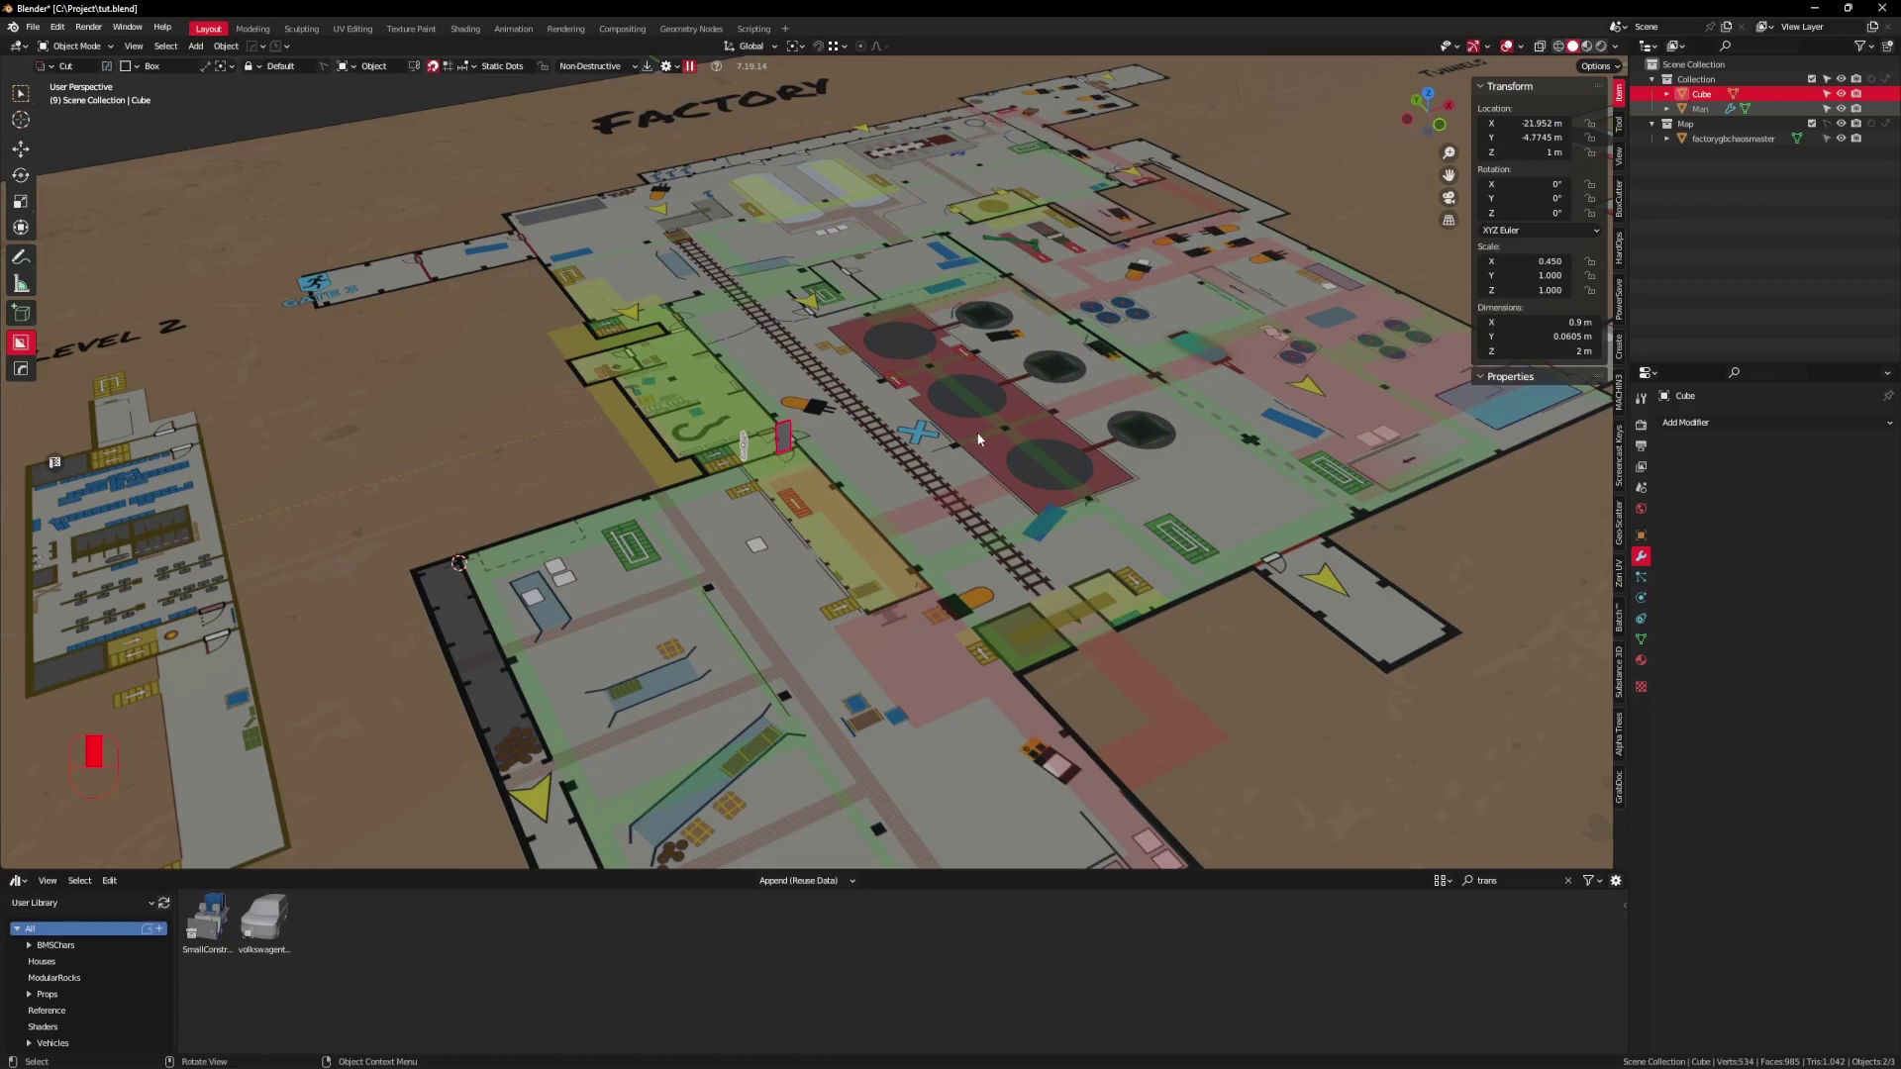
Step: Examine the human figure from above and compare its scale with the doorways and stairs on the factory map
{"action": "scroll", "coordinate": [1053, 462], "scroll_direction": "up", "scroll_amount": 1}
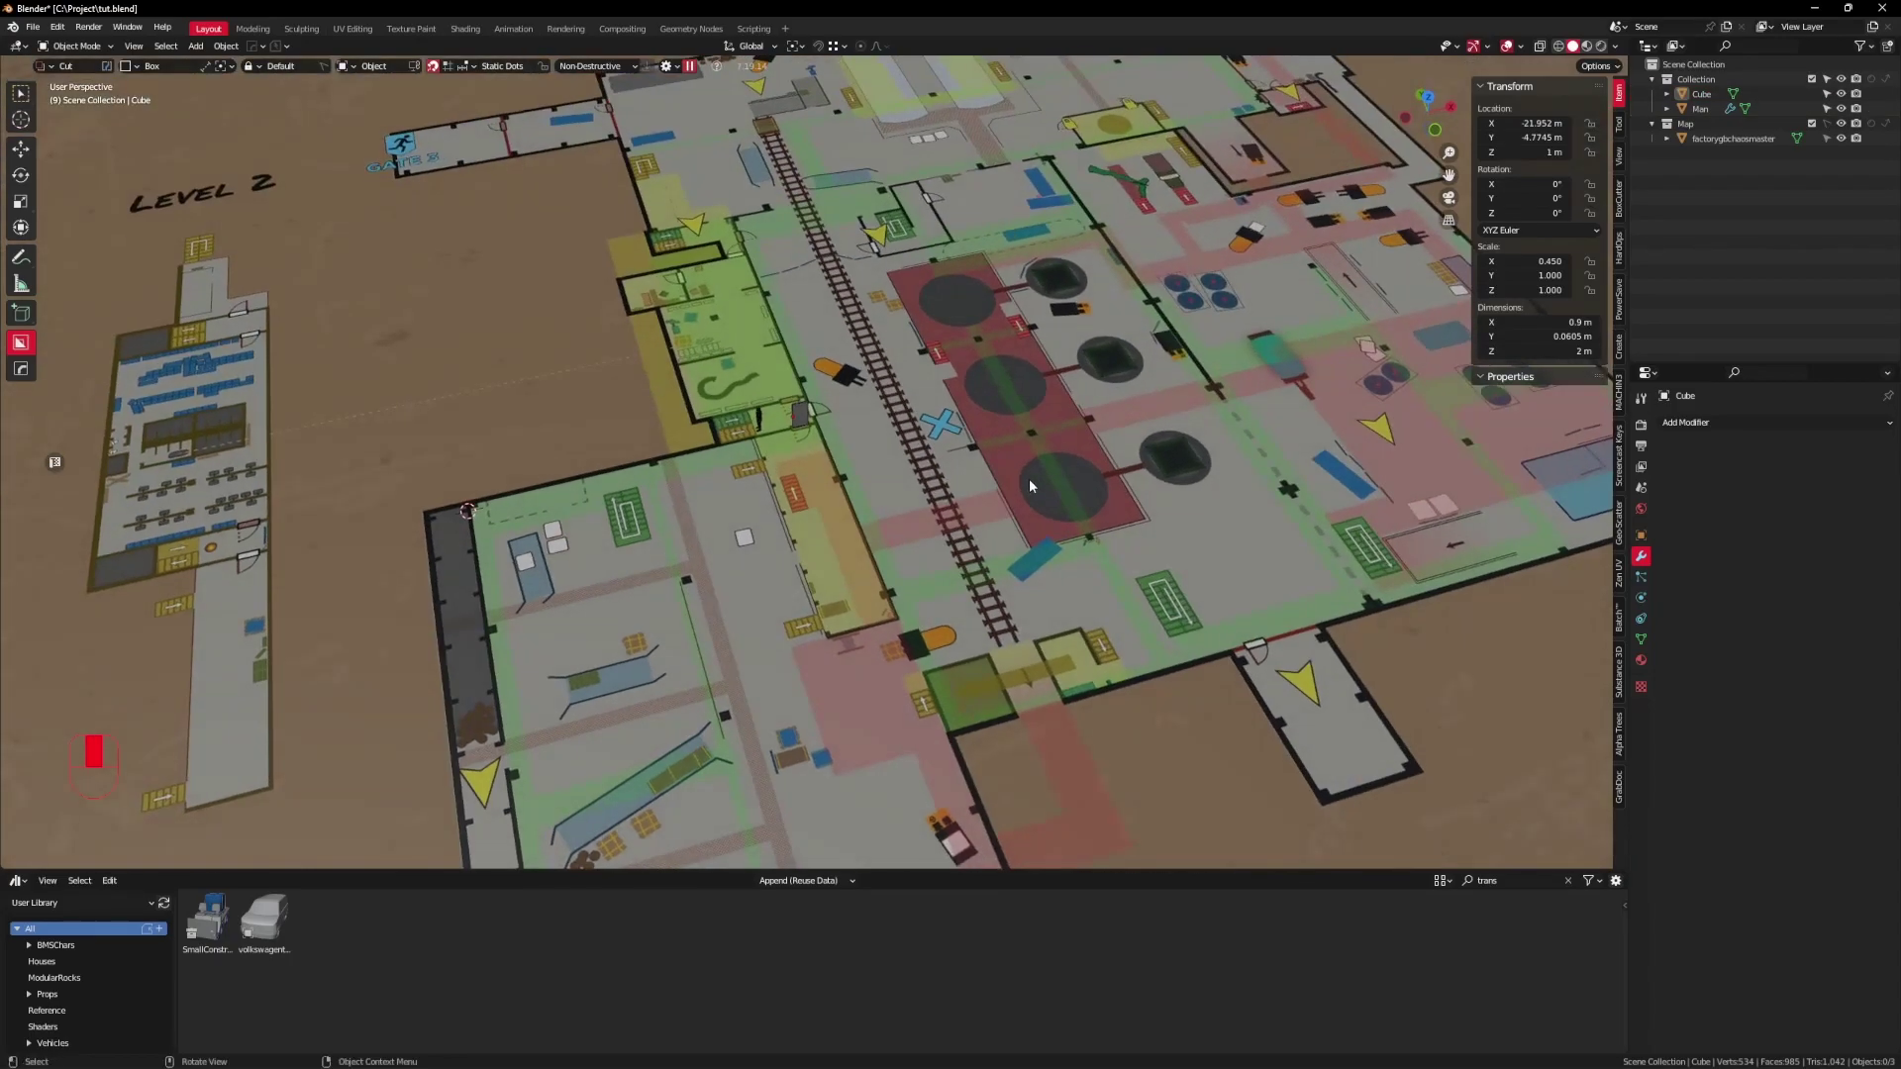
{"action": "scroll", "coordinate": [1030, 478], "scroll_direction": "up", "scroll_amount": 1}
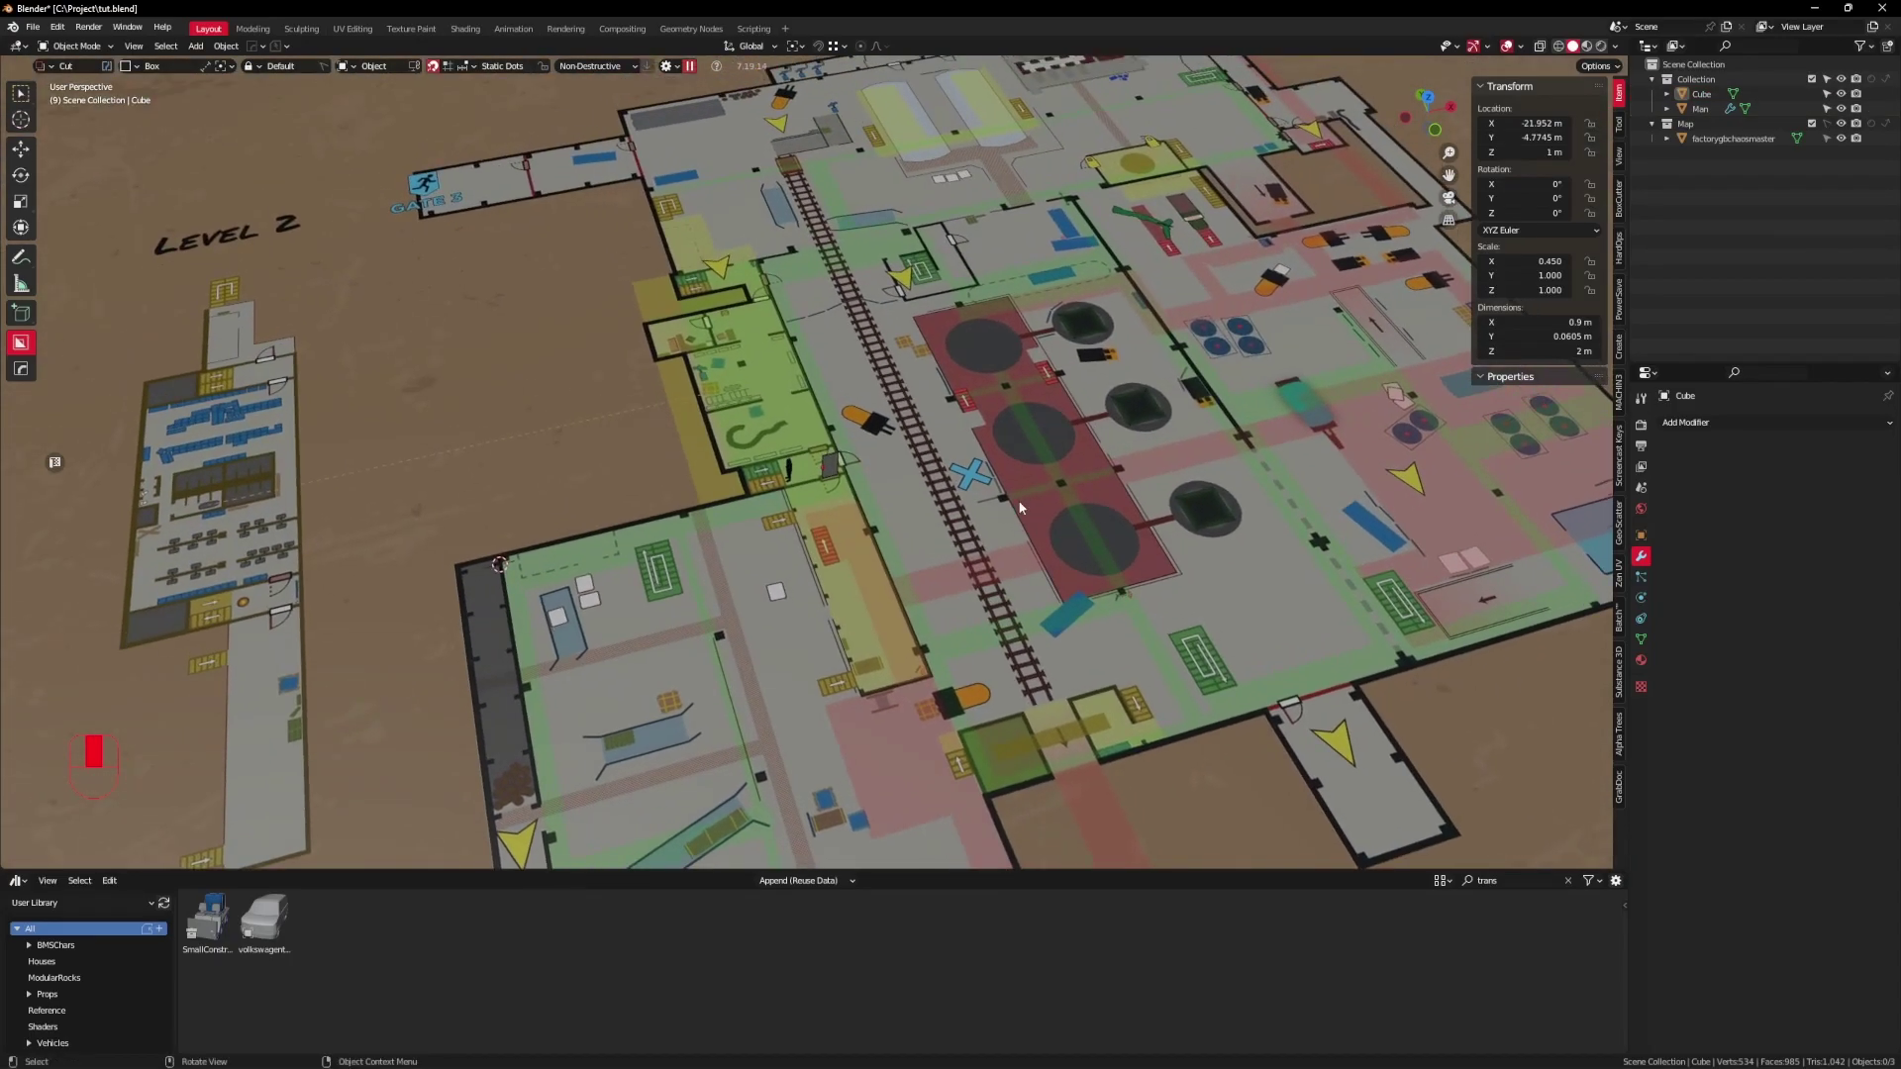
{"action": "key", "text": "KP_7"}
{"action": "scroll", "coordinate": [980, 520], "scroll_direction": "up", "scroll_amount": 3}
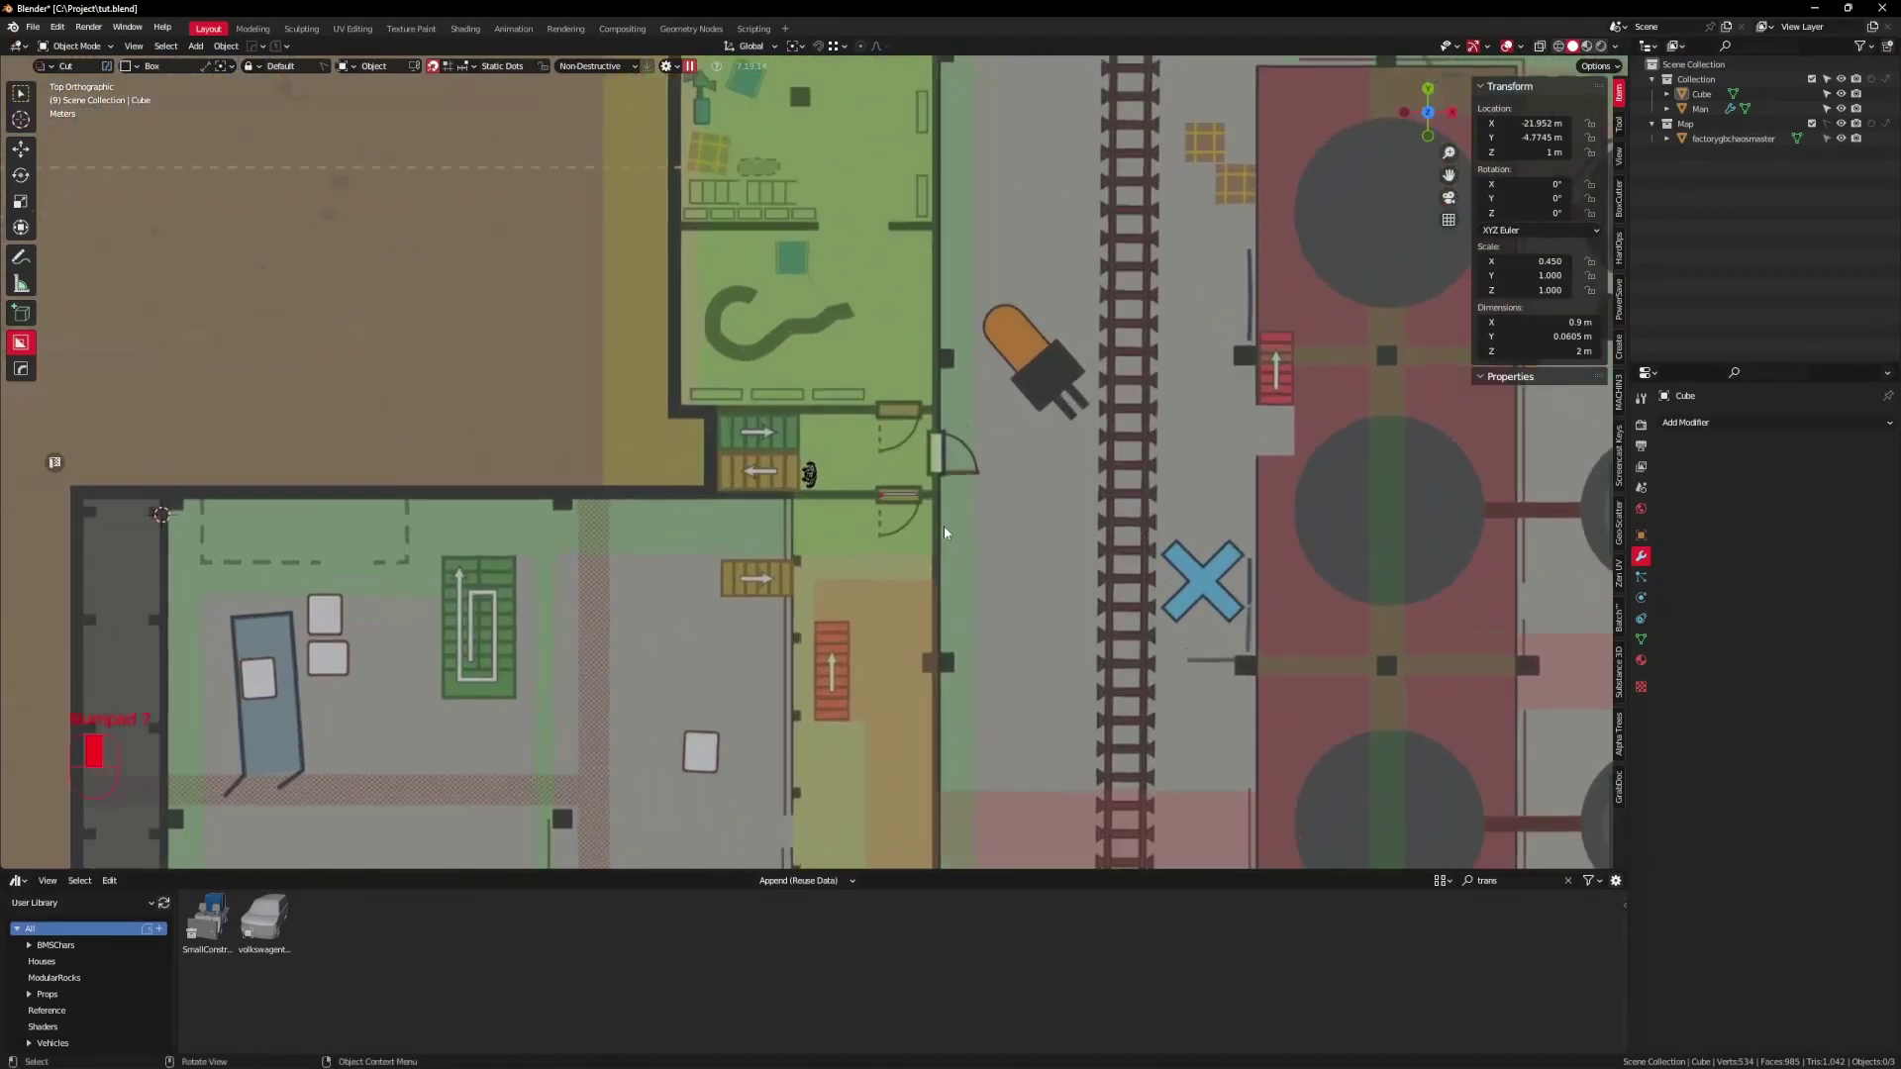
{"action": "scroll", "coordinate": [814, 495], "scroll_direction": "up", "scroll_amount": 4}
{"action": "scroll", "coordinate": [1100, 497], "scroll_direction": "down", "scroll_amount": 3}
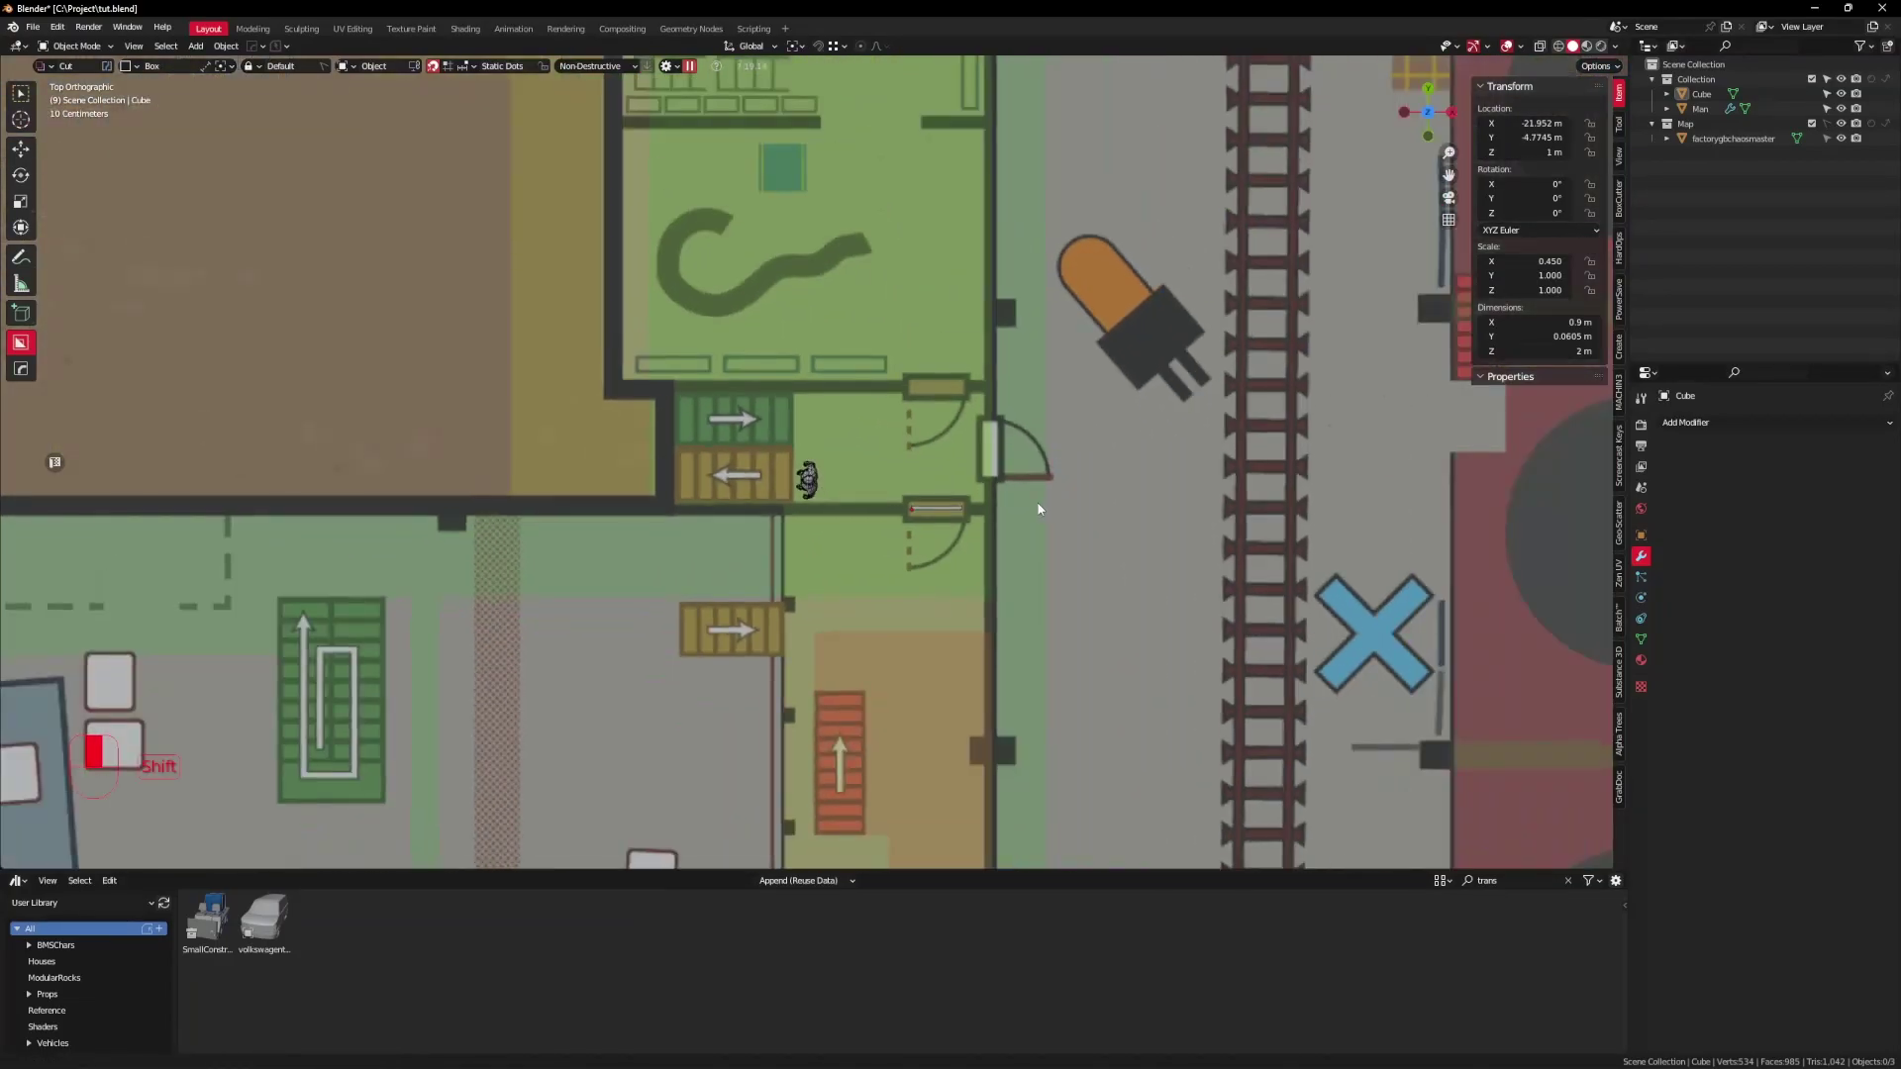
{"action": "scroll", "coordinate": [990, 521], "scroll_direction": "up", "scroll_amount": 3}
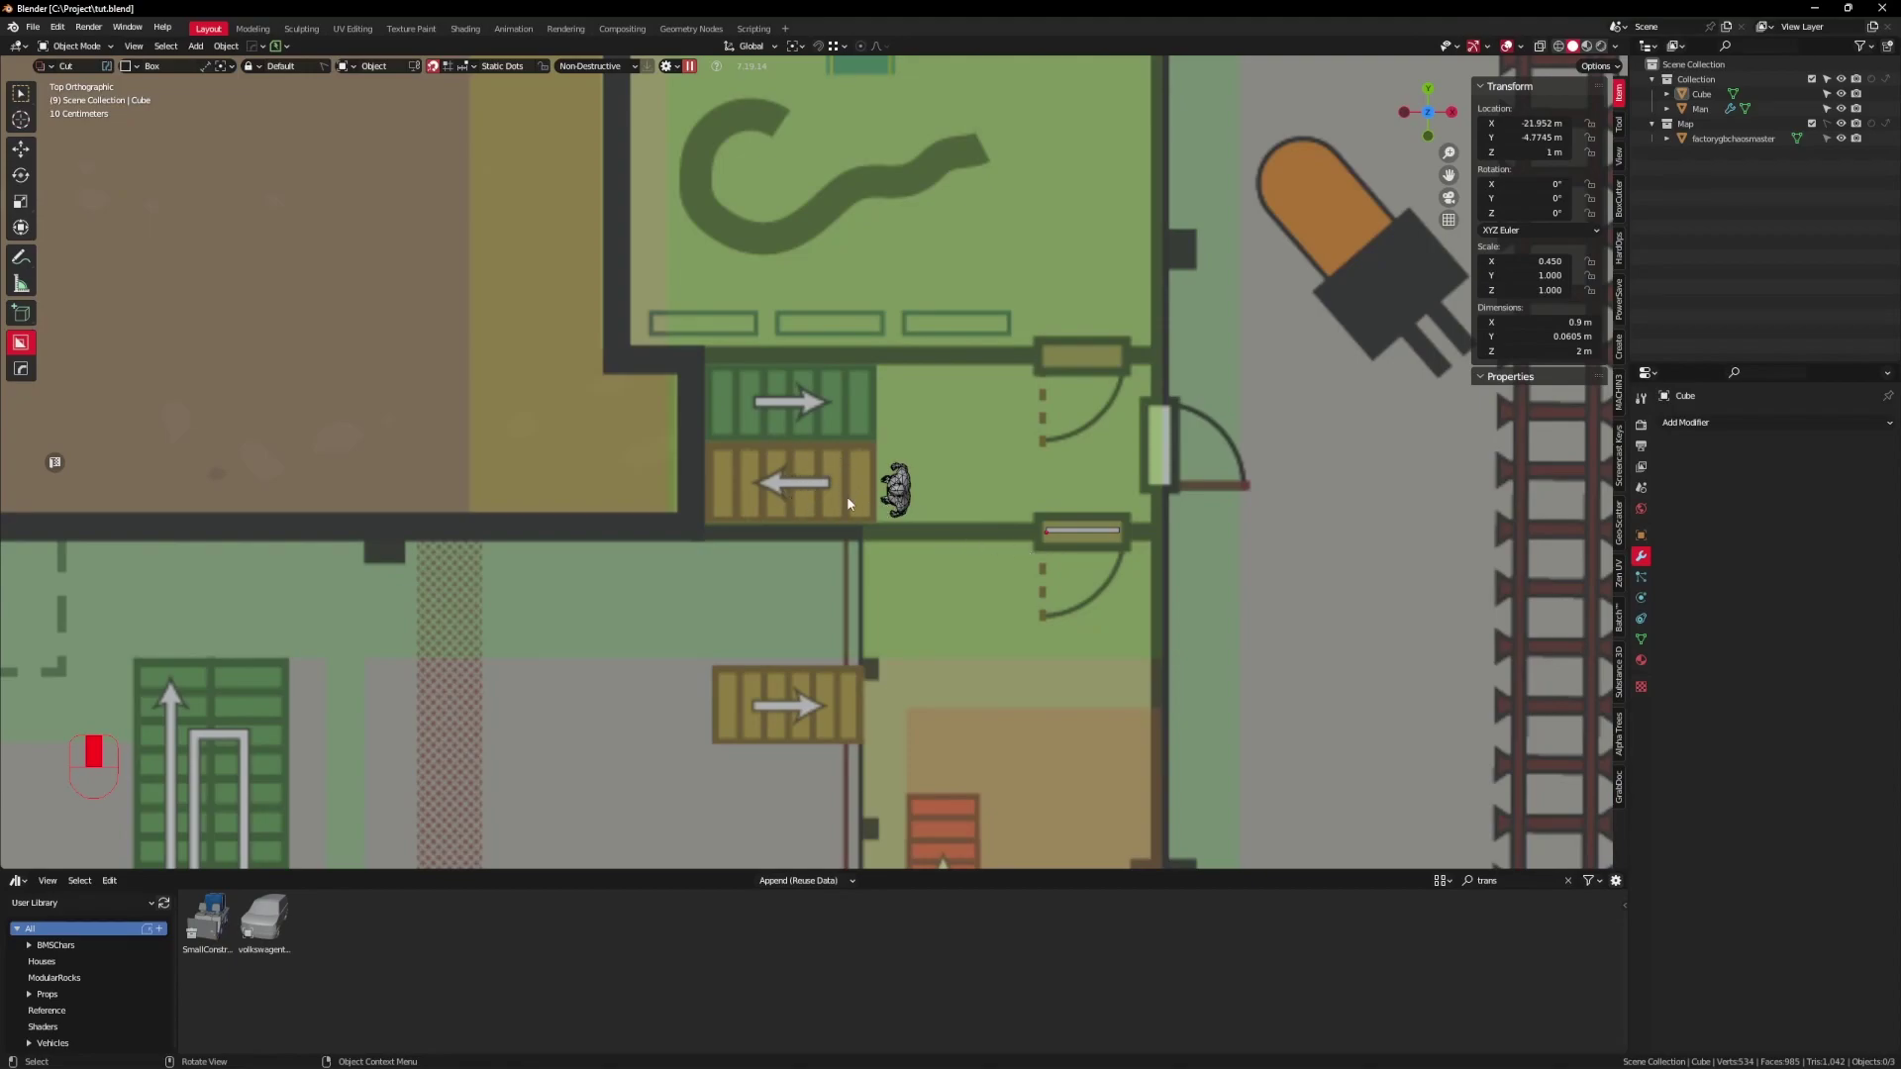
{"action": "left_click", "coordinate": [899, 488]}
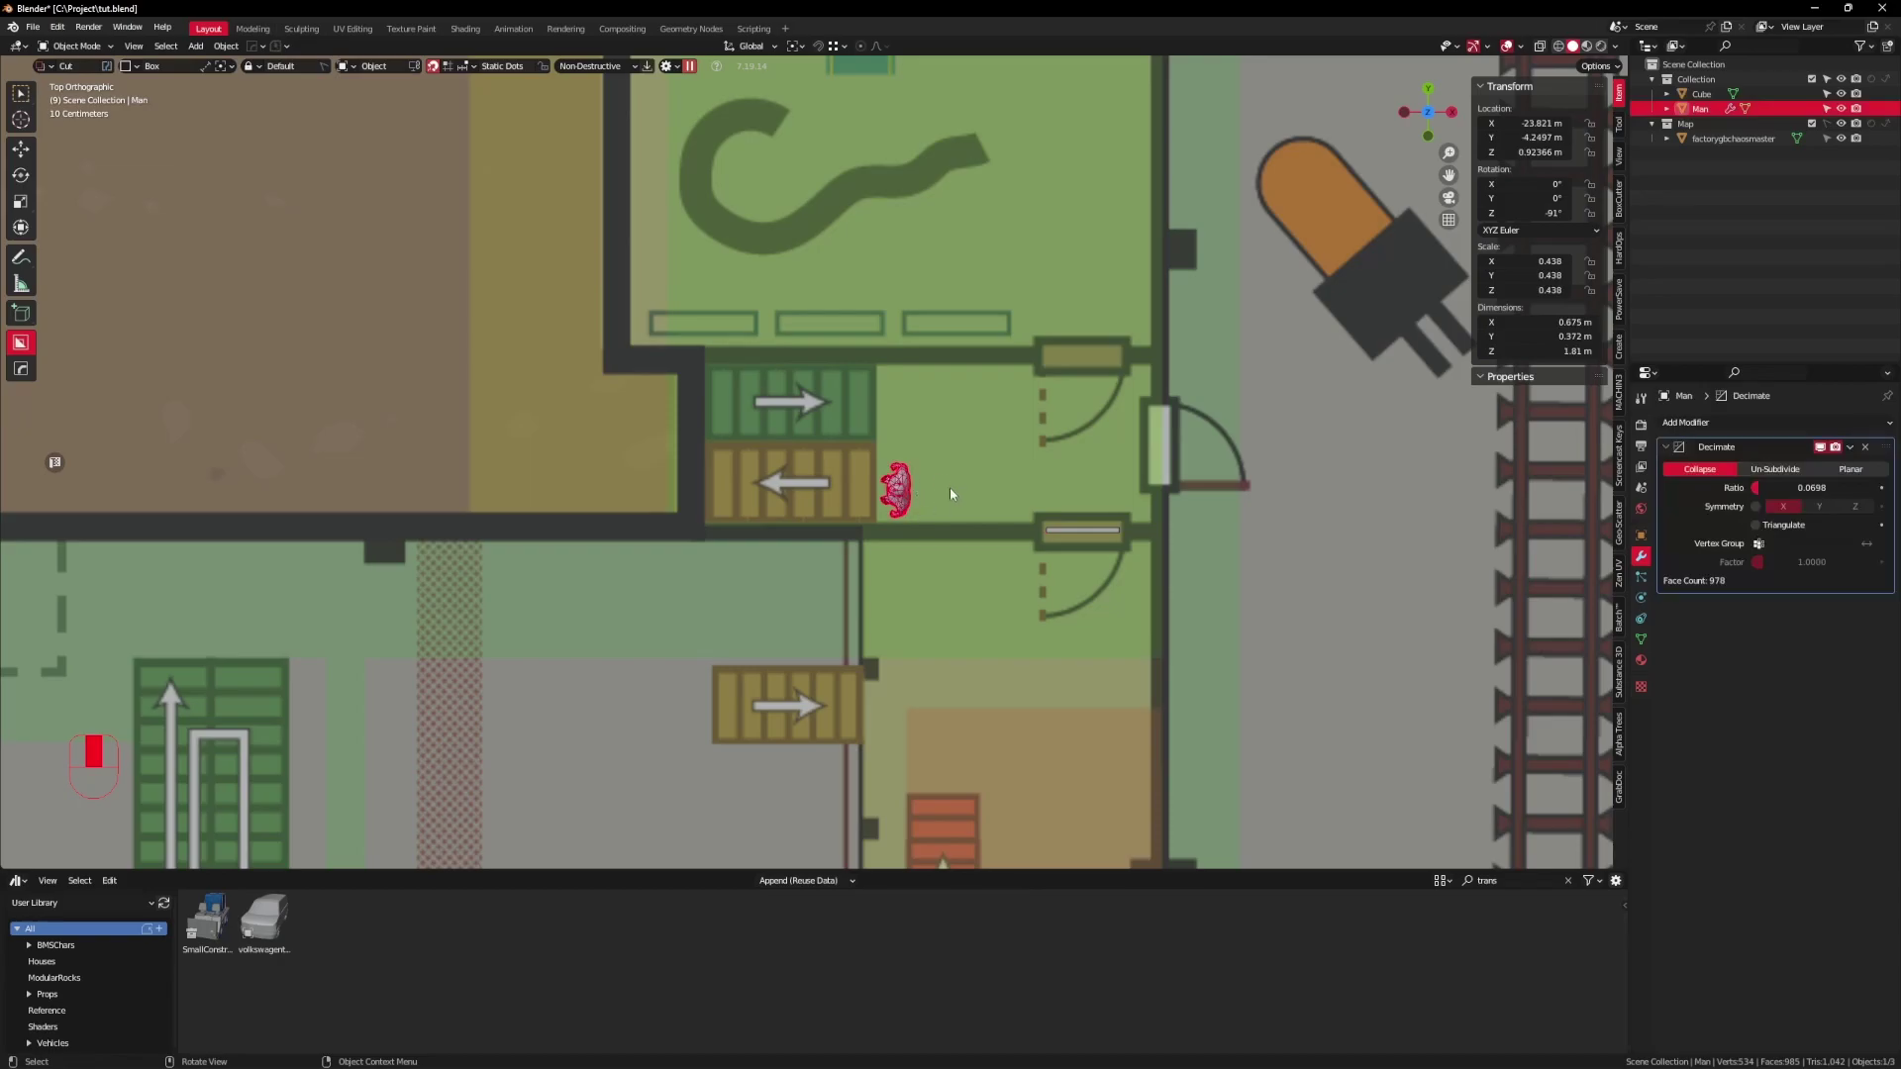
{"action": "left_click", "coordinate": [1053, 582]}
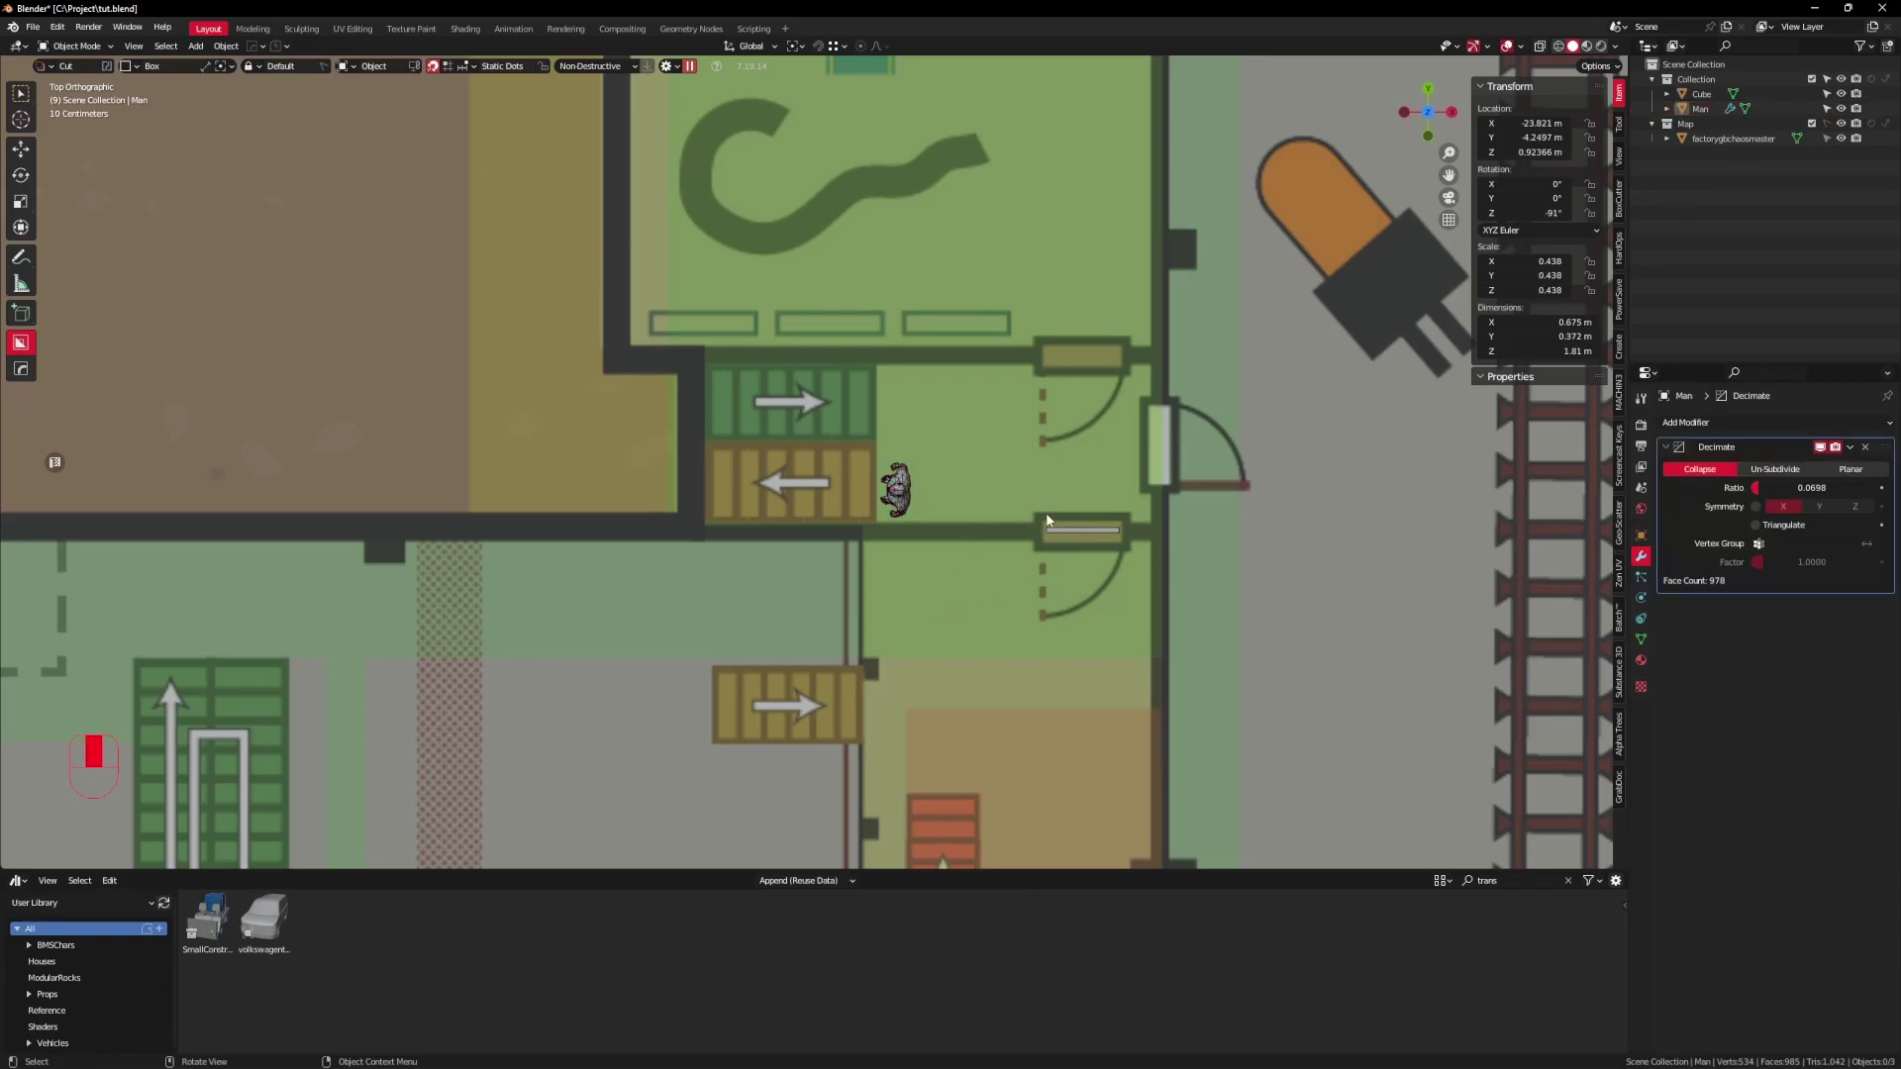
{"action": "scroll", "coordinate": [1201, 537], "scroll_direction": "down", "scroll_amount": 5}
{"action": "scroll", "coordinate": [1030, 536], "scroll_direction": "up", "scroll_amount": 4}
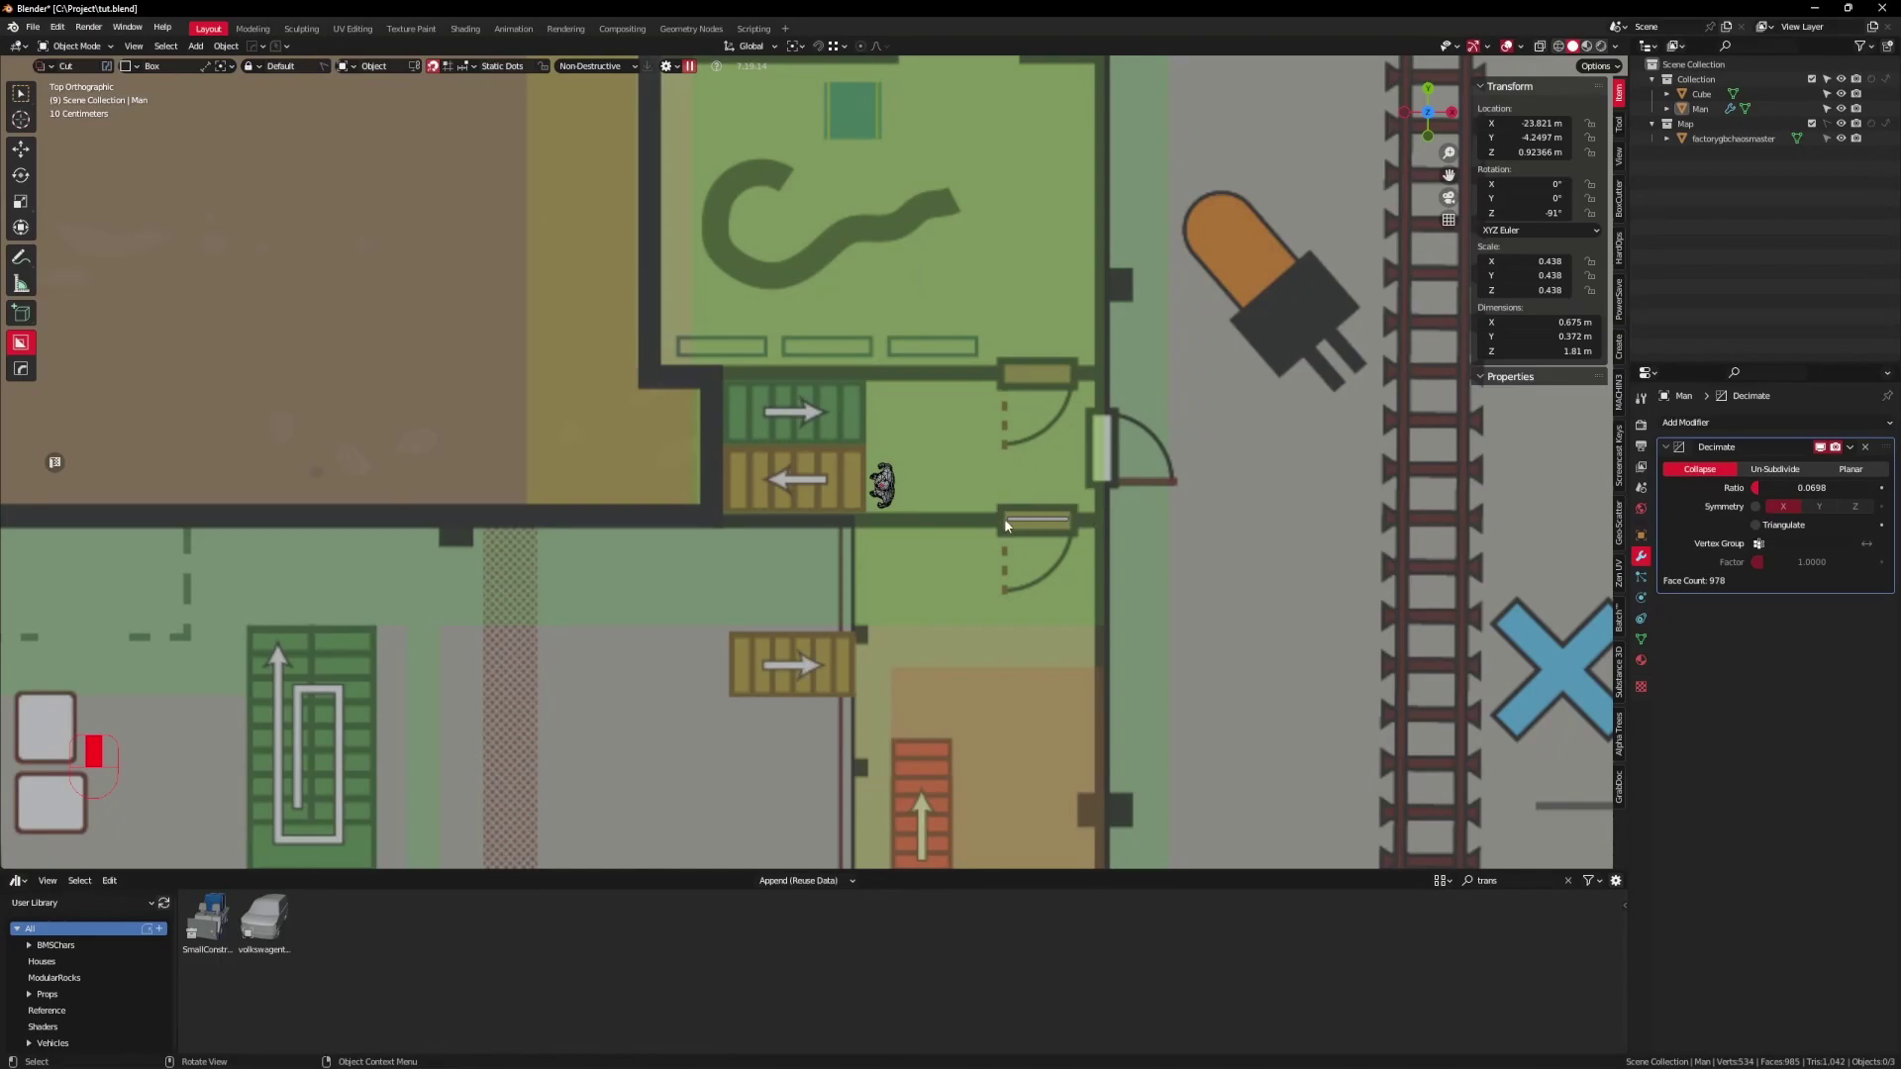
Step: Inspect the door-sized cube at the doorway in perspective, along with the surrounding factory layout
{"action": "scroll", "coordinate": [1011, 530], "scroll_direction": "down", "scroll_amount": 5}
{"action": "middle_click_drag", "start_coordinate": [1011, 530], "coordinate": [1064, 455]}
{"action": "scroll", "coordinate": [1030, 554], "scroll_direction": "up", "scroll_amount": 4}
{"action": "middle_click_drag", "start_coordinate": [1030, 594], "coordinate": [1026, 529]}
{"action": "key", "text": "KP_7"}
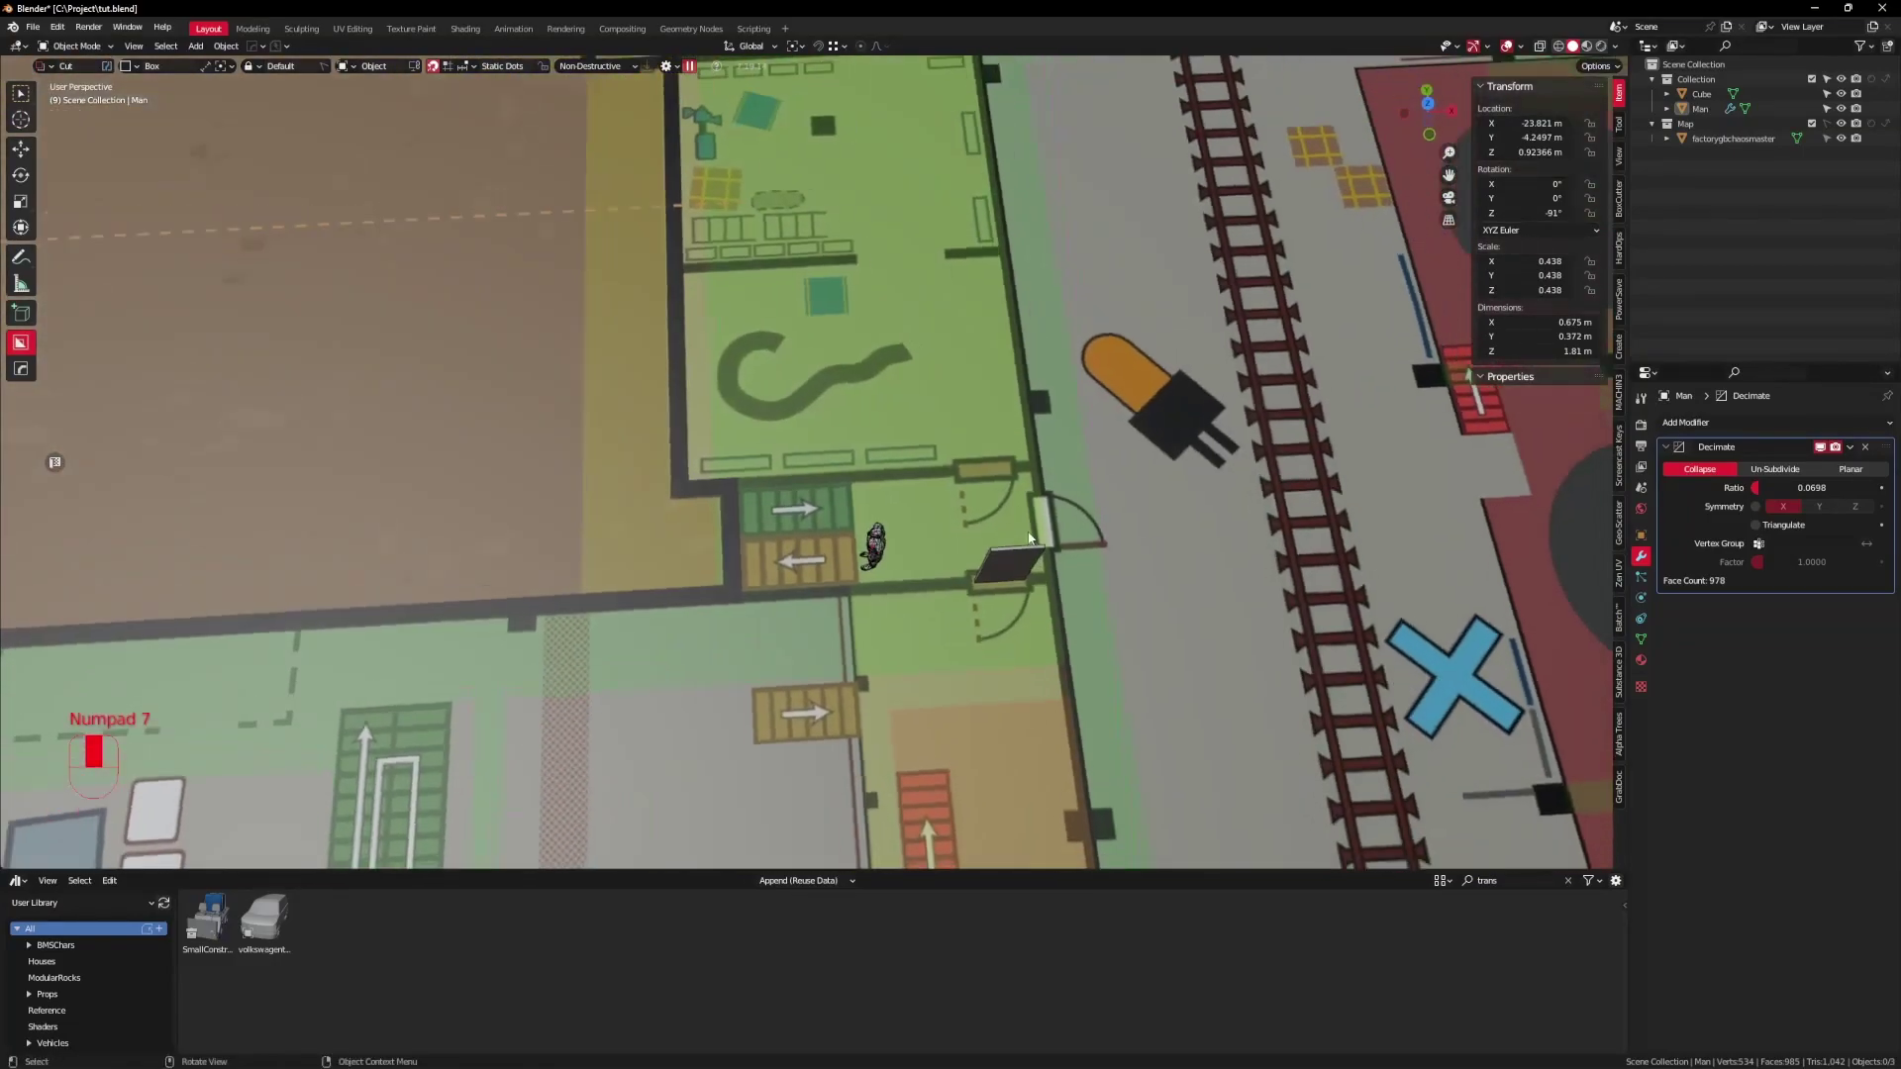
{"action": "left_click", "coordinate": [1038, 577]}
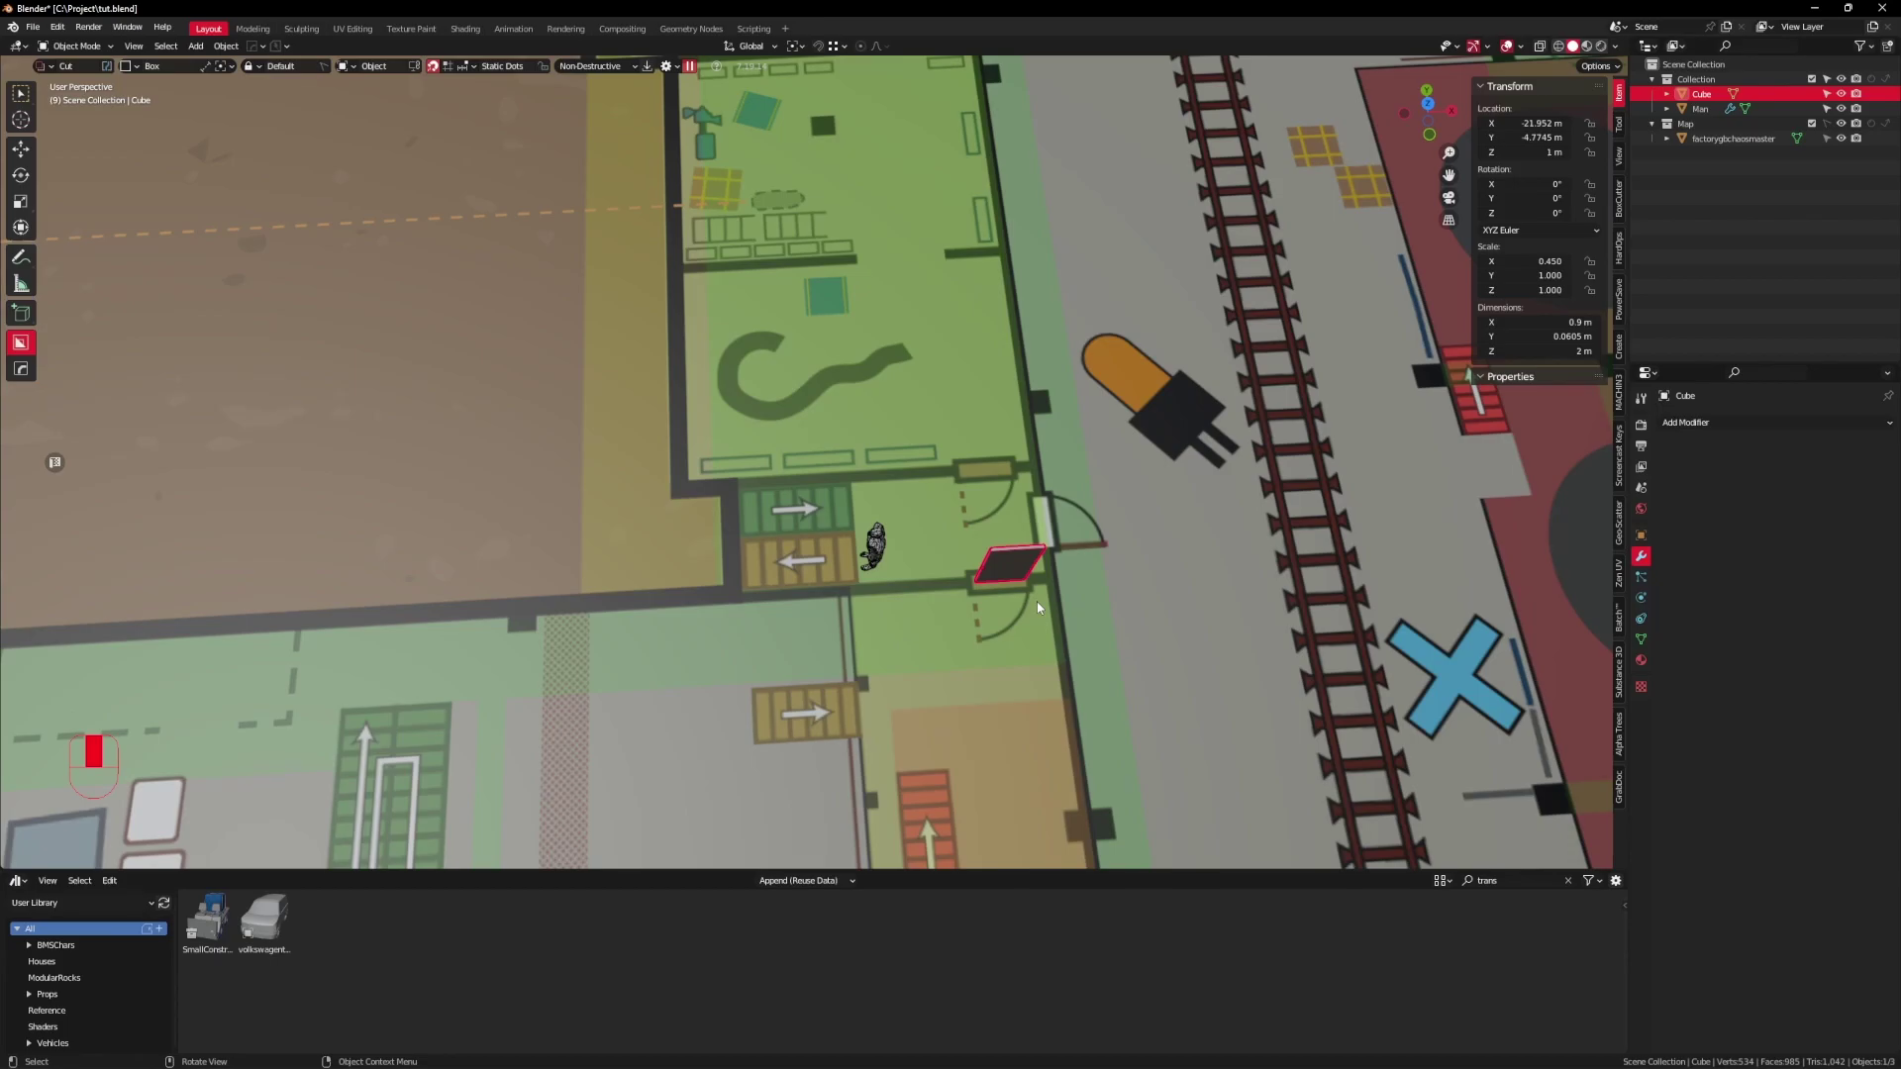
{"action": "scroll", "coordinate": [1037, 602], "scroll_direction": "down", "scroll_amount": 3}
{"action": "middle_click_drag", "start_coordinate": [966, 644], "coordinate": [877, 578]}
{"action": "scroll", "coordinate": [952, 730], "scroll_direction": "down", "scroll_amount": 4}
{"action": "middle_click_drag", "start_coordinate": [877, 578], "coordinate": [918, 633], "text": "shift"}
{"action": "scroll", "coordinate": [951, 571], "scroll_direction": "down", "scroll_amount": 2}
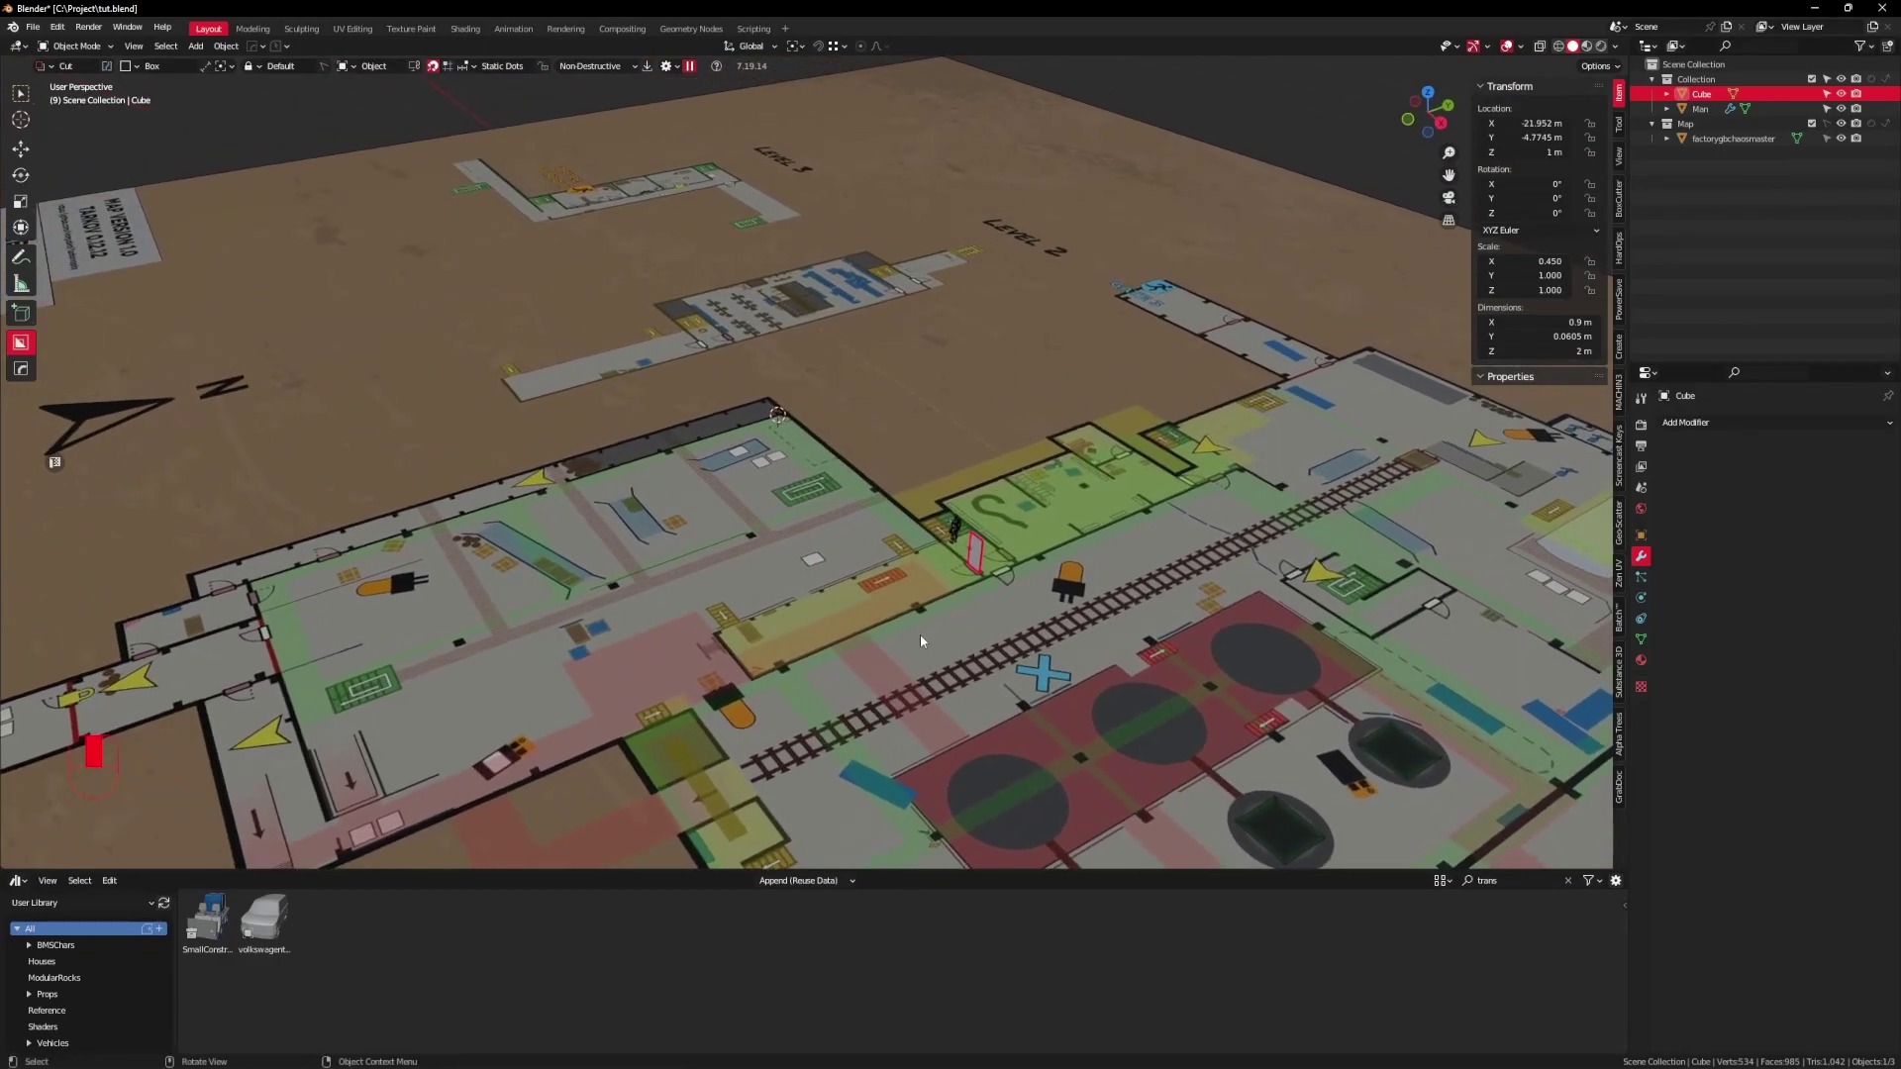
{"action": "scroll", "coordinate": [907, 560], "scroll_direction": "up", "scroll_amount": 2}
{"action": "middle_click_drag", "start_coordinate": [887, 508], "coordinate": [788, 443]}
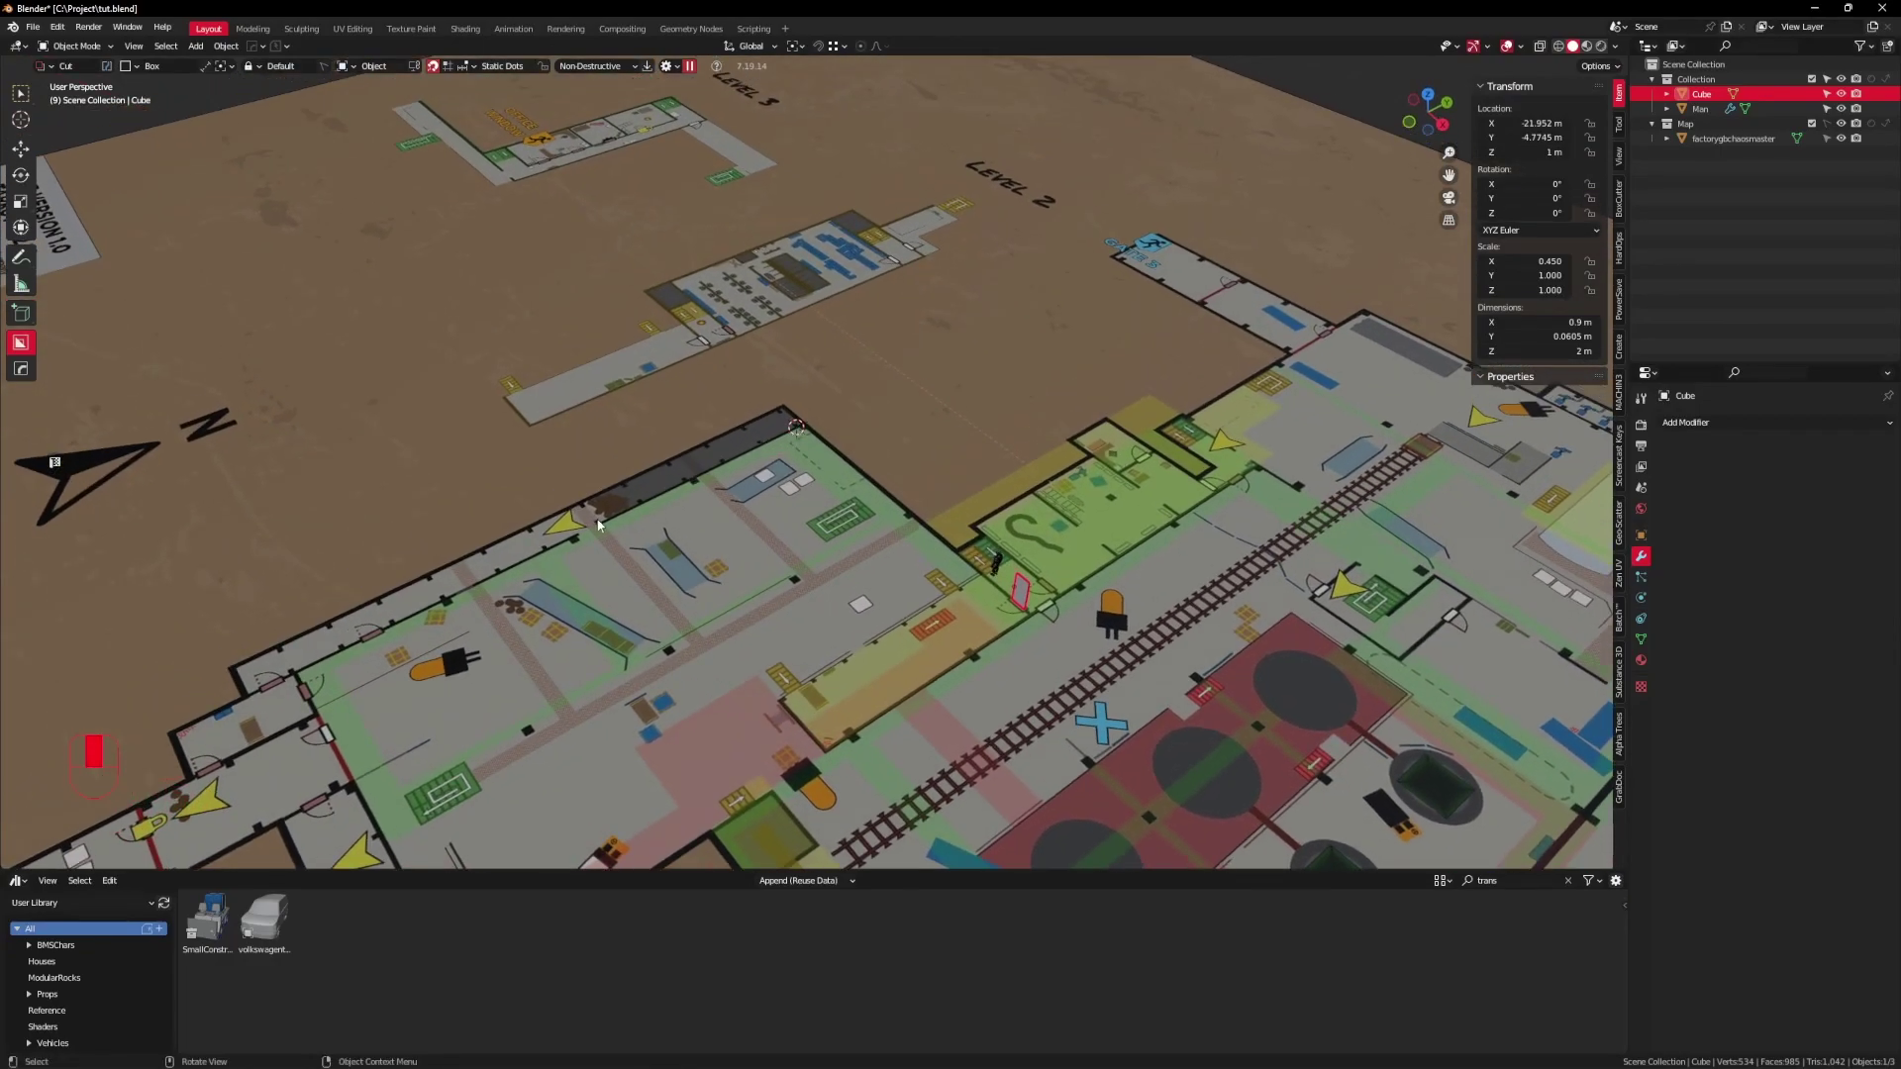
{"action": "middle_click_drag", "start_coordinate": [702, 533], "coordinate": [804, 566]}
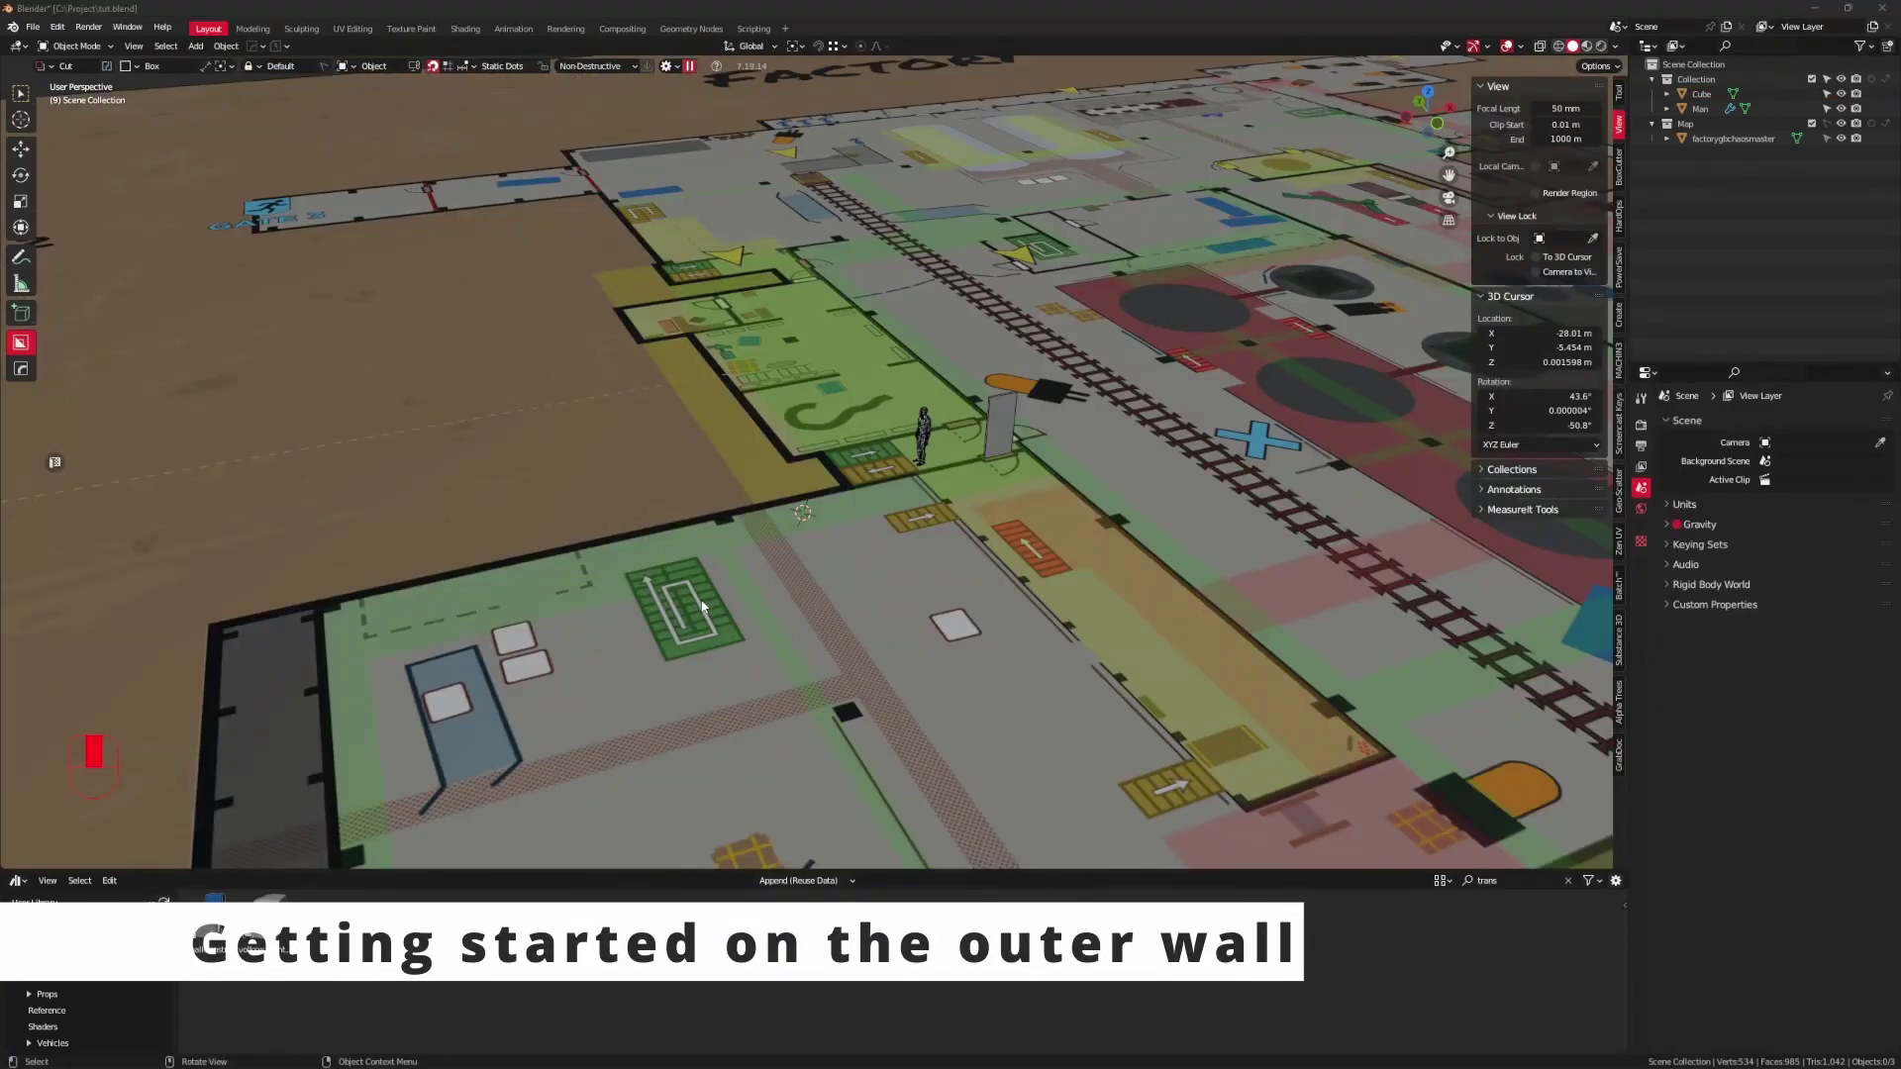
Step: Add a plane at the 3D cursor near the outer wall and rotate it 90° about X
{"action": "middle_click_drag", "start_coordinate": [738, 609], "coordinate": [616, 584], "text": "shift"}
{"action": "scroll", "coordinate": [609, 576], "scroll_direction": "up", "scroll_amount": 2}
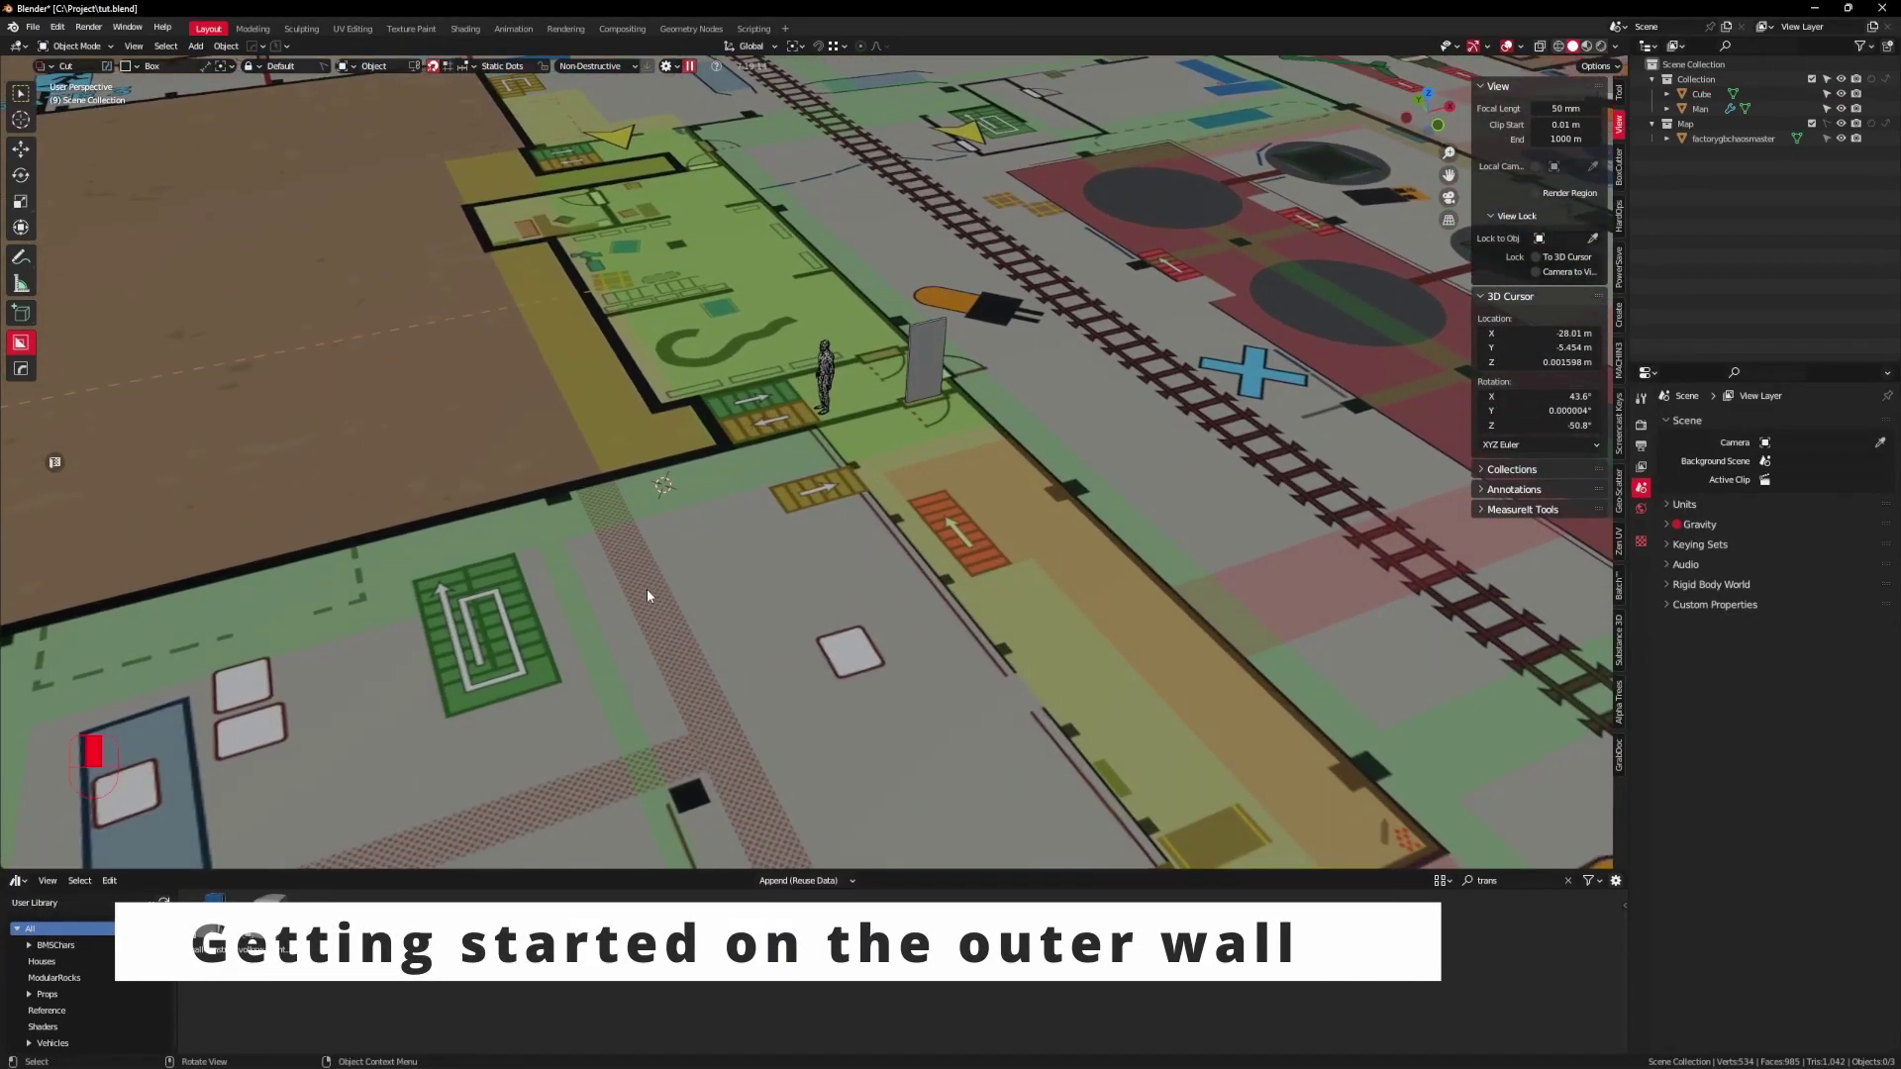
{"action": "key", "text": "shift+a"}
{"action": "left_click", "coordinate": [752, 579]}
{"action": "scroll", "coordinate": [761, 597], "scroll_direction": "up", "scroll_amount": 2}
{"action": "type", "text": "rx90"}
{"action": "key", "text": "Return"}
Step: Raise the upright plane about 1.38 m along Z, above the map floor
{"action": "key", "text": "g"}
{"action": "key", "text": "z"}
{"action": "middle_click_drag", "start_coordinate": [831, 570], "coordinate": [1051, 545]}
{"action": "left_click", "coordinate": [826, 463]}
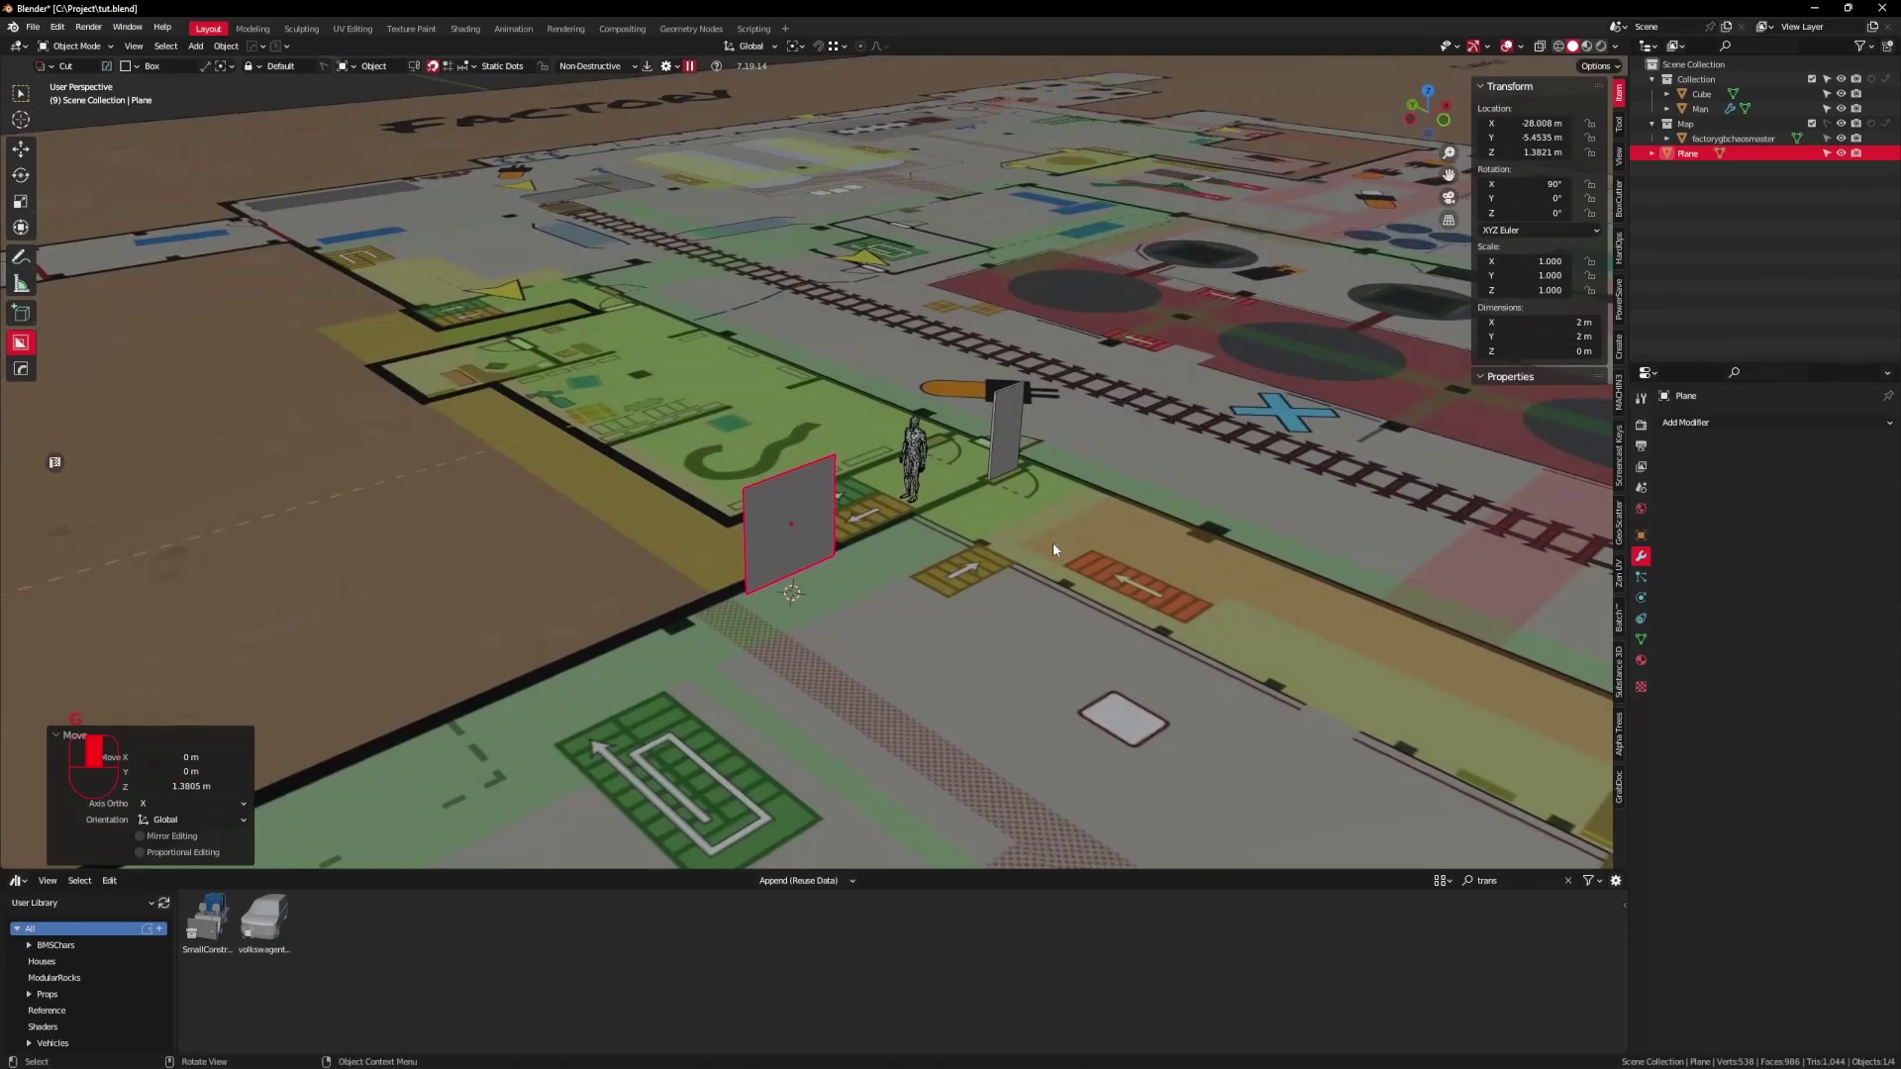
{"action": "key", "text": "v"}
{"action": "mouse_move", "coordinate": [891, 601]}
{"action": "middle_mouse_down", "text": "shift"}
{"action": "mouse_move", "coordinate": [1029, 472]}
{"action": "mouse_move", "coordinate": [1018, 493]}
{"action": "mouse_move", "coordinate": [1089, 495]}
{"action": "mouse_move", "coordinate": [921, 594]}
{"action": "middle_mouse_up", "text": "shift"}
{"action": "key", "text": "ctrl+z"}
Step: Apply the plane's rotation and drop it by its lowest vertex onto the map surface
{"action": "key", "text": "ctrl+a"}
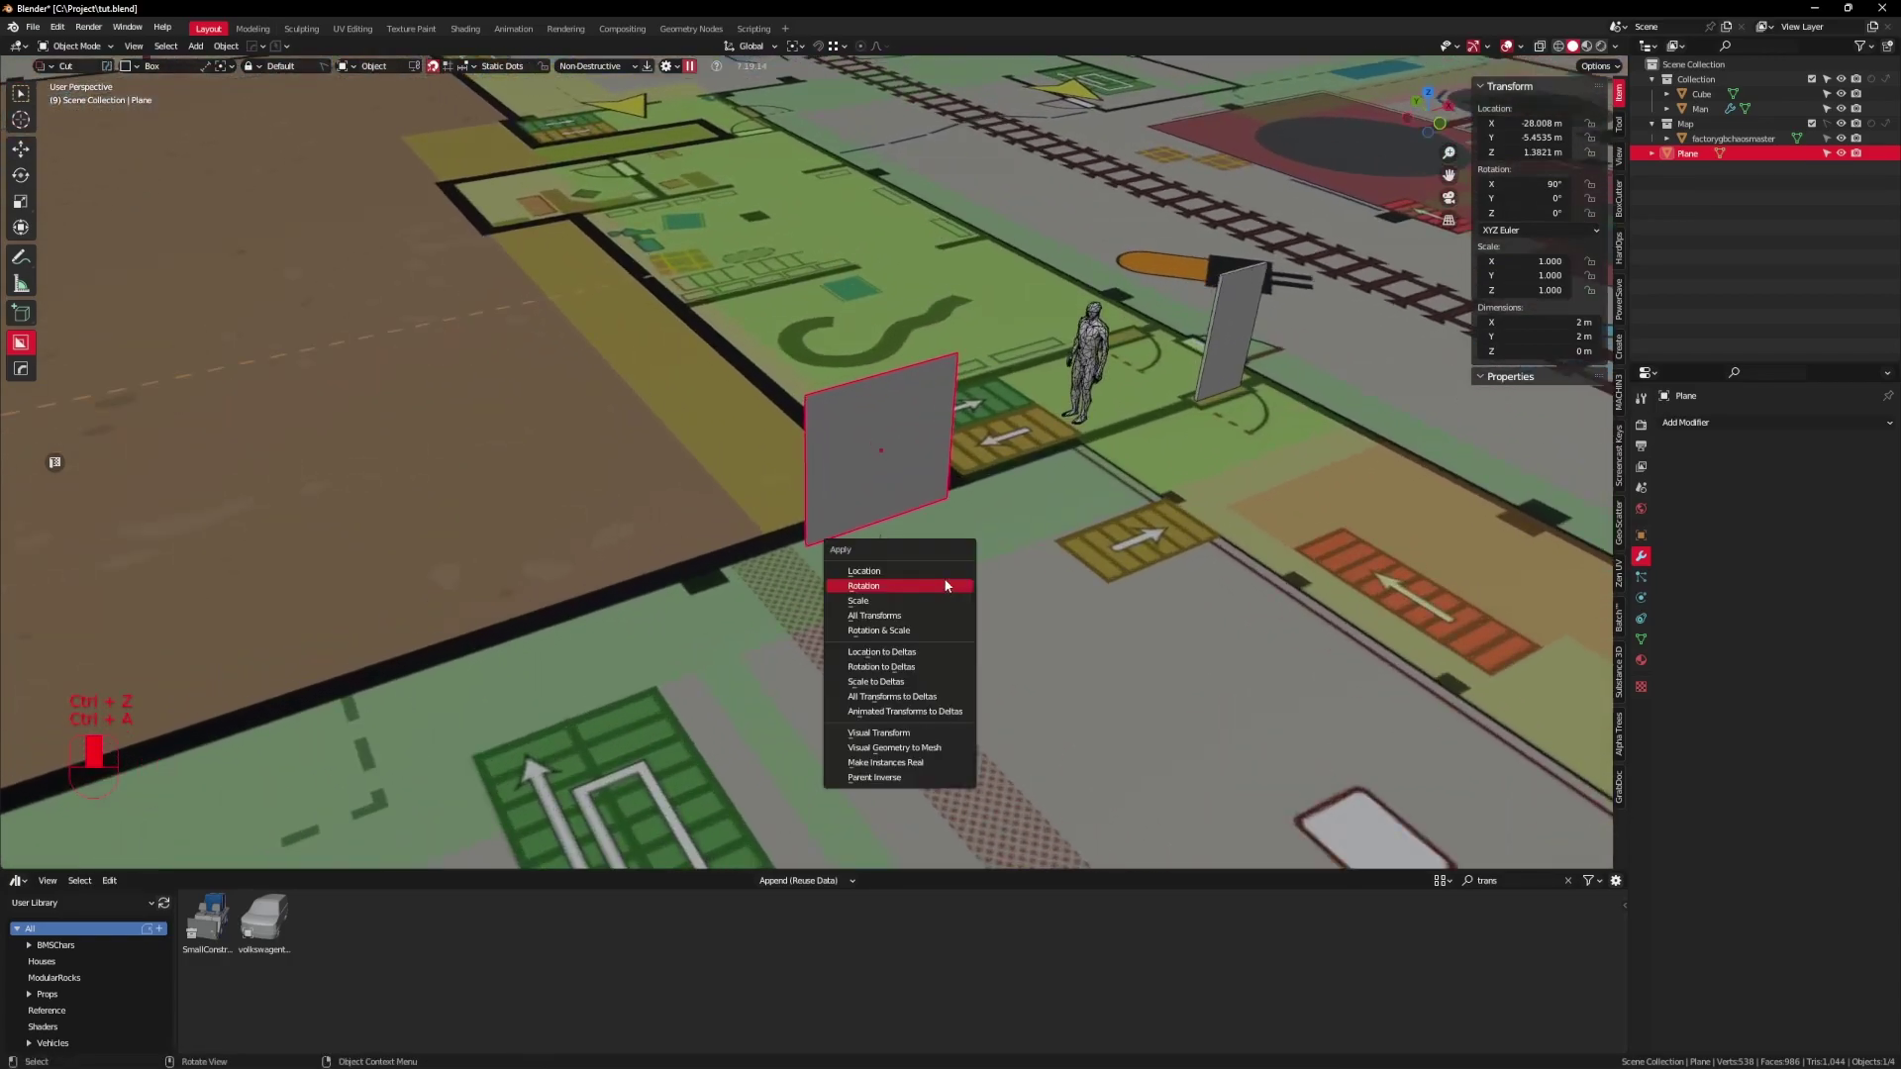
{"action": "left_click", "coordinate": [917, 585]}
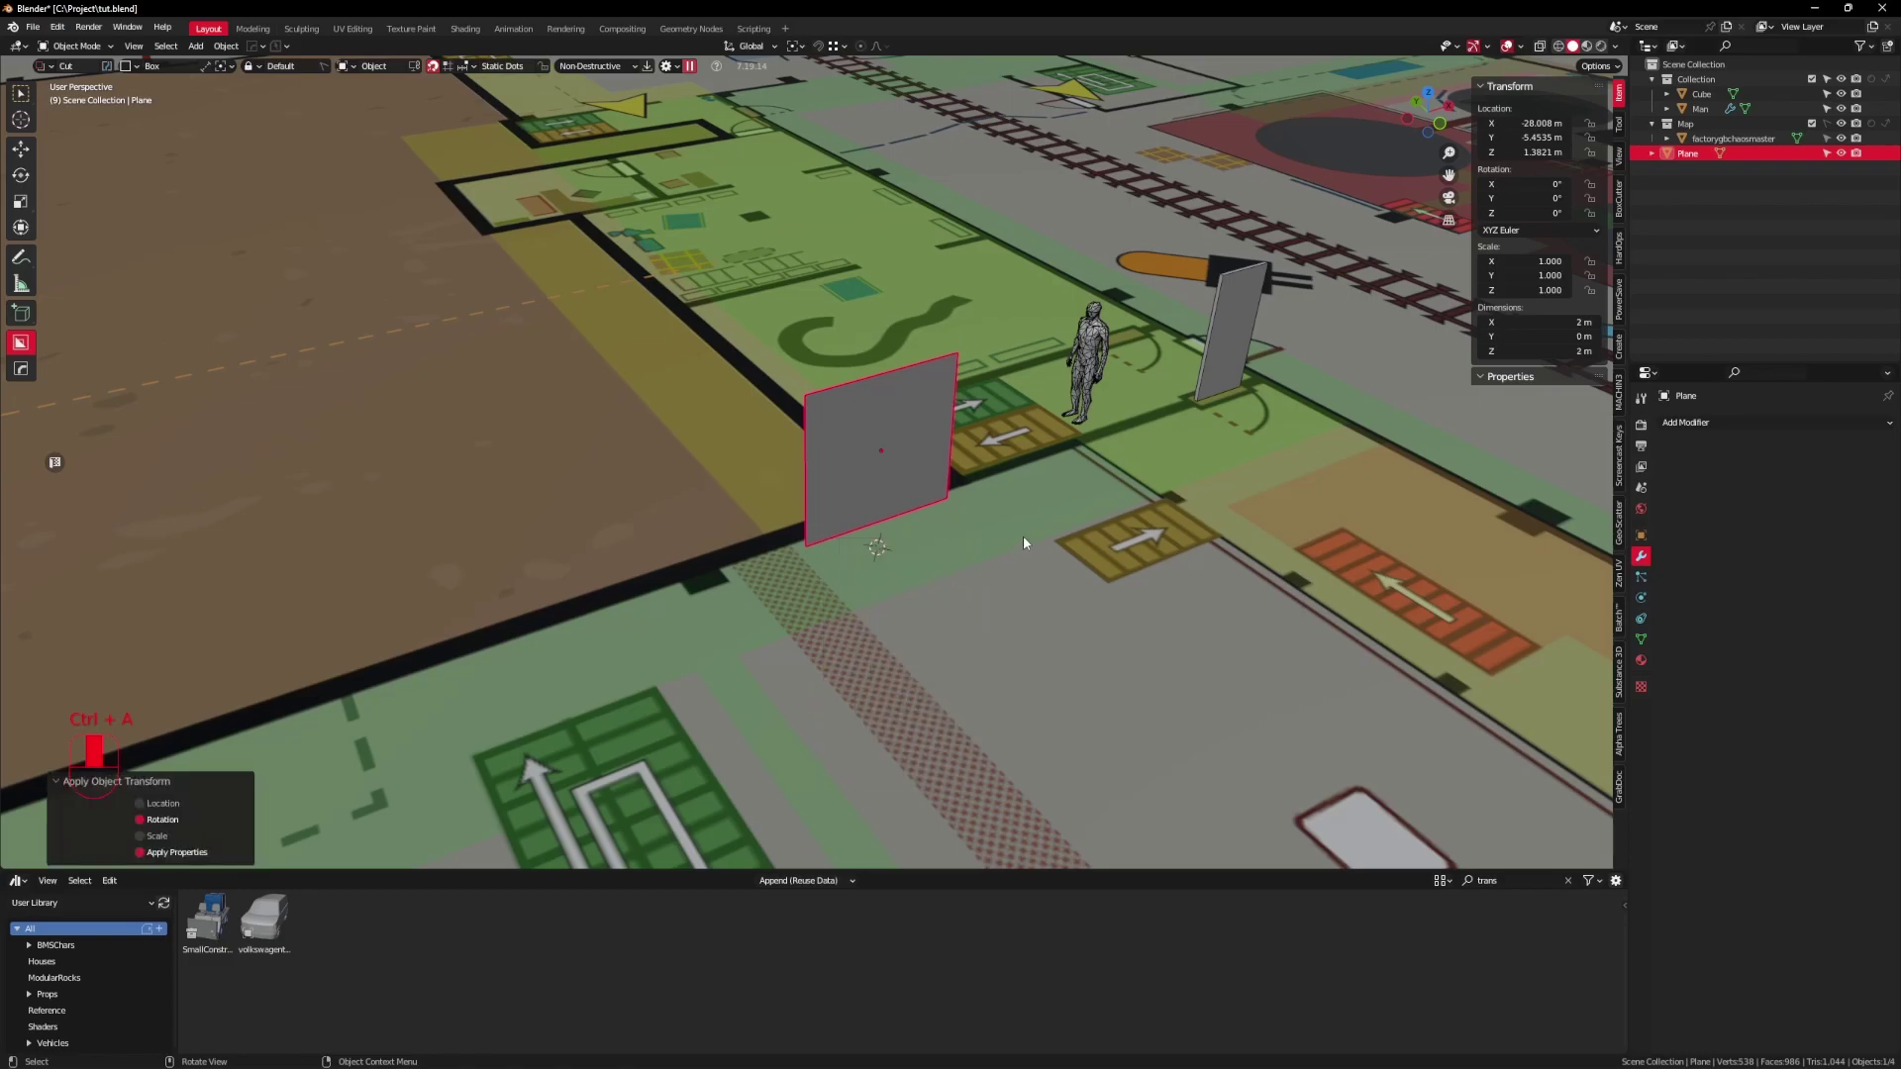
{"action": "mouse_move", "coordinate": [968, 551]}
{"action": "middle_mouse_down"}
{"action": "mouse_move", "coordinate": [930, 535]}
{"action": "mouse_move", "coordinate": [925, 468]}
{"action": "mouse_move", "coordinate": [934, 540]}
{"action": "middle_mouse_up"}
{"action": "key", "text": "v"}
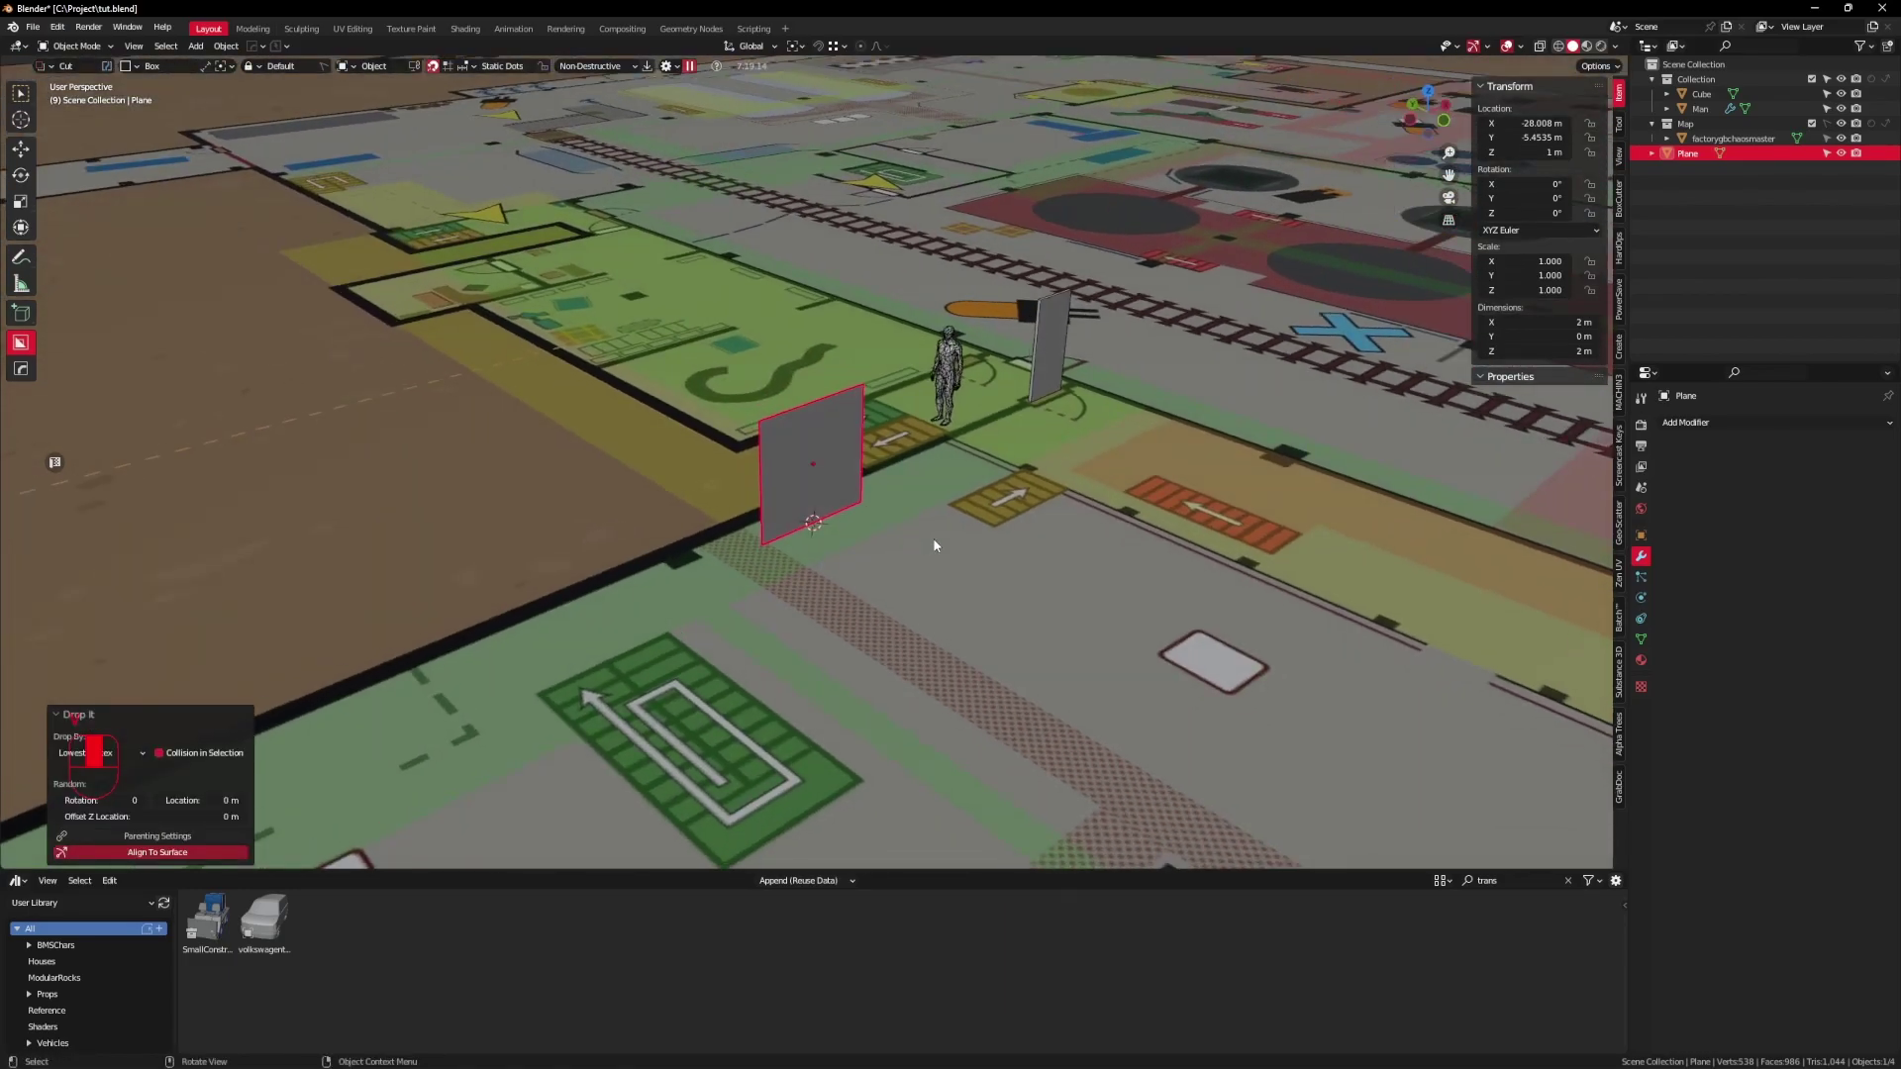
Step: Move the plane in top view onto the inner edge of the outer wall line beside the stairs, about 0.83 m in X and 0.56 m in Y
{"action": "key", "text": "KP_7"}
{"action": "scroll", "coordinate": [936, 542], "scroll_direction": "down", "scroll_amount": 7}
{"action": "middle_click_drag", "start_coordinate": [884, 421], "coordinate": [709, 588], "text": "shift"}
{"action": "scroll", "coordinate": [709, 588], "scroll_direction": "up", "scroll_amount": 6}
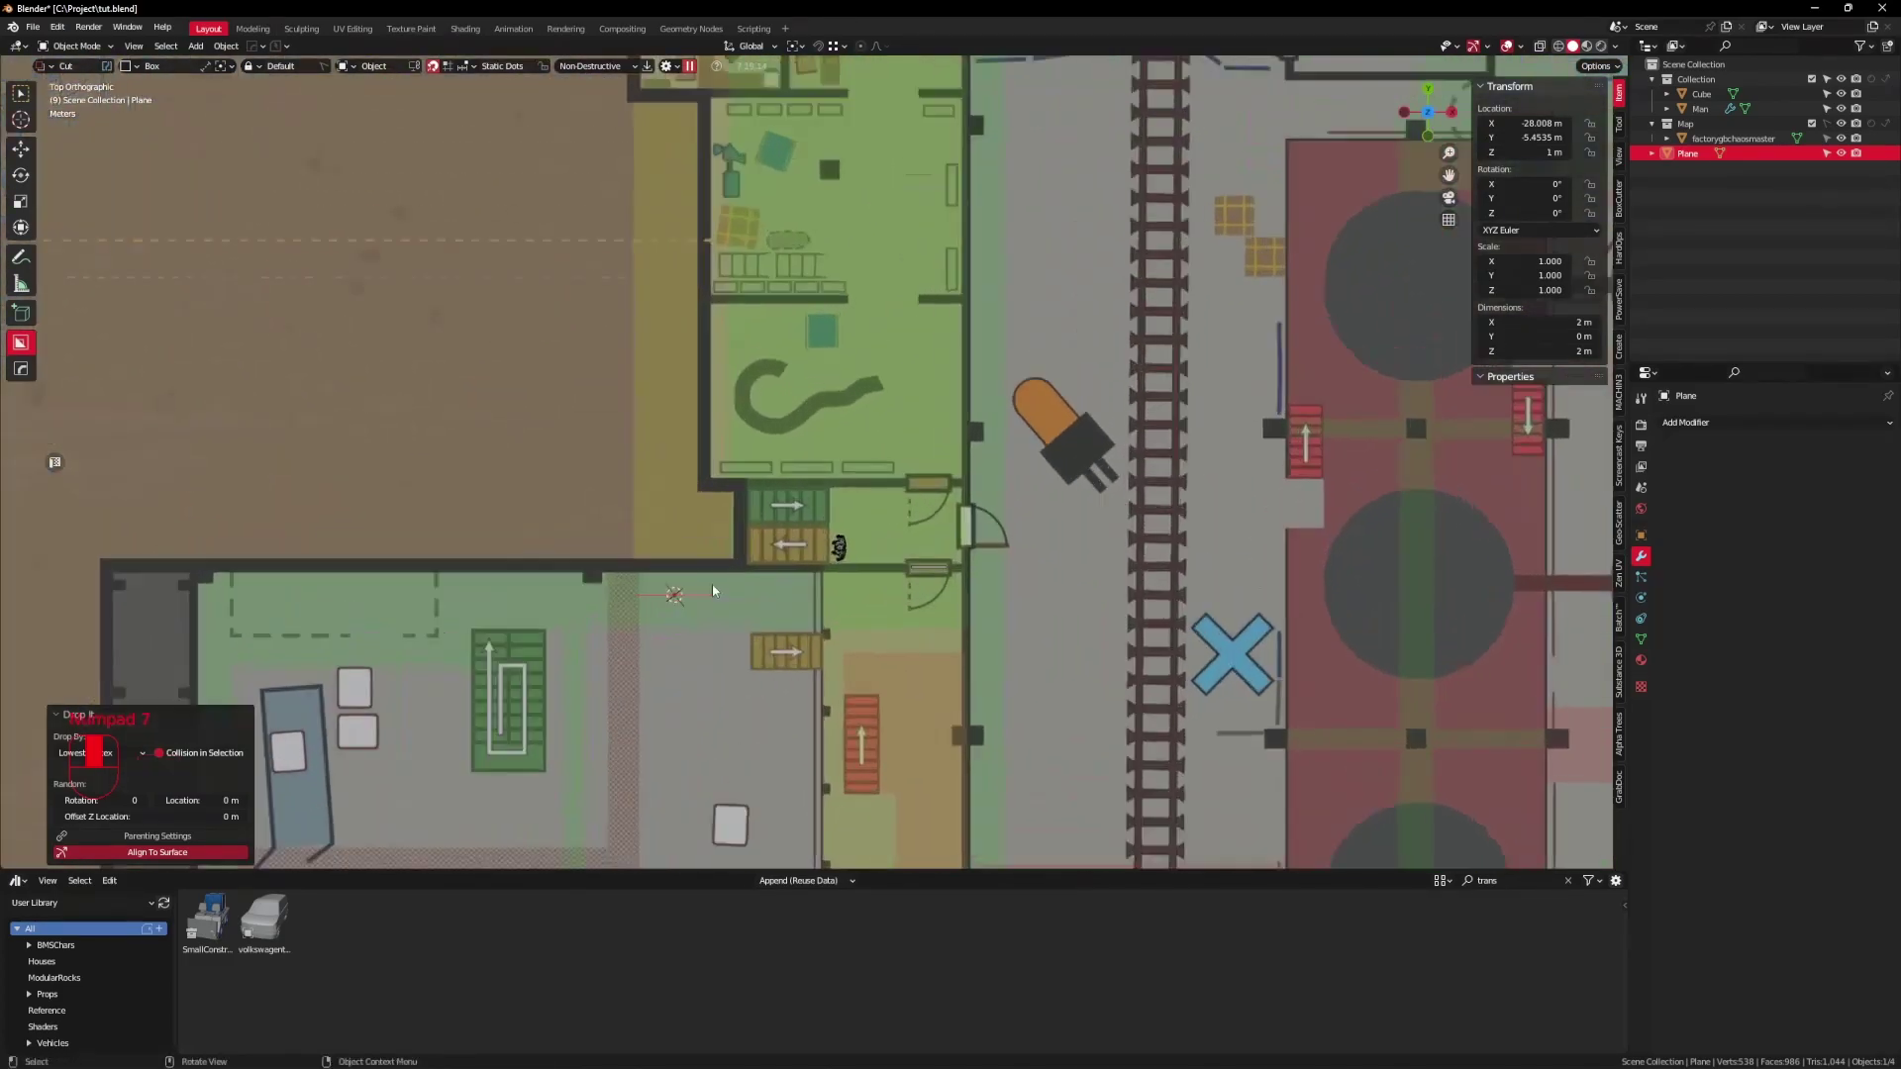
{"action": "key", "text": "g"}
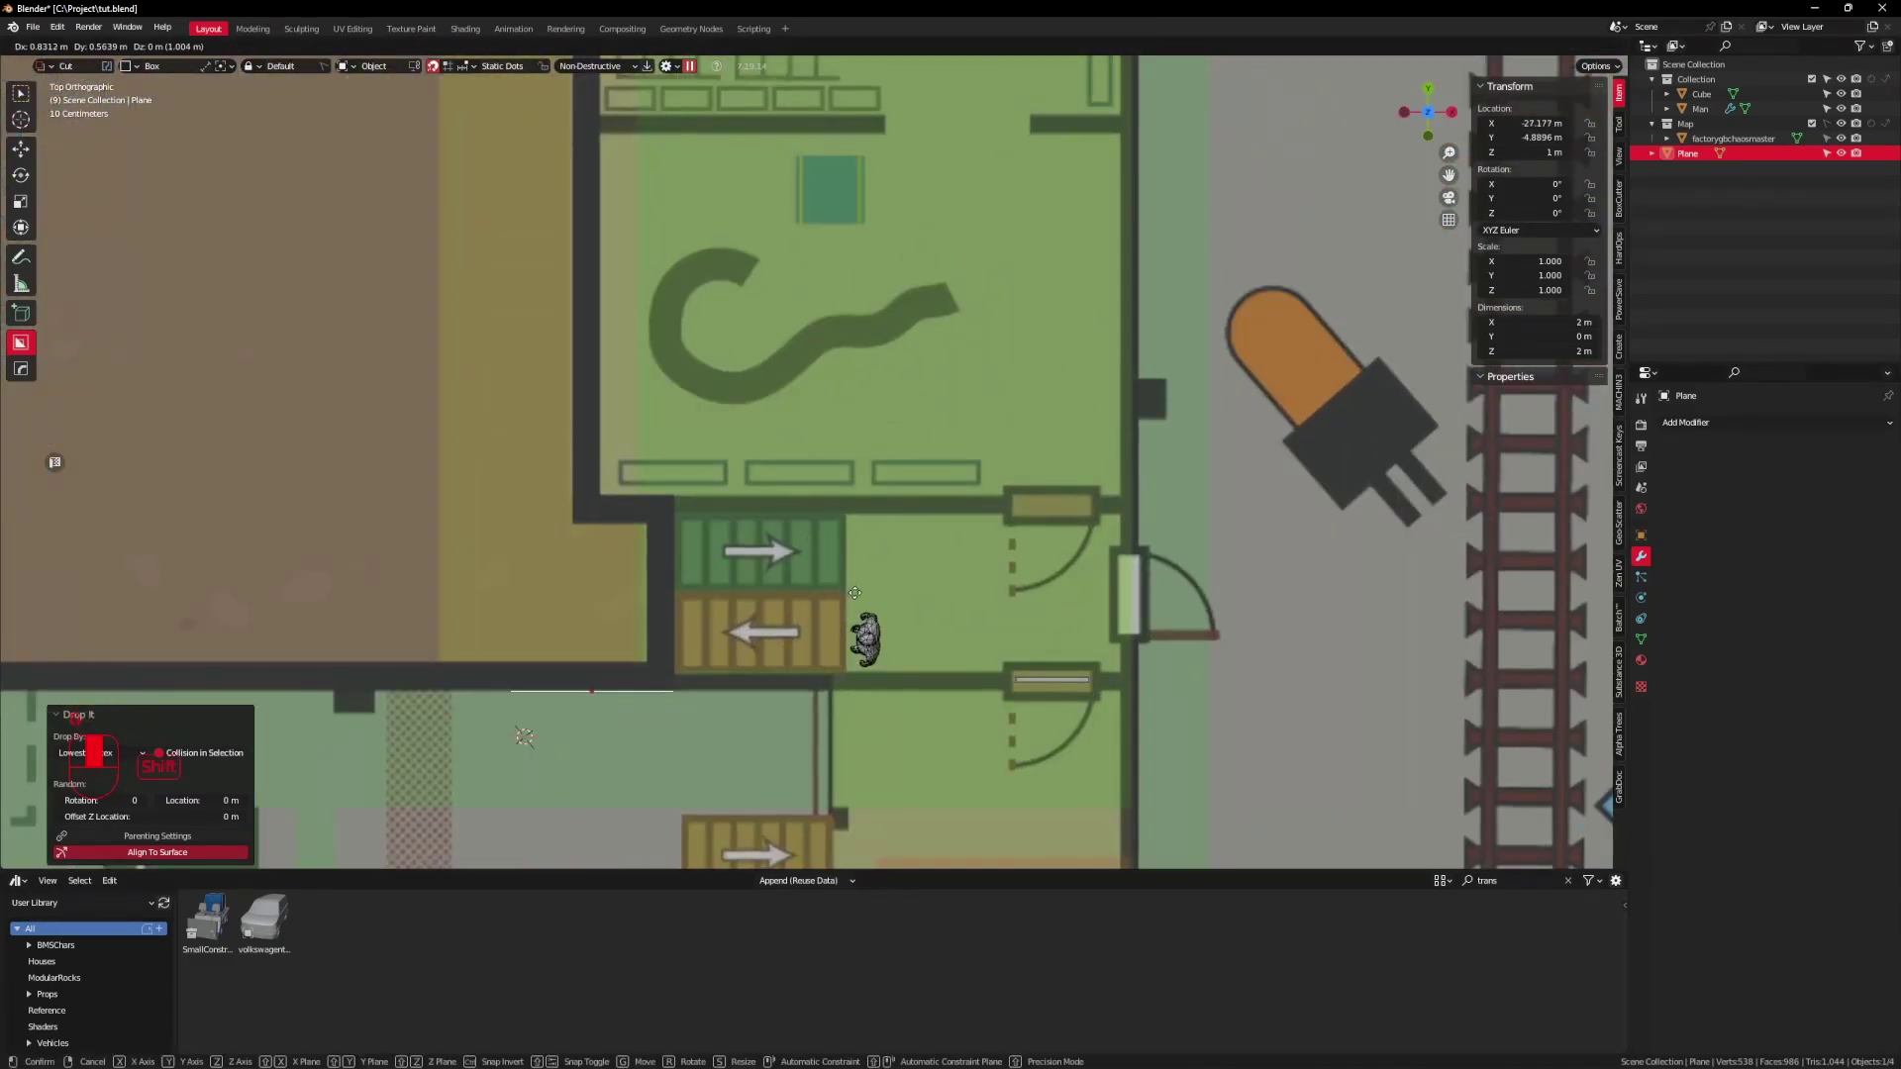
{"action": "left_click", "coordinate": [856, 598], "text": "shift"}
{"action": "scroll", "coordinate": [705, 614], "scroll_direction": "down", "scroll_amount": 2}
{"action": "middle_click_drag", "start_coordinate": [705, 613], "coordinate": [853, 523], "text": "shift"}
Step: In Edit Mode, move the plane's outer vertical edge about -14.18 m along X to the building's corner
{"action": "key", "text": "Tab"}
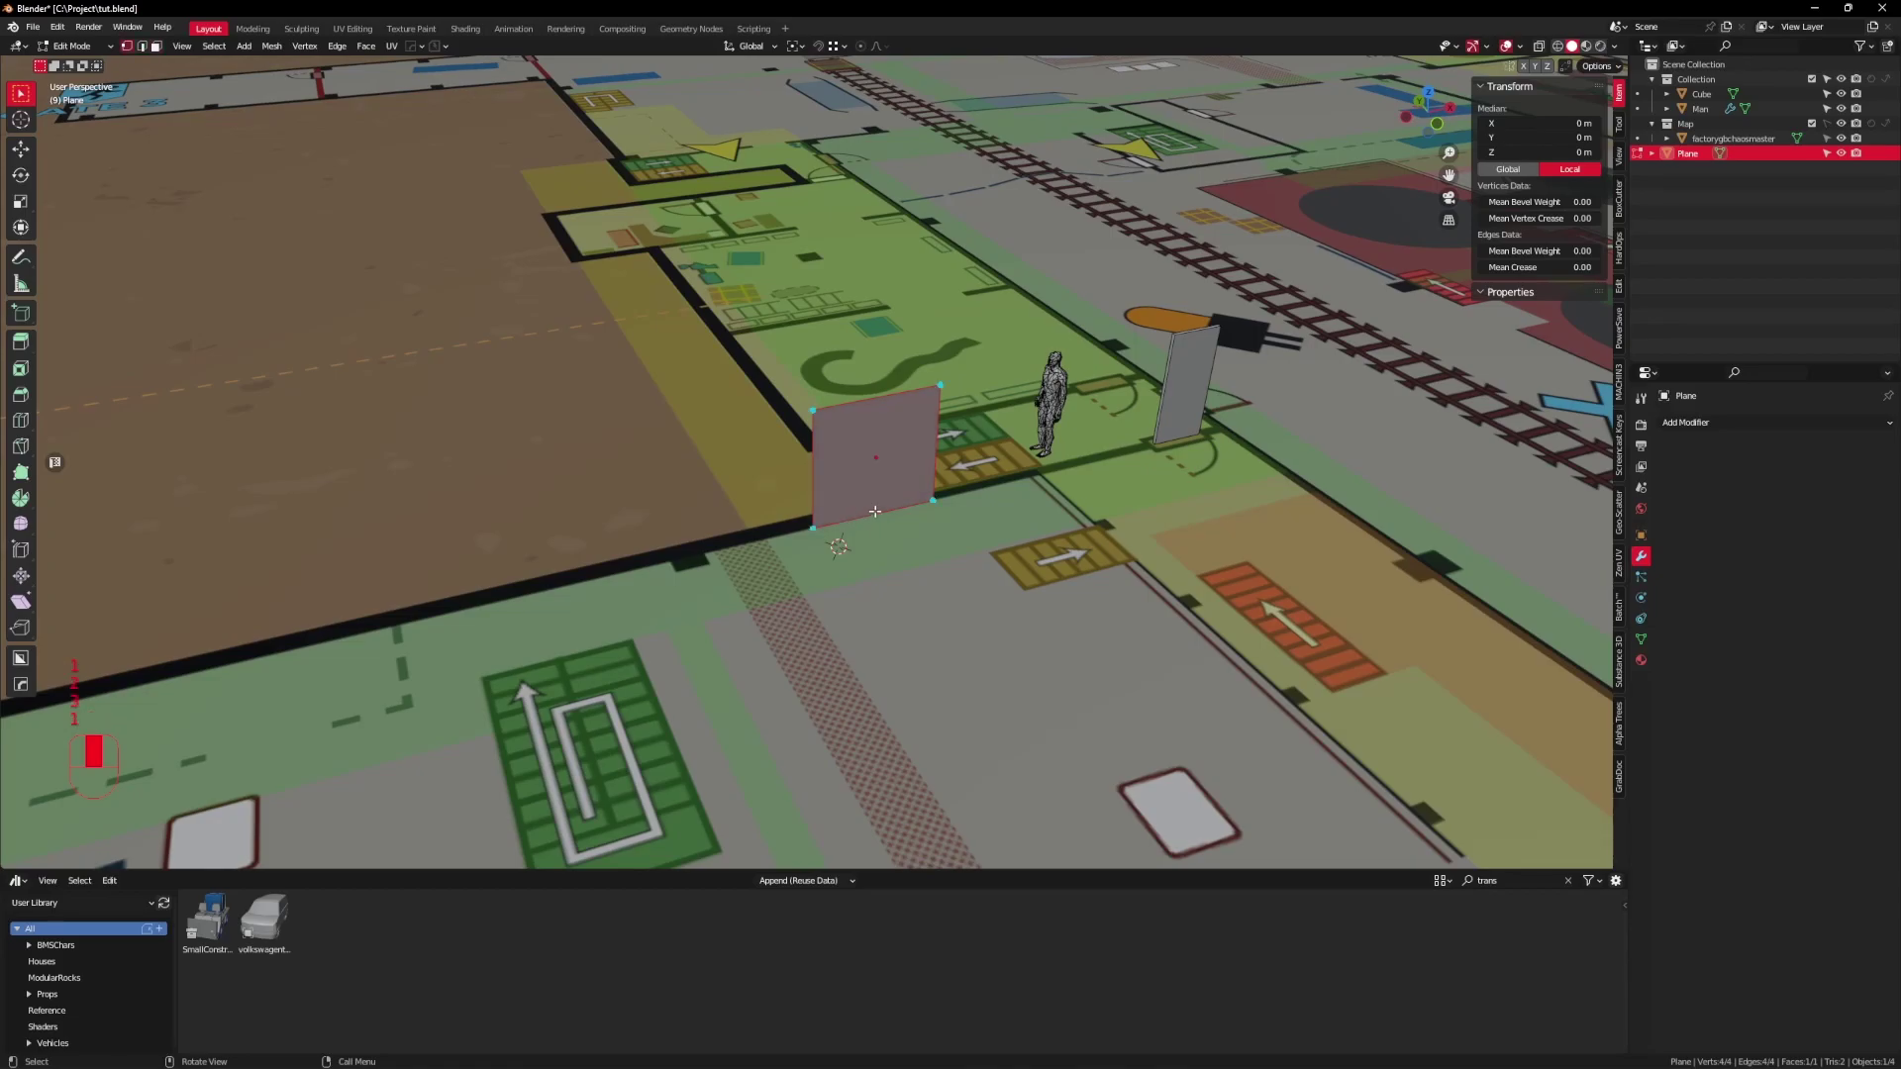
{"action": "middle_click_drag", "start_coordinate": [825, 470], "coordinate": [836, 474]}
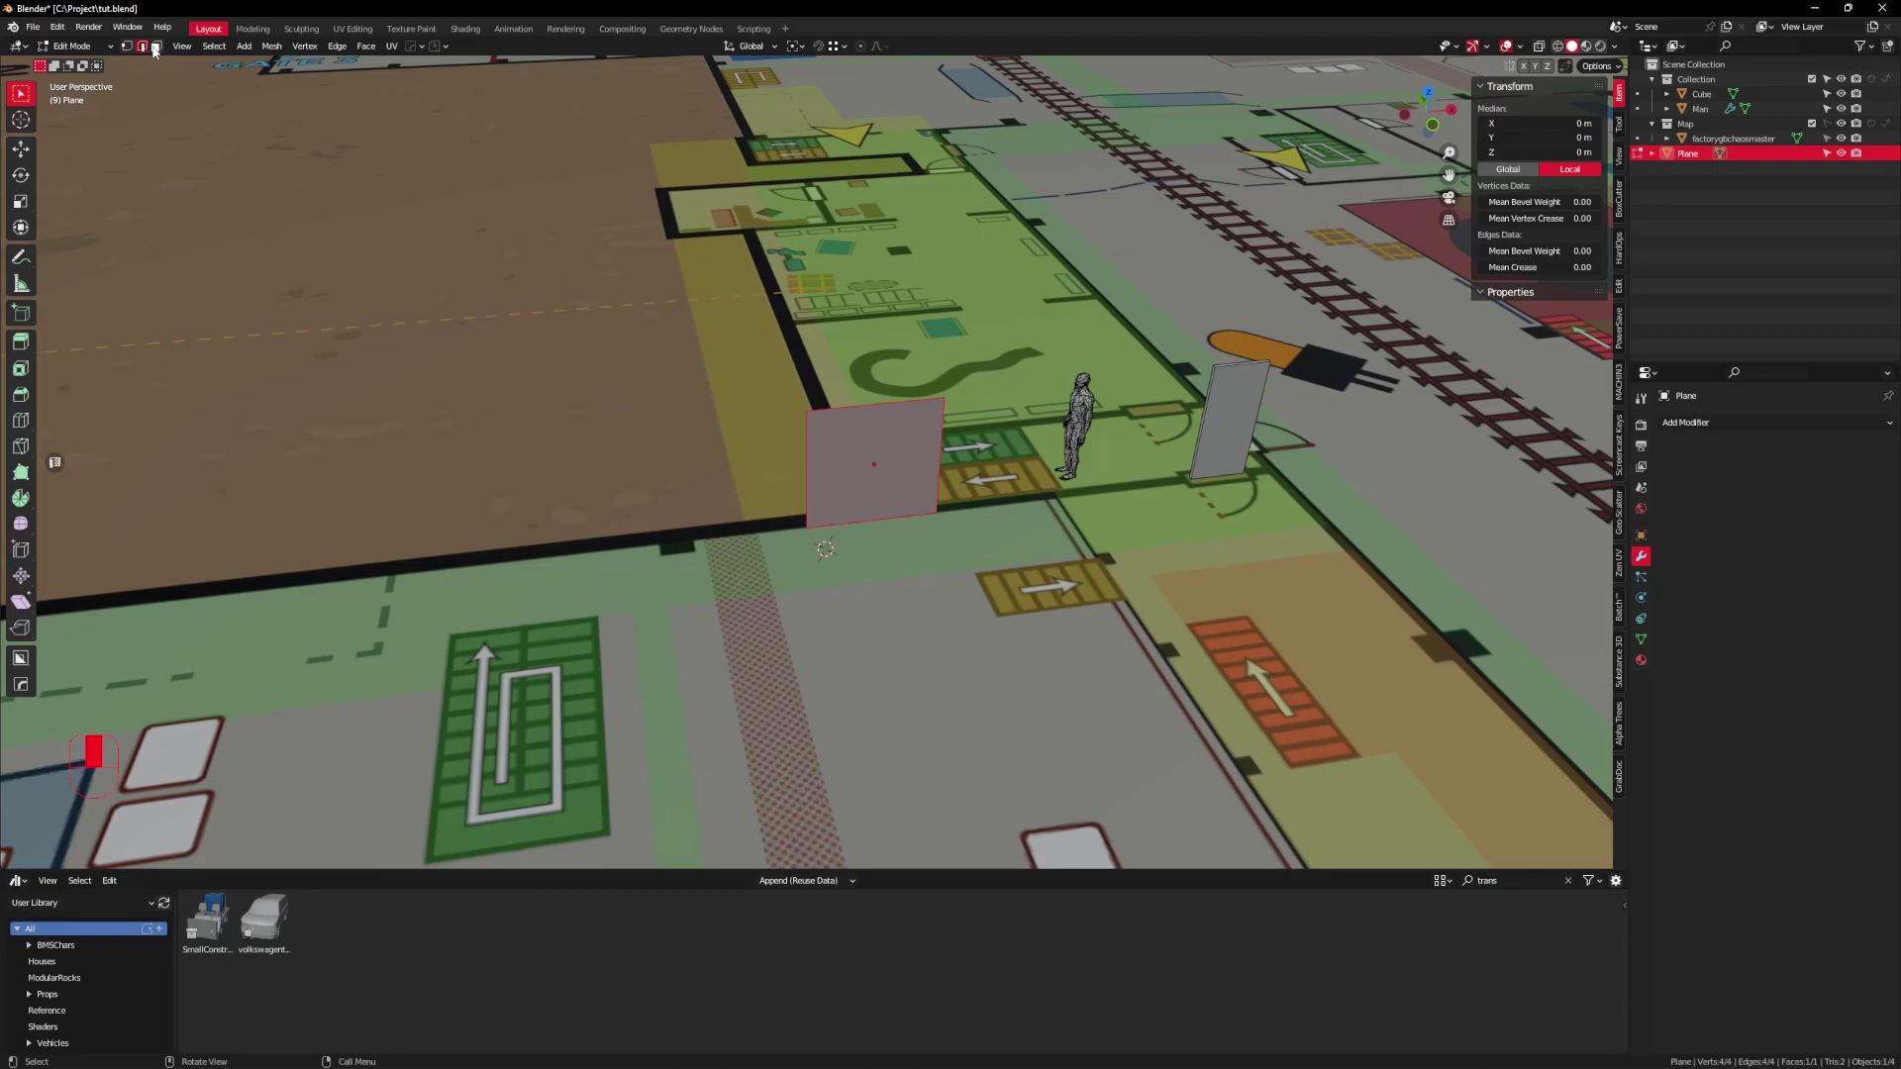
{"action": "middle_click_drag", "start_coordinate": [836, 473], "coordinate": [1040, 501]}
{"action": "key", "text": "g"}
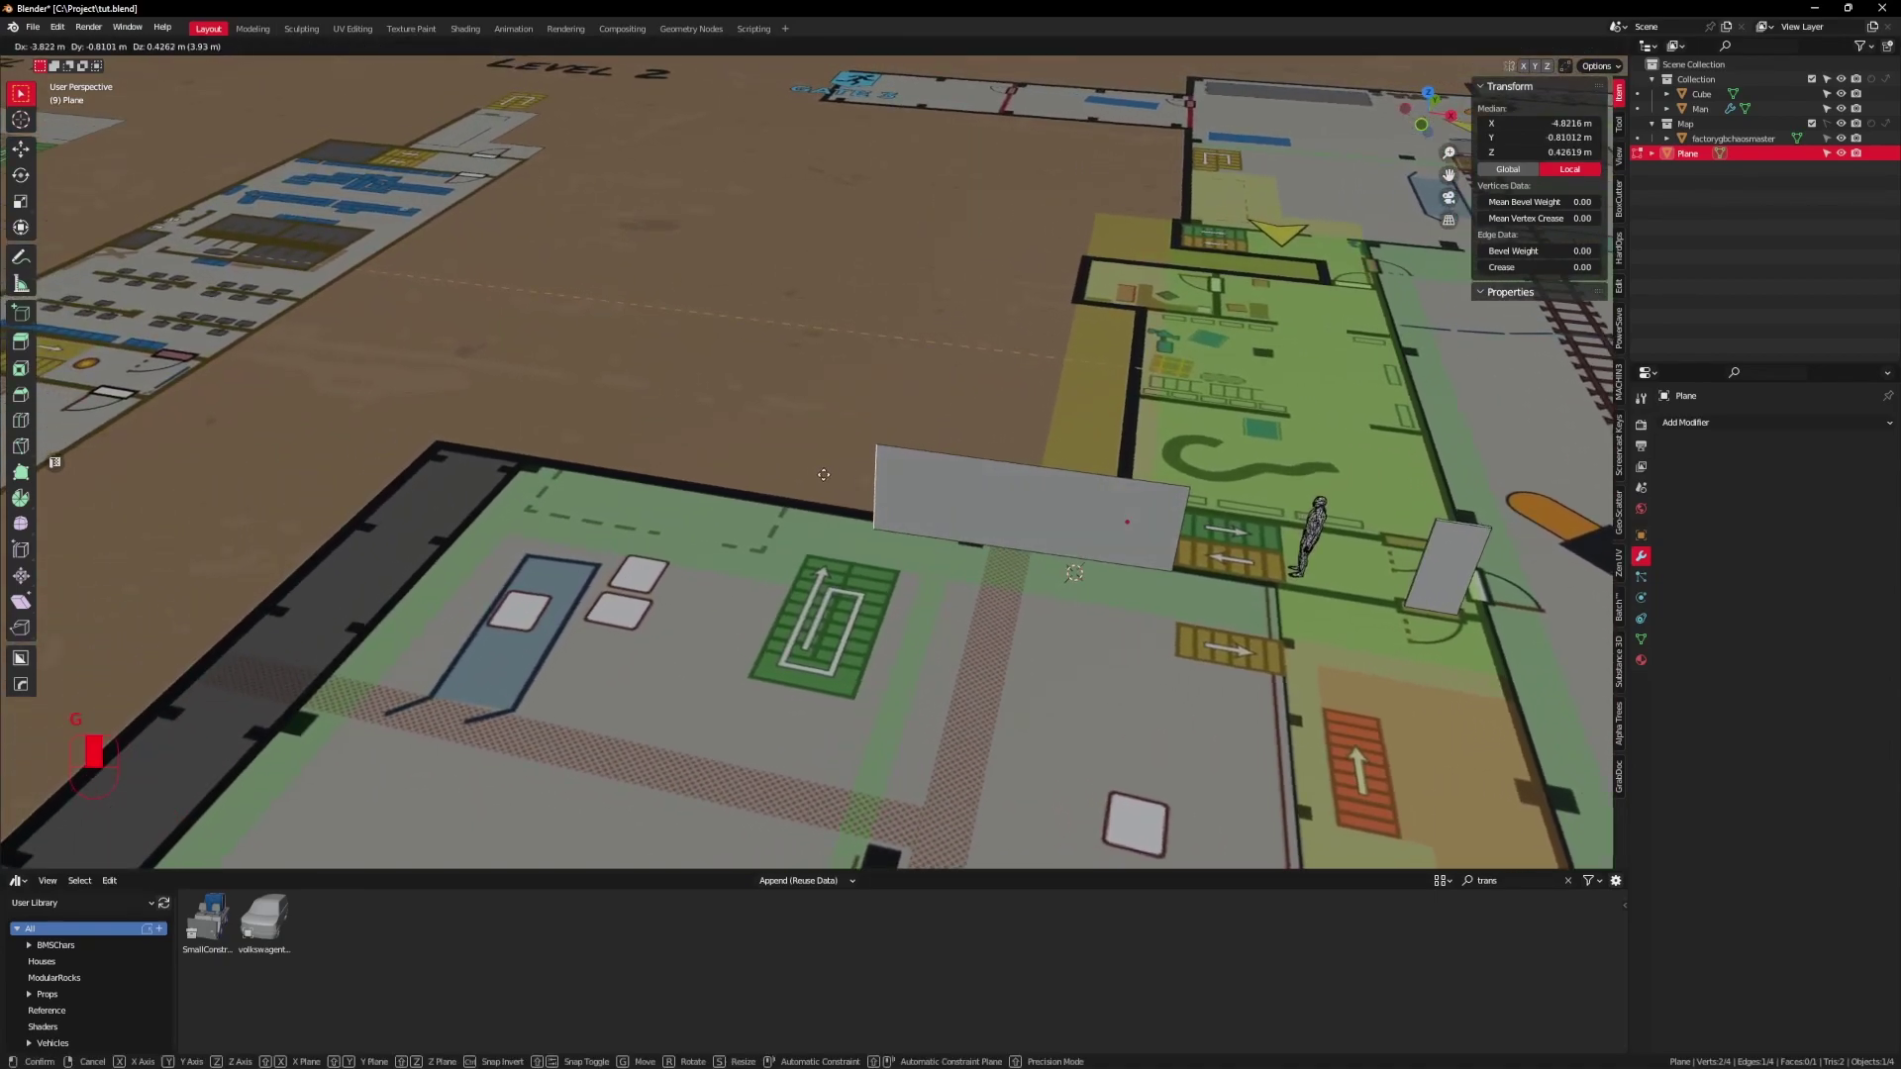
{"action": "key", "text": "x"}
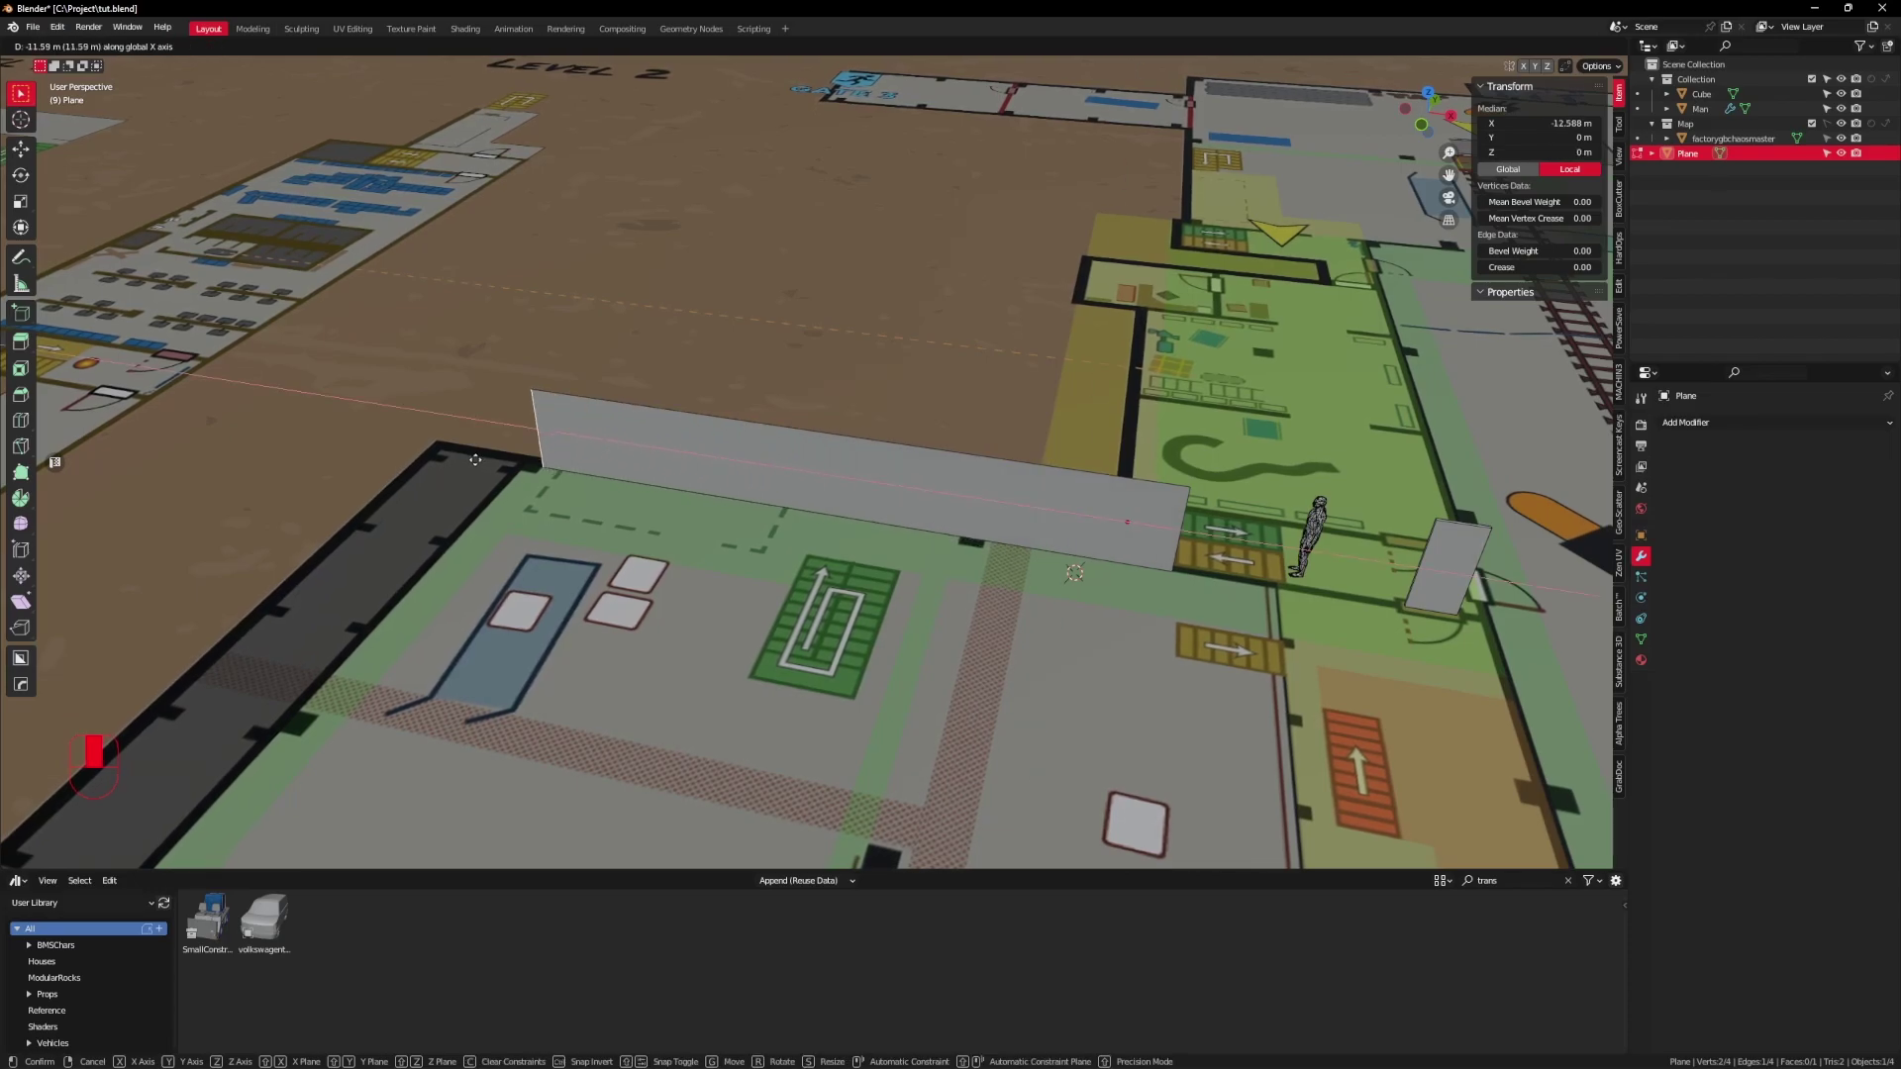
{"action": "left_click", "coordinate": [391, 450]}
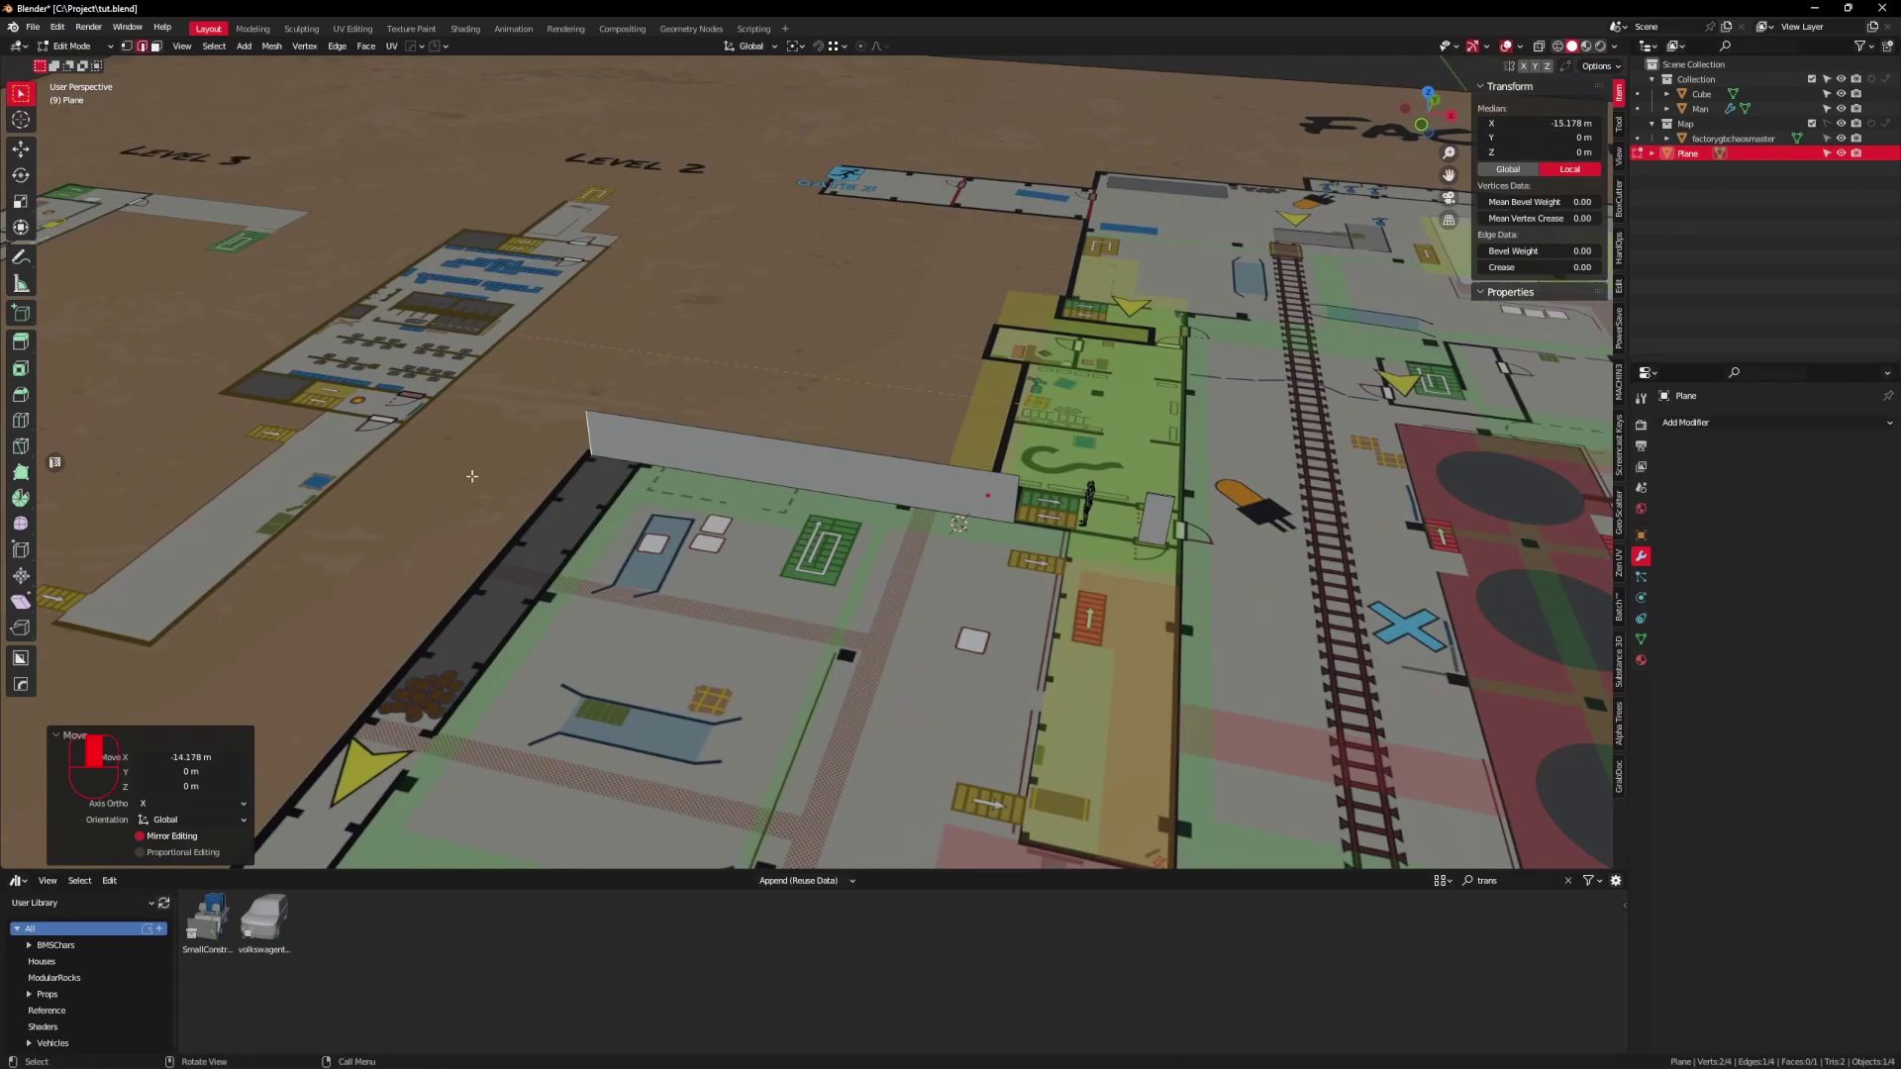
Step: Extrude the corner edge about 18.6 m along negative Y to follow the outer wall, and return to Object Mode
{"action": "scroll", "coordinate": [500, 471], "scroll_direction": "down", "scroll_amount": 3}
{"action": "middle_click_drag", "start_coordinate": [500, 471], "coordinate": [656, 520]}
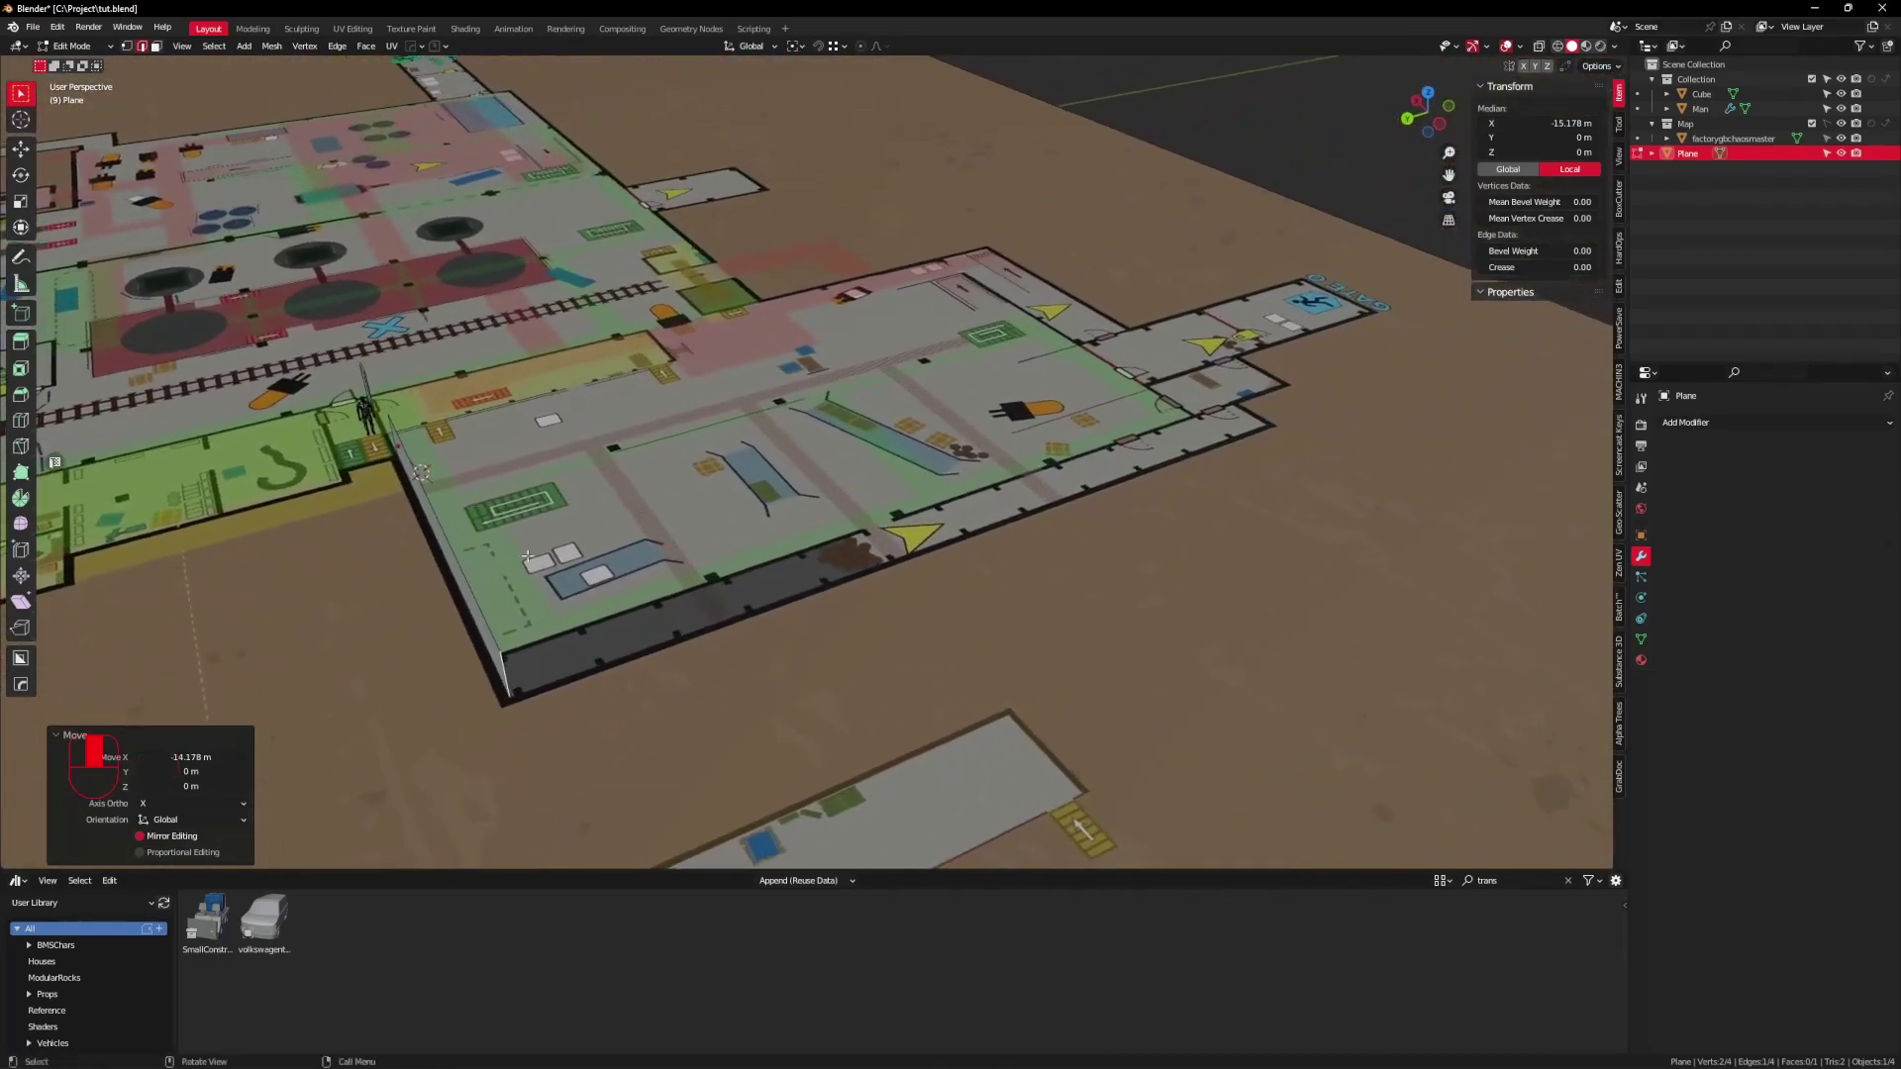
{"action": "key", "text": "e"}
{"action": "key", "text": "y"}
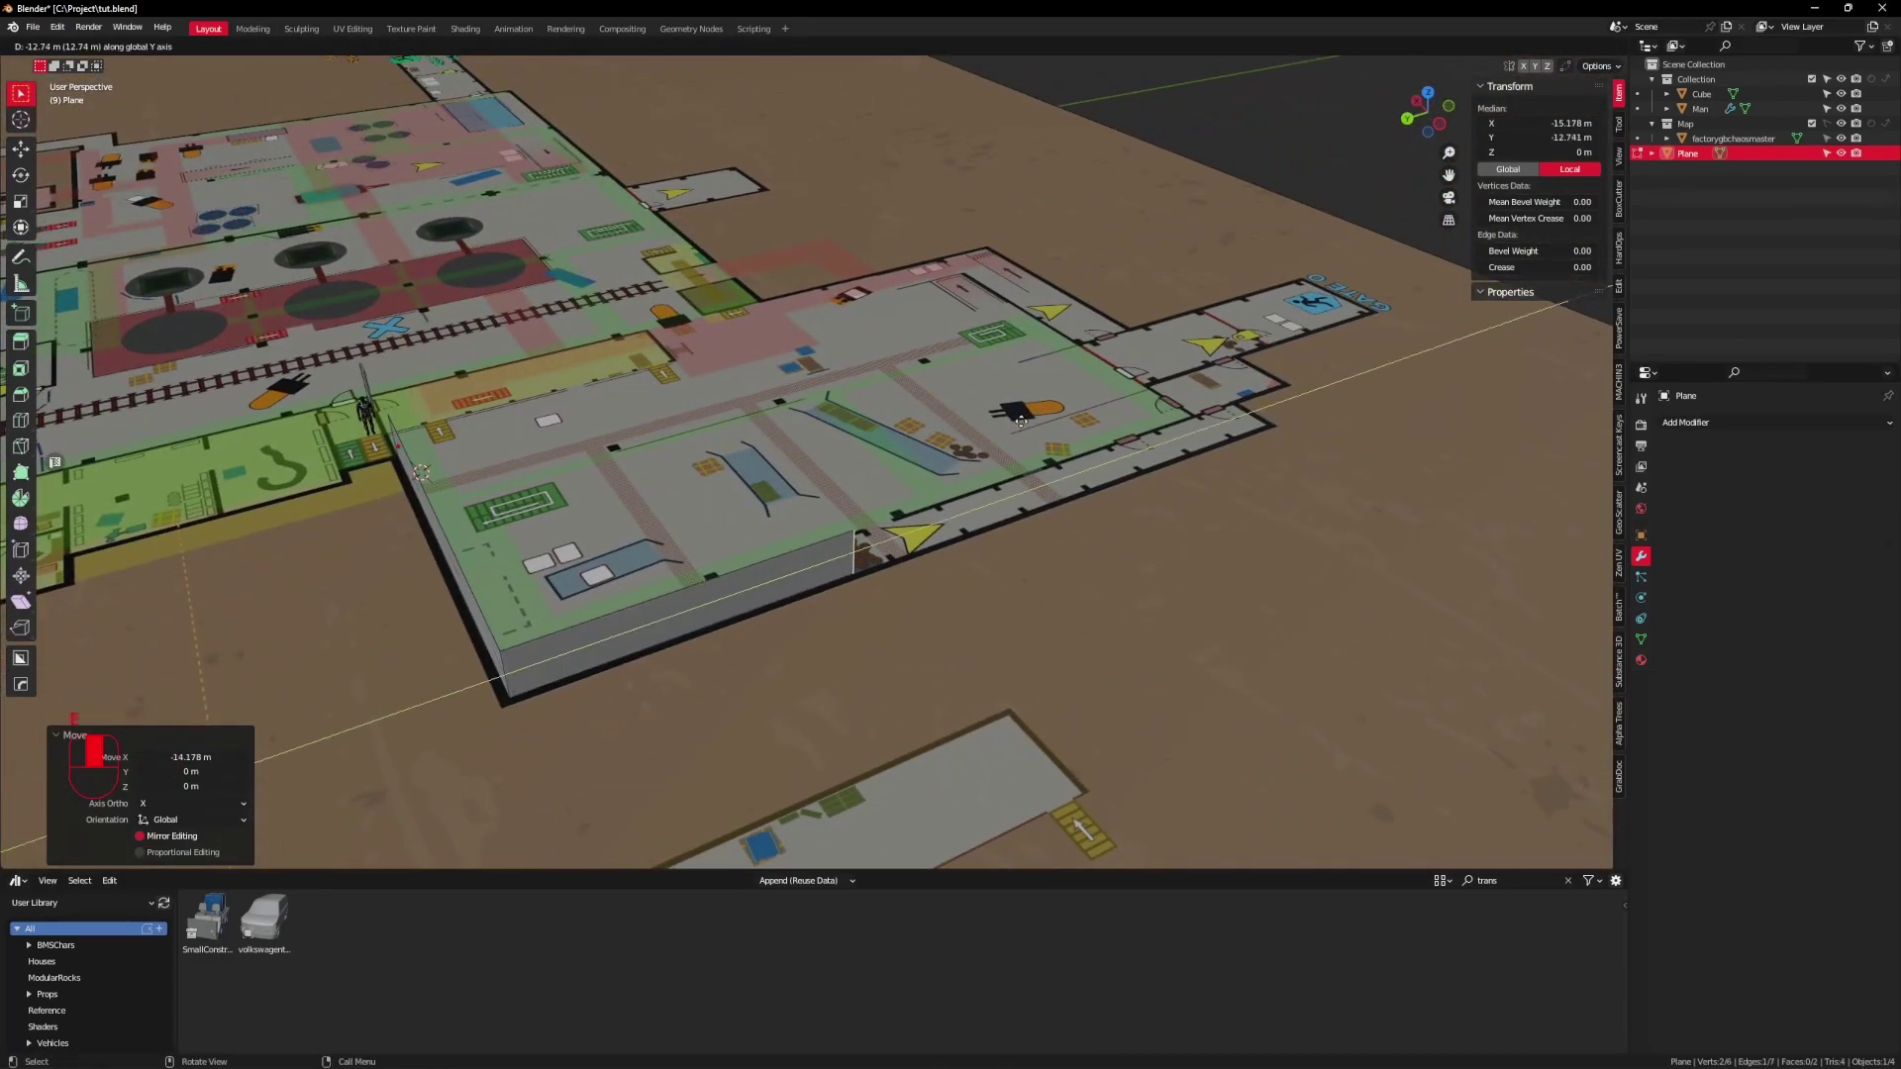
{"action": "left_click", "coordinate": [1158, 404]}
{"action": "middle_click_drag", "start_coordinate": [1055, 444], "coordinate": [909, 562]}
{"action": "key", "text": "Tab"}
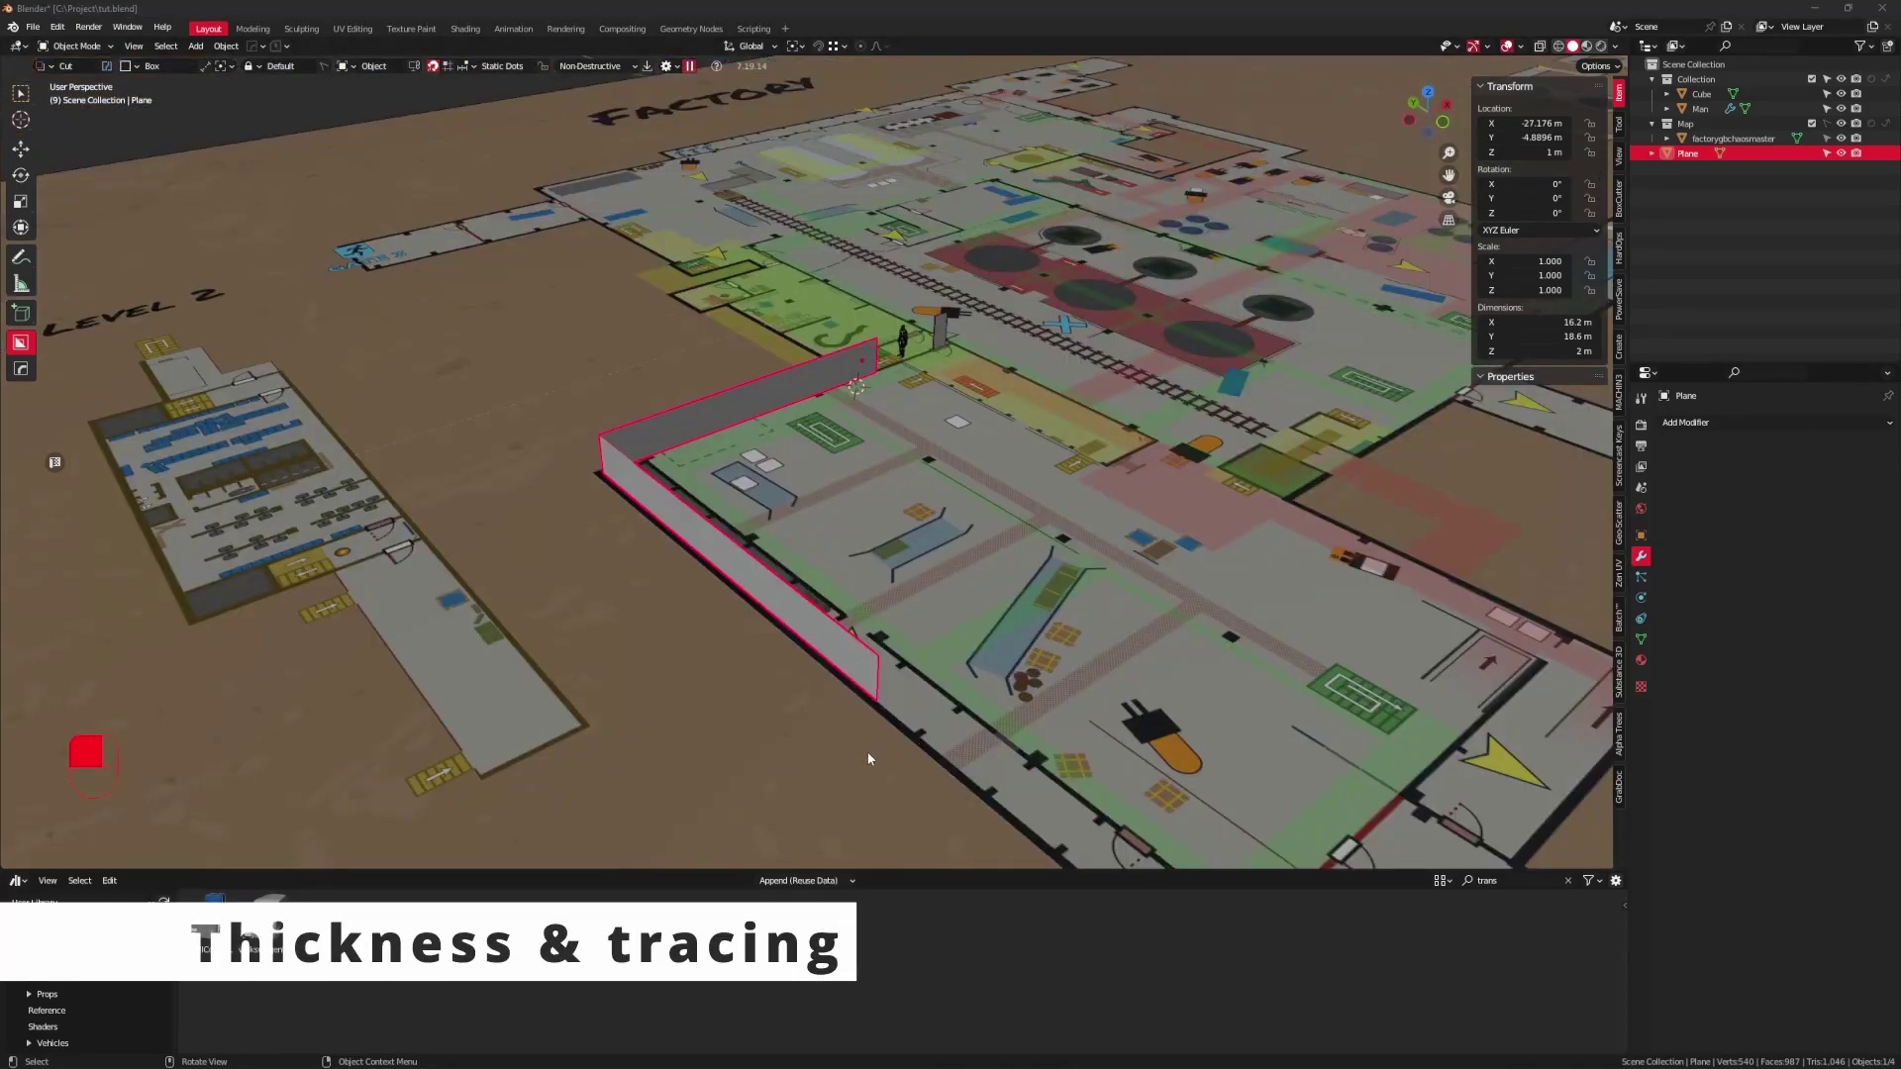
Step: Add a Solidify modifier to the wall plane with a thickness of 0.41 m
{"action": "mouse_move", "coordinate": [818, 737]}
{"action": "middle_mouse_down"}
{"action": "mouse_move", "coordinate": [839, 752]}
{"action": "mouse_move", "coordinate": [705, 740]}
{"action": "mouse_move", "coordinate": [782, 778]}
{"action": "mouse_move", "coordinate": [781, 674]}
{"action": "mouse_move", "coordinate": [666, 729]}
{"action": "mouse_move", "coordinate": [709, 713]}
{"action": "mouse_move", "coordinate": [683, 708]}
{"action": "middle_mouse_up"}
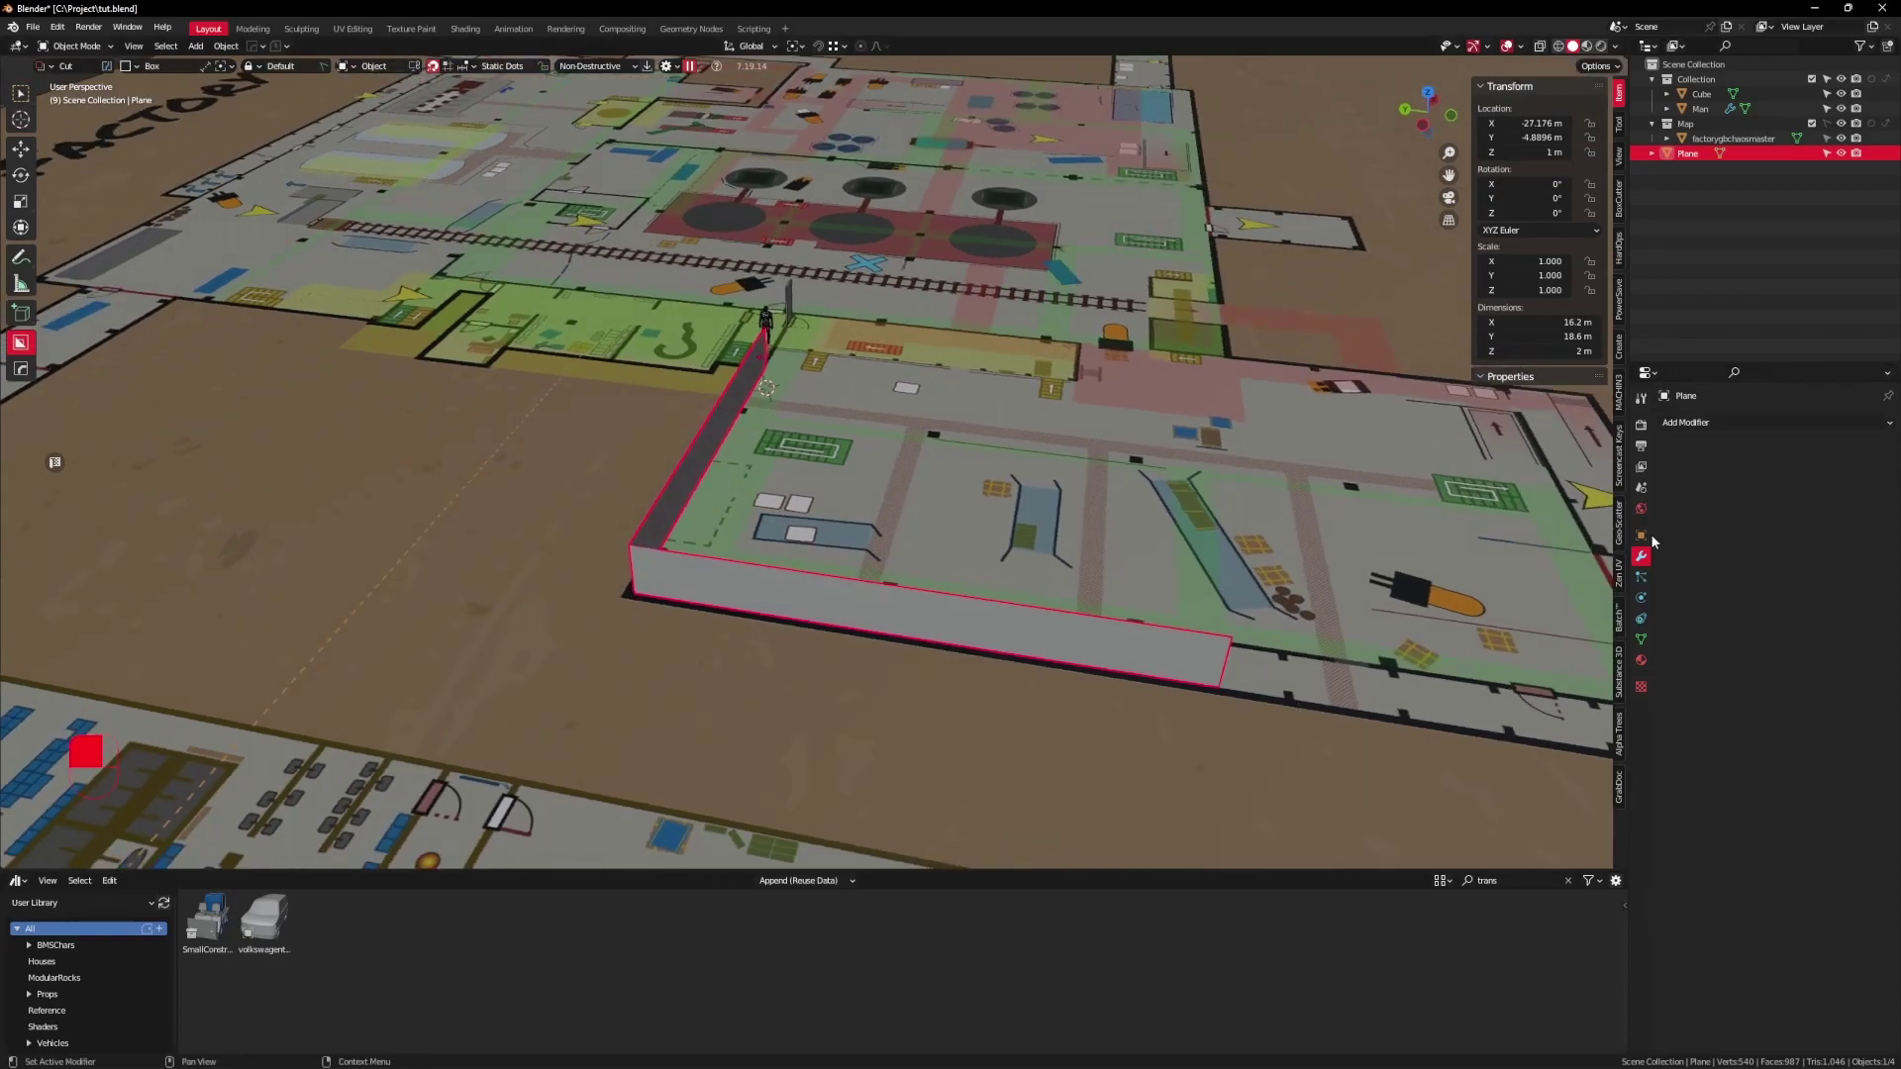
{"action": "left_click", "coordinate": [1729, 424]}
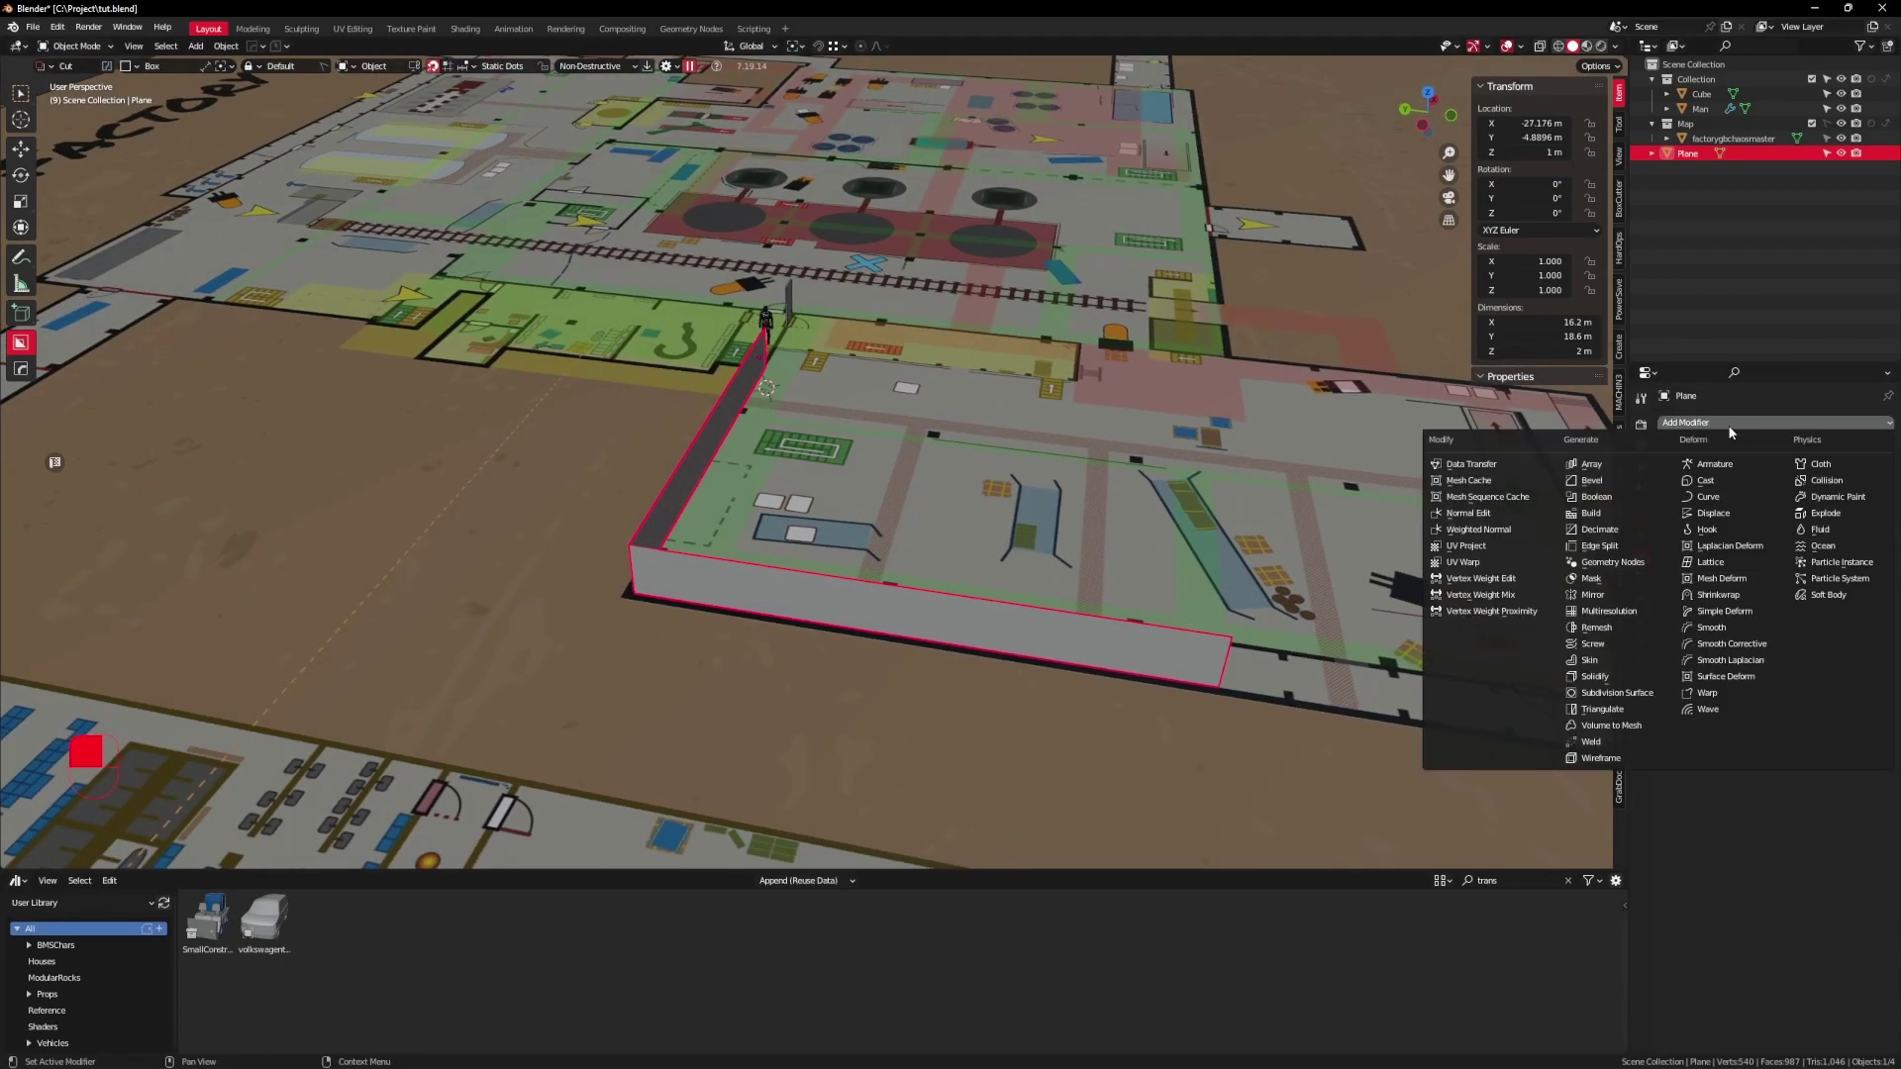
{"action": "left_click", "coordinate": [1620, 677]}
{"action": "left_click_drag", "start_coordinate": [1782, 489], "coordinate": [1853, 489]}
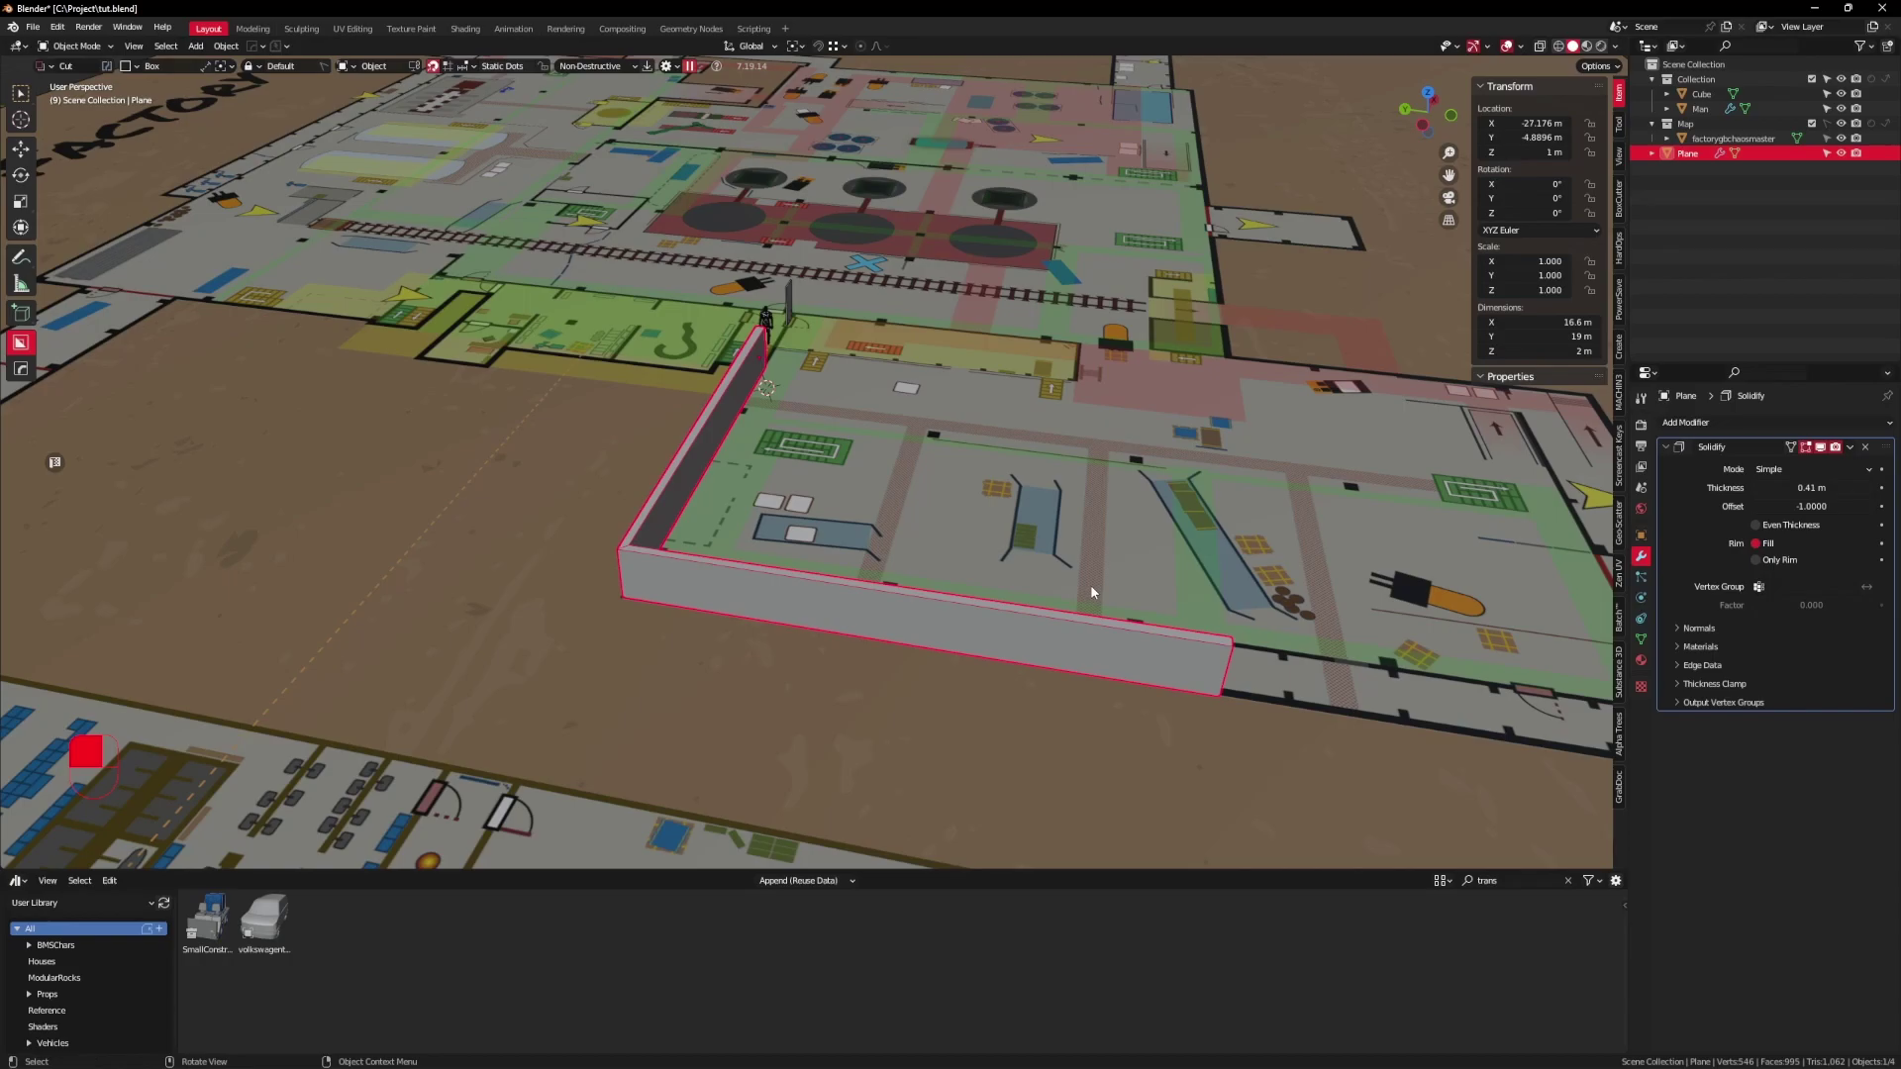
Step: Check the thickened wall against the map's outer wall line from above
{"action": "key", "text": "KP_7"}
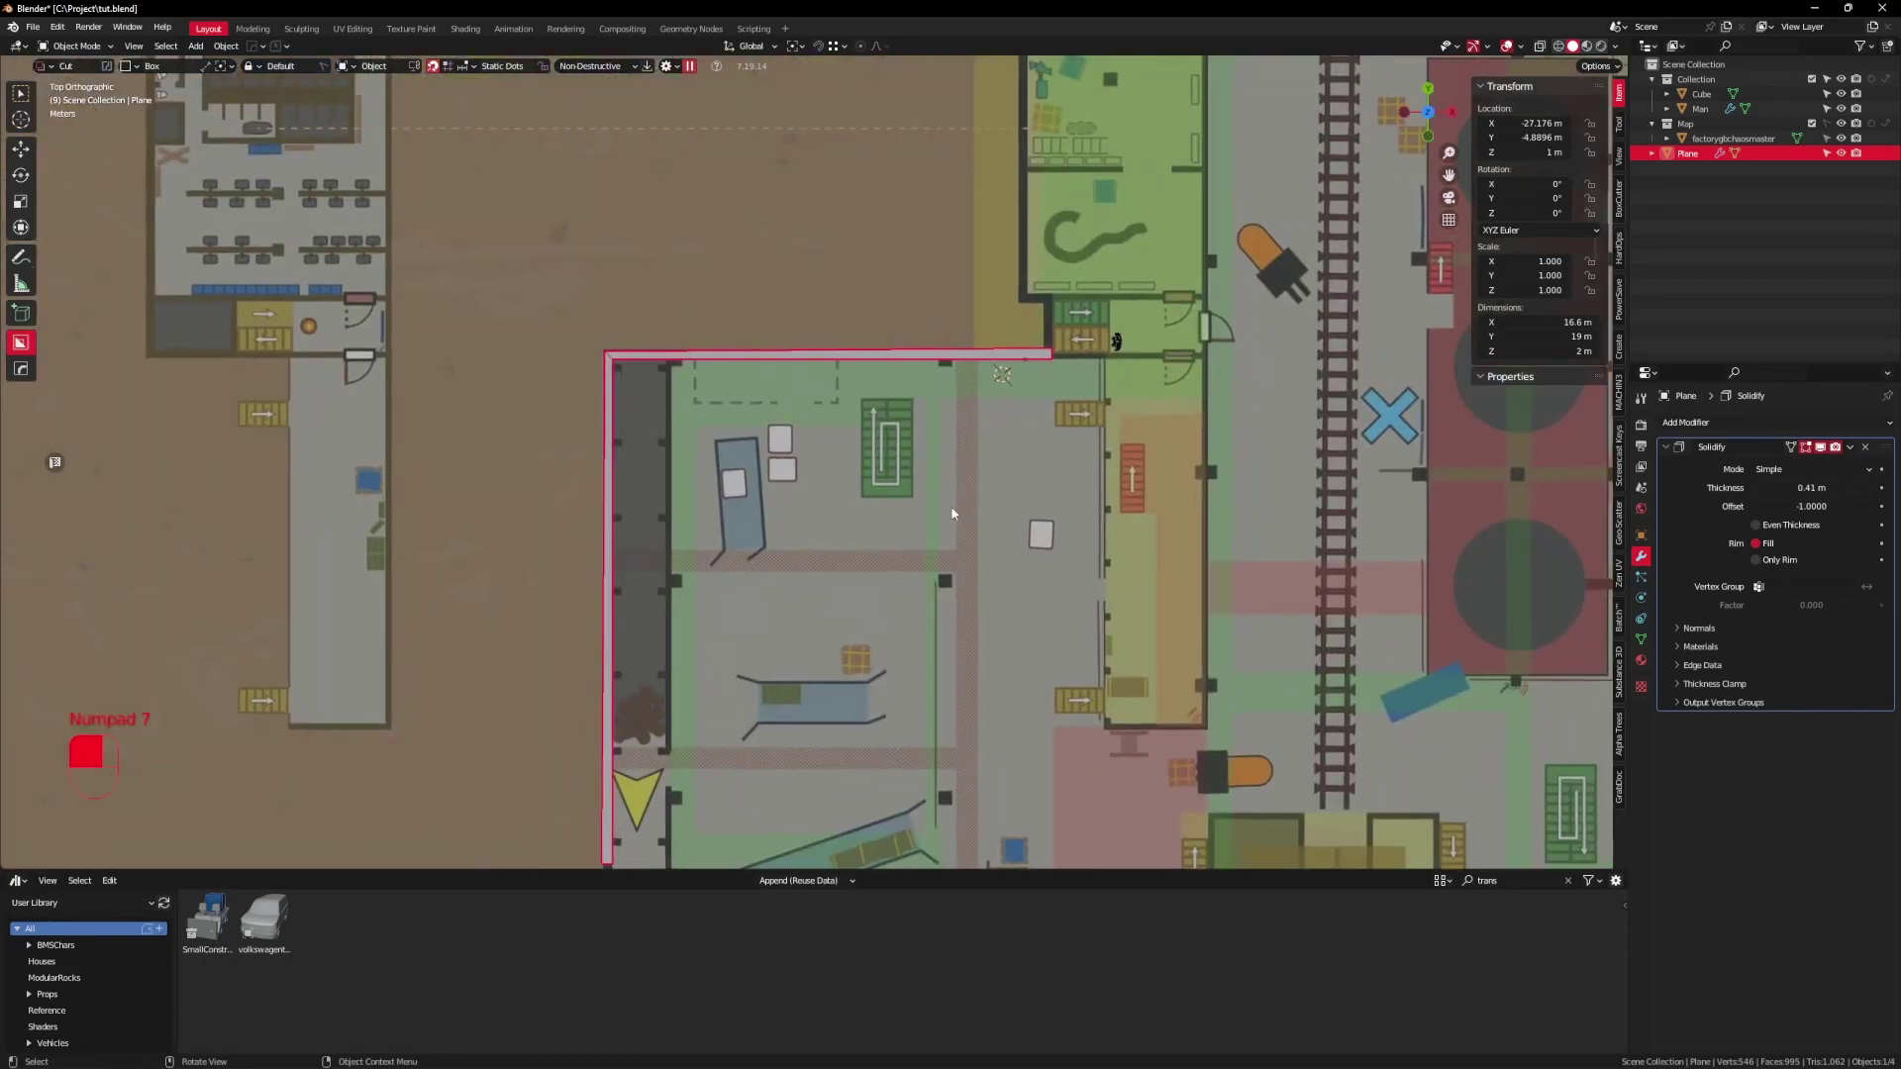
{"action": "scroll", "coordinate": [945, 514], "scroll_direction": "up", "scroll_amount": 2}
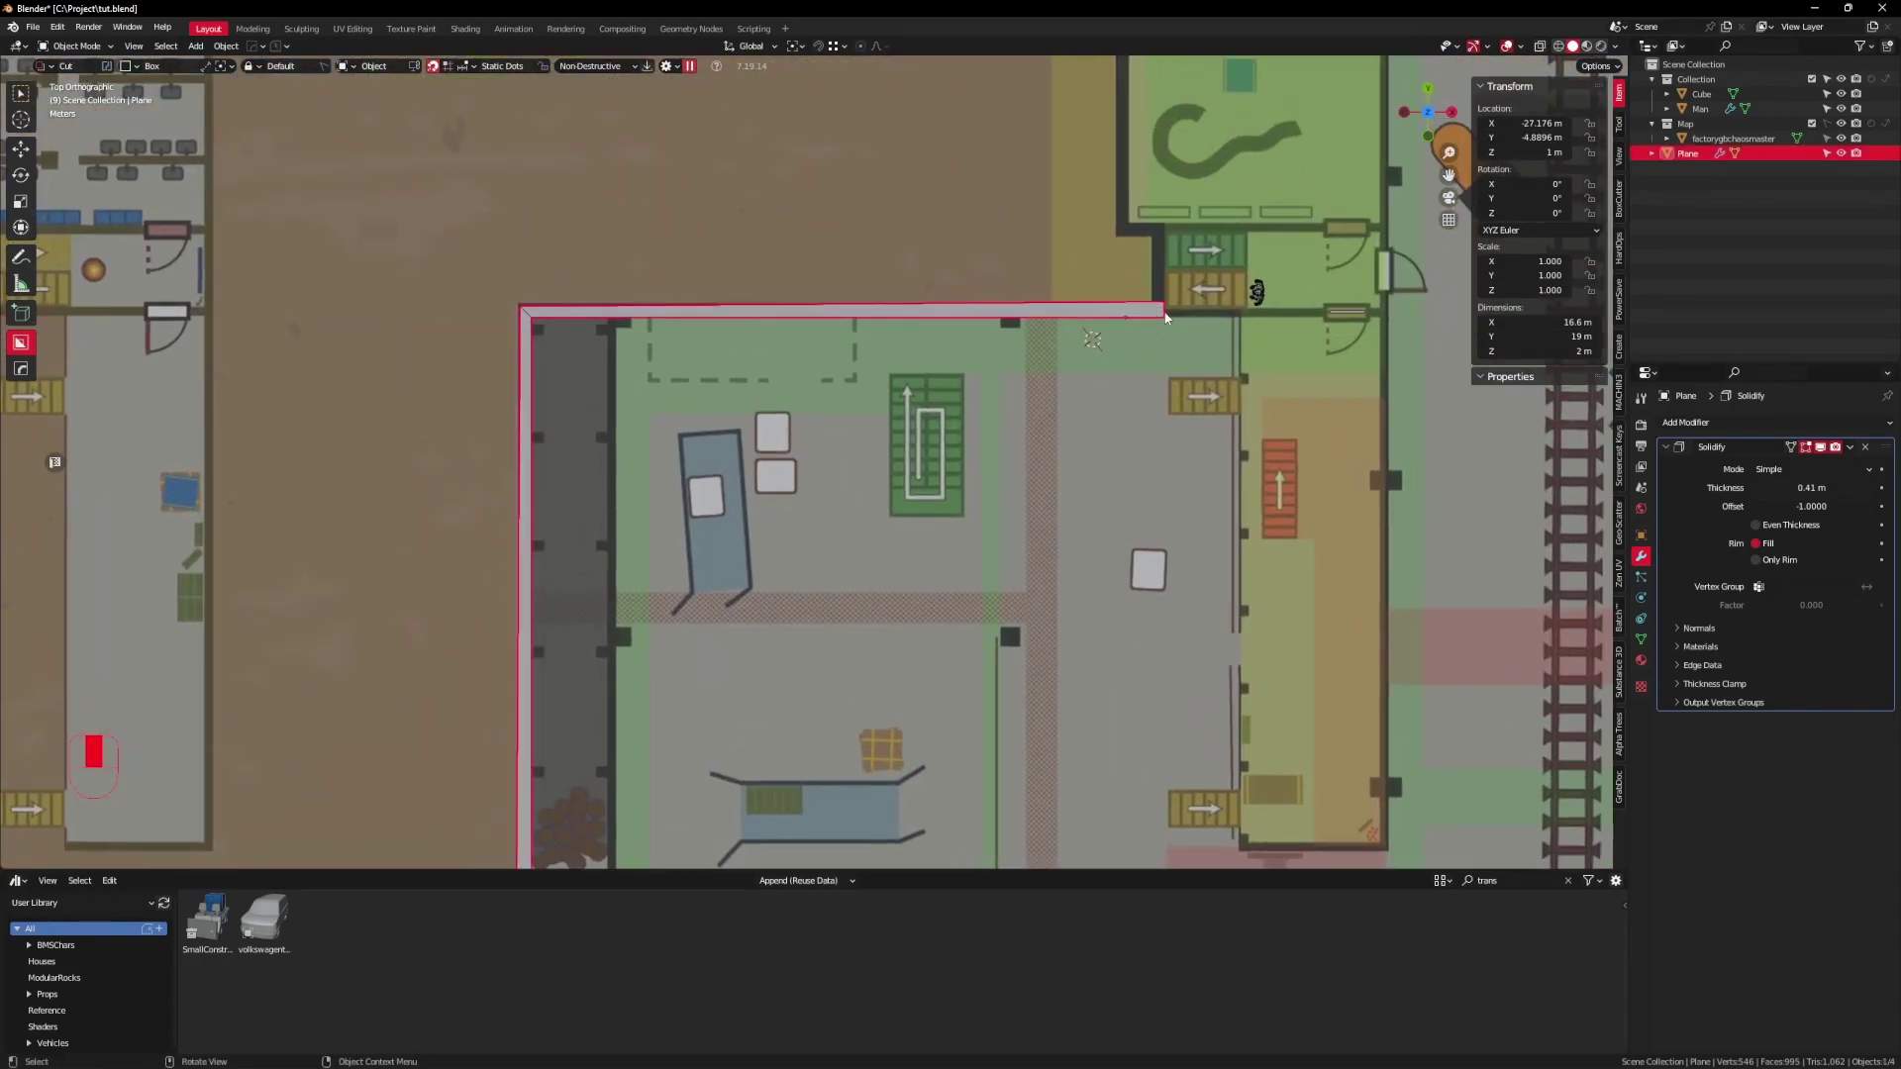
{"action": "middle_click_drag", "start_coordinate": [789, 641], "coordinate": [963, 438], "text": "shift"}
{"action": "scroll", "coordinate": [752, 693], "scroll_direction": "down", "scroll_amount": 3}
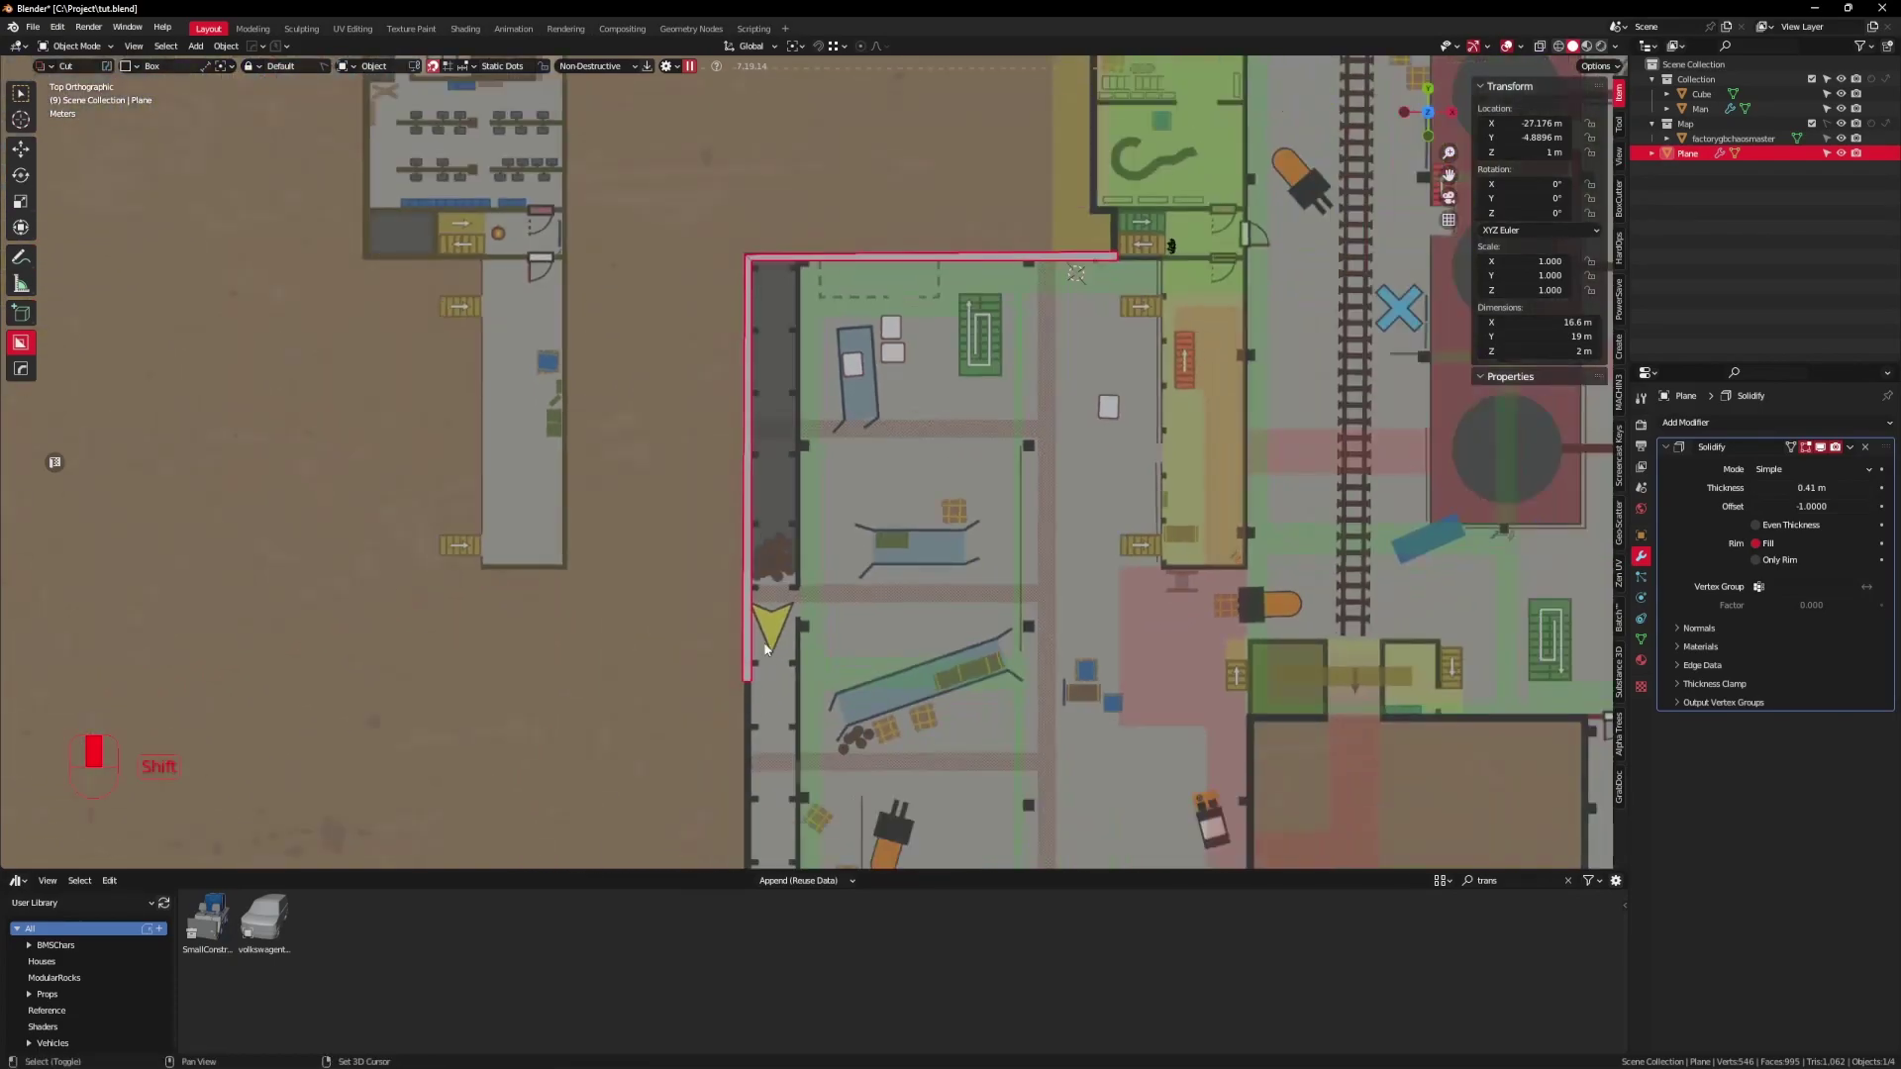
{"action": "middle_click_drag", "start_coordinate": [864, 321], "coordinate": [865, 342], "text": "shift"}
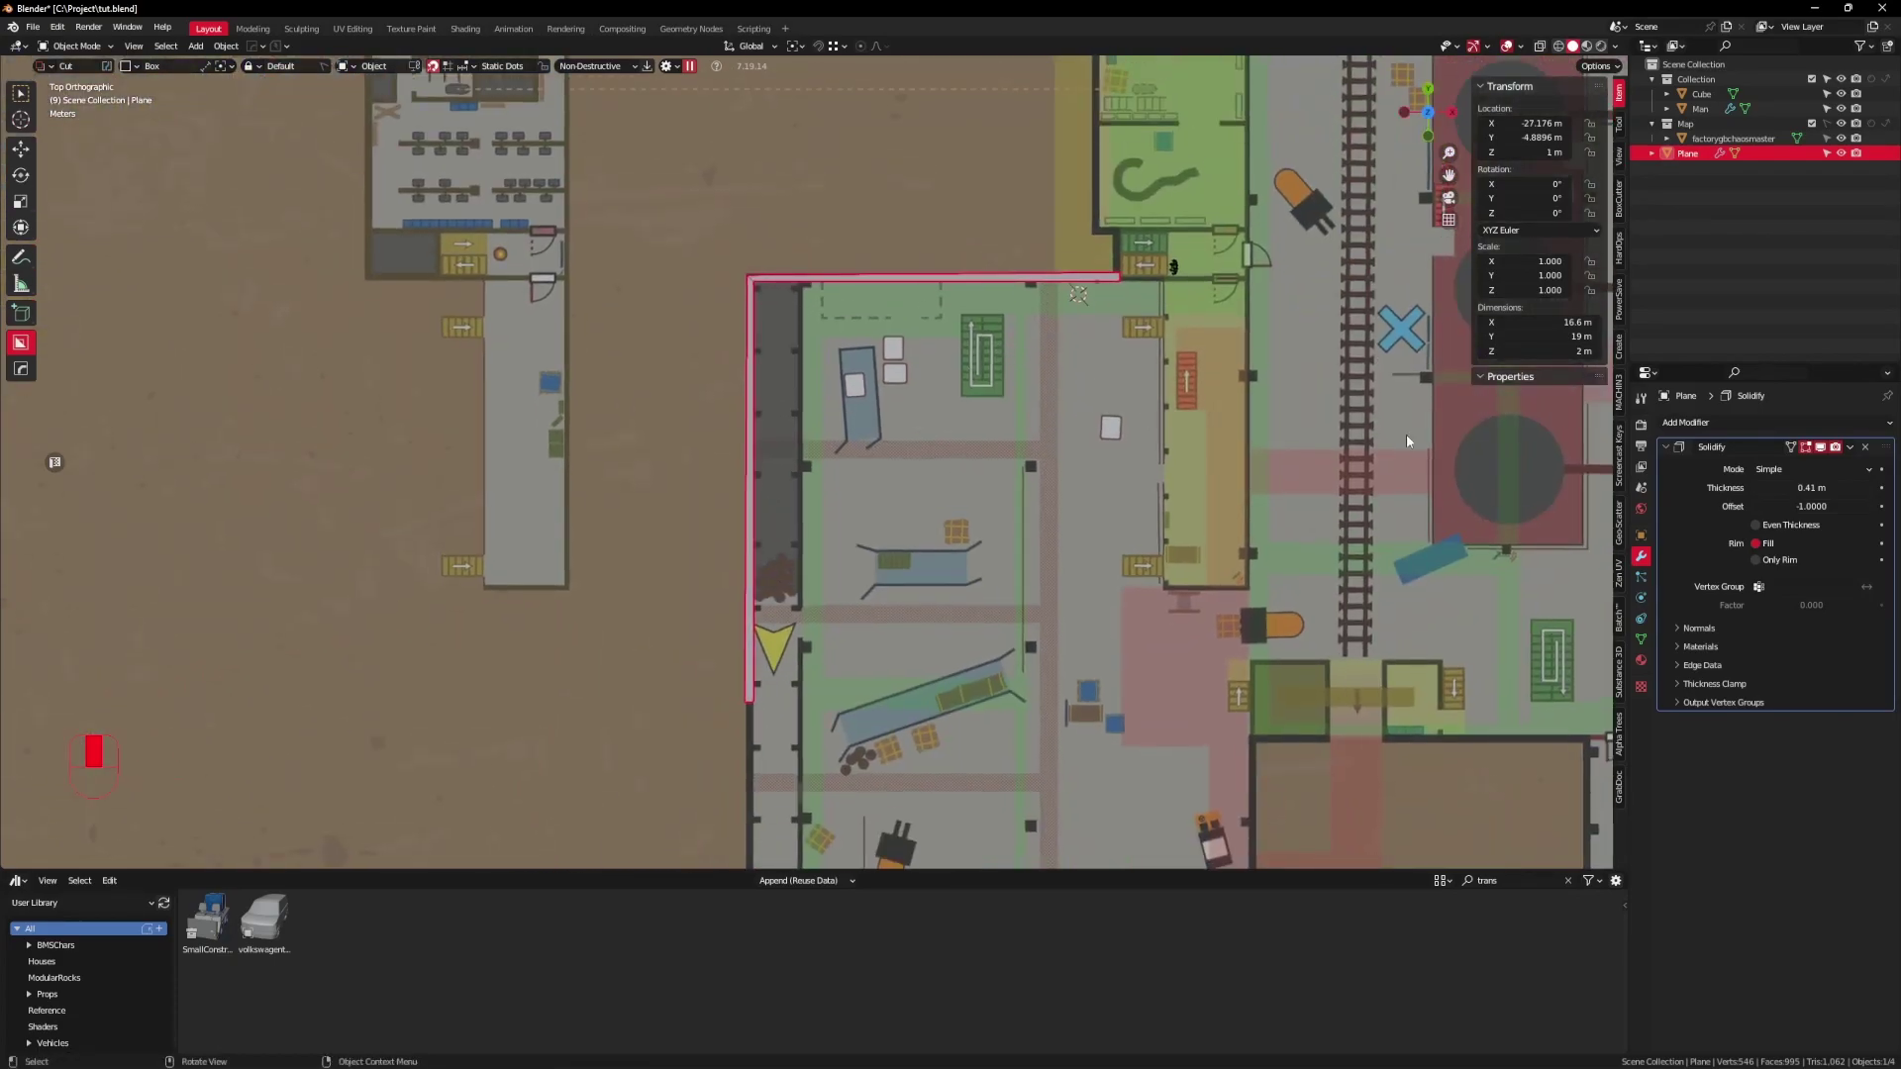
Step: Enable Even Thickness on the Solidify modifier and move the wall's lower end edge about -15.3 m along Y to the building's corner
{"action": "left_click", "coordinate": [1756, 525]}
{"action": "scroll", "coordinate": [802, 446], "scroll_direction": "down", "scroll_amount": 3}
{"action": "middle_click_drag", "start_coordinate": [834, 466], "coordinate": [855, 372]}
{"action": "key", "text": "Tab"}
{"action": "key", "text": "KP_7"}
{"action": "key", "text": "g"}
{"action": "key", "text": "y"}
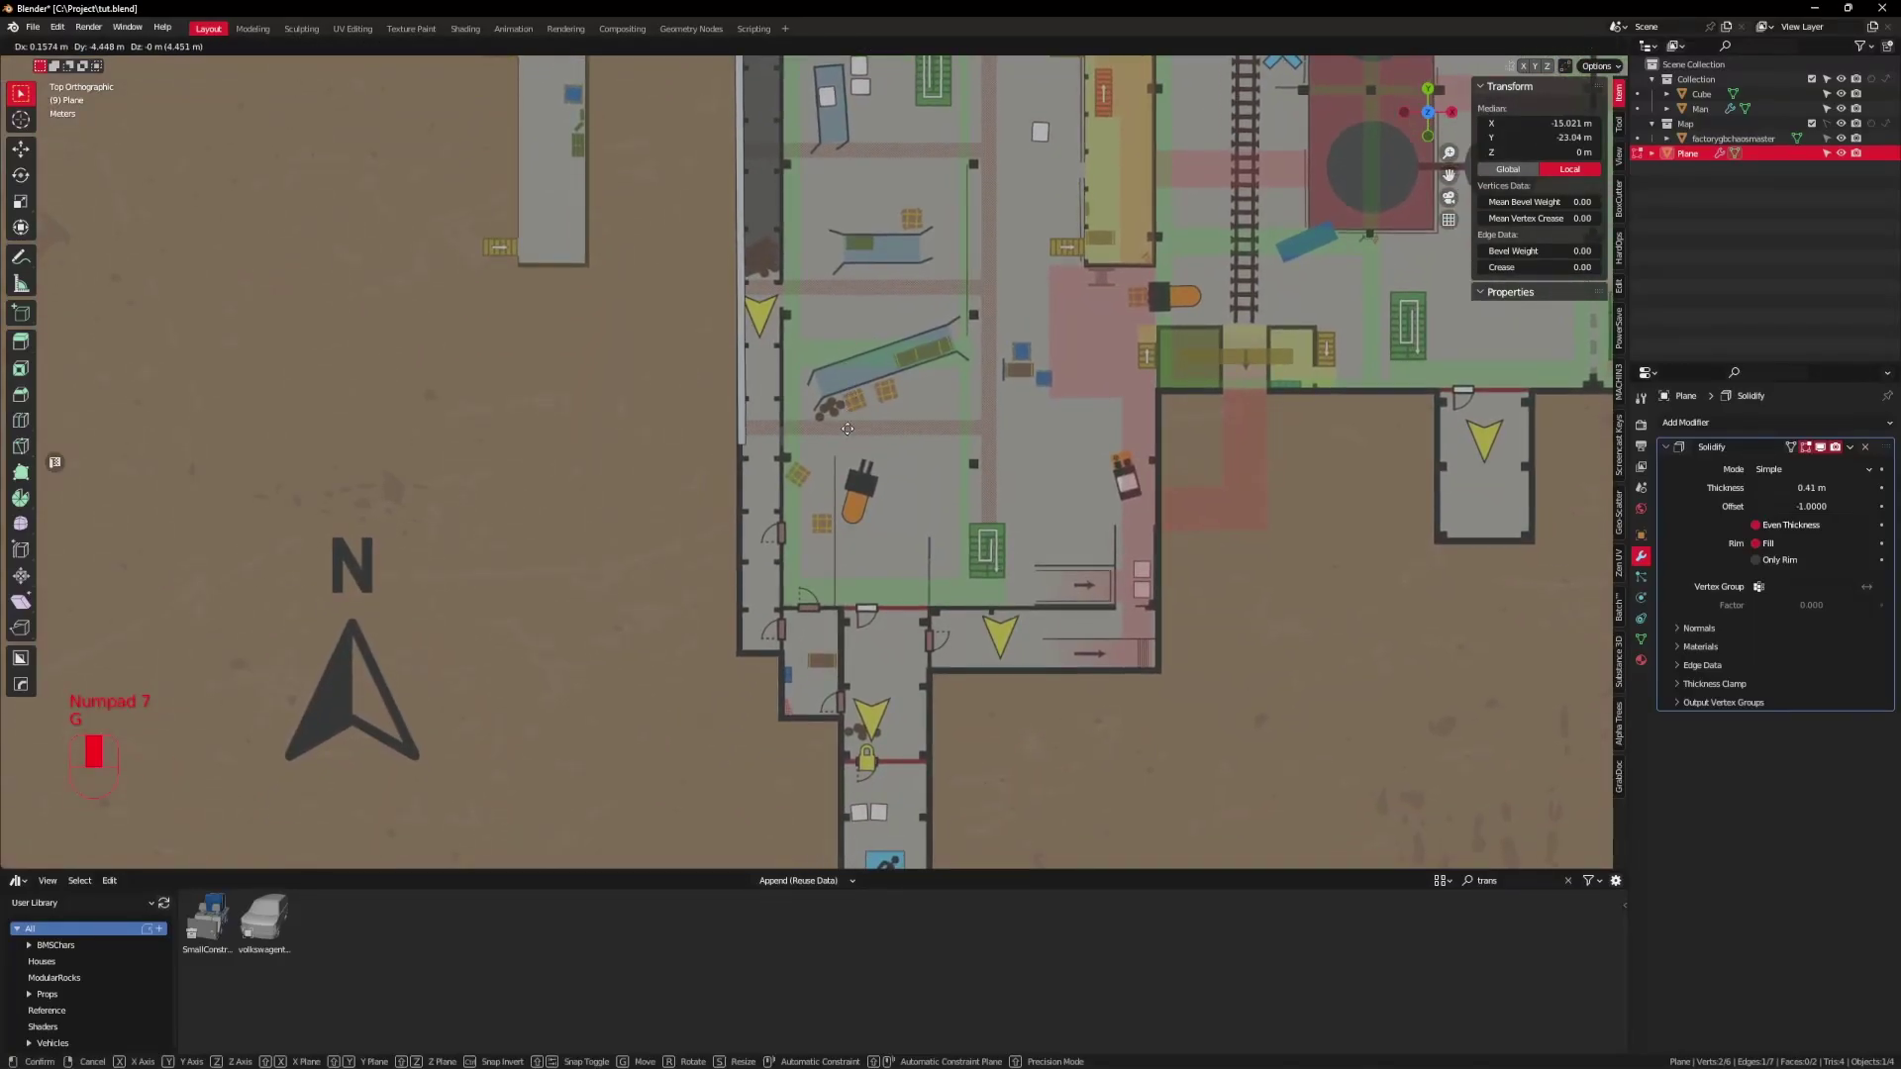
{"action": "left_click", "coordinate": [867, 631]}
Step: Extrude the wall's end edge about 2.22 m along X and about 3.49 m along negative Y around the small room
{"action": "middle_click_drag", "start_coordinate": [868, 631], "coordinate": [765, 490], "text": "shift"}
{"action": "scroll", "coordinate": [708, 486], "scroll_direction": "up", "scroll_amount": 3}
{"action": "key", "text": "e"}
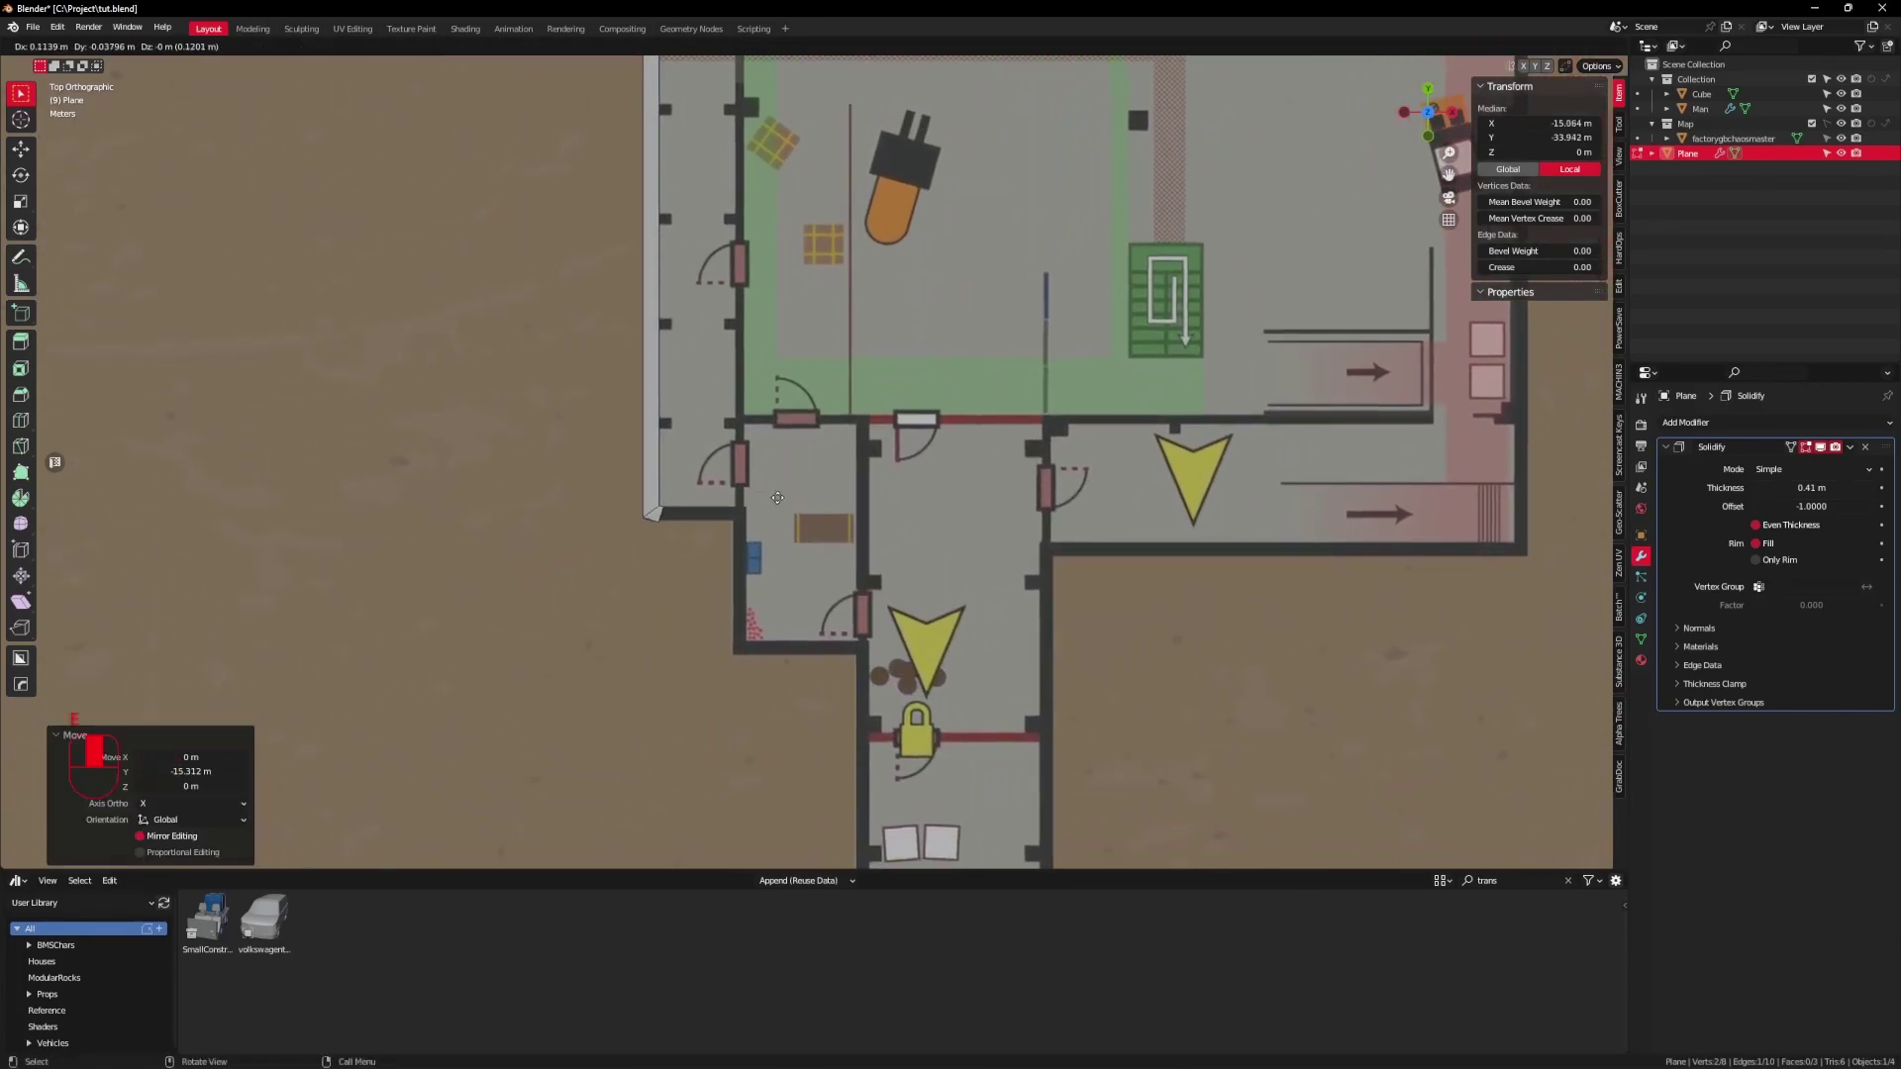
{"action": "key", "text": "x"}
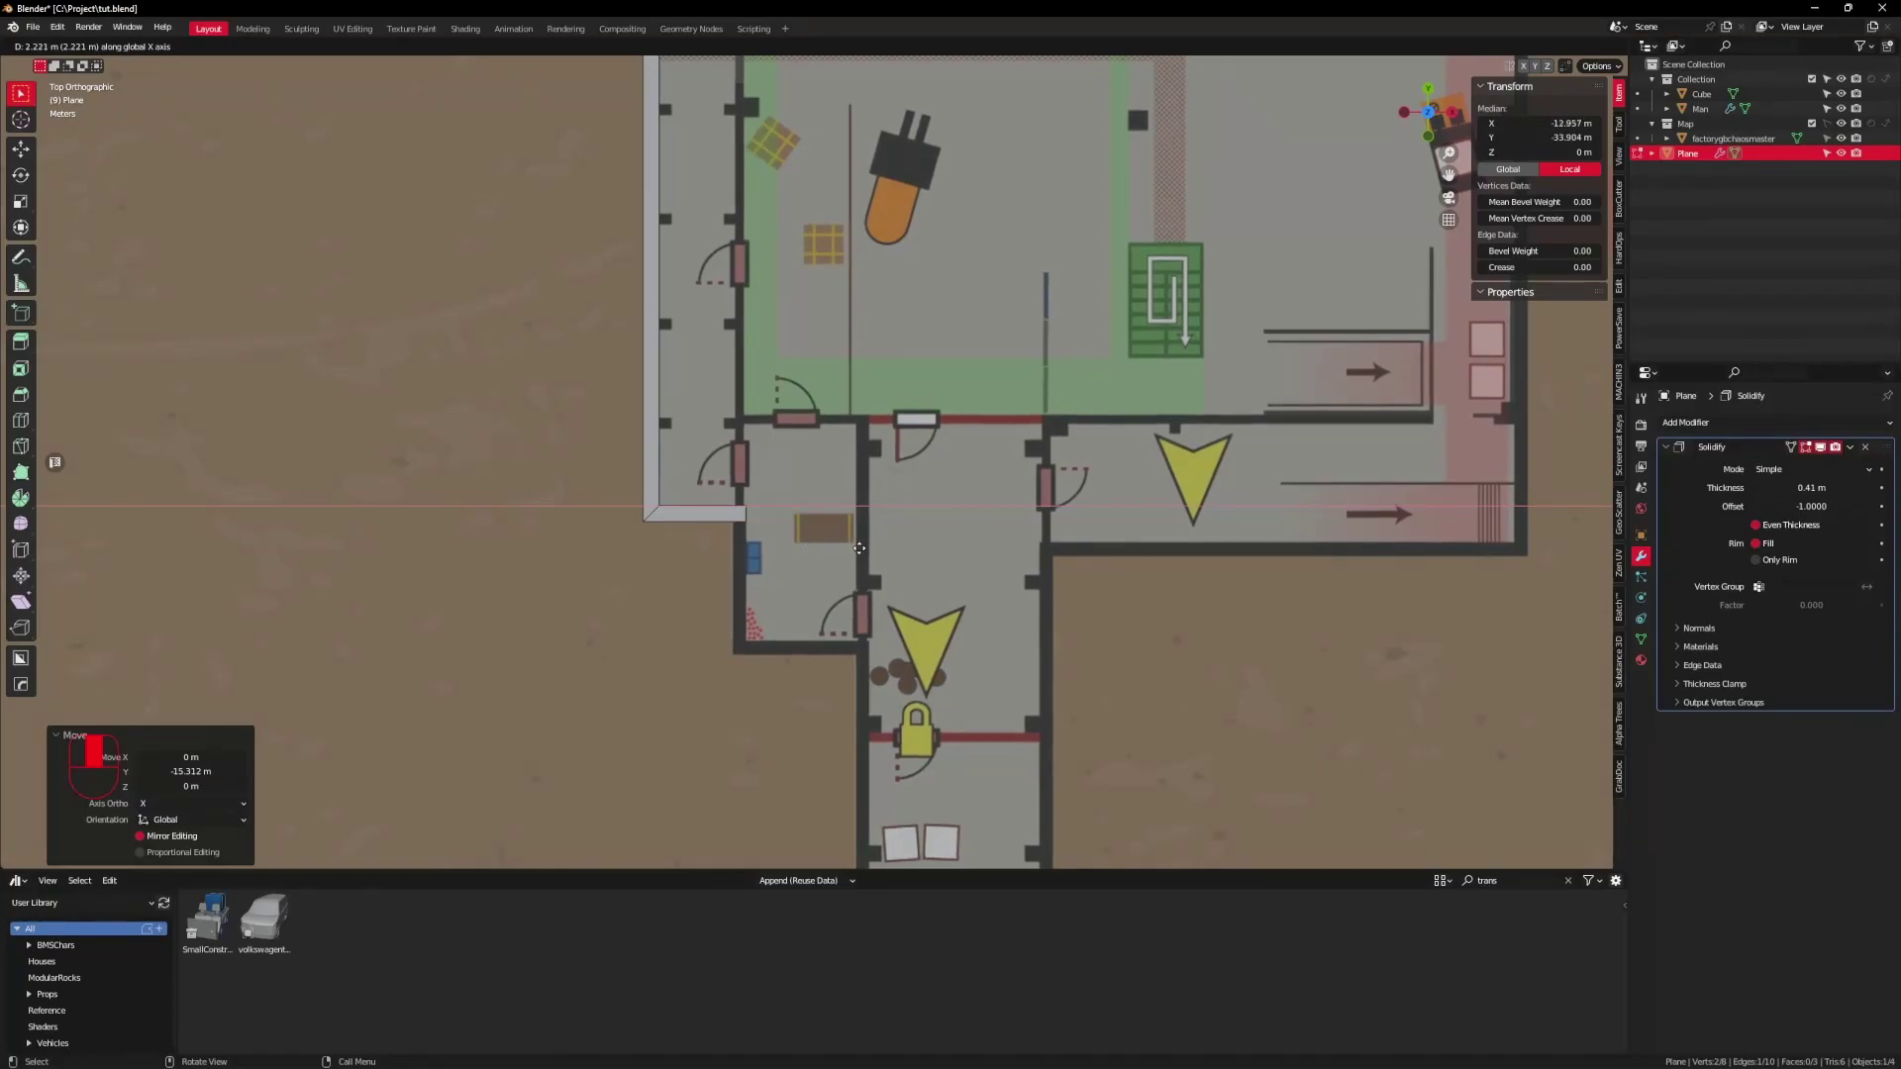
{"action": "left_click", "coordinate": [859, 548]}
{"action": "key", "text": "e"}
{"action": "key", "text": "y"}
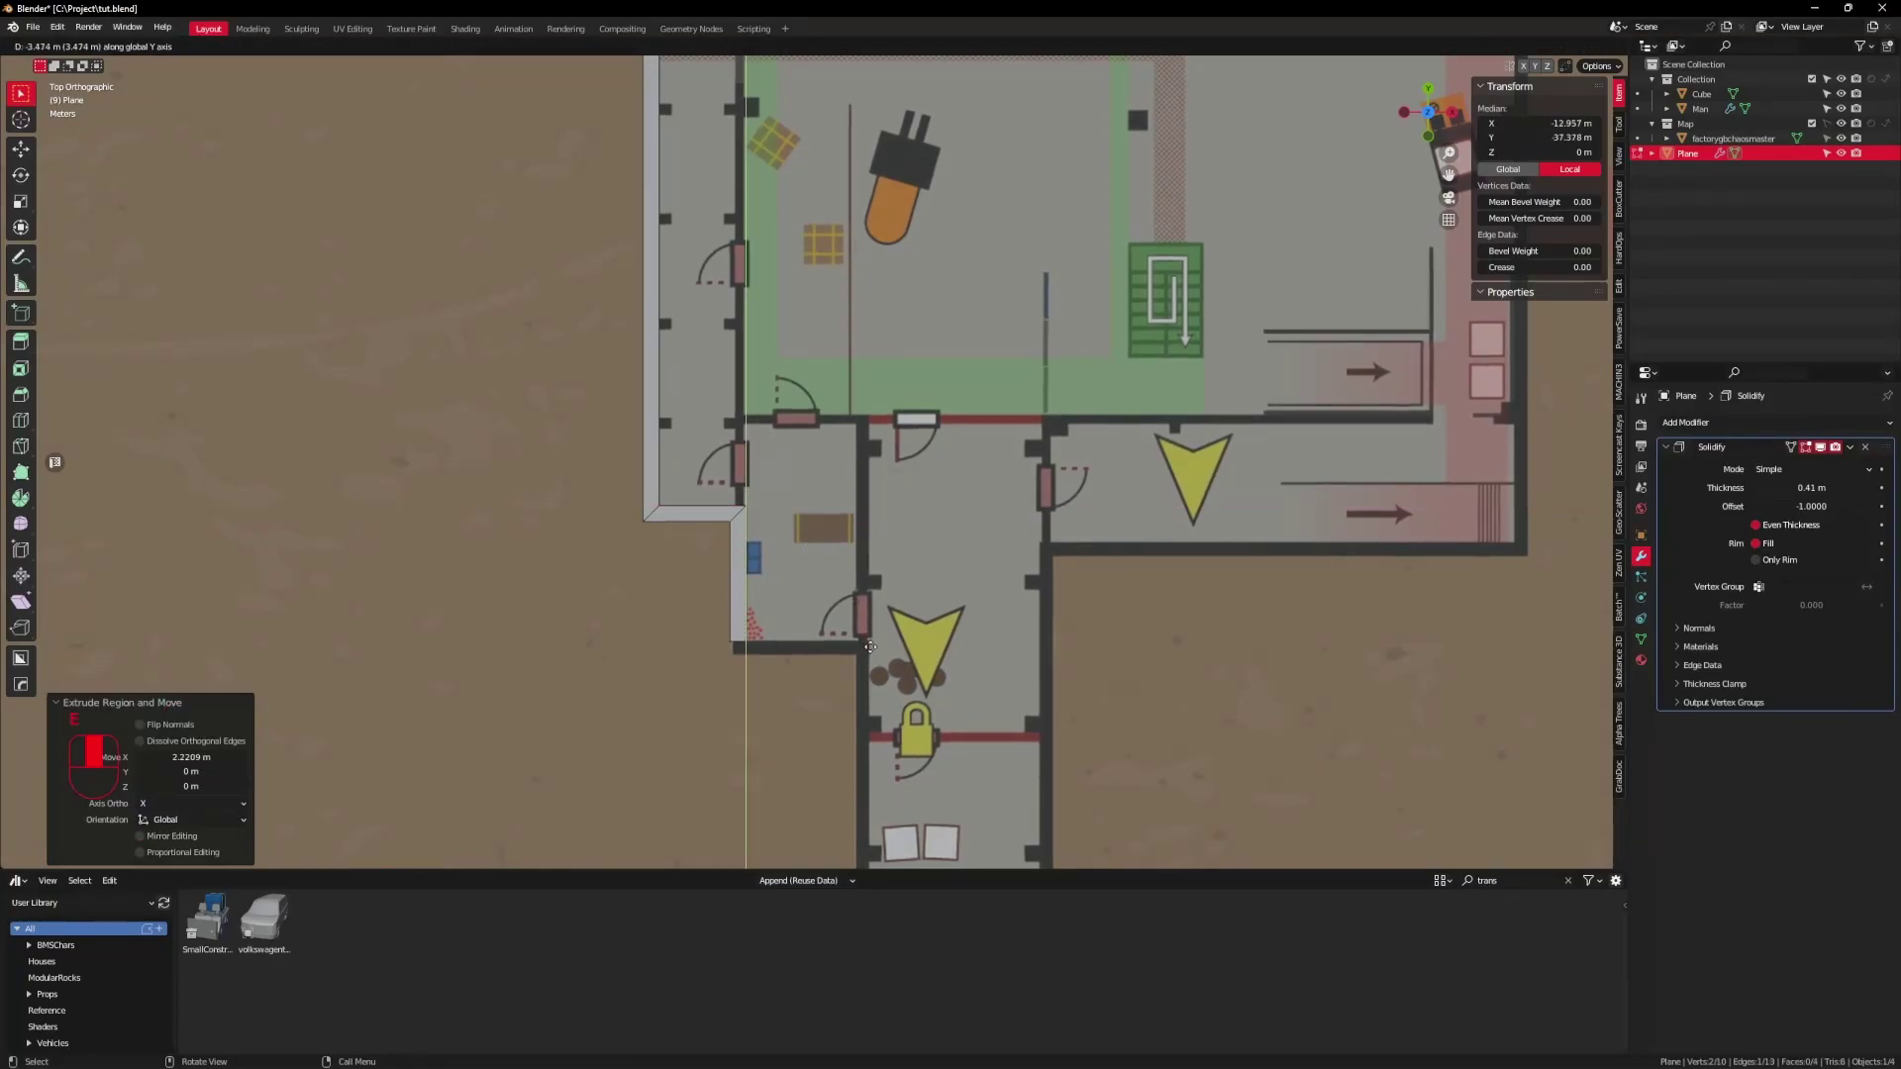
{"action": "left_click", "coordinate": [869, 647]}
Step: Extrude the edge about 3.1 m along X, and about 10 m along negative Y to the far end of Gate 0
{"action": "key", "text": "e"}
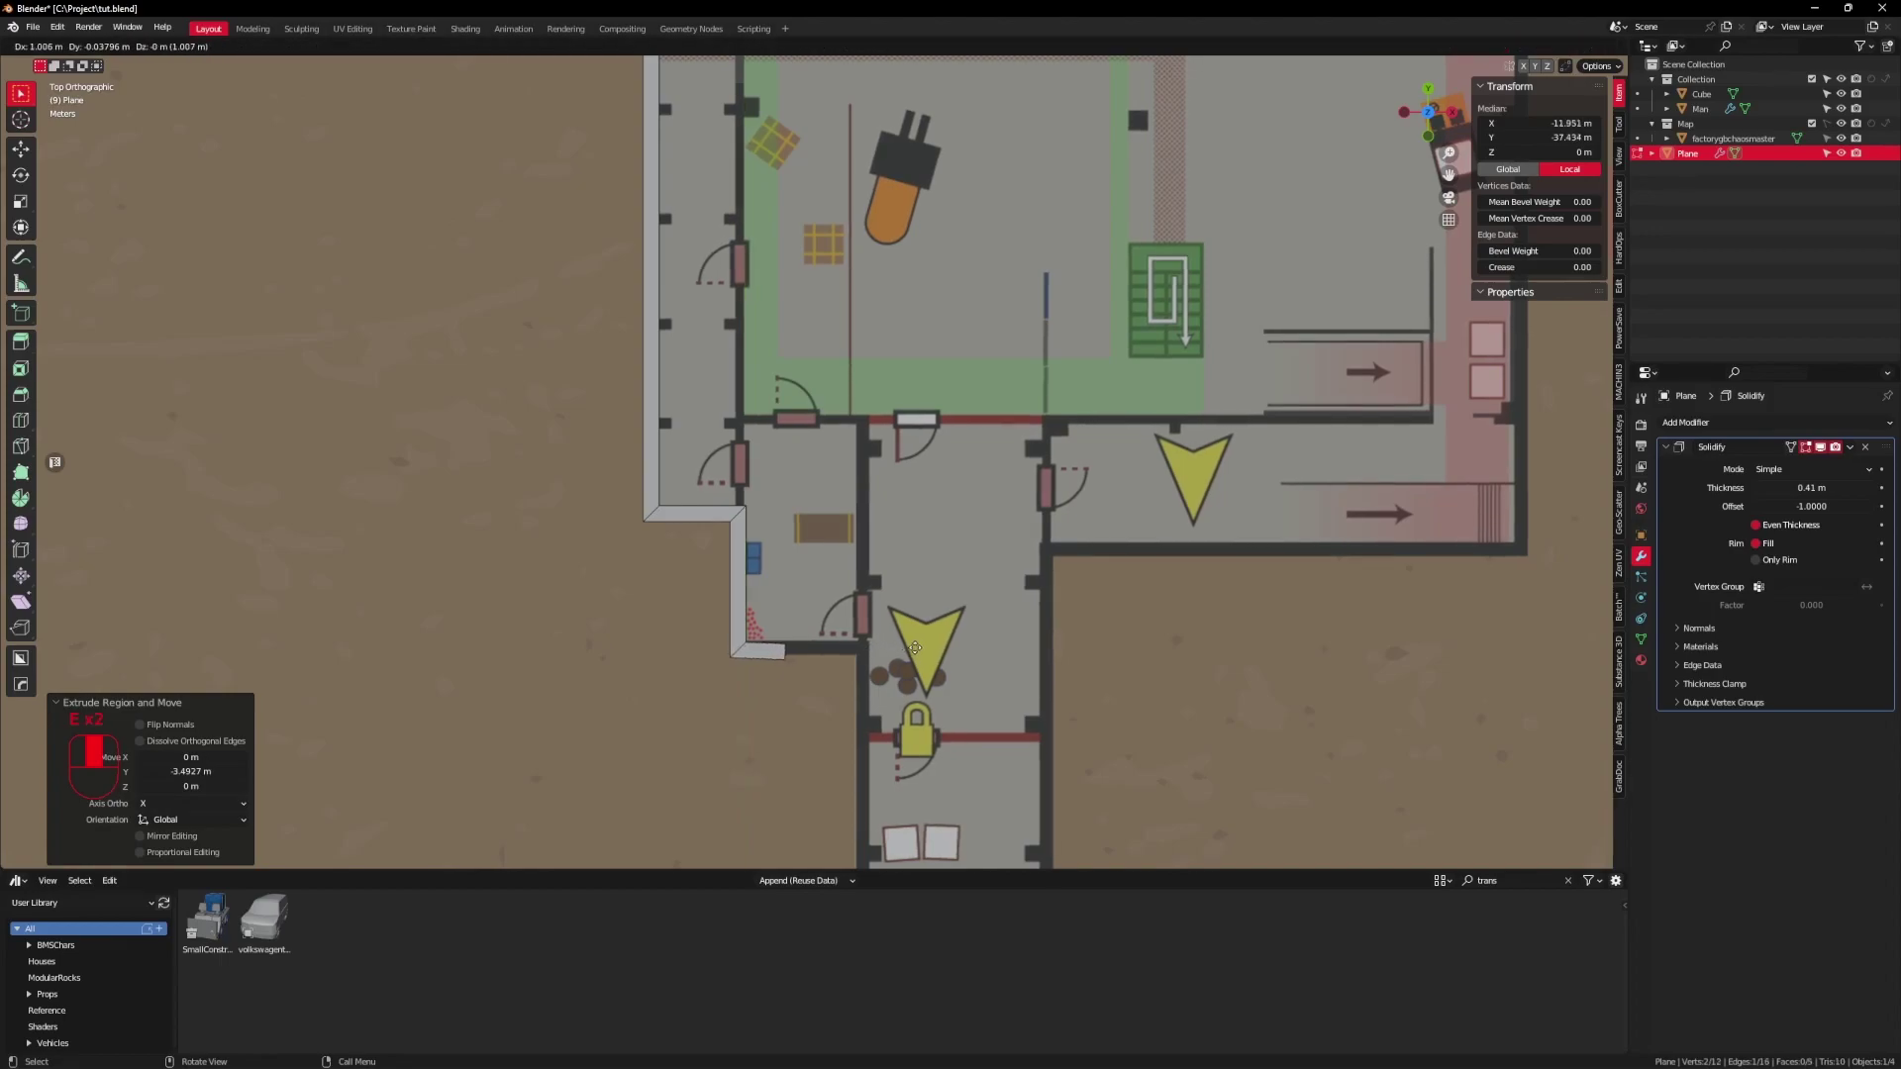
{"action": "key", "text": "x"}
{"action": "left_click", "coordinate": [997, 653]}
{"action": "middle_click_drag", "start_coordinate": [995, 633], "coordinate": [841, 465], "text": "shift"}
{"action": "key", "text": "e"}
{"action": "middle_click", "coordinate": [842, 495]}
{"action": "left_click", "coordinate": [845, 732]}
{"action": "middle_click_drag", "start_coordinate": [847, 580], "coordinate": [800, 381], "text": "shift"}
{"action": "key", "text": "g"}
{"action": "middle_click_drag", "start_coordinate": [800, 388], "coordinate": [800, 406]}
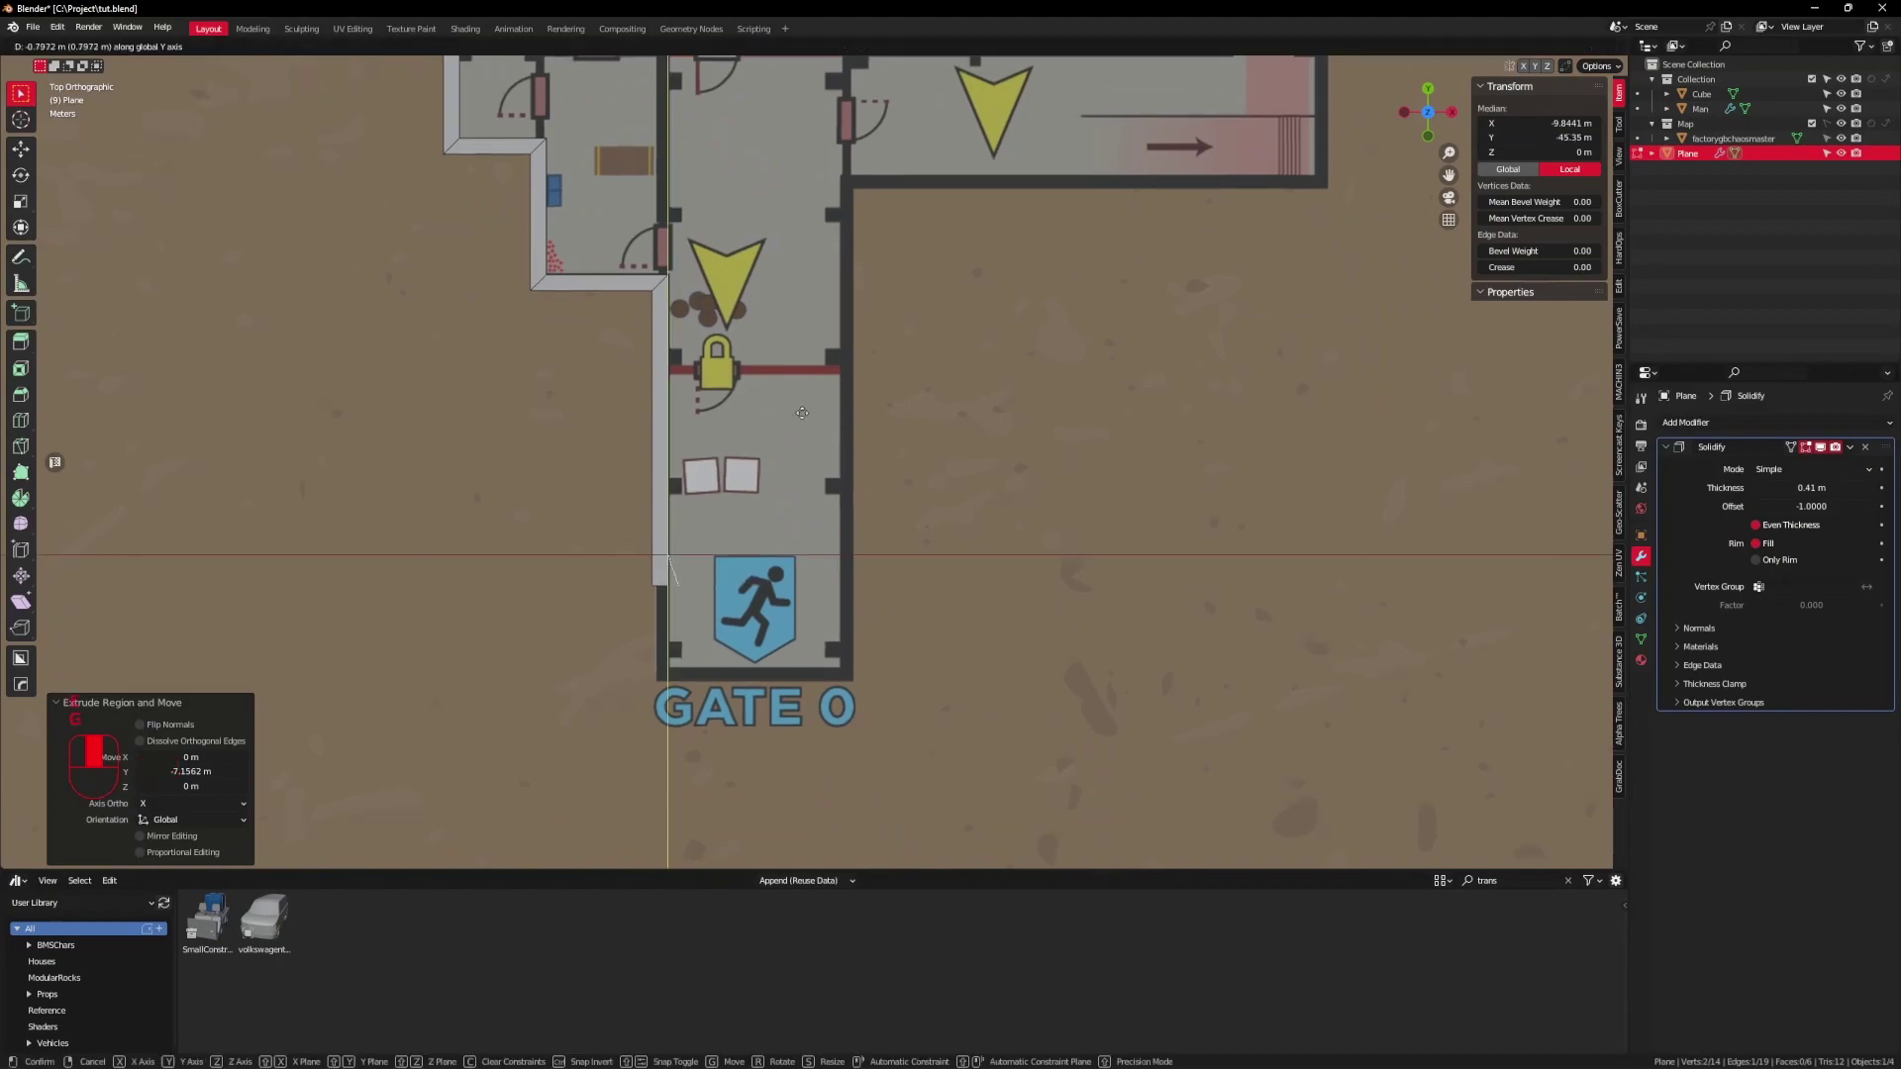
{"action": "left_click", "coordinate": [823, 555]}
Step: Extrude the wall about 4.4 m along X across the end of Gate 0 and 12.57 m back along Y
{"action": "key", "text": "e"}
{"action": "key", "text": "x"}
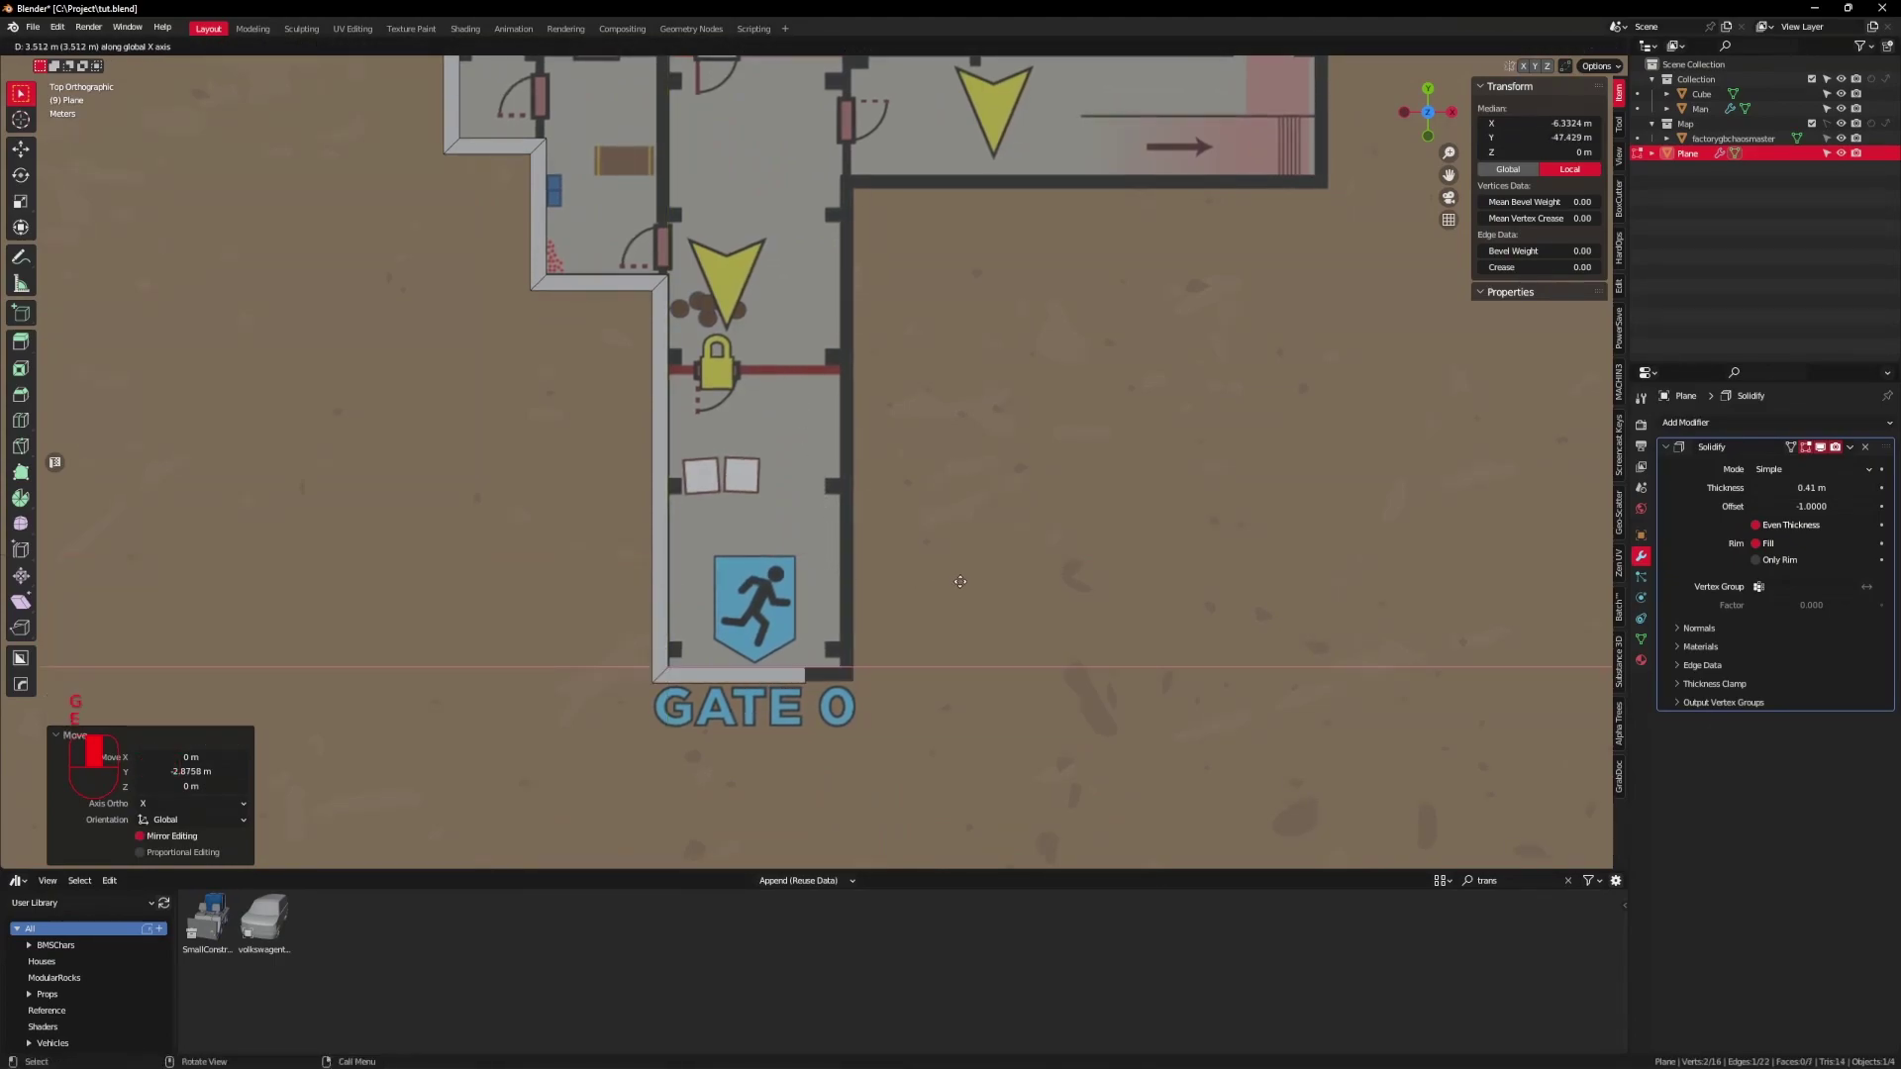
{"action": "left_click", "coordinate": [992, 587]}
{"action": "middle_click_drag", "start_coordinate": [954, 570], "coordinate": [946, 594], "text": "shift"}
{"action": "key", "text": "e"}
{"action": "middle_click", "coordinate": [948, 535]}
{"action": "left_click", "coordinate": [990, 109]}
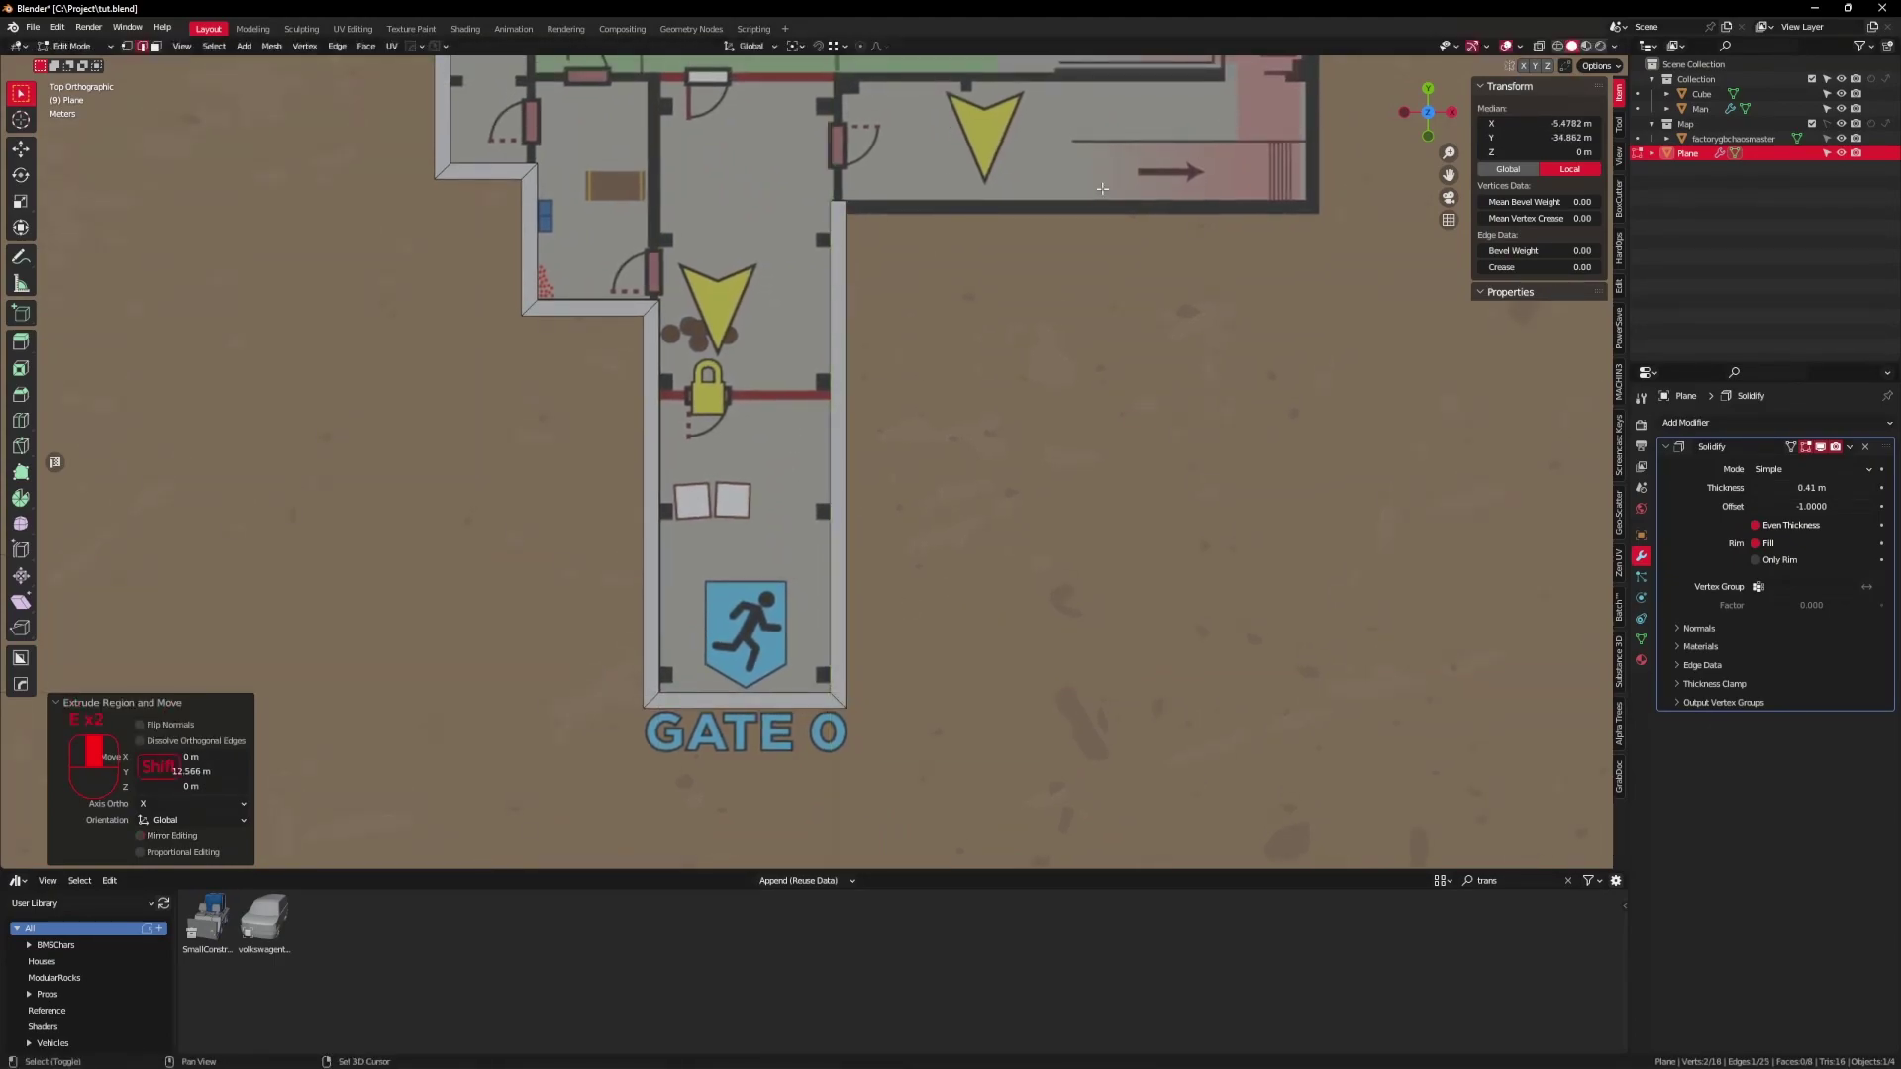
Step: Extrude the wall edge about 12.2 m along X and about 14.8 m along Y, following the map's outer wall
{"action": "middle_click_drag", "start_coordinate": [1154, 109], "coordinate": [742, 341], "text": "shift"}
{"action": "key", "text": "e"}
{"action": "middle_click", "coordinate": [801, 351]}
{"action": "left_click", "coordinate": [1216, 407]}
{"action": "middle_click_drag", "start_coordinate": [1213, 396], "coordinate": [1153, 562], "text": "shift"}
{"action": "key", "text": "e"}
{"action": "left_click", "coordinate": [1010, 109]}
{"action": "middle_click_drag", "start_coordinate": [1000, 94], "coordinate": [958, 552], "text": "shift"}
{"action": "key", "text": "g"}
{"action": "left_click", "coordinate": [952, 382]}
Step: Extrude the wall along X in three segments of about 3.59 m, 2.33 m and 9.19 m, ending at the side corridor
{"action": "key", "text": "e"}
{"action": "left_click", "coordinate": [1098, 390]}
{"action": "middle_click_drag", "start_coordinate": [1103, 509], "coordinate": [796, 517], "text": "shift"}
{"action": "key", "text": "e"}
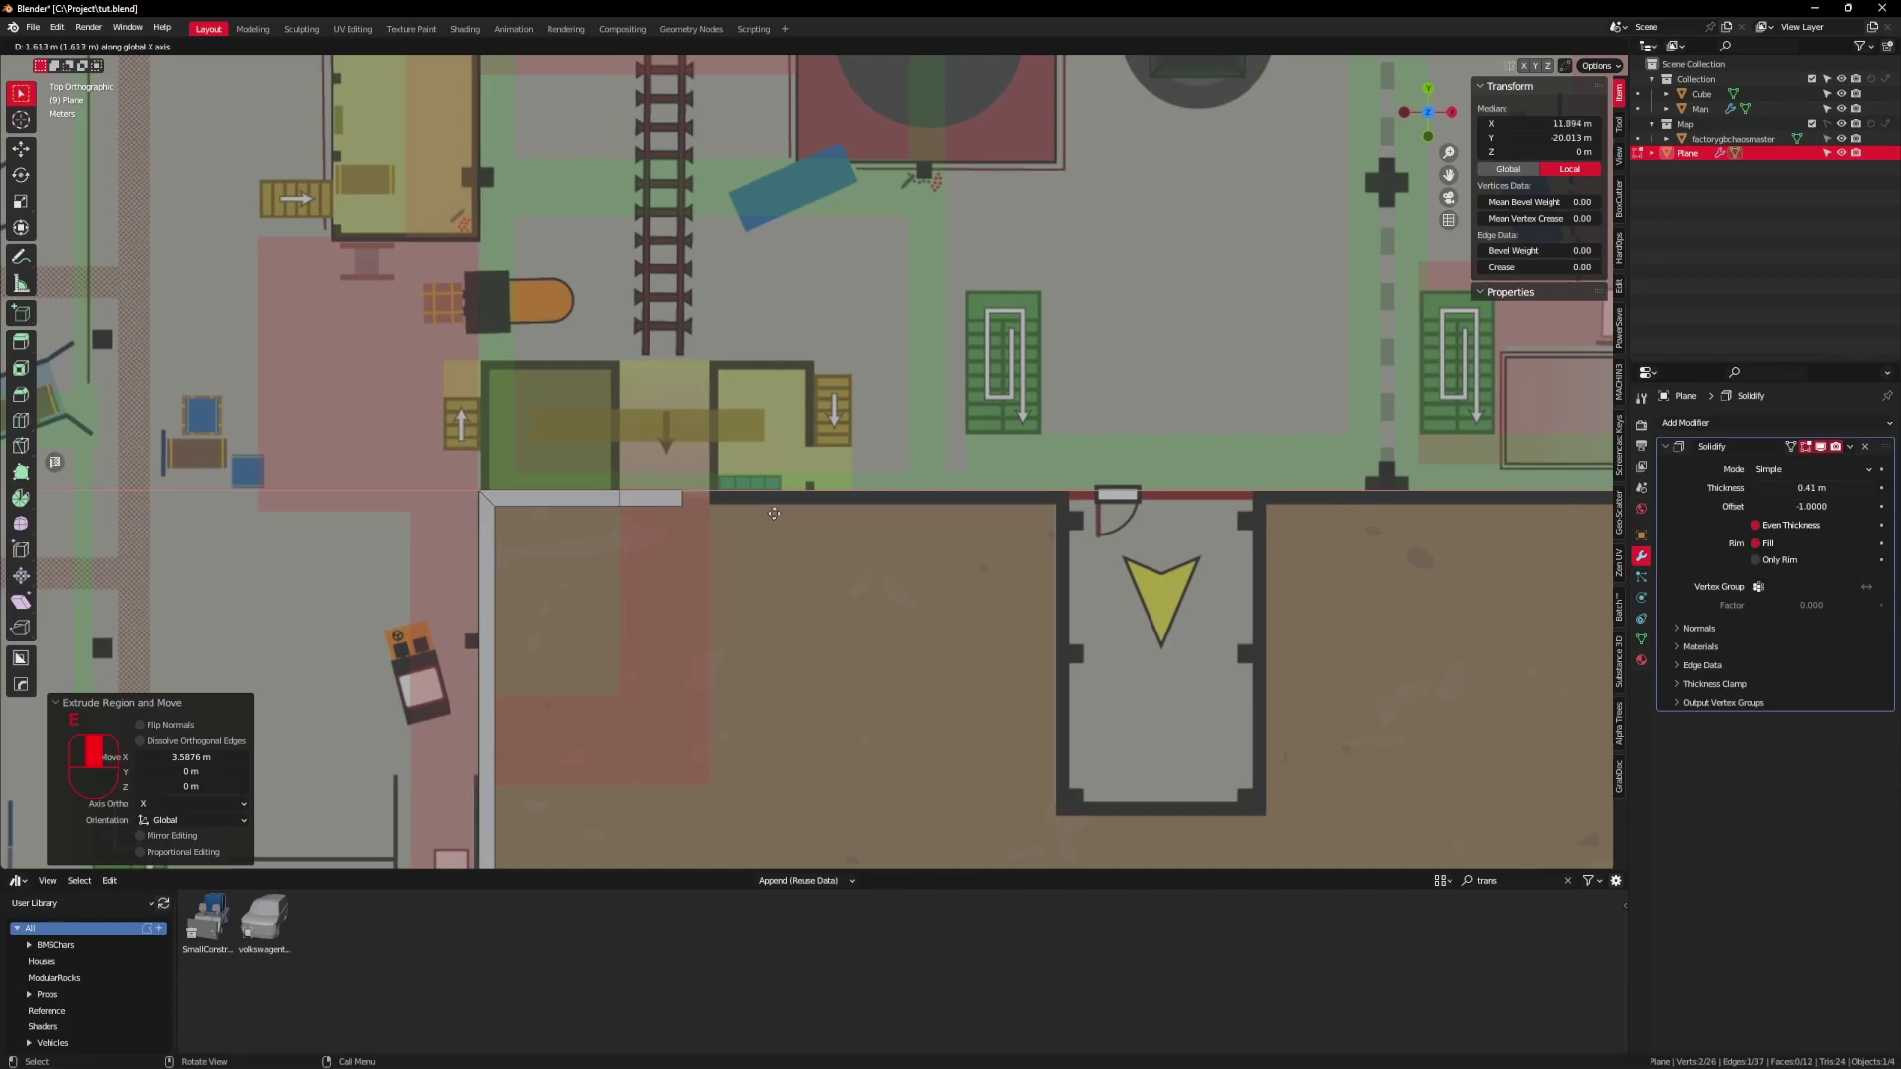
{"action": "left_click", "coordinate": [797, 515]}
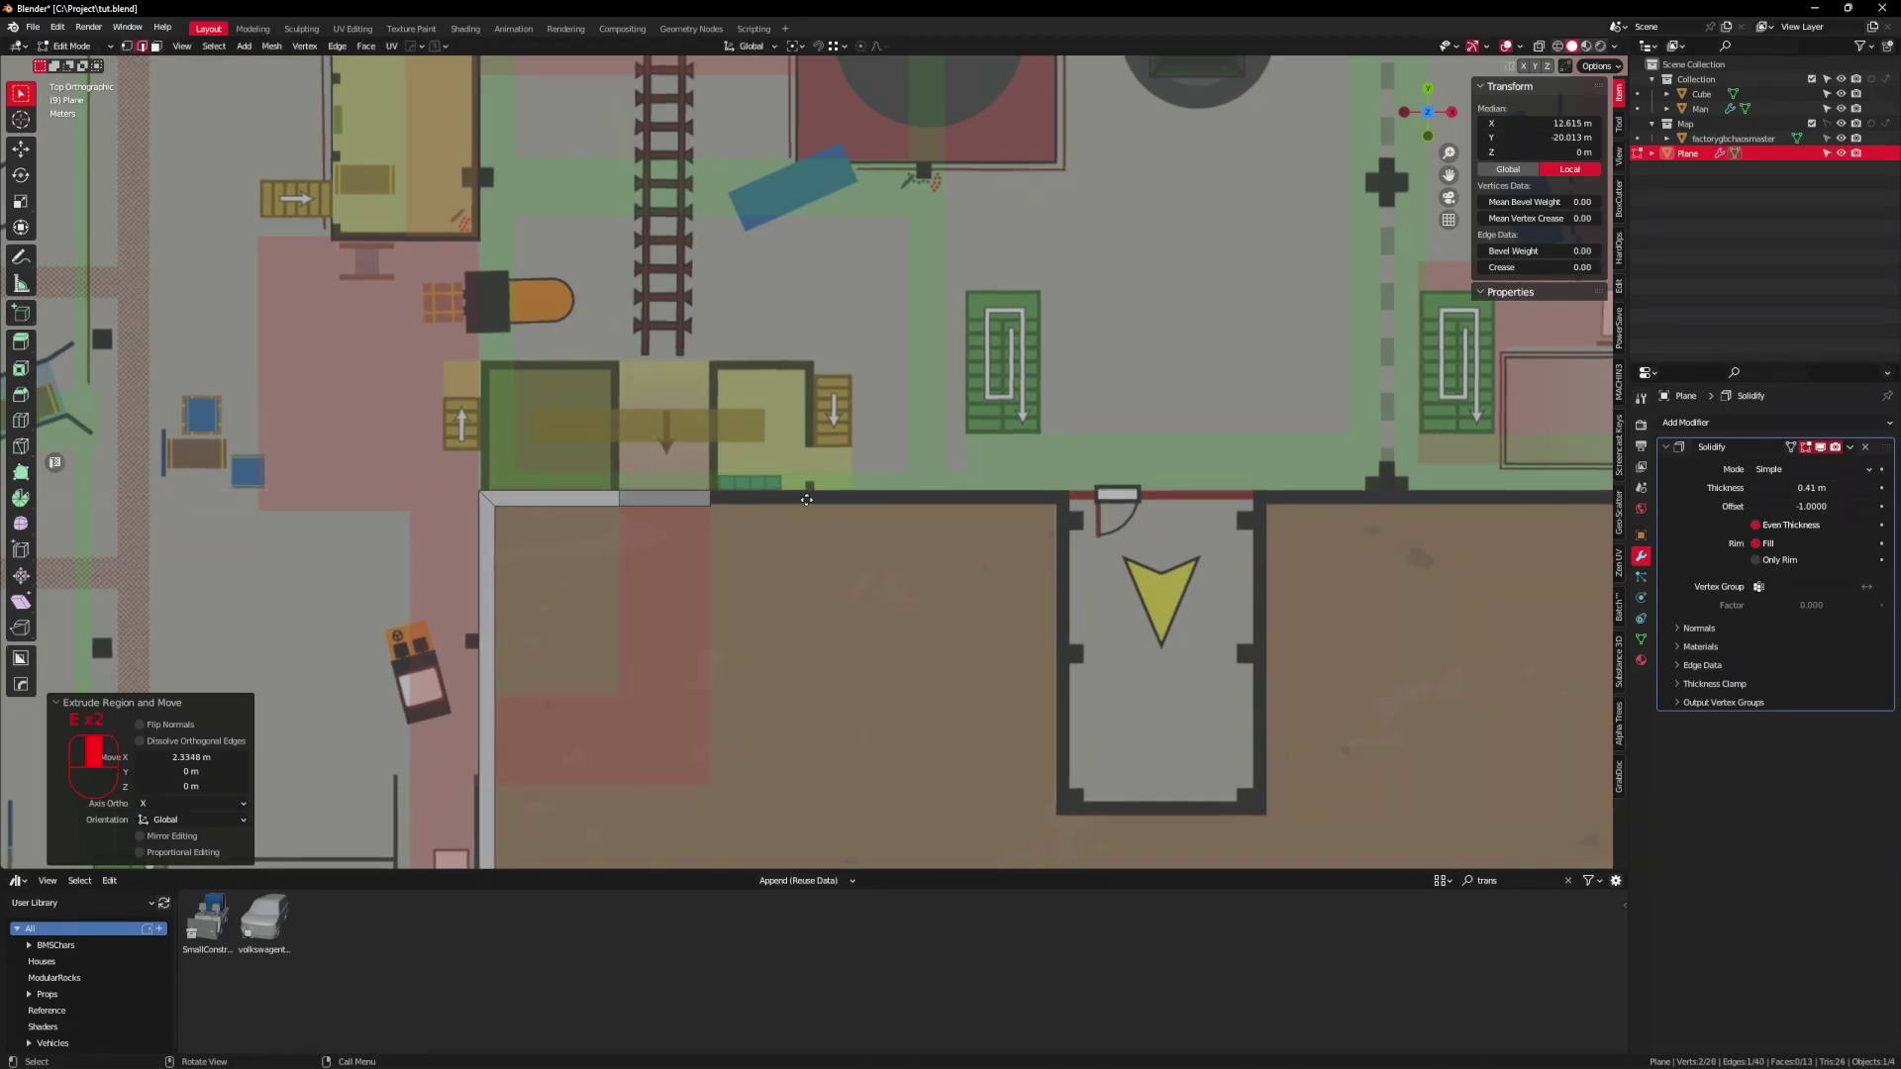
{"action": "key", "text": "e"}
{"action": "left_click", "coordinate": [1167, 525]}
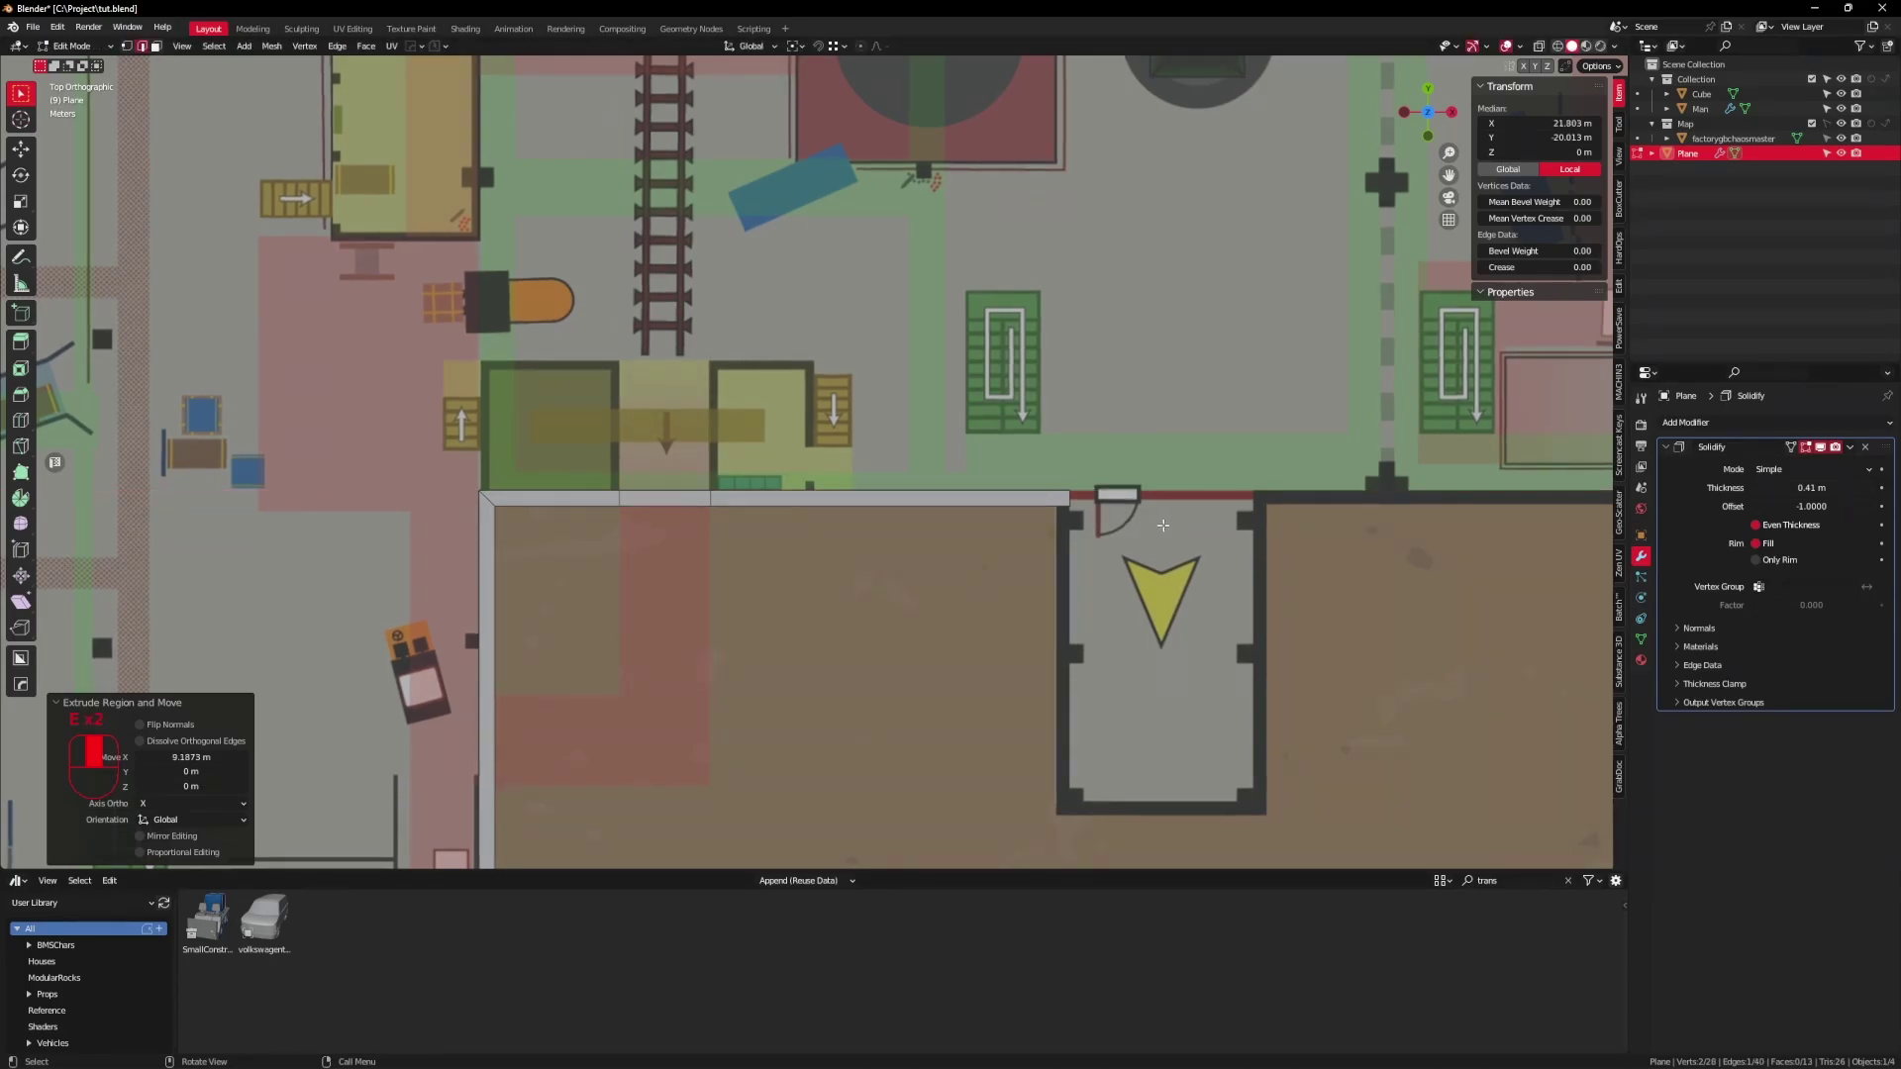
Step: Delete the short middle wall face to open a gap between the two yellow rooms
{"action": "scroll", "coordinate": [840, 607], "scroll_direction": "down", "scroll_amount": 2}
{"action": "middle_click_drag", "start_coordinate": [785, 632], "coordinate": [880, 576]}
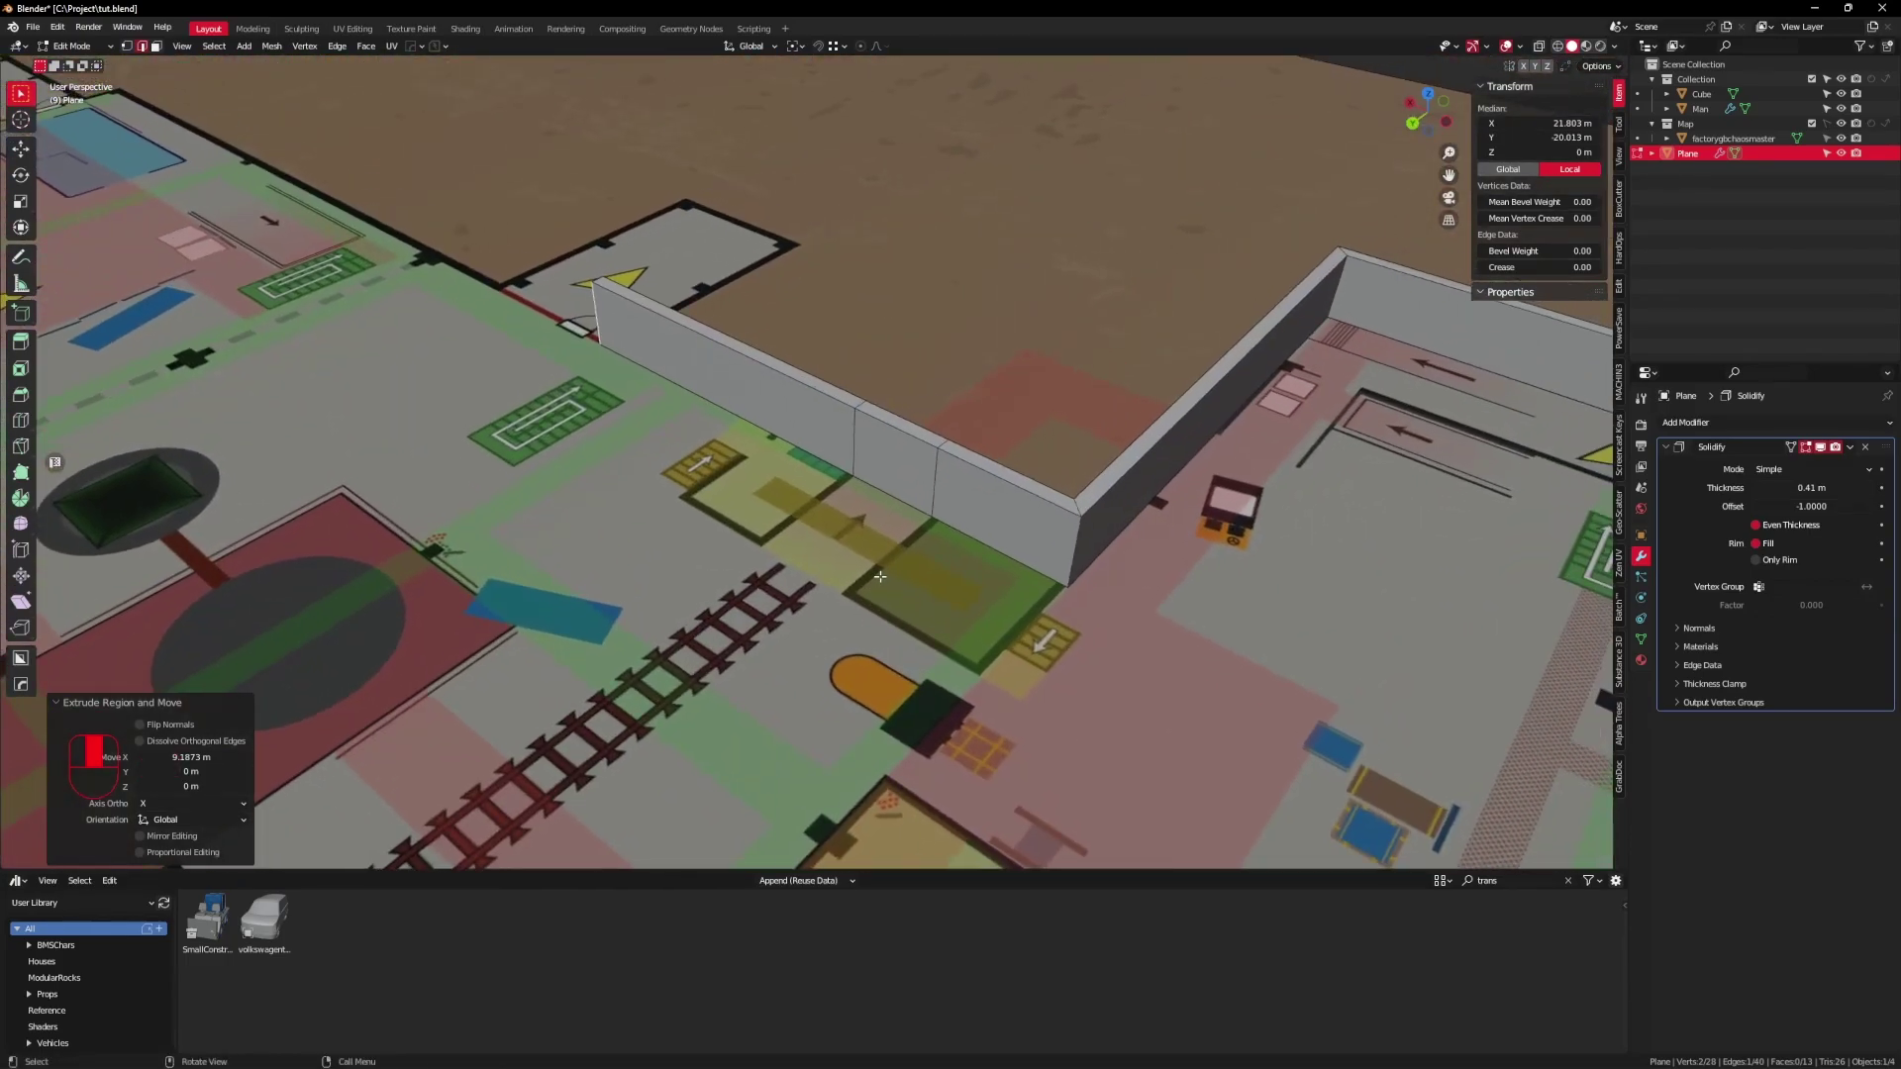
{"action": "left_click", "coordinate": [914, 535]}
{"action": "left_click", "coordinate": [906, 452]}
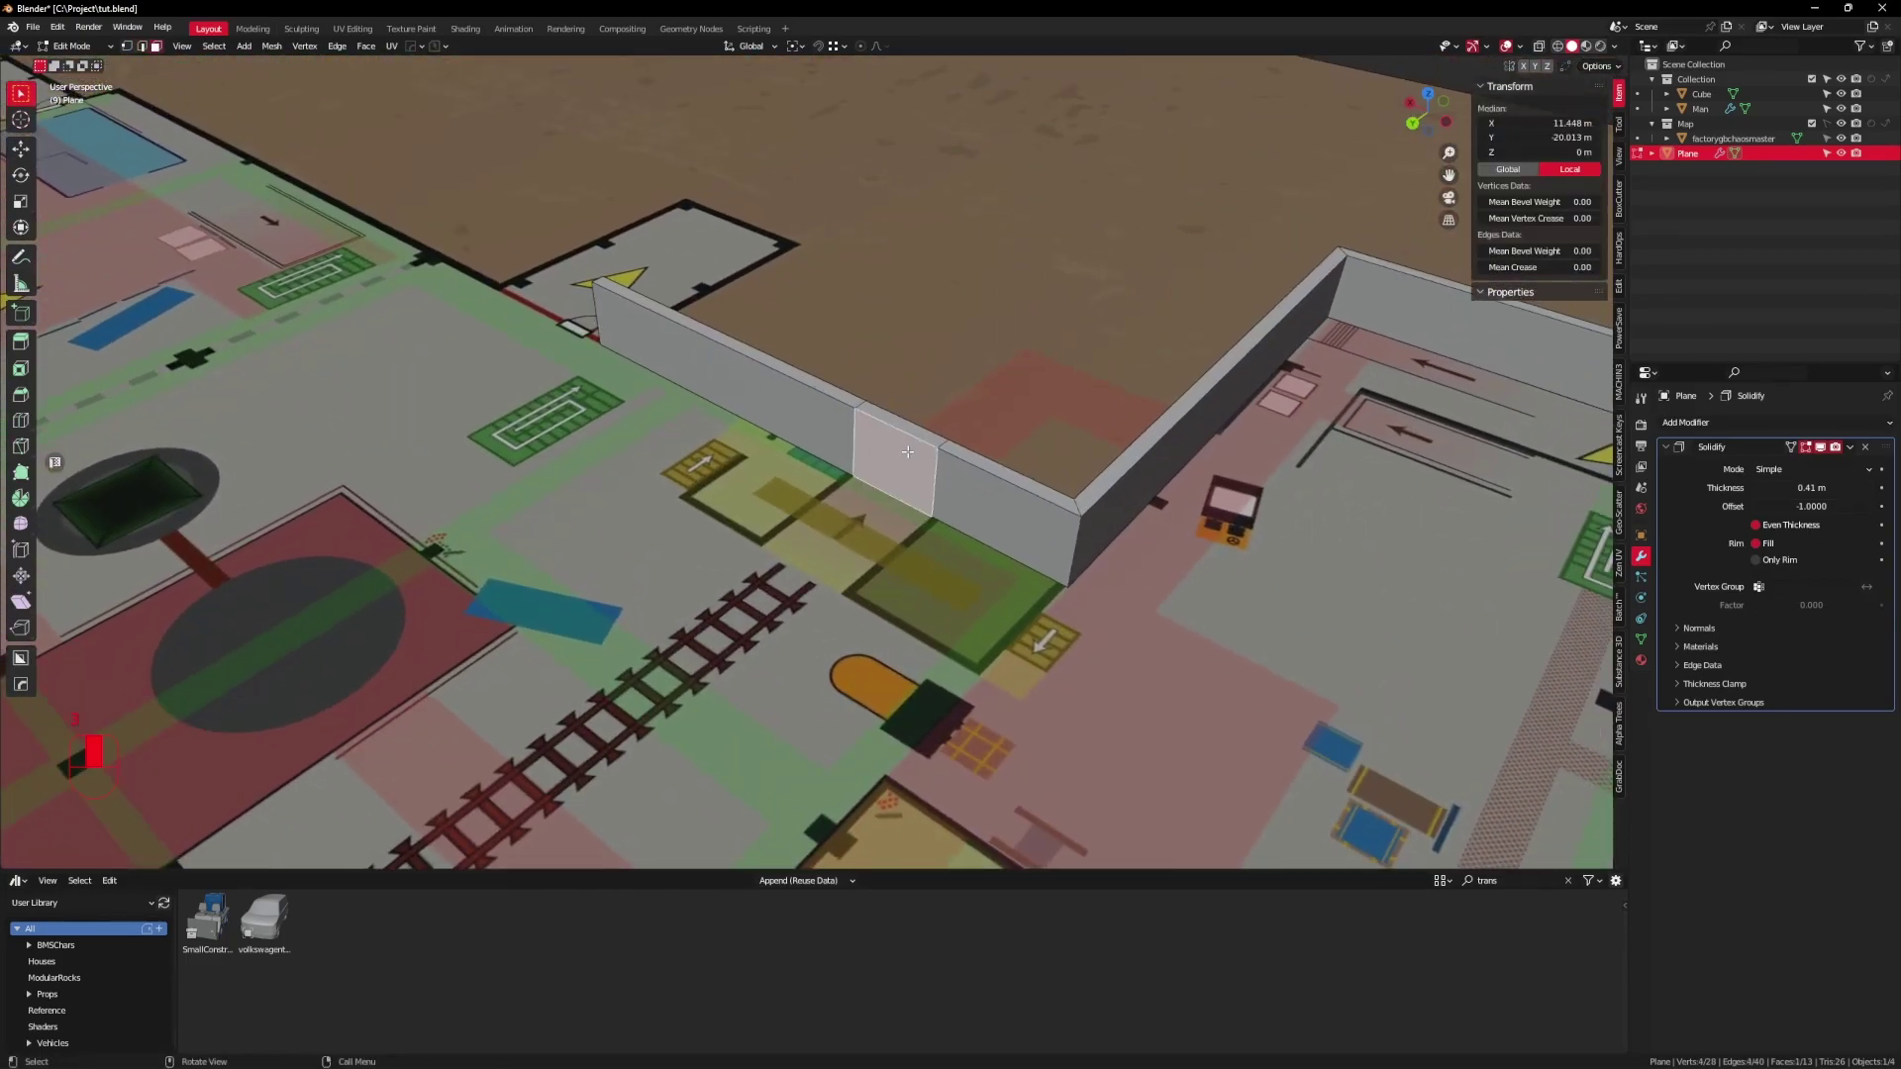
{"action": "key", "text": "x"}
{"action": "left_click", "coordinate": [907, 453]}
Step: Extrude the wall's open end edge about 7.87 m along negative Y and 4.69 m along X around the side corridor
{"action": "scroll", "coordinate": [928, 495], "scroll_direction": "down", "scroll_amount": 3}
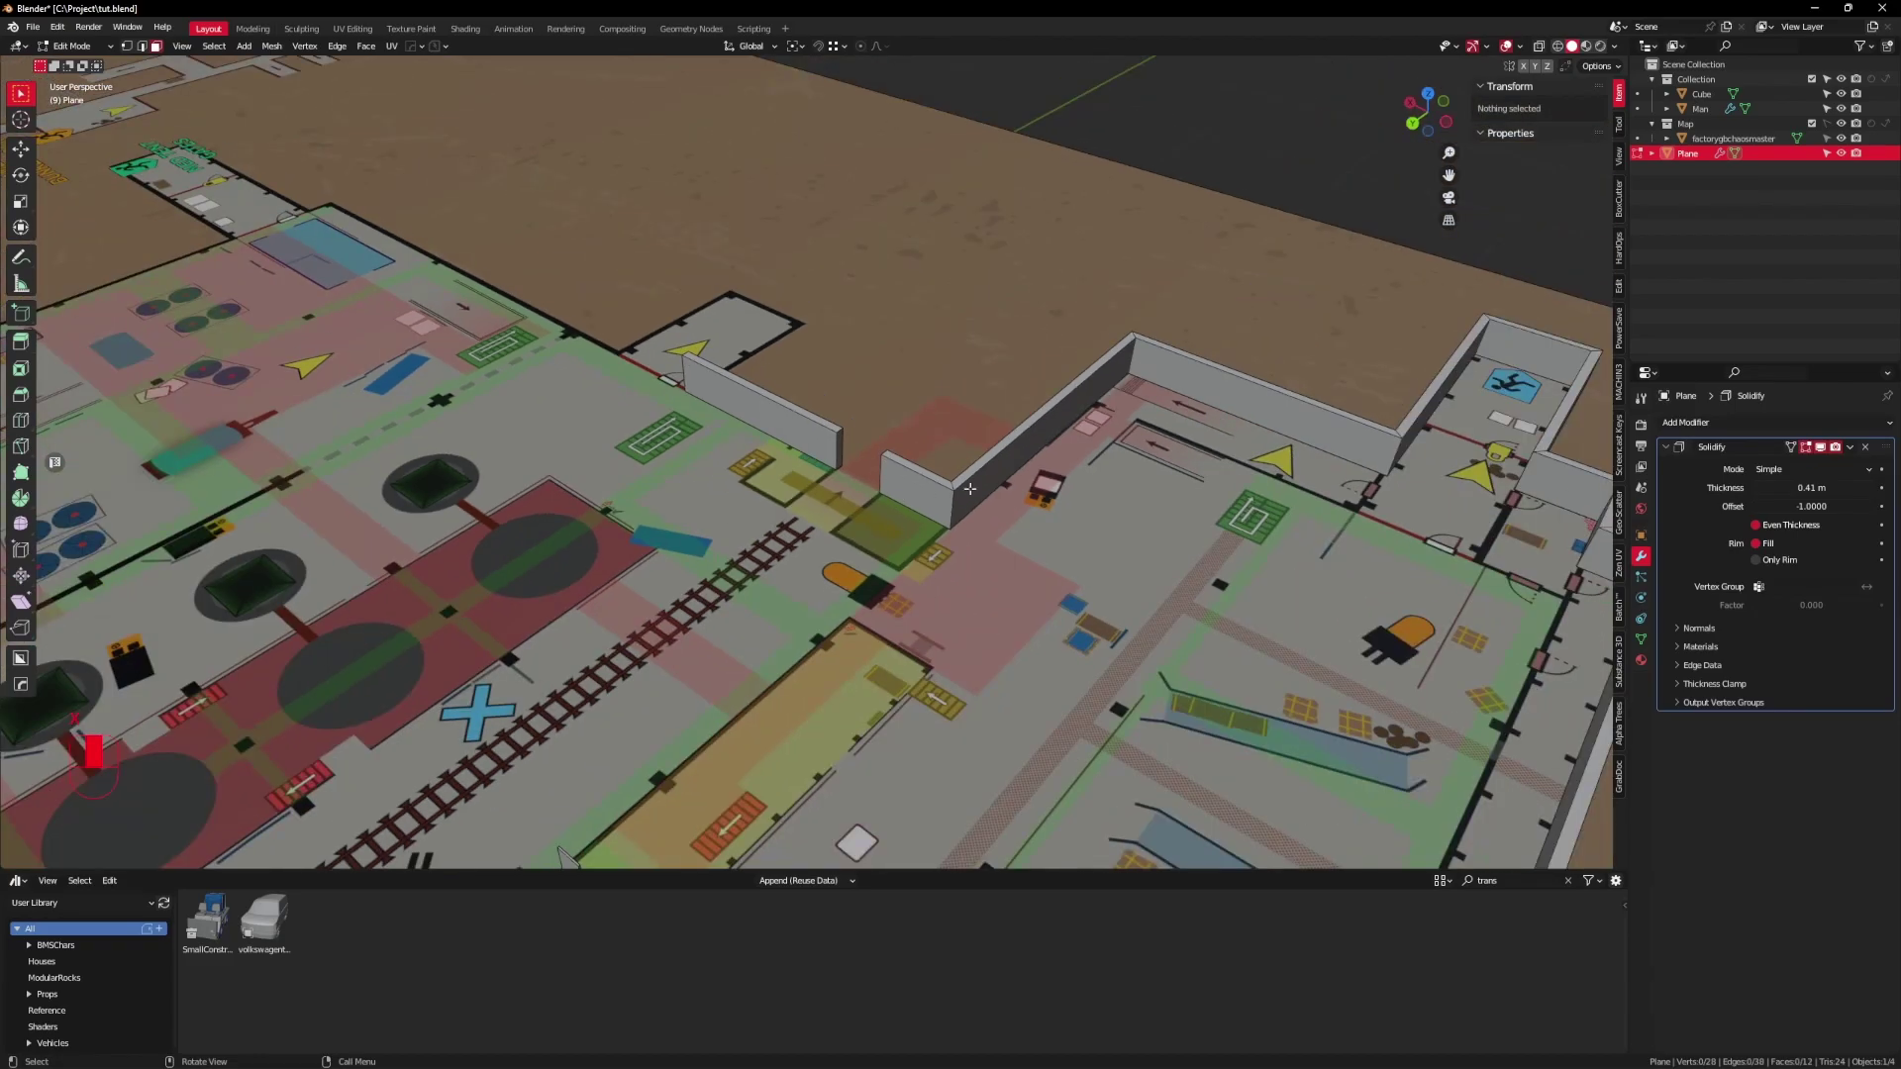
{"action": "mouse_move", "coordinate": [841, 490]}
{"action": "middle_mouse_down"}
{"action": "mouse_move", "coordinate": [859, 528]}
{"action": "mouse_move", "coordinate": [832, 493]}
{"action": "middle_mouse_up"}
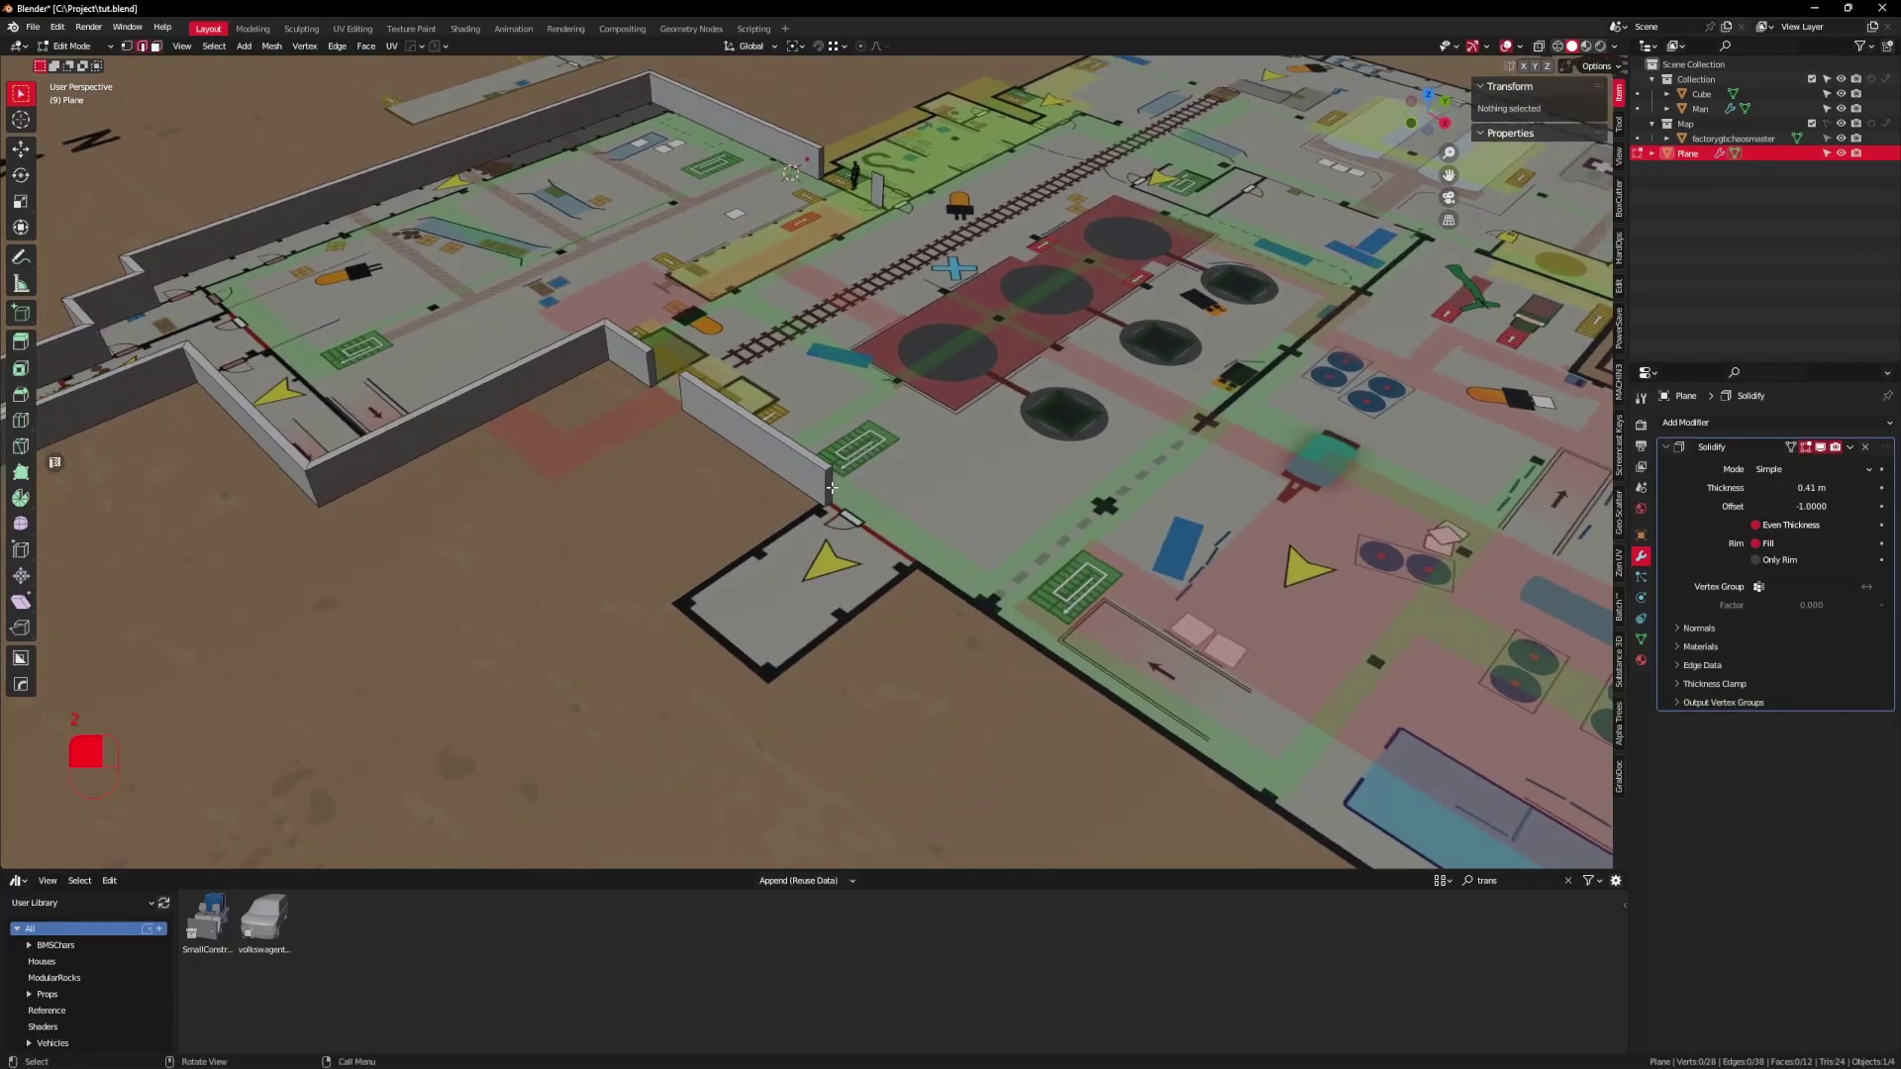
{"action": "left_click", "coordinate": [832, 487]}
{"action": "key", "text": "KP_7"}
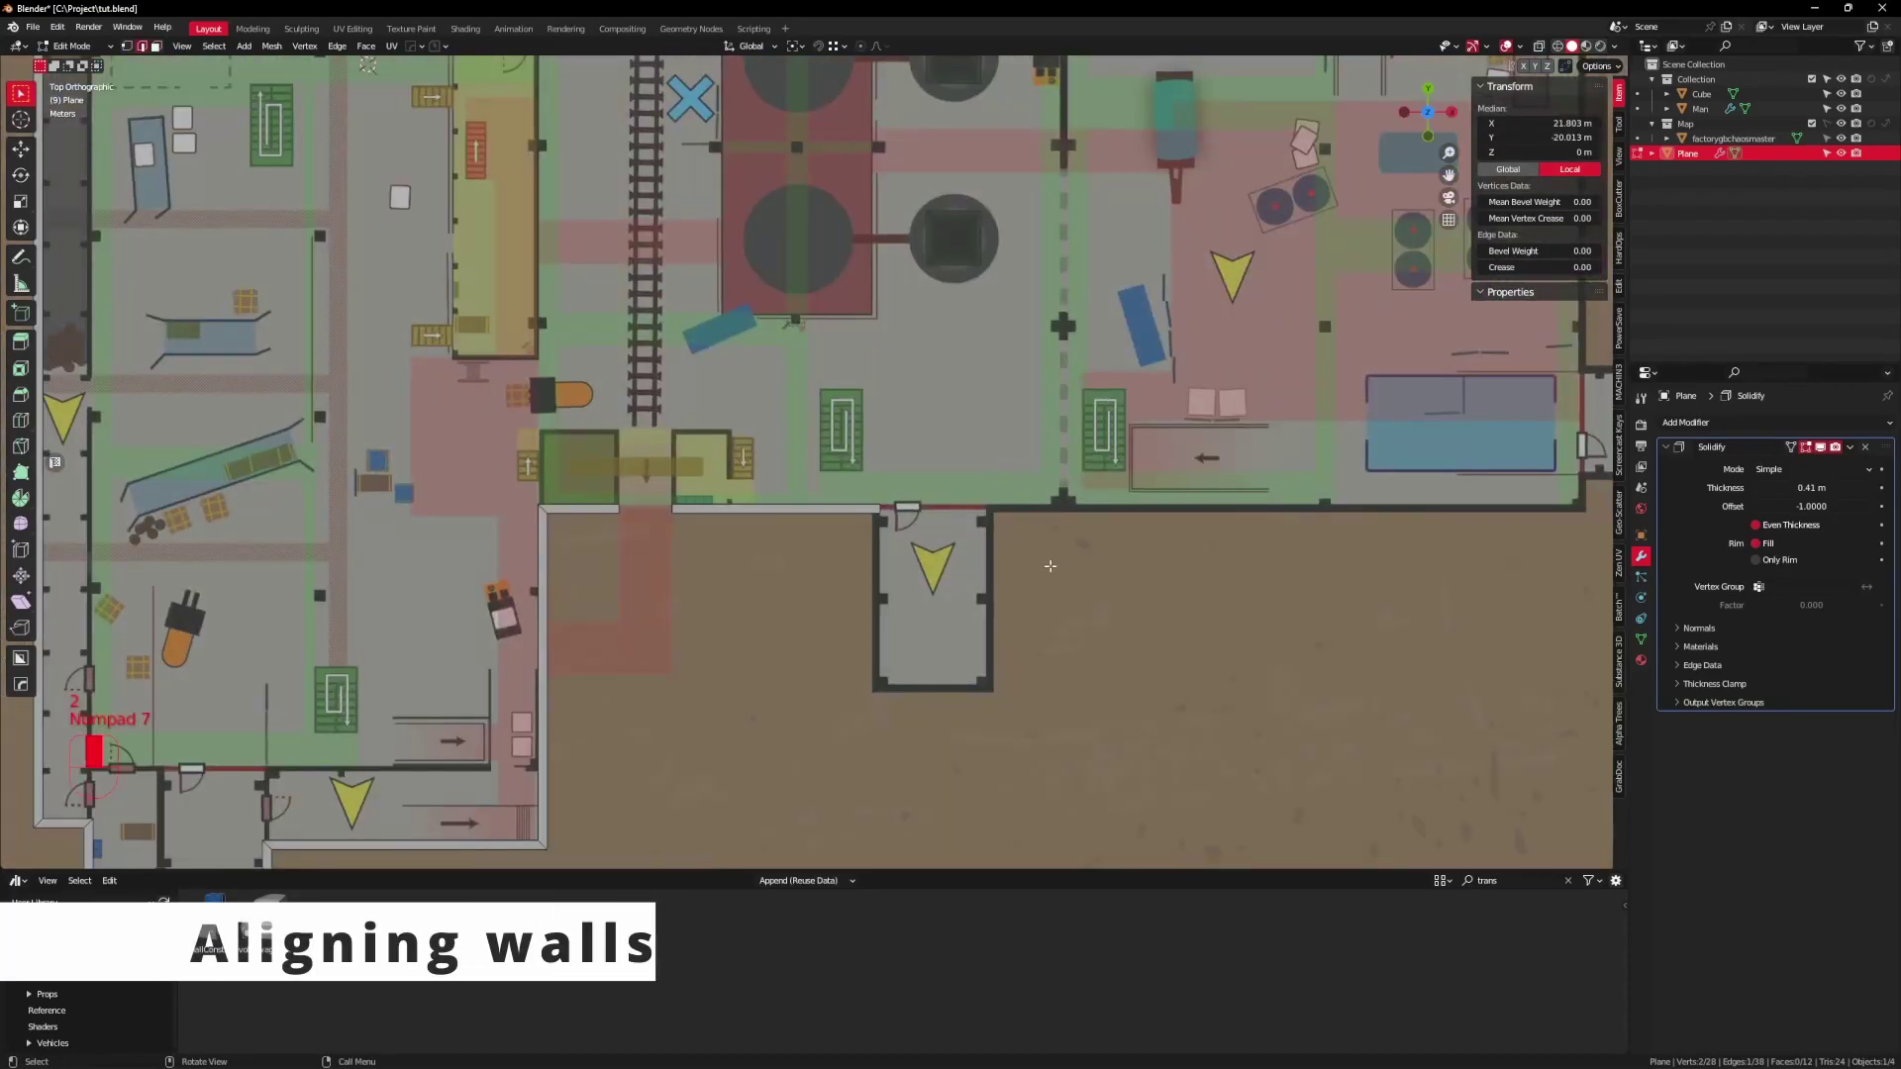
{"action": "key", "text": "e"}
{"action": "left_click", "coordinate": [1065, 764]}
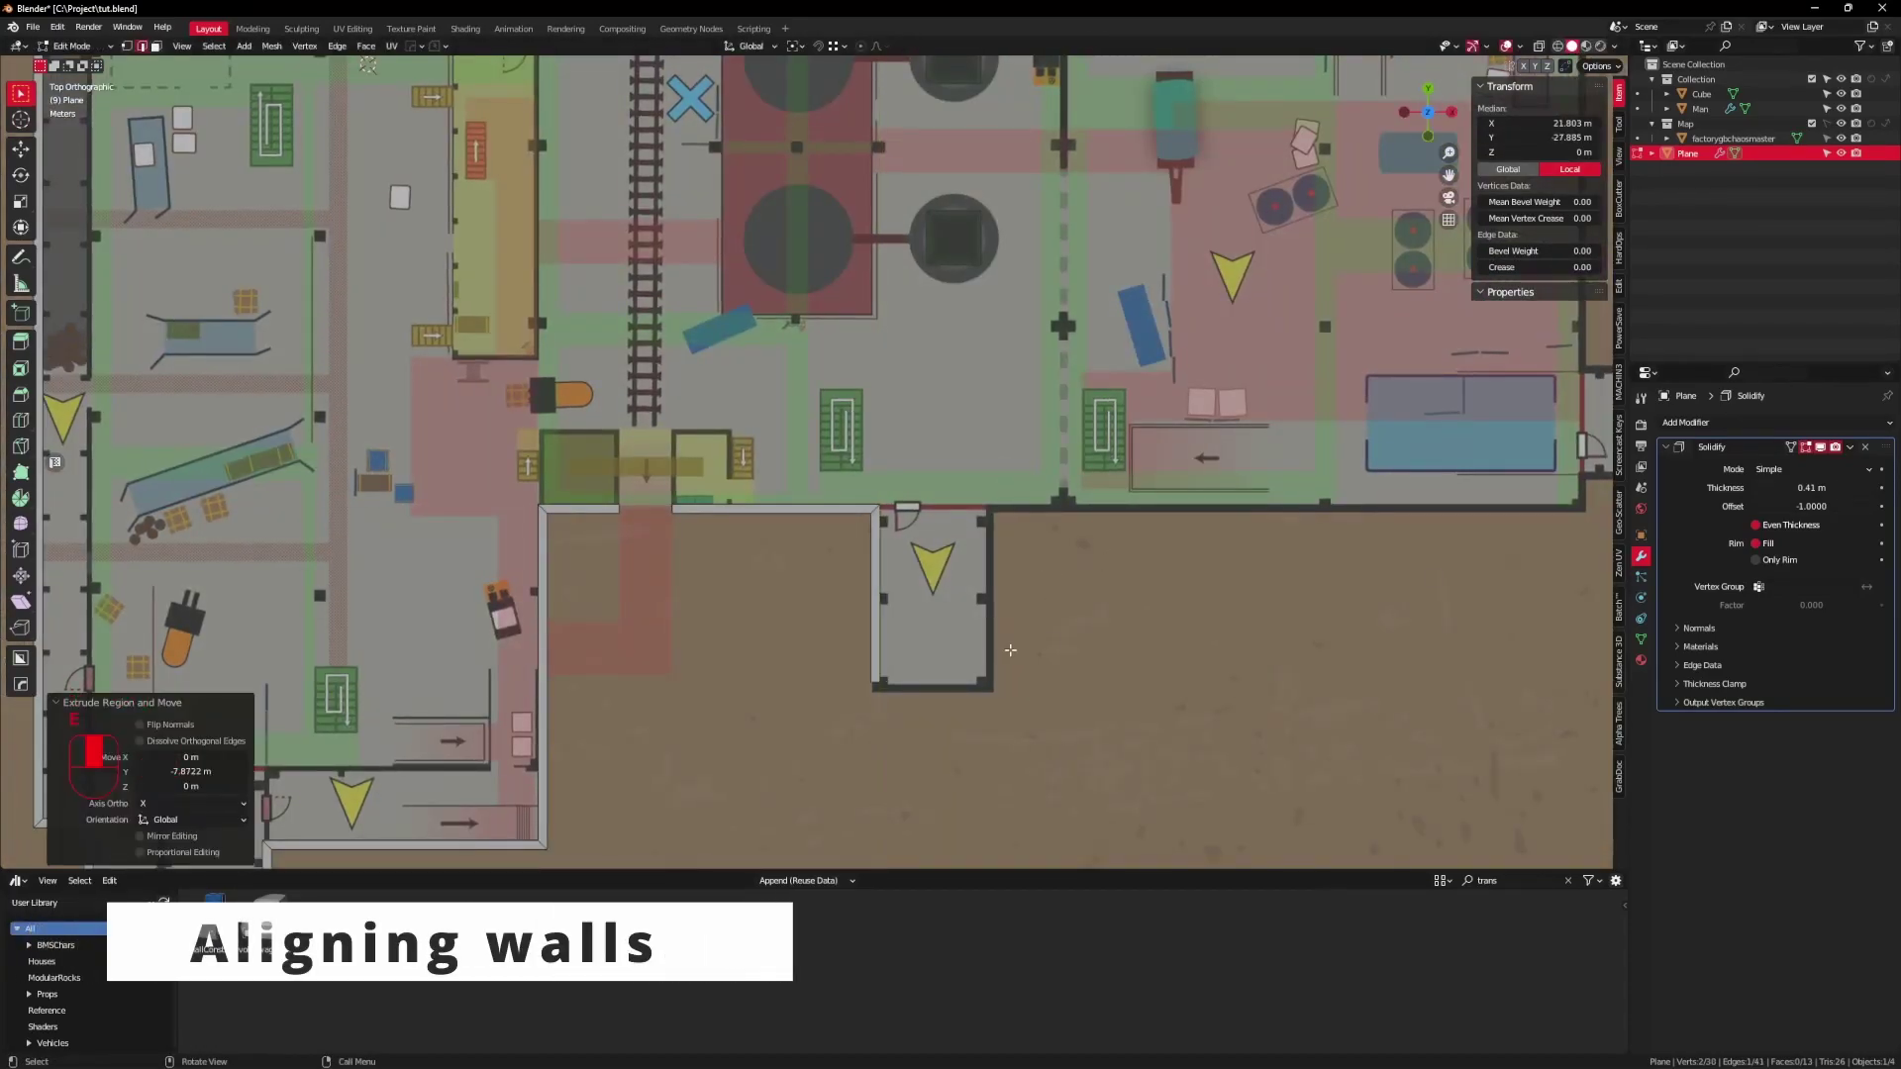
{"action": "key", "text": "e"}
{"action": "left_click", "coordinate": [1112, 664]}
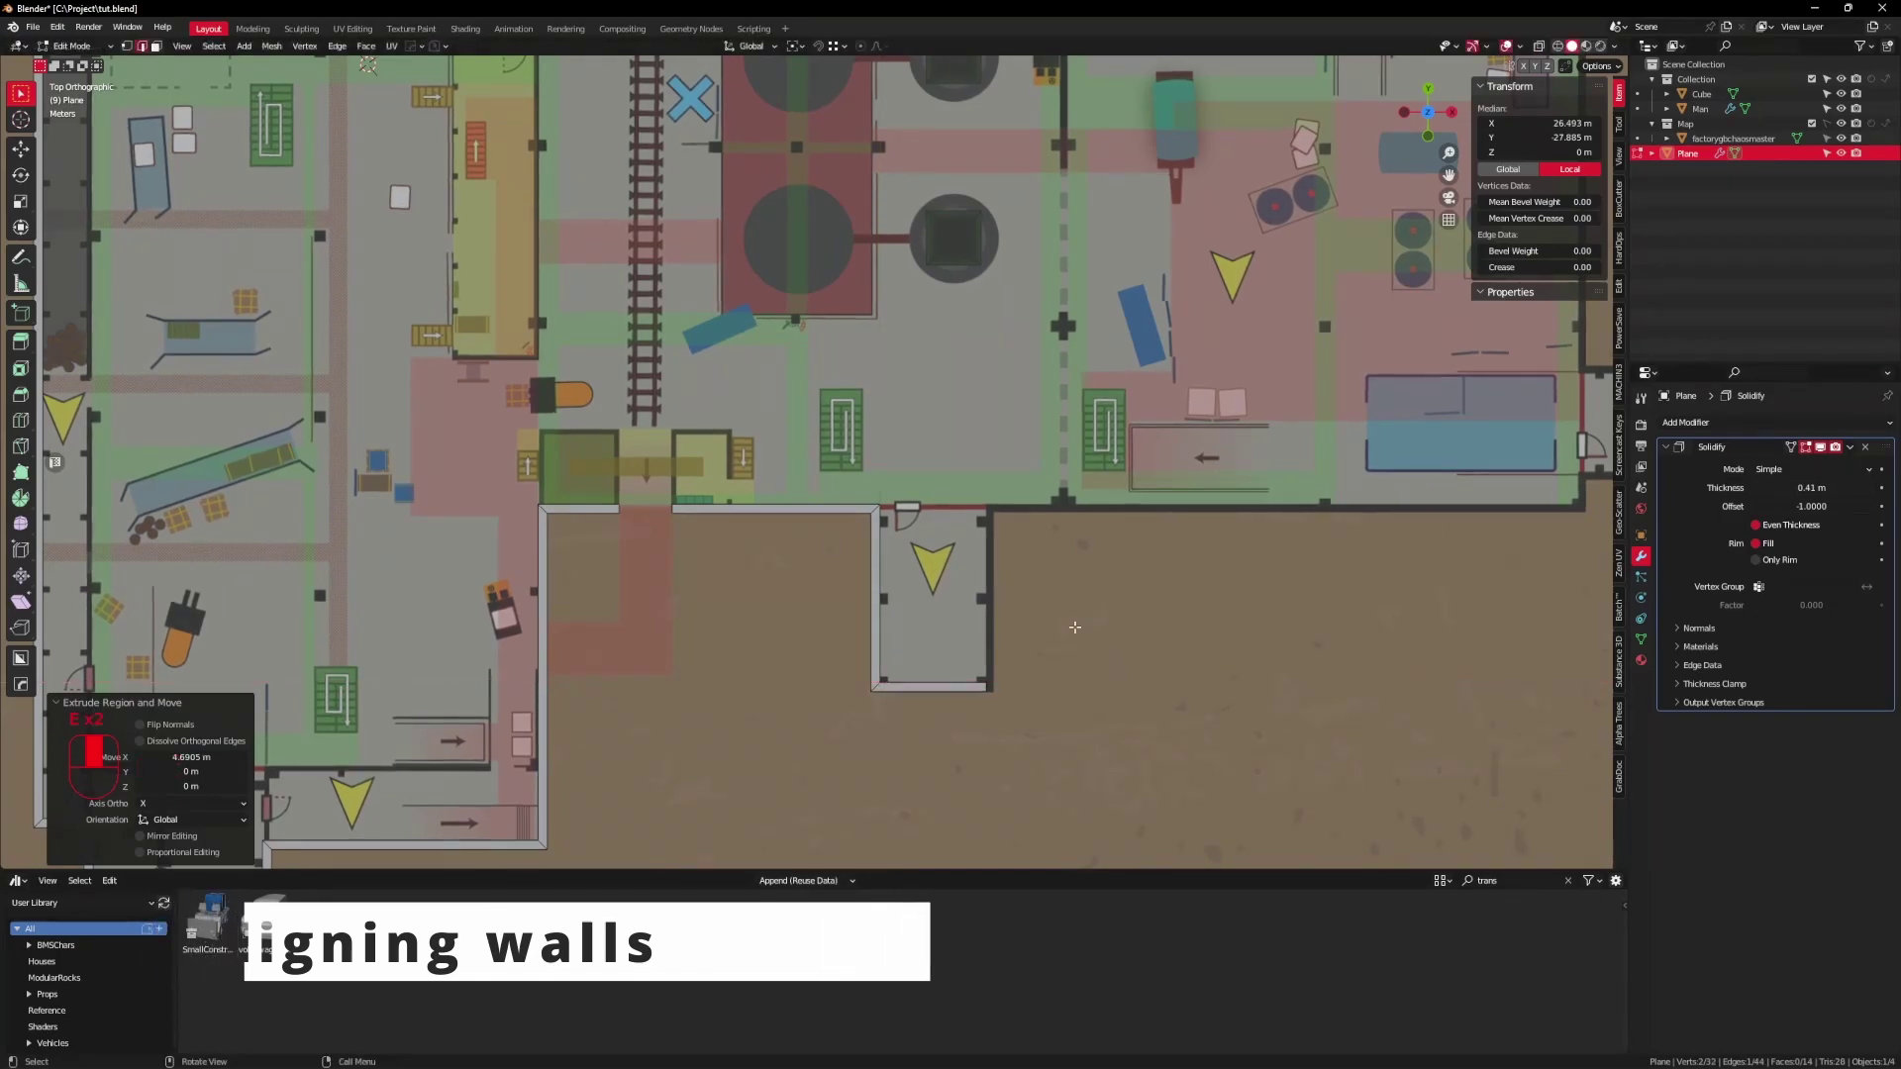
Step: Try to extrude the corridor's second side wall along Y by eye and continue it about 6.46 m along X
{"action": "middle_click_drag", "start_coordinate": [909, 516], "coordinate": [985, 537], "text": "shift"}
{"action": "key", "text": "e"}
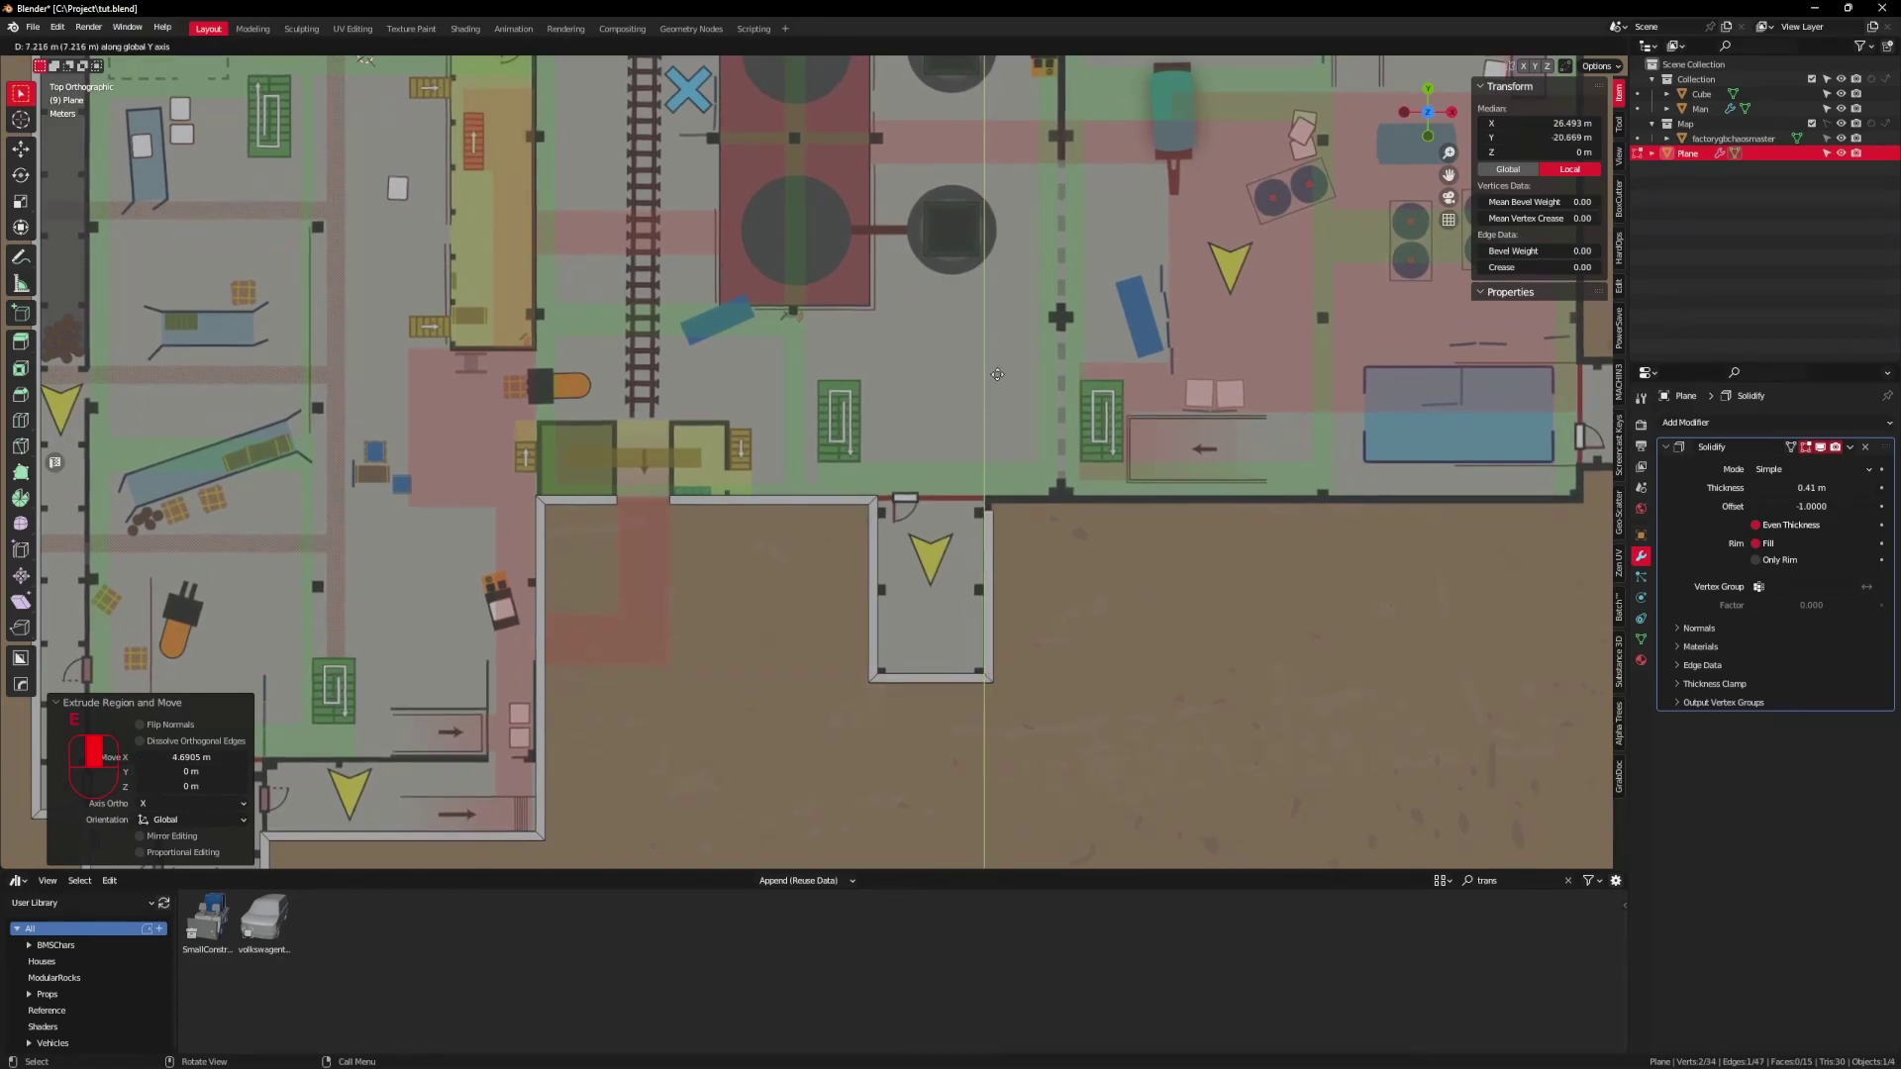
{"action": "left_click", "coordinate": [999, 358]}
{"action": "key", "text": "e"}
{"action": "left_click", "coordinate": [1156, 428]}
Step: Compare the alignment of the walls on both sides of the corridor and undo the last two extrusions
{"action": "scroll", "coordinate": [953, 517], "scroll_direction": "up", "scroll_amount": 4}
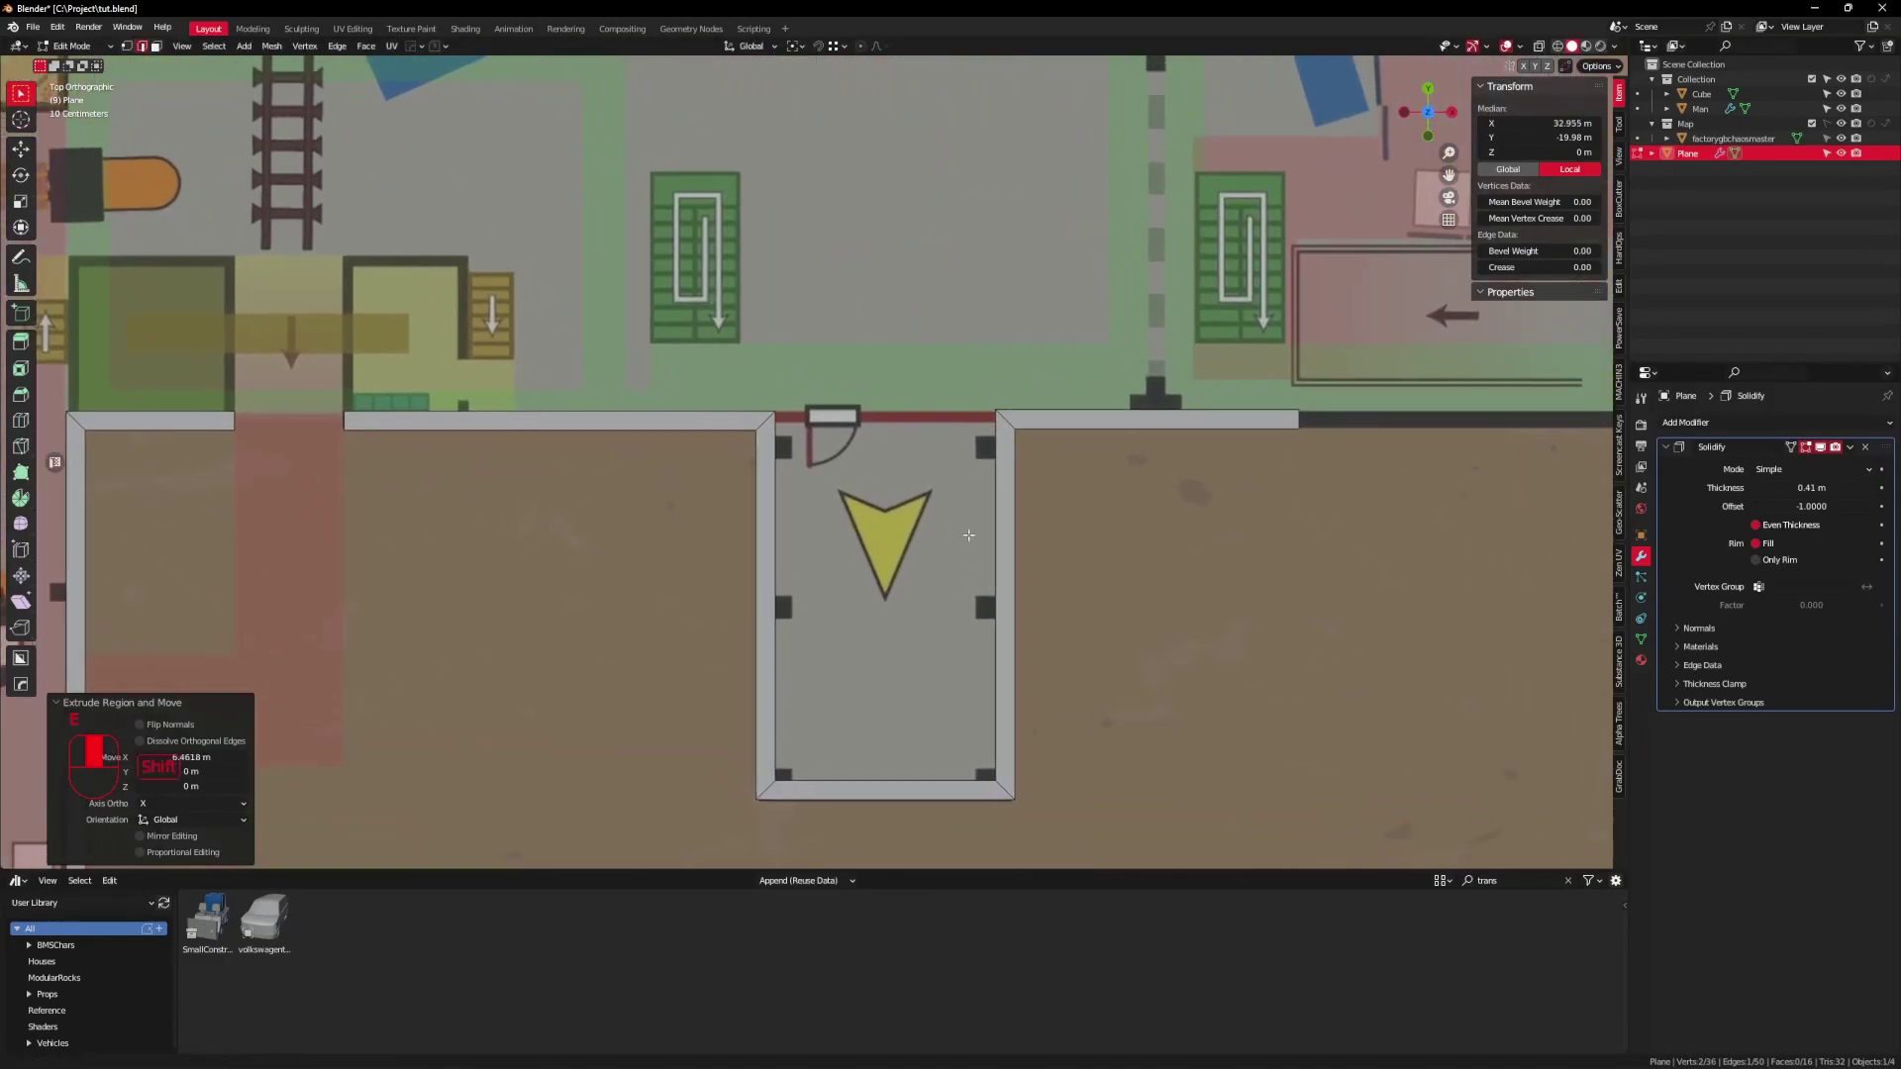
{"action": "scroll", "coordinate": [936, 455], "scroll_direction": "down", "scroll_amount": 1}
{"action": "scroll", "coordinate": [871, 441], "scroll_direction": "up", "scroll_amount": 2}
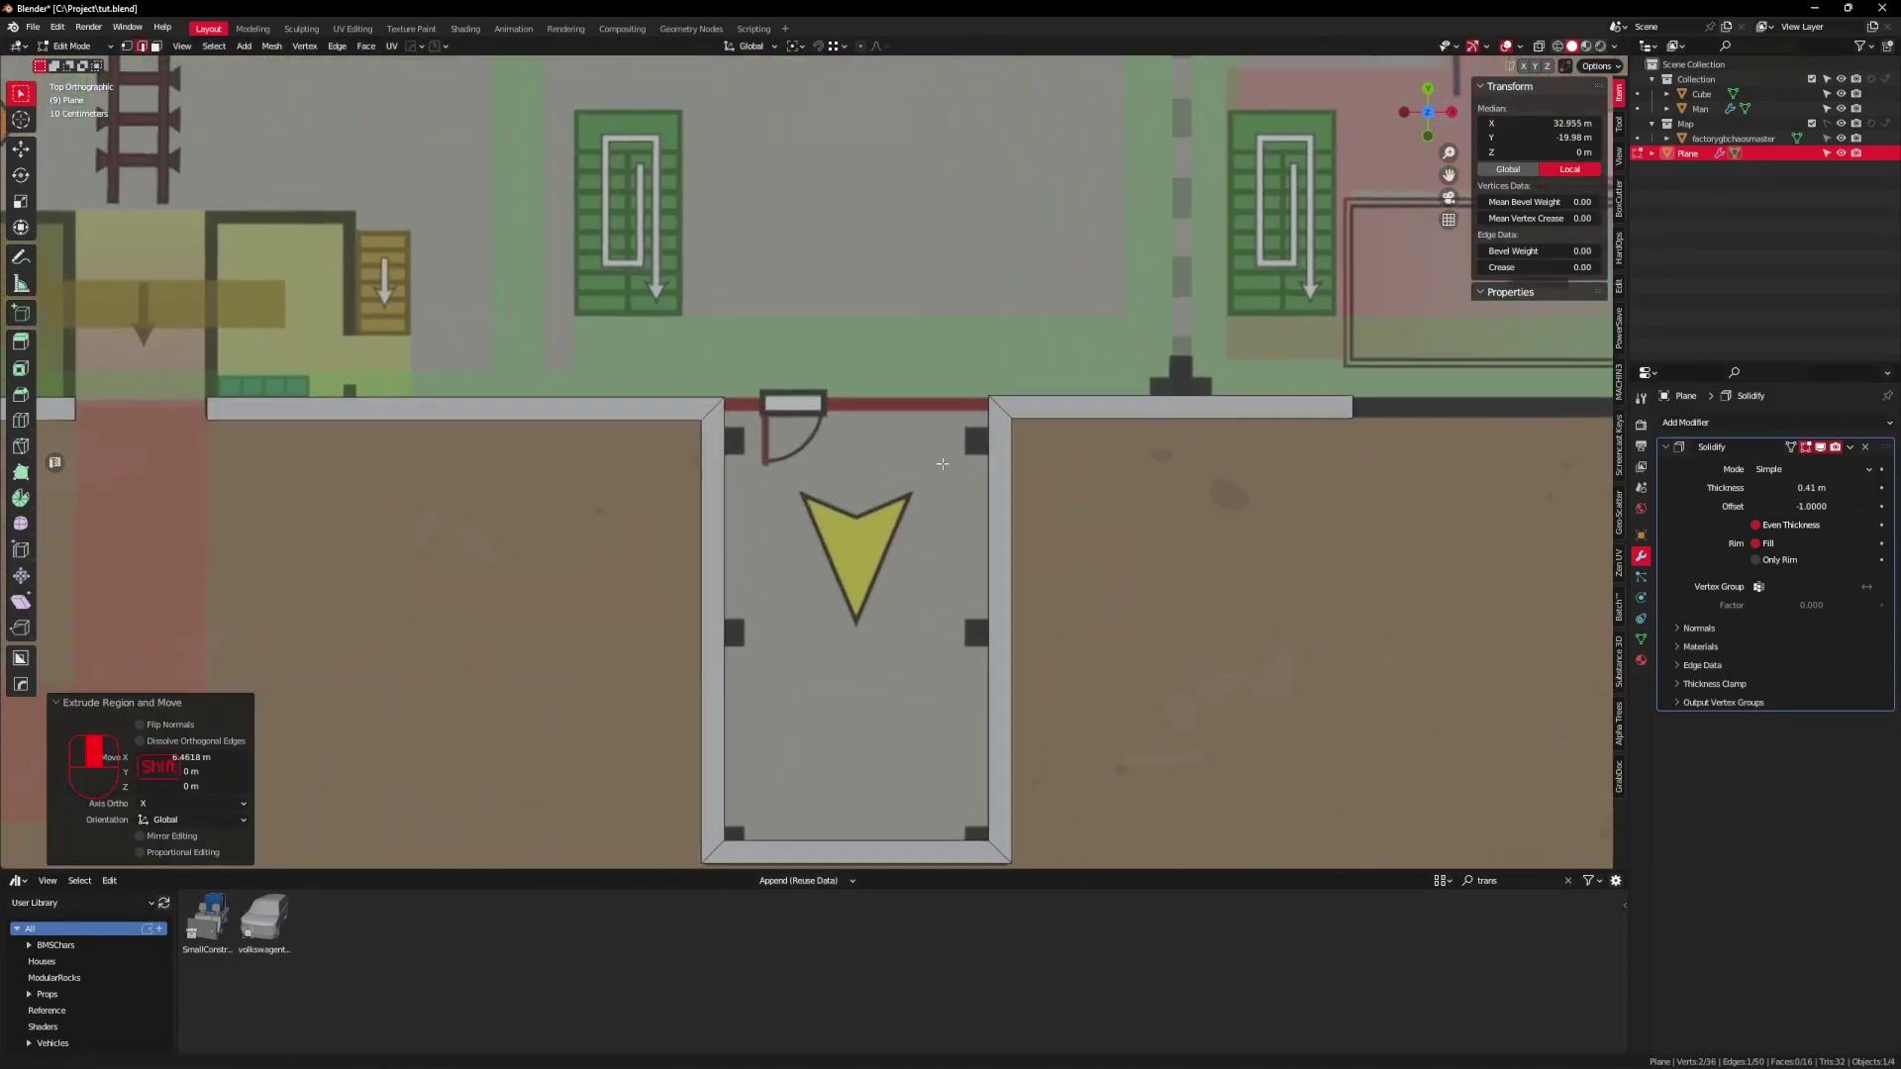
{"action": "middle_click_drag", "start_coordinate": [779, 419], "coordinate": [728, 485], "text": "shift"}
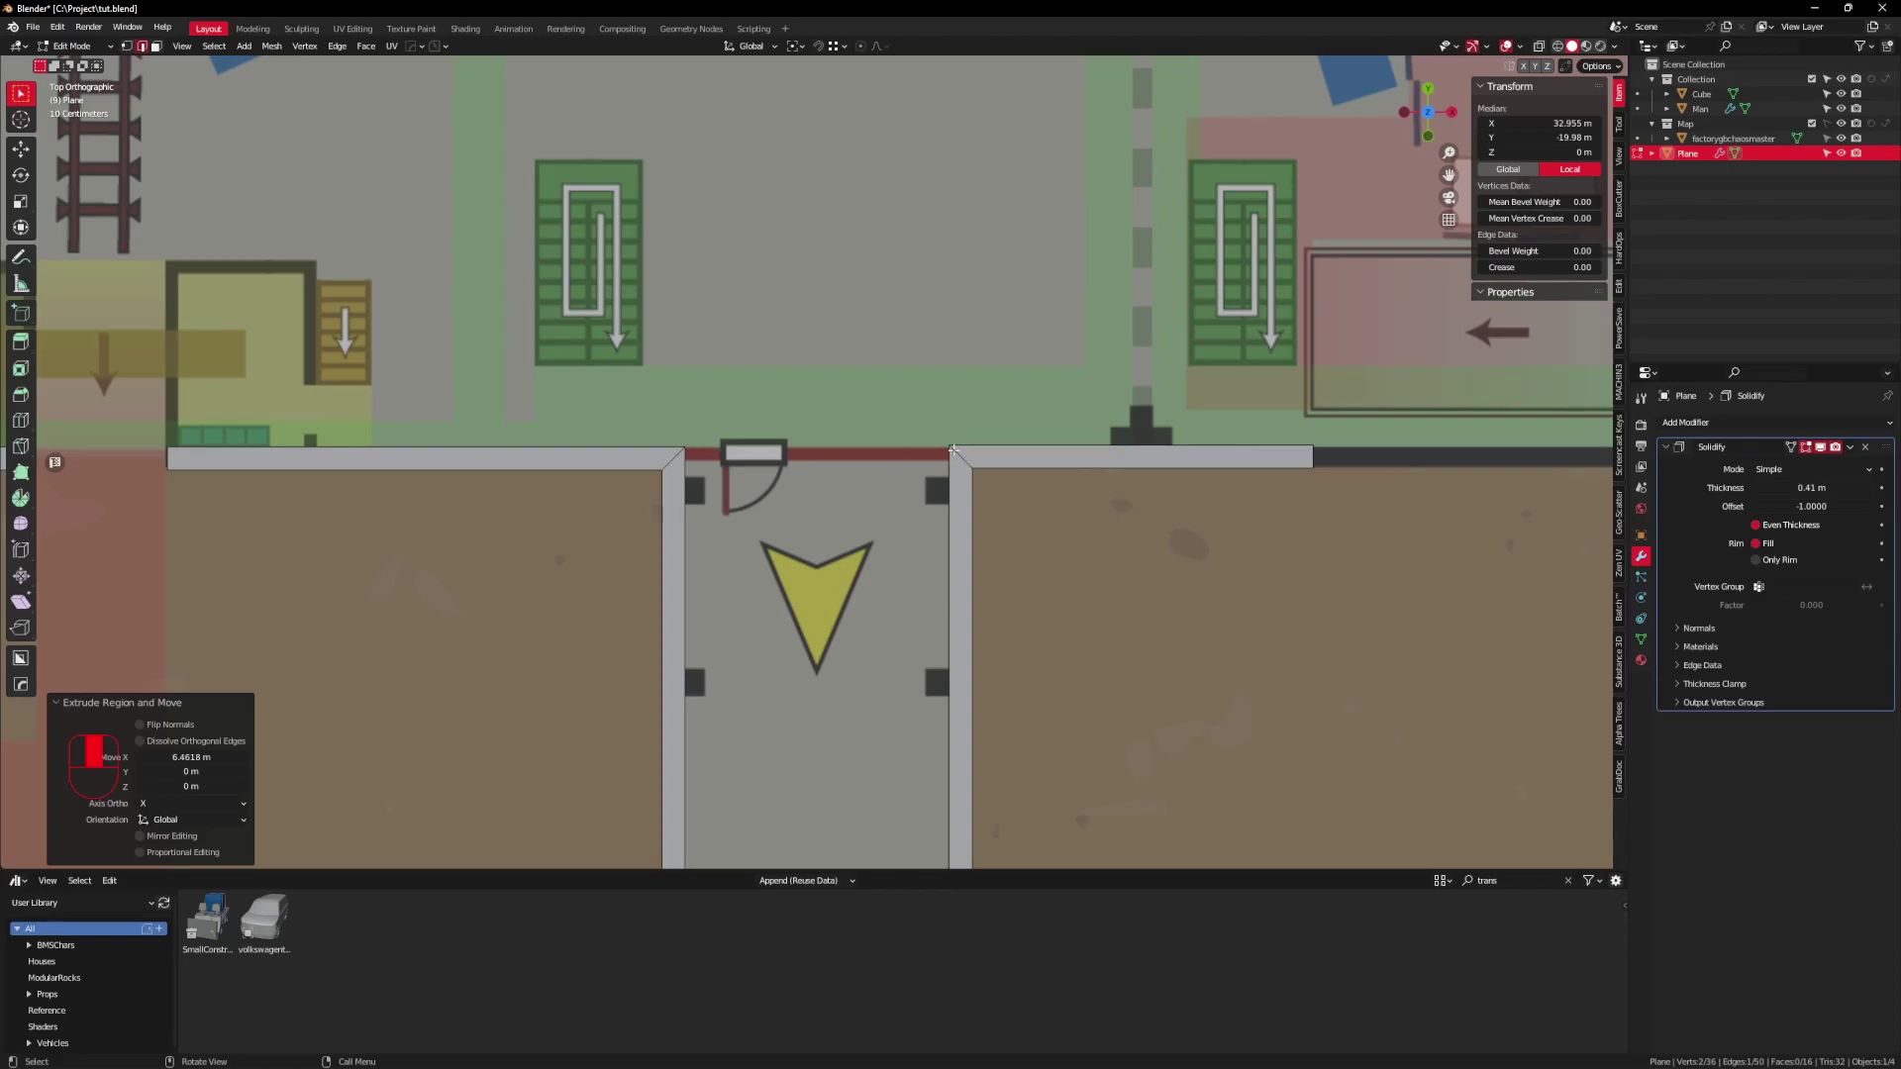
{"action": "scroll", "coordinate": [903, 540], "scroll_direction": "down", "scroll_amount": 8}
{"action": "scroll", "coordinate": [895, 551], "scroll_direction": "up", "scroll_amount": 6}
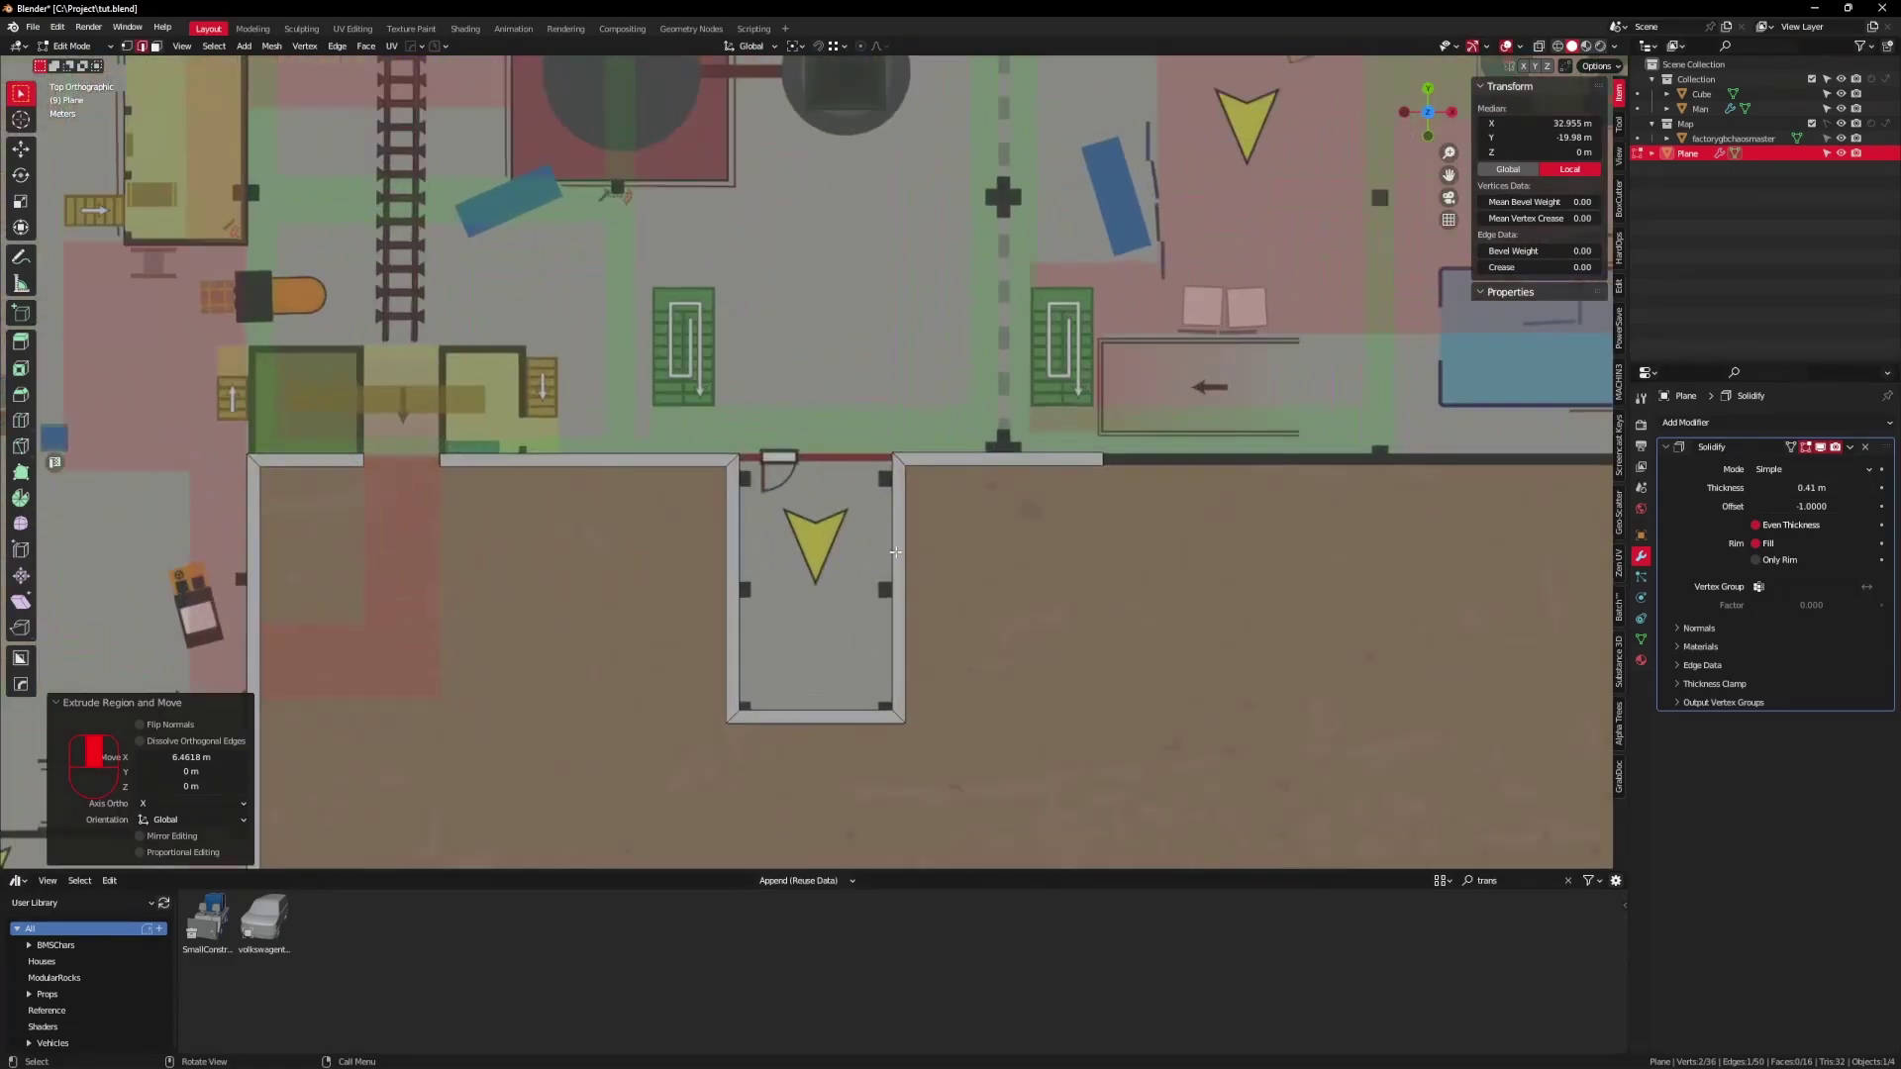
{"action": "key", "text": "ctrl+z"}
{"action": "key", "text": "ctrl+z"}
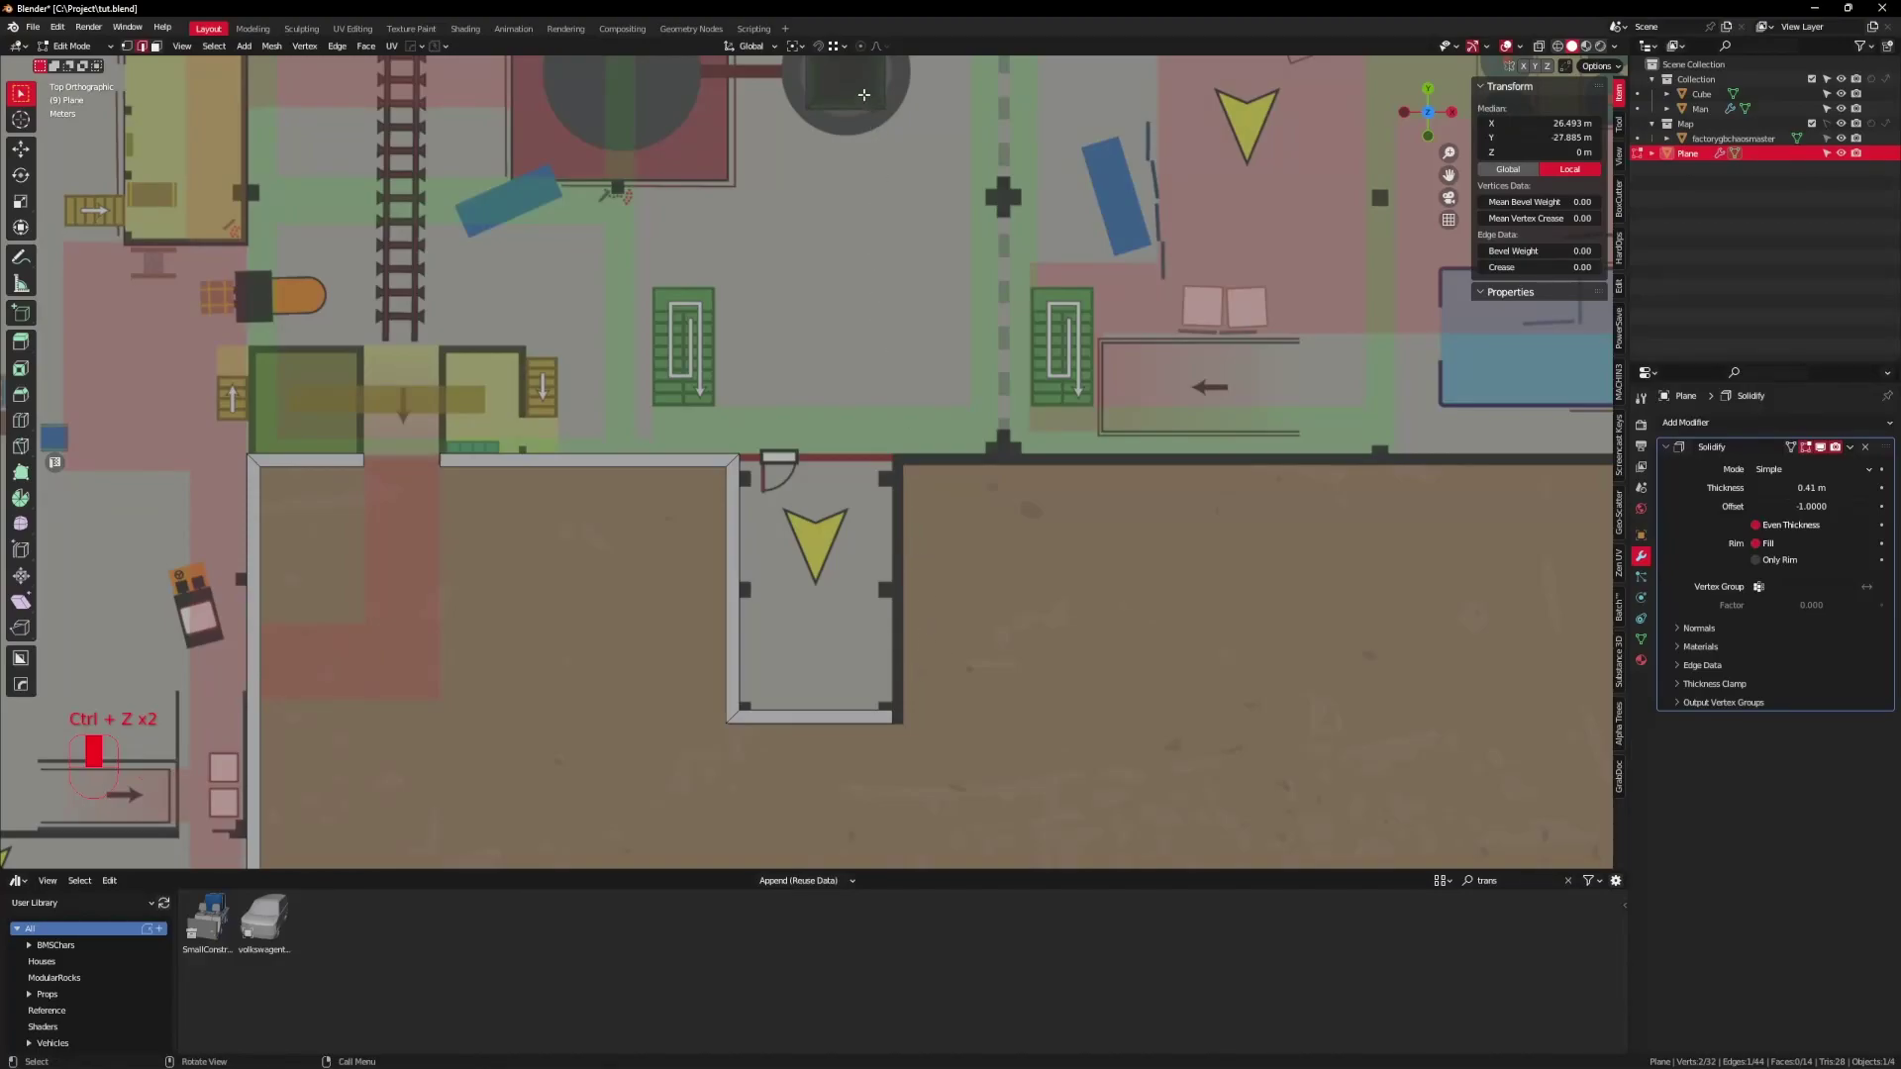
Step: Extrude the corridor's second side wall 7.87 m along Y, snapping its end to the opposite wall's corner
{"action": "left_click", "coordinate": [843, 47]}
{"action": "middle_click_drag", "start_coordinate": [954, 502], "coordinate": [898, 451], "text": "shift"}
{"action": "scroll", "coordinate": [868, 517], "scroll_direction": "up", "scroll_amount": 1}
{"action": "middle_click_drag", "start_coordinate": [868, 516], "coordinate": [876, 555], "text": "shift"}
{"action": "key", "text": "e"}
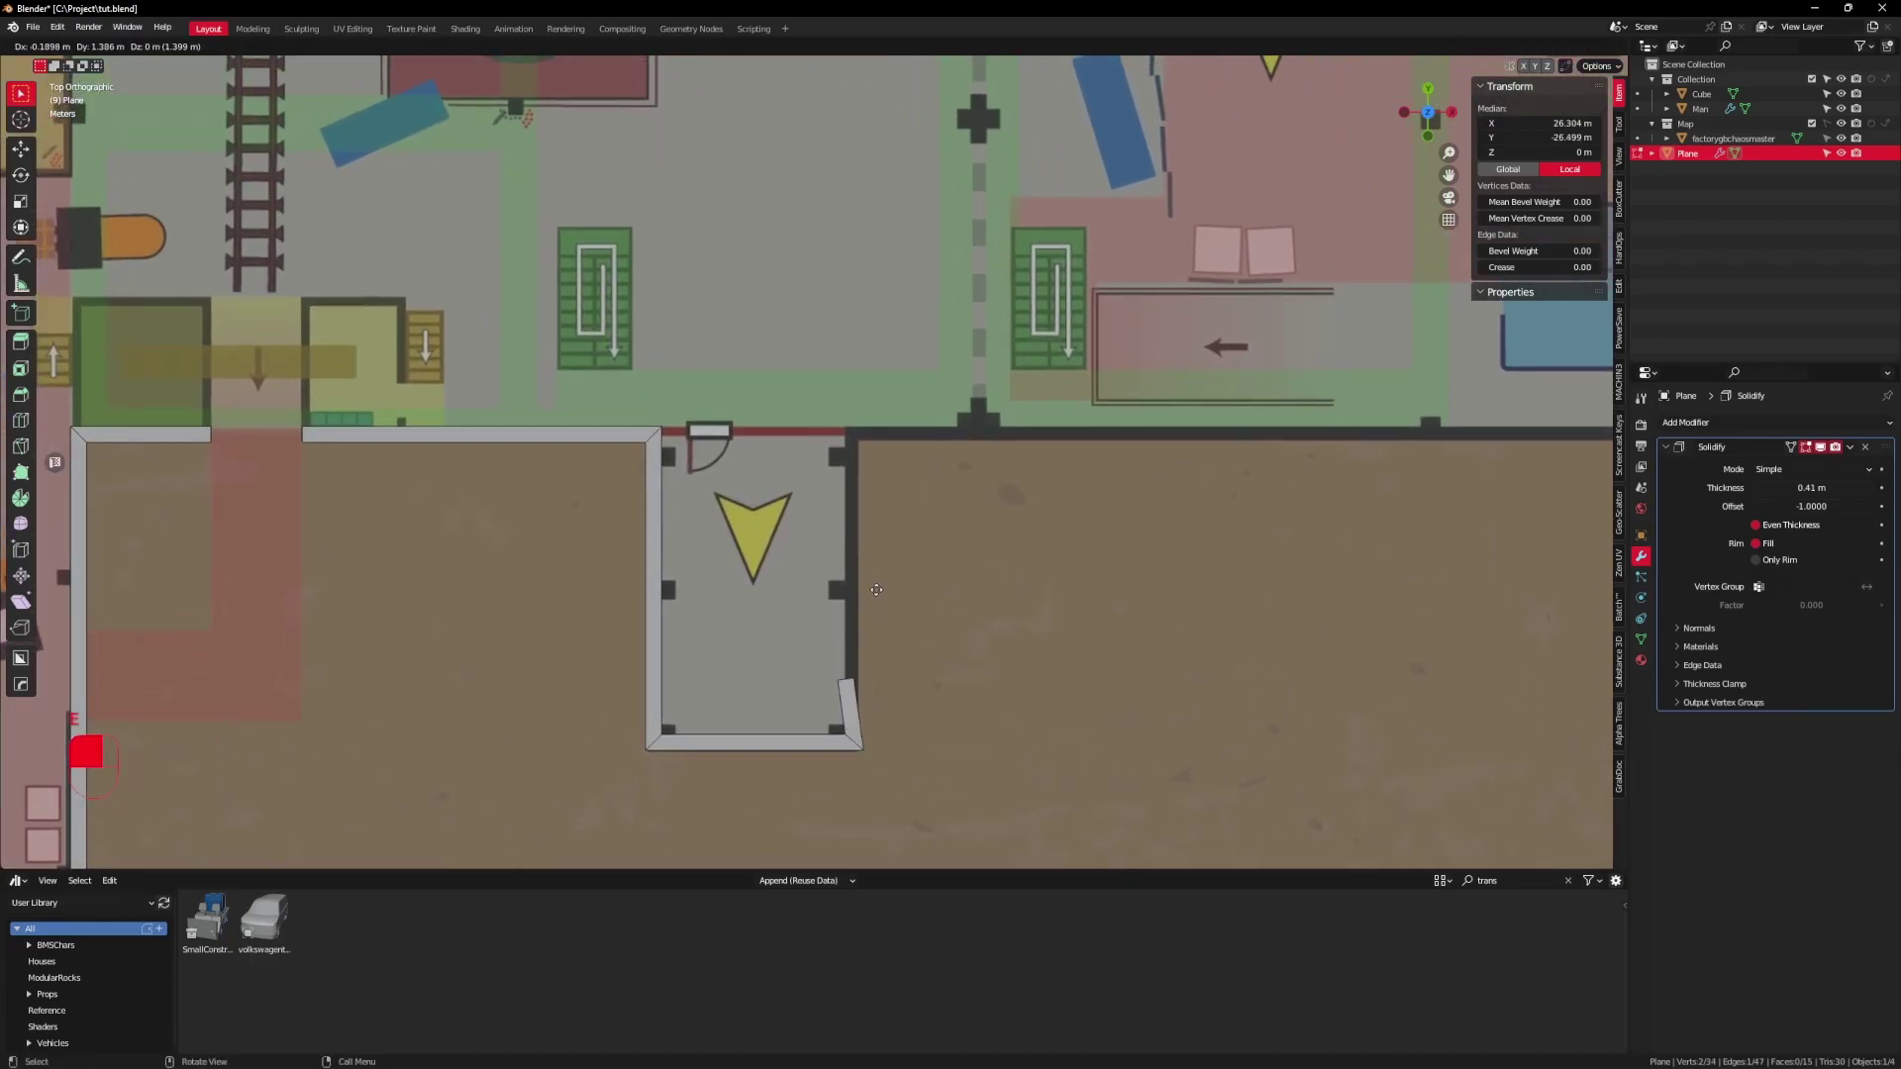
{"action": "key", "text": "y"}
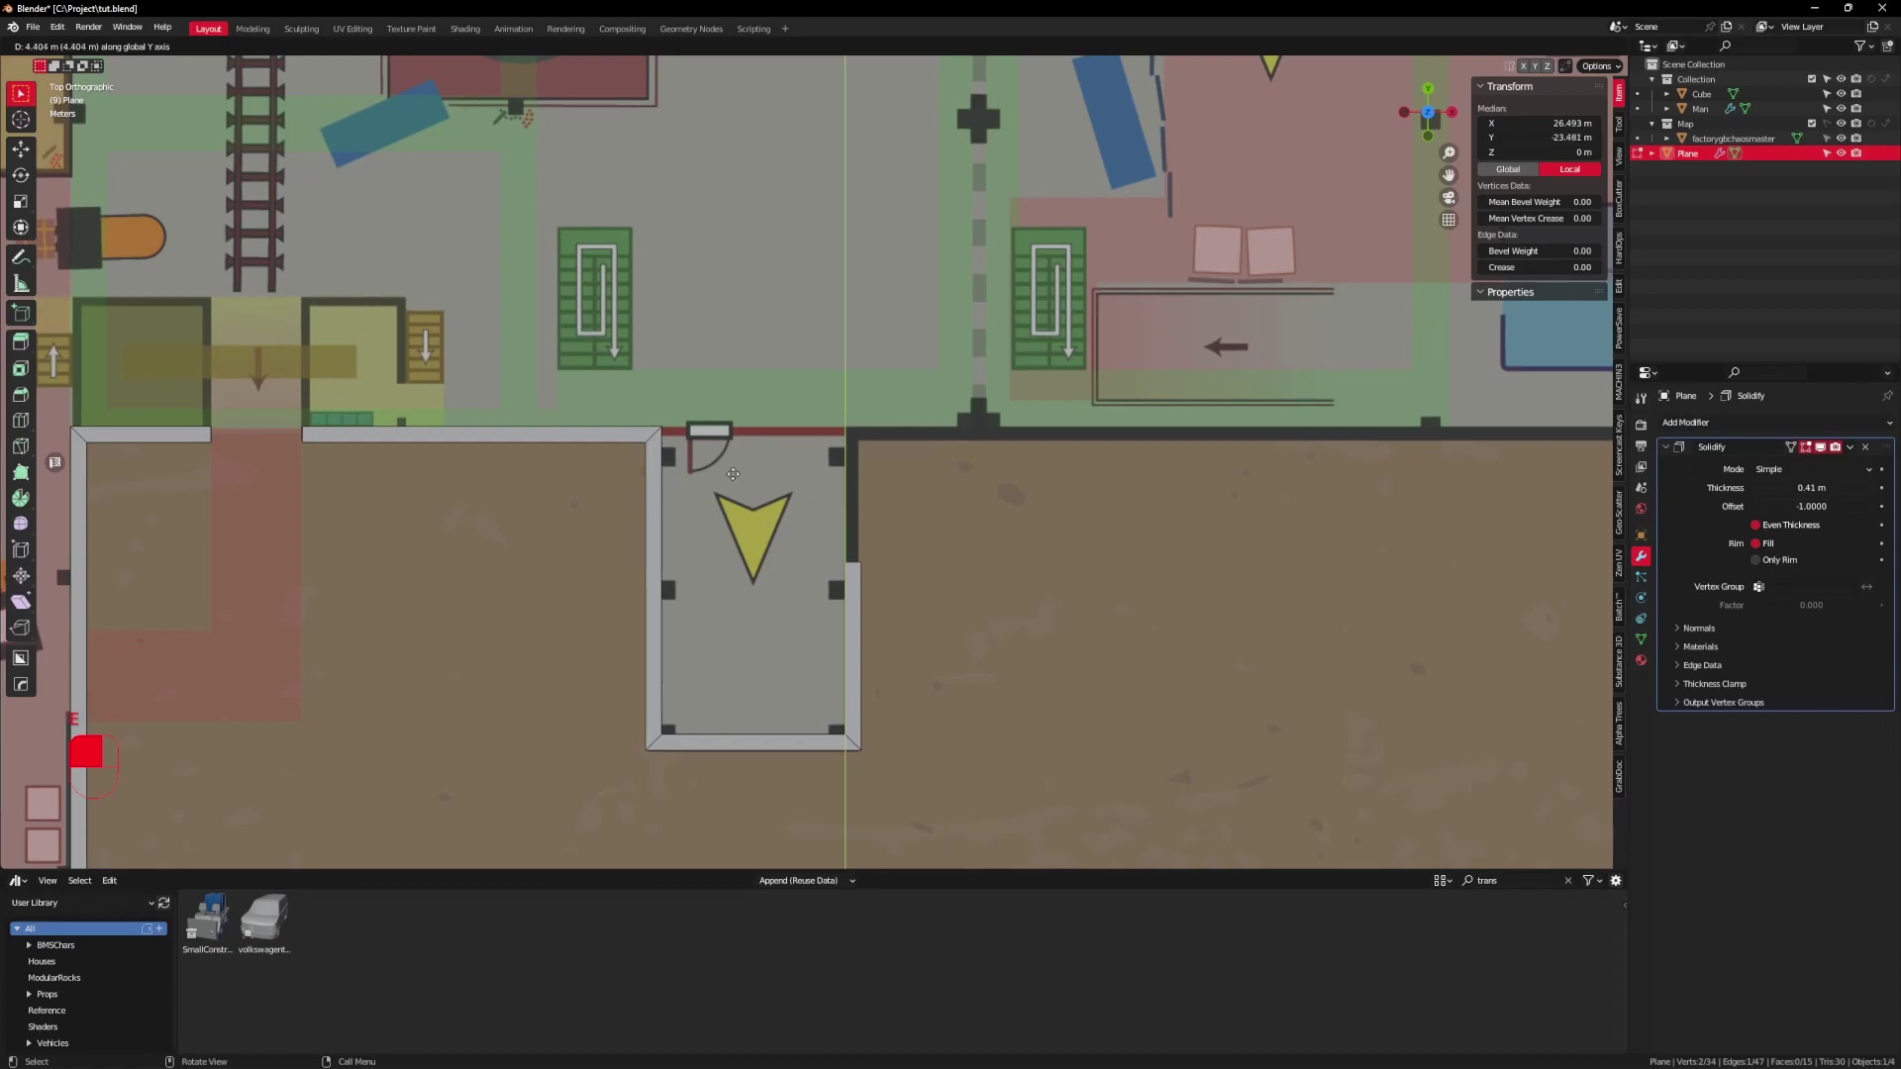
{"action": "key", "text": "ctrl"}
{"action": "key", "text": "ctrl"}
{"action": "key", "text": "ctrl"}
{"action": "key", "text": "ctrl"}
{"action": "key", "text": "ctrl"}
{"action": "key", "text": "ctrl"}
{"action": "key", "text": "ctrl"}
{"action": "key", "text": "ctrl"}
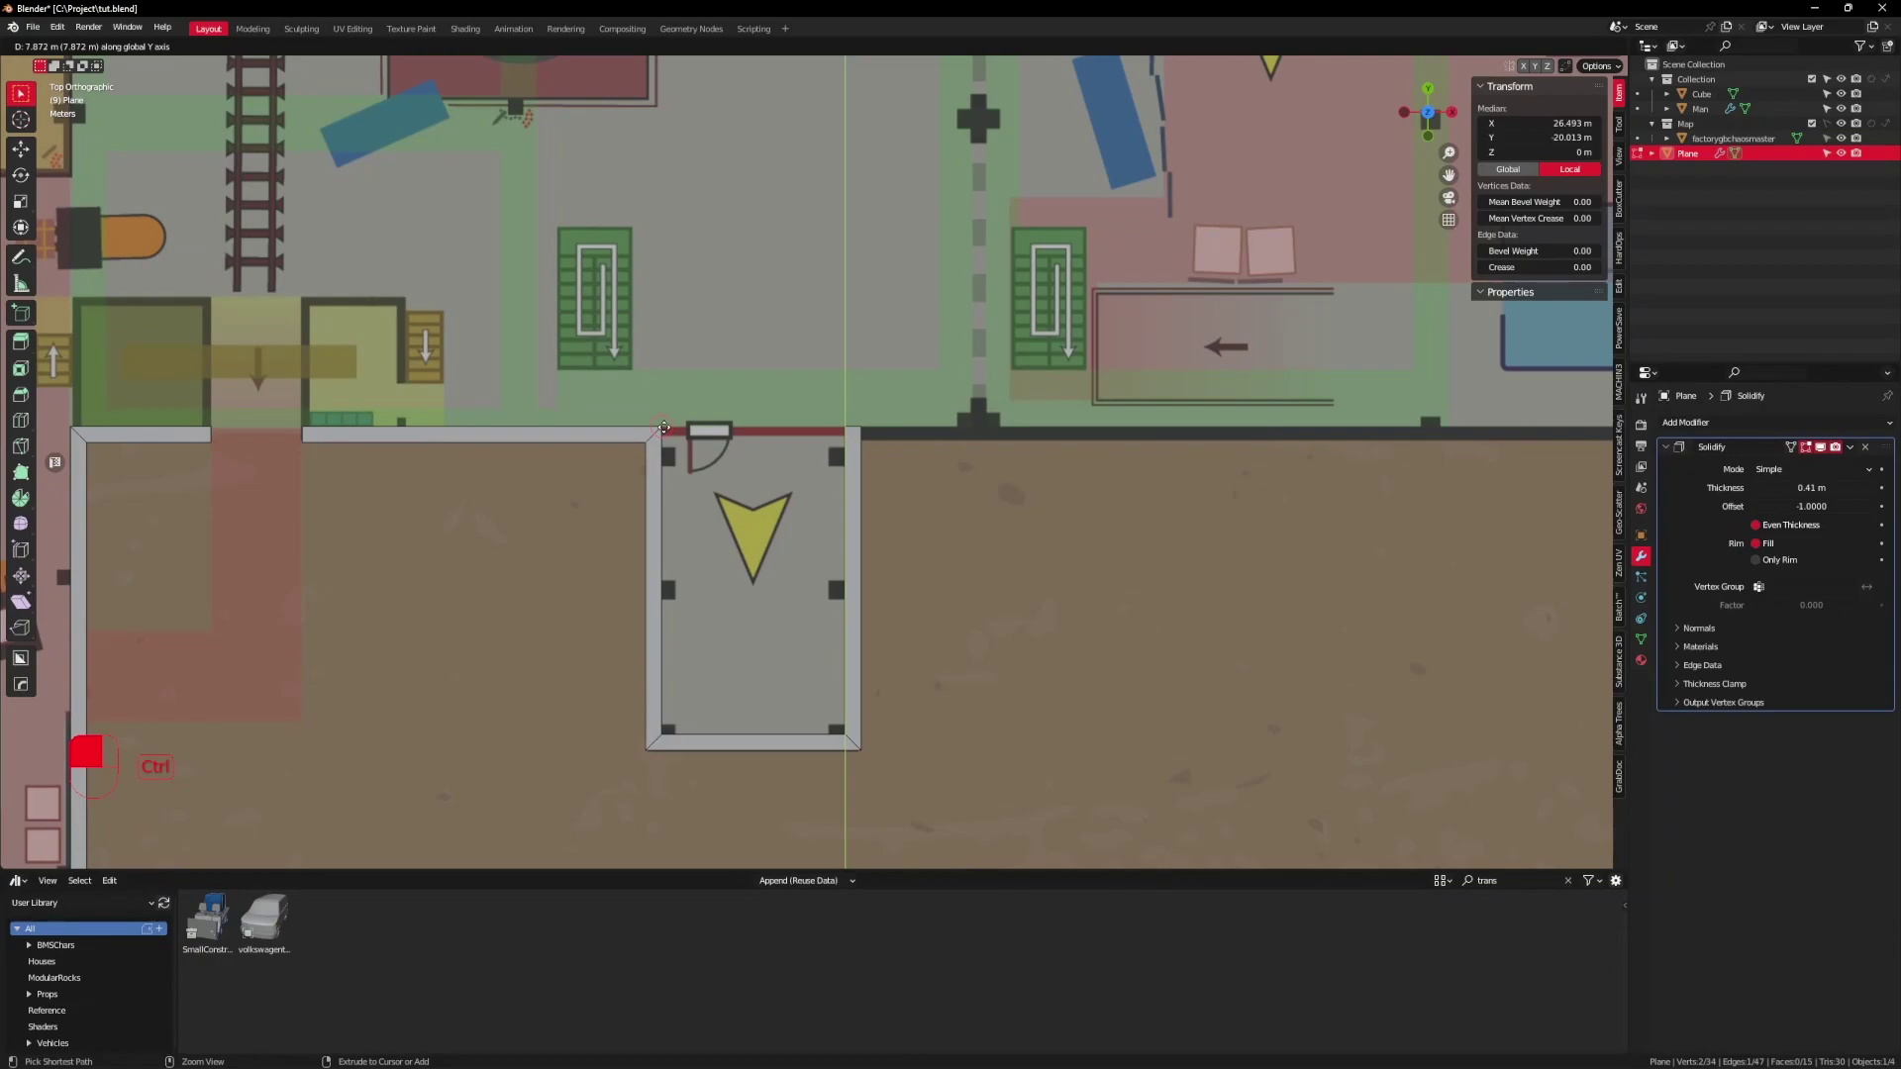
{"action": "left_click", "coordinate": [665, 428]}
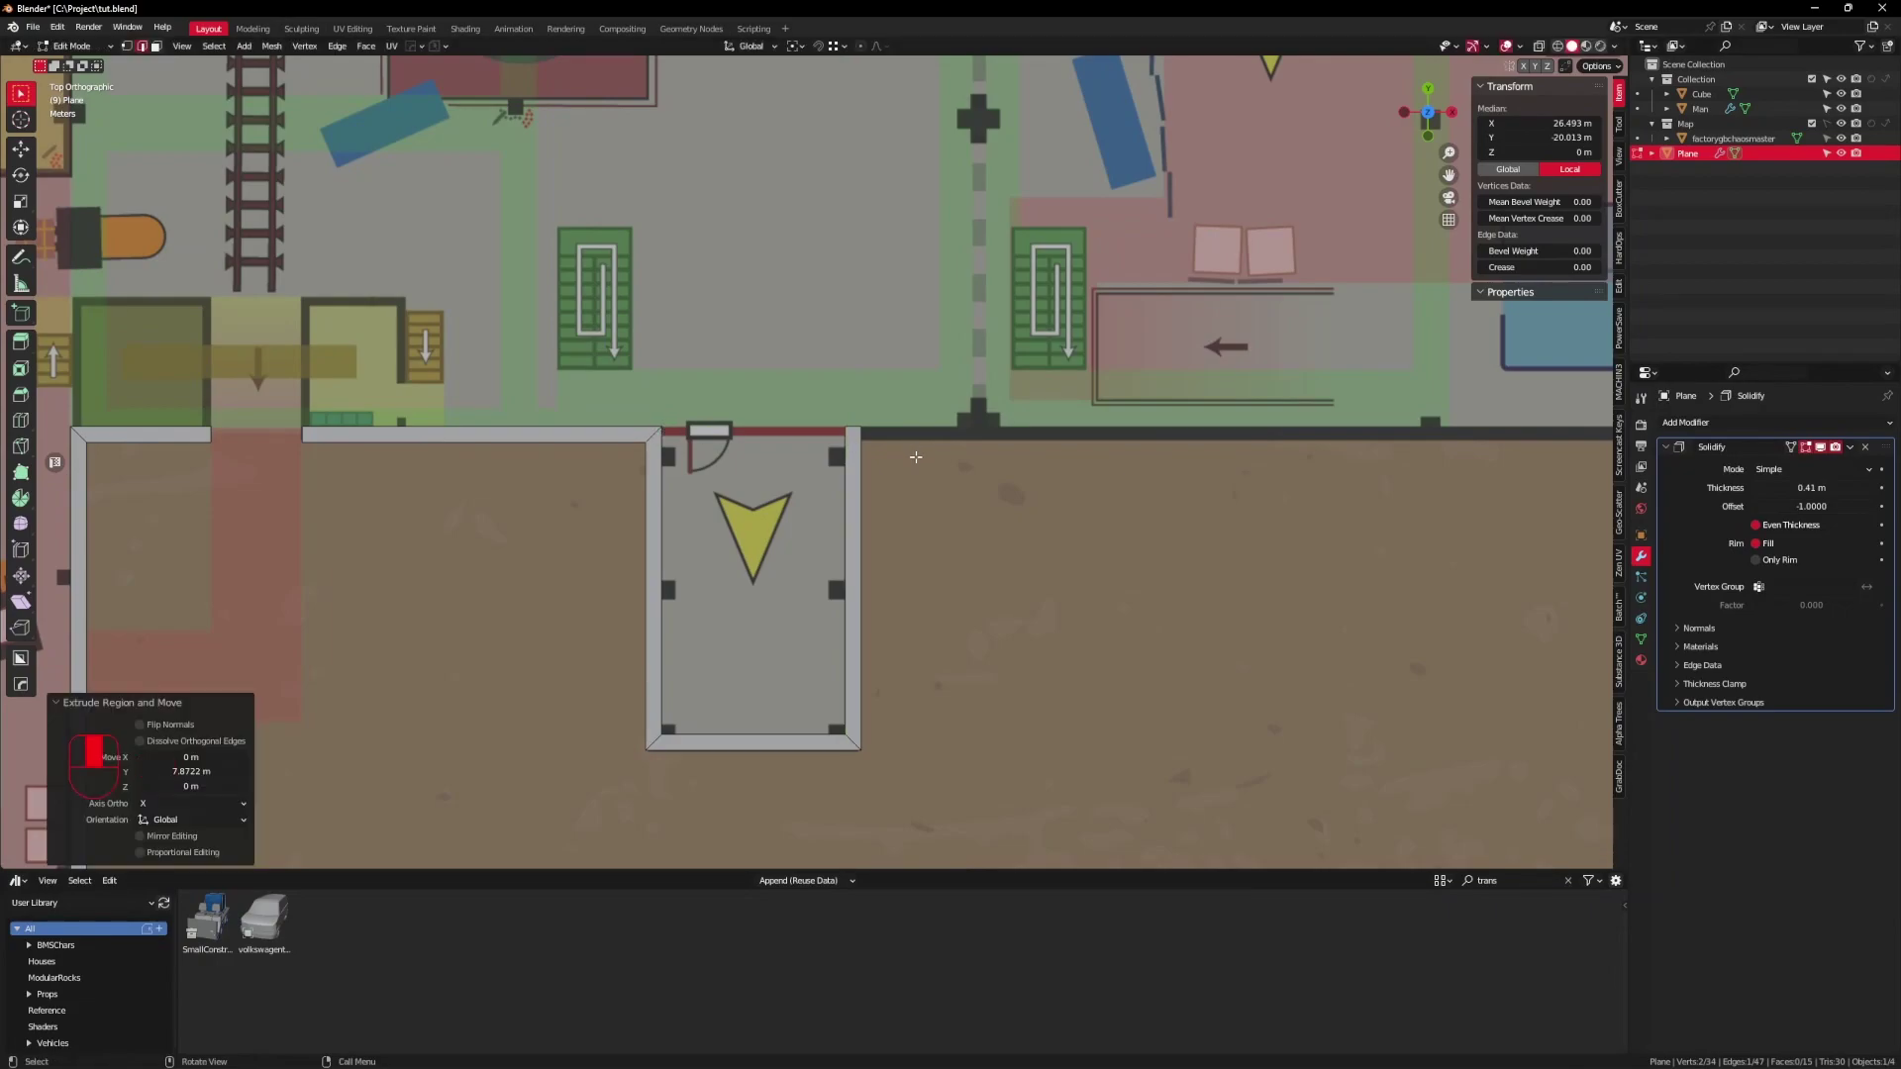
Step: Extrude the wall edge along X and extend it to the building's corner, about 26.2 m in total
{"action": "key", "text": "e"}
{"action": "key", "text": "x"}
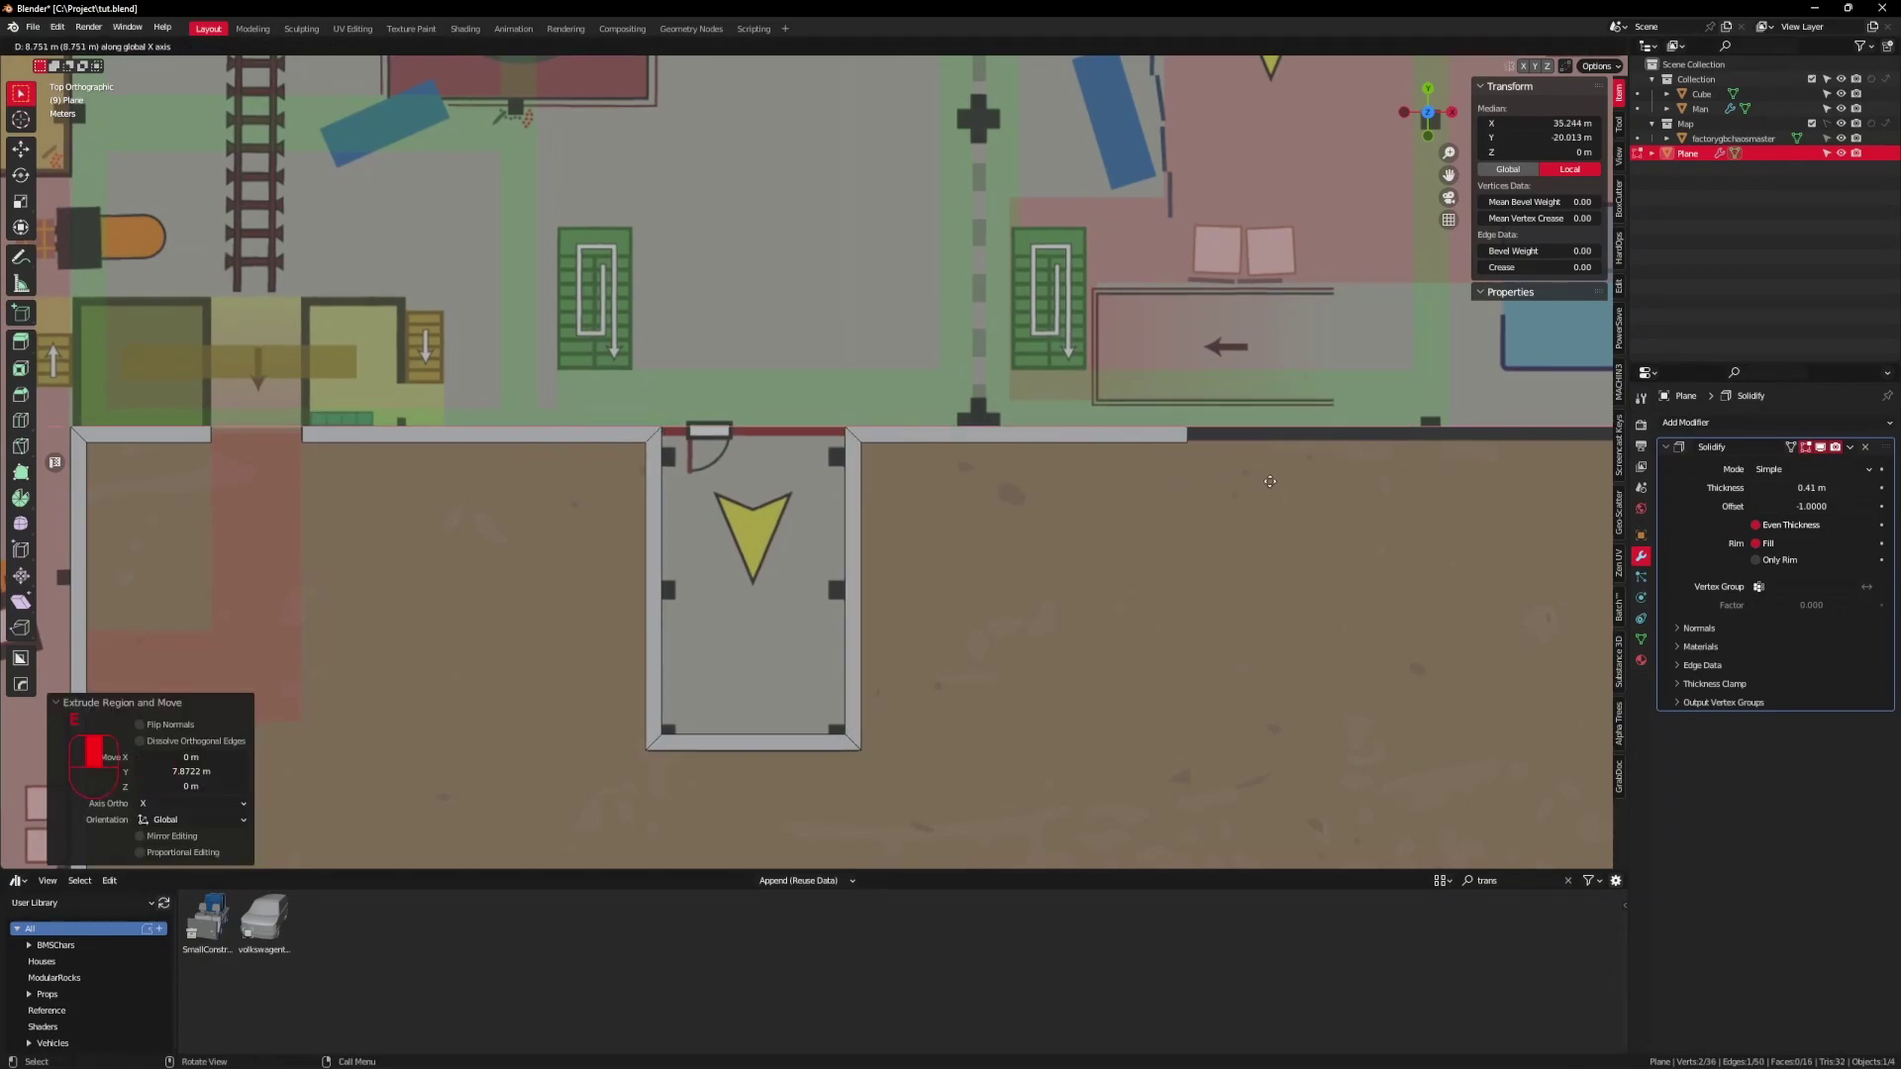
{"action": "left_click", "coordinate": [1274, 482]}
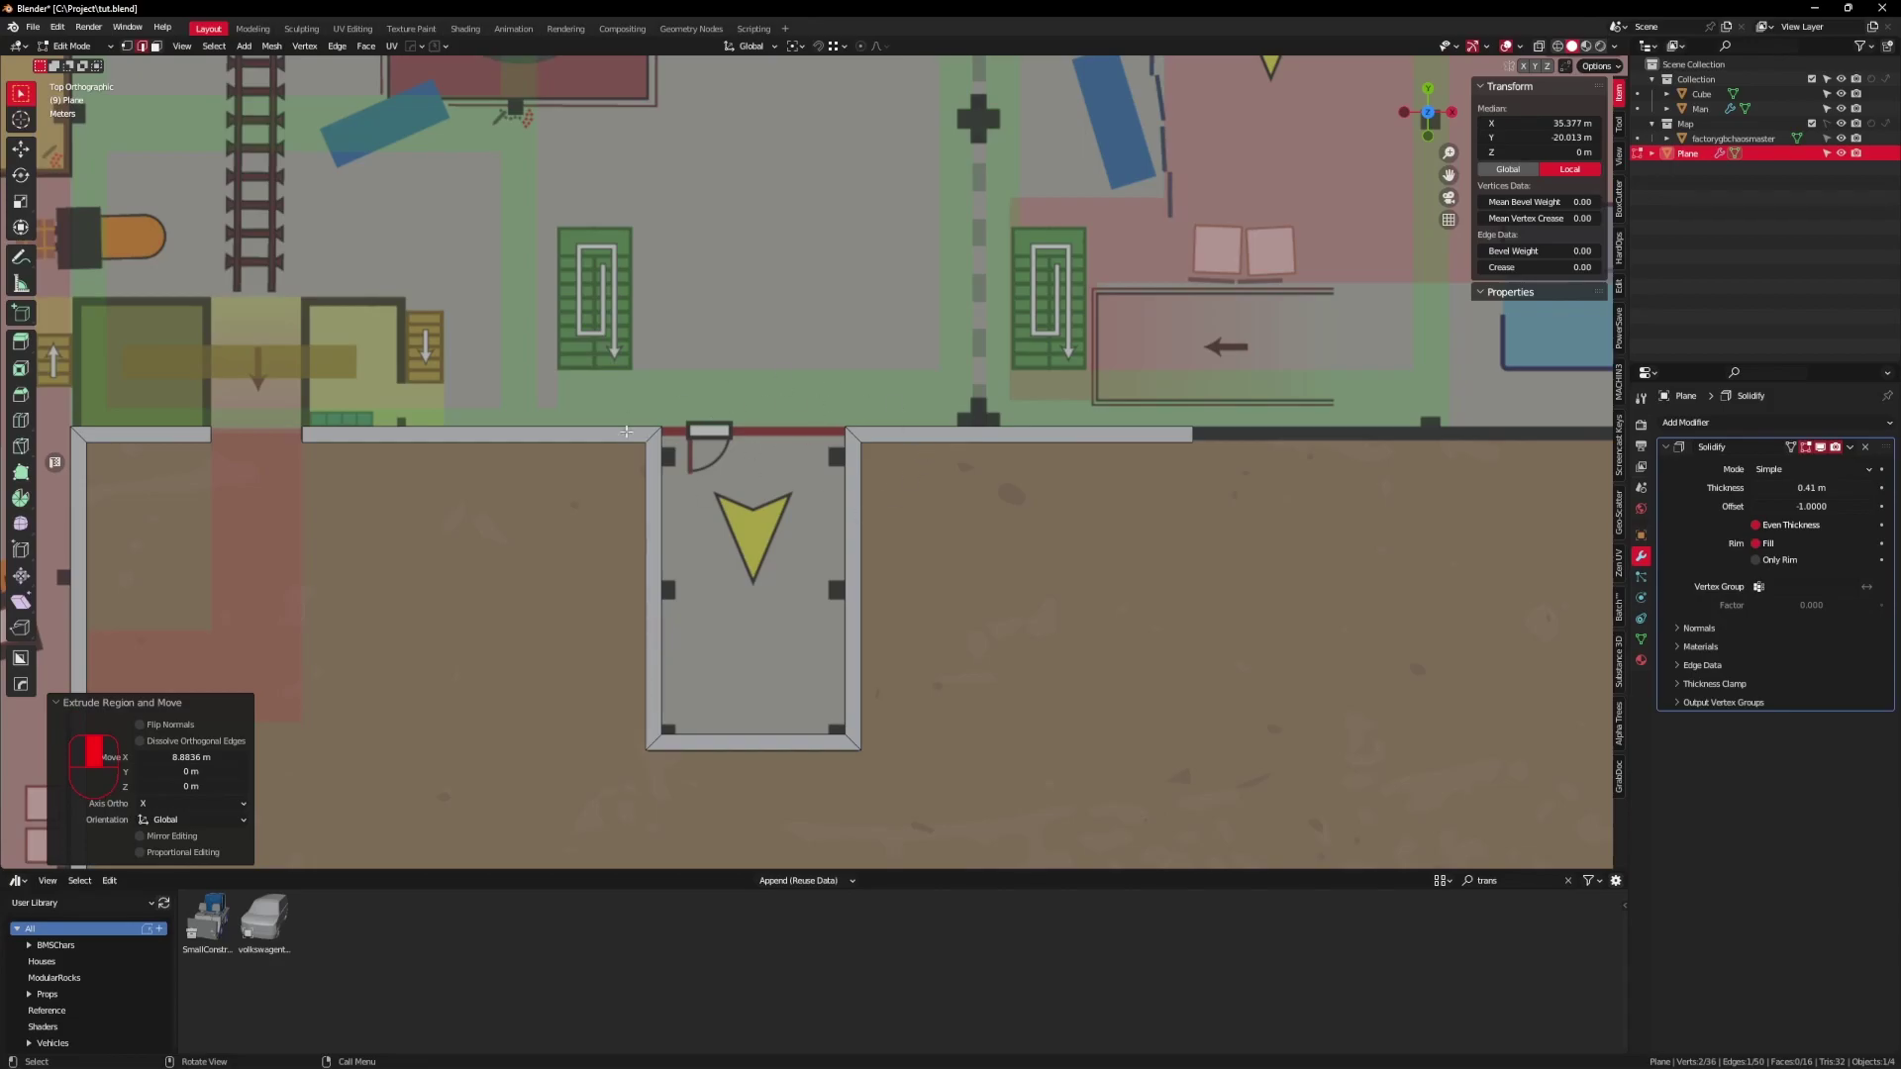
{"action": "scroll", "coordinate": [861, 467], "scroll_direction": "down", "scroll_amount": 4}
{"action": "middle_click_drag", "start_coordinate": [1114, 473], "coordinate": [599, 568], "text": "shift"}
{"action": "key", "text": "g"}
{"action": "middle_click", "coordinate": [426, 596]}
{"action": "left_click", "coordinate": [760, 595]}
Step: Extrude the wall about 1.41 m along Y and about 15.7 m along X, following the Med Tent Gates corridor
{"action": "scroll", "coordinate": [633, 596], "scroll_direction": "up", "scroll_amount": 3}
{"action": "key", "text": "e"}
{"action": "middle_click", "coordinate": [572, 545]}
{"action": "left_click", "coordinate": [573, 528]}
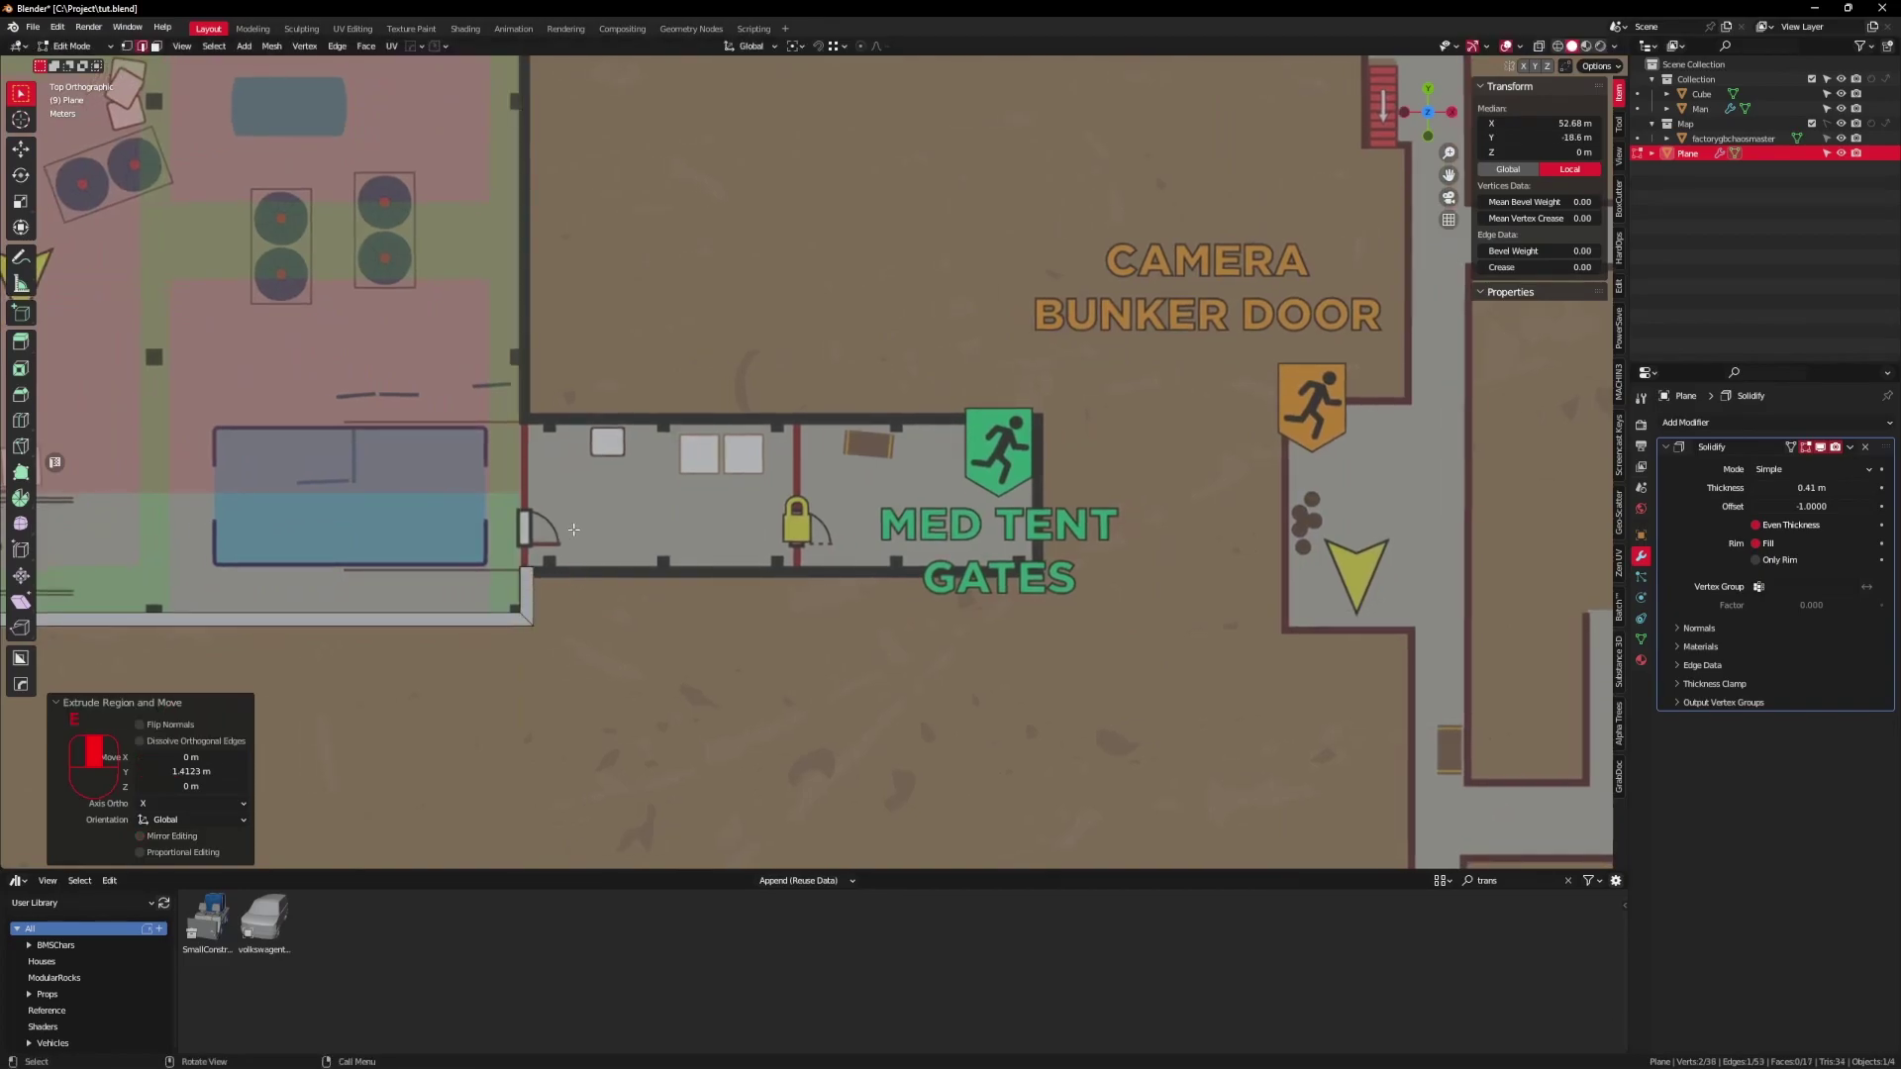
{"action": "key", "text": "e"}
{"action": "key", "text": "x"}
{"action": "left_click", "coordinate": [1110, 595]}
{"action": "key", "text": "g"}
{"action": "middle_click", "coordinate": [1073, 582]}
{"action": "left_click", "coordinate": [1079, 583]}
Step: Extrude the corridor's end wall about 4.31 m along Y and the return wall 15.71 m along negative X, snapping to the opposite corner
{"action": "key", "text": "e"}
{"action": "middle_click", "coordinate": [1081, 567]}
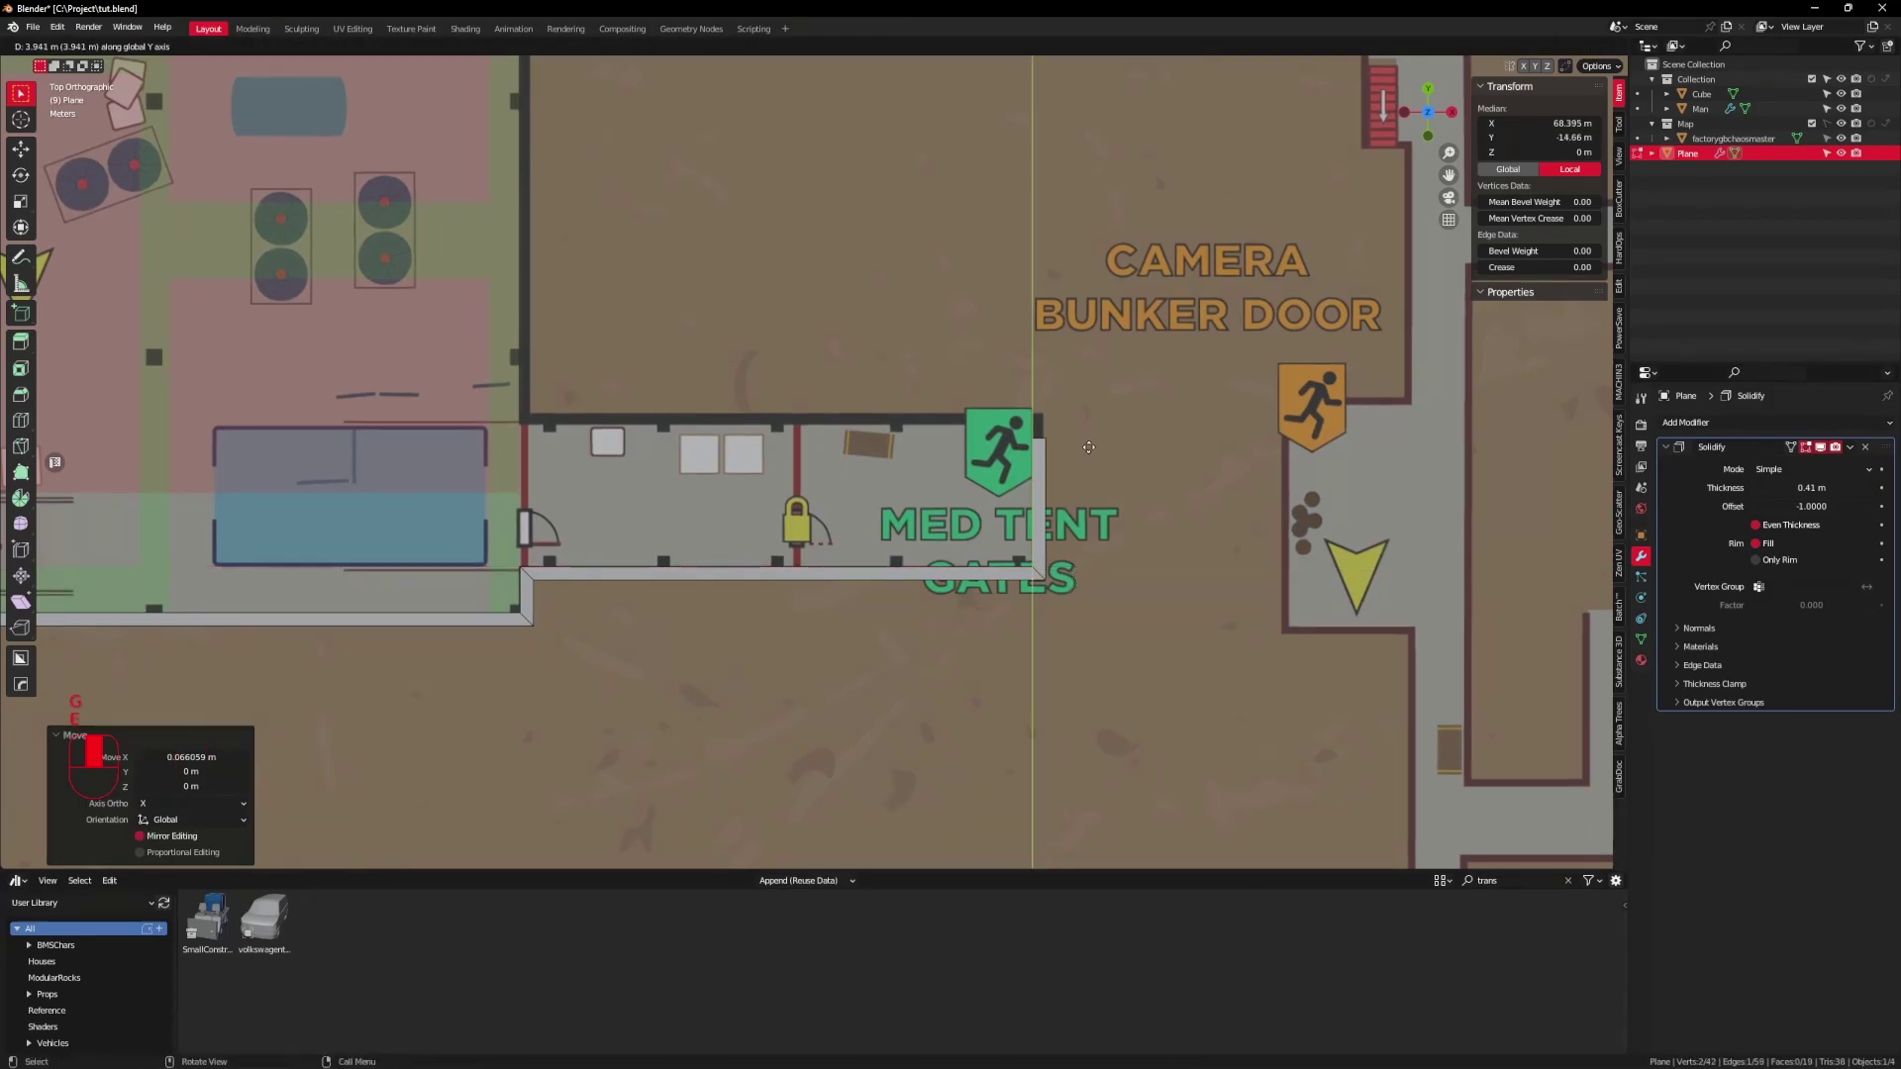
{"action": "left_click", "coordinate": [1087, 408]}
{"action": "key", "text": "e"}
{"action": "key", "text": "x"}
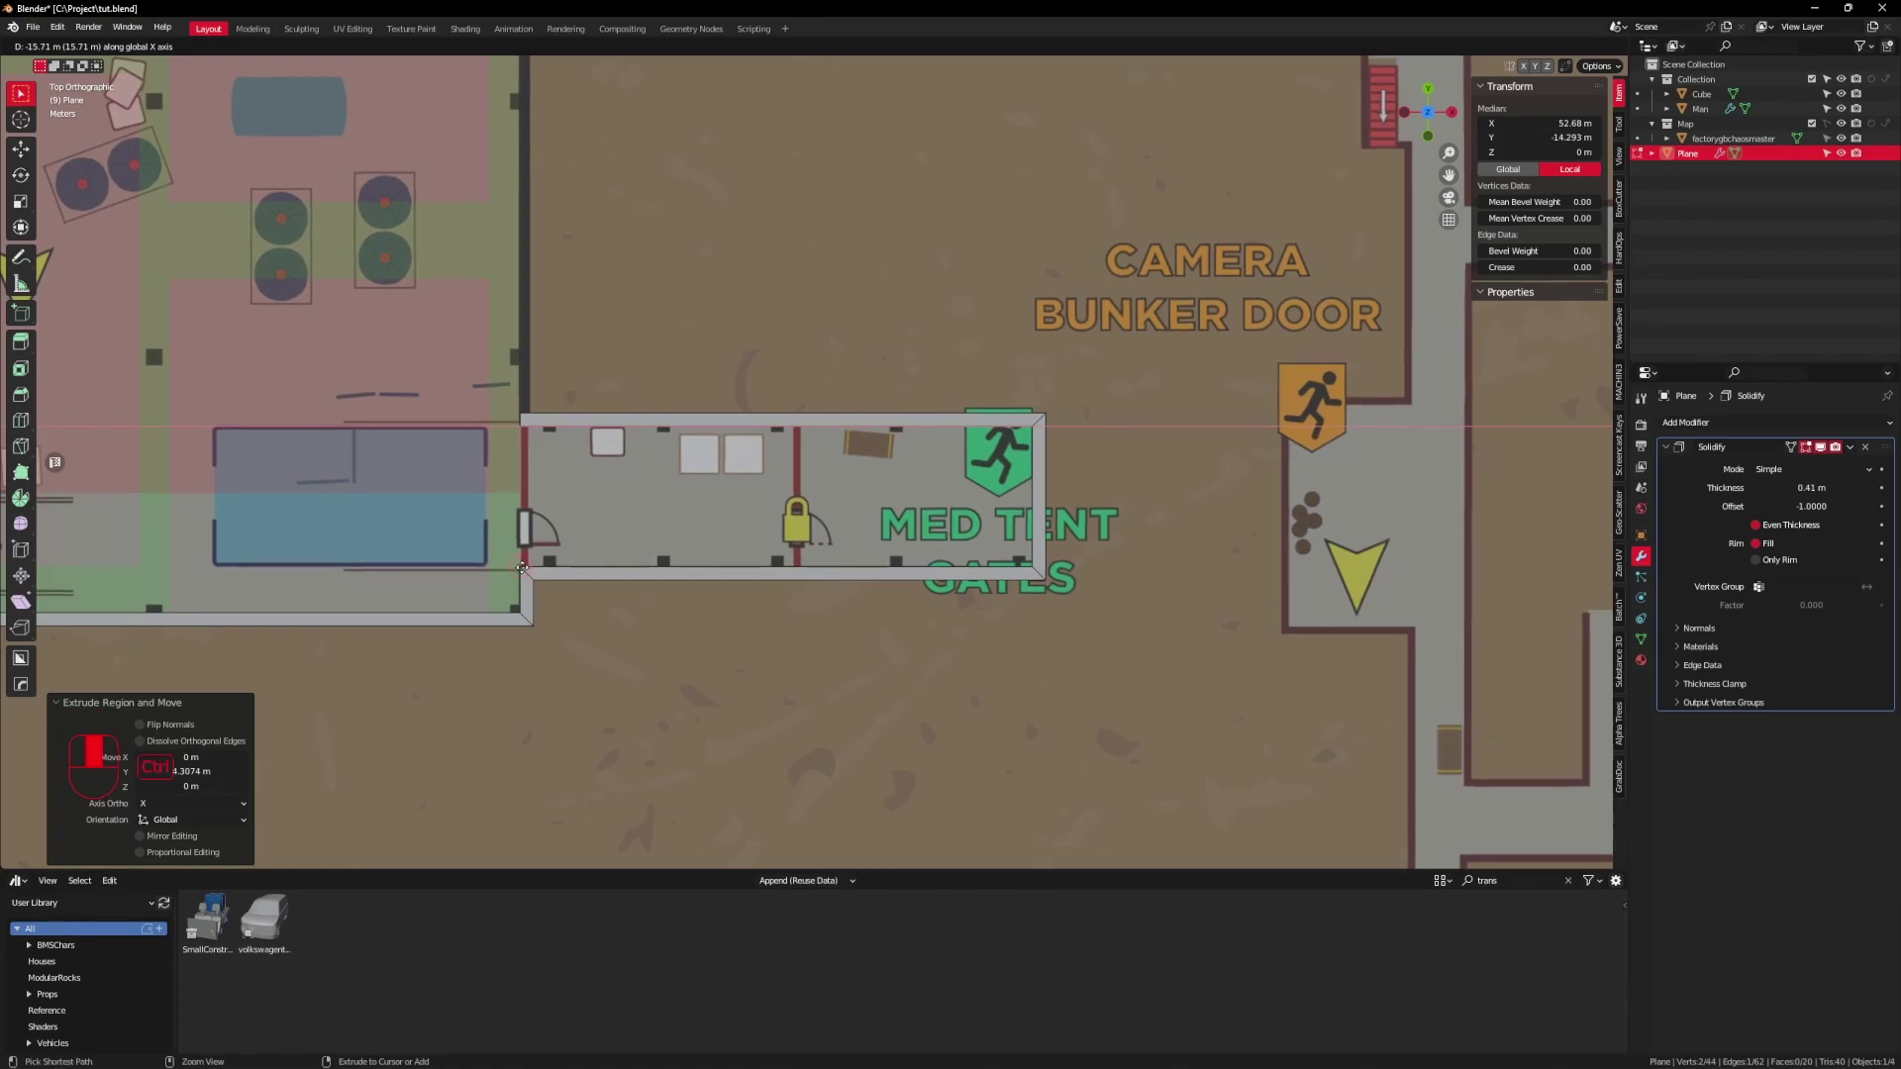
{"action": "left_click", "coordinate": [519, 570]}
Step: Extrude the building's side wall along Y and extend it to the next corner, about 23.3 m in total
{"action": "middle_click_drag", "start_coordinate": [524, 371], "coordinate": [752, 635], "text": "shift"}
{"action": "key", "text": "e"}
{"action": "key", "text": "y"}
{"action": "left_click", "coordinate": [750, 238]}
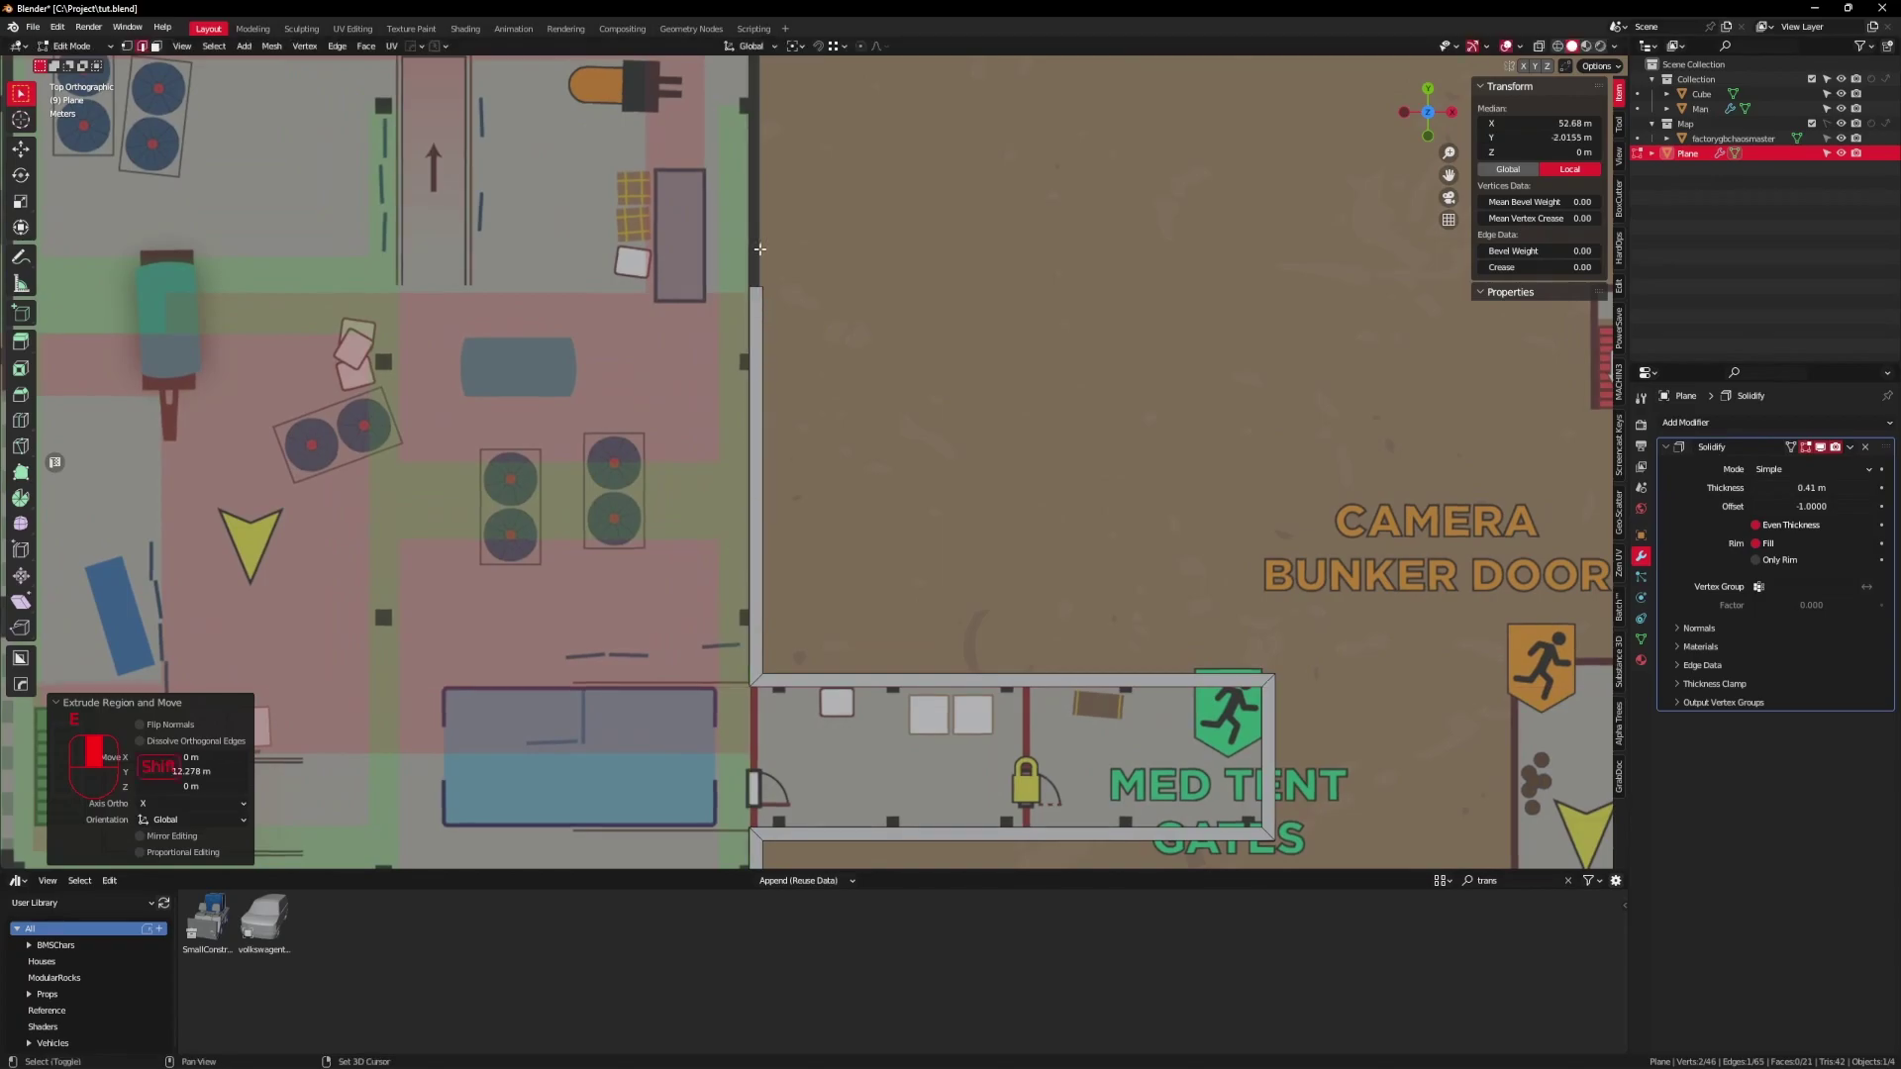
{"action": "middle_click_drag", "start_coordinate": [784, 171], "coordinate": [751, 631], "text": "shift"}
{"action": "key", "text": "g"}
{"action": "key", "text": "y"}
{"action": "left_click", "coordinate": [758, 275]}
Step: Extrude the wall edge about 3.5 m along X, then continue it along Y following the building outline on the map
{"action": "key", "text": "e"}
{"action": "middle_click", "coordinate": [792, 279]}
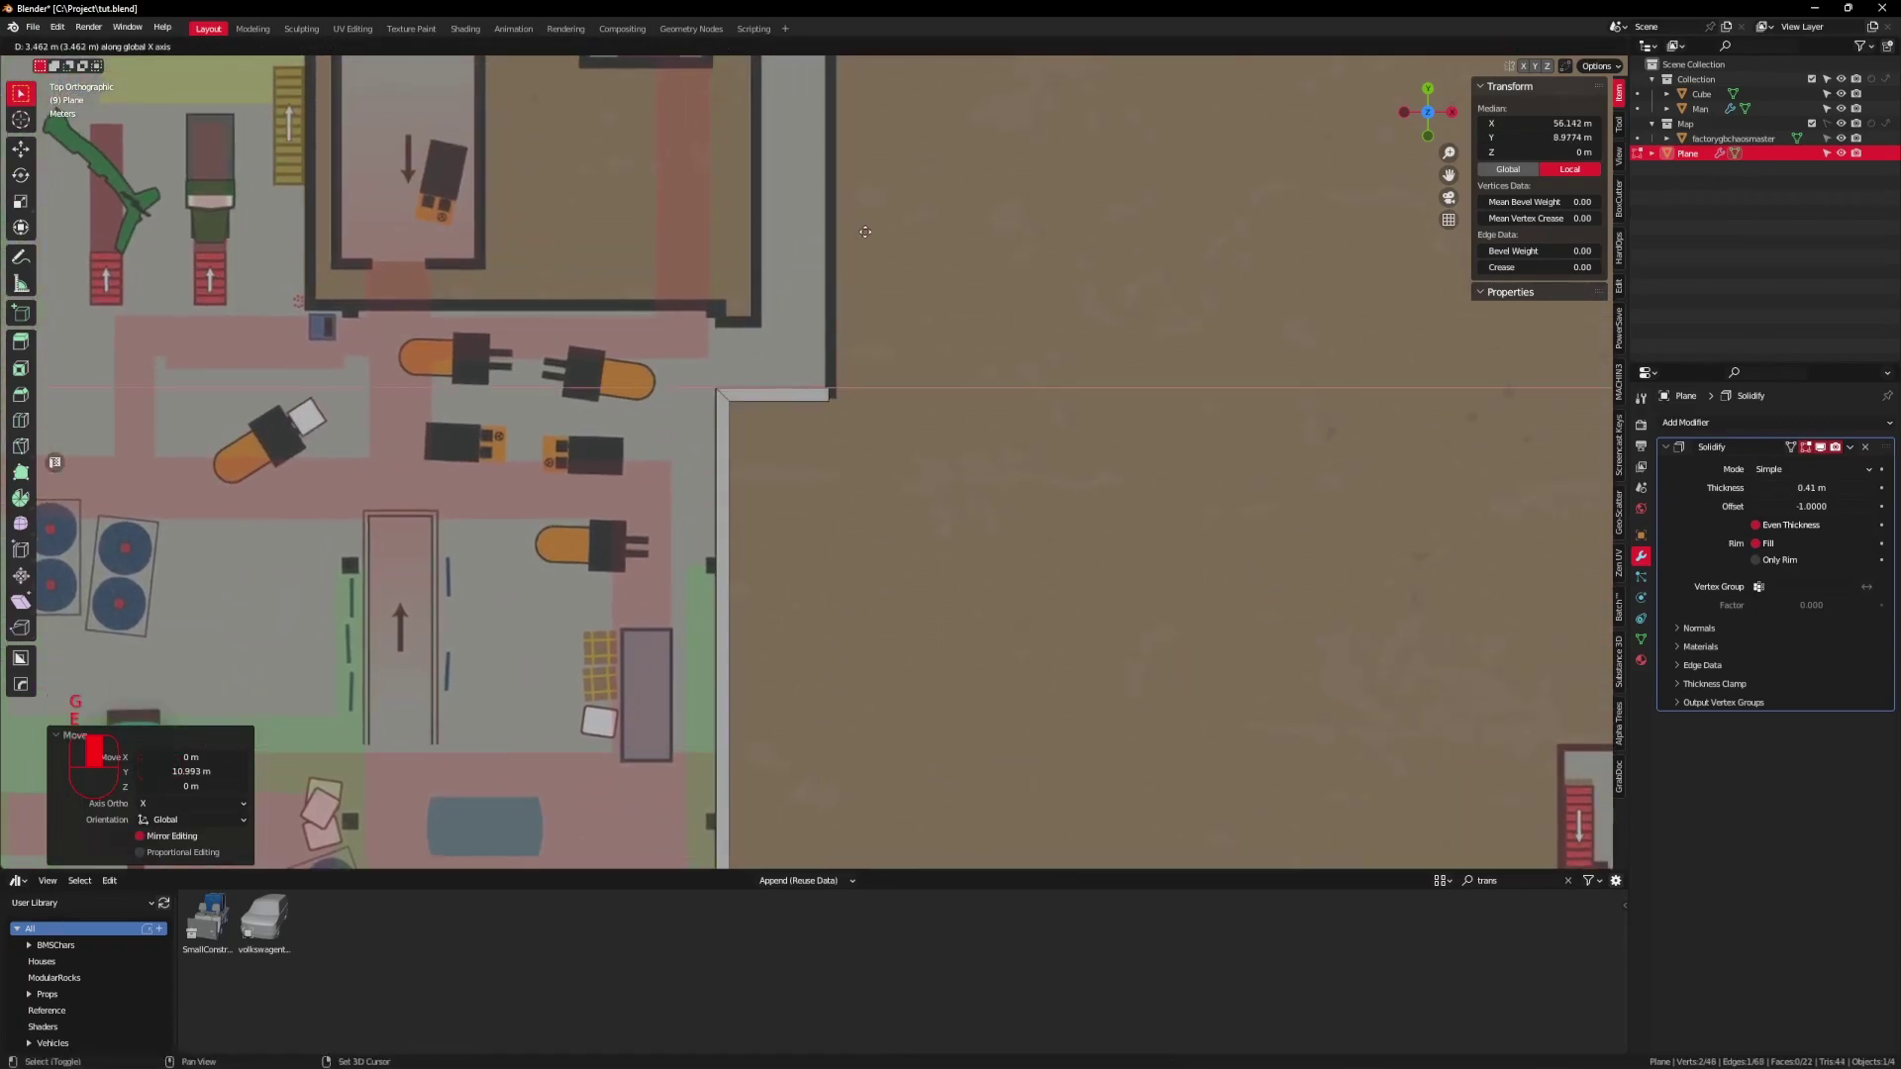
{"action": "left_click", "coordinate": [881, 295]}
{"action": "middle_click_drag", "start_coordinate": [915, 317], "coordinate": [950, 703], "text": "shift"}
{"action": "key", "text": "e"}
{"action": "middle_click", "coordinate": [960, 614]}
{"action": "left_click", "coordinate": [975, 297]}
{"action": "left_click", "coordinate": [798, 322]}
Step: Extrude the outer wall further along Y and out along X, following the next mapped exit corridor
{"action": "middle_click_drag", "start_coordinate": [798, 322], "coordinate": [827, 477], "text": "shift"}
{"action": "key", "text": "e"}
{"action": "left_click", "coordinate": [829, 268]}
{"action": "key", "text": "e"}
{"action": "left_click", "coordinate": [1207, 293]}
Step: Extrude that exit corridor's end wall along Y and its return wall along negative X
{"action": "middle_click_drag", "start_coordinate": [1207, 293], "coordinate": [1144, 411], "text": "shift"}
{"action": "key", "text": "e"}
{"action": "left_click", "coordinate": [1380, 180]}
{"action": "key", "text": "e"}
{"action": "left_click", "coordinate": [1097, 186]}
Step: Extrude the outer wall along the building's far edge in negative X and adjust its end edge to the mapped corner
{"action": "middle_click_drag", "start_coordinate": [1097, 186], "coordinate": [1086, 520], "text": "shift"}
{"action": "key", "text": "e"}
{"action": "left_click", "coordinate": [1086, 505]}
{"action": "key", "text": "e"}
{"action": "left_click", "coordinate": [619, 485]}
{"action": "key", "text": "g"}
{"action": "left_click", "coordinate": [809, 475]}
Step: Extrude the stepped corner along negative Y and the following wall section along negative X
{"action": "key", "text": "e"}
{"action": "left_click", "coordinate": [809, 551]}
{"action": "key", "text": "e"}
{"action": "left_click", "coordinate": [406, 551]}
Step: Extrude the wall about 3.35 m along negative Y and about 15.7 m along negative X, following the Gate 3 corridor
{"action": "middle_click_drag", "start_coordinate": [406, 552], "coordinate": [786, 464], "text": "shift"}
{"action": "key", "text": "e"}
{"action": "left_click", "coordinate": [788, 575]}
{"action": "key", "text": "e"}
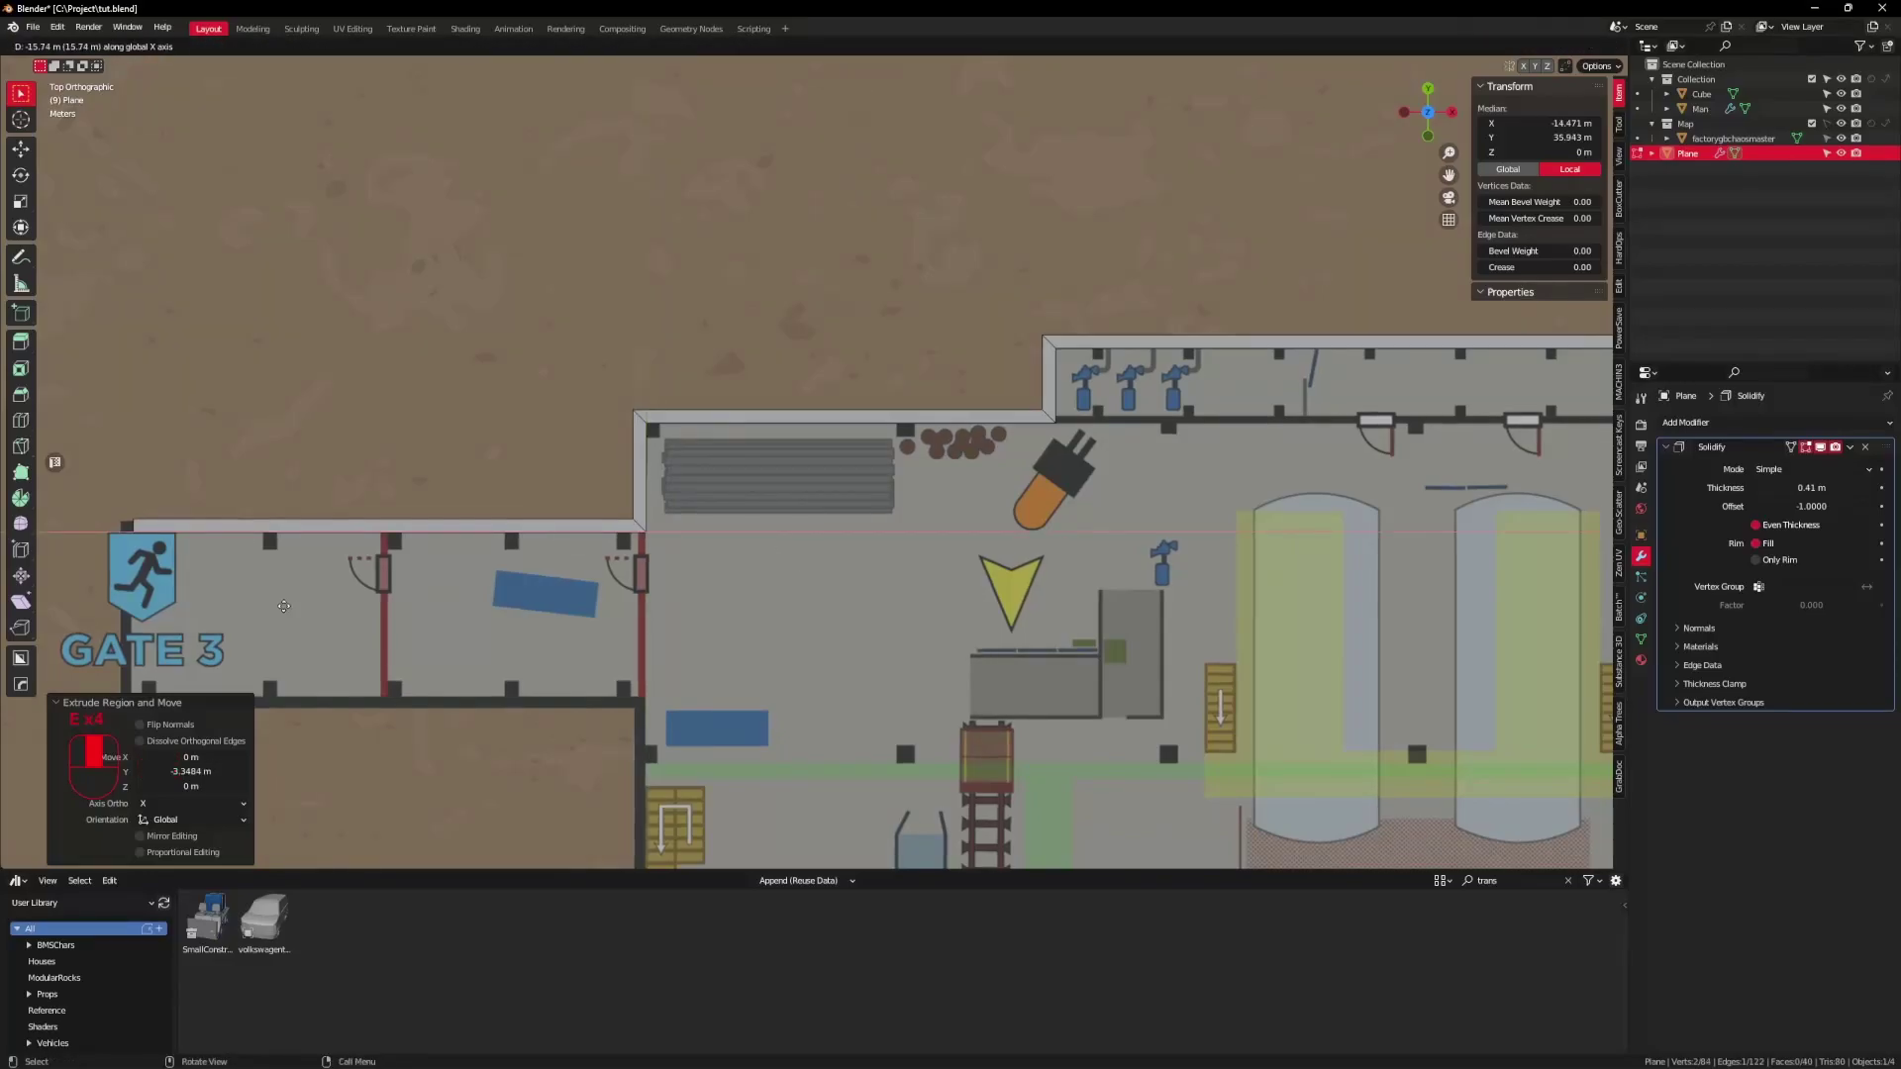
{"action": "left_click", "coordinate": [277, 572]}
Step: Extrude the Gate 3 corridor's end wall along Y and its return wall back along X to the building
{"action": "middle_click_drag", "start_coordinate": [277, 572], "coordinate": [666, 369], "text": "shift"}
{"action": "key", "text": "e"}
{"action": "left_click", "coordinate": [811, 531]}
{"action": "key", "text": "e"}
{"action": "left_click", "coordinate": [1321, 508]}
Step: Adjust the wall's end edge beyond the Gate 3 corridor and extrude the next sections along the mapped outline
{"action": "middle_click_drag", "start_coordinate": [1045, 325], "coordinate": [1058, 301], "text": "shift"}
{"action": "key", "text": "g"}
{"action": "left_click", "coordinate": [1057, 362]}
{"action": "key", "text": "e"}
{"action": "left_click", "coordinate": [1044, 375]}
{"action": "key", "text": "e"}
{"action": "left_click", "coordinate": [1045, 446]}
Step: Extrude the last stepped sections toward the starting wall, ending with a short section along X beside the stairs
{"action": "key", "text": "e"}
{"action": "left_click", "coordinate": [931, 528]}
{"action": "key", "text": "e"}
{"action": "left_click", "coordinate": [932, 633]}
{"action": "key", "text": "e"}
{"action": "left_click", "coordinate": [993, 636]}
{"action": "middle_click_drag", "start_coordinate": [993, 636], "coordinate": [842, 317], "text": "shift"}
{"action": "key", "text": "e"}
{"action": "left_click", "coordinate": [1018, 743]}
{"action": "left_click", "coordinate": [993, 437]}
{"action": "key", "text": "ctrl+z"}
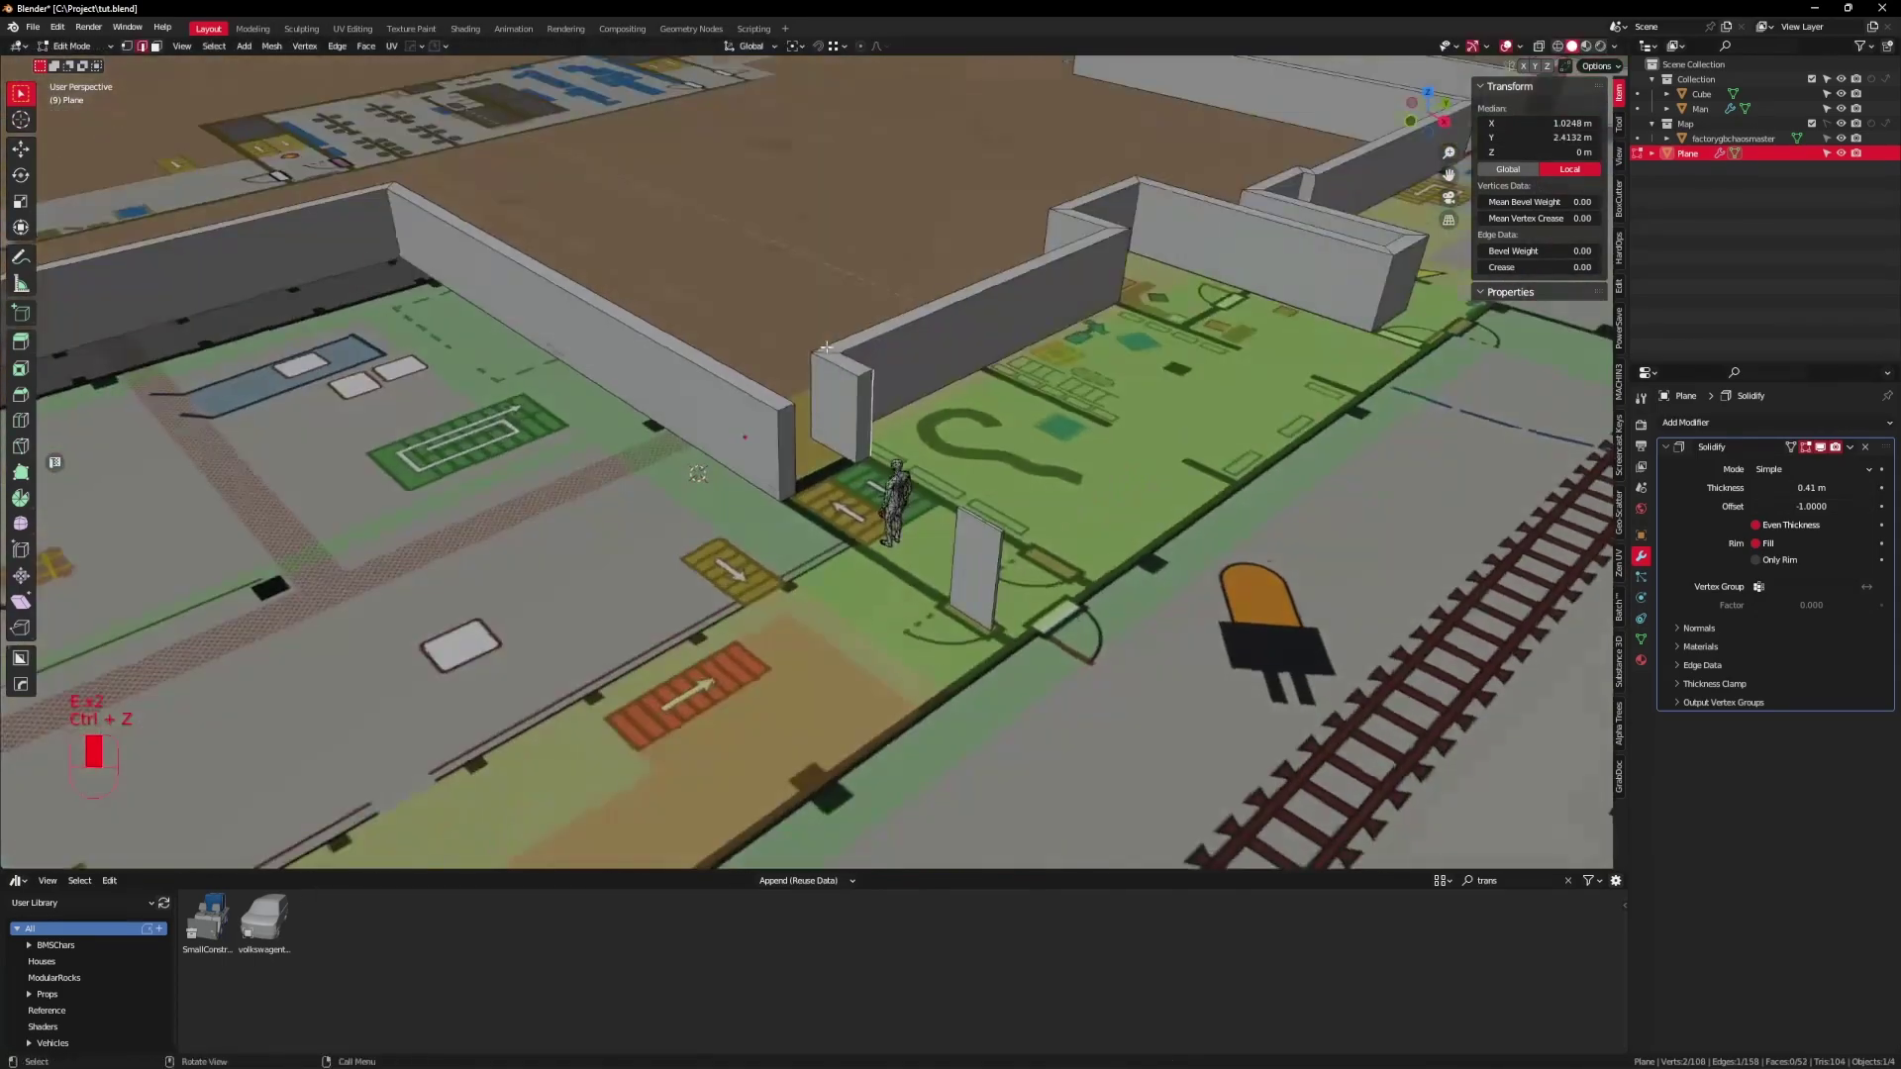
{"action": "scroll", "coordinate": [792, 445], "scroll_direction": "down", "scroll_amount": 5}
{"action": "scroll", "coordinate": [792, 450], "scroll_direction": "up", "scroll_amount": 3}
{"action": "middle_click_drag", "start_coordinate": [841, 446], "coordinate": [944, 440]}
{"action": "key", "text": "g"}
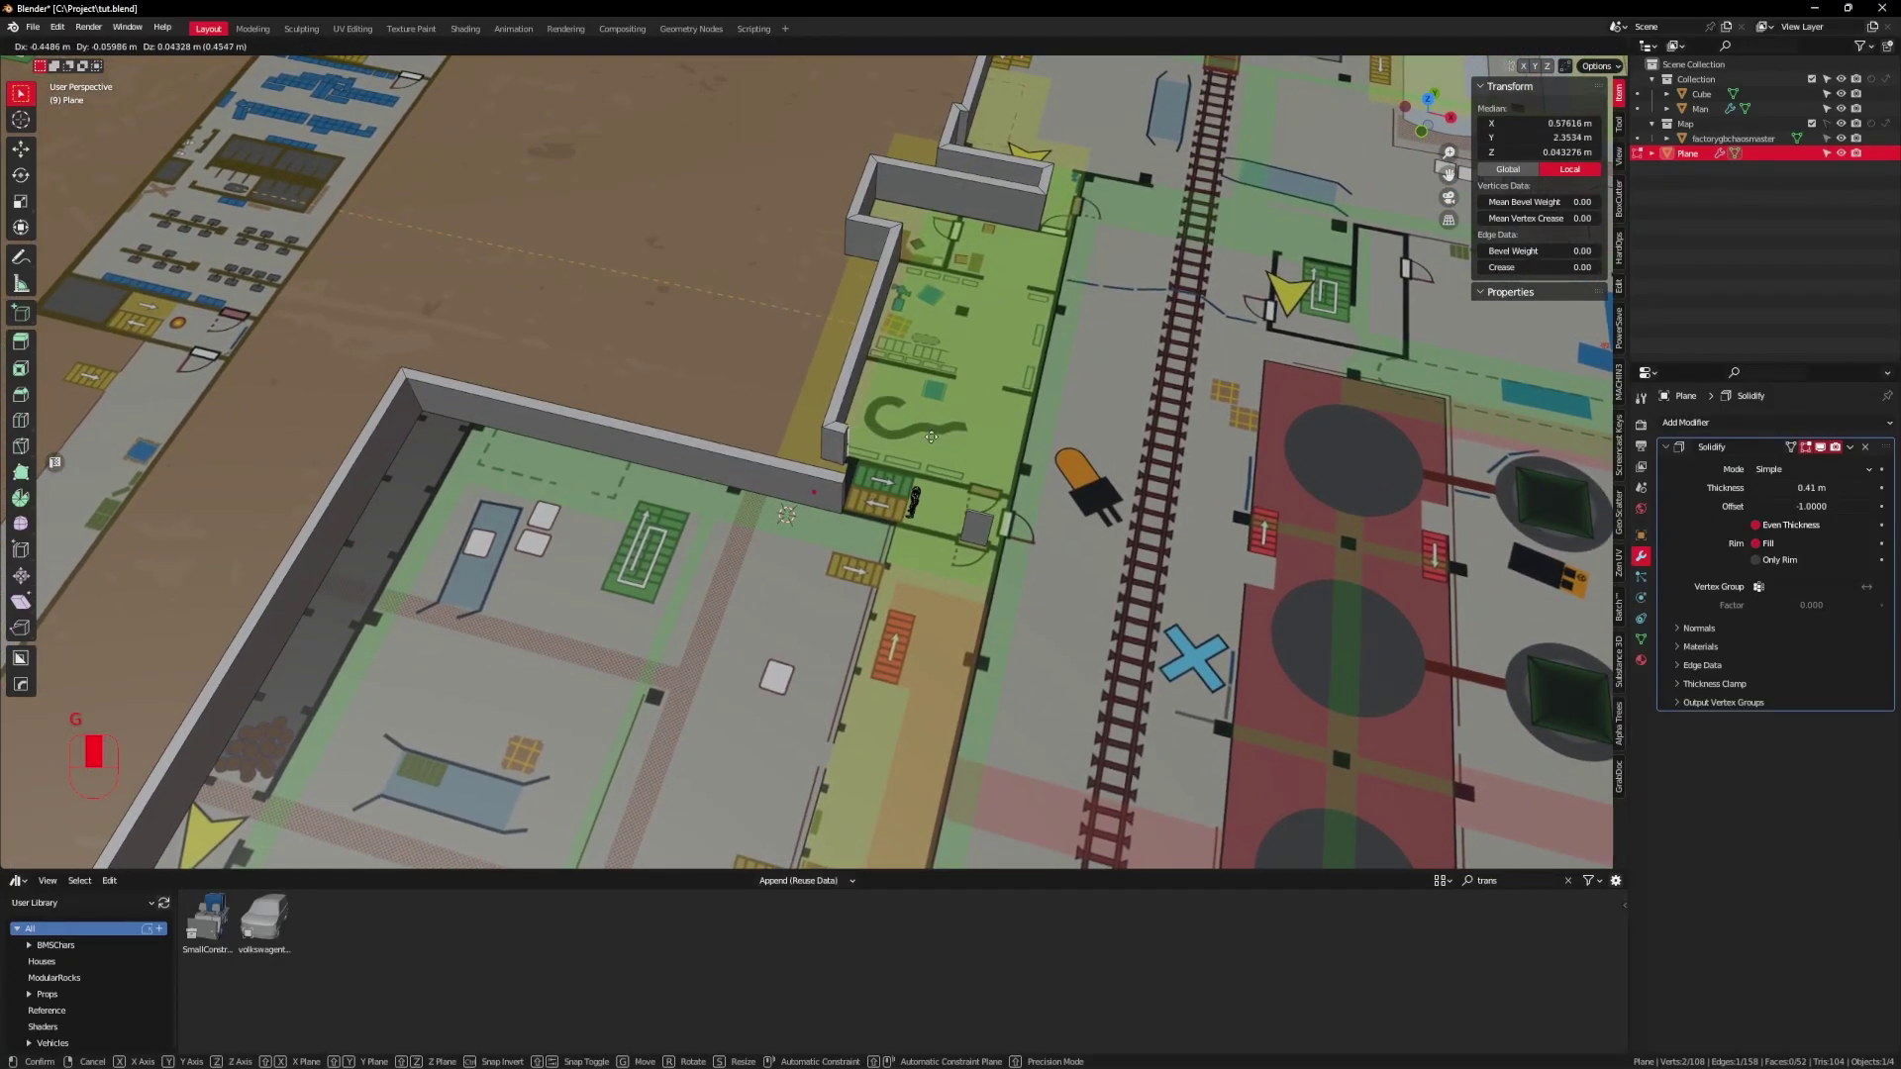
{"action": "key", "text": "y"}
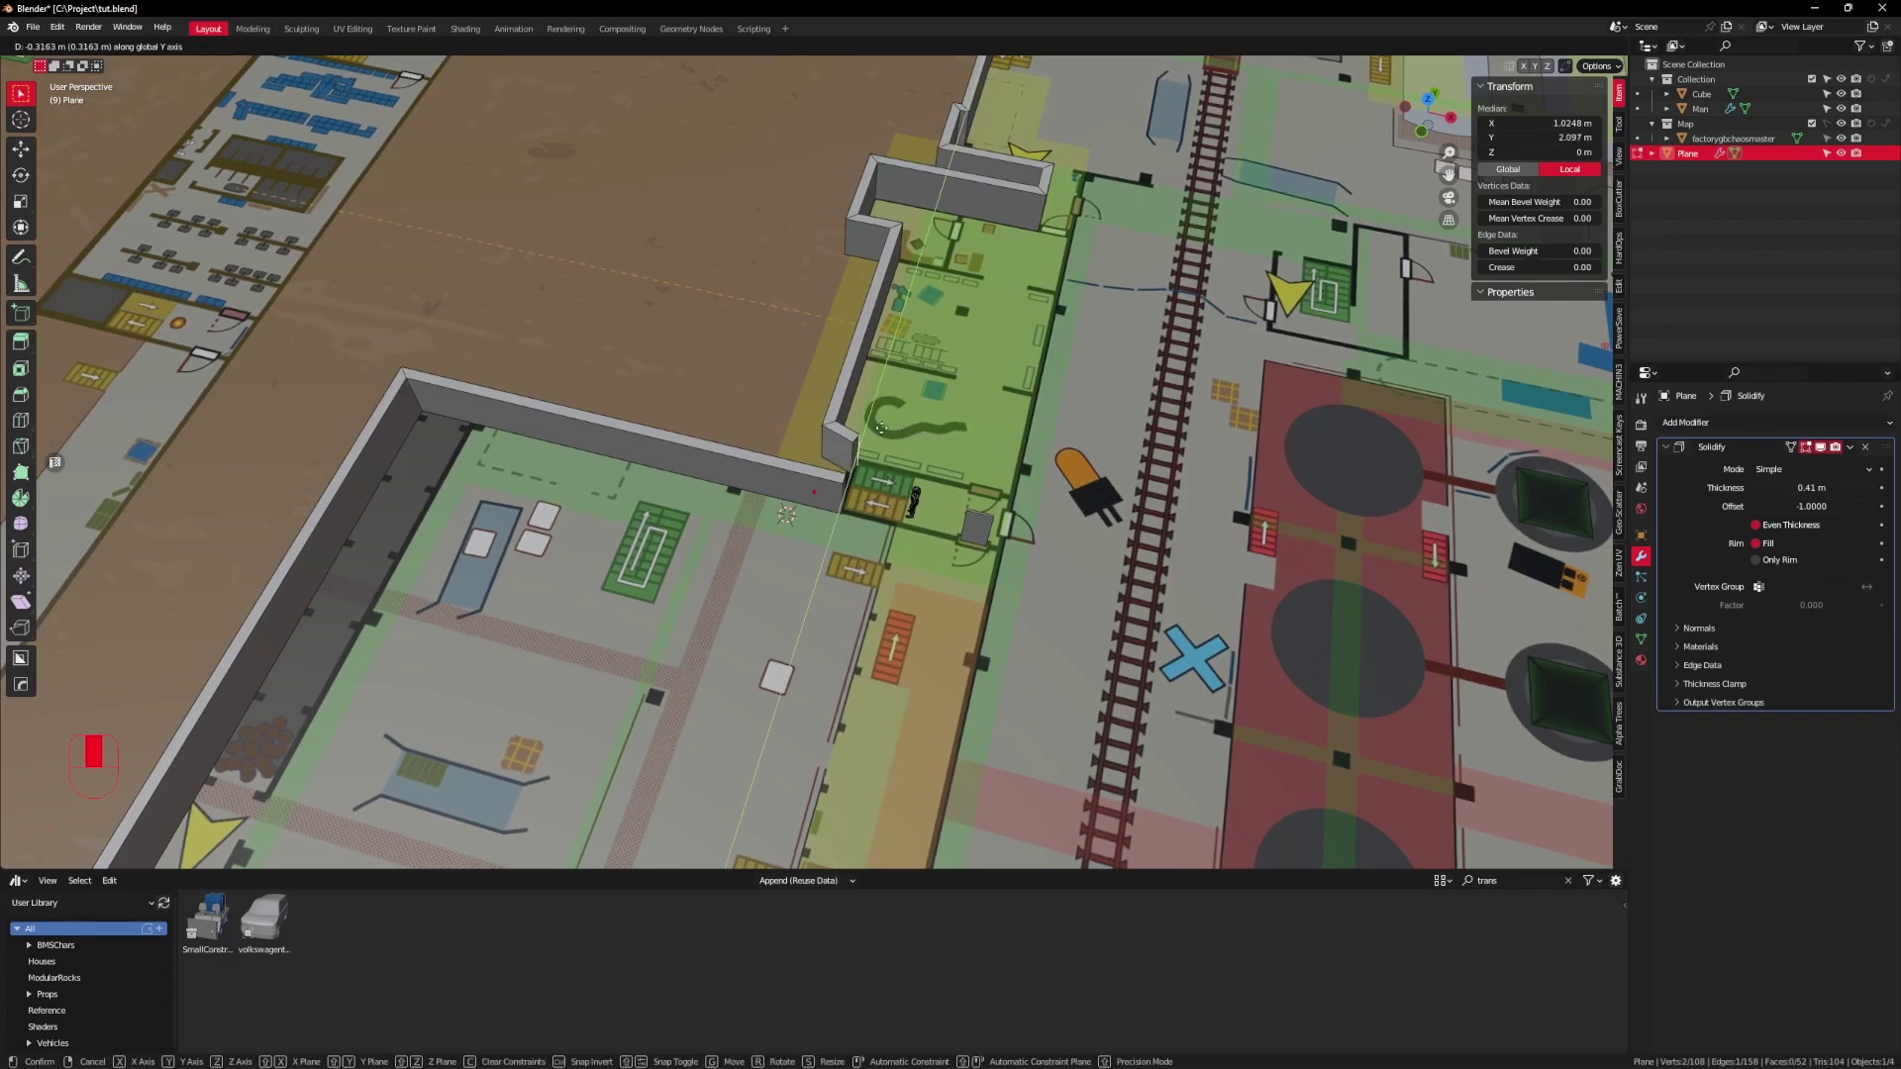
{"action": "right_click", "coordinate": [889, 430]}
Step: Move the last wall edge along X and snap it into line with the end of the starting wall
{"action": "middle_click_drag", "start_coordinate": [889, 432], "coordinate": [916, 444]}
{"action": "scroll", "coordinate": [906, 446], "scroll_direction": "up", "scroll_amount": 1}
{"action": "key", "text": "g"}
{"action": "middle_click", "coordinate": [897, 450]}
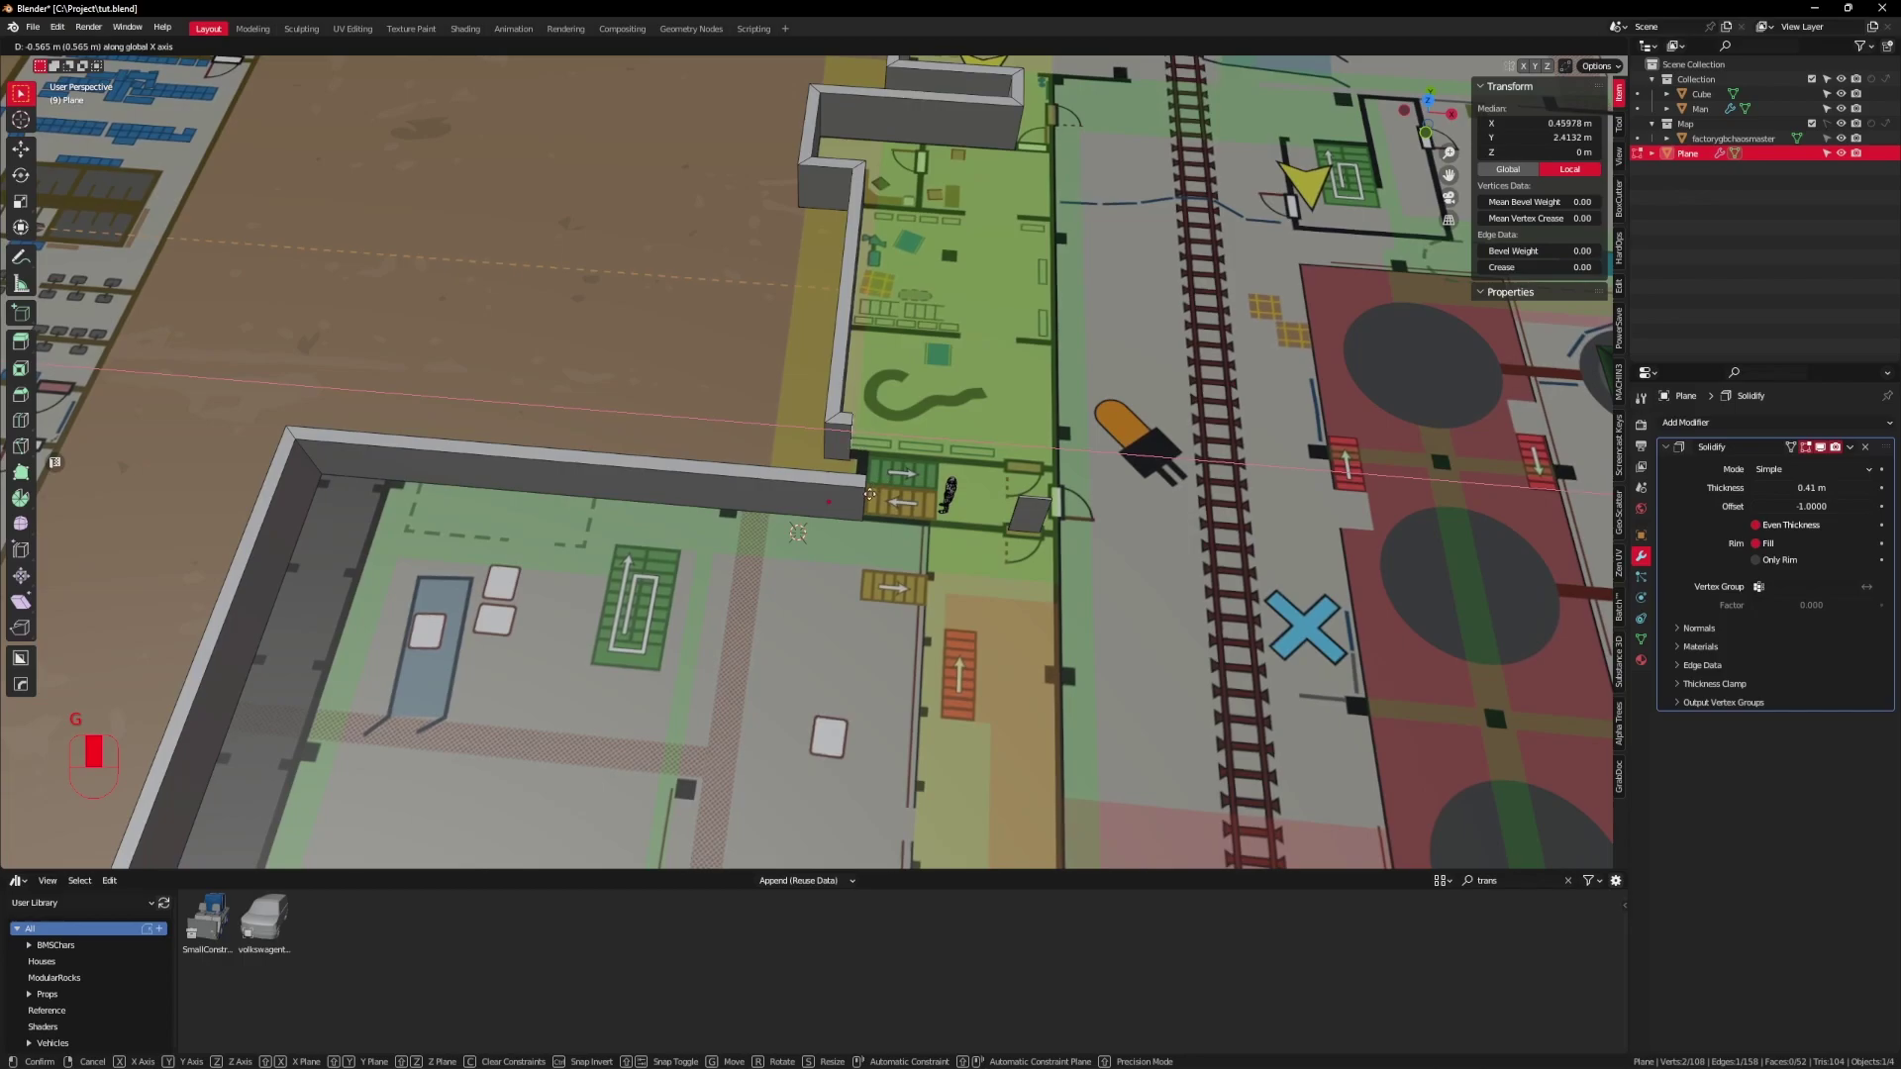
{"action": "key", "text": "ctrl"}
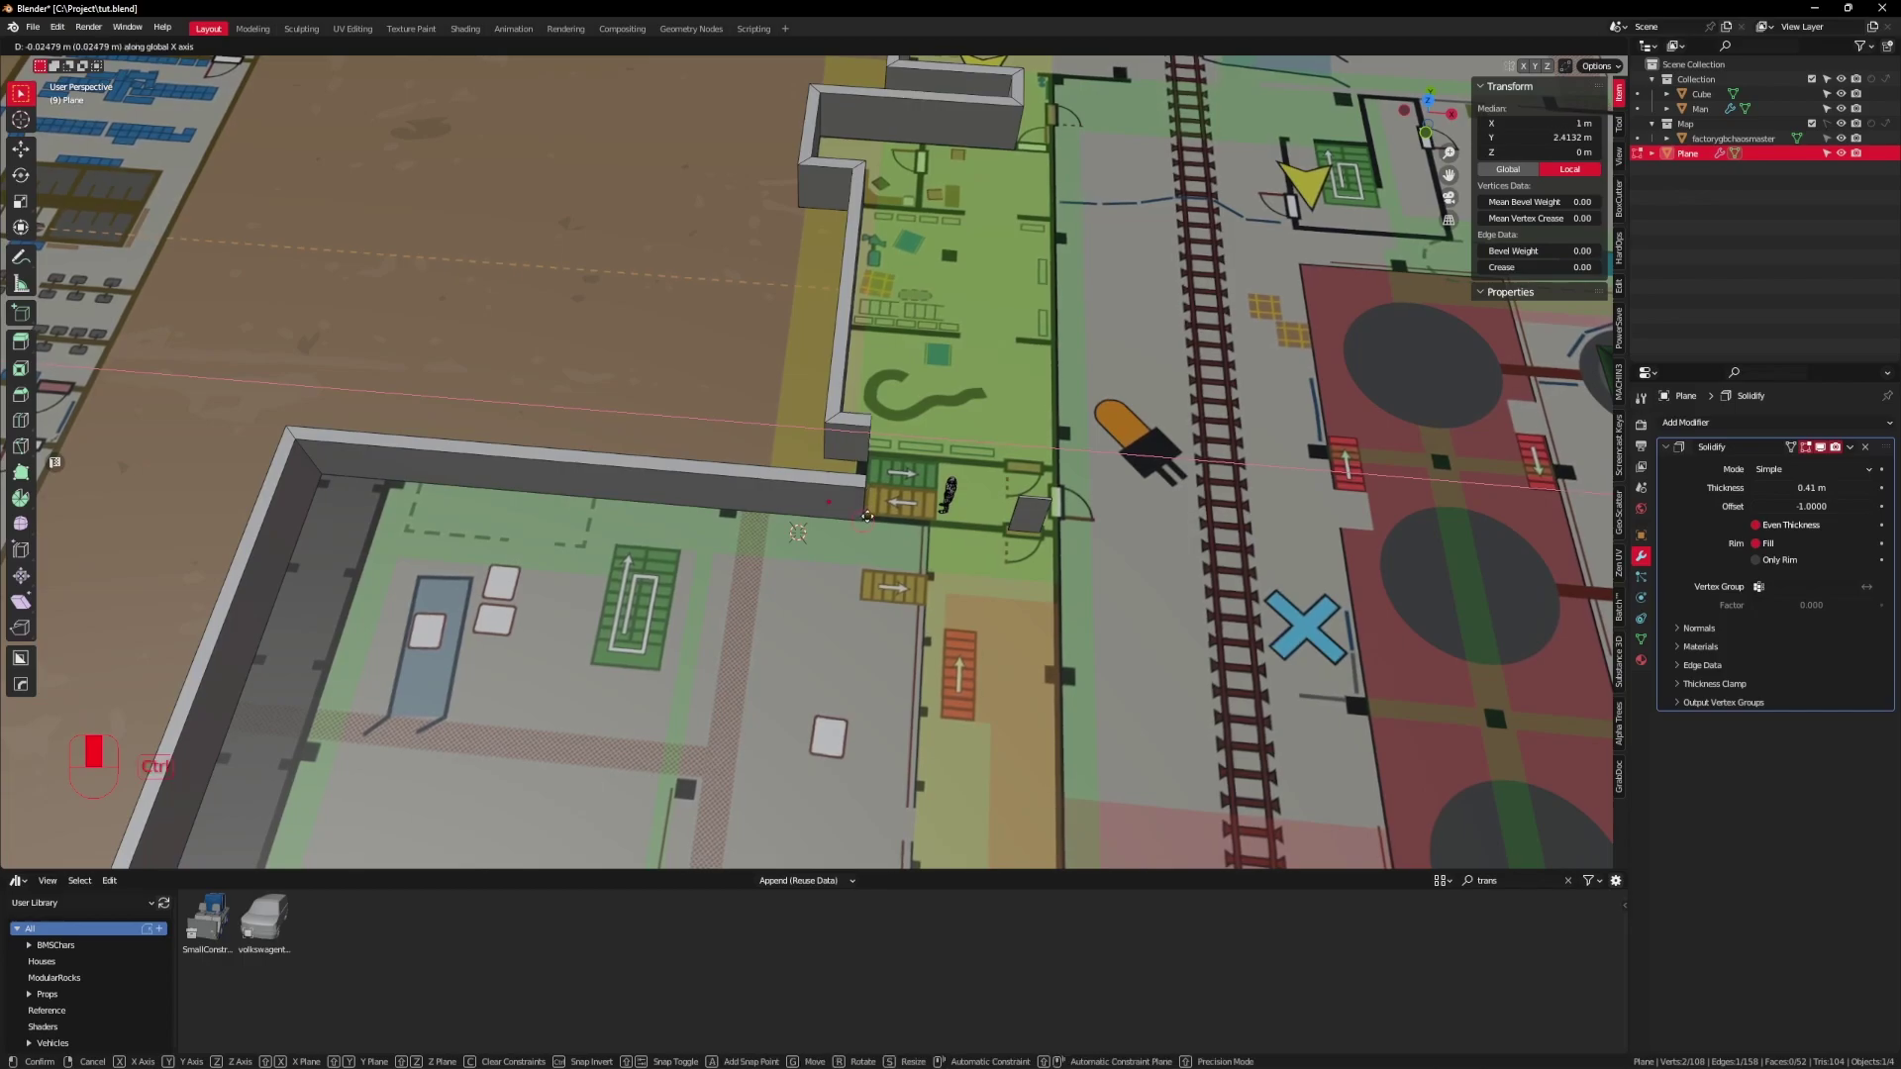
{"action": "left_click", "coordinate": [867, 516]}
Step: Select the facing end edges of the last and starting walls and fill the gap between them with a face
{"action": "middle_click_drag", "start_coordinate": [867, 515], "coordinate": [884, 447]}
{"action": "left_click", "coordinate": [764, 470], "text": "shift"}
{"action": "key", "text": "2"}
{"action": "key", "text": "f"}
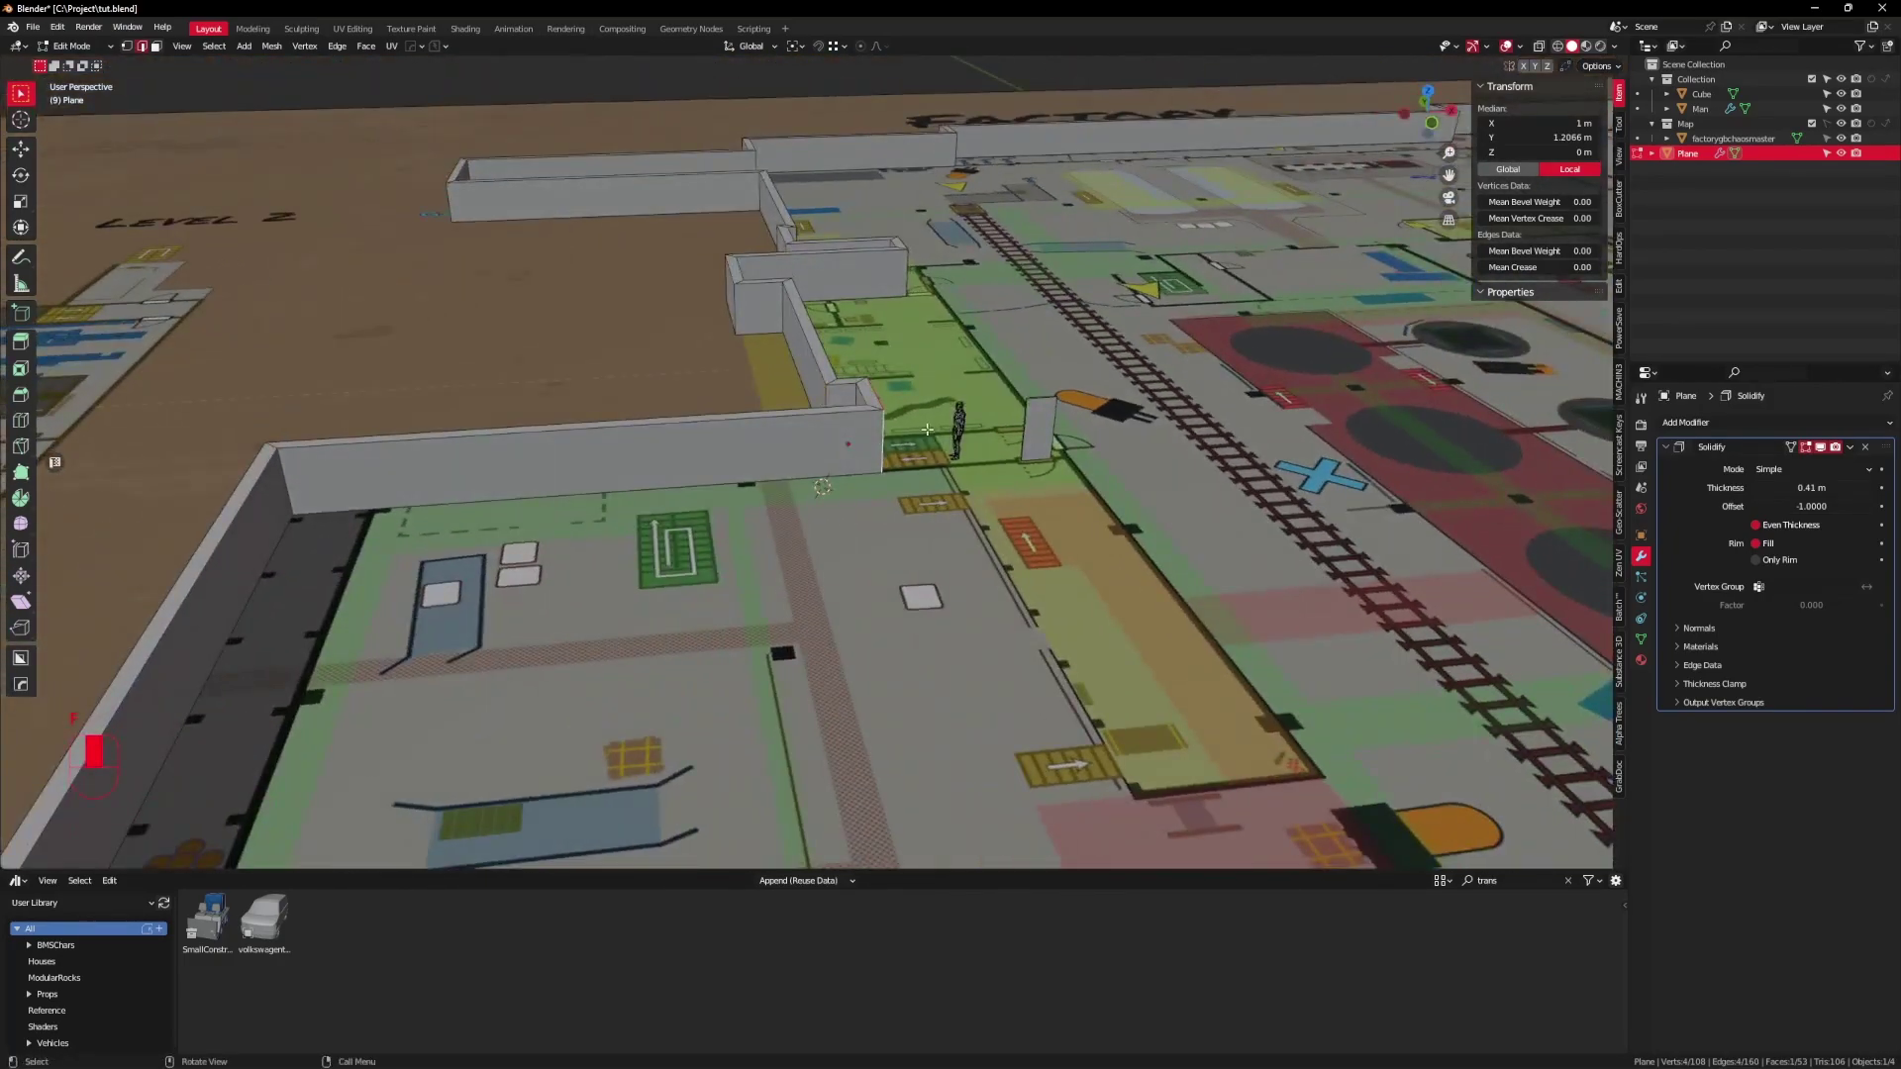
{"action": "scroll", "coordinate": [892, 423], "scroll_direction": "down", "scroll_amount": 5}
Step: Return to Object Mode and apply the outer wall's scale
{"action": "key", "text": "Tab"}
{"action": "middle_click_drag", "start_coordinate": [892, 424], "coordinate": [1060, 440]}
{"action": "key", "text": "ctrl+a"}
{"action": "left_click", "coordinate": [975, 498]}
{"action": "mouse_move", "coordinate": [1059, 441]}
{"action": "middle_mouse_down", "text": "shift"}
{"action": "mouse_move", "coordinate": [968, 402]}
{"action": "mouse_move", "coordinate": [1024, 436]}
{"action": "middle_mouse_up", "text": "shift"}
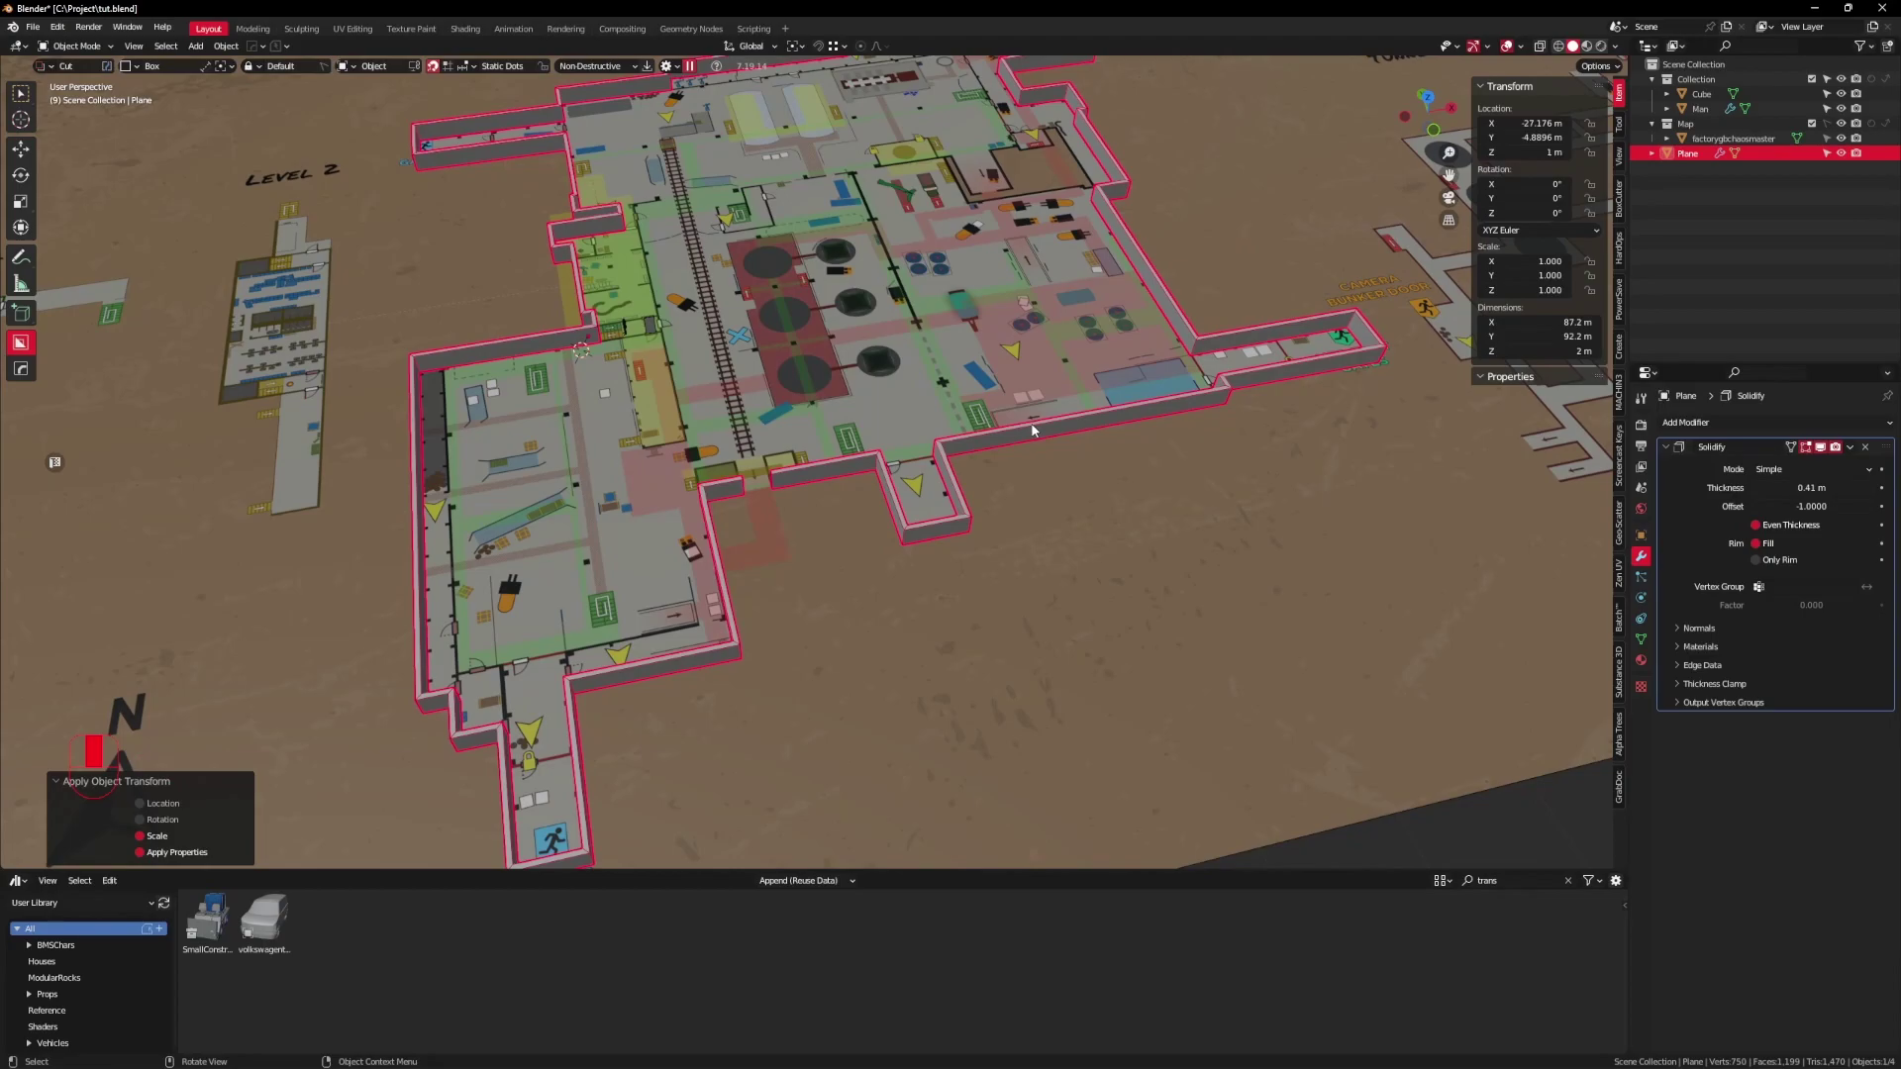
{"action": "scroll", "coordinate": [817, 472], "scroll_direction": "down", "scroll_amount": 5}
{"action": "scroll", "coordinate": [840, 438], "scroll_direction": "up", "scroll_amount": 5}
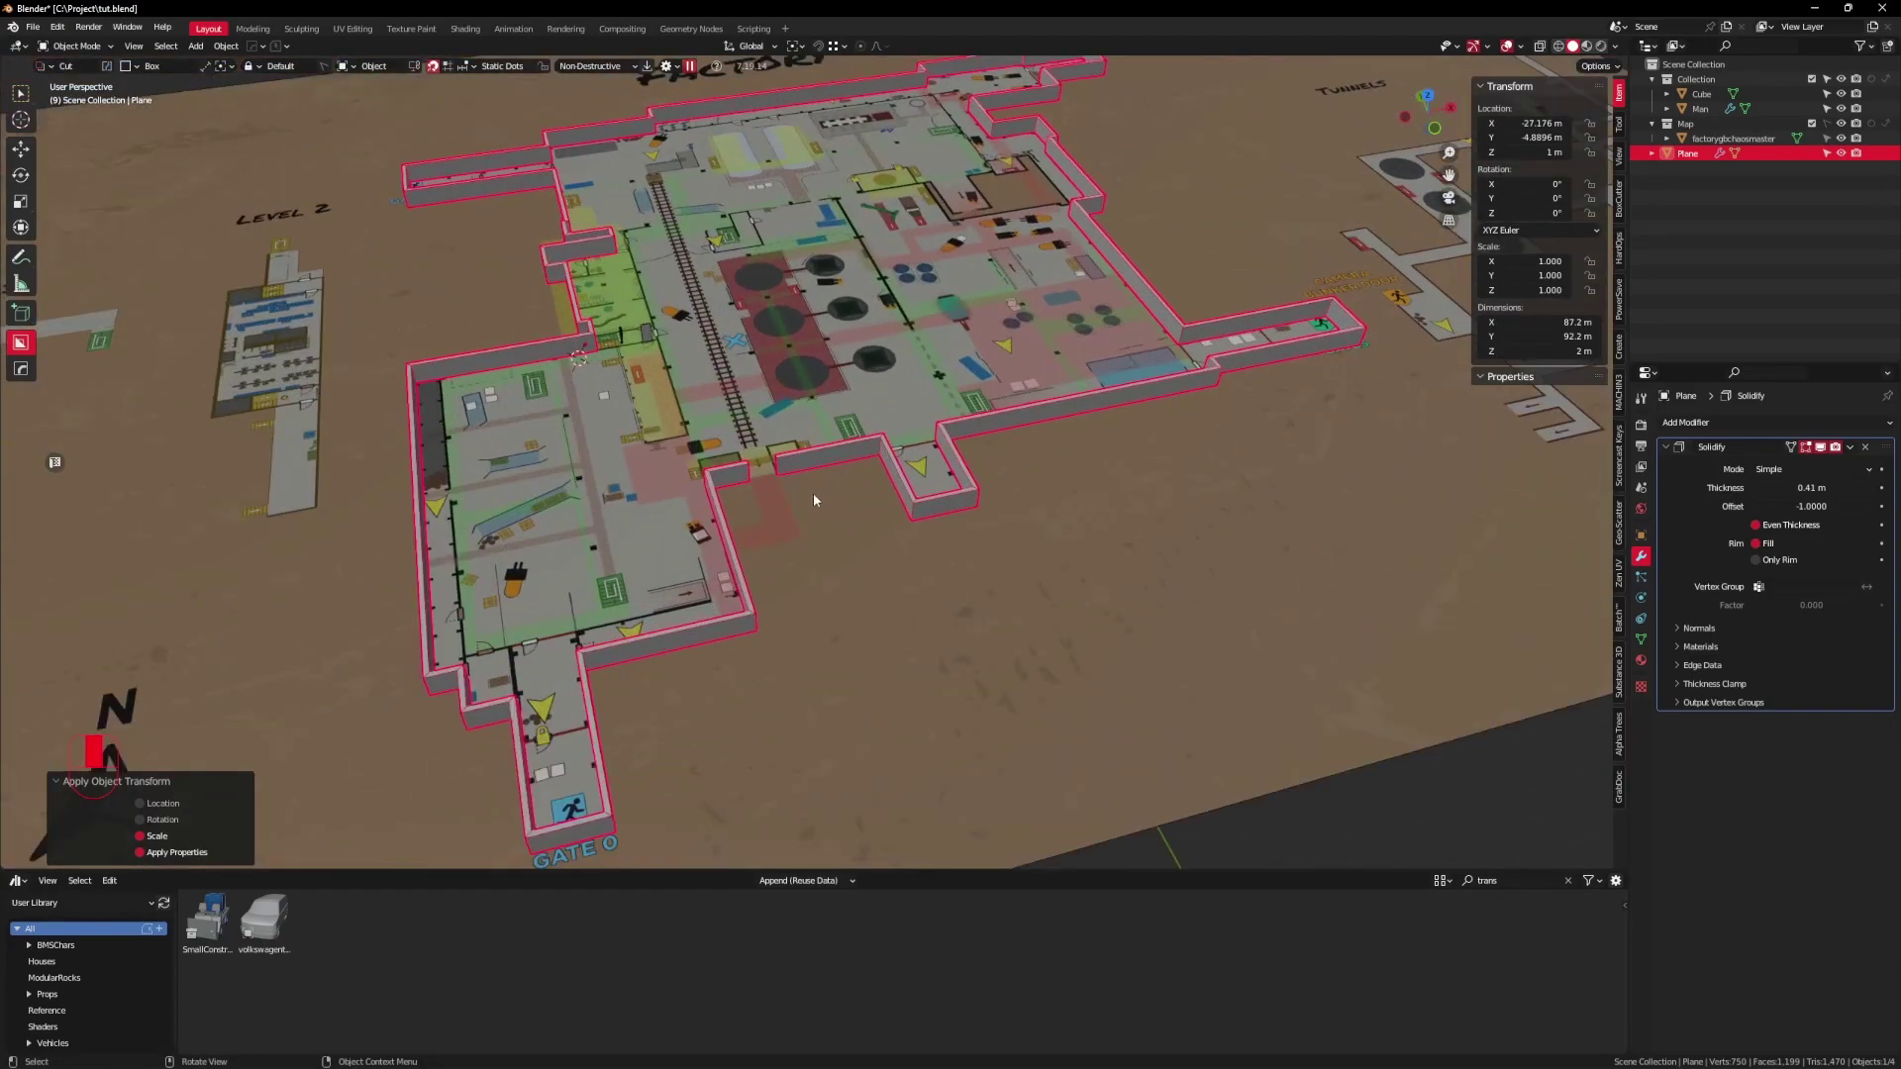
Step: Try stretching the outer wall to a height of 6 m about its current origin
{"action": "middle_click_drag", "start_coordinate": [821, 499], "coordinate": [683, 508]}
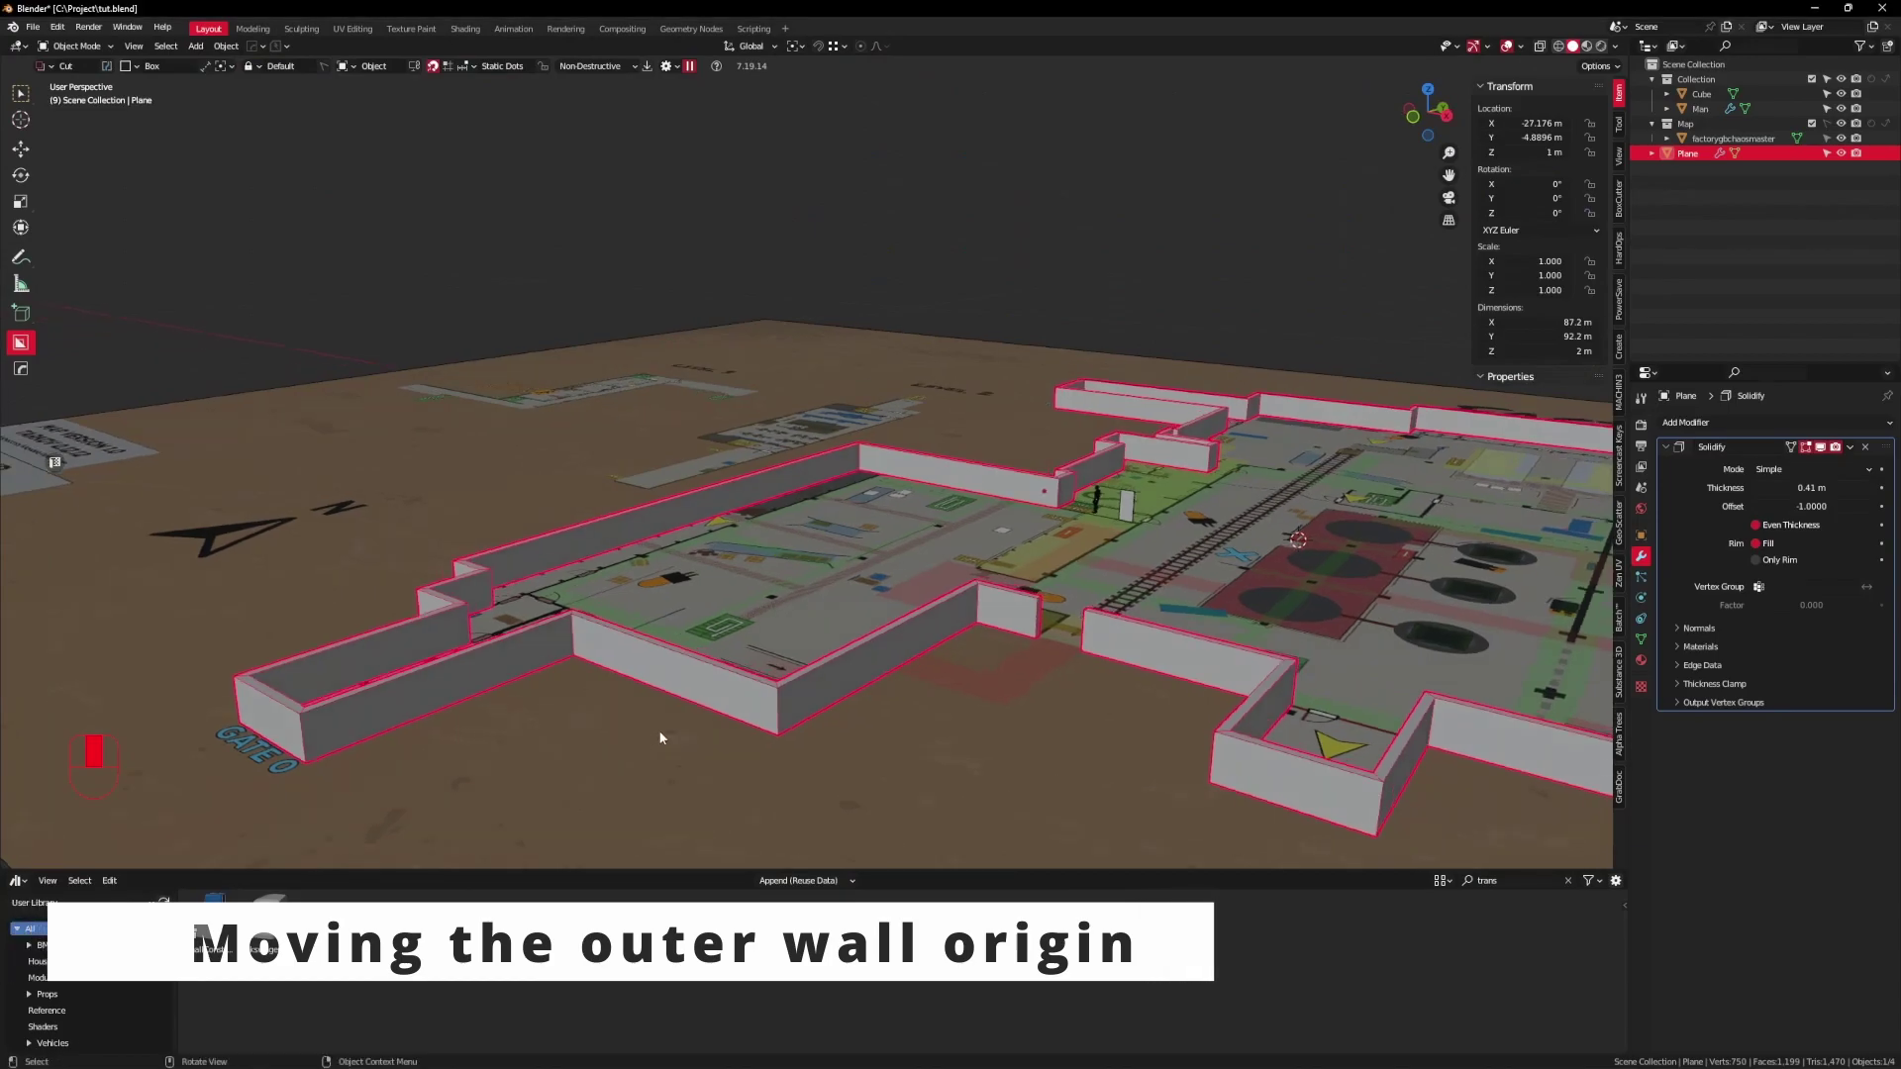
{"action": "middle_click_drag", "start_coordinate": [773, 691], "coordinate": [782, 711]}
{"action": "middle_click_drag", "start_coordinate": [1019, 723], "coordinate": [1014, 644]}
{"action": "middle_click_drag", "start_coordinate": [964, 511], "coordinate": [1178, 553]}
{"action": "scroll", "coordinate": [1018, 612], "scroll_direction": "up", "scroll_amount": 3}
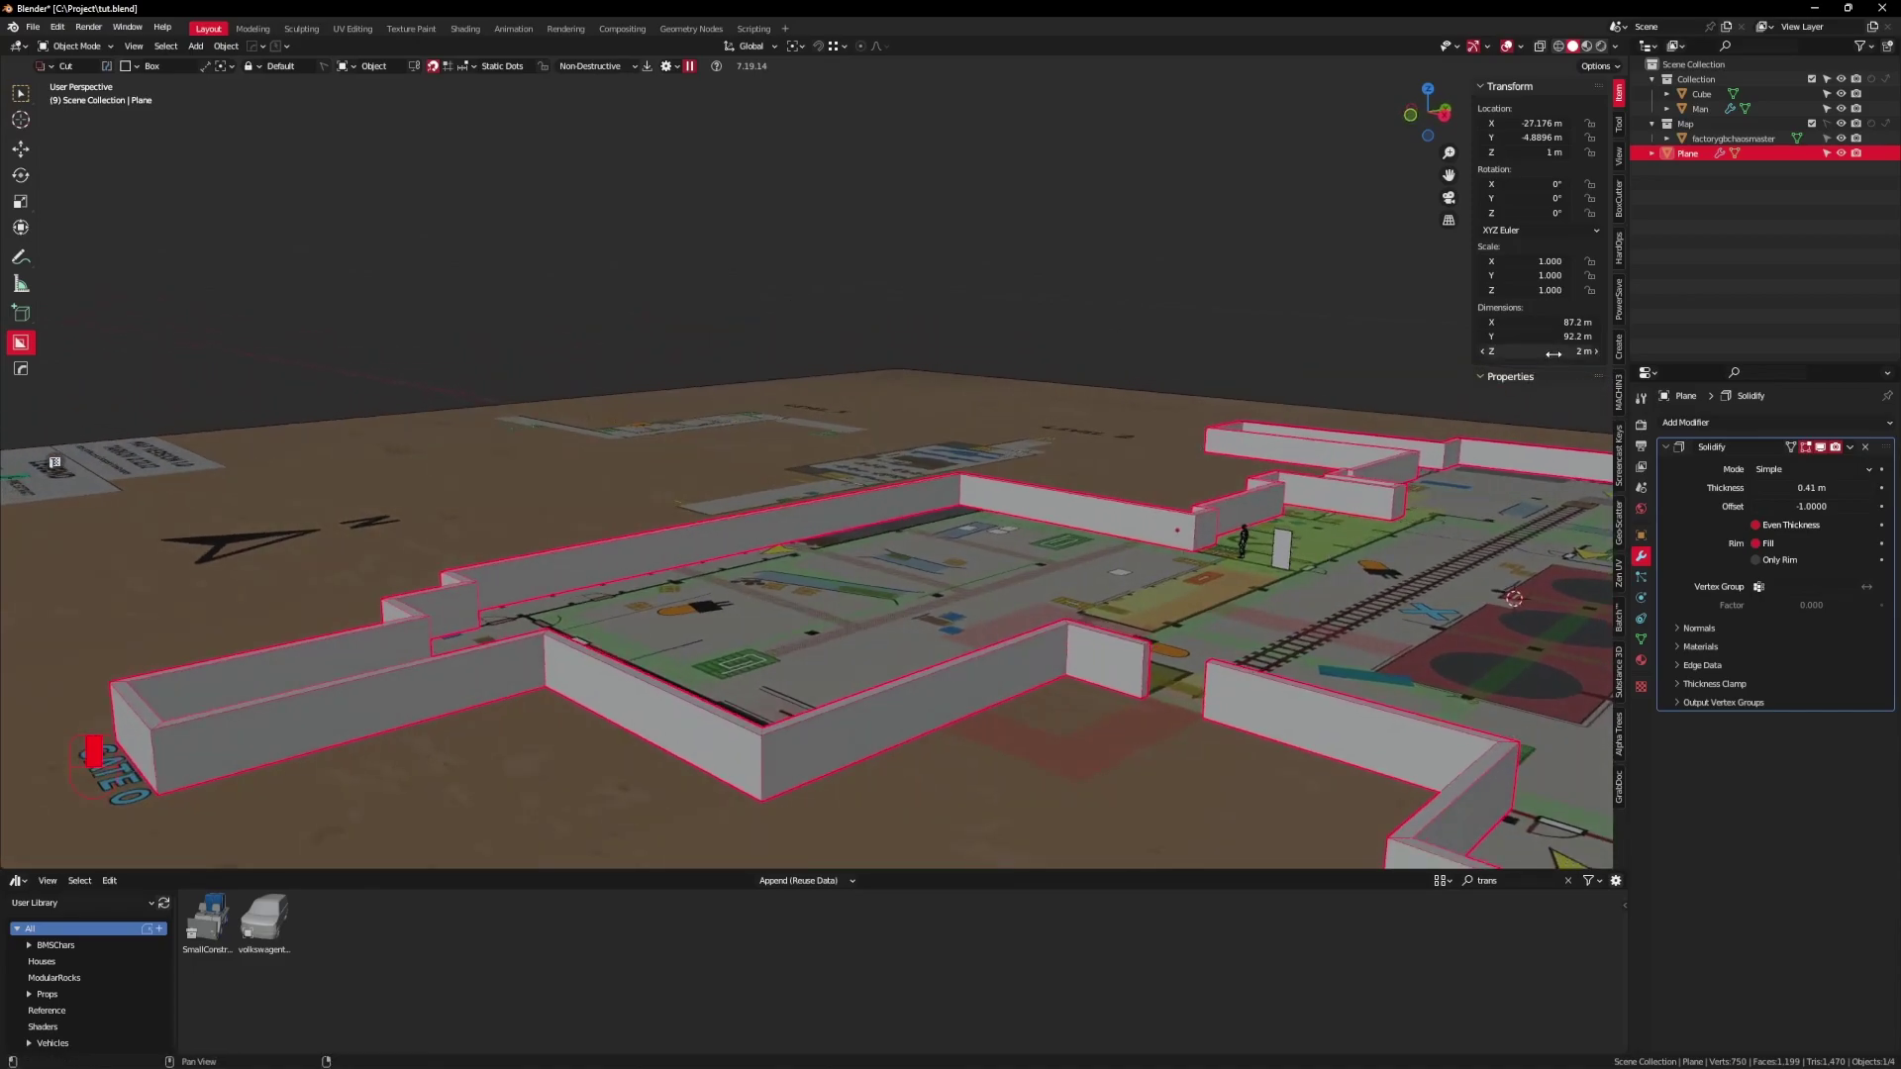
{"action": "left_click_drag", "start_coordinate": [1546, 352], "coordinate": [1679, 351]}
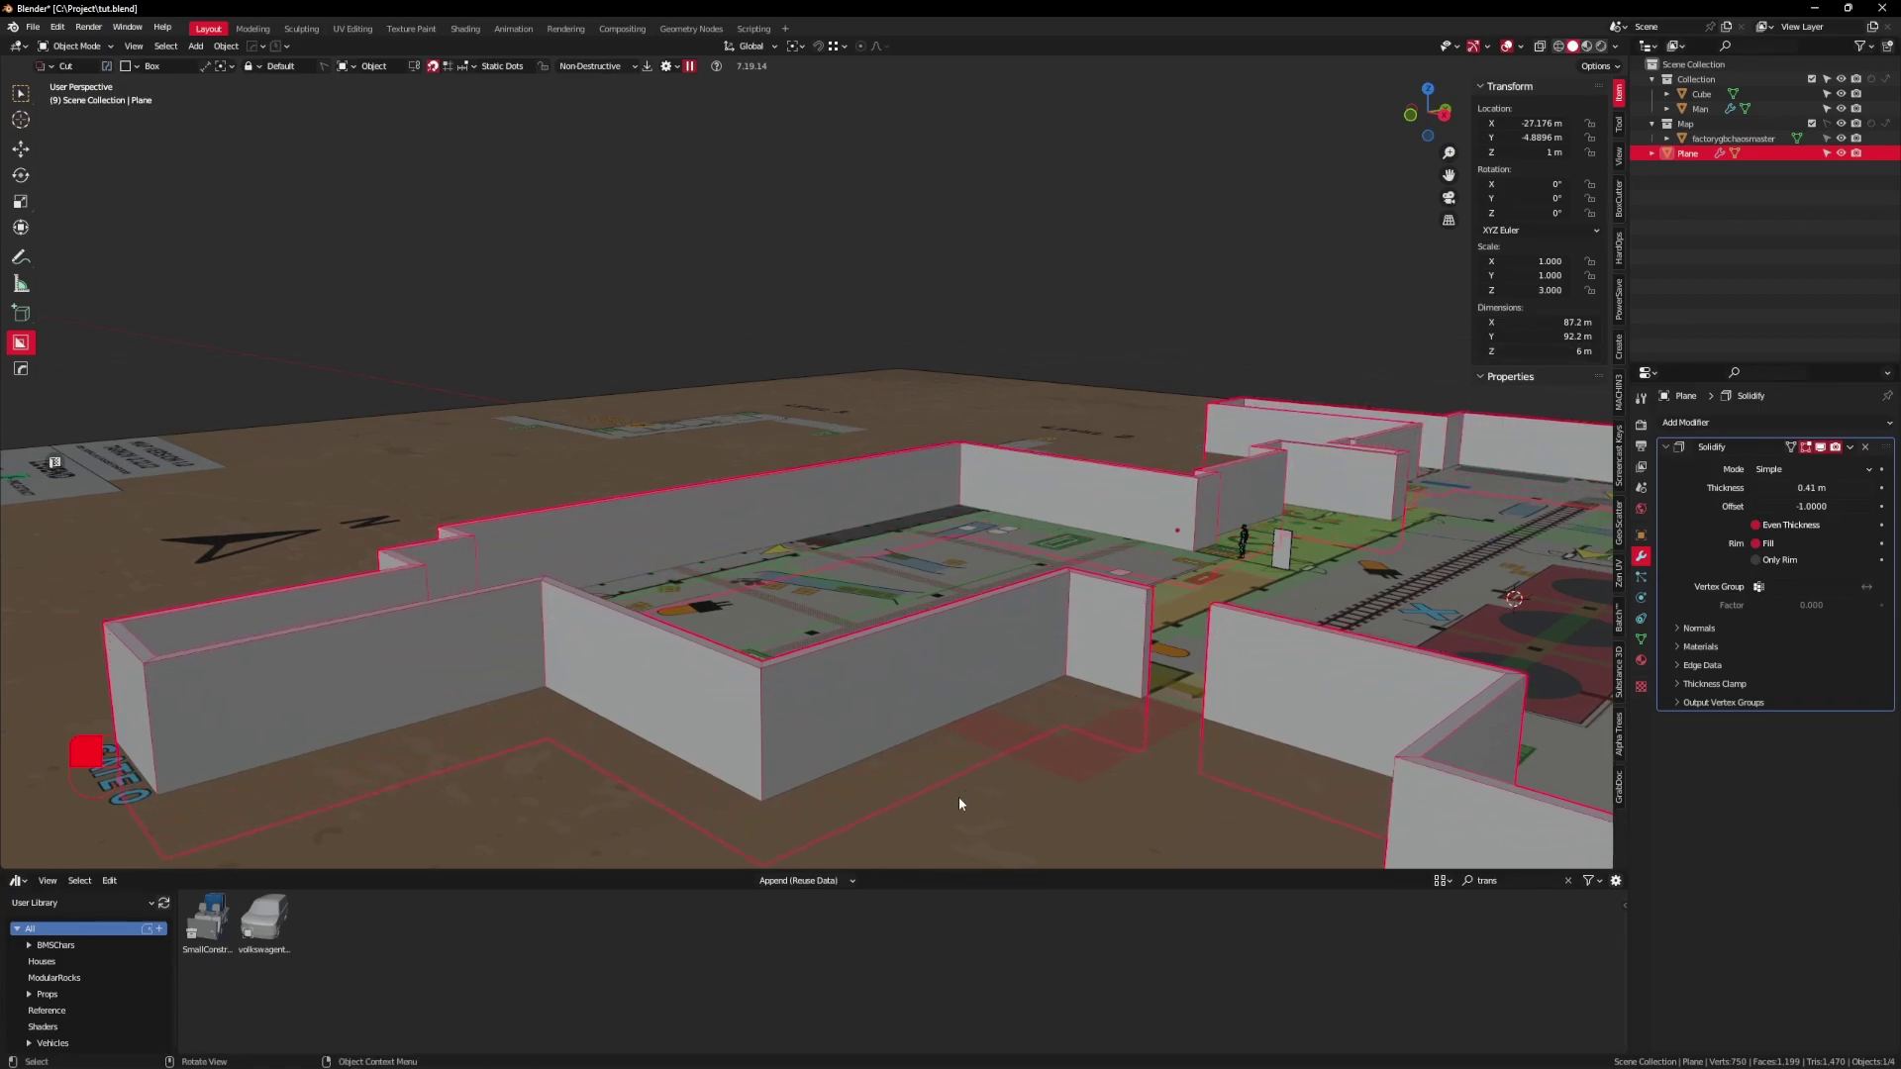
{"action": "key", "text": "ctrl+z"}
{"action": "key", "text": "ctrl+z"}
{"action": "key", "text": "ctrl+z"}
{"action": "key", "text": "ctrl+z"}
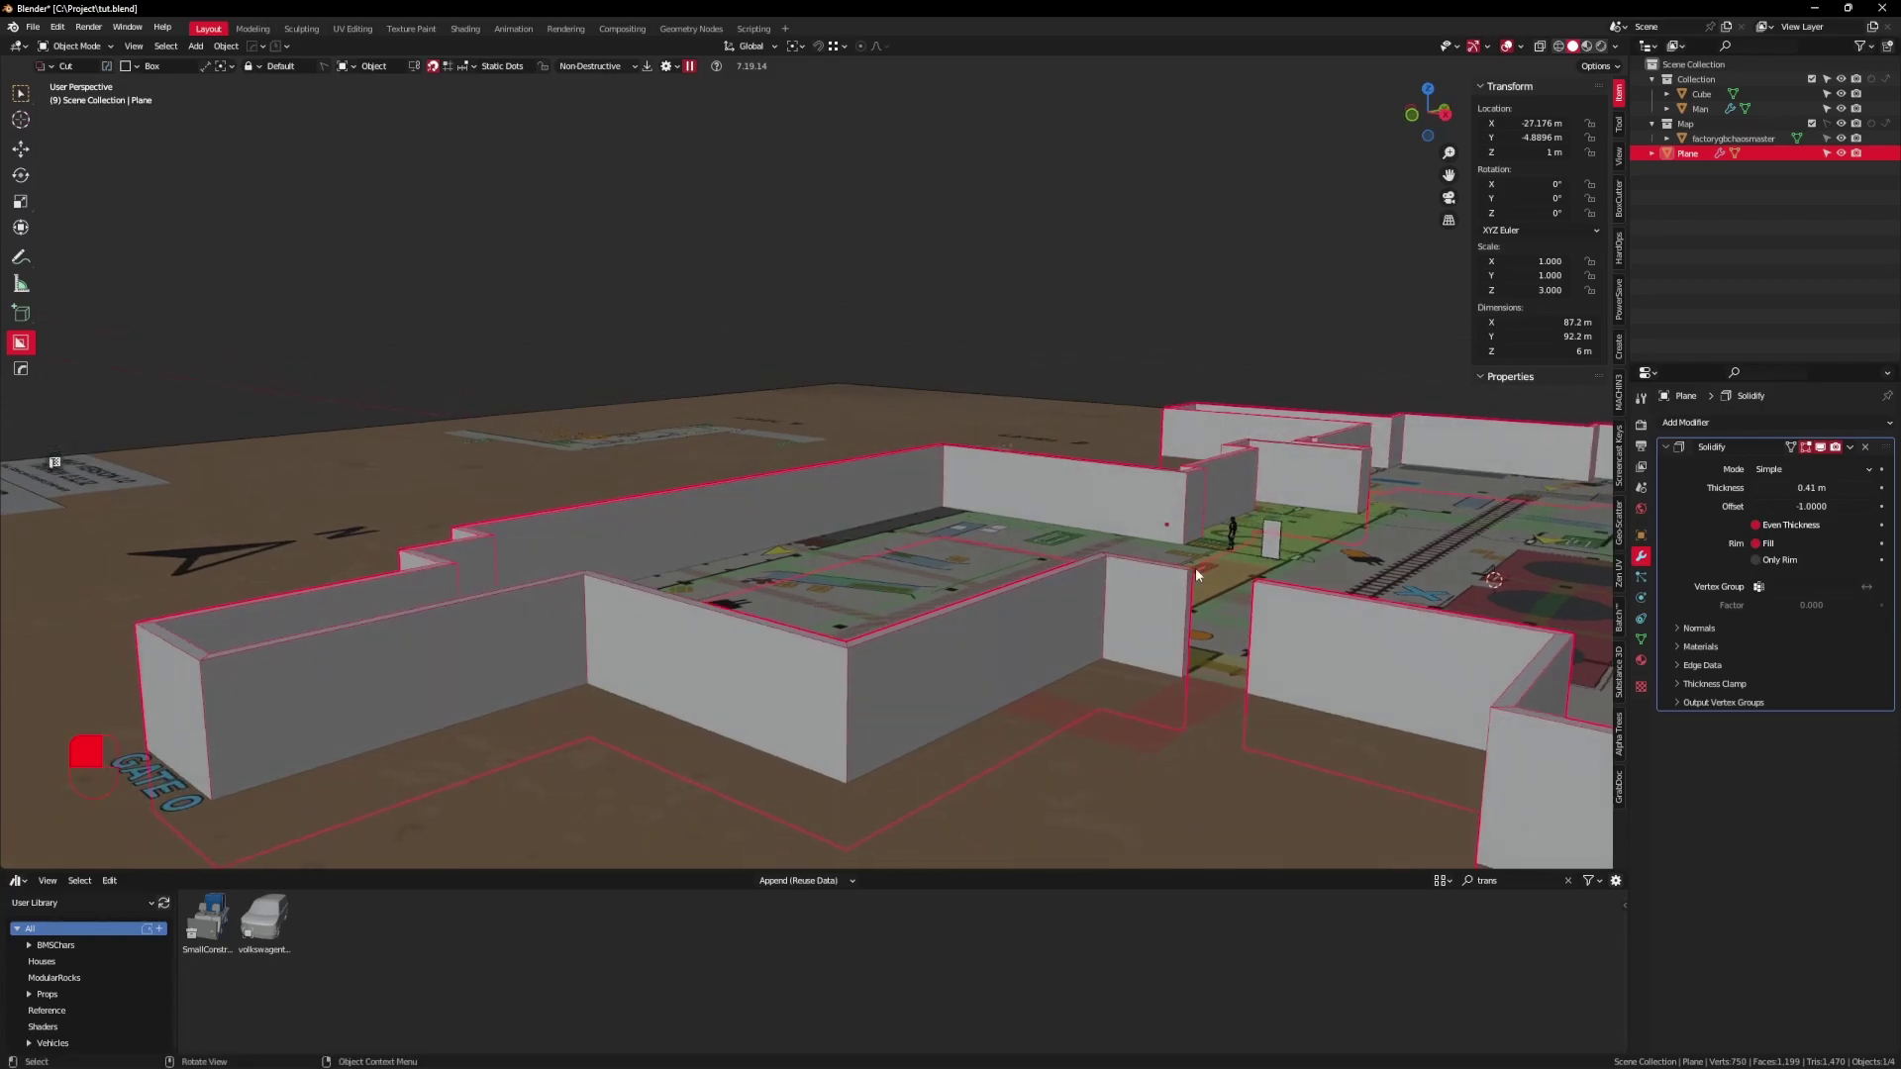
Step: Select the bottom edge of the closing wall face in Edit Mode and snap the 3D cursor to it
{"action": "middle_click_drag", "start_coordinate": [1204, 538], "coordinate": [1216, 556]}
{"action": "key", "text": "Tab"}
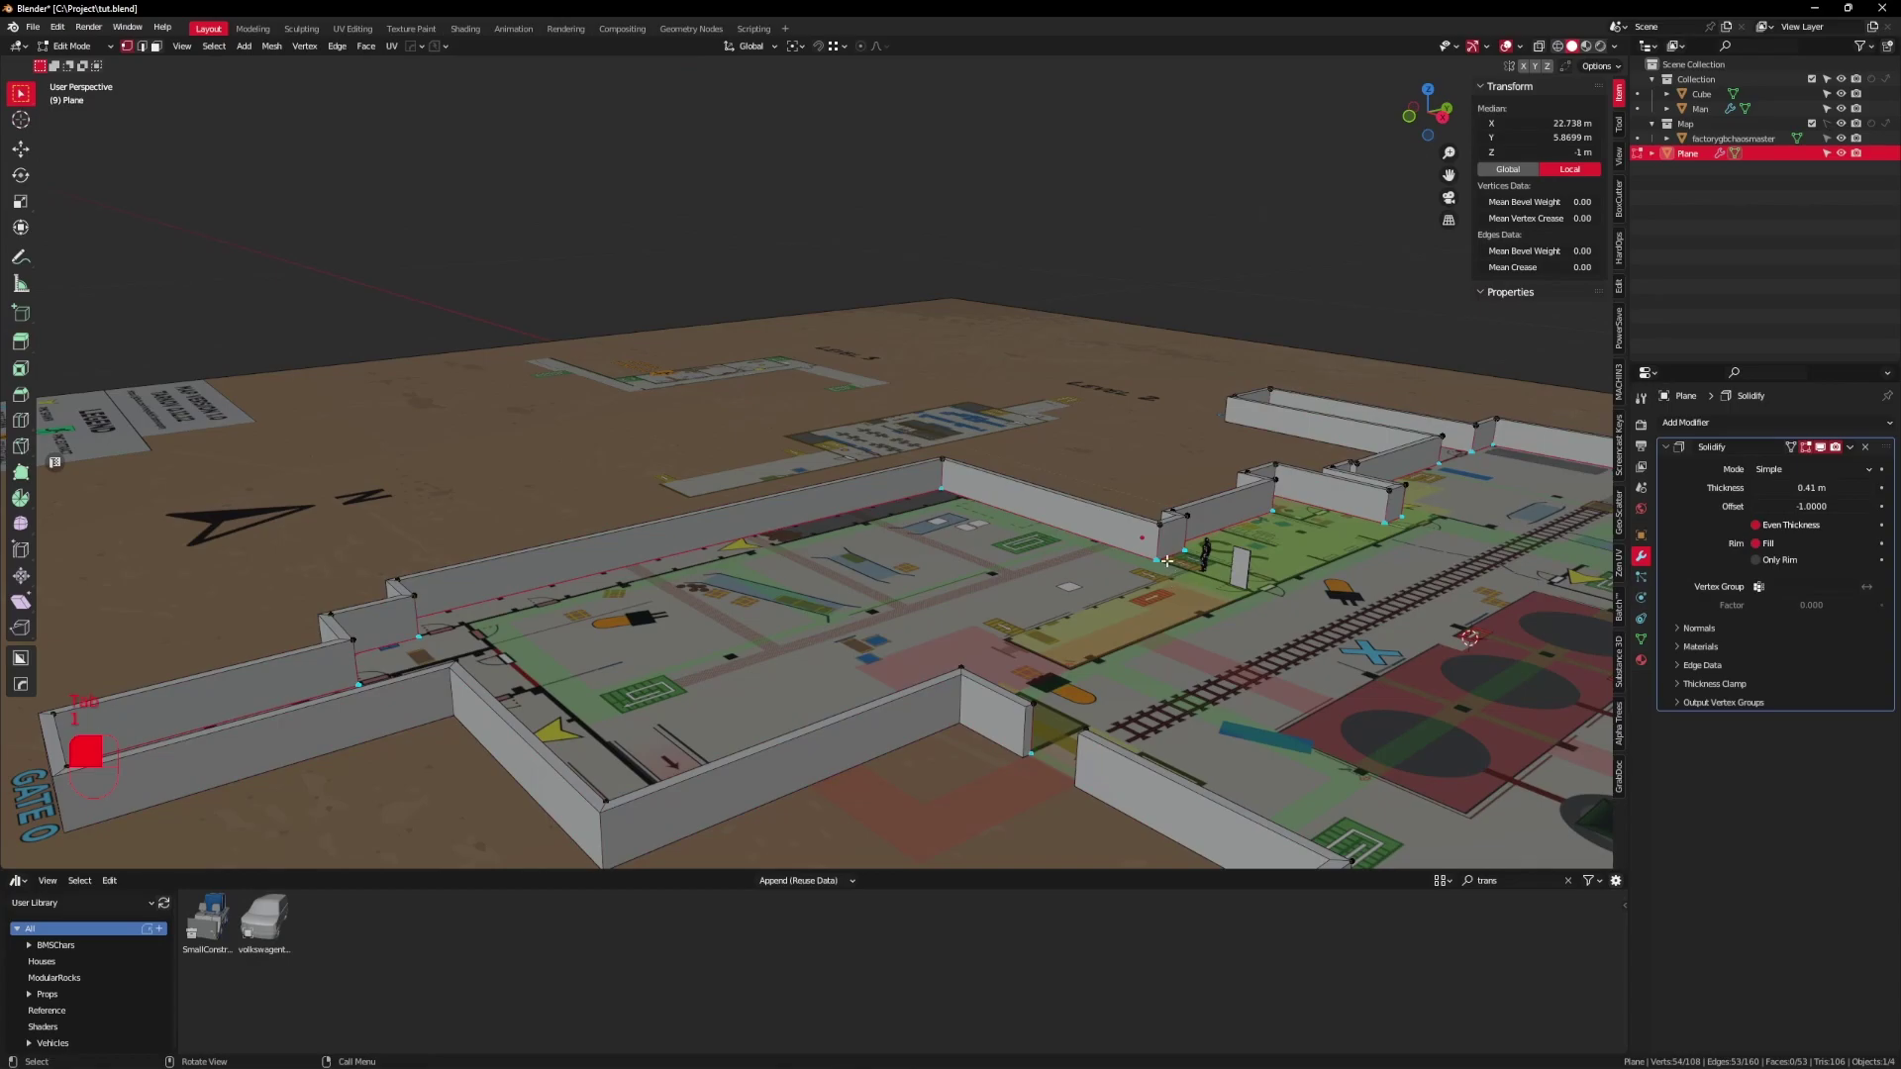
{"action": "key", "text": "3"}
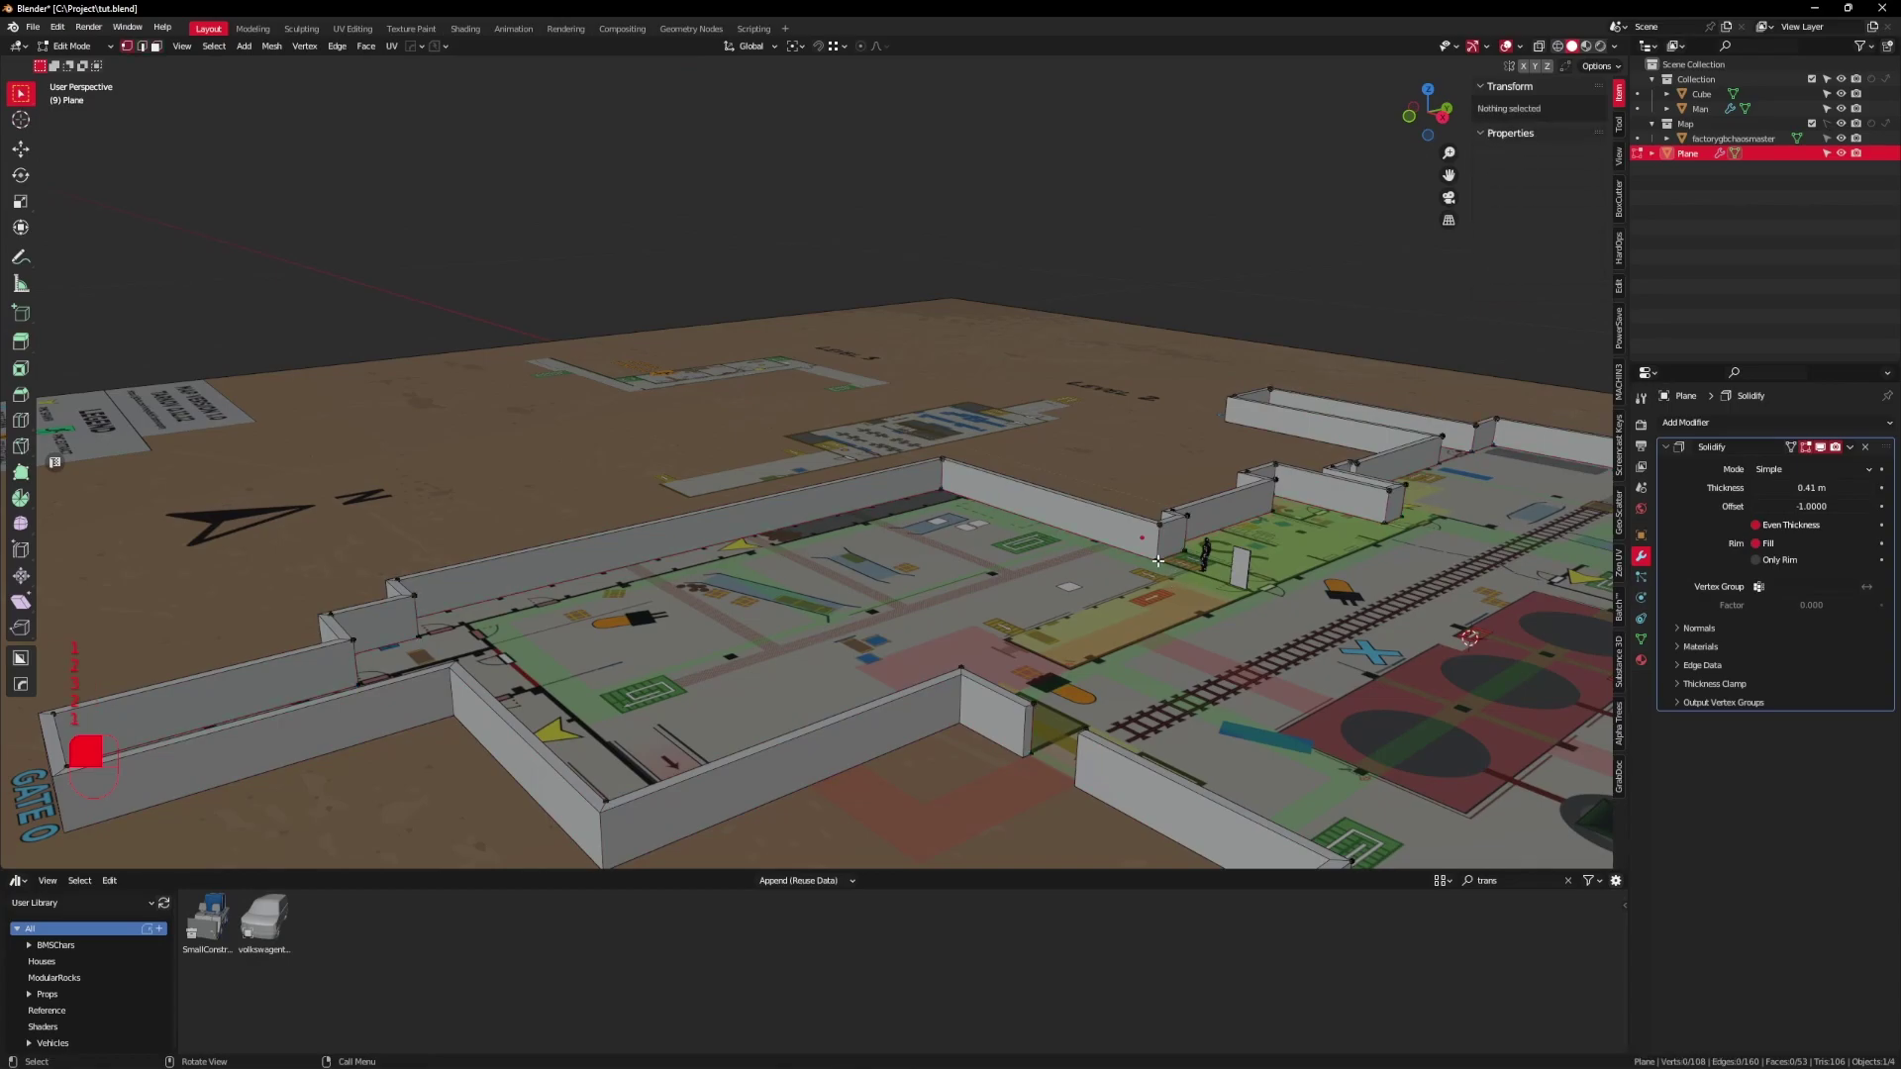
{"action": "key", "text": "2"}
{"action": "left_click", "coordinate": [1170, 558]}
{"action": "middle_click_drag", "start_coordinate": [1197, 561], "coordinate": [1158, 556], "text": "shift"}
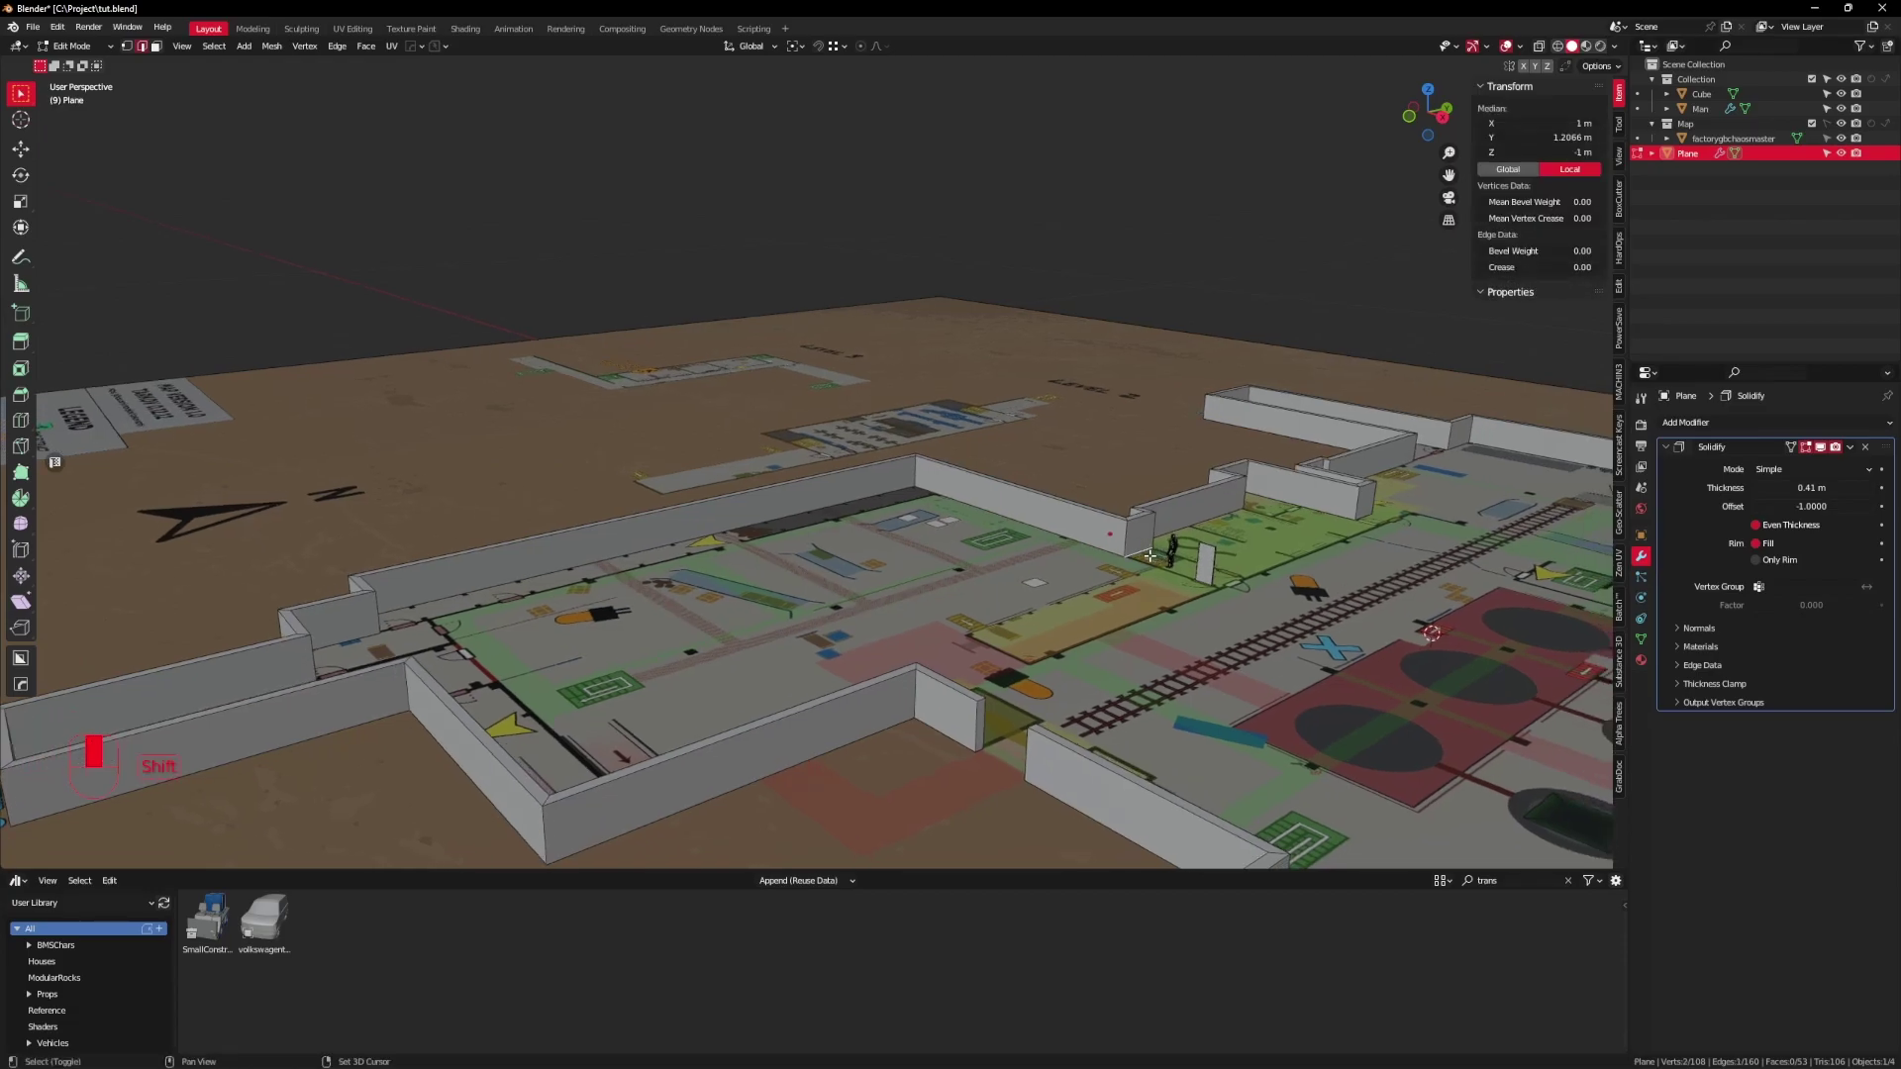
{"action": "key", "text": "shift+s"}
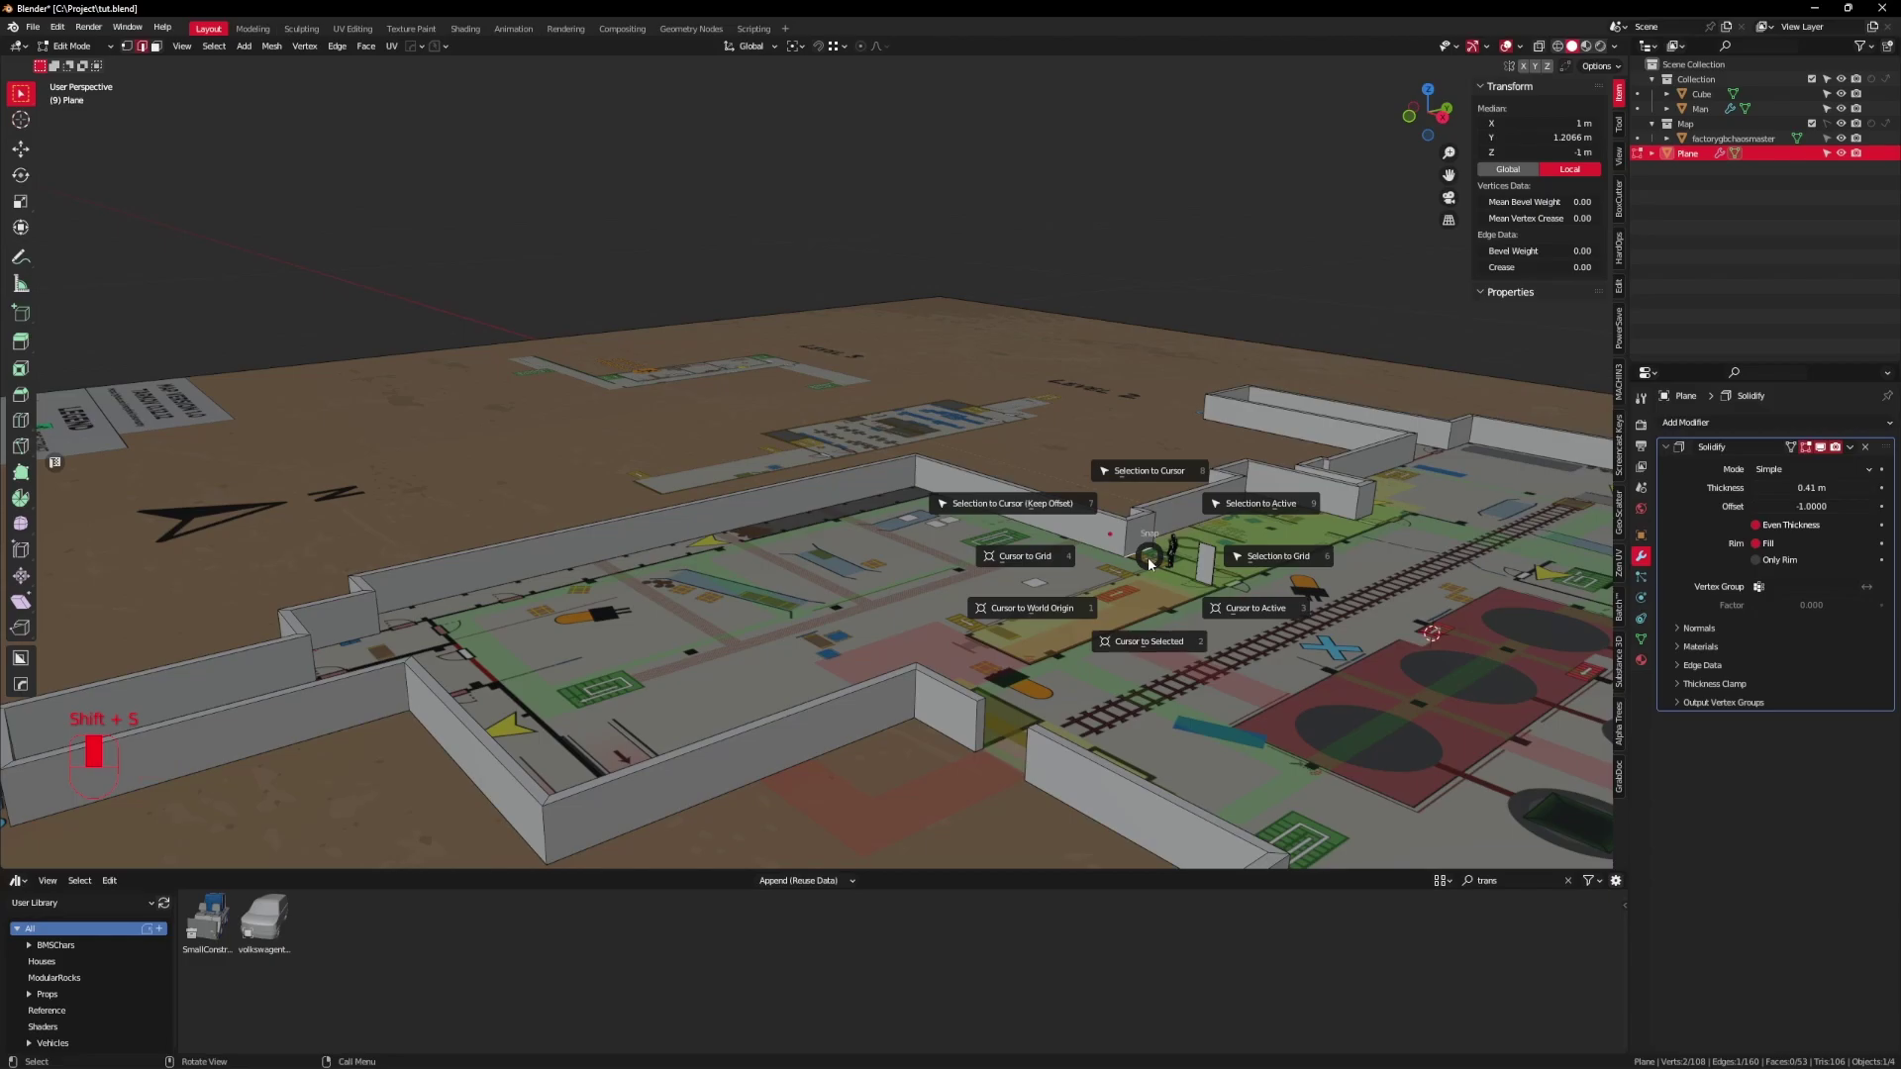
{"action": "left_click", "coordinate": [1159, 641]}
{"action": "middle_click_drag", "start_coordinate": [1159, 641], "coordinate": [1140, 553]}
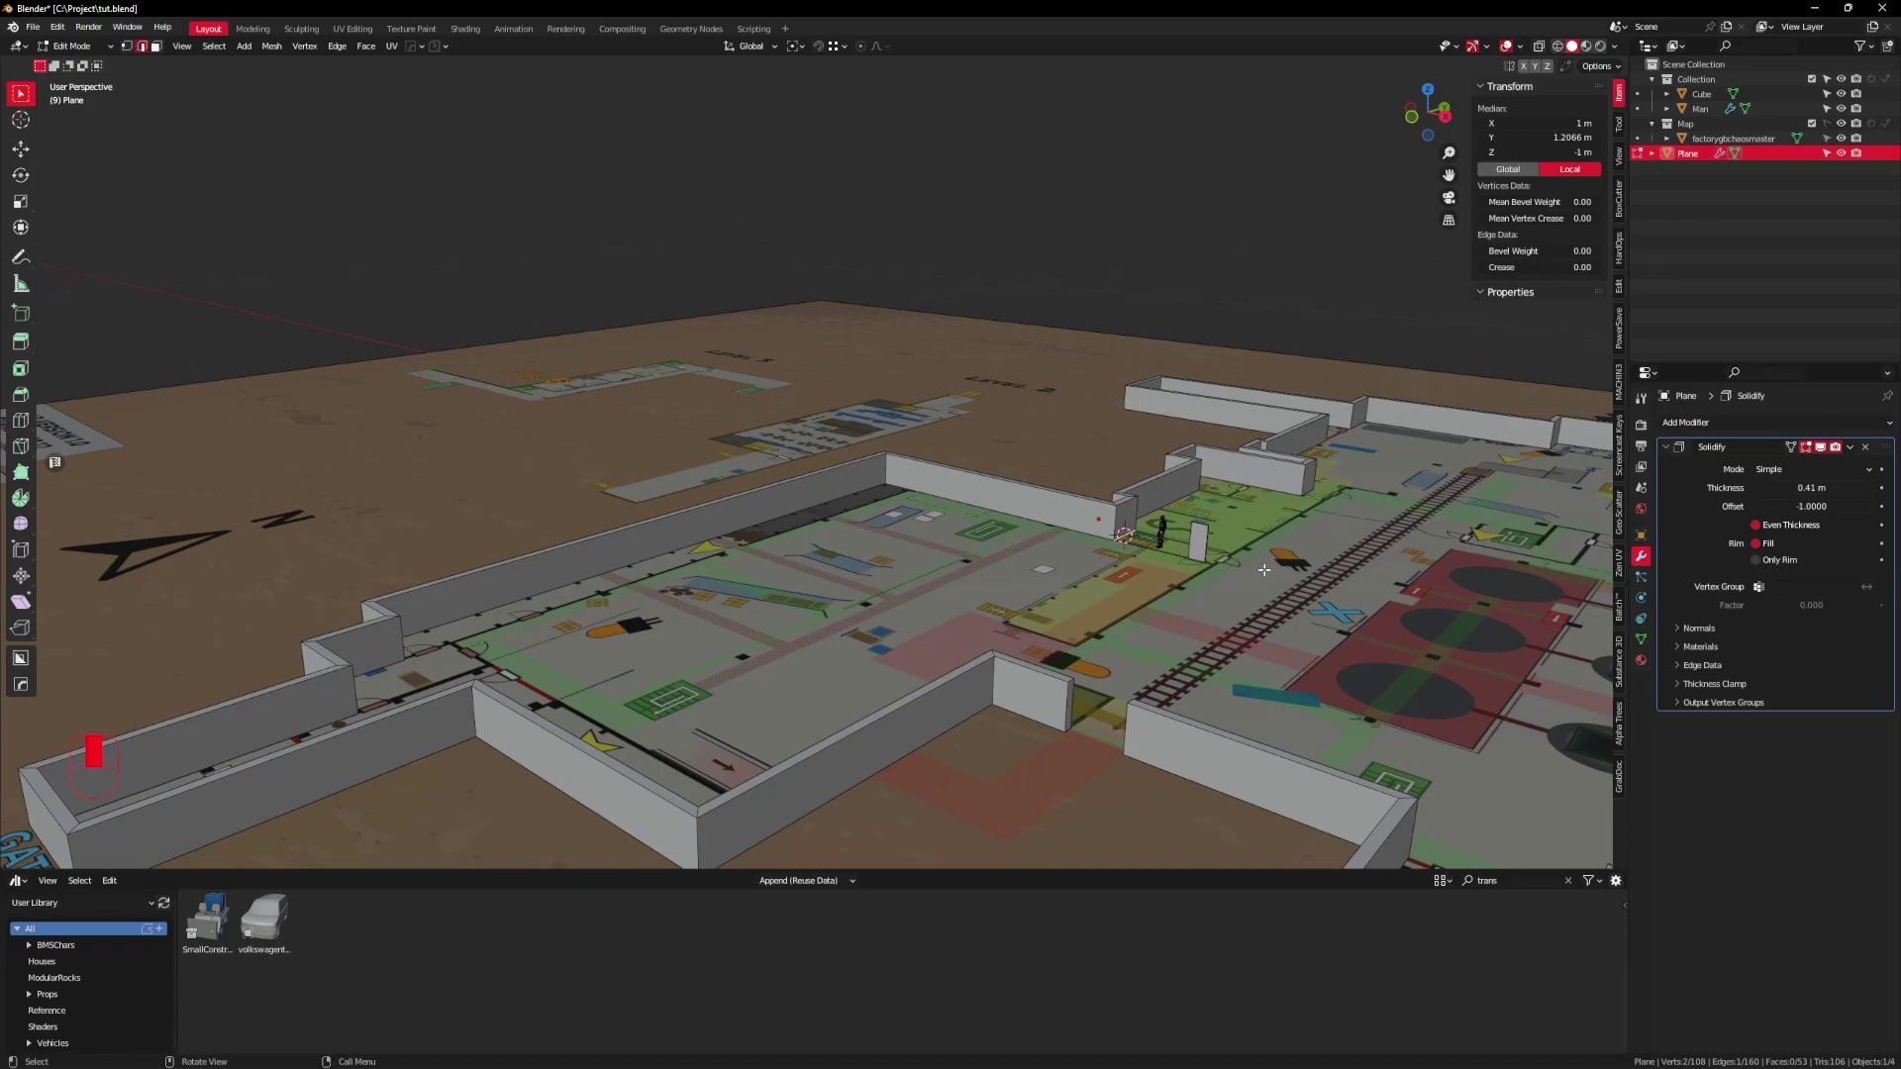
Step: Return to Object Mode and set the outer wall's origin to the 3D cursor
{"action": "key", "text": "Tab"}
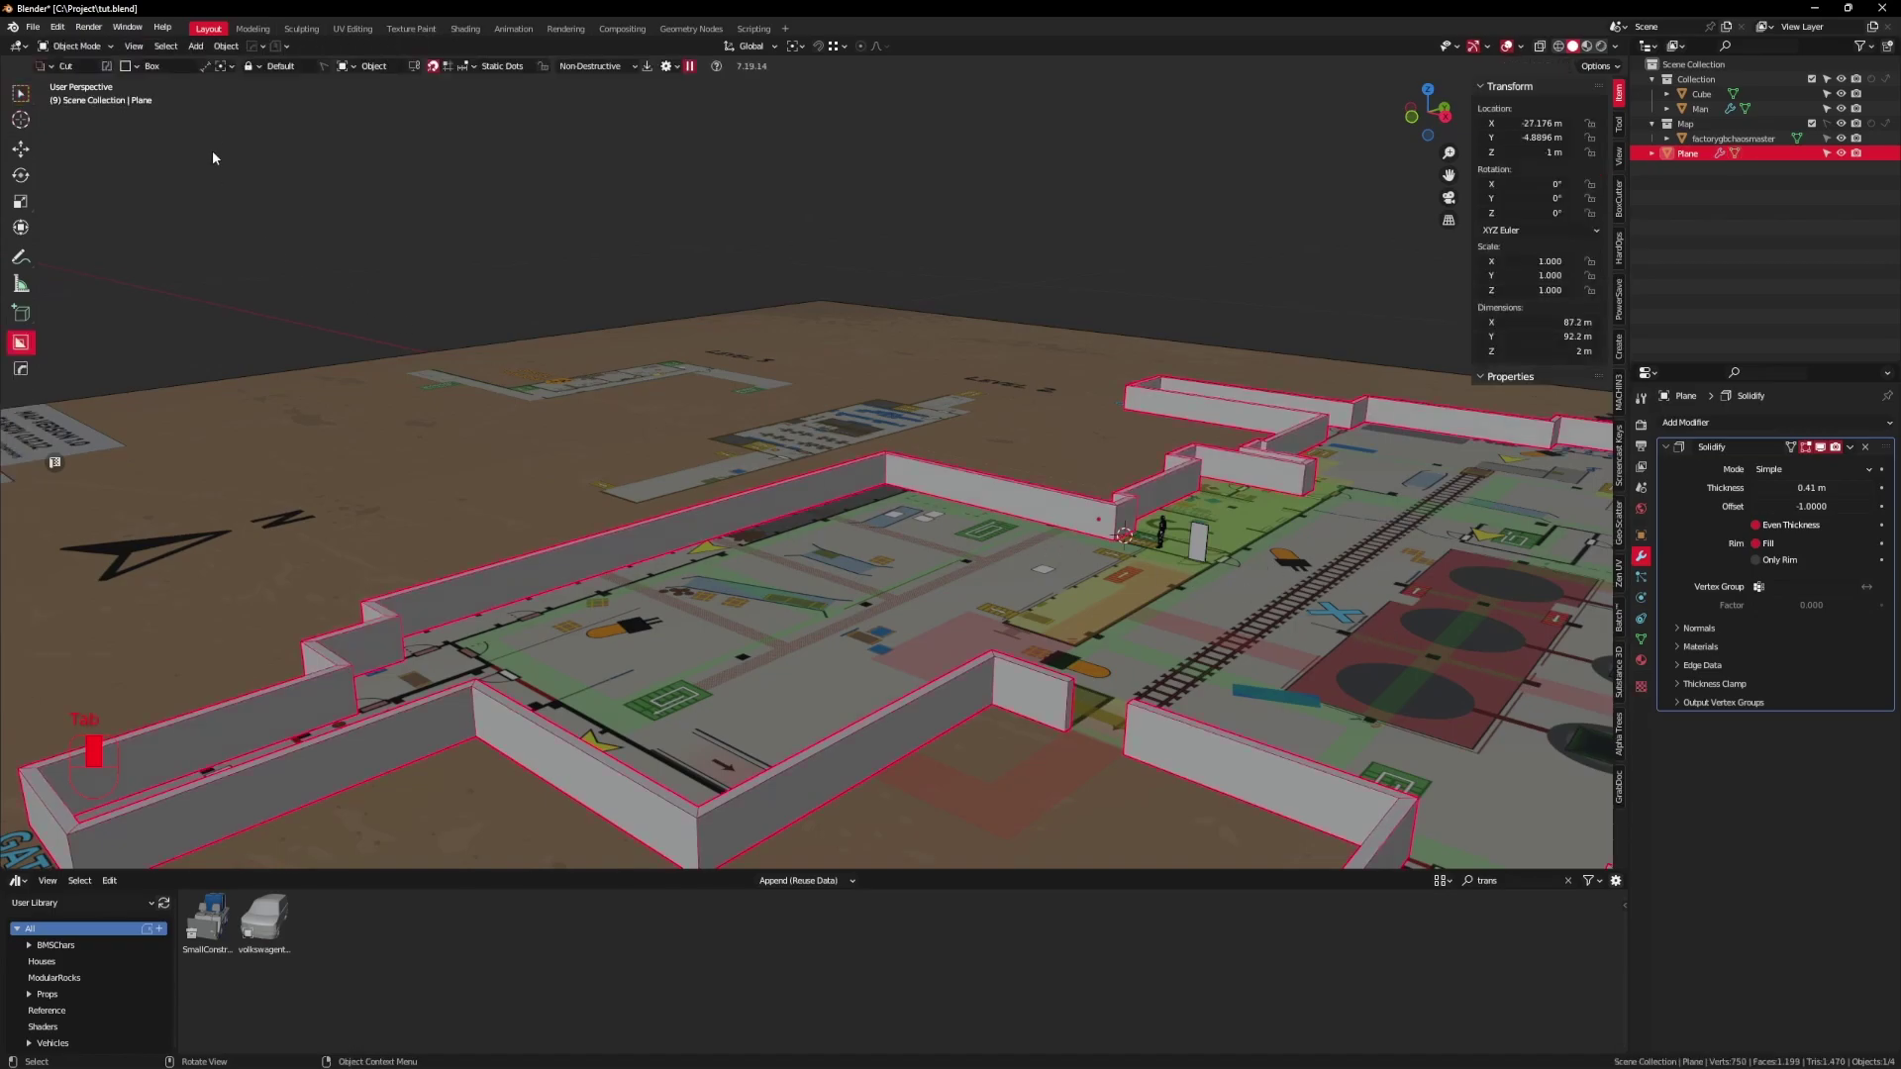
{"action": "left_click", "coordinate": [226, 46]}
{"action": "mouse_move", "coordinate": [255, 79]}
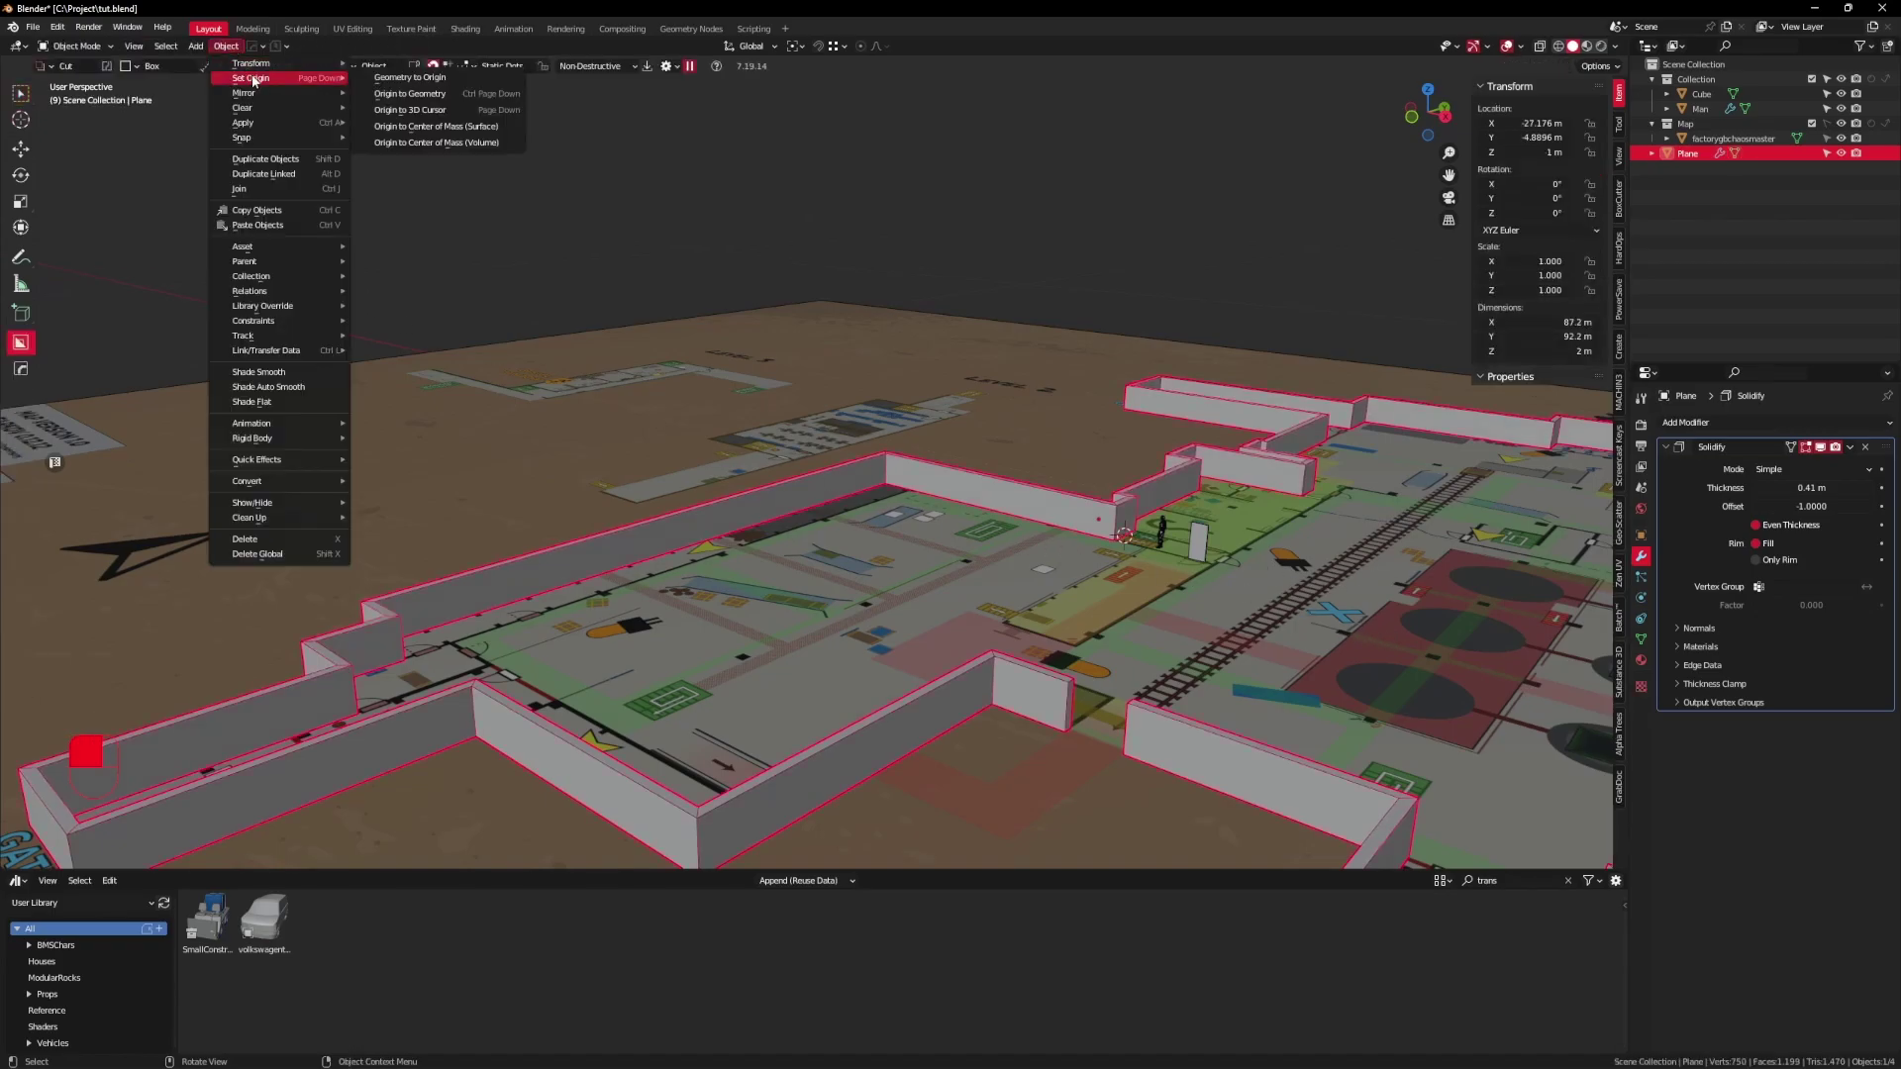
{"action": "left_click", "coordinate": [409, 110]}
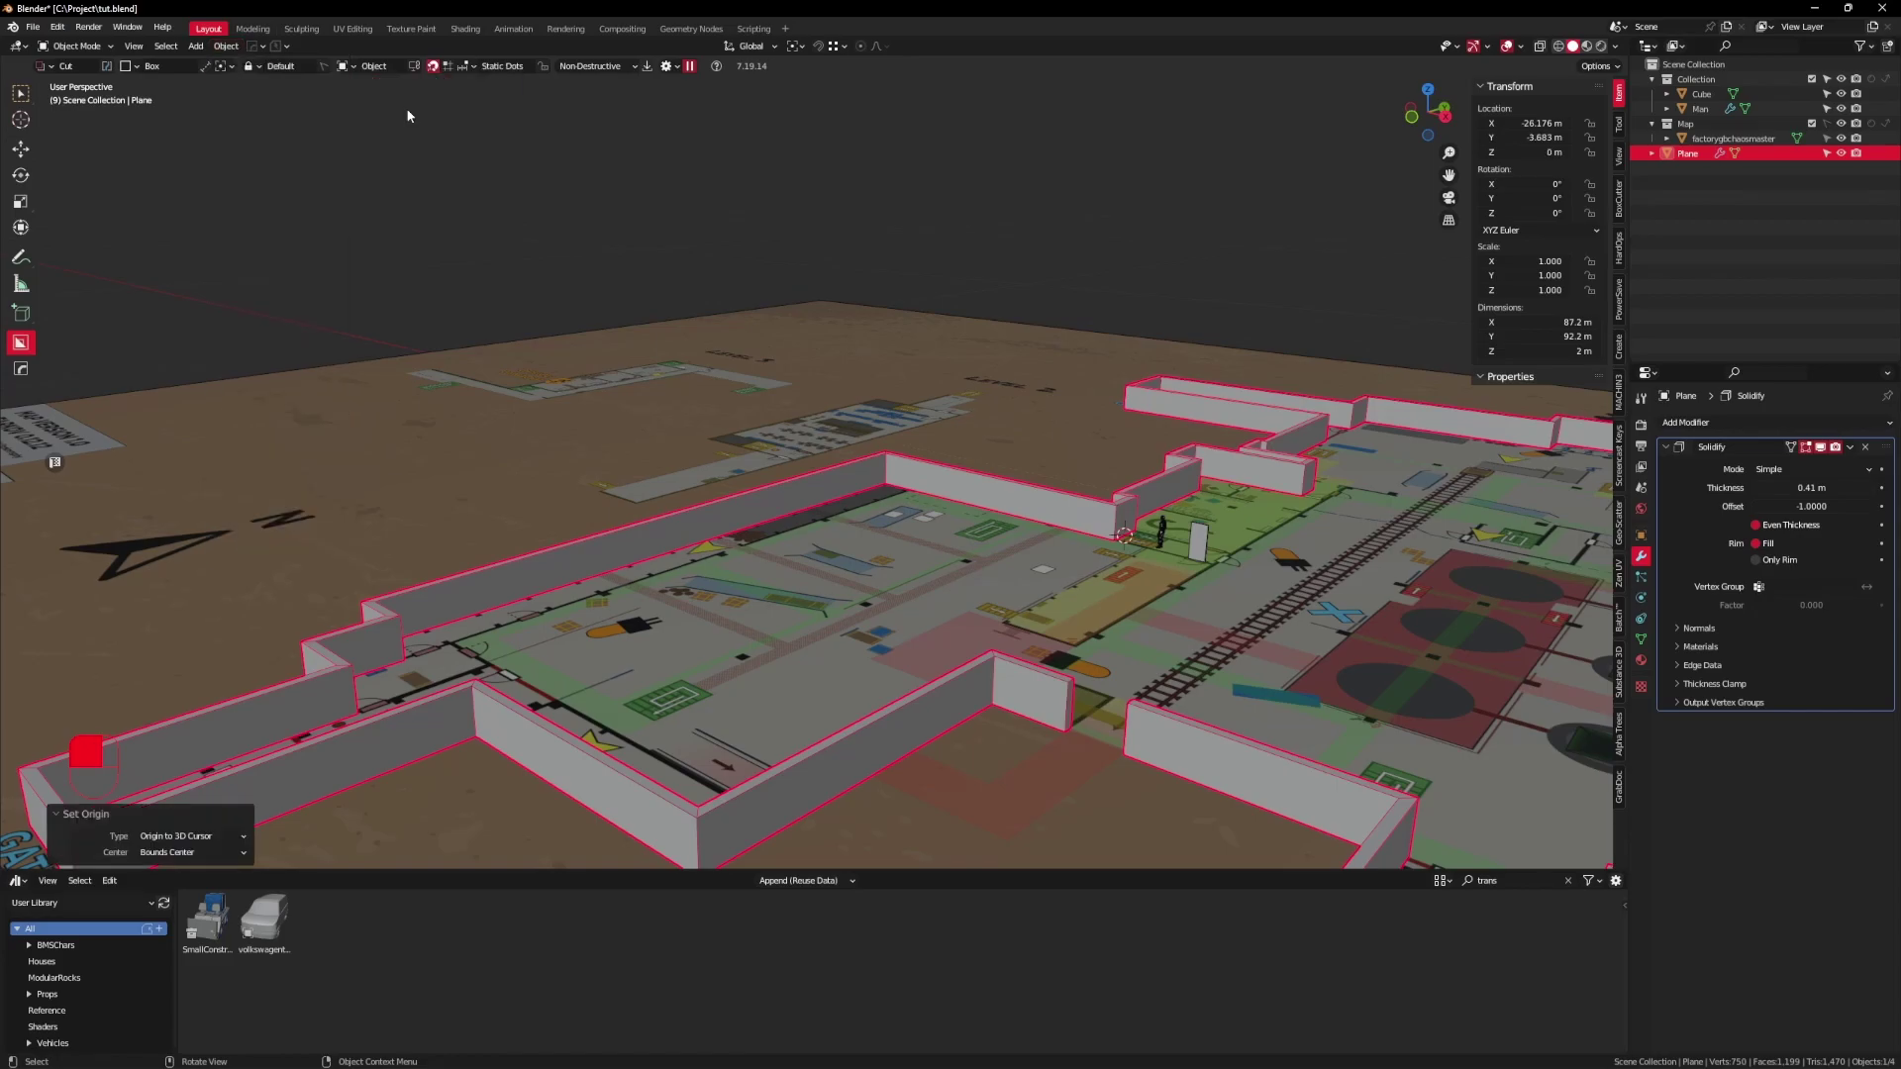
Step: Set the outer wall's Z dimension to 2.3 m
{"action": "middle_click_drag", "start_coordinate": [1041, 447], "coordinate": [1332, 543]}
{"action": "scroll", "coordinate": [1118, 453], "scroll_direction": "down", "scroll_amount": 4}
{"action": "mouse_move", "coordinate": [1572, 351]}
{"action": "left_mouse_down"}
{"action": "mouse_move", "coordinate": [1688, 351]}
{"action": "mouse_move", "coordinate": [1560, 351]}
{"action": "left_mouse_up"}
{"action": "left_click", "coordinate": [1539, 351]}
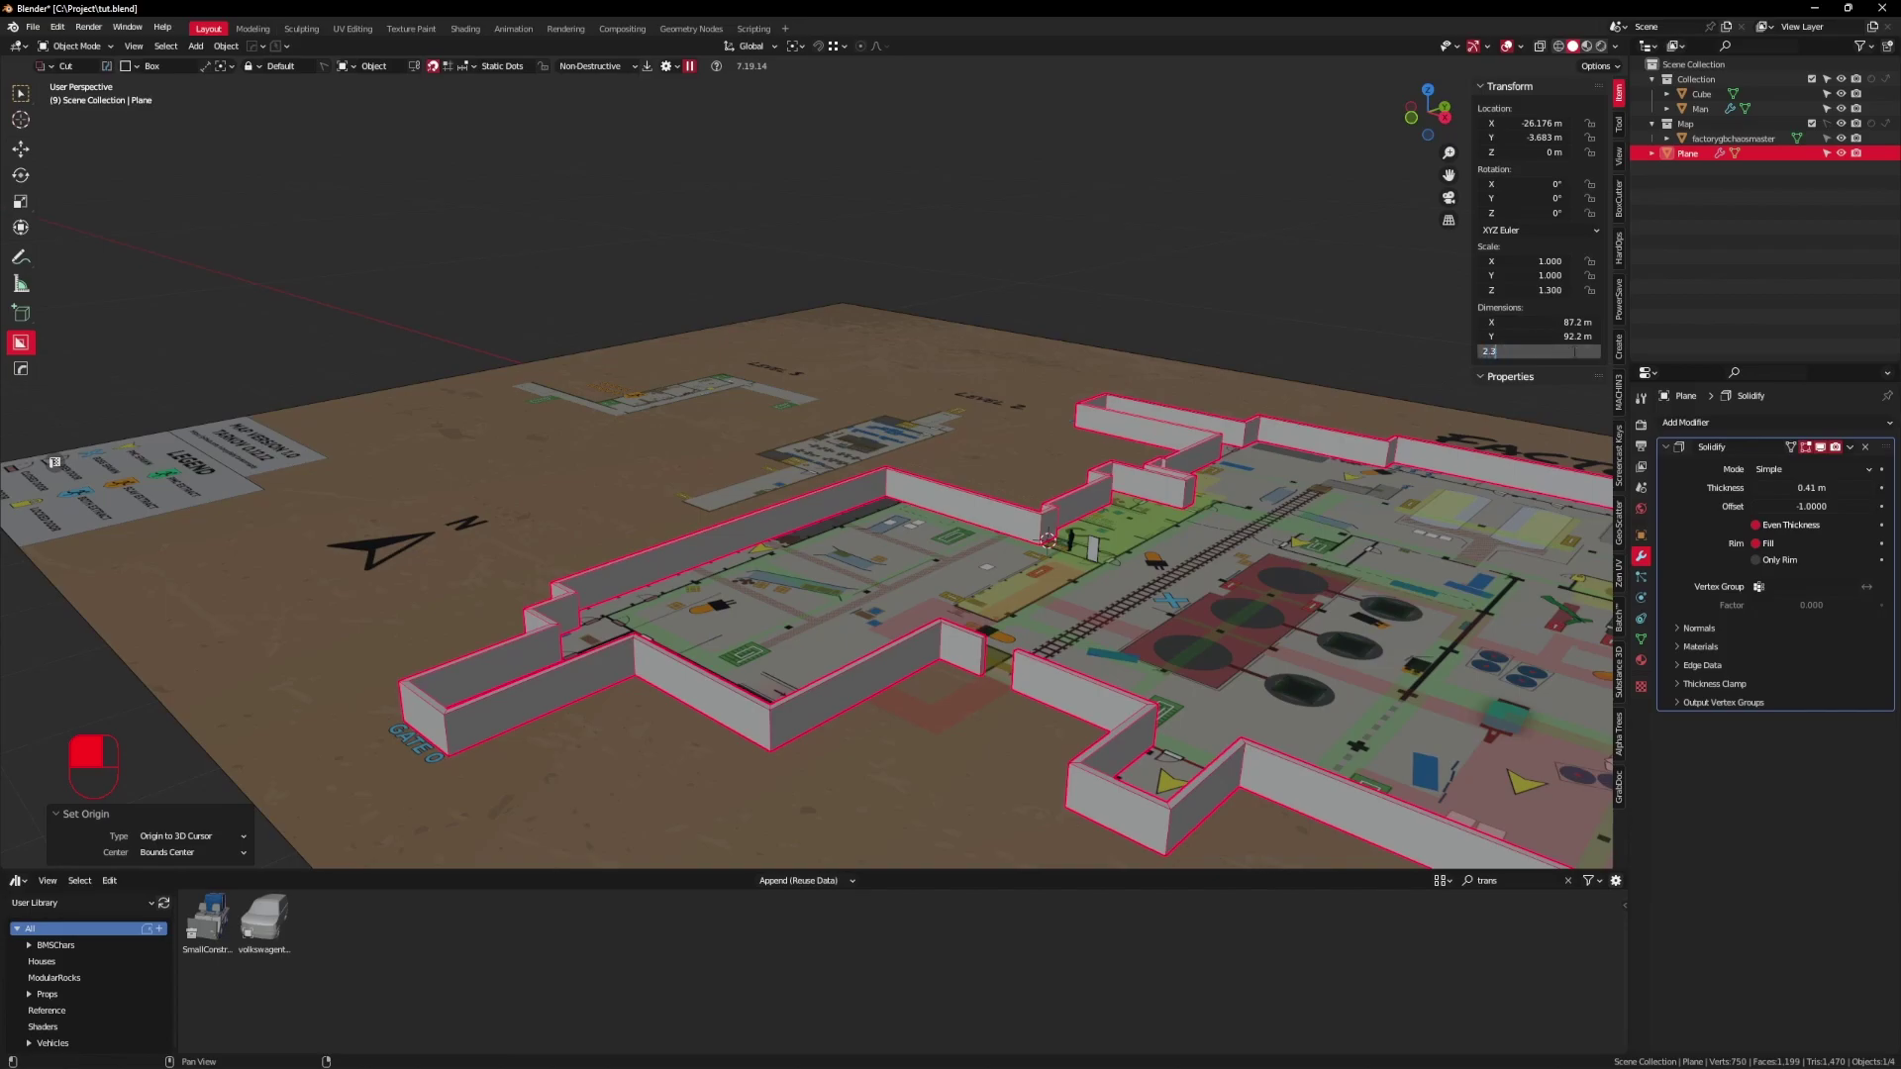
{"action": "type", "text": "2.3"}
{"action": "key", "text": "Return"}
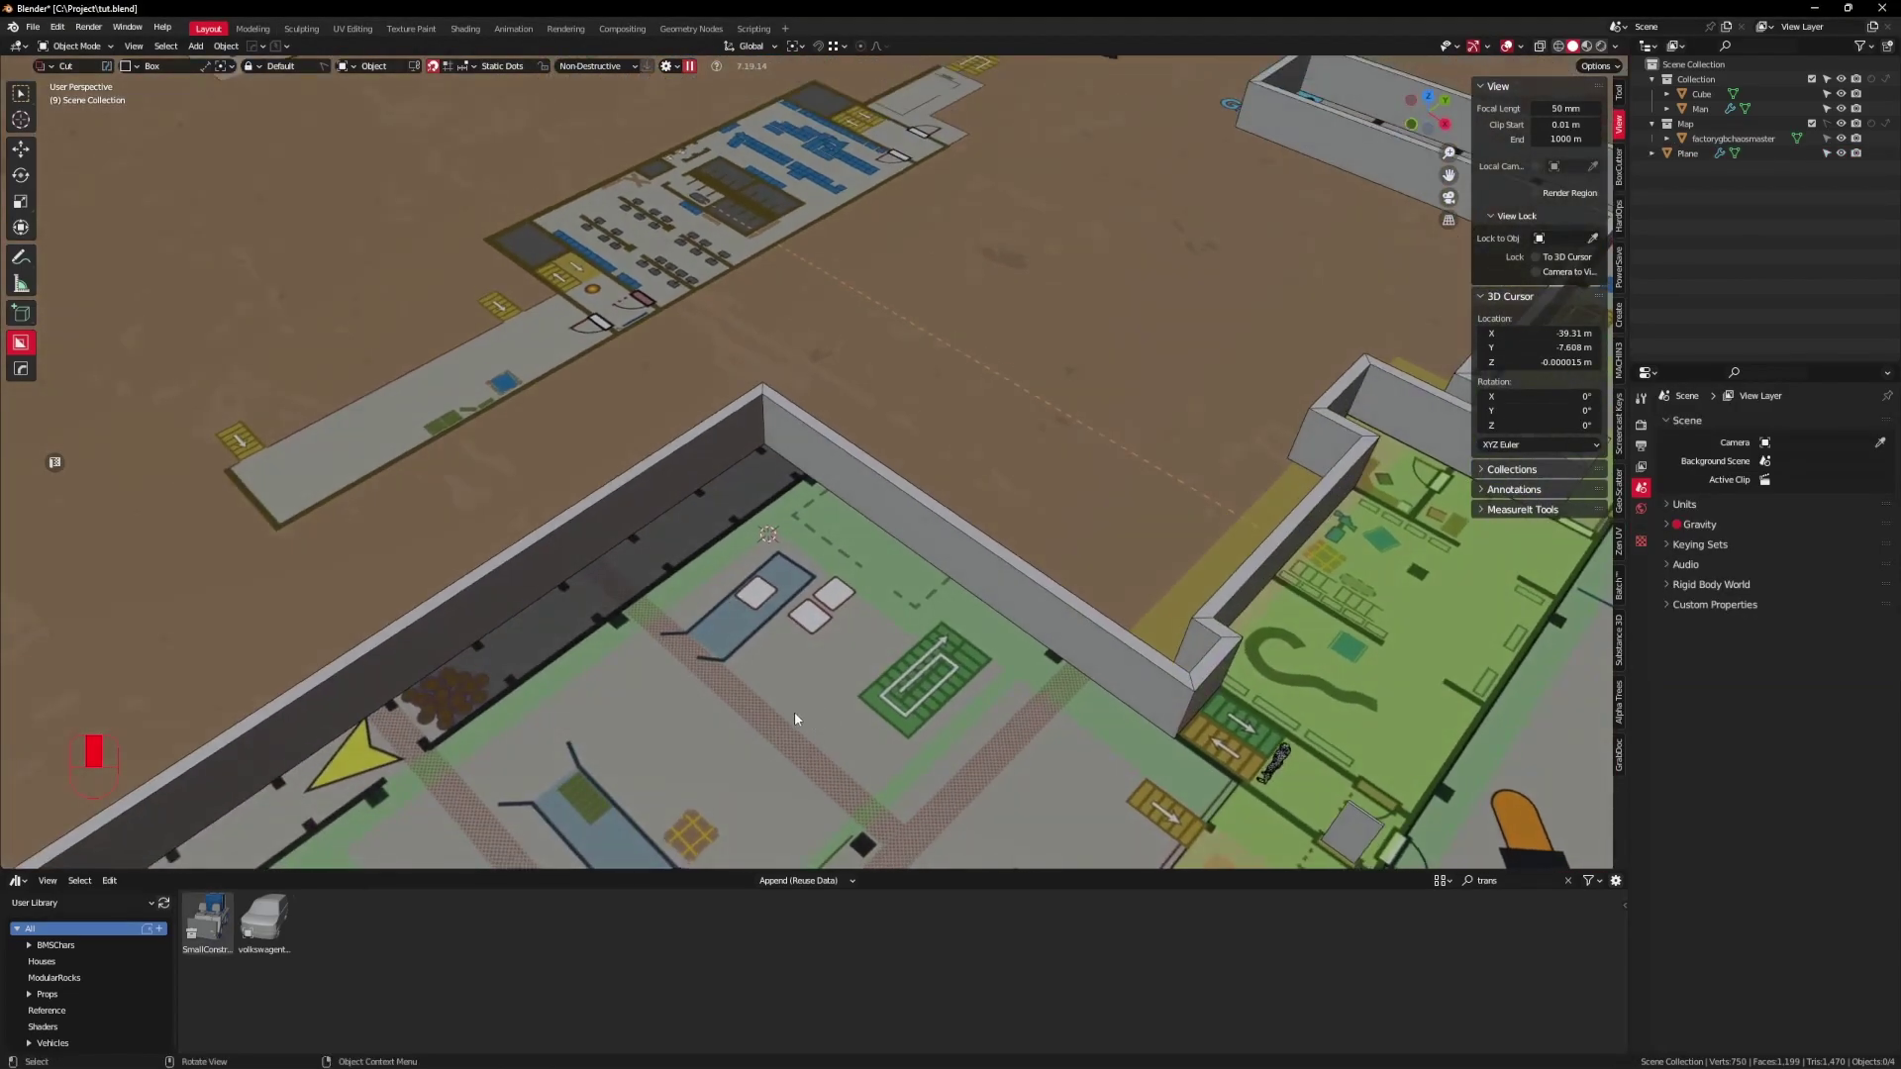
Step: Add a mesh plane at the 3D cursor inside the building, near the outer wall's corner
{"action": "scroll", "coordinate": [794, 711], "scroll_direction": "up", "scroll_amount": 2}
{"action": "middle_click_drag", "start_coordinate": [792, 709], "coordinate": [857, 612]}
{"action": "key", "text": "shift+a"}
{"action": "mouse_move", "coordinate": [858, 604]}
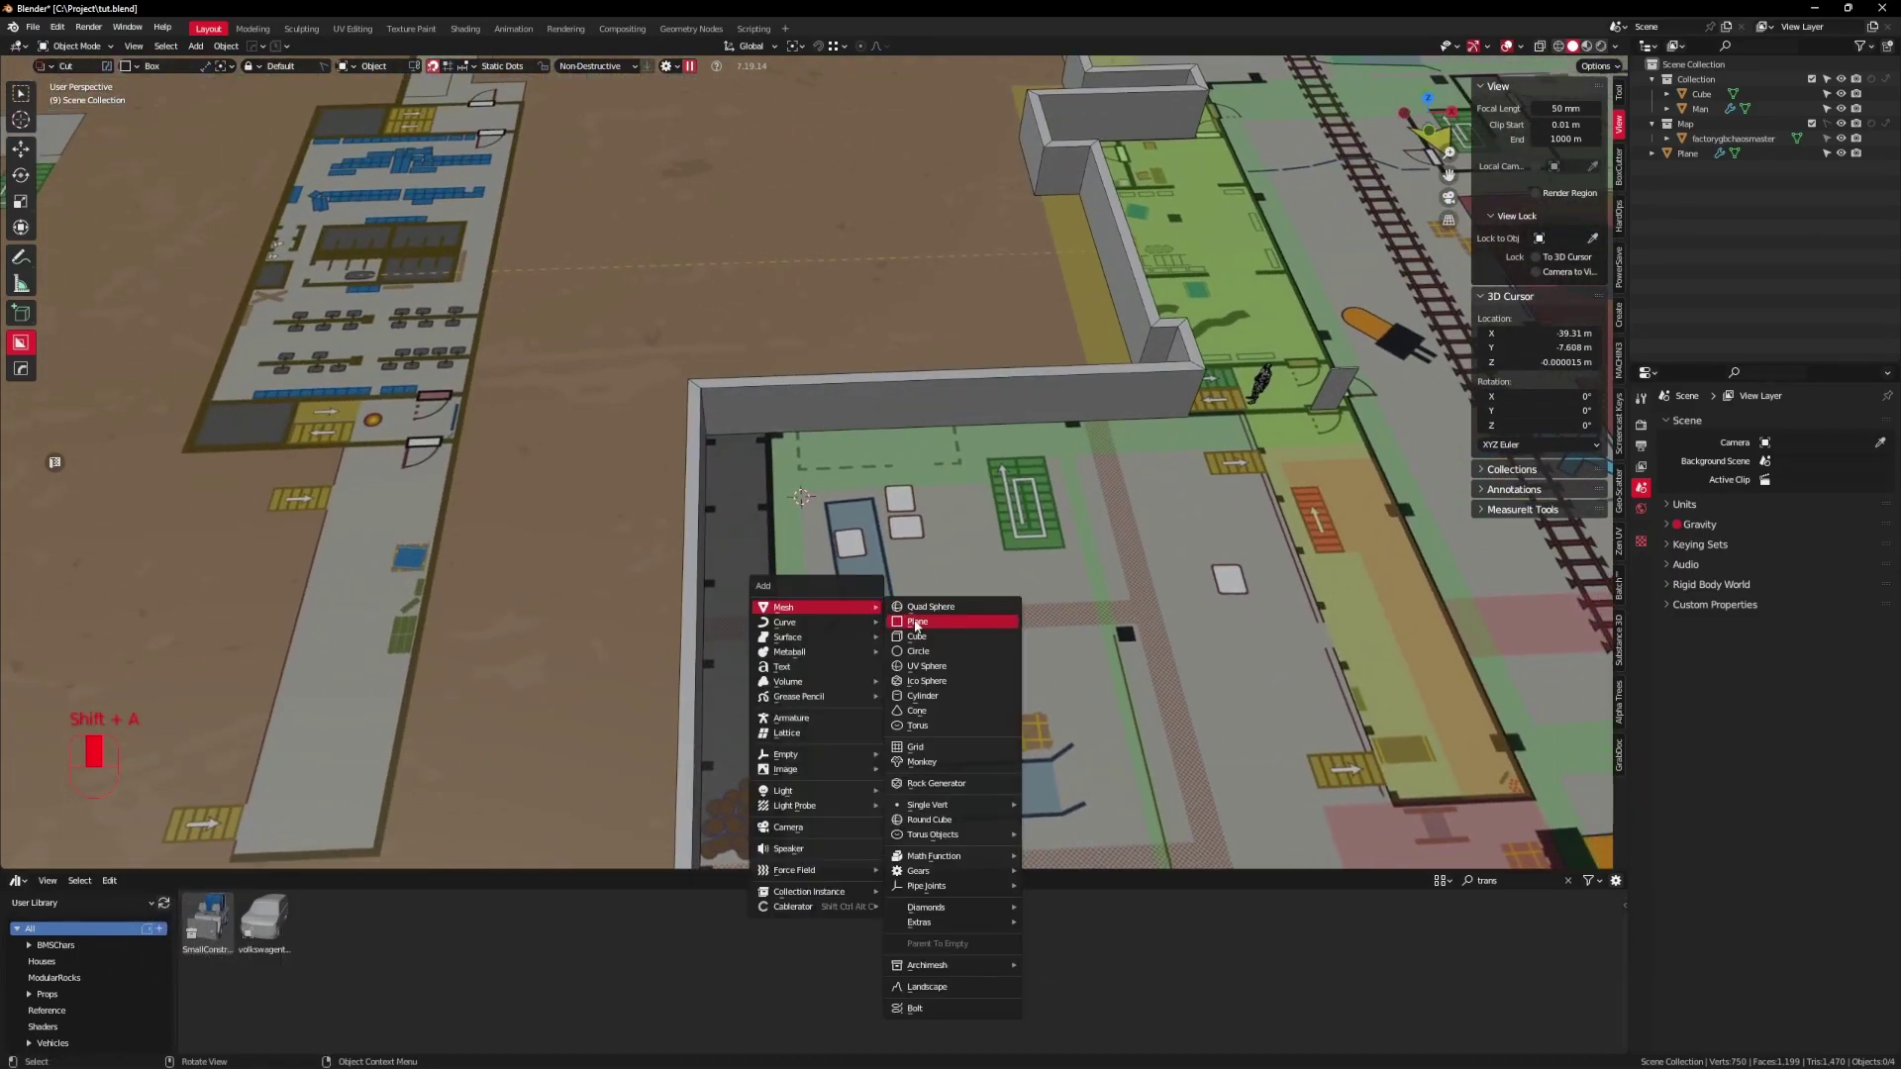
{"action": "left_click", "coordinate": [953, 625]}
Step: Scale the new plane down in top view and move it onto the mapped interior wall near the outer corner
{"action": "key", "text": "KP_7"}
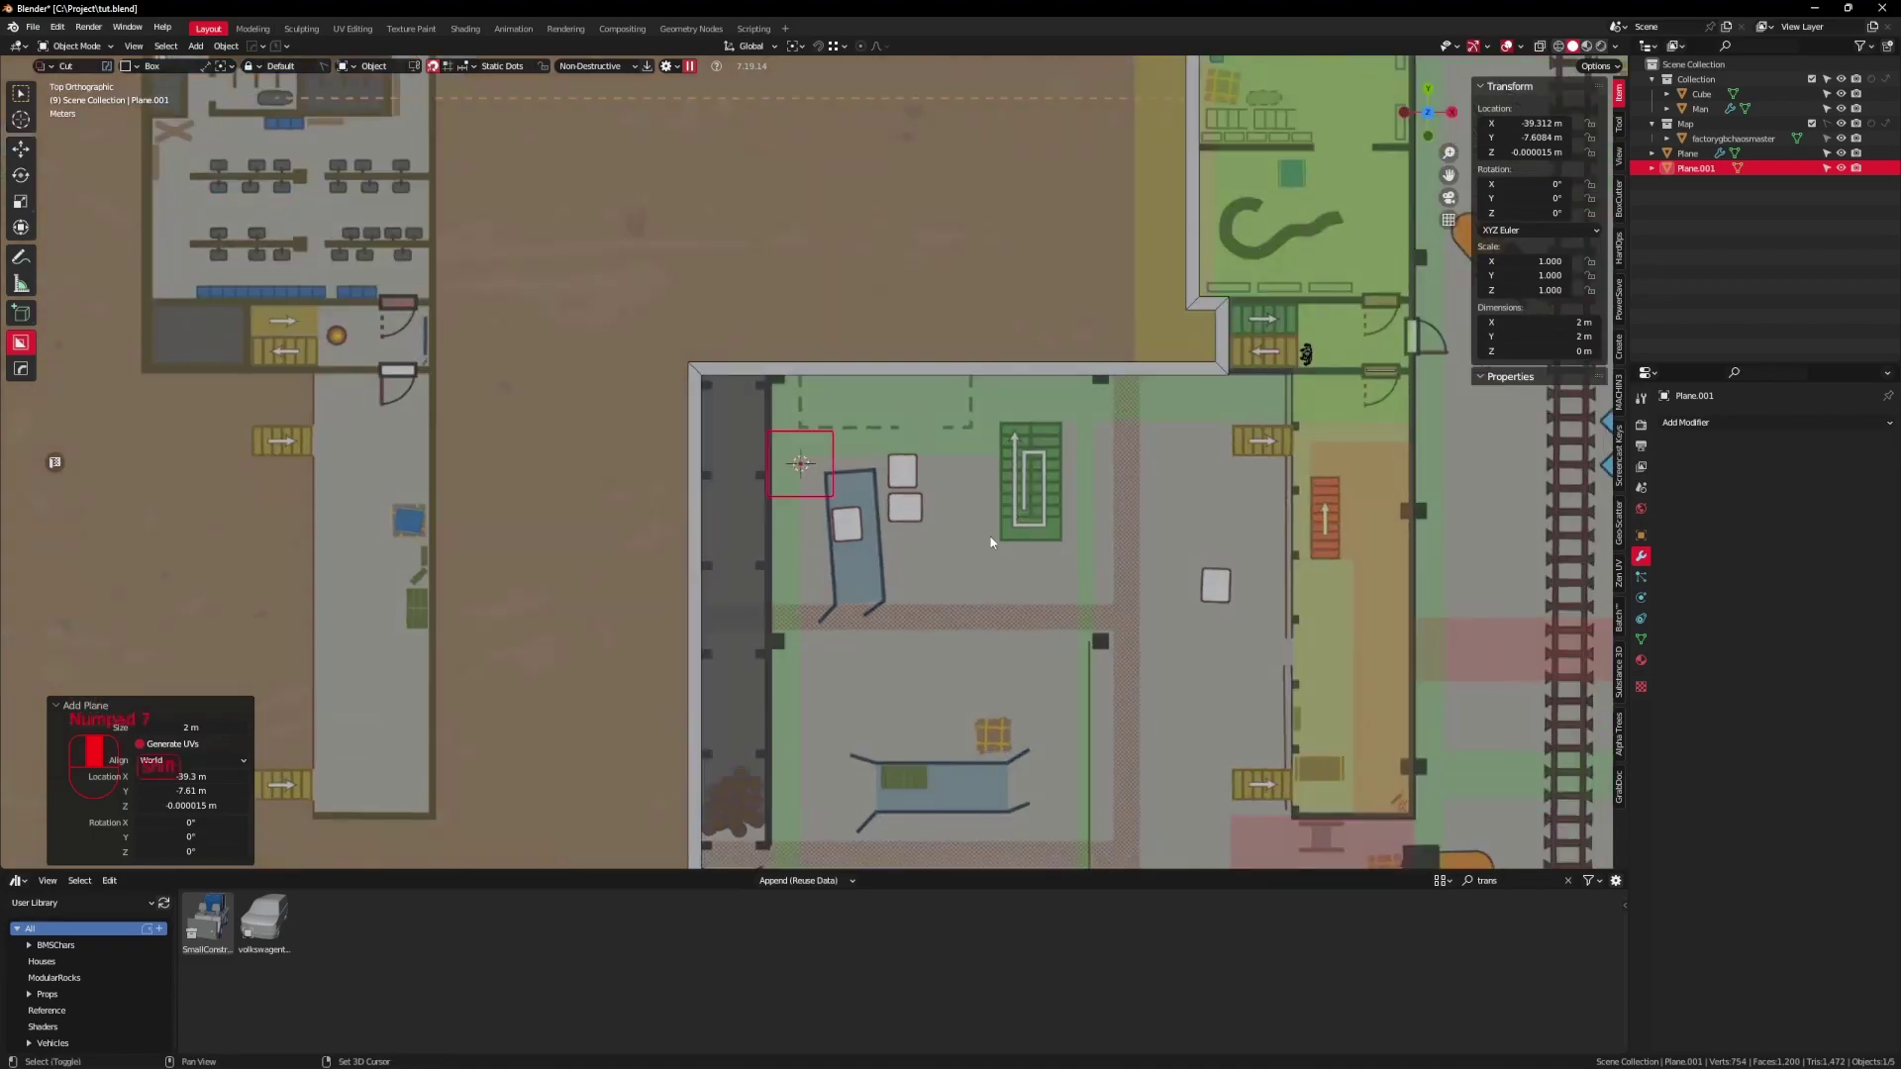
{"action": "scroll", "coordinate": [986, 543], "scroll_direction": "up", "scroll_amount": 3}
{"action": "key", "text": "s"}
{"action": "left_click", "coordinate": [971, 586]}
{"action": "key", "text": "g"}
{"action": "left_click", "coordinate": [916, 500]}
Step: Fit the plane to the interior wall's thickness by scaling it to about 0.214 m square and centring it along X
{"action": "scroll", "coordinate": [950, 487], "scroll_direction": "up", "scroll_amount": 4}
{"action": "key", "text": "s"}
{"action": "left_click", "coordinate": [1064, 520]}
{"action": "key", "text": "g"}
{"action": "left_click", "coordinate": [1055, 520]}
{"action": "key", "text": "s"}
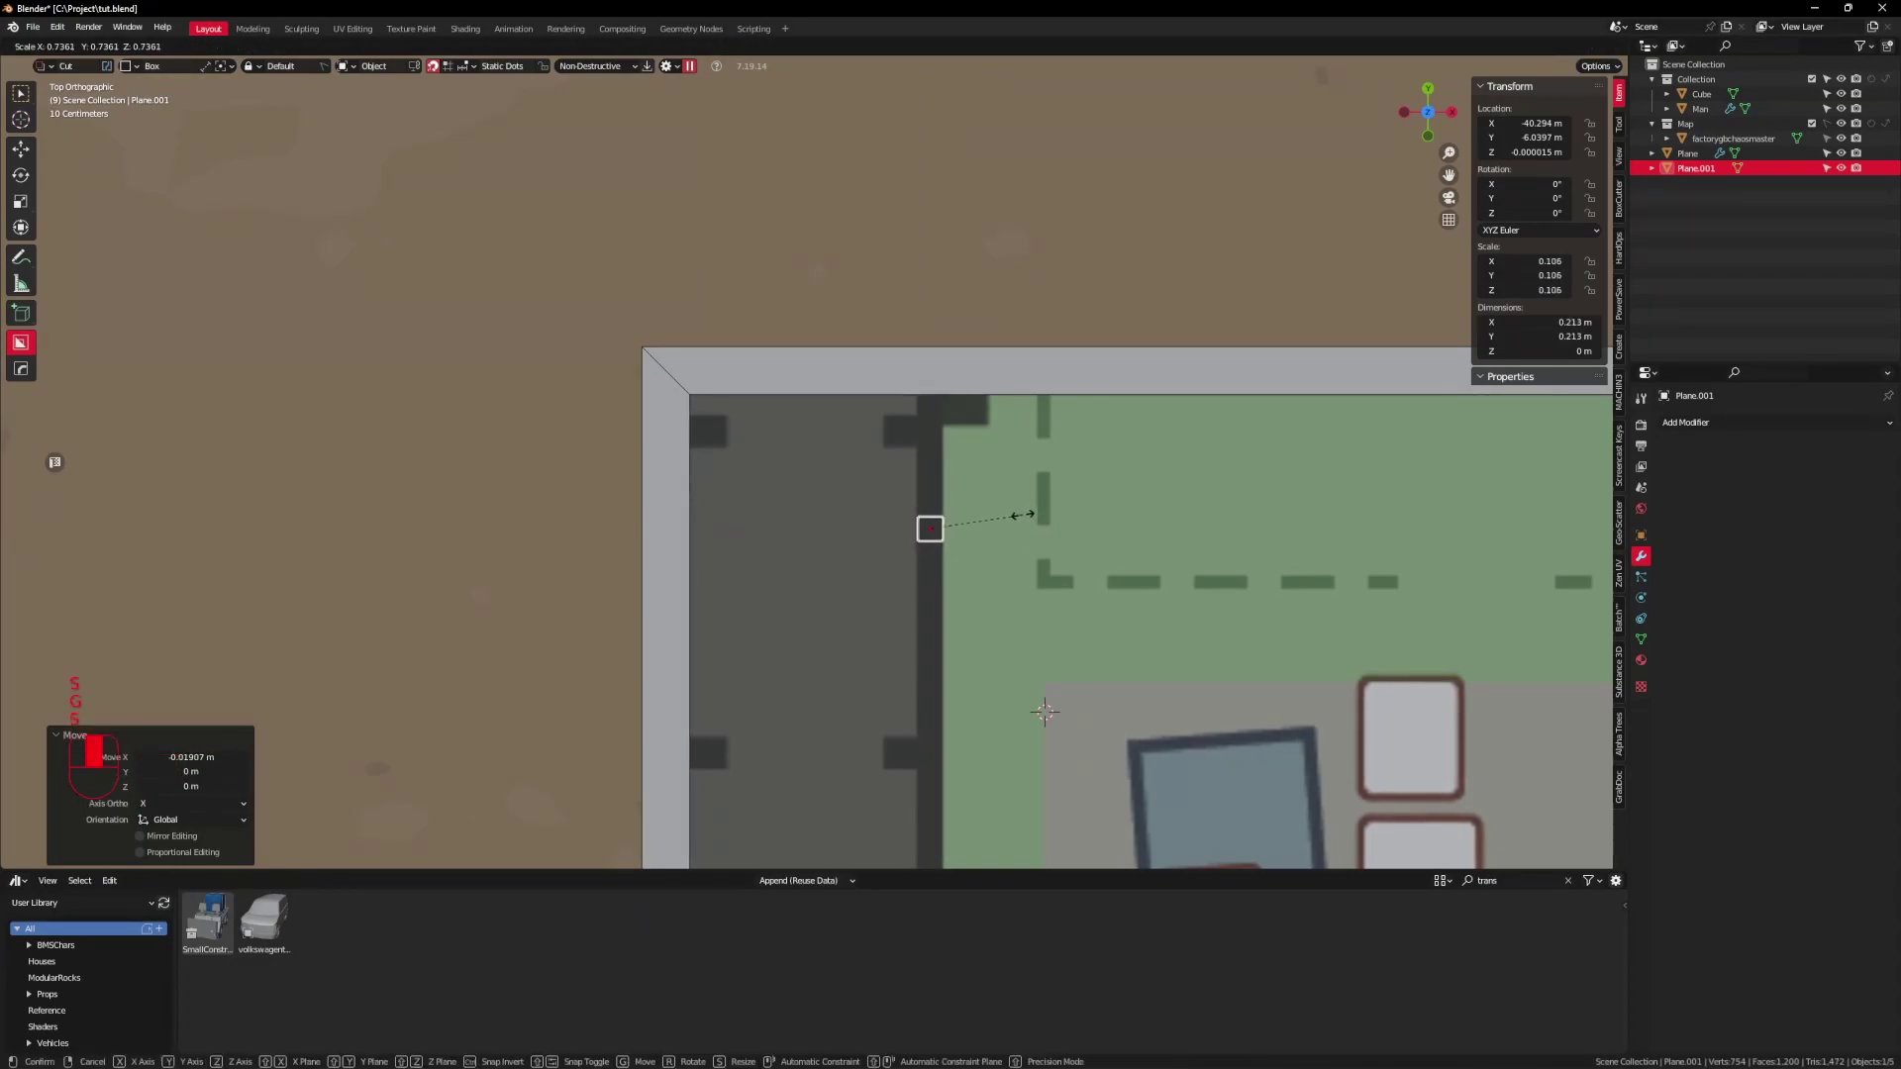
{"action": "left_click", "coordinate": [1024, 515]}
{"action": "middle_click_drag", "start_coordinate": [934, 605], "coordinate": [937, 628], "text": "shift"}
Step: Move the plane about 1.04 m along Y, snapping it to the inner face of the outer wall
{"action": "key", "text": "g"}
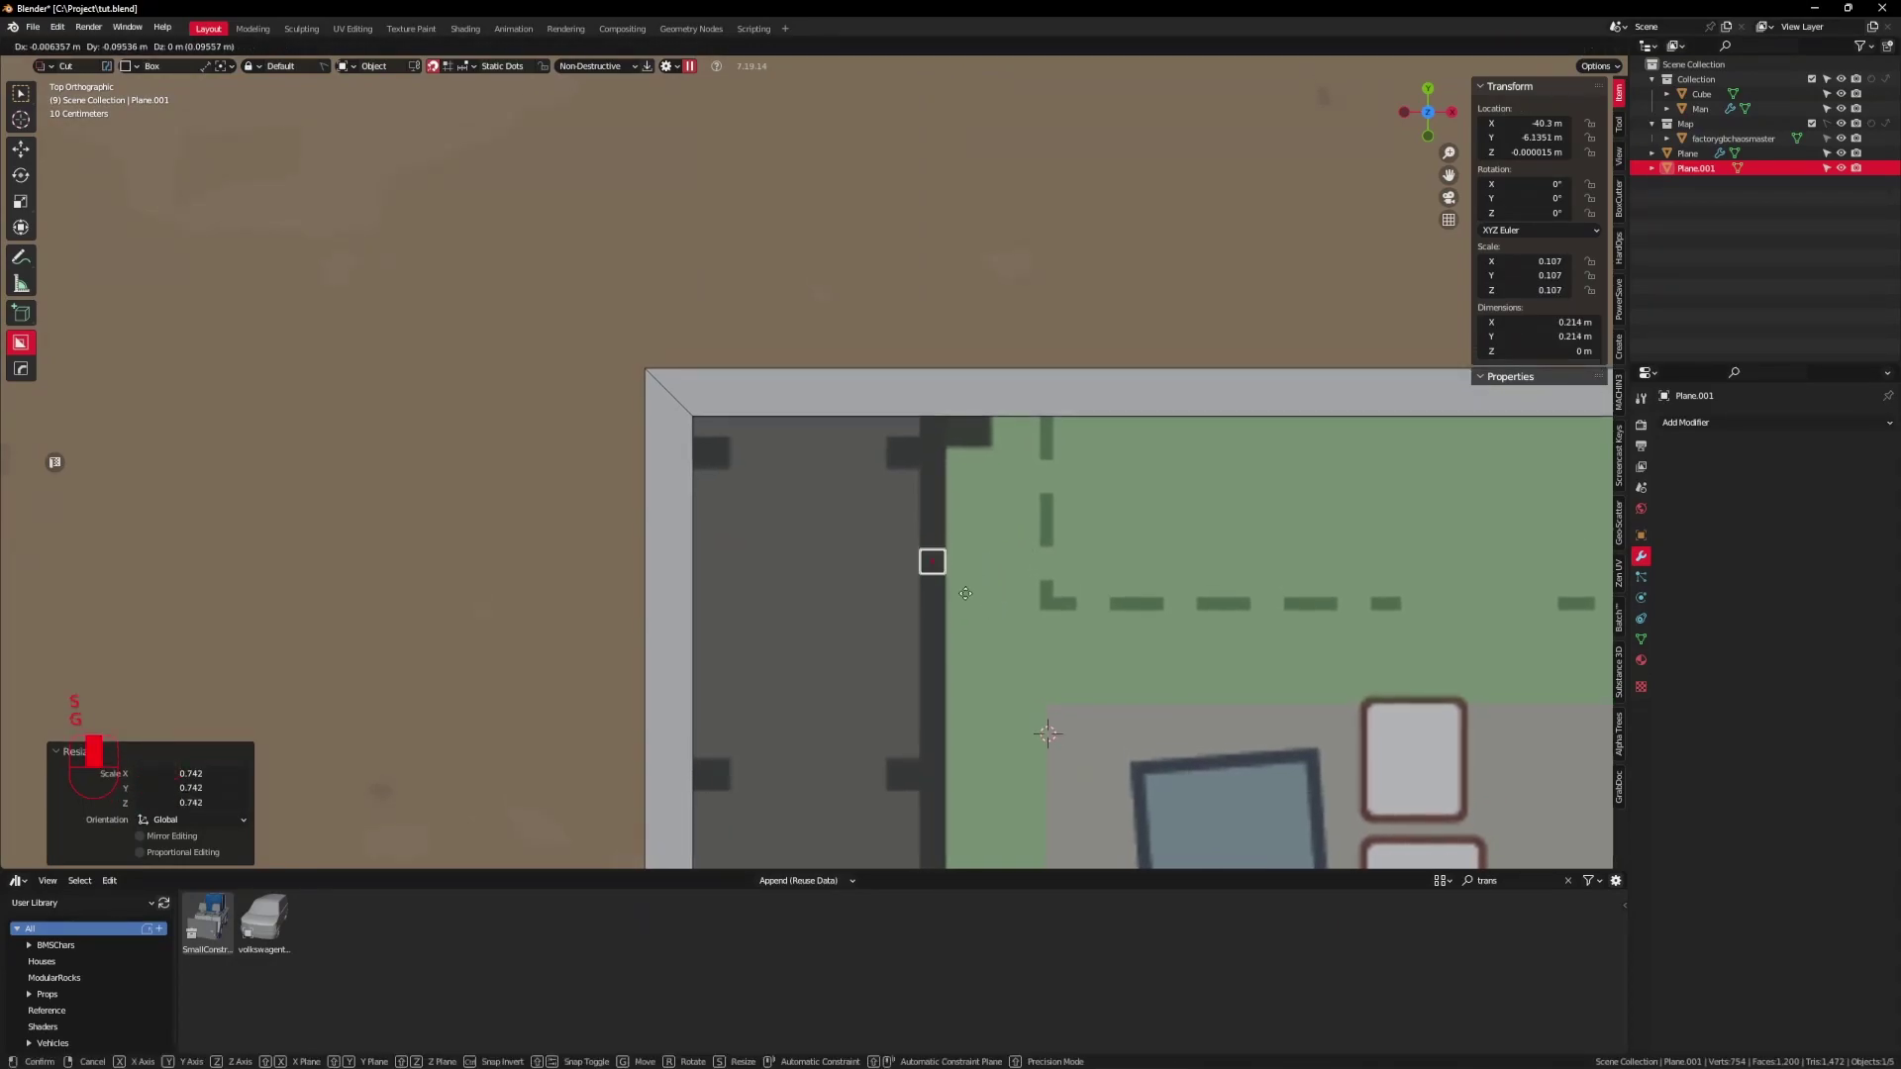
{"action": "key", "text": "y"}
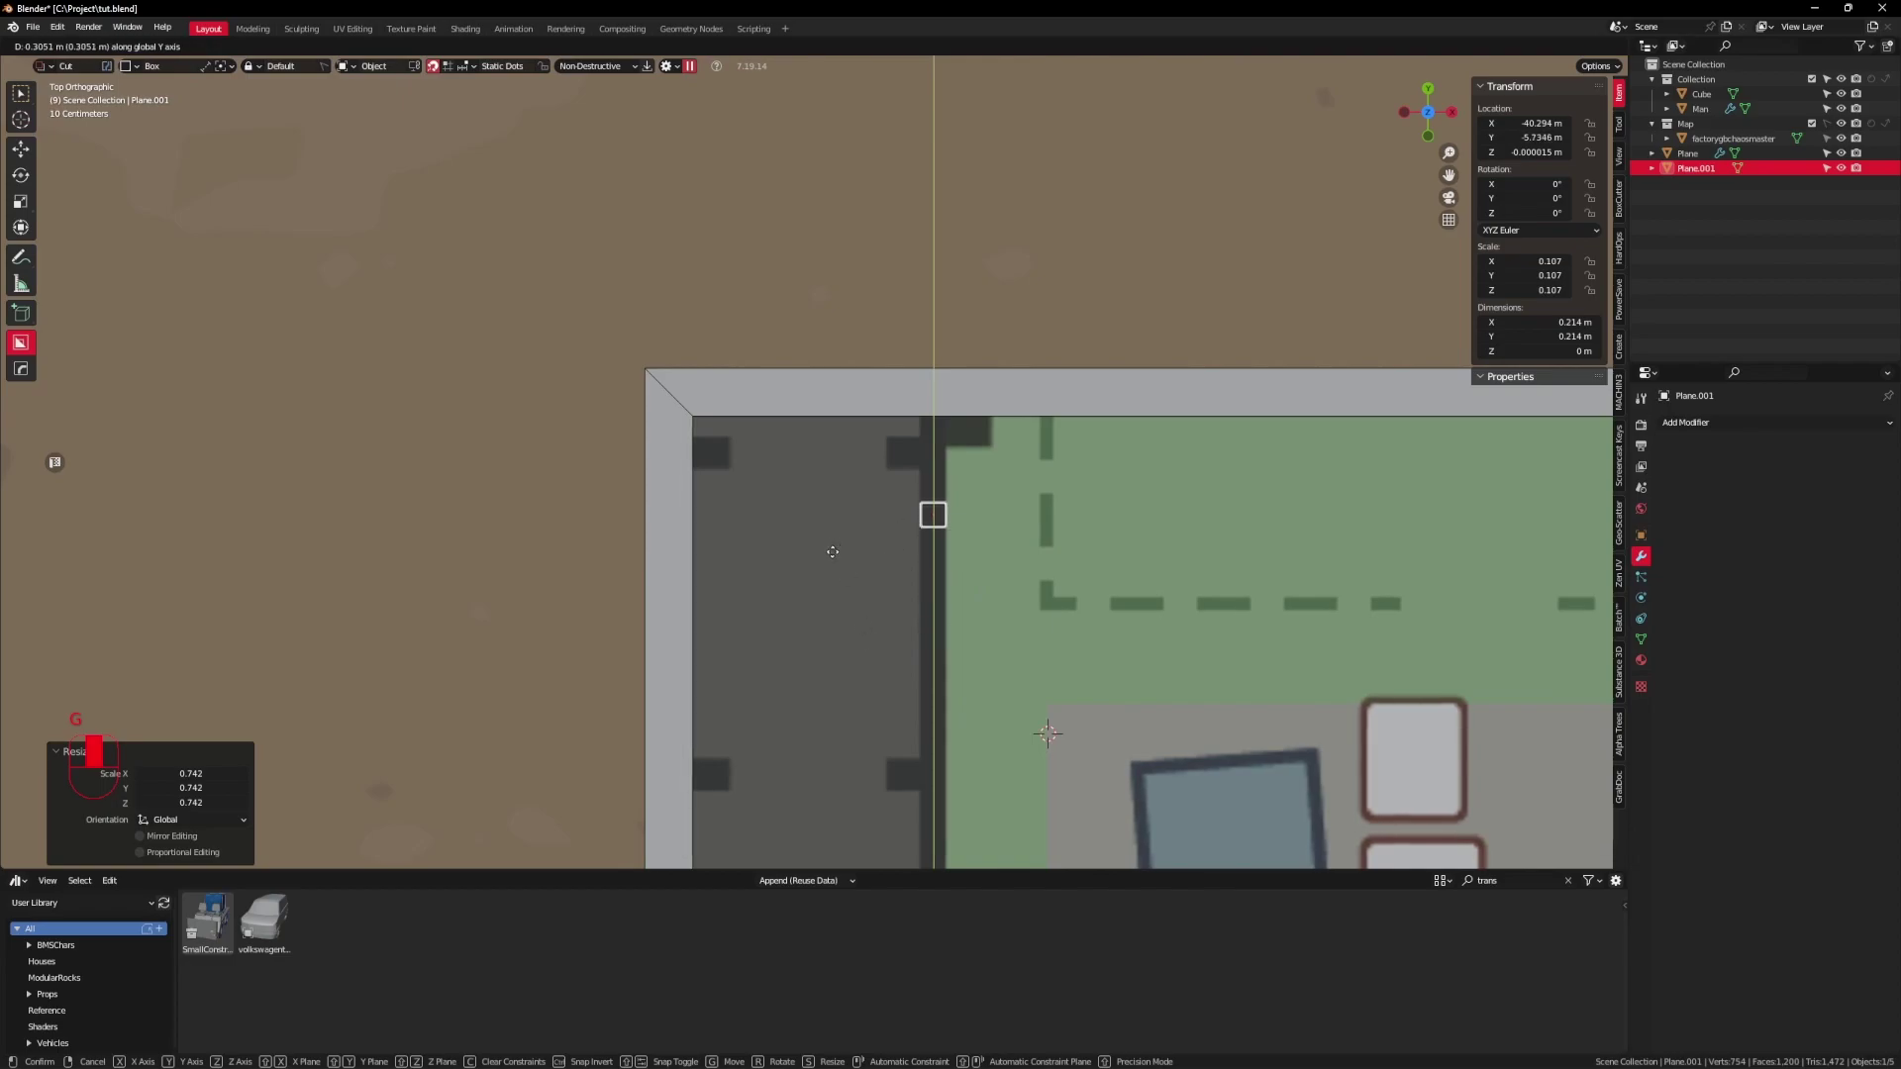
{"action": "key", "text": "ctrl"}
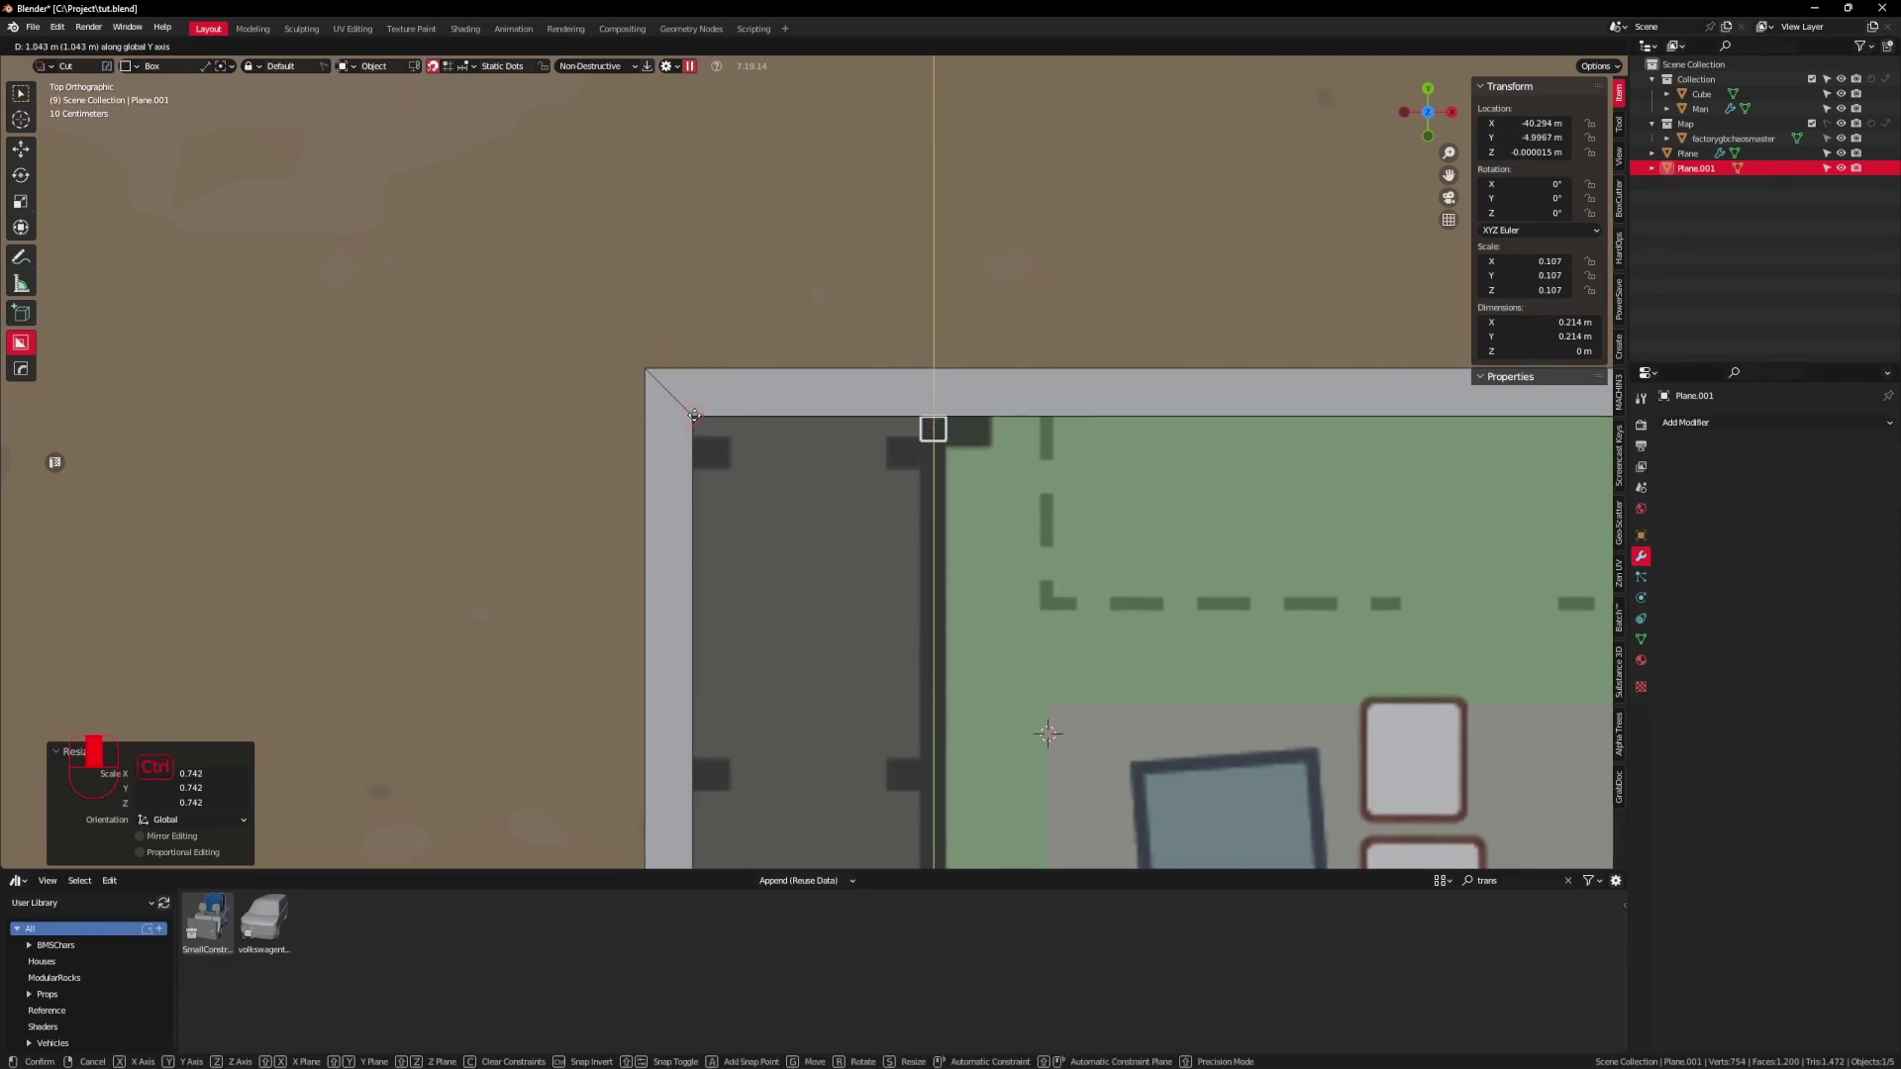
{"action": "left_click", "coordinate": [691, 415]}
Step: Enter Edit Mode on the small plane and duplicate its face along Y towards the south end of the long interior wall
{"action": "mouse_move", "coordinate": [894, 475]}
{"action": "middle_mouse_down"}
{"action": "mouse_move", "coordinate": [985, 501]}
{"action": "mouse_move", "coordinate": [919, 491]}
{"action": "middle_mouse_up"}
{"action": "scroll", "coordinate": [919, 491], "scroll_direction": "down", "scroll_amount": 5}
{"action": "scroll", "coordinate": [893, 515], "scroll_direction": "up", "scroll_amount": 3}
{"action": "key", "text": "KP_7"}
{"action": "middle_click_drag", "start_coordinate": [919, 509], "coordinate": [808, 500], "text": "shift"}
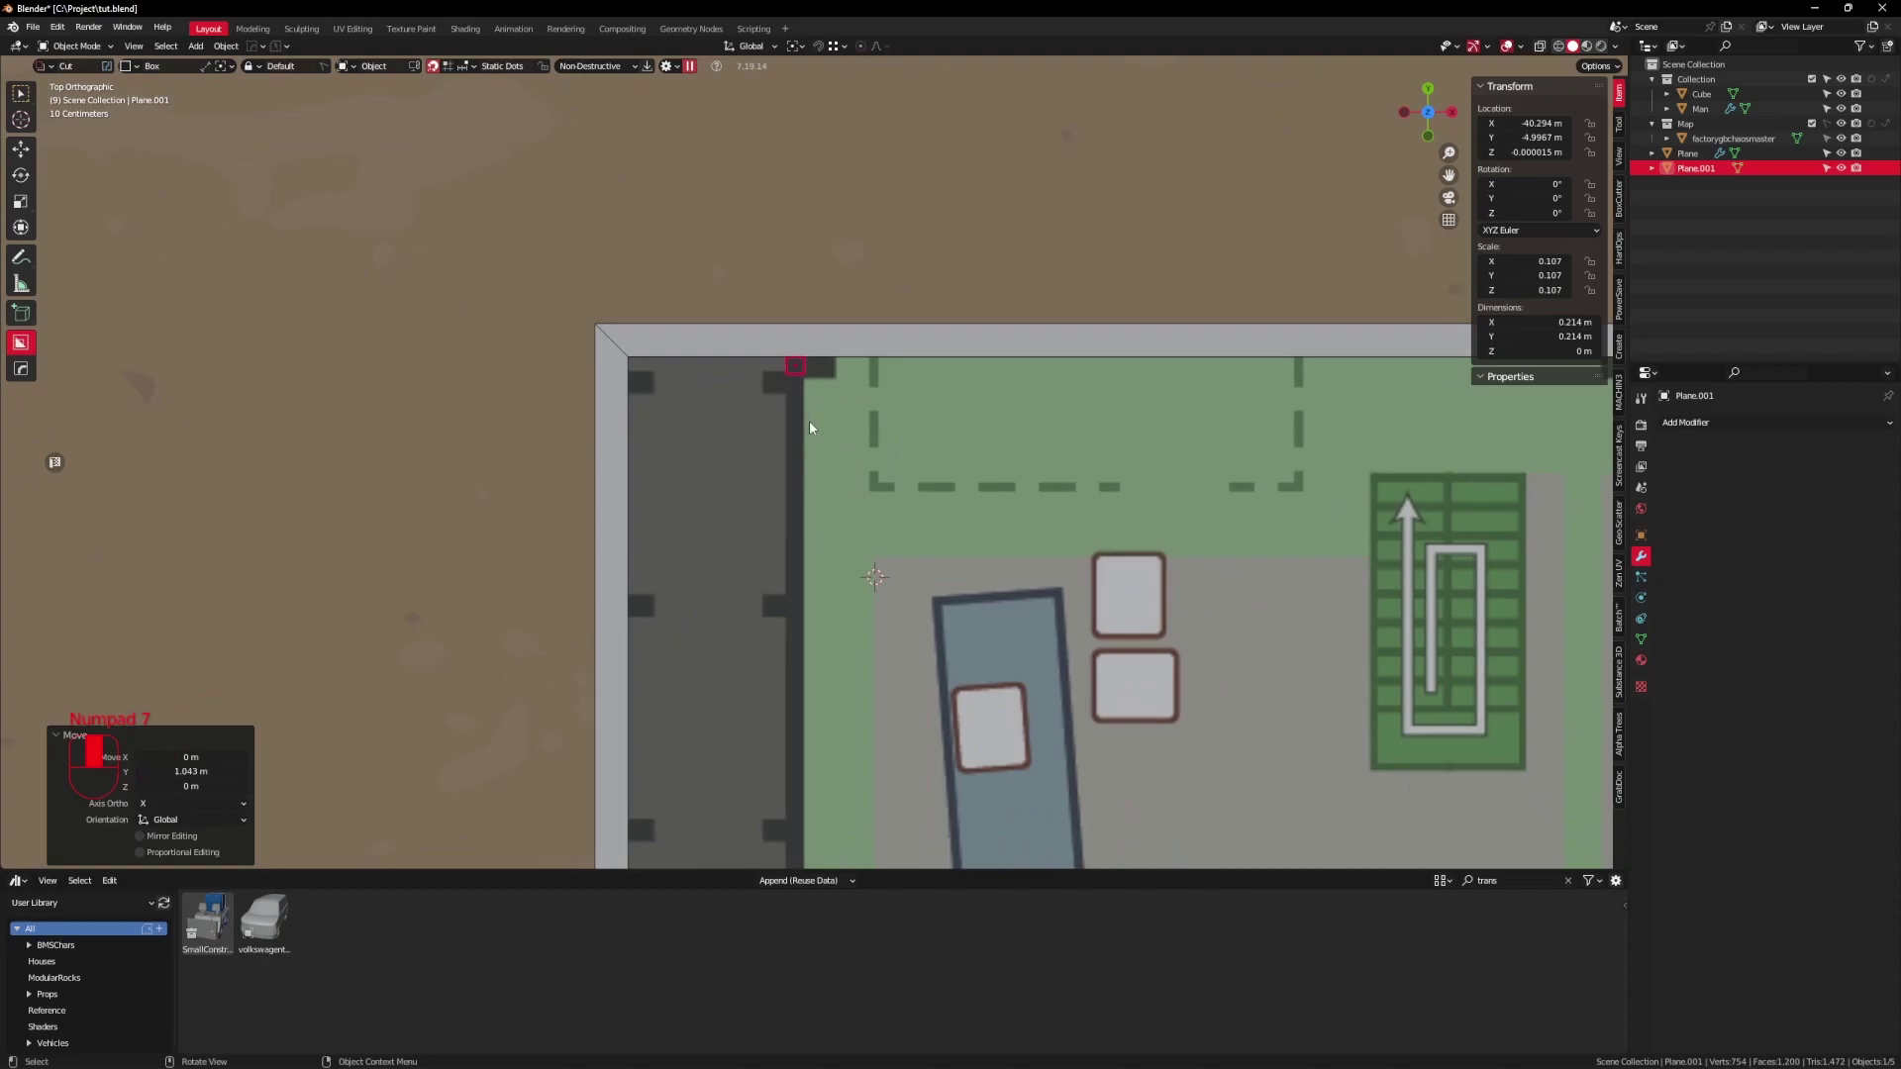
{"action": "key", "text": "Tab"}
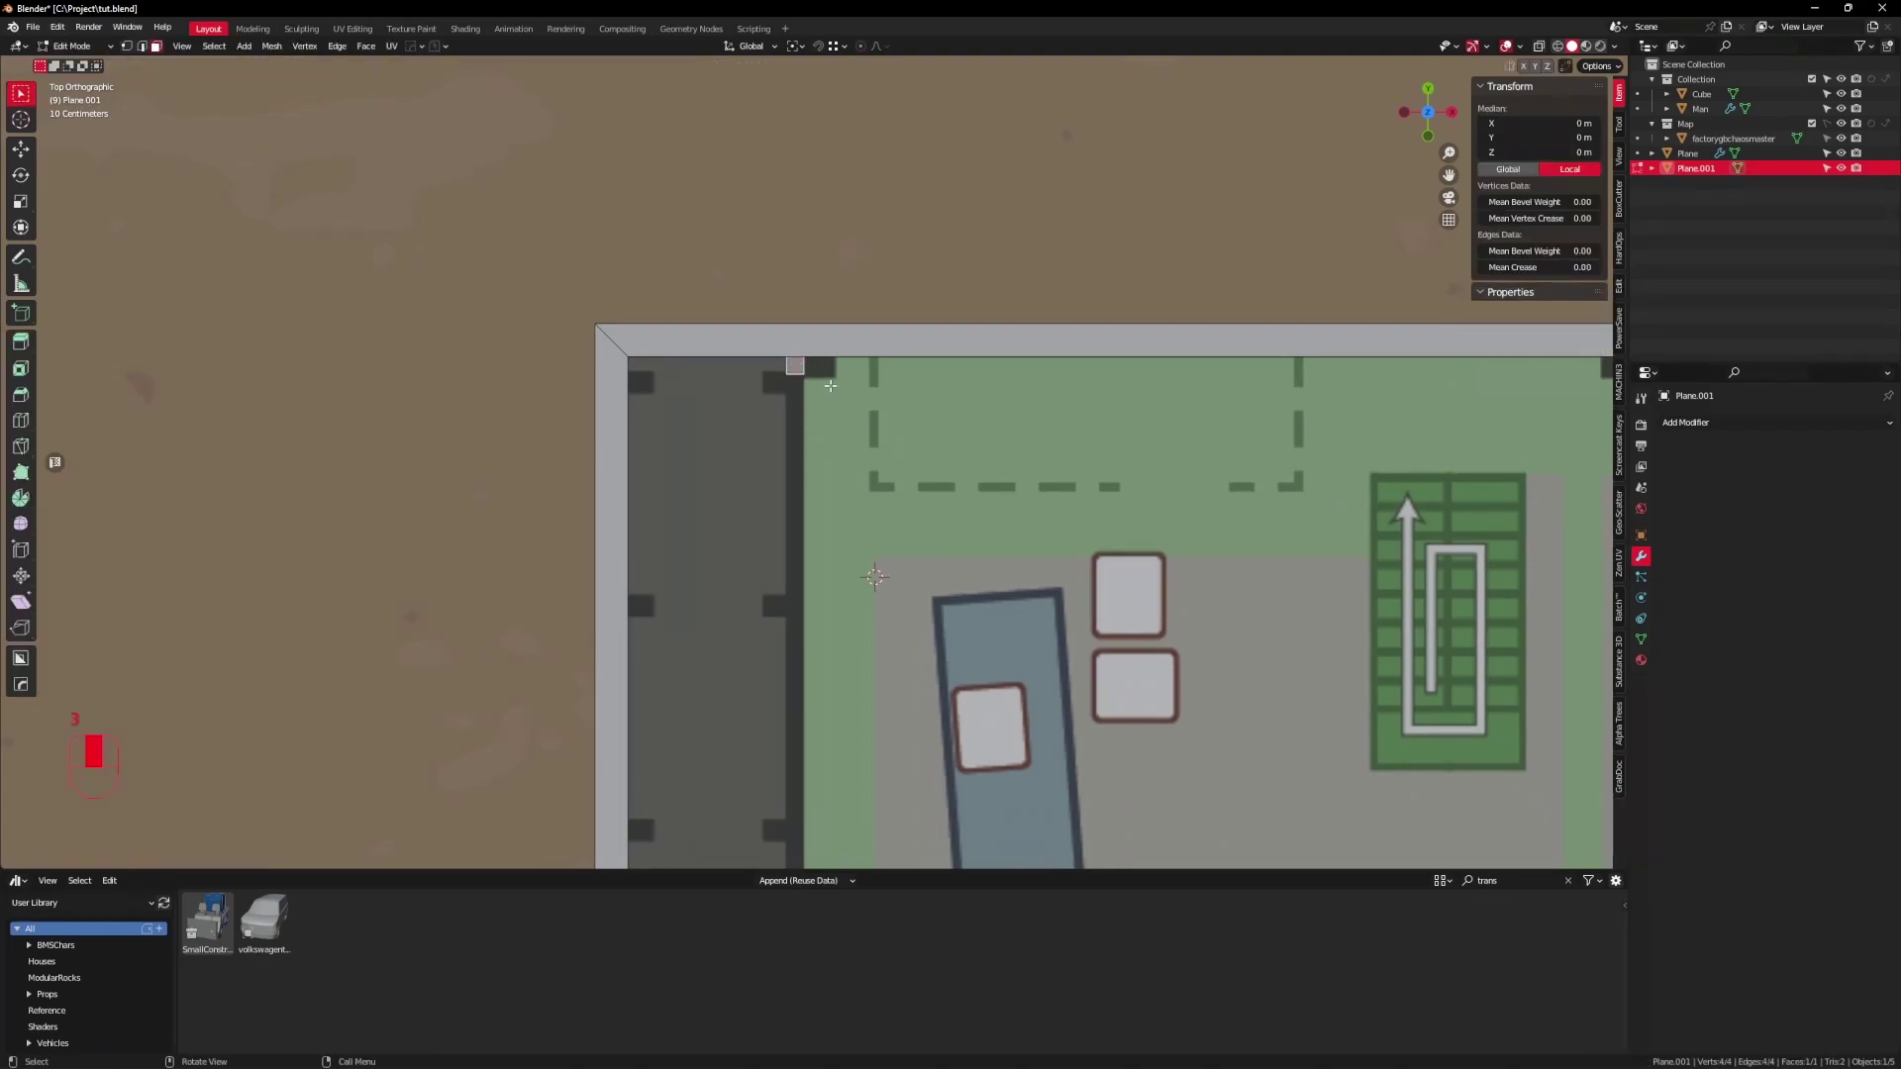
{"action": "scroll", "coordinate": [797, 368], "scroll_direction": "down", "scroll_amount": 6}
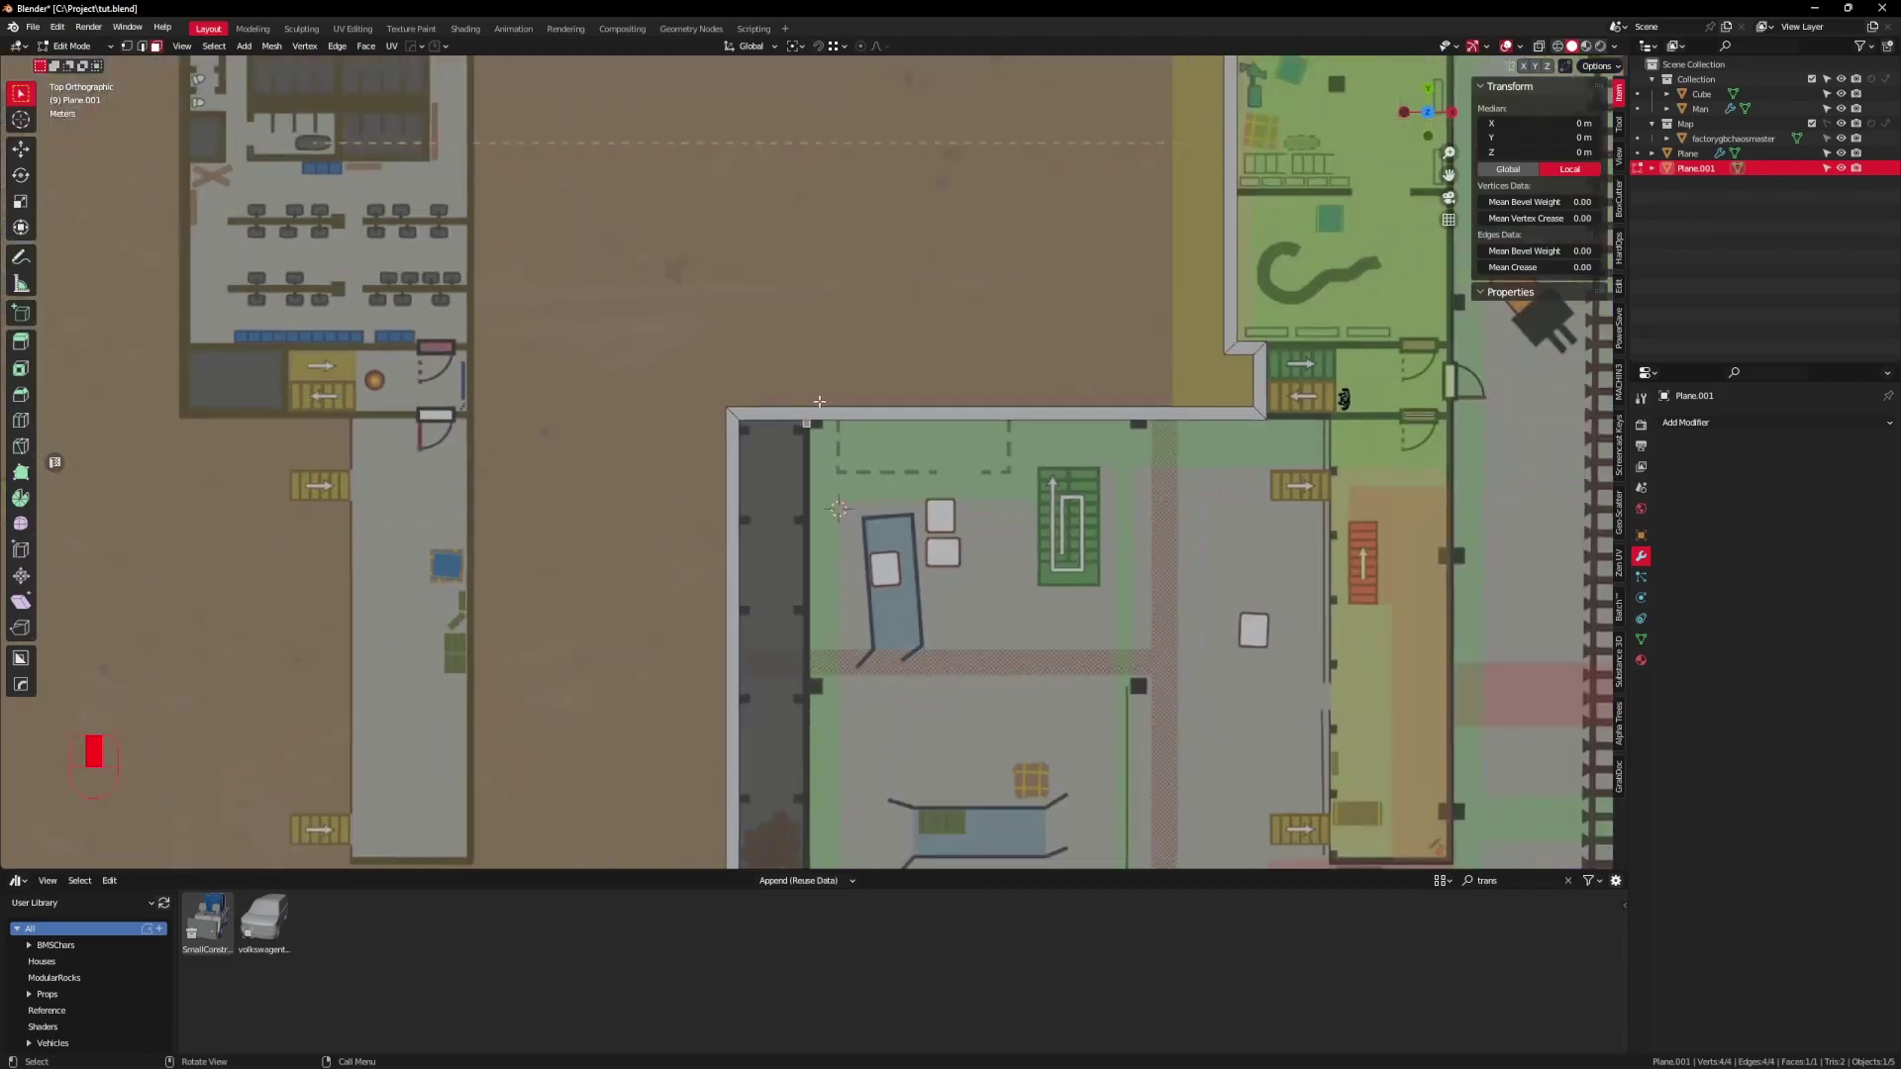
{"action": "scroll", "coordinate": [861, 289], "scroll_direction": "down", "scroll_amount": 5, "text": "shift"}
{"action": "scroll", "coordinate": [860, 289], "scroll_direction": "down", "scroll_amount": 2}
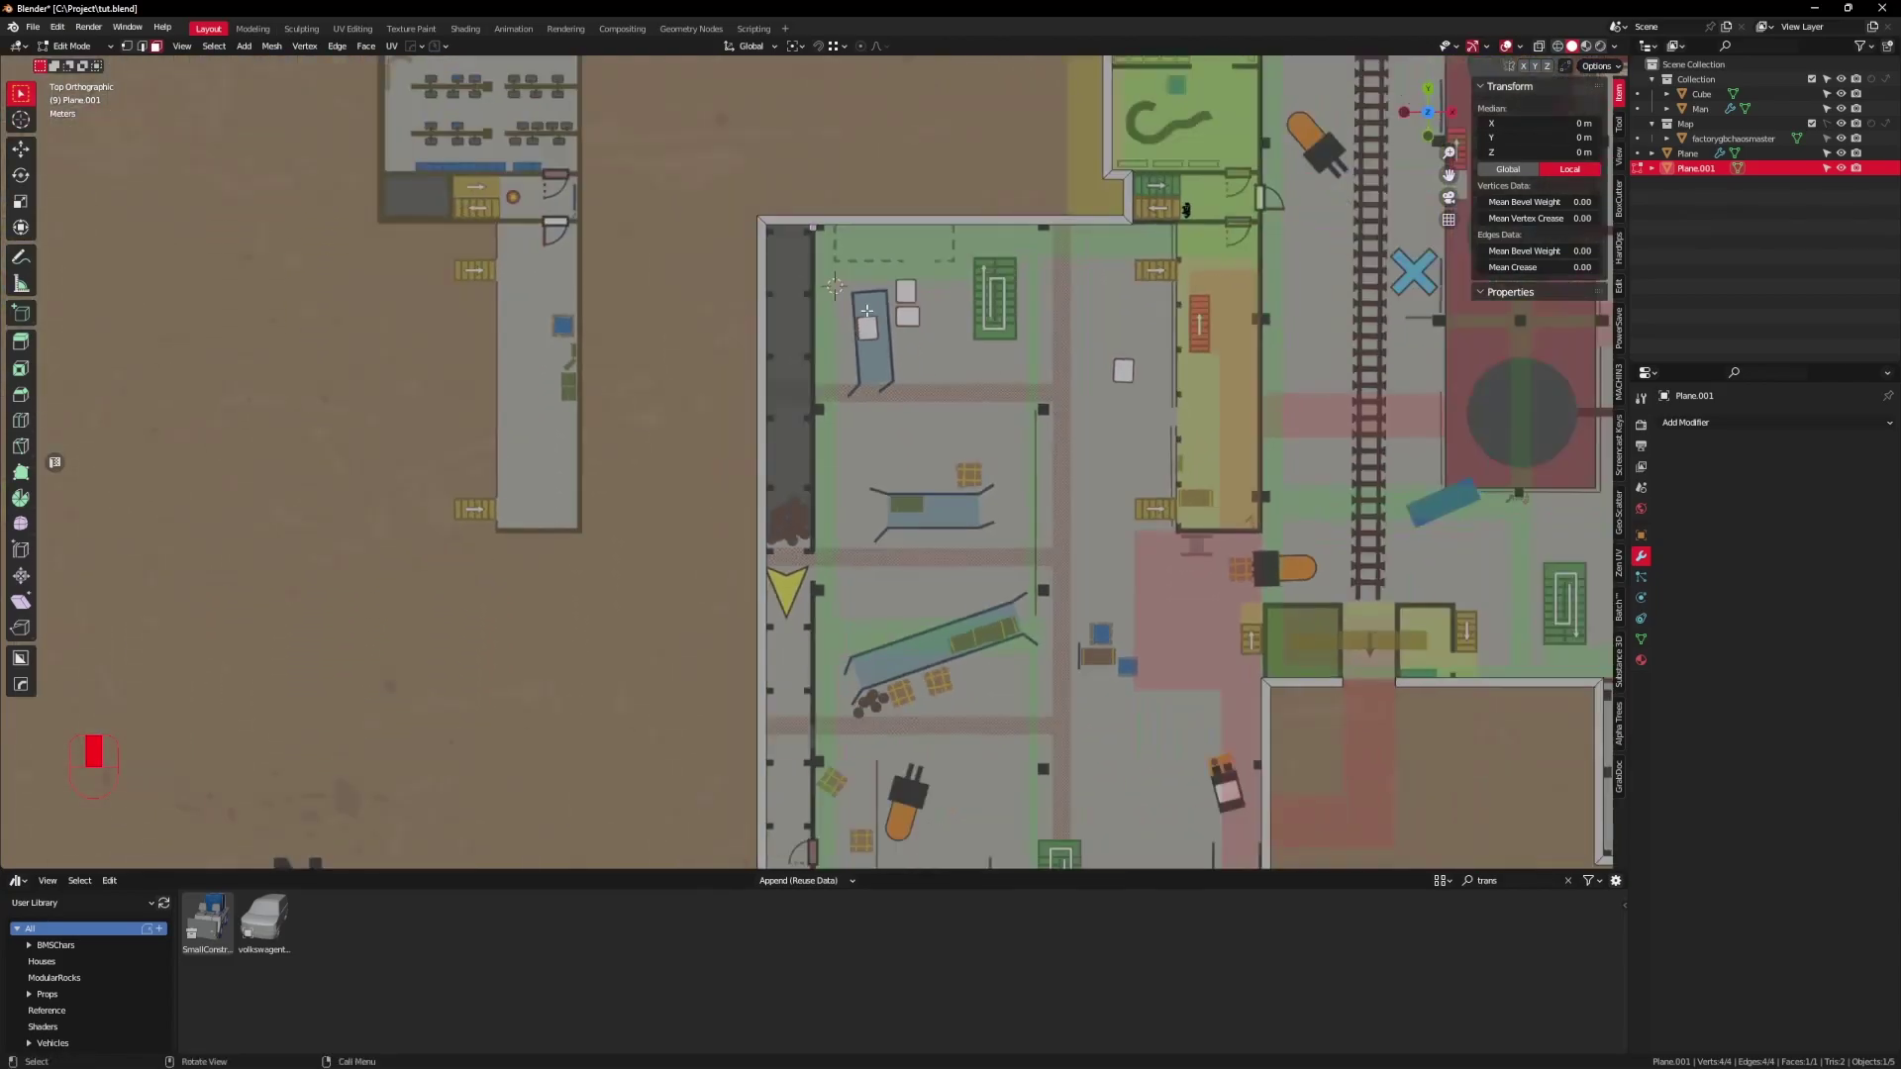
{"action": "key", "text": "shift+d"}
{"action": "key", "text": "y"}
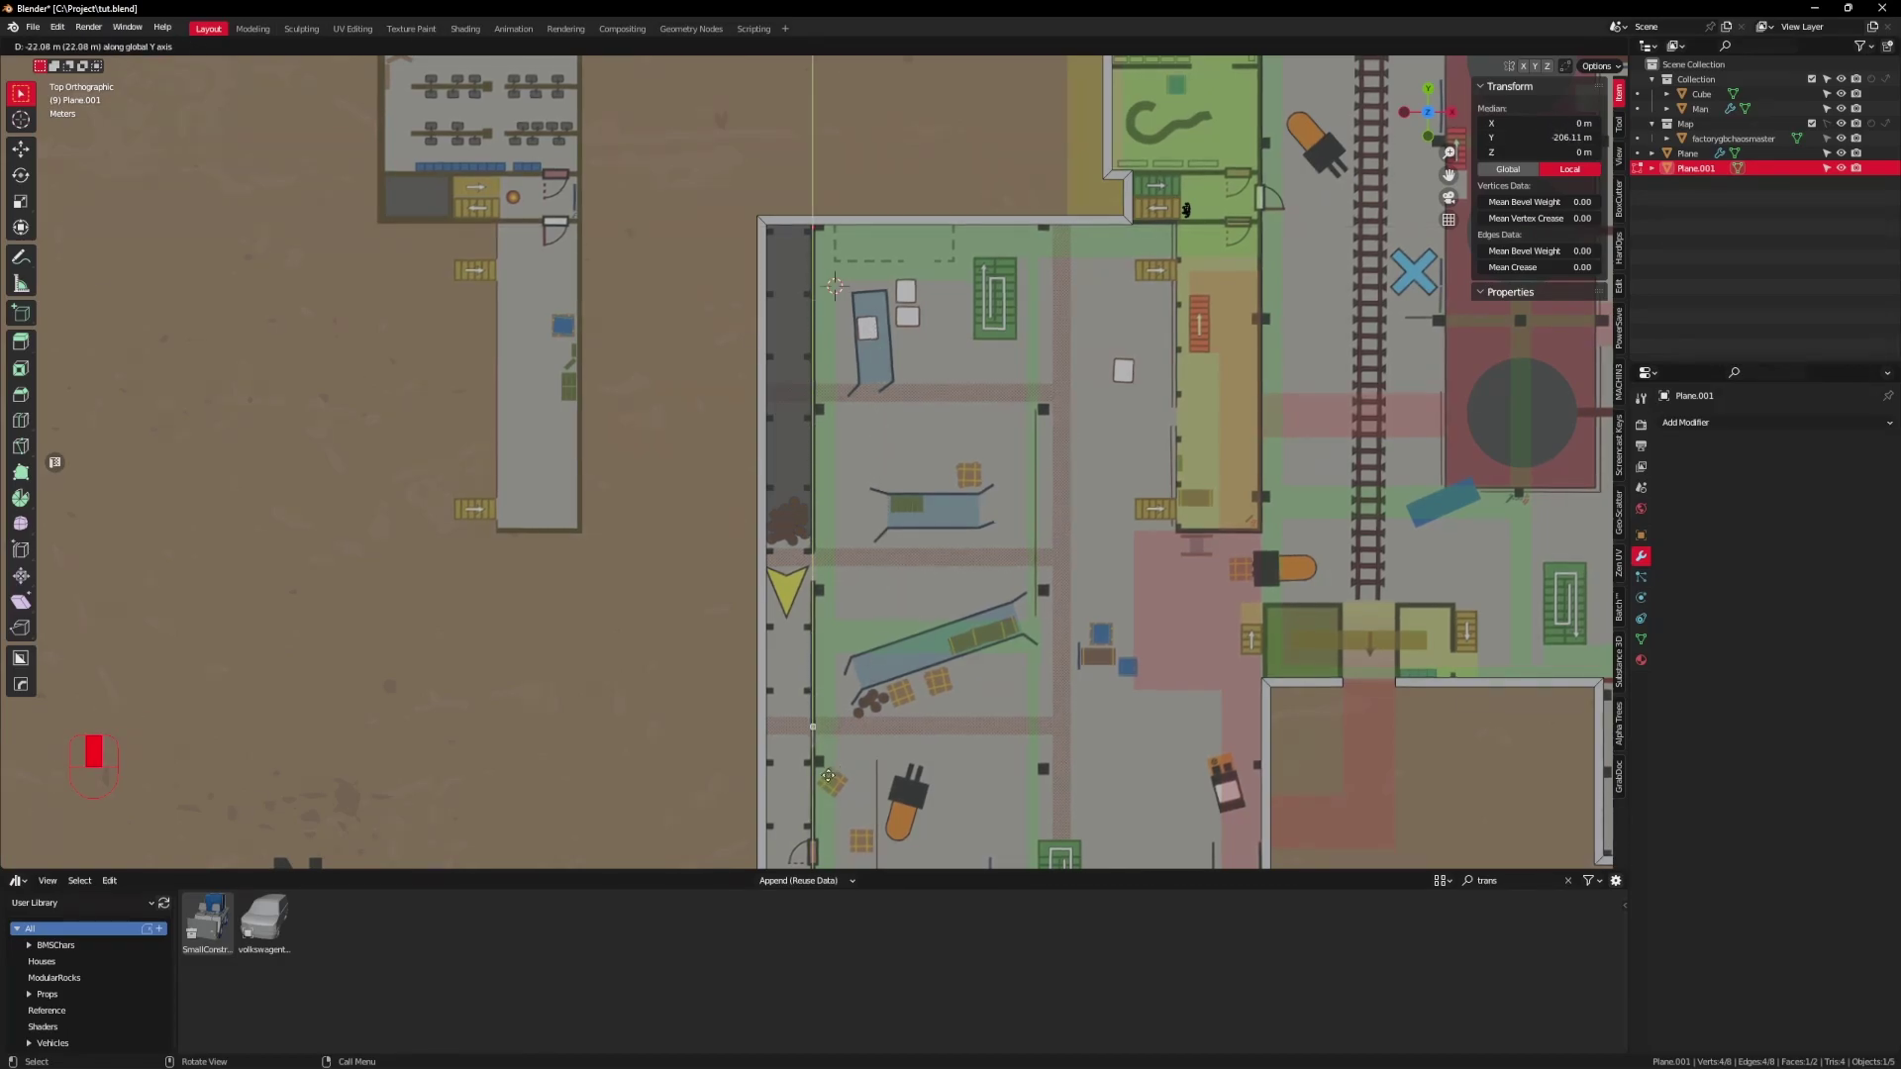
{"action": "left_click", "coordinate": [820, 857]}
{"action": "middle_click_drag", "start_coordinate": [819, 857], "coordinate": [820, 498], "text": "shift"}
Step: Move the duplicated face along Y onto the junction with the southern cross wall, adjusting it by about 0.12 m
{"action": "key", "text": "shift+d"}
{"action": "key", "text": "y"}
{"action": "left_click", "coordinate": [924, 524]}
{"action": "middle_click_drag", "start_coordinate": [925, 523], "coordinate": [925, 483], "text": "shift"}
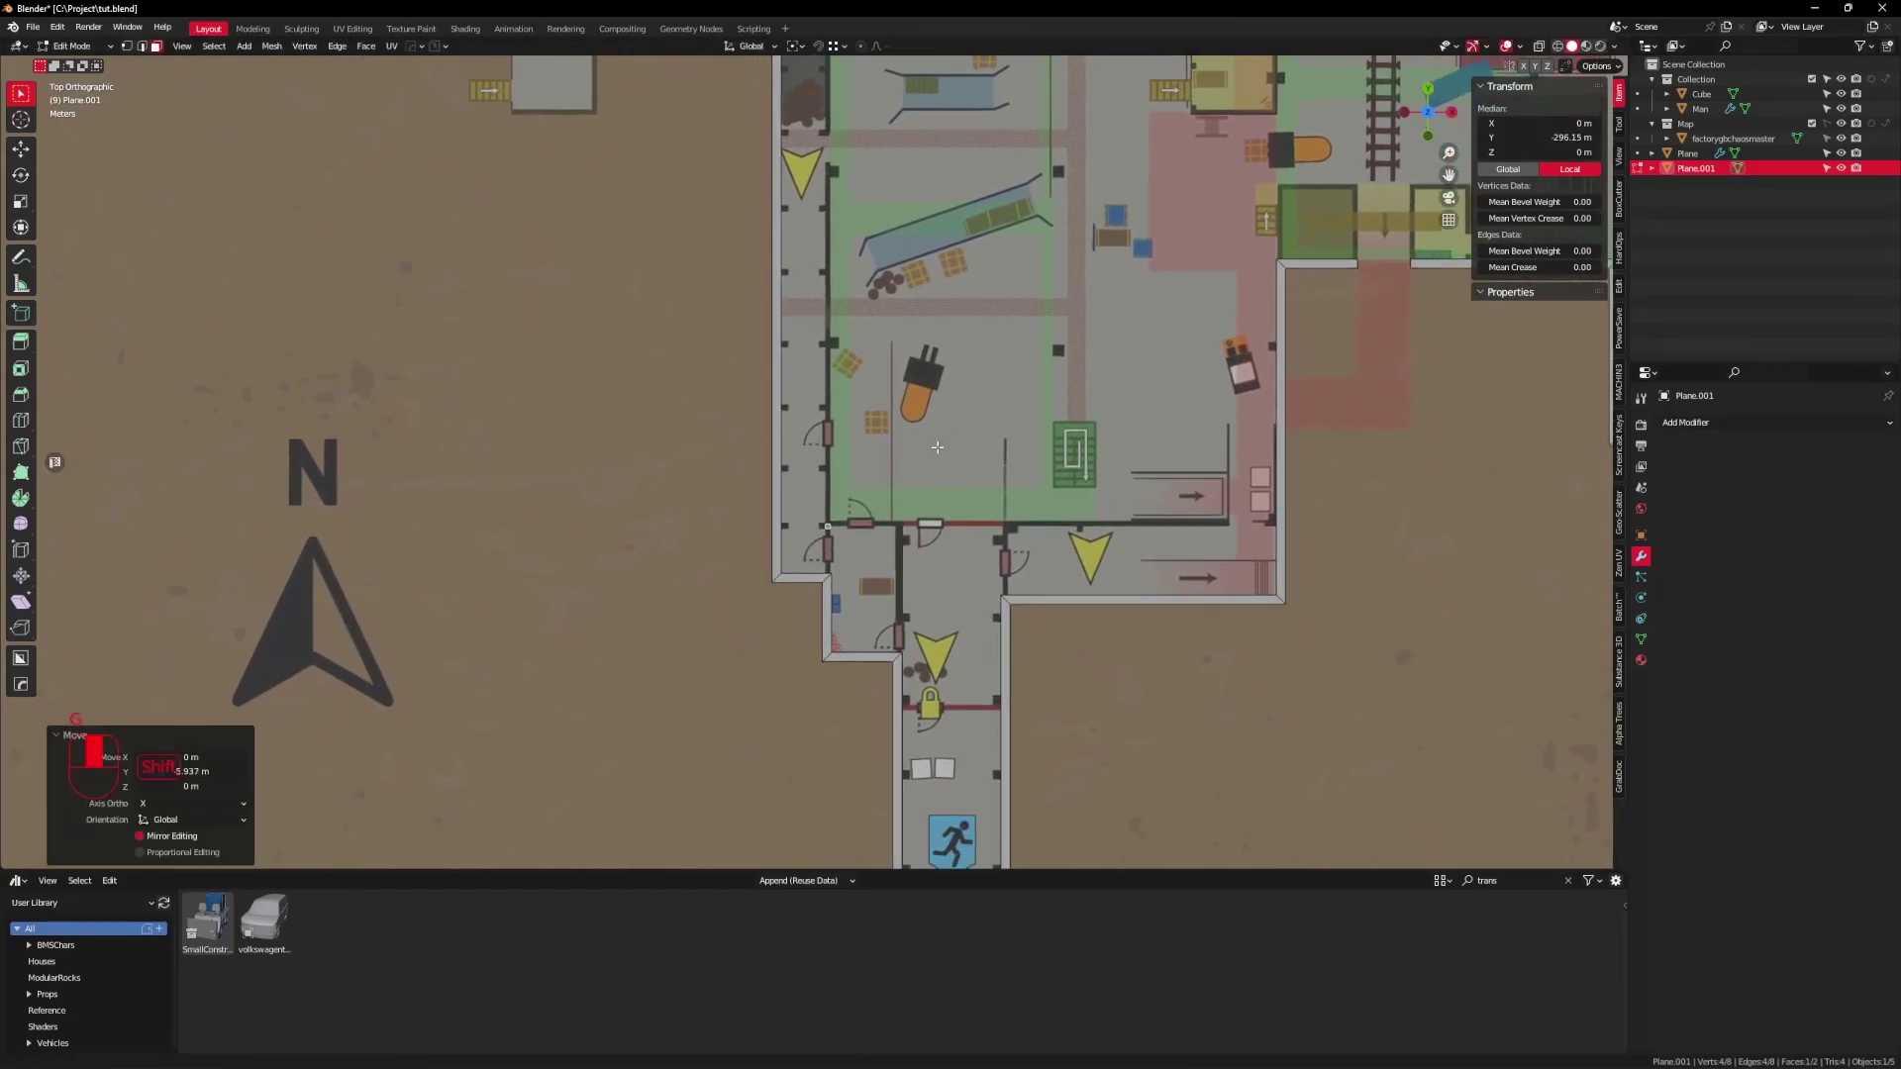
{"action": "scroll", "coordinate": [836, 545], "scroll_direction": "up", "scroll_amount": 10}
{"action": "key", "text": "g"}
{"action": "key", "text": "y"}
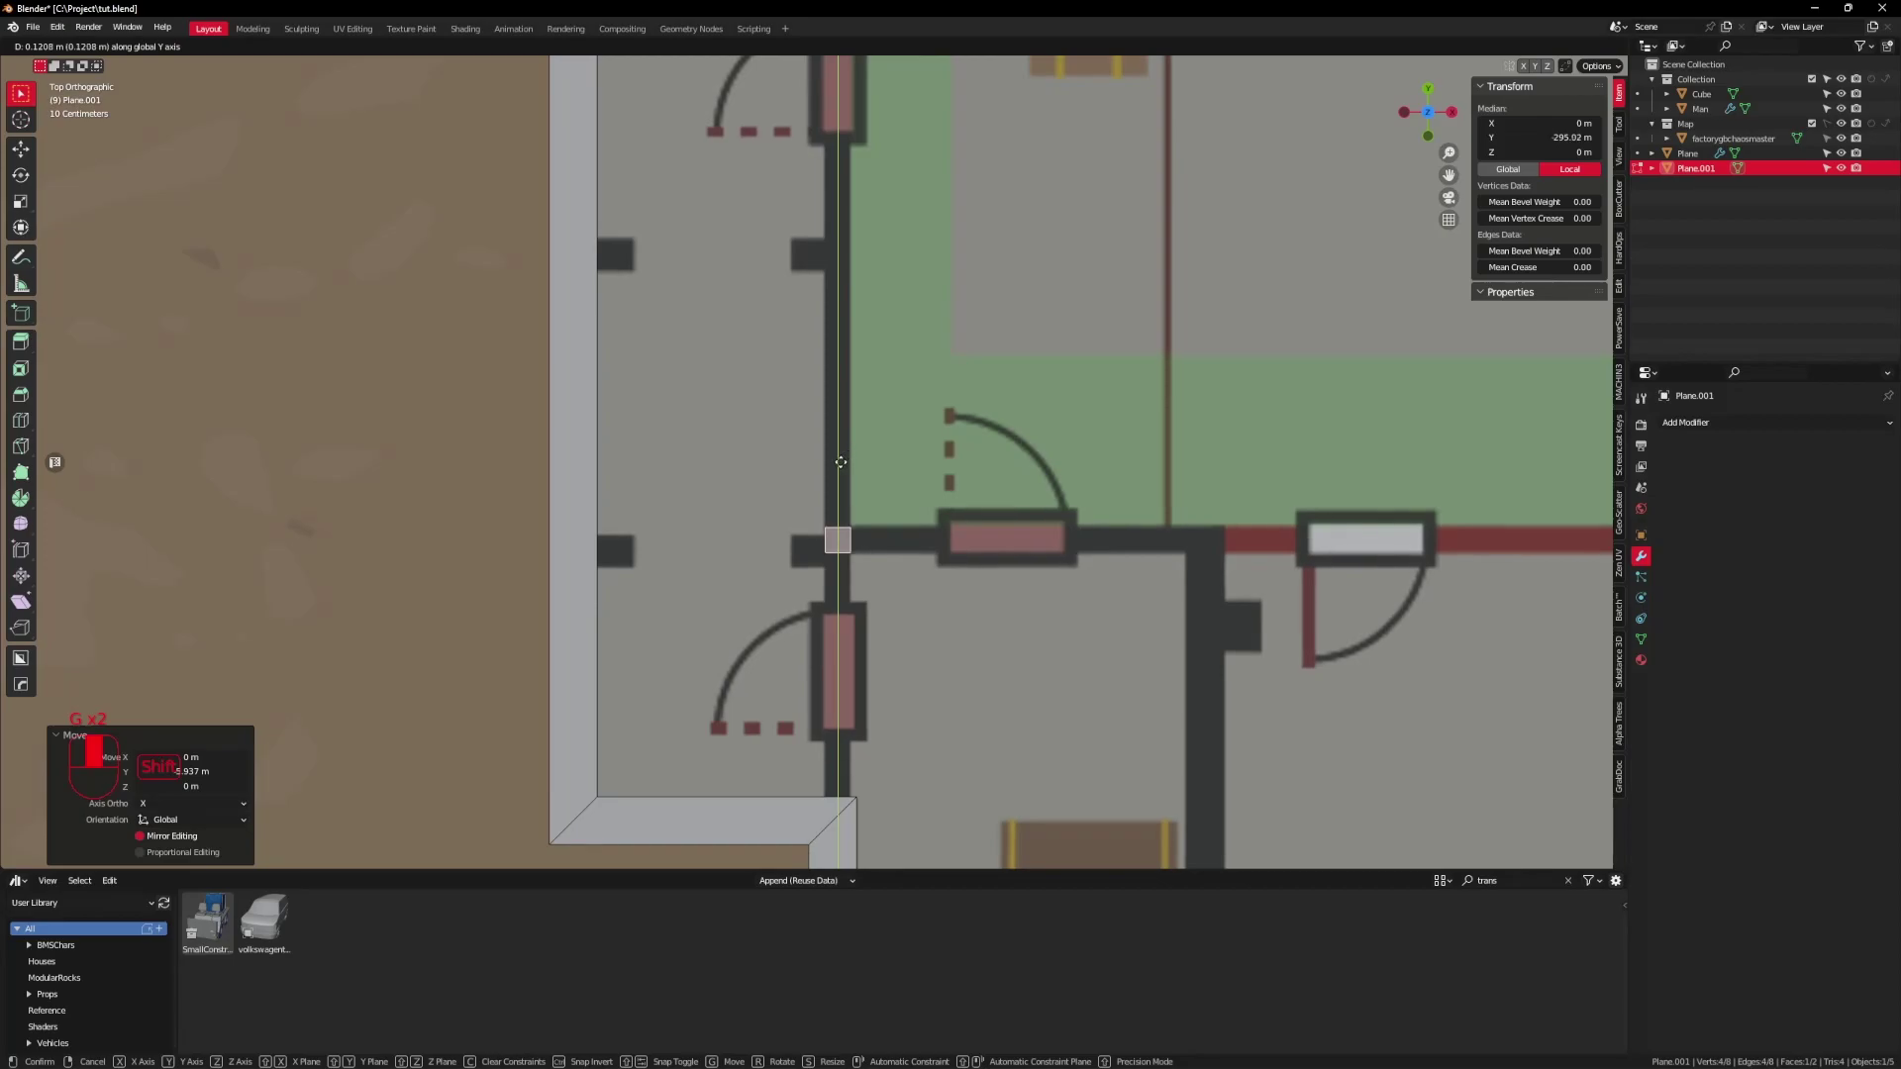
{"action": "left_click", "coordinate": [841, 462]}
{"action": "scroll", "coordinate": [840, 462], "scroll_direction": "down", "scroll_amount": 2}
{"action": "scroll", "coordinate": [728, 561], "scroll_direction": "down", "scroll_amount": 2}
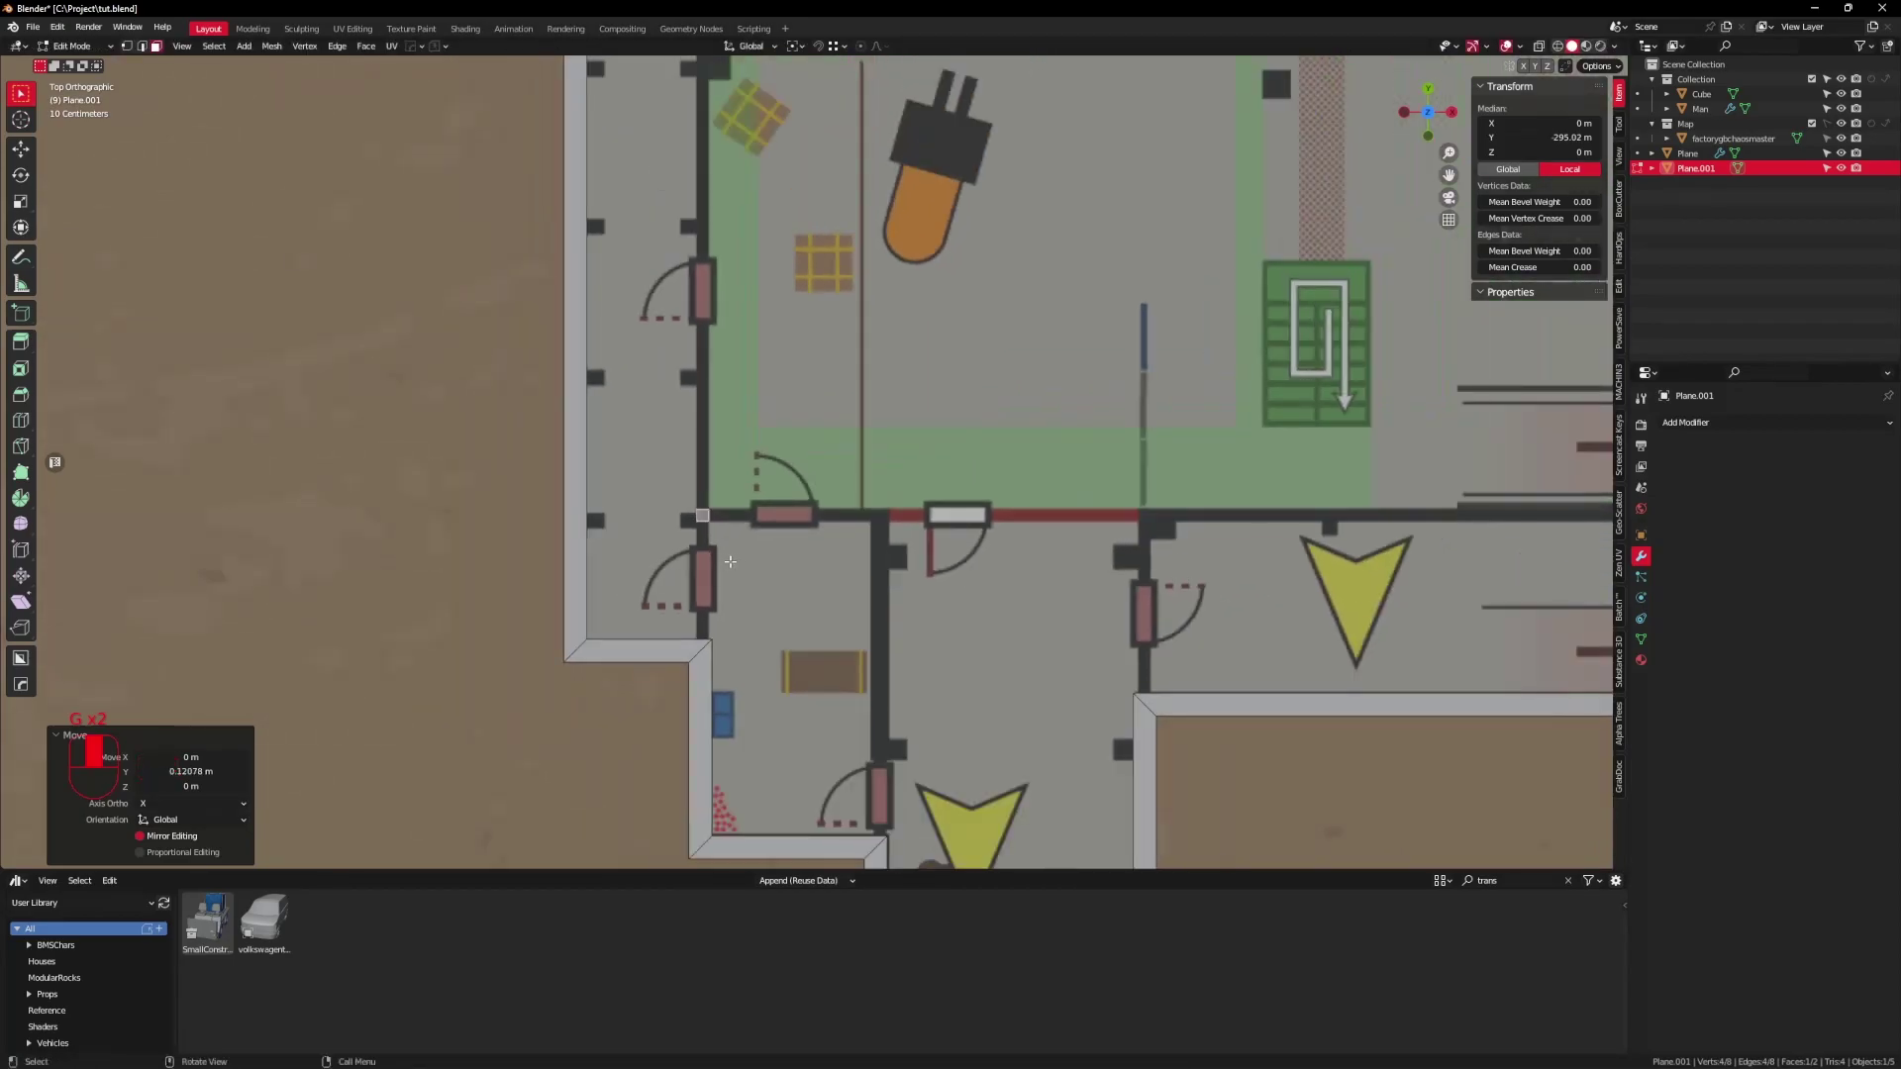
{"action": "scroll", "coordinate": [768, 549], "scroll_direction": "up", "scroll_amount": 2}
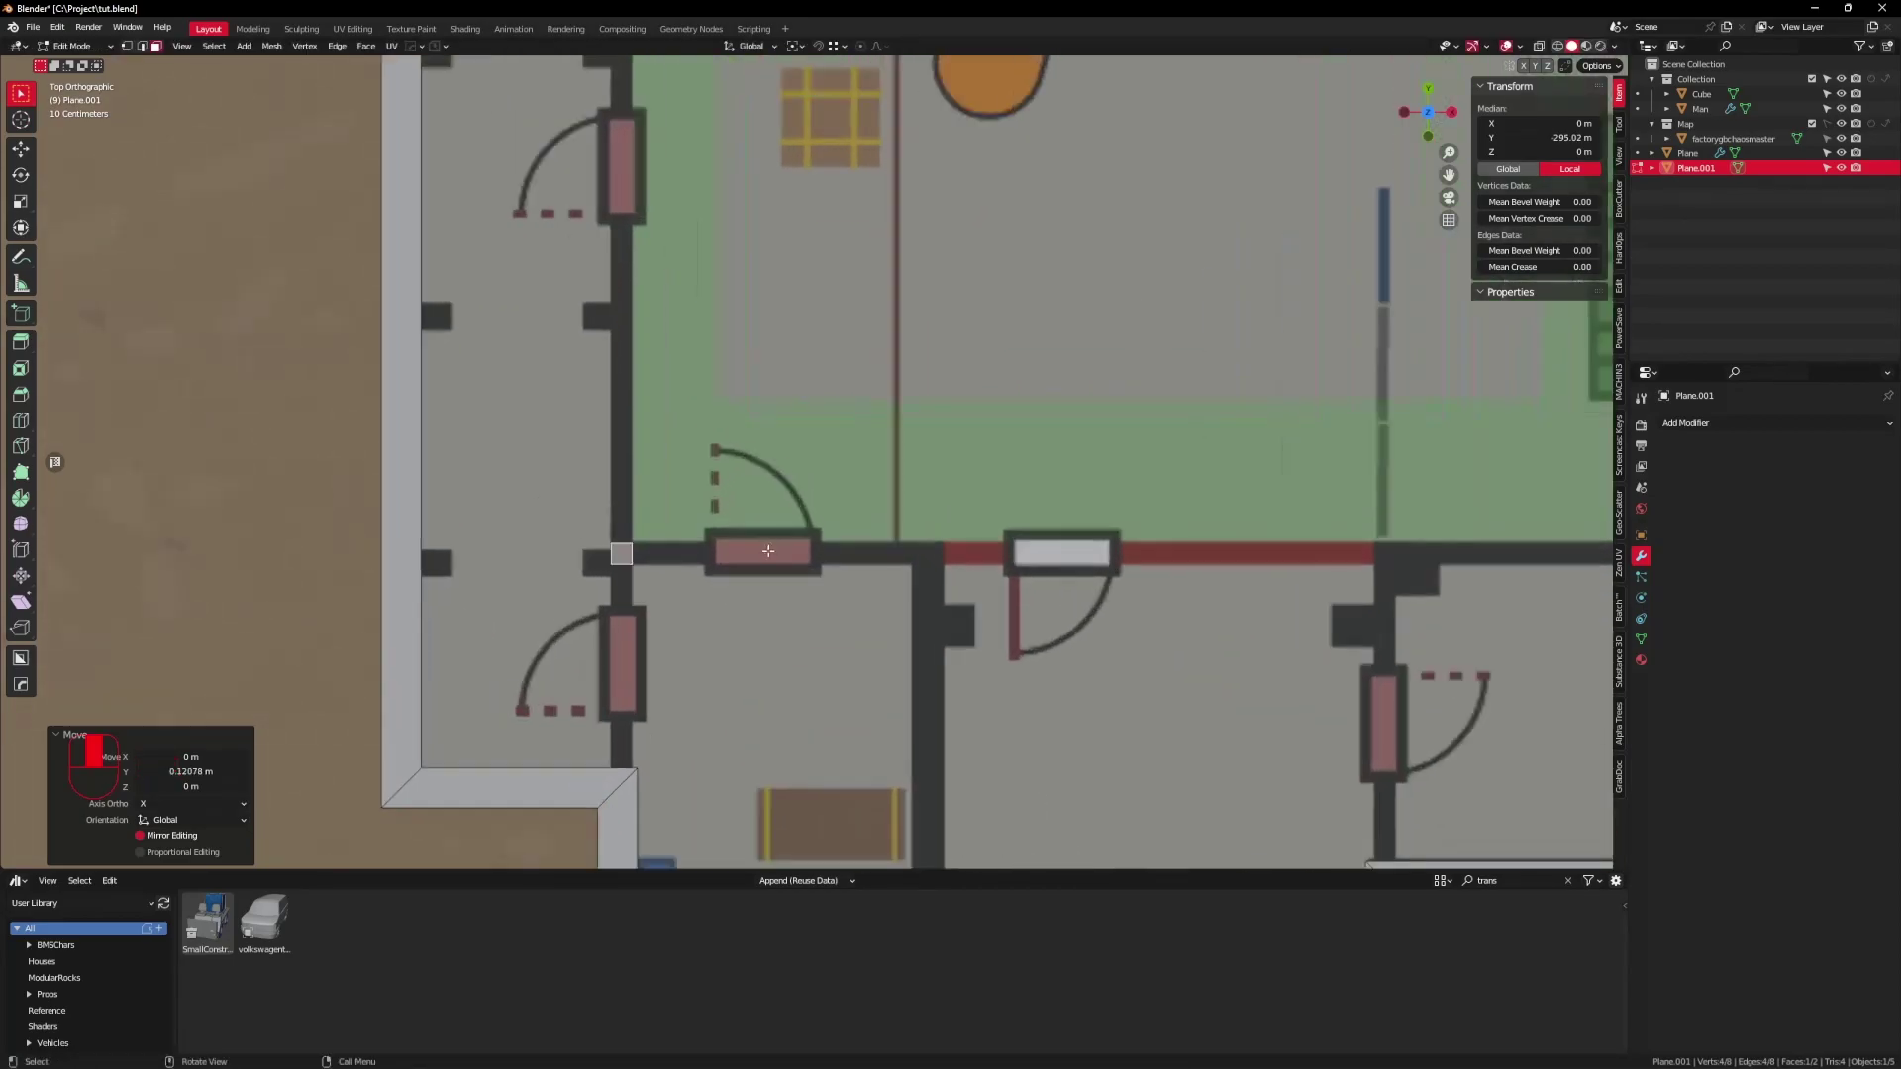
Step: Duplicate the junction face along X onto the next two wall junctions, offset about 3.2 m and then 4.64 m
{"action": "key", "text": "shift+d"}
{"action": "key", "text": "g"}
{"action": "key", "text": "x"}
{"action": "left_click", "coordinate": [1130, 581]}
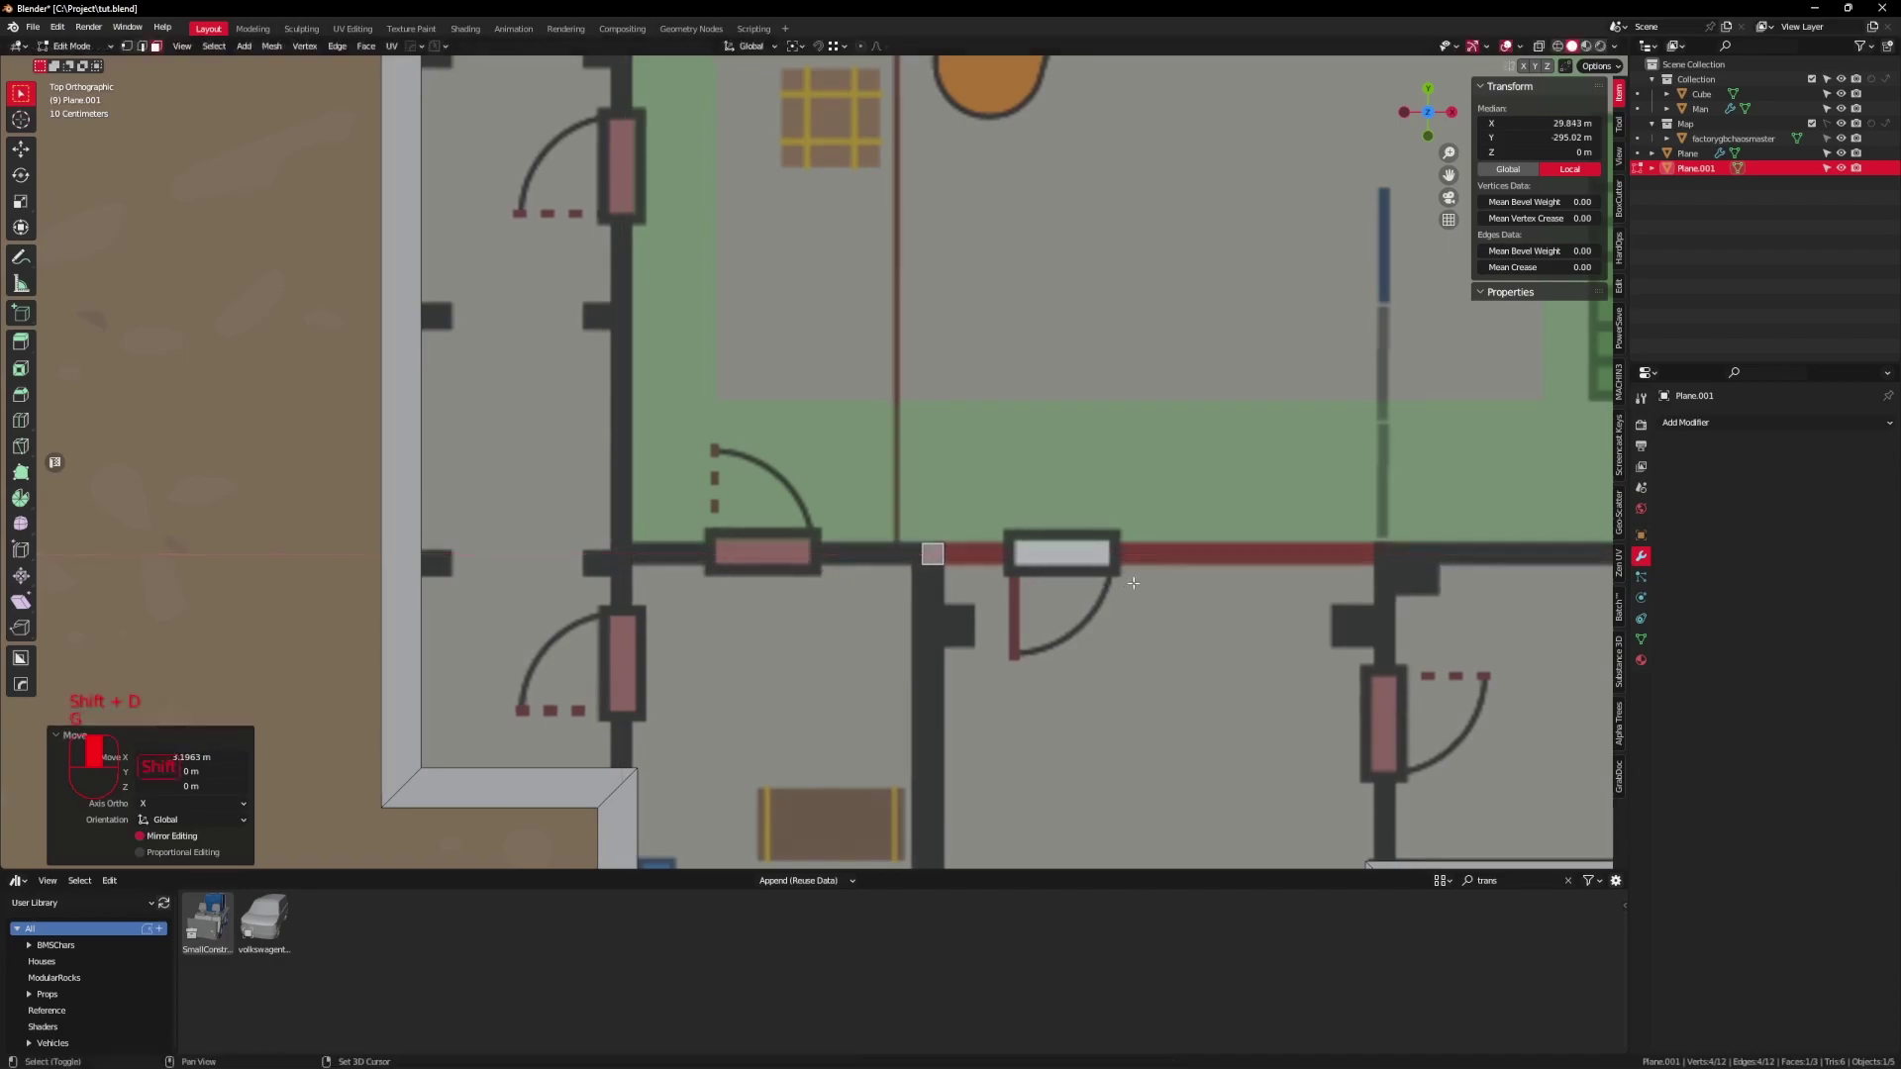
{"action": "middle_click_drag", "start_coordinate": [1129, 583], "coordinate": [765, 579], "text": "shift"}
{"action": "key", "text": "shift+d"}
{"action": "key", "text": "x"}
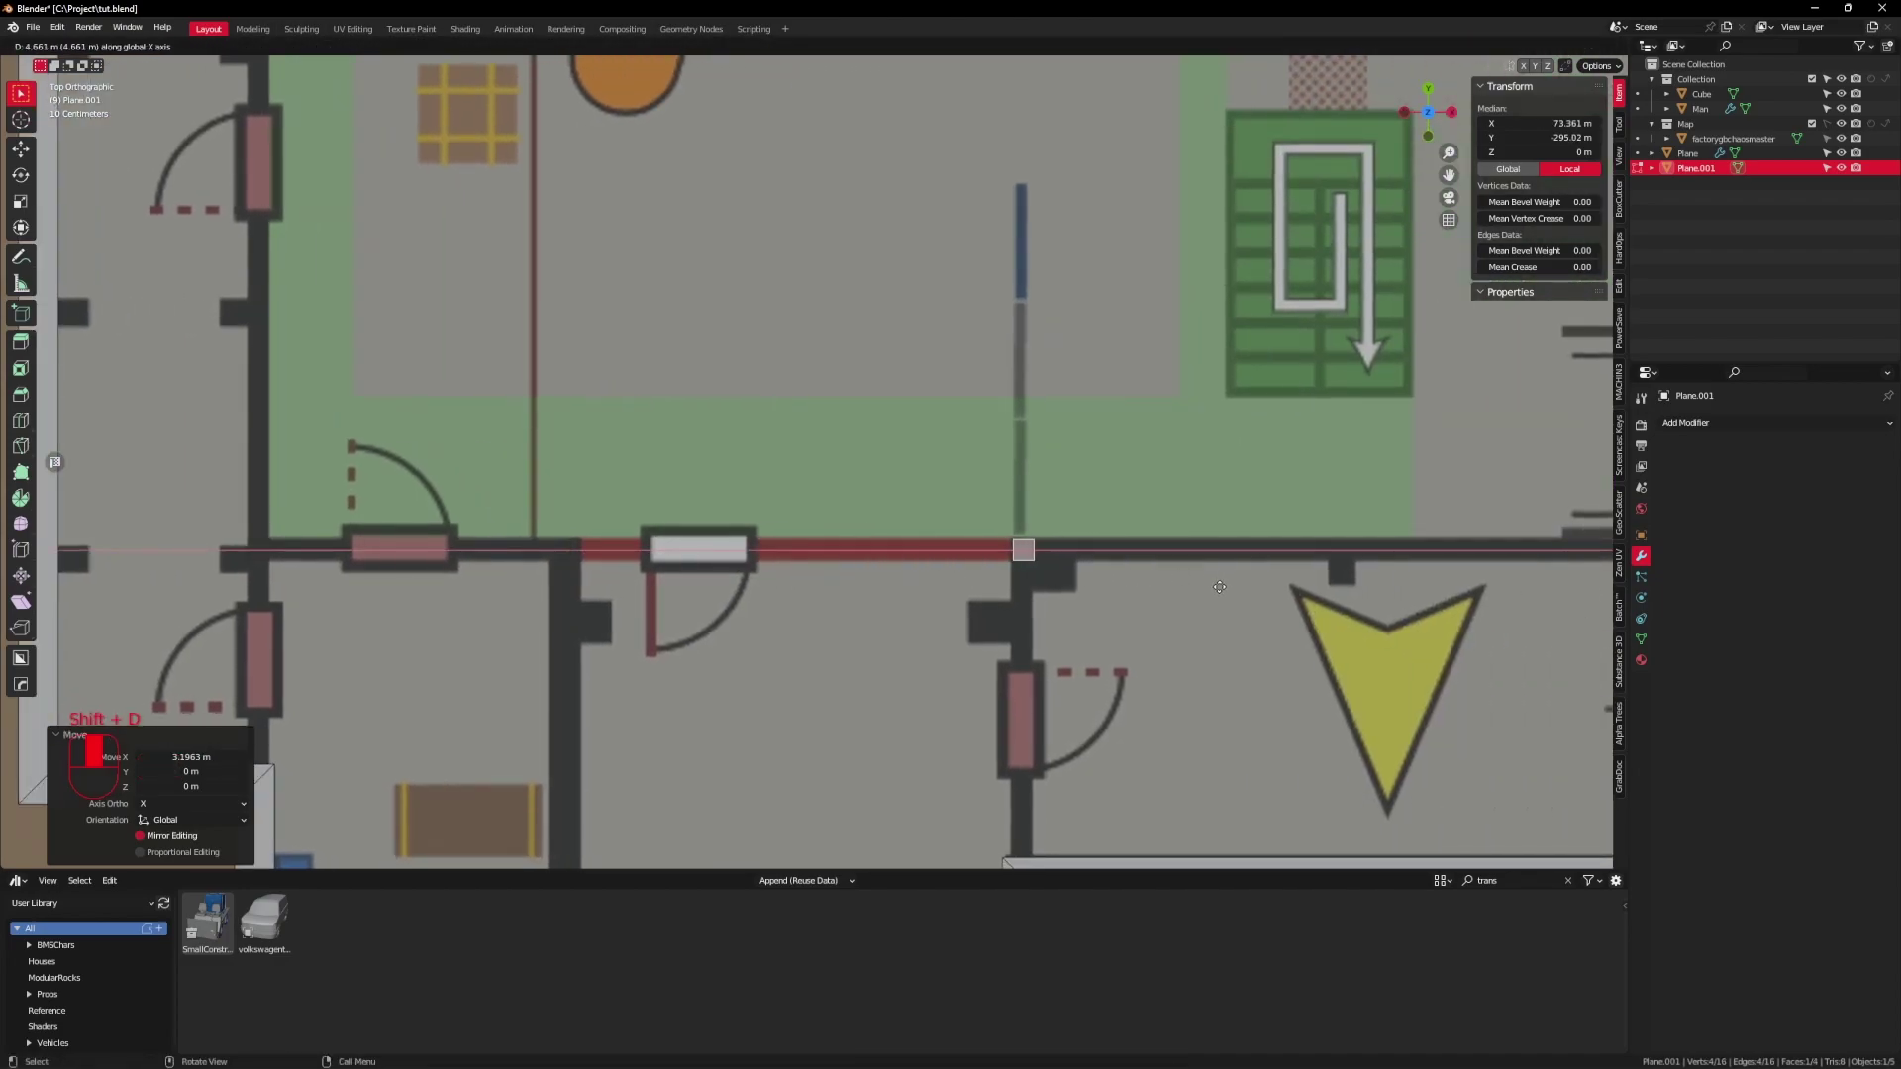
{"action": "middle_click_drag", "start_coordinate": [1208, 590], "coordinate": [852, 590], "text": "shift"}
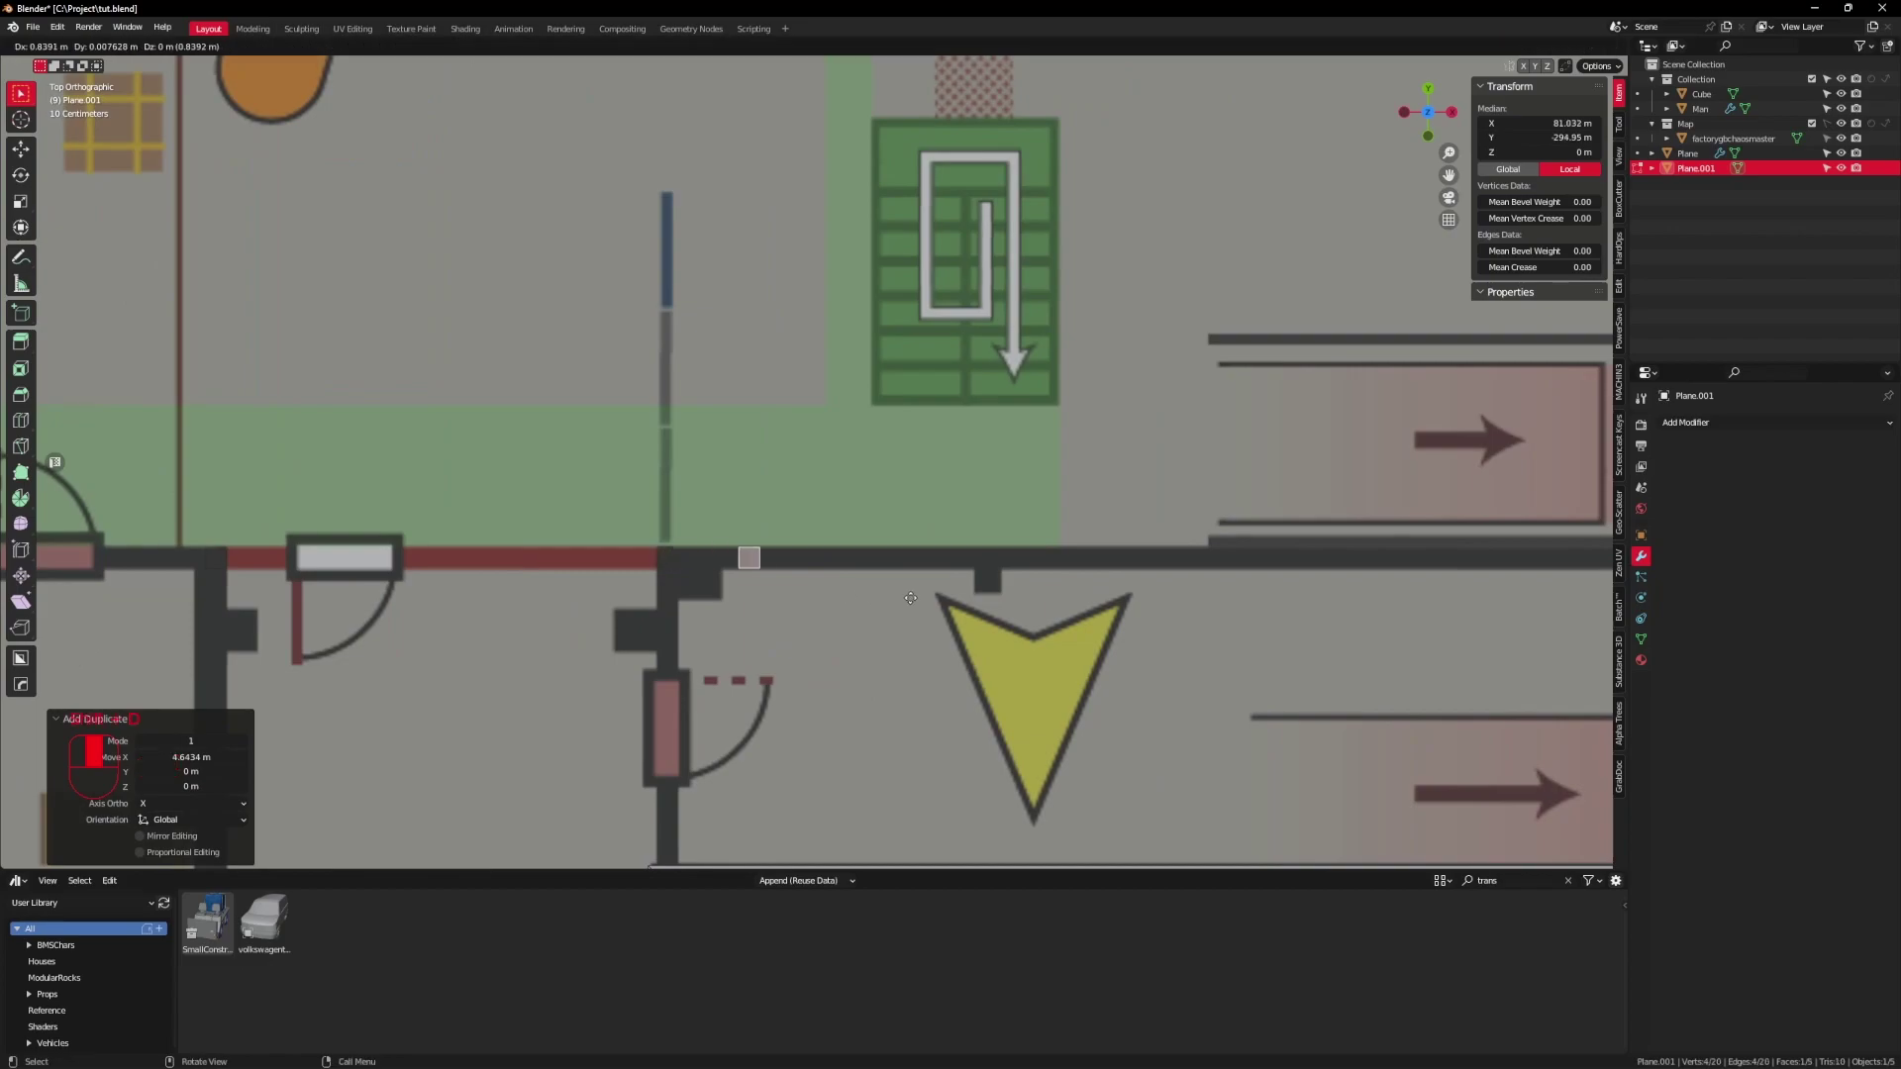
Step: Duplicate the third junction's face along X and snap it beside the outer wall past the ramps, about 11.86 m away
{"action": "left_click", "coordinate": [1378, 600]}
{"action": "middle_click_drag", "start_coordinate": [1379, 600], "coordinate": [1032, 625], "text": "shift"}
{"action": "key", "text": "shift+d"}
{"action": "key", "text": "x"}
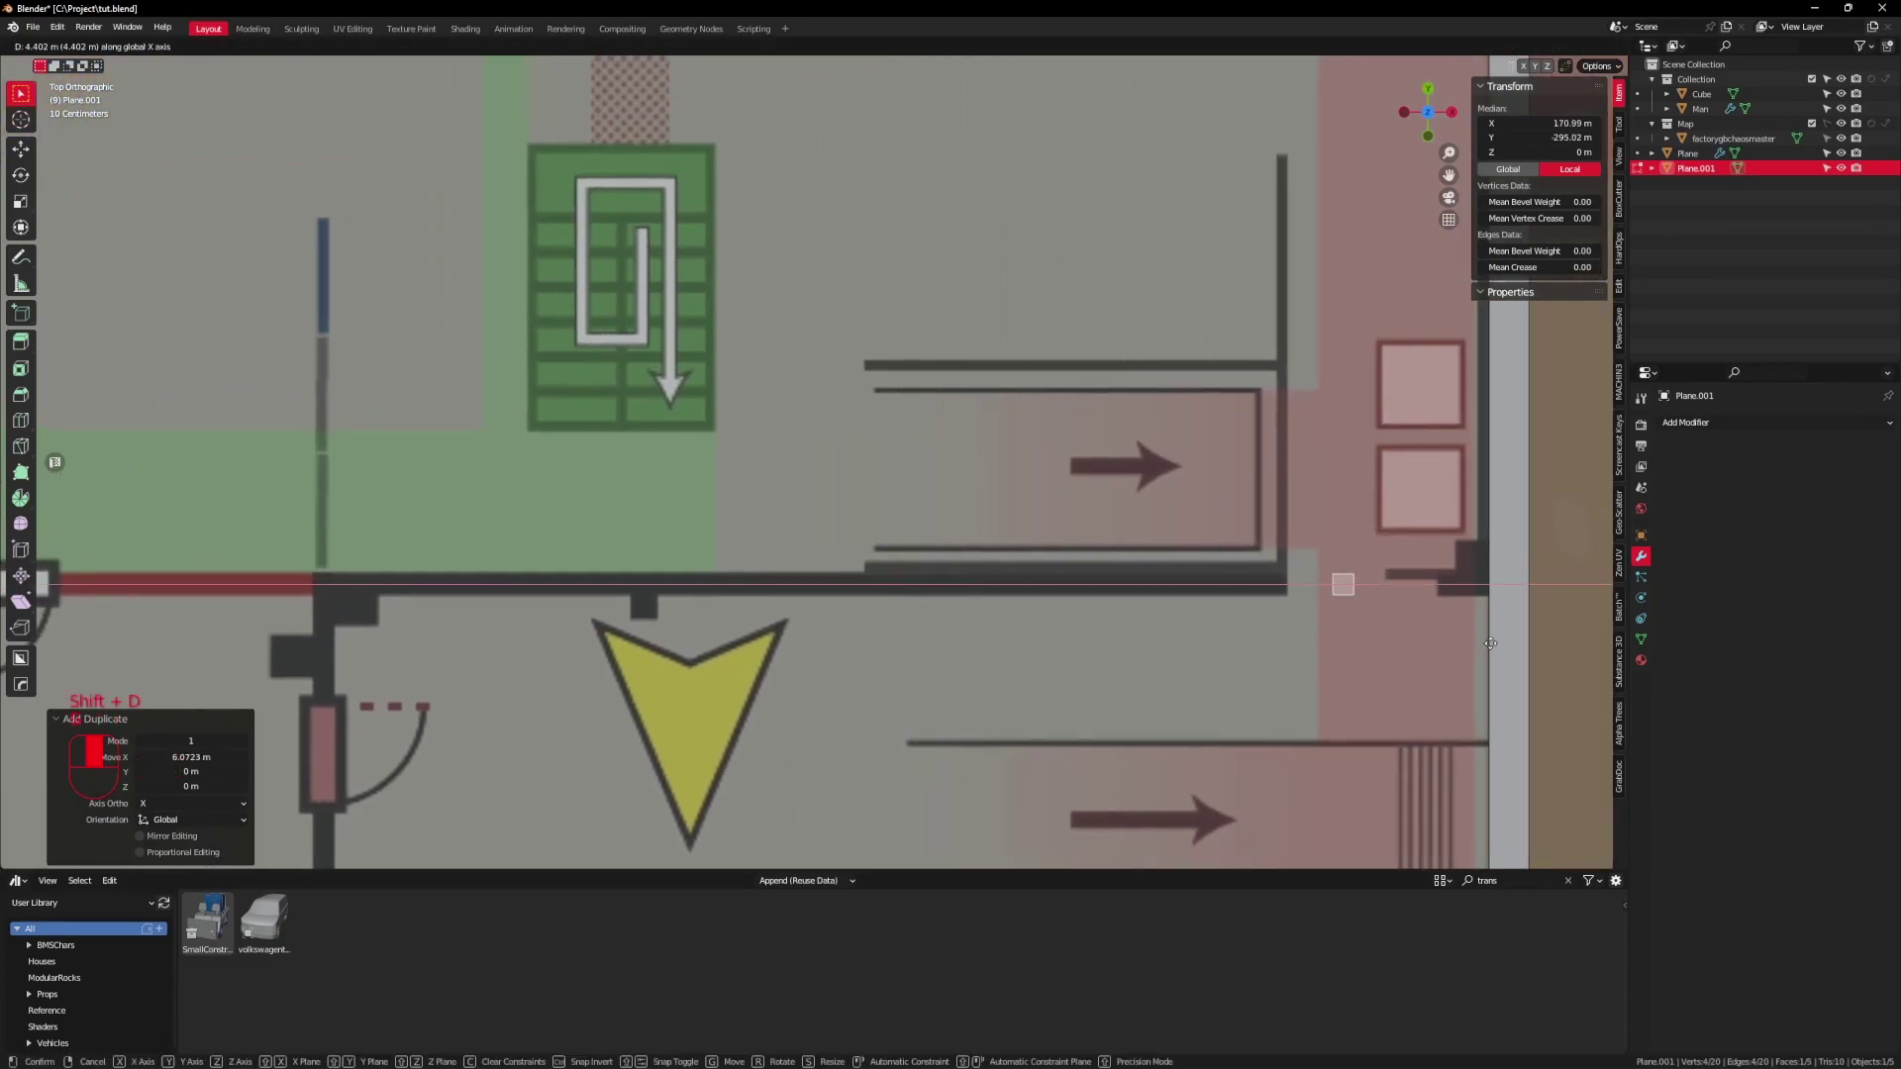
{"action": "scroll", "coordinate": [1460, 619], "scroll_direction": "down", "scroll_amount": 5}
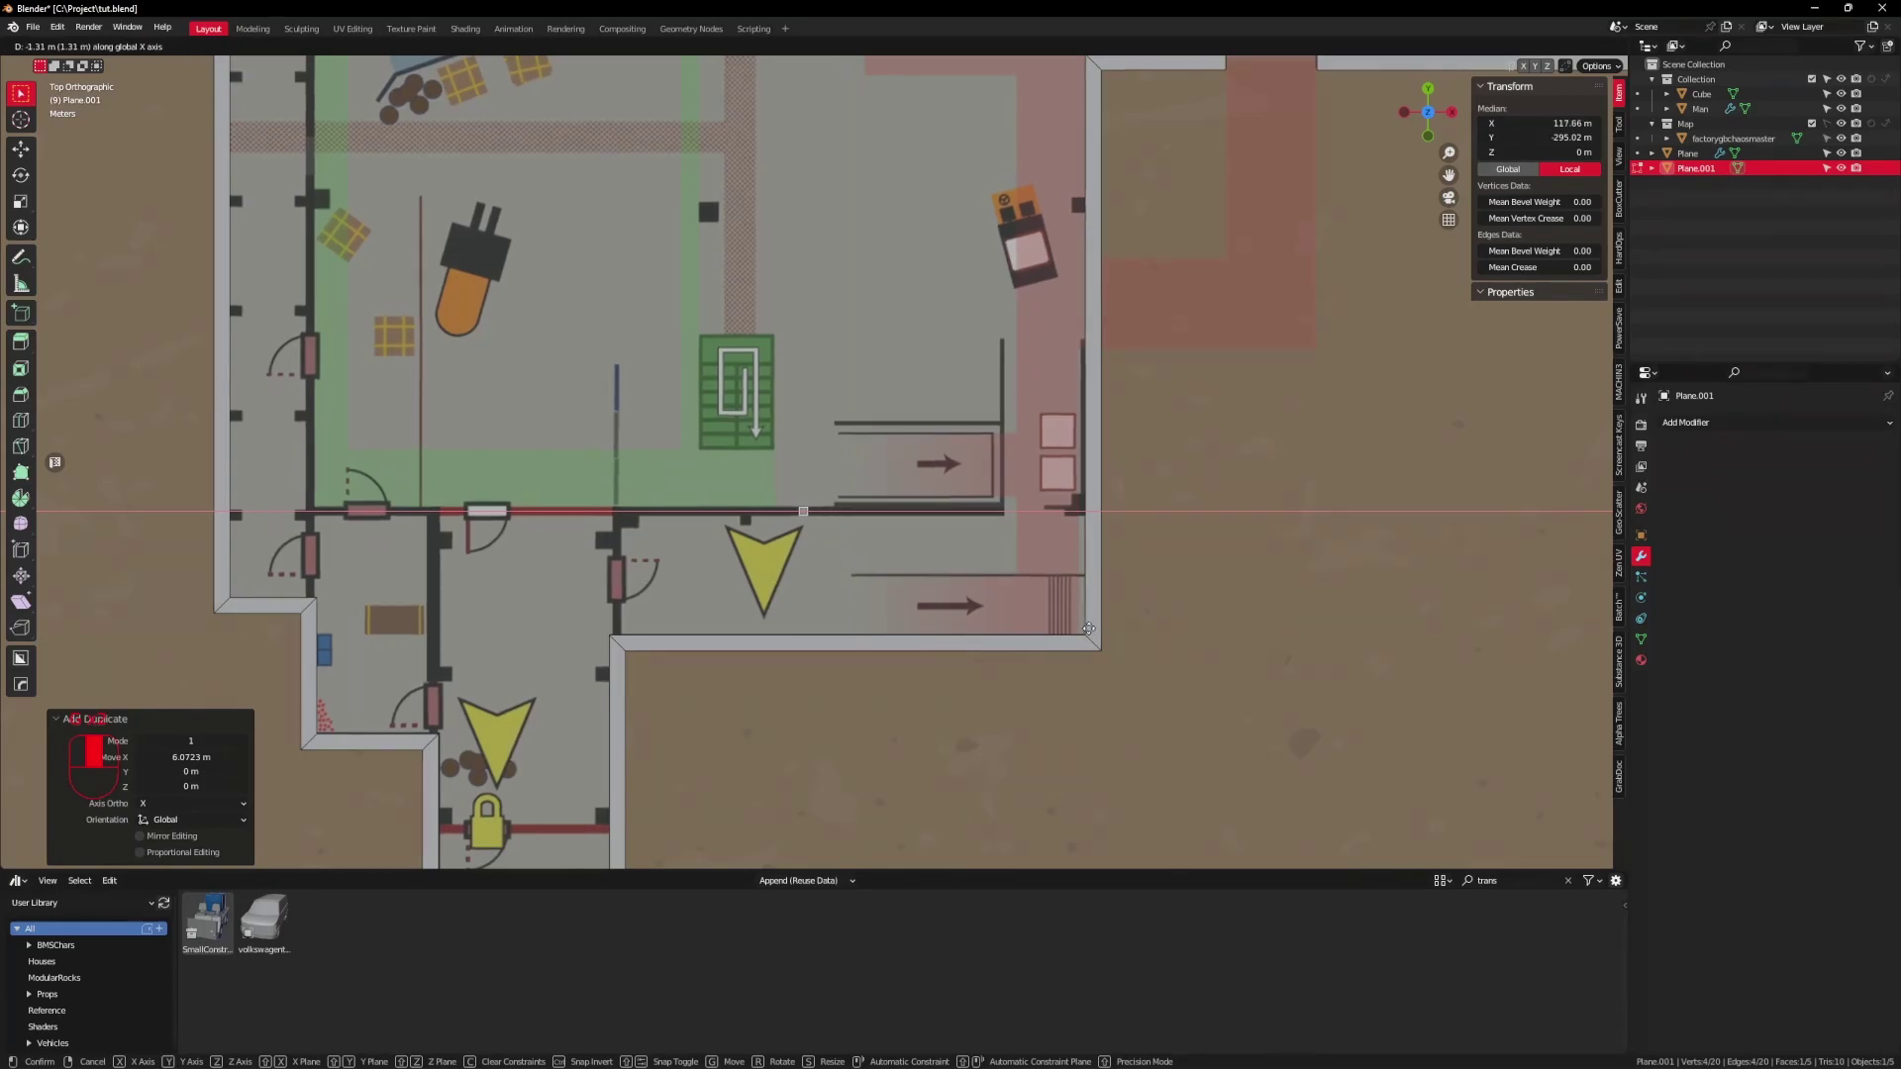
{"action": "key", "text": "ctrl"}
{"action": "left_click", "coordinate": [1083, 631]}
Step: Select the facing edges of the two end faces on the long interior wall and fill a face between them
{"action": "middle_click_drag", "start_coordinate": [544, 532], "coordinate": [1018, 580], "text": "shift"}
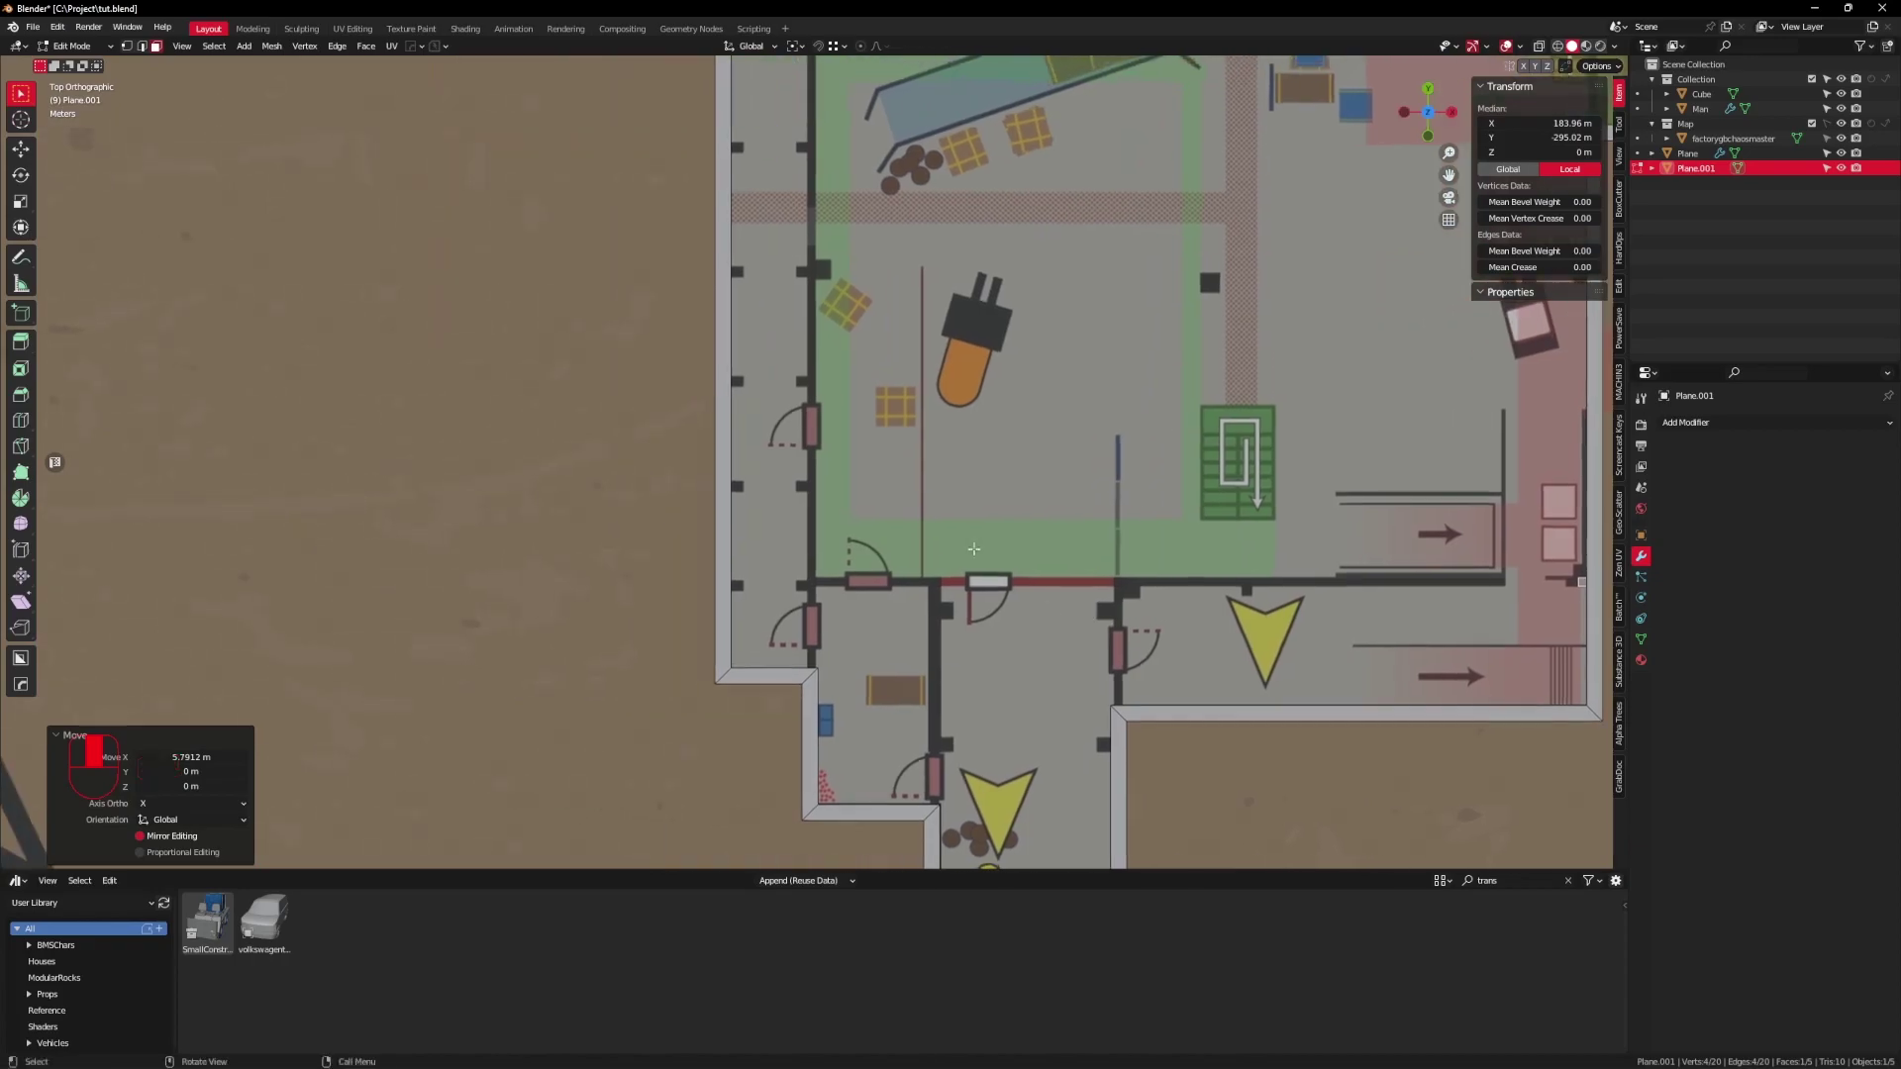
{"action": "middle_click_drag", "start_coordinate": [831, 591], "coordinate": [903, 592], "text": "shift"}
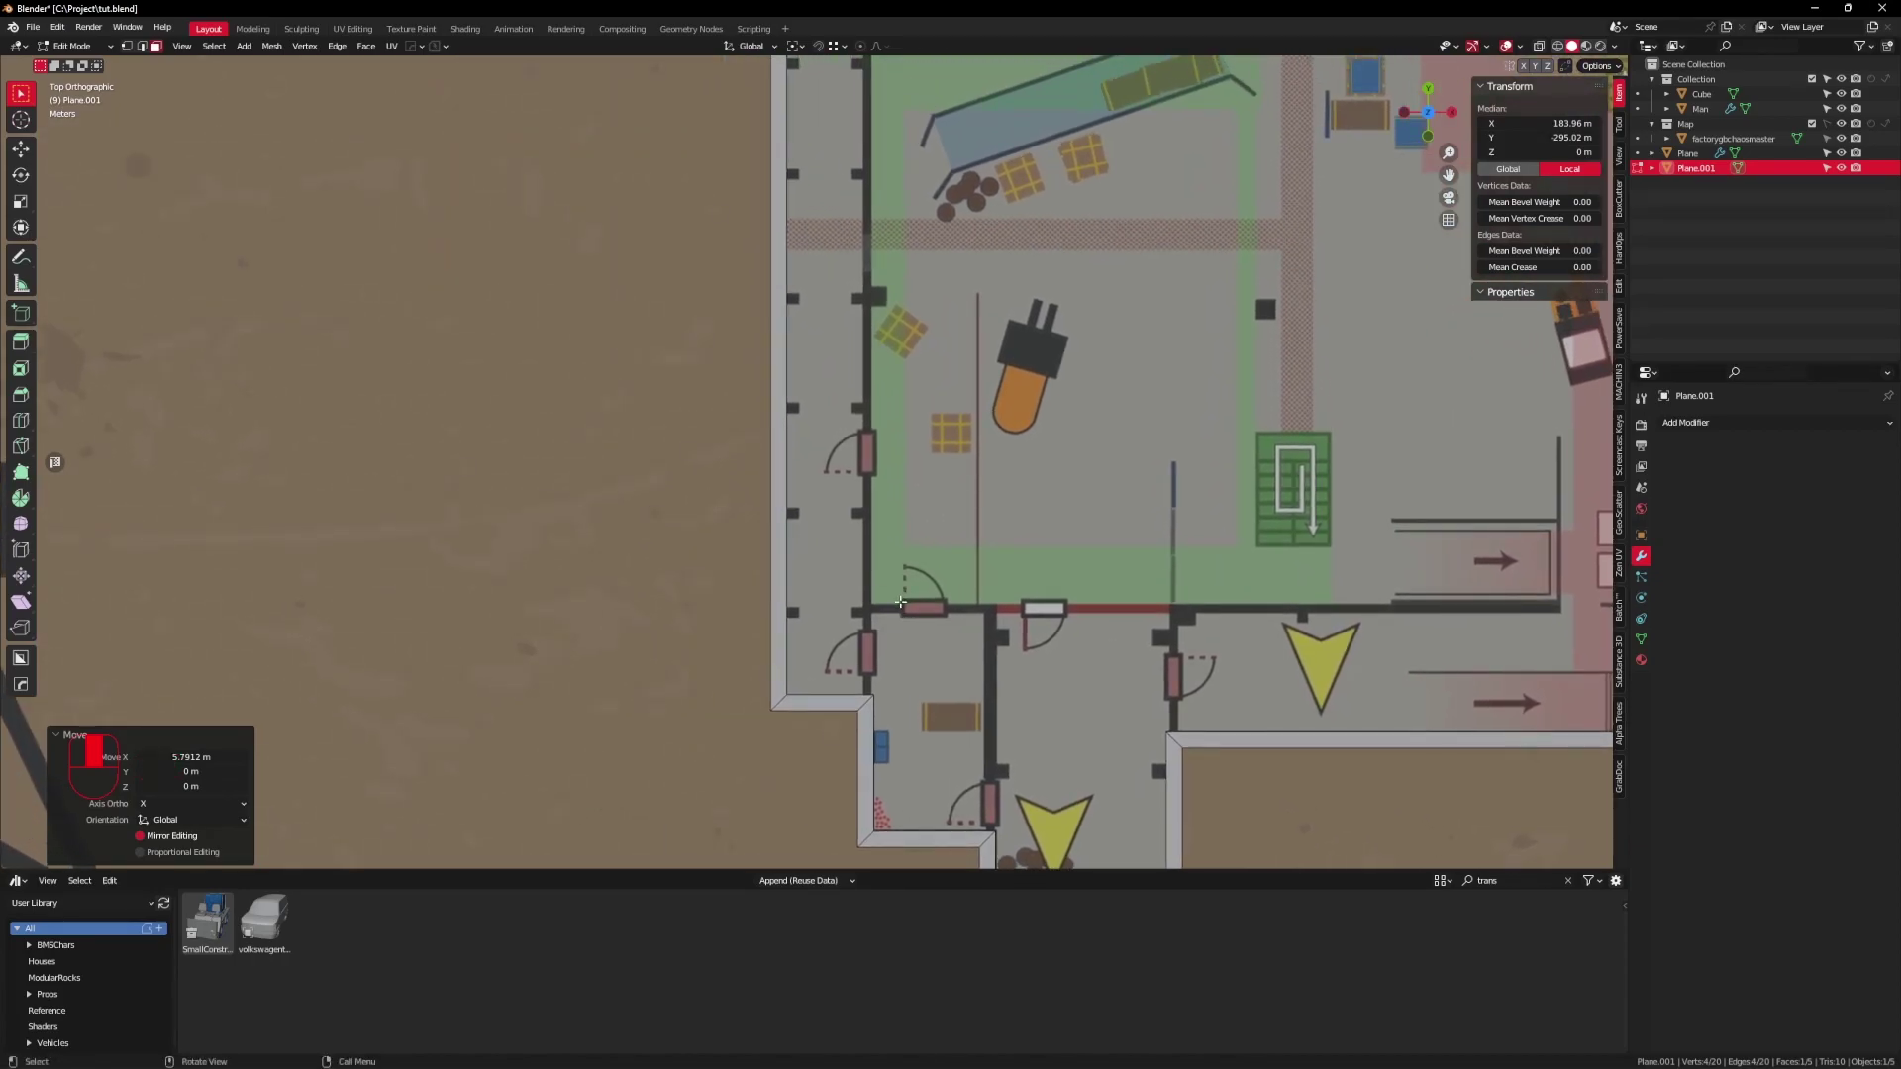
{"action": "scroll", "coordinate": [898, 600], "scroll_direction": "up", "scroll_amount": 2}
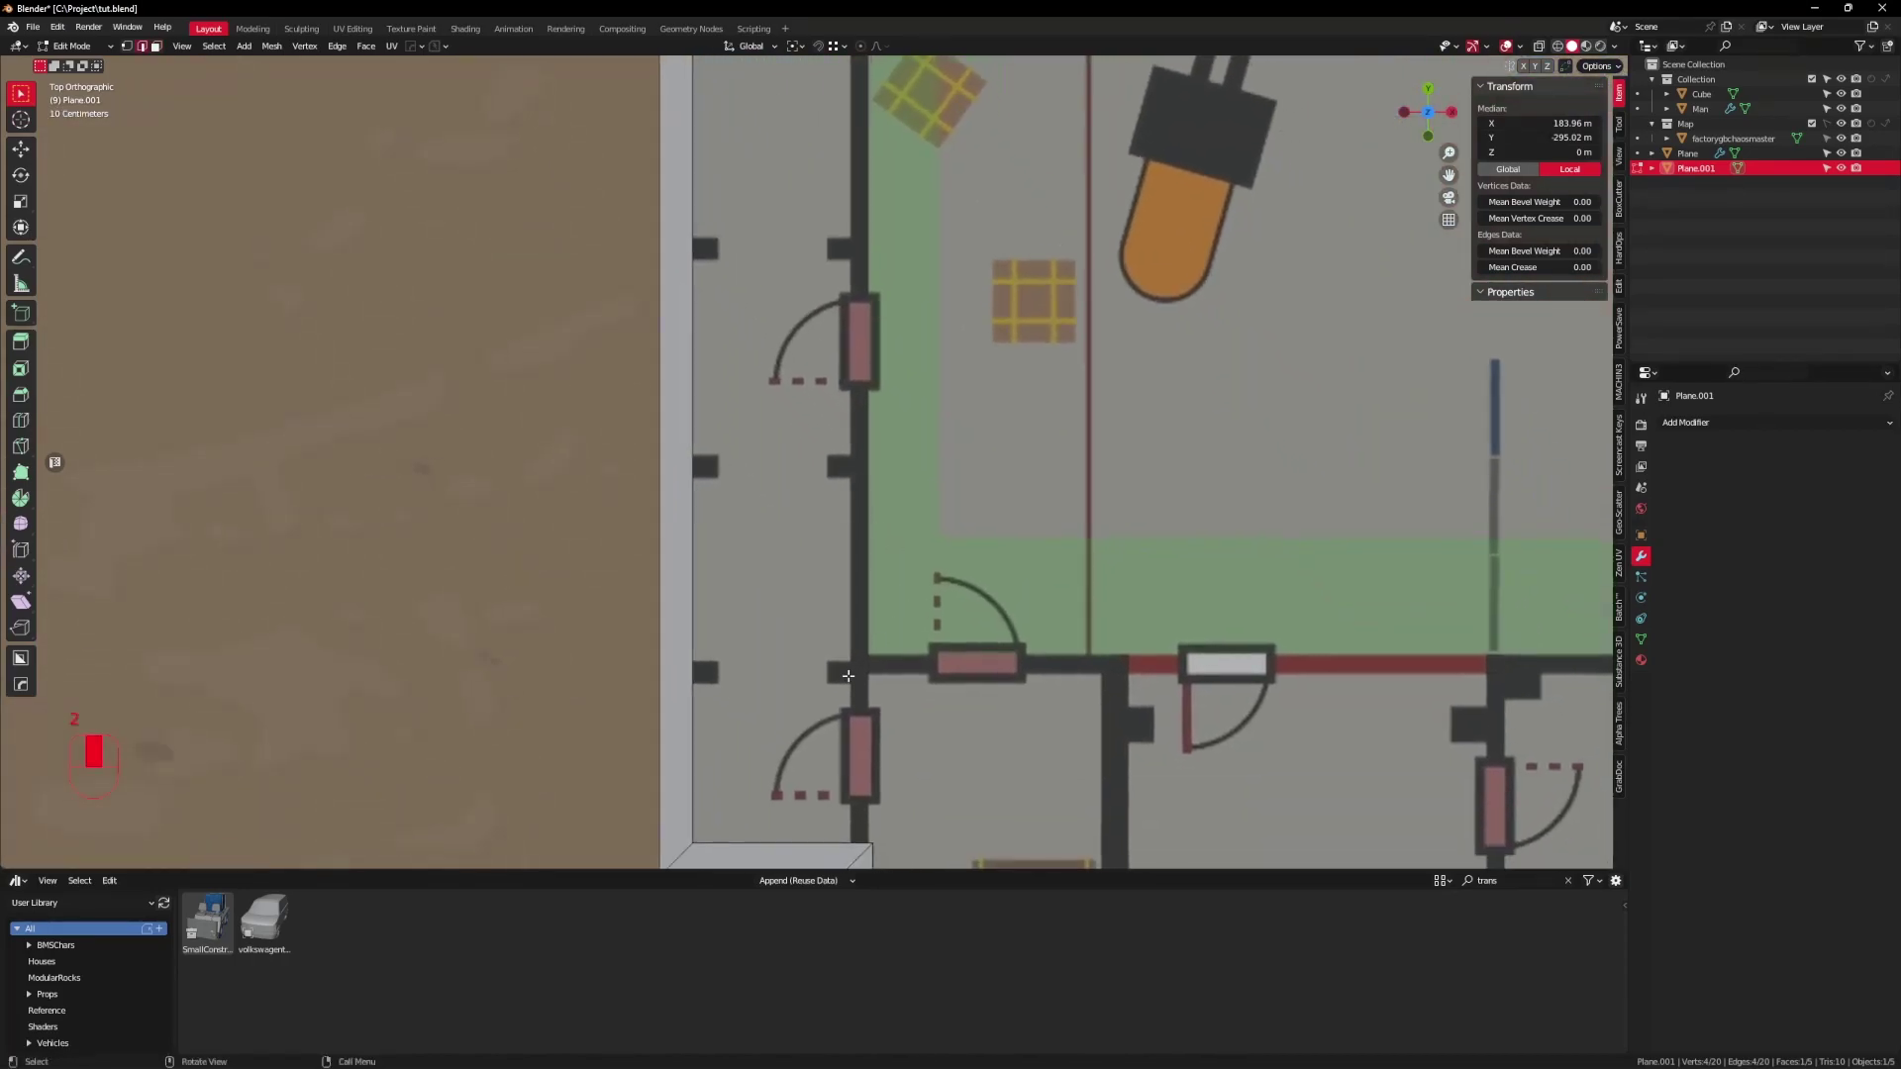
{"action": "left_click", "coordinate": [862, 656]}
{"action": "scroll", "coordinate": [864, 495], "scroll_direction": "down", "scroll_amount": 6}
{"action": "middle_click_drag", "start_coordinate": [855, 584], "coordinate": [908, 346], "text": "shift"}
{"action": "scroll", "coordinate": [907, 347], "scroll_direction": "up", "scroll_amount": 3}
{"action": "scroll", "coordinate": [966, 201], "scroll_direction": "down", "scroll_amount": 3}
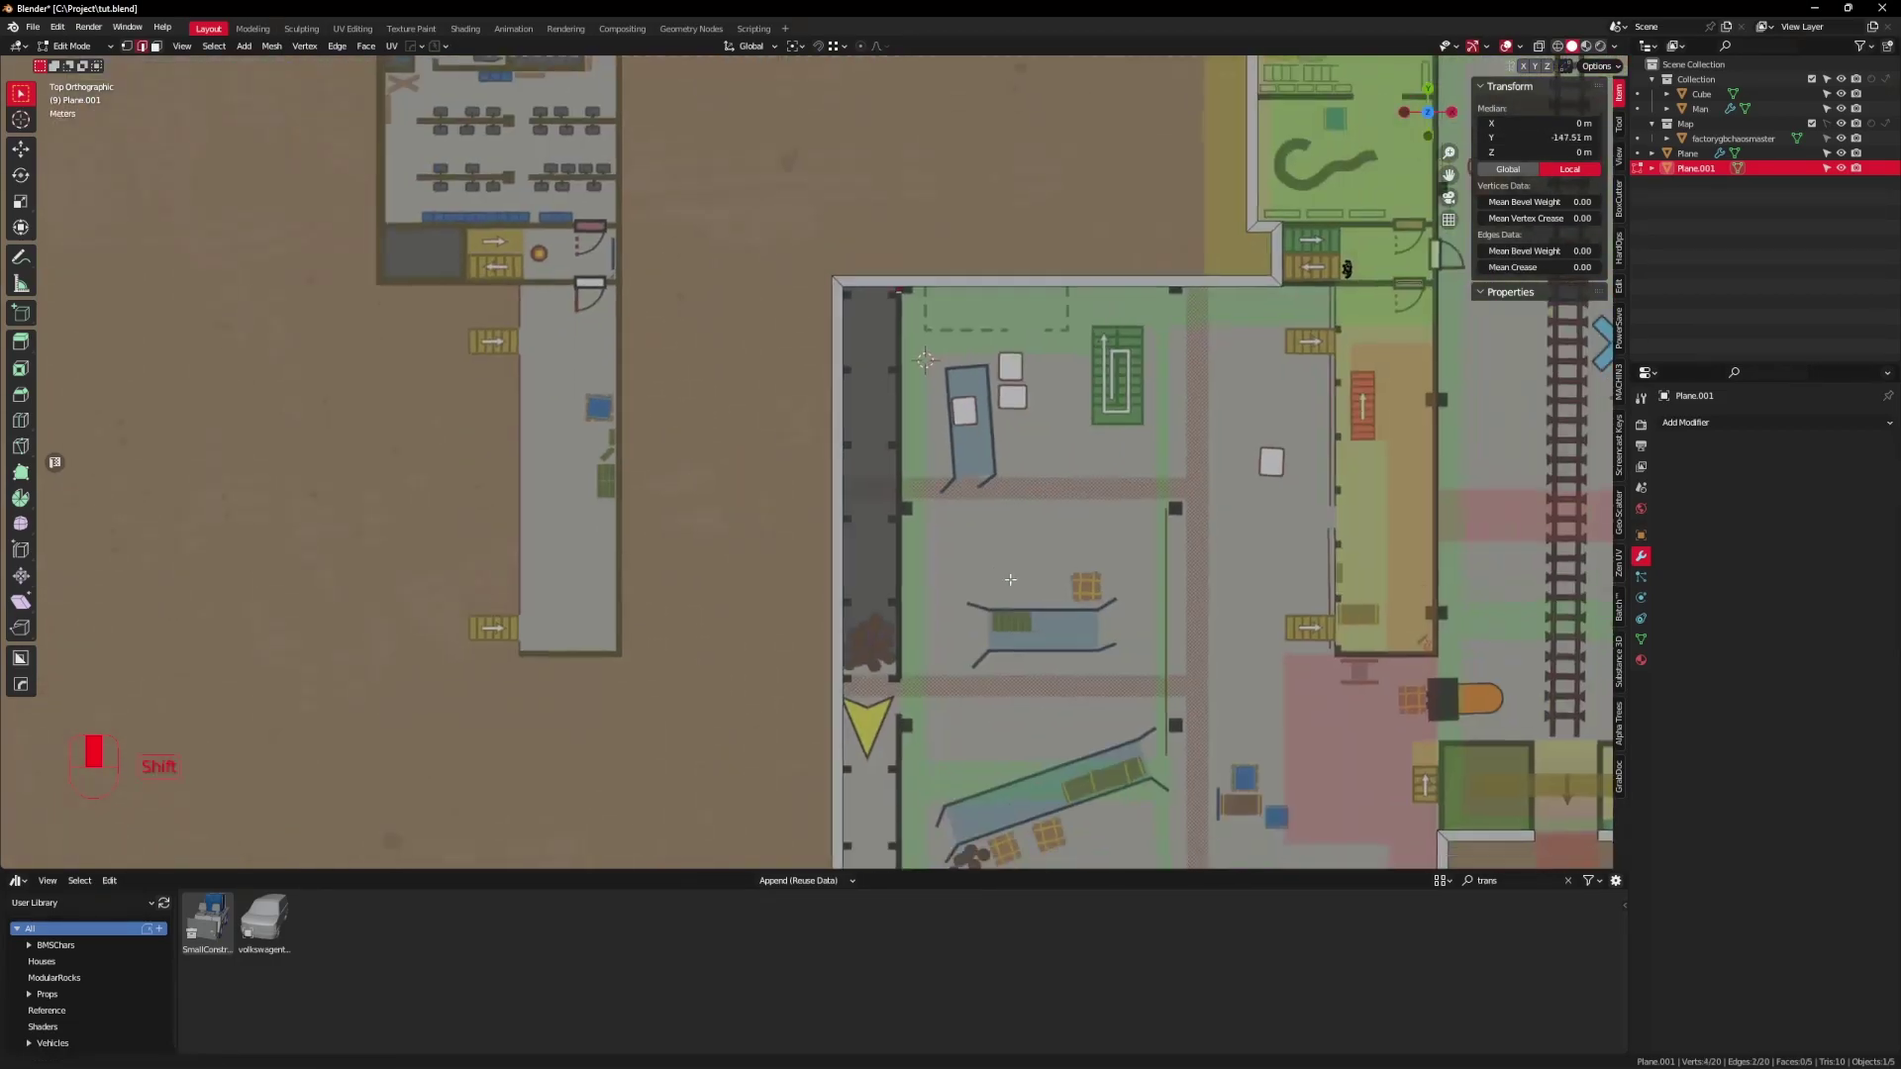
{"action": "middle_click_drag", "start_coordinate": [1023, 634], "coordinate": [1024, 290], "text": "shift"}
{"action": "middle_click_drag", "start_coordinate": [1062, 614], "coordinate": [971, 226], "text": "shift"}
{"action": "scroll", "coordinate": [971, 225], "scroll_direction": "up", "scroll_amount": 4}
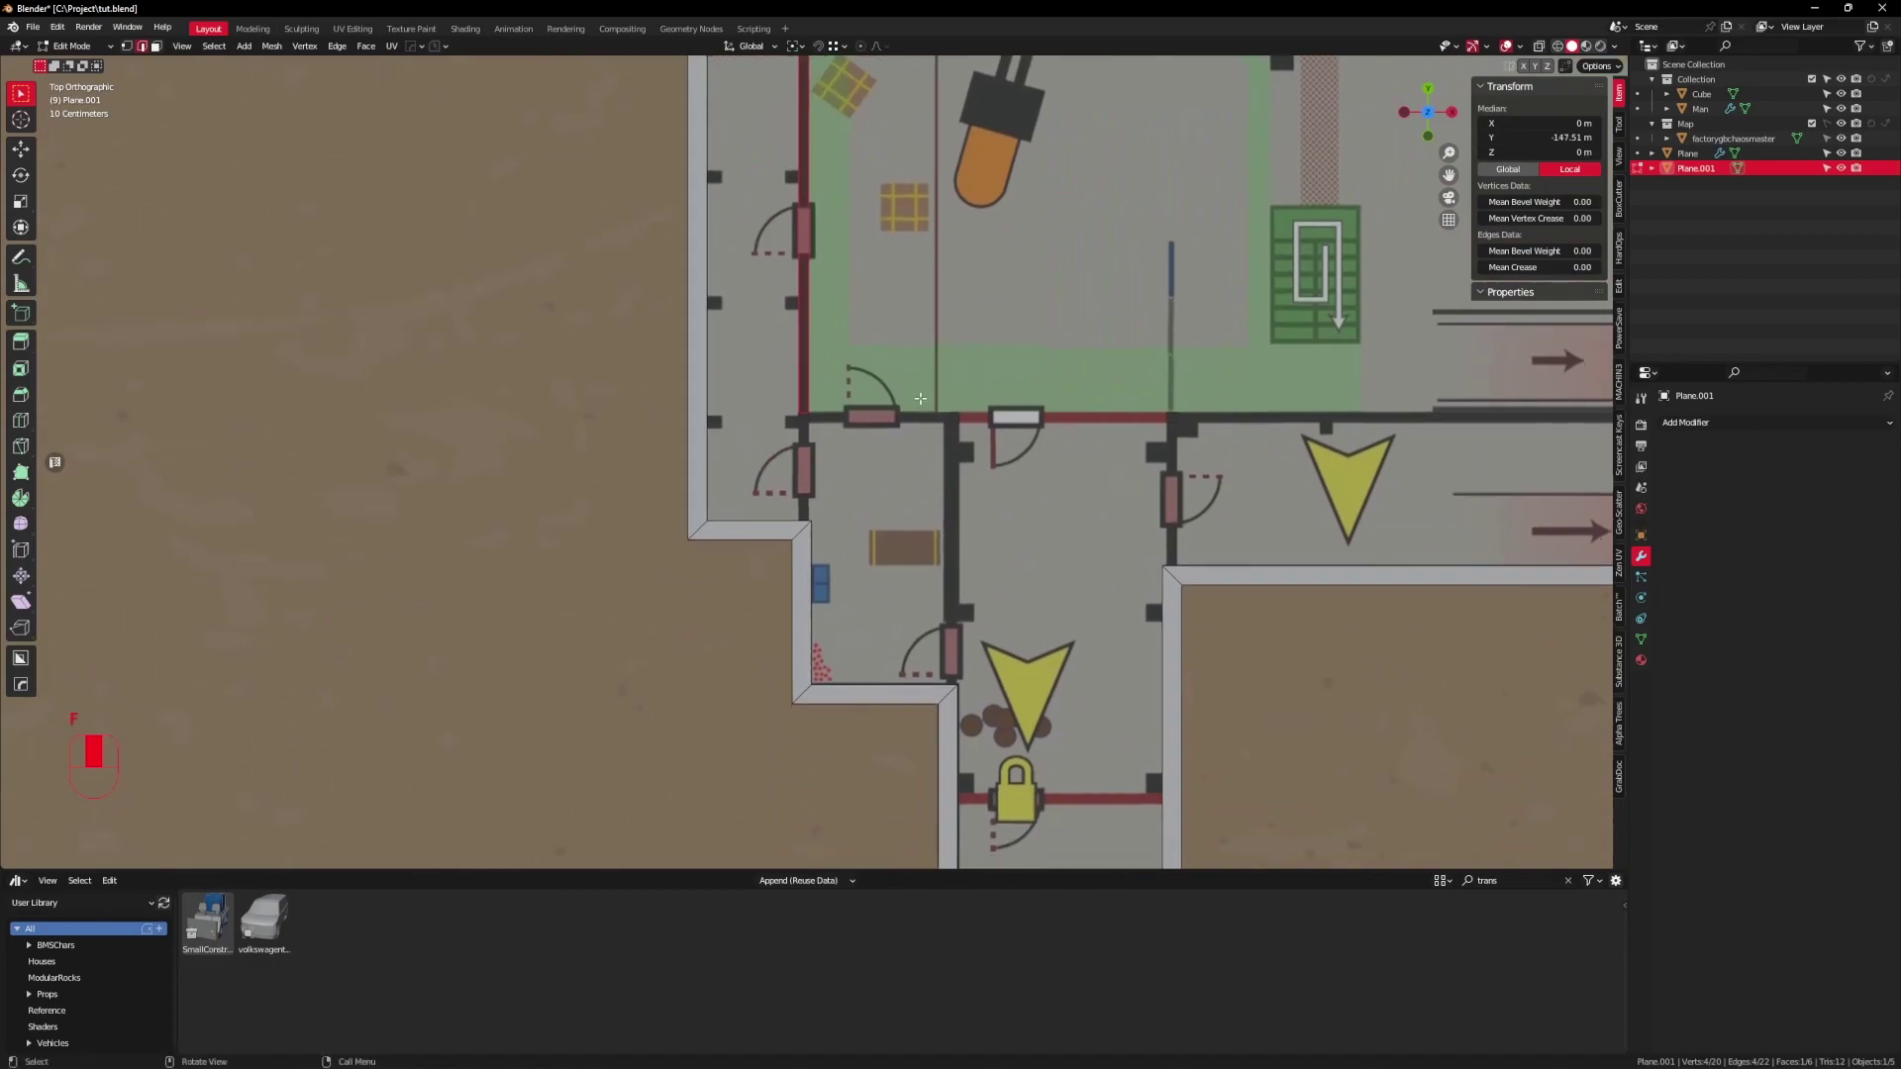
Step: Fill a face along the cross wall between the corner face and the next junction's face
{"action": "left_click", "coordinate": [810, 408]}
{"action": "scroll", "coordinate": [953, 472], "scroll_direction": "up", "scroll_amount": 4}
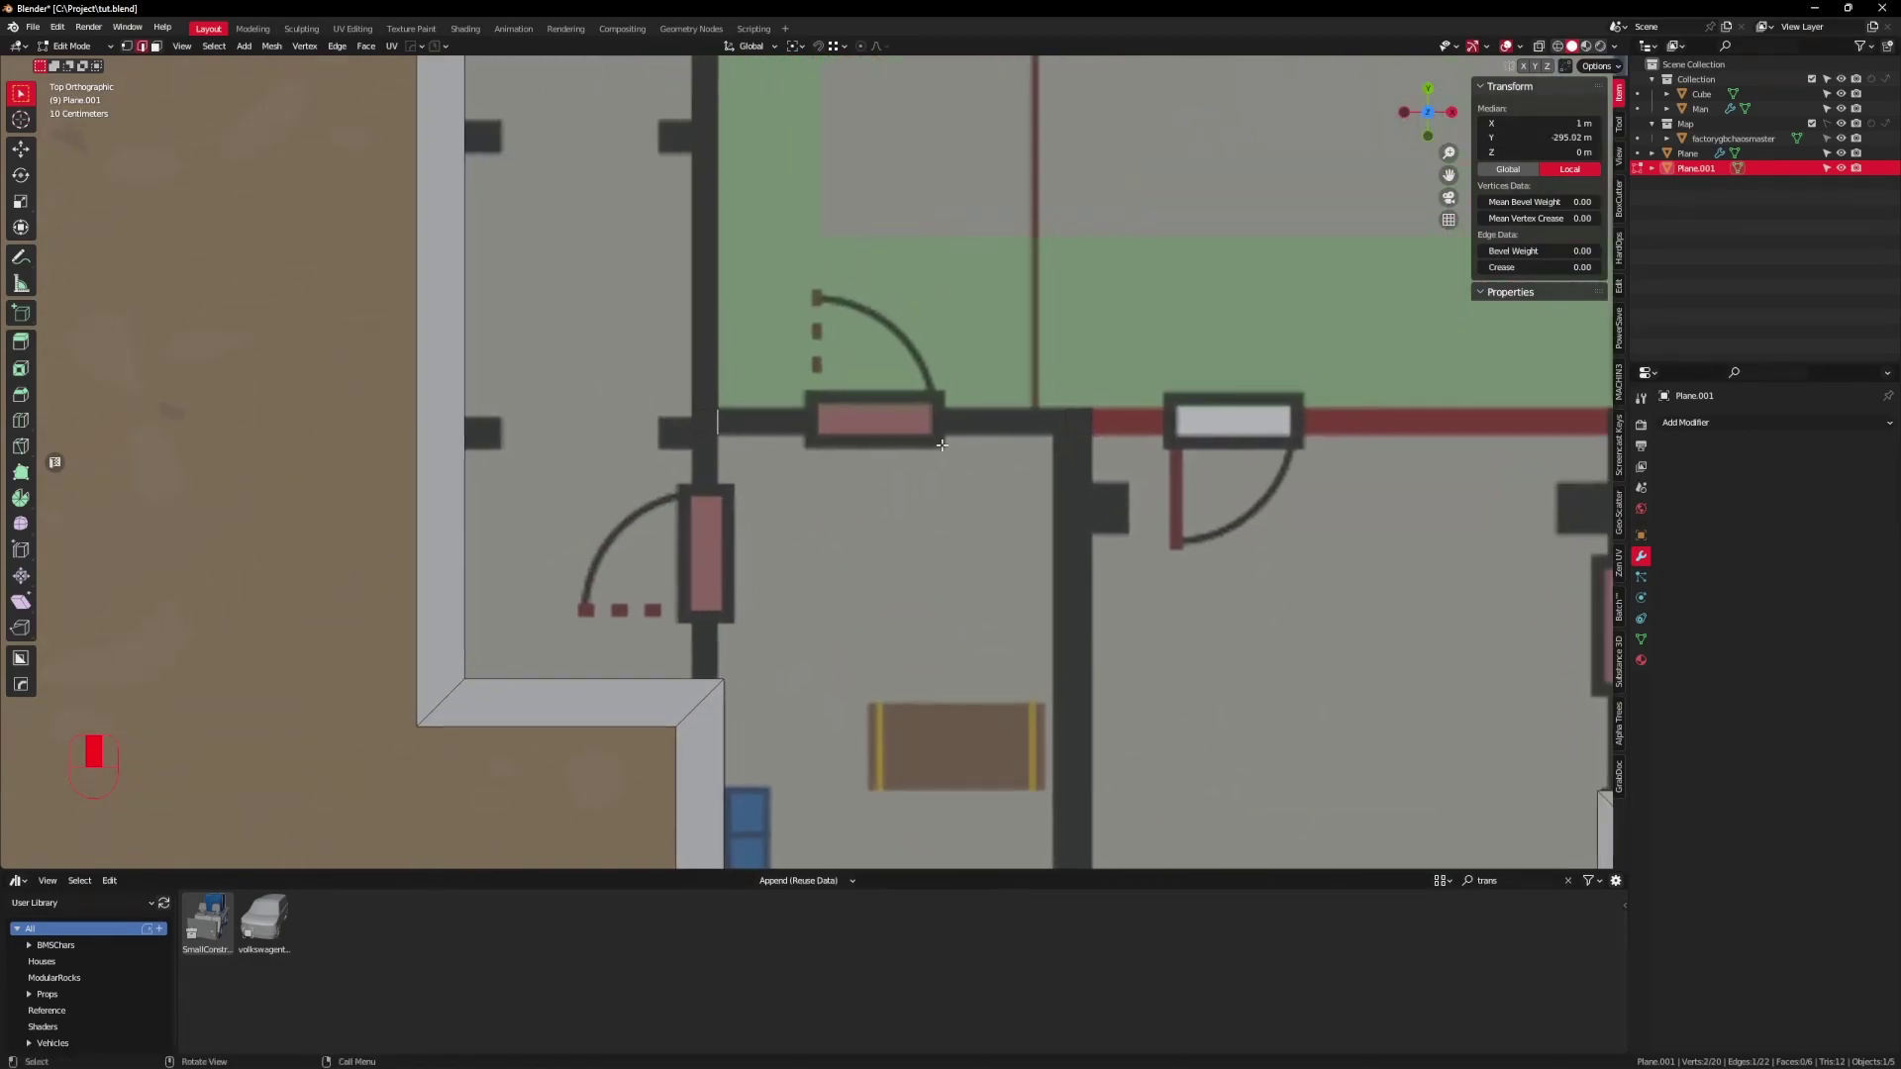
{"action": "left_click", "coordinate": [1067, 419], "text": "shift"}
{"action": "key", "text": "f"}
Step: Fill a face along the cross wall between the third junction's face and the one beside the outer wall
{"action": "scroll", "coordinate": [1493, 424], "scroll_direction": "down", "scroll_amount": 1}
{"action": "middle_click_drag", "start_coordinate": [1493, 424], "coordinate": [658, 438], "text": "shift"}
{"action": "left_click", "coordinate": [657, 437]}
{"action": "middle_click_drag", "start_coordinate": [1136, 471], "coordinate": [518, 477], "text": "shift"}
{"action": "key", "text": "f"}
{"action": "scroll", "coordinate": [841, 489], "scroll_direction": "down", "scroll_amount": 5}
{"action": "middle_click_drag", "start_coordinate": [840, 489], "coordinate": [854, 612], "text": "shift"}
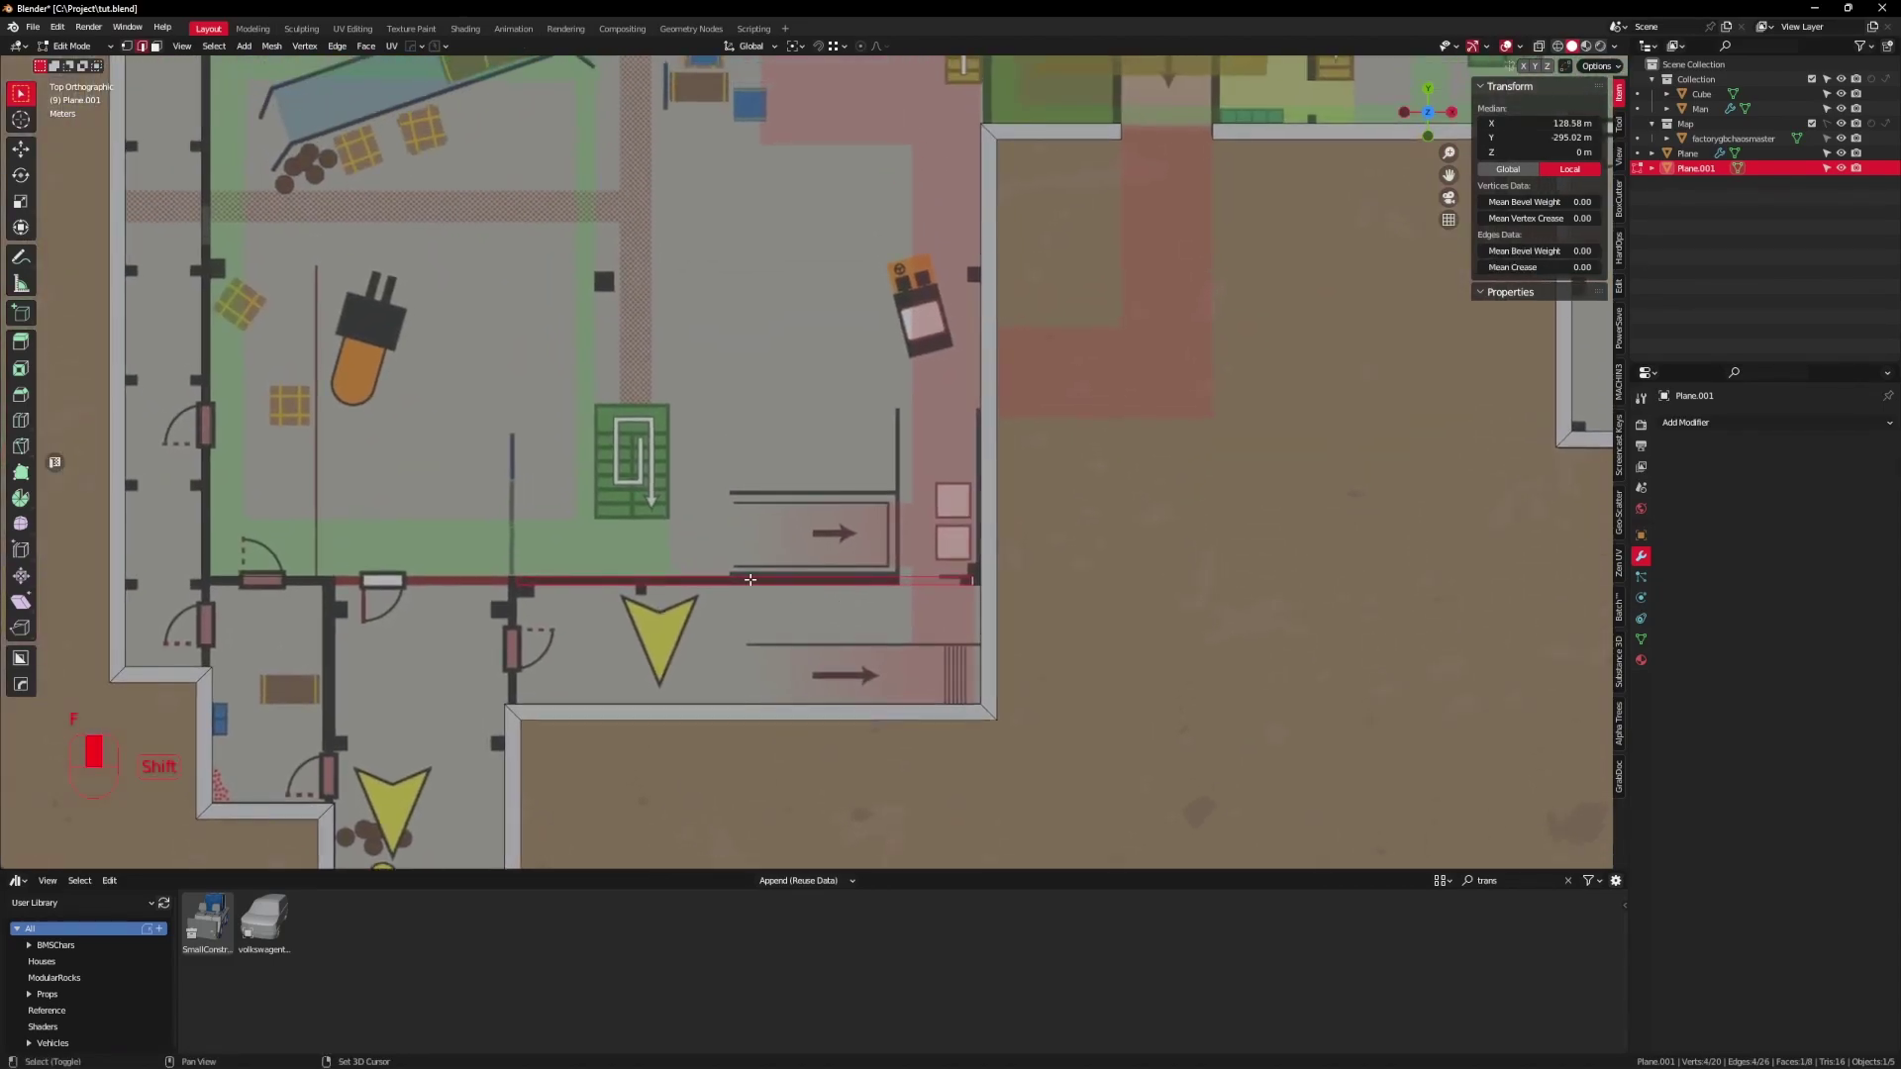
Step: Extrude the north edge of the face beside the outer wall about 4.31 m along Y over the mapped short wall
{"action": "scroll", "coordinate": [1013, 503], "scroll_direction": "up", "scroll_amount": 2}
{"action": "left_click", "coordinate": [917, 559]}
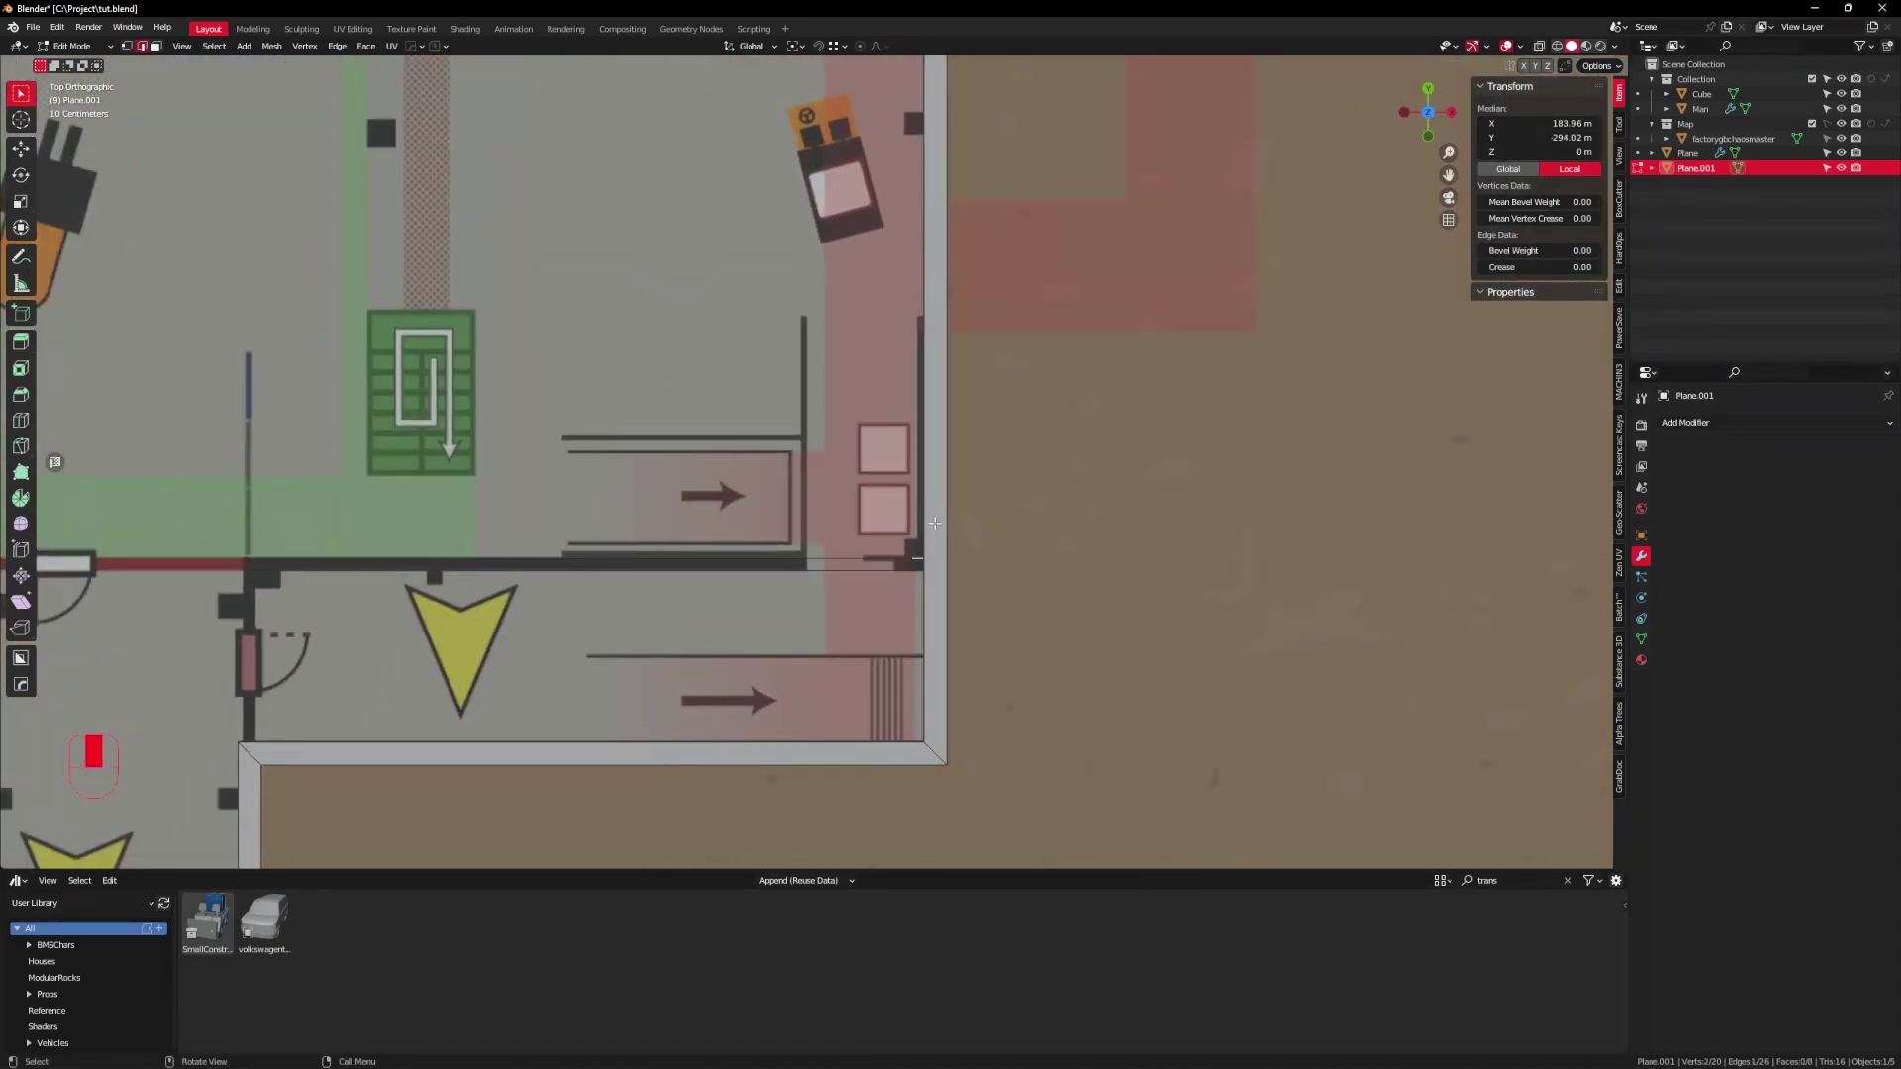
{"action": "key", "text": "e"}
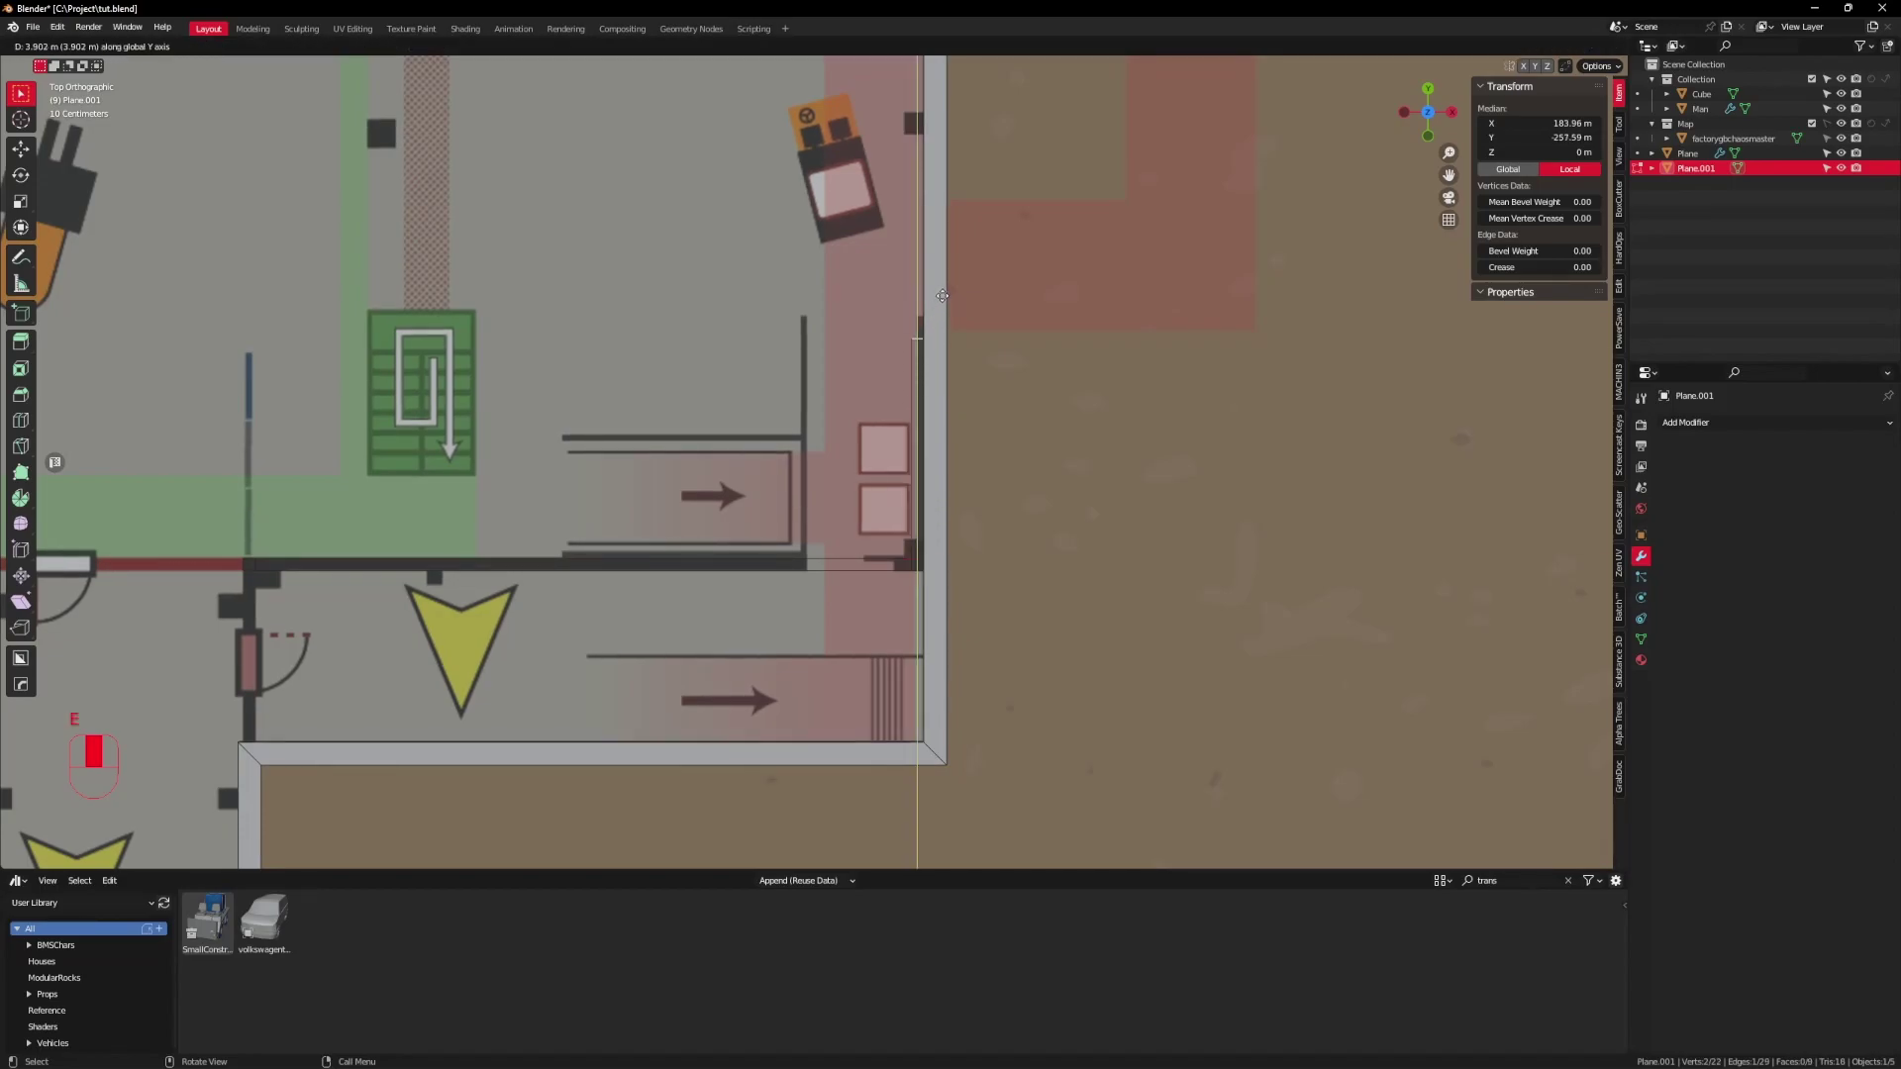
{"action": "left_click", "coordinate": [938, 272]}
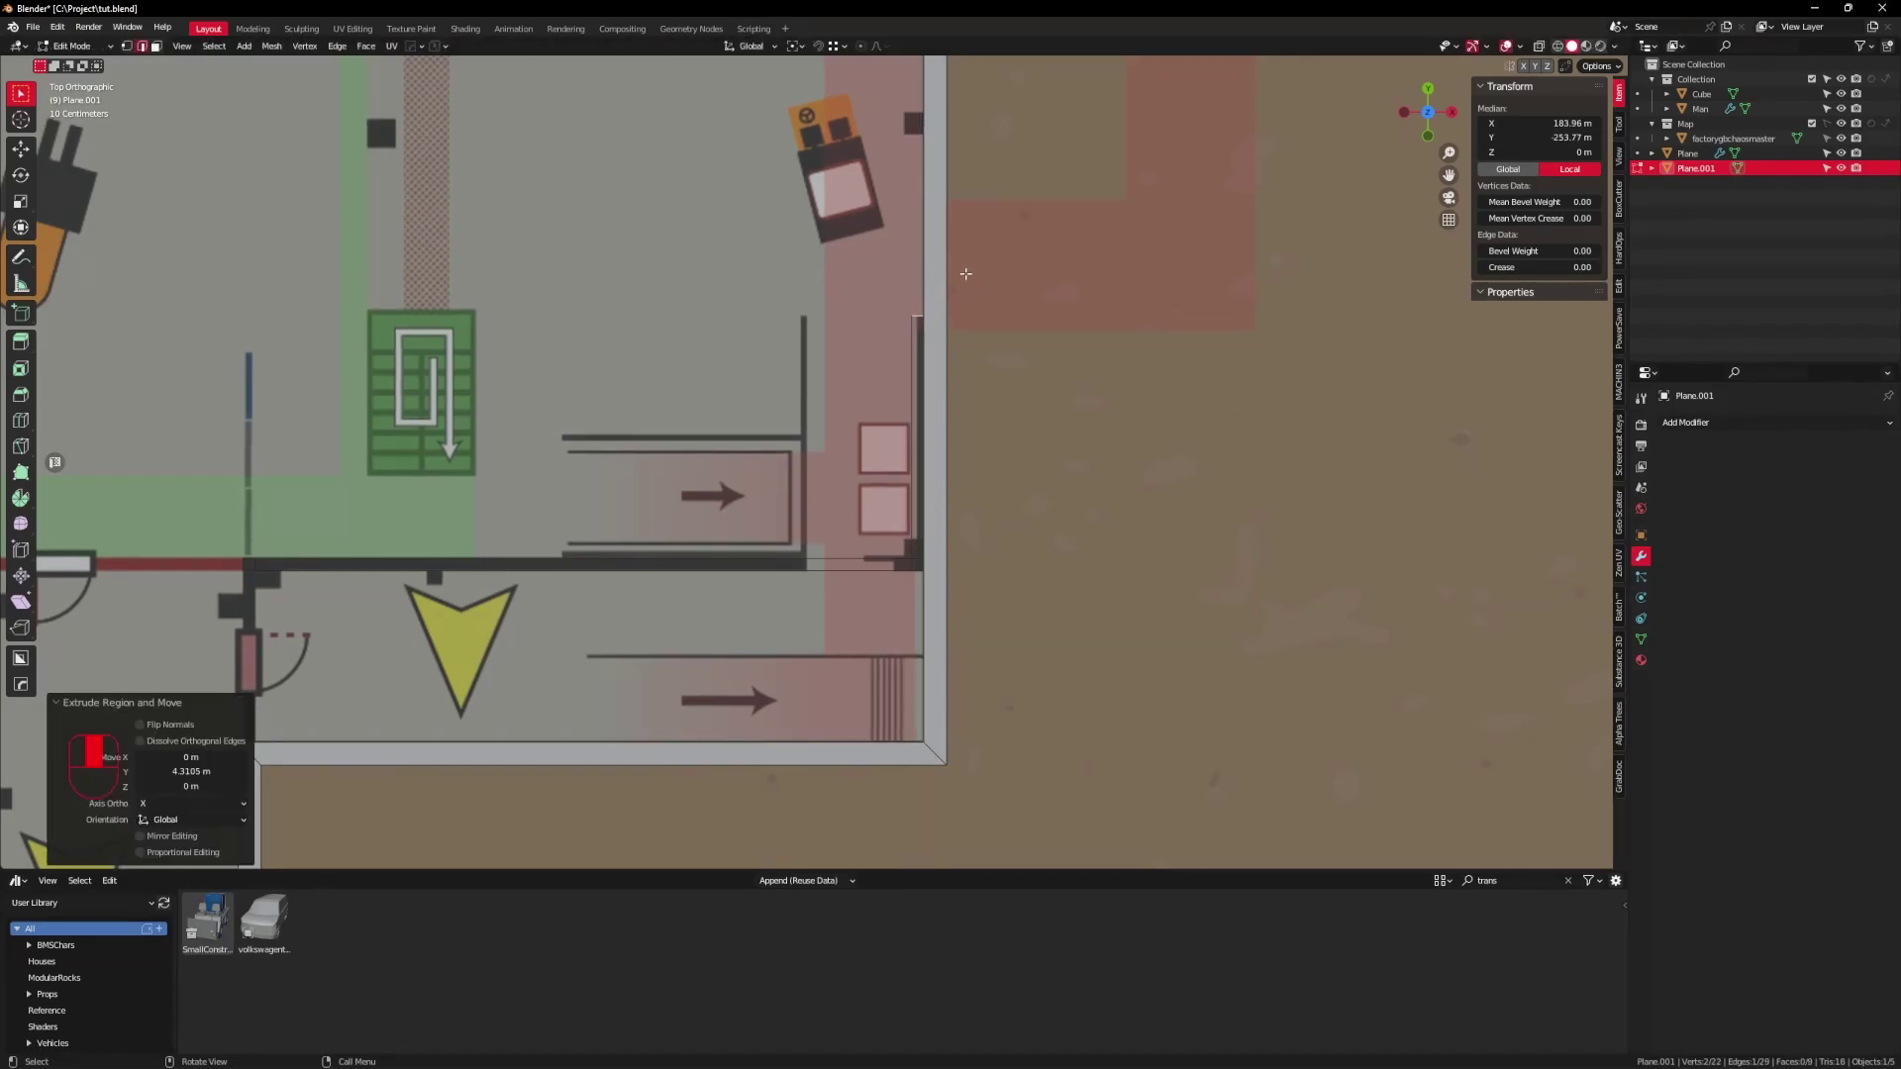
Step: Extrude the south edge of the third junction's face about 3.05 m along negative Y, snapping it to the outer wall
{"action": "scroll", "coordinate": [951, 283], "scroll_direction": "down", "scroll_amount": 5}
{"action": "scroll", "coordinate": [1144, 300], "scroll_direction": "up", "scroll_amount": 5}
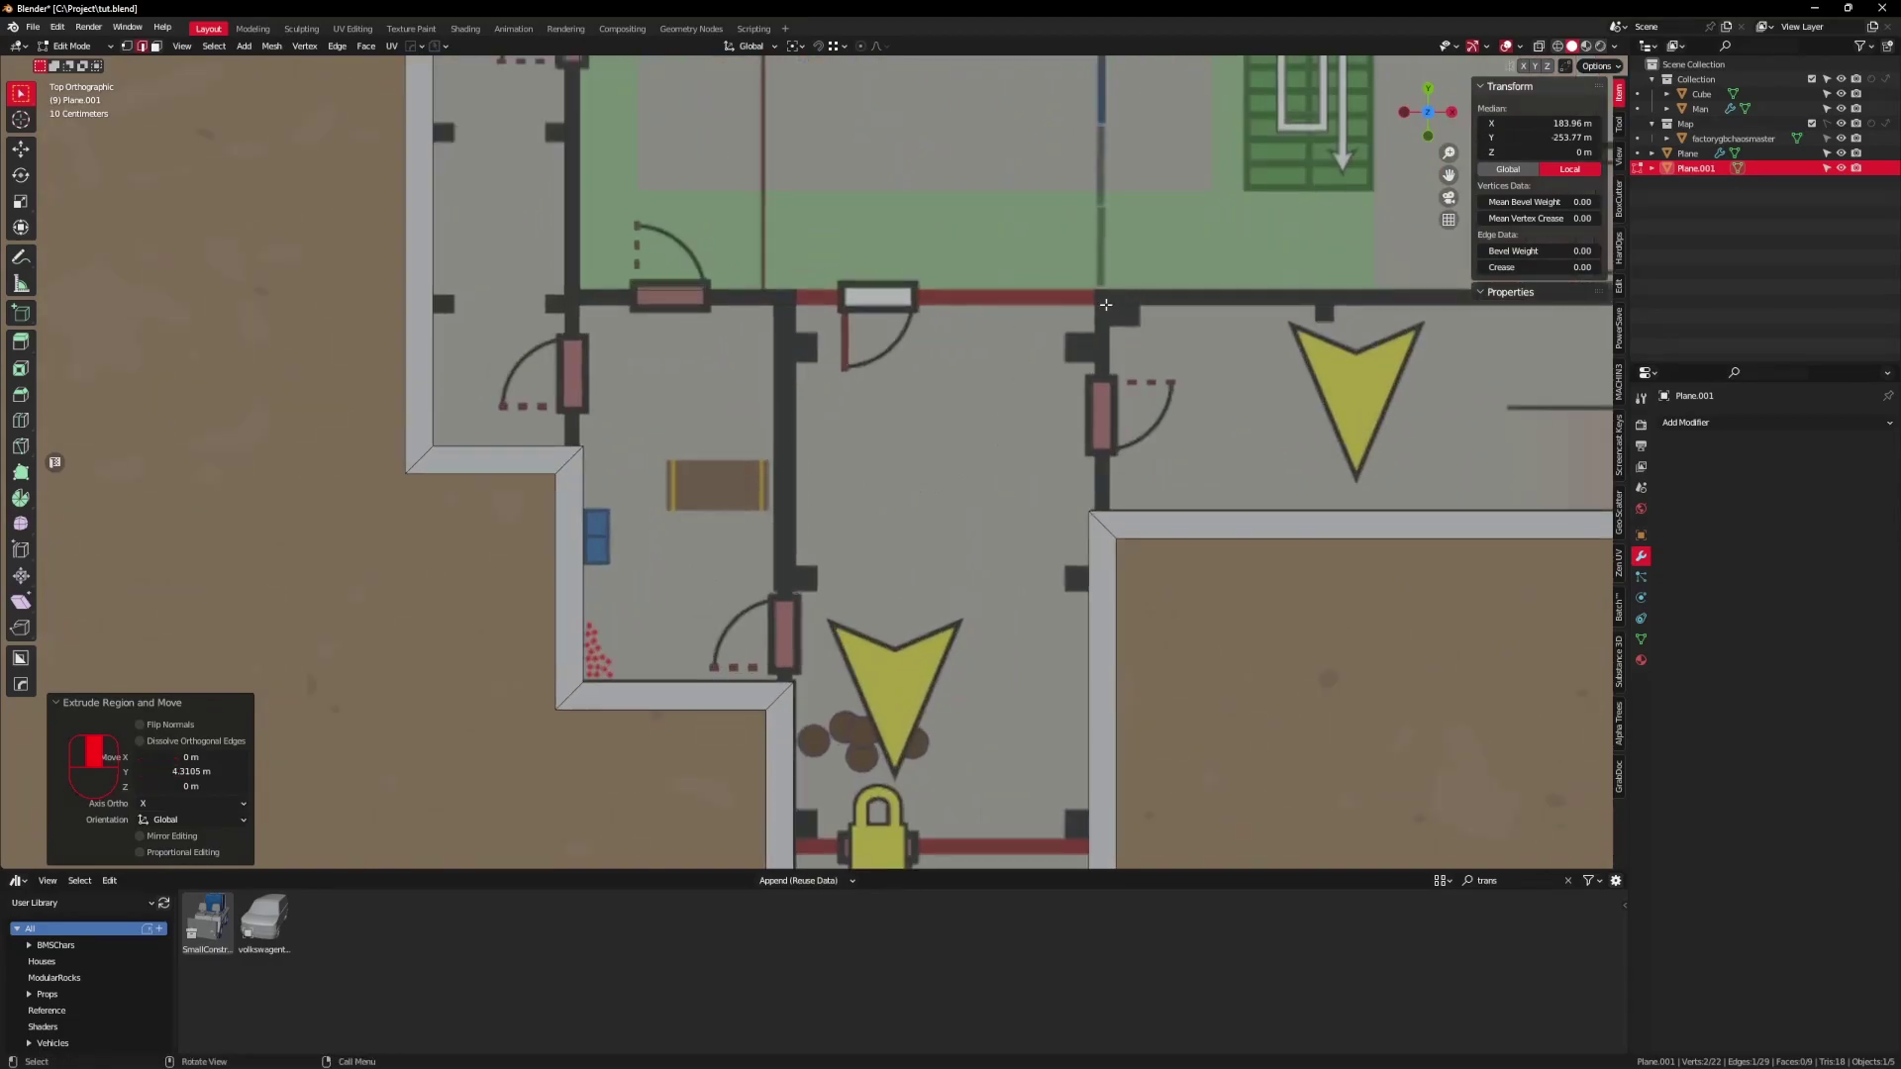
{"action": "left_click", "coordinate": [1106, 304]}
{"action": "key", "text": "e"}
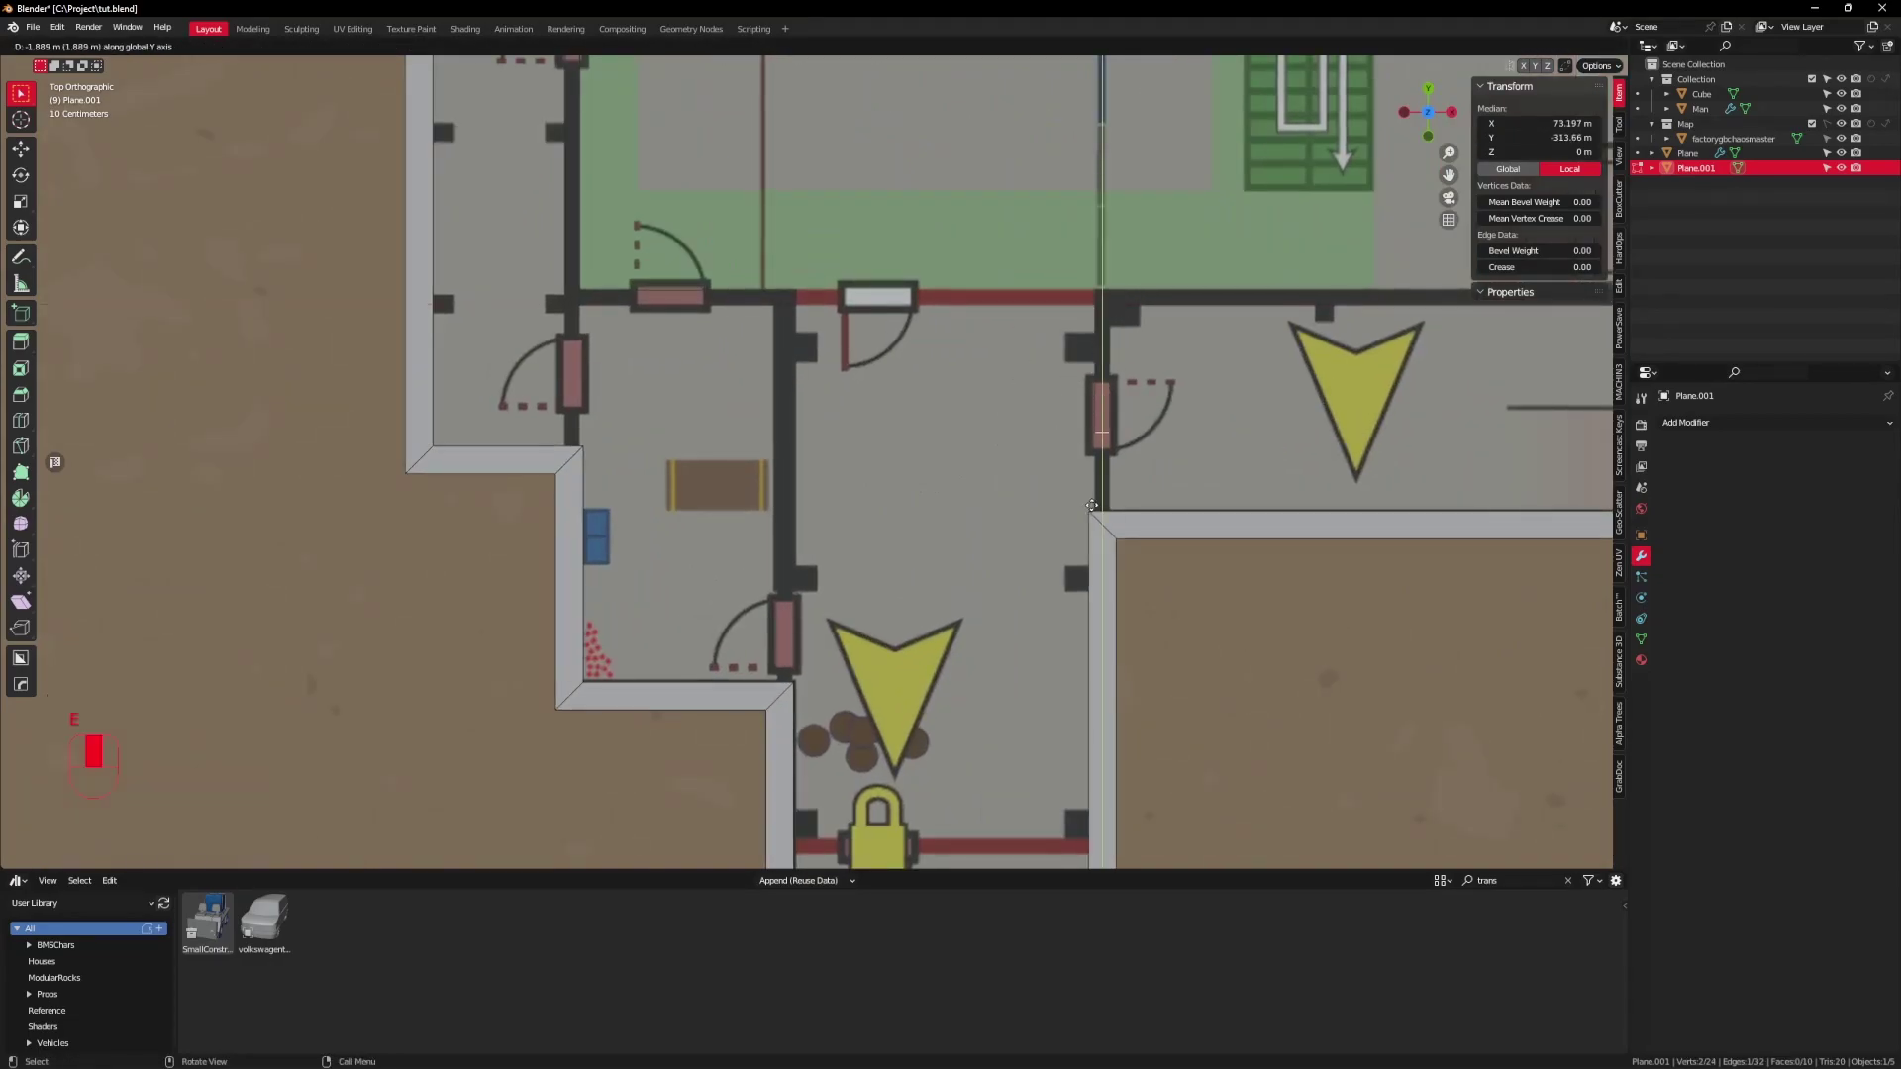
{"action": "key", "text": "ctrl"}
{"action": "left_click", "coordinate": [1091, 509], "text": "ctrl"}
{"action": "scroll", "coordinate": [990, 511], "scroll_direction": "down", "scroll_amount": 3}
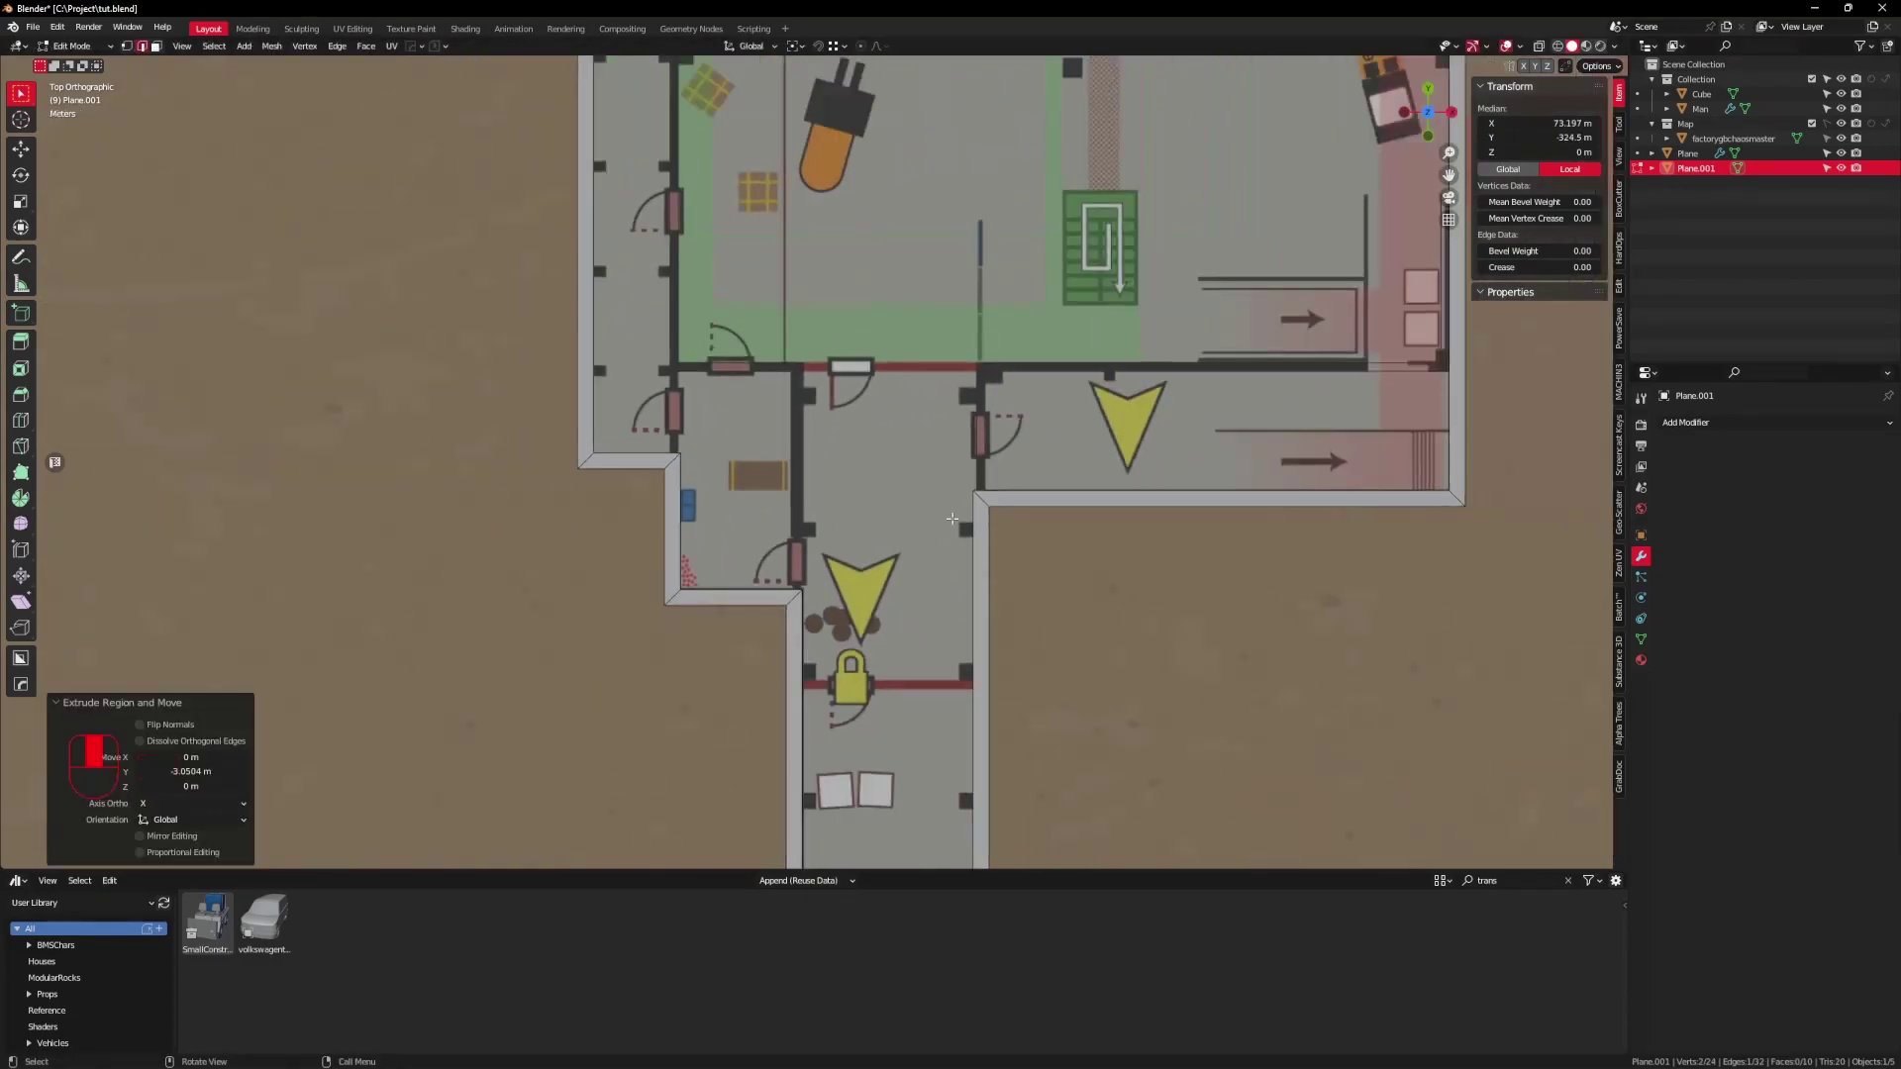
Step: Extrude the south edge of the second junction's face along negative Y, snapping it to the outer wall below the door
{"action": "middle_click_drag", "start_coordinate": [889, 511], "coordinate": [1001, 502], "text": "shift"}
{"action": "scroll", "coordinate": [953, 433], "scroll_direction": "up", "scroll_amount": 1}
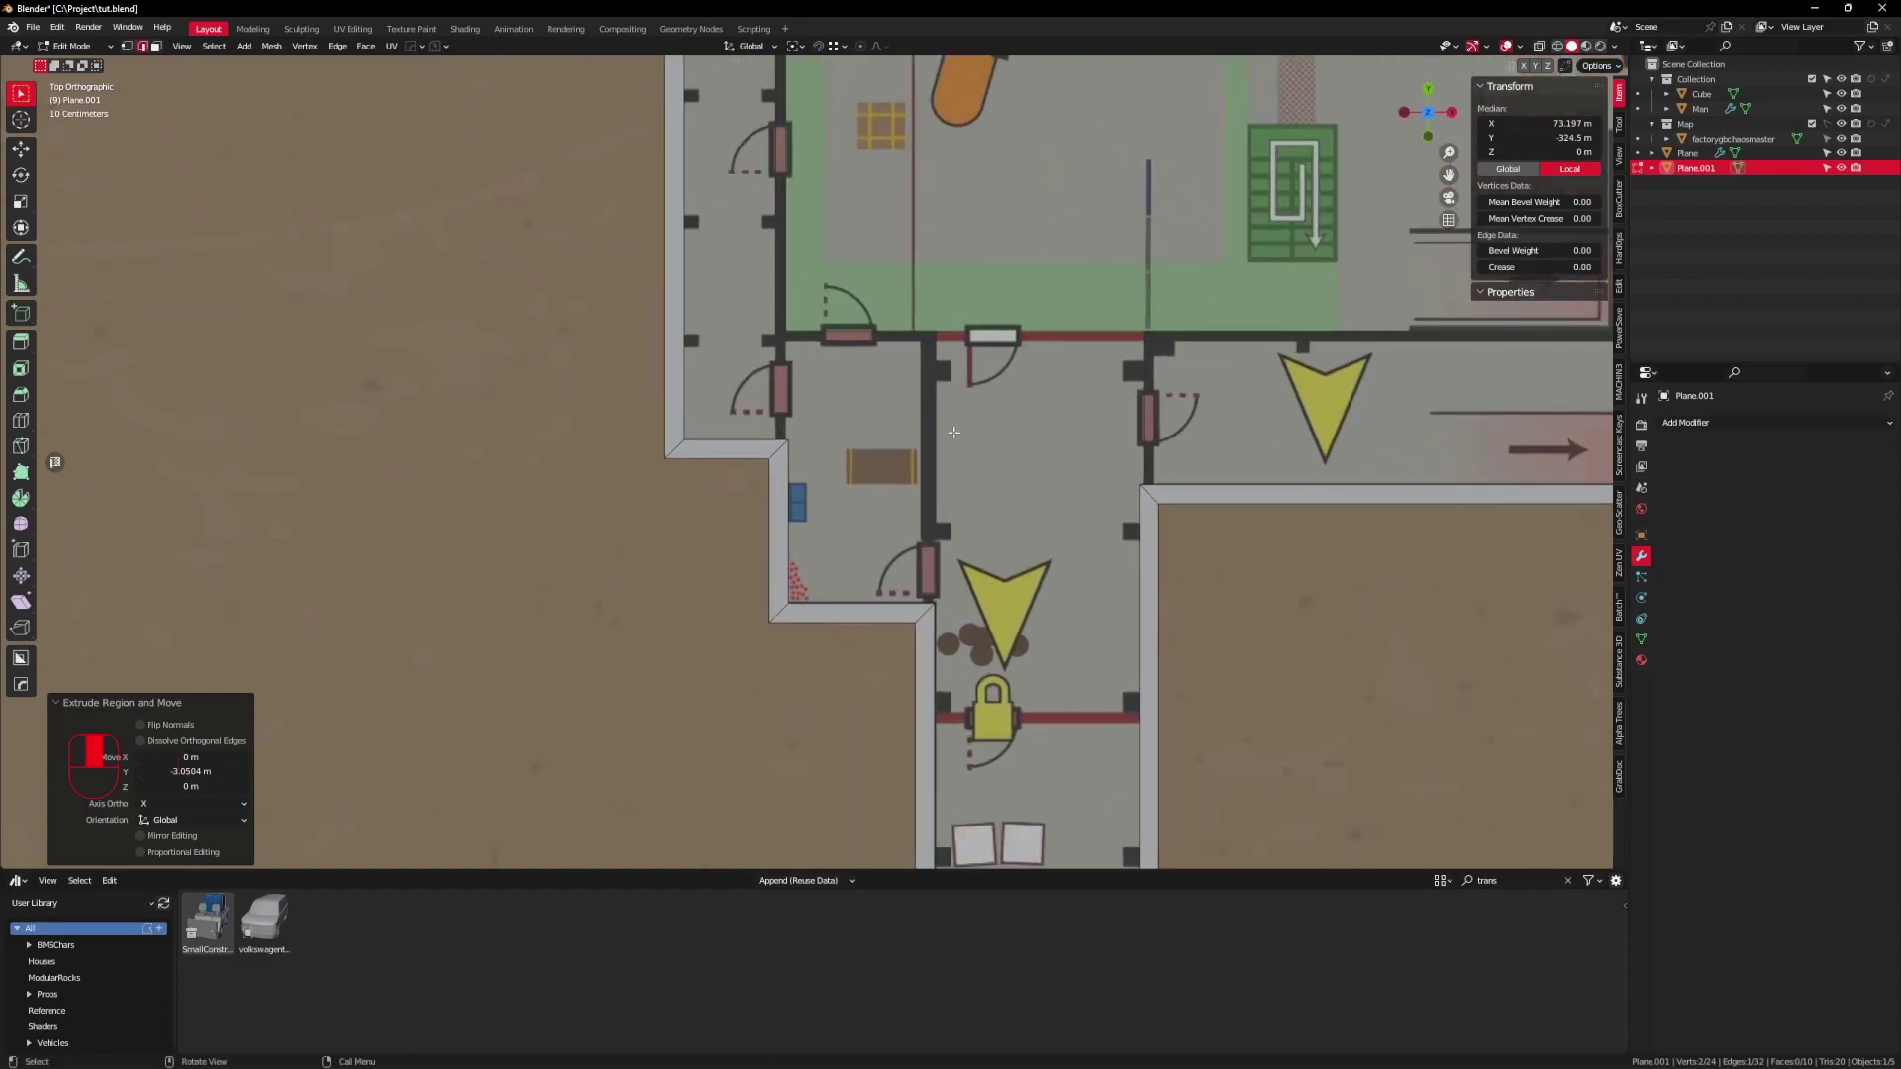
{"action": "left_click", "coordinate": [929, 341]}
{"action": "key", "text": "e"}
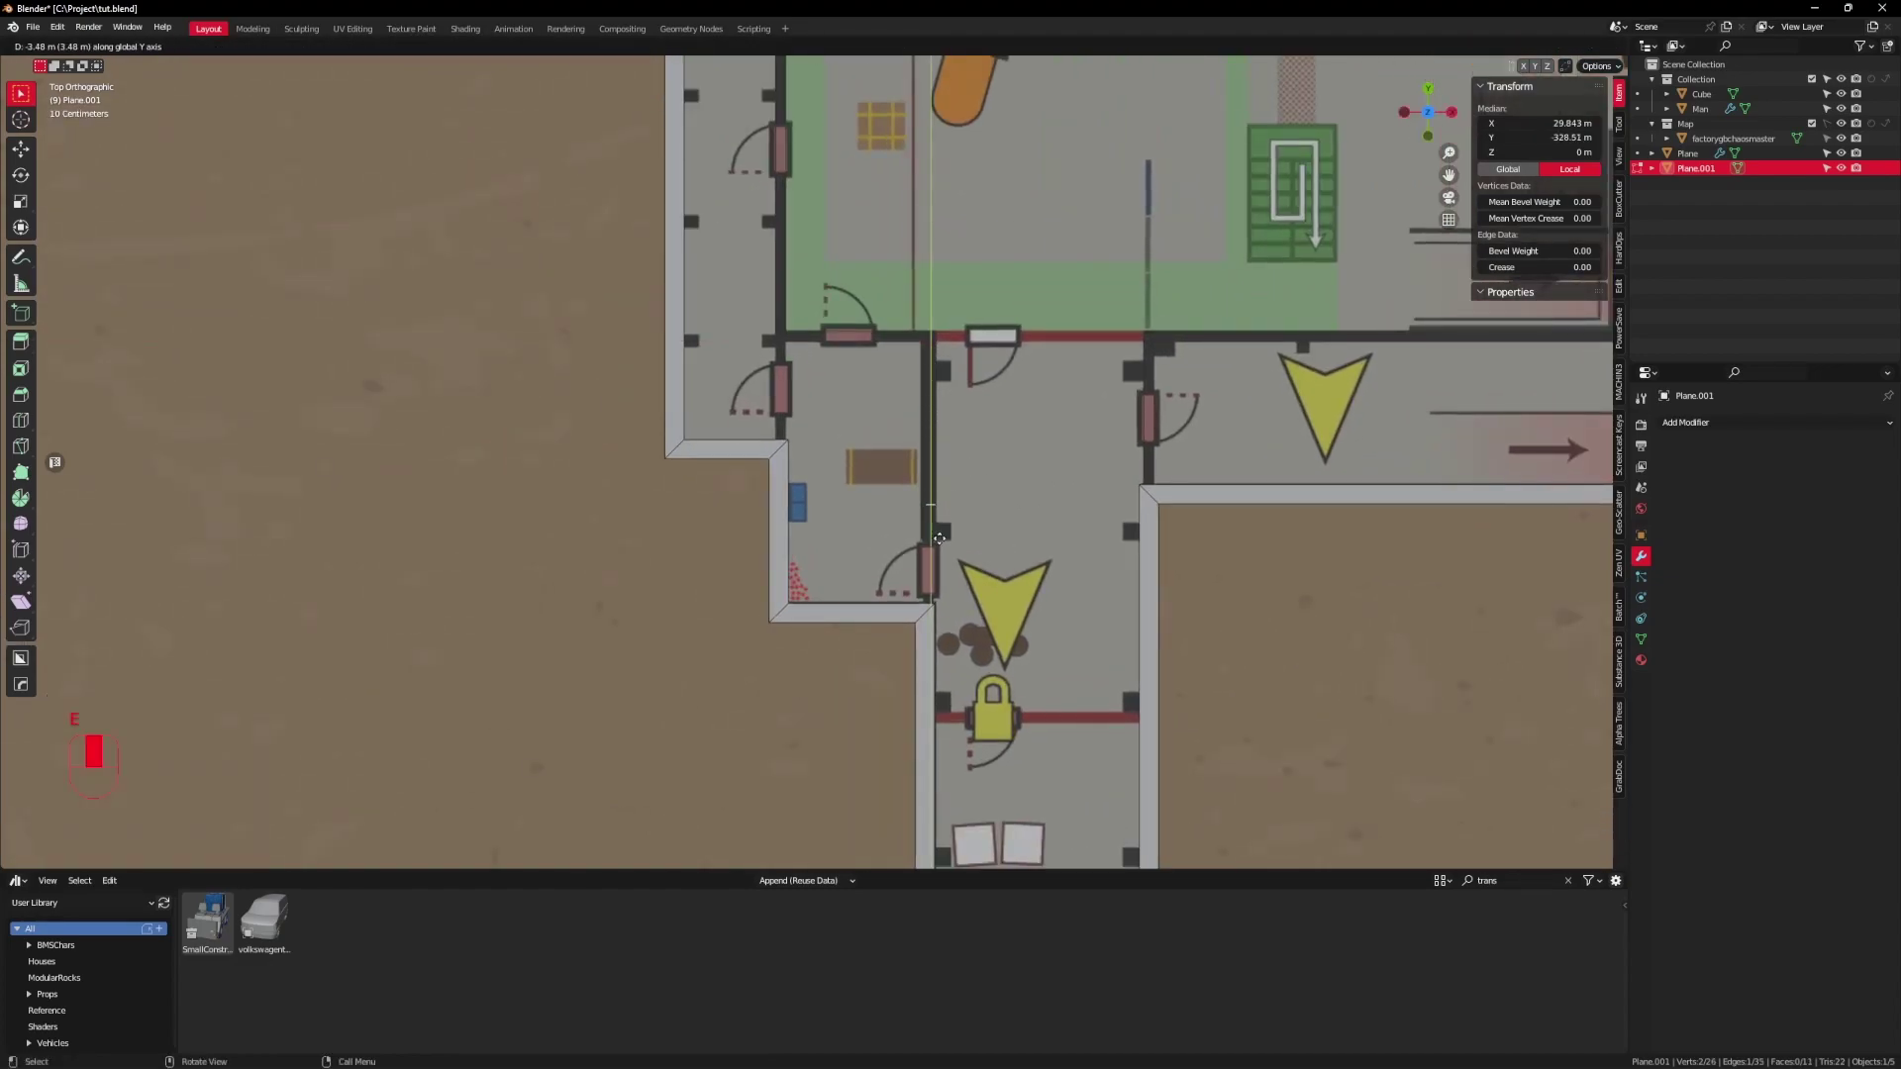
{"action": "left_click", "coordinate": [934, 602], "text": "ctrl"}
Step: Extrude the corner junction face's south edge about 2.09 m along negative Y, snapping it to the outer wall
{"action": "middle_click_drag", "start_coordinate": [774, 344], "coordinate": [869, 517], "text": "shift"}
{"action": "left_click", "coordinate": [858, 445]}
{"action": "key", "text": "e"}
{"action": "left_click", "coordinate": [867, 542], "text": "ctrl"}
{"action": "scroll", "coordinate": [877, 495], "scroll_direction": "down", "scroll_amount": 7}
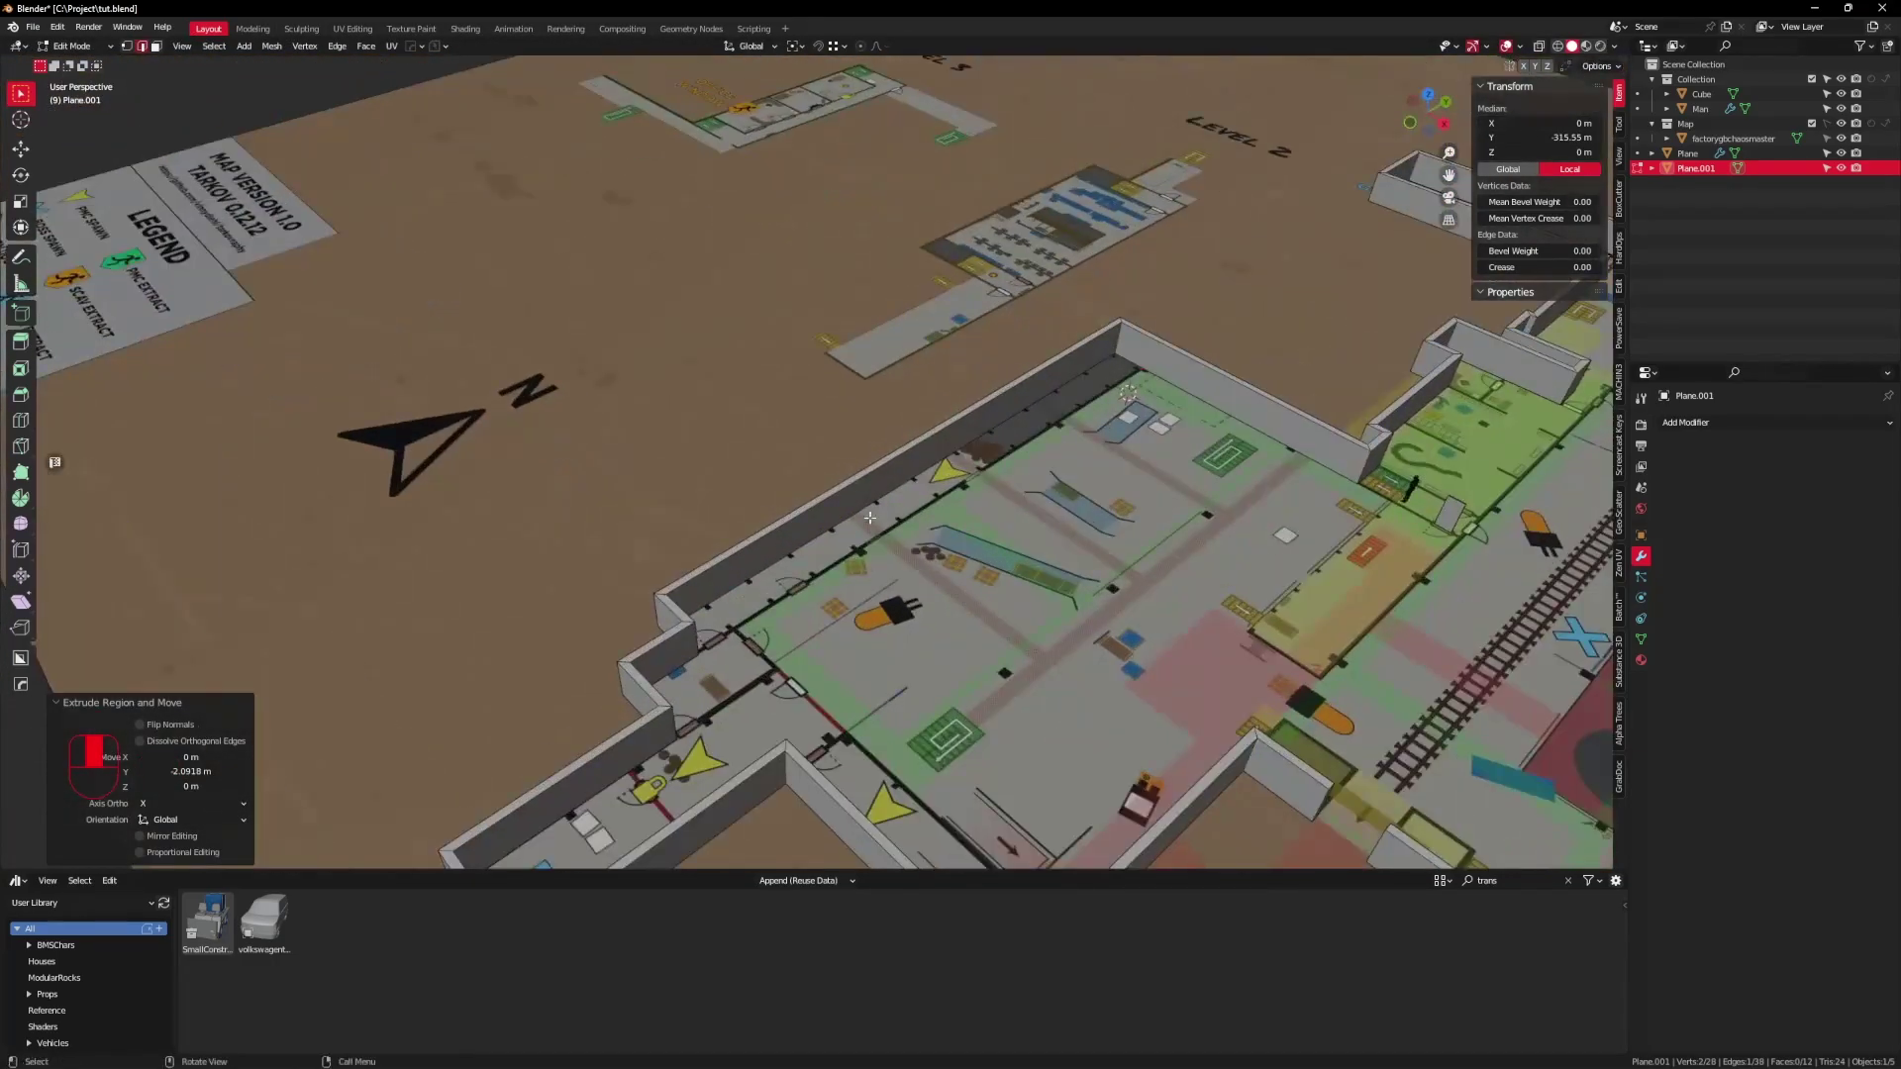
{"action": "key", "text": "KP_7"}
{"action": "scroll", "coordinate": [1002, 571], "scroll_direction": "up", "scroll_amount": 10}
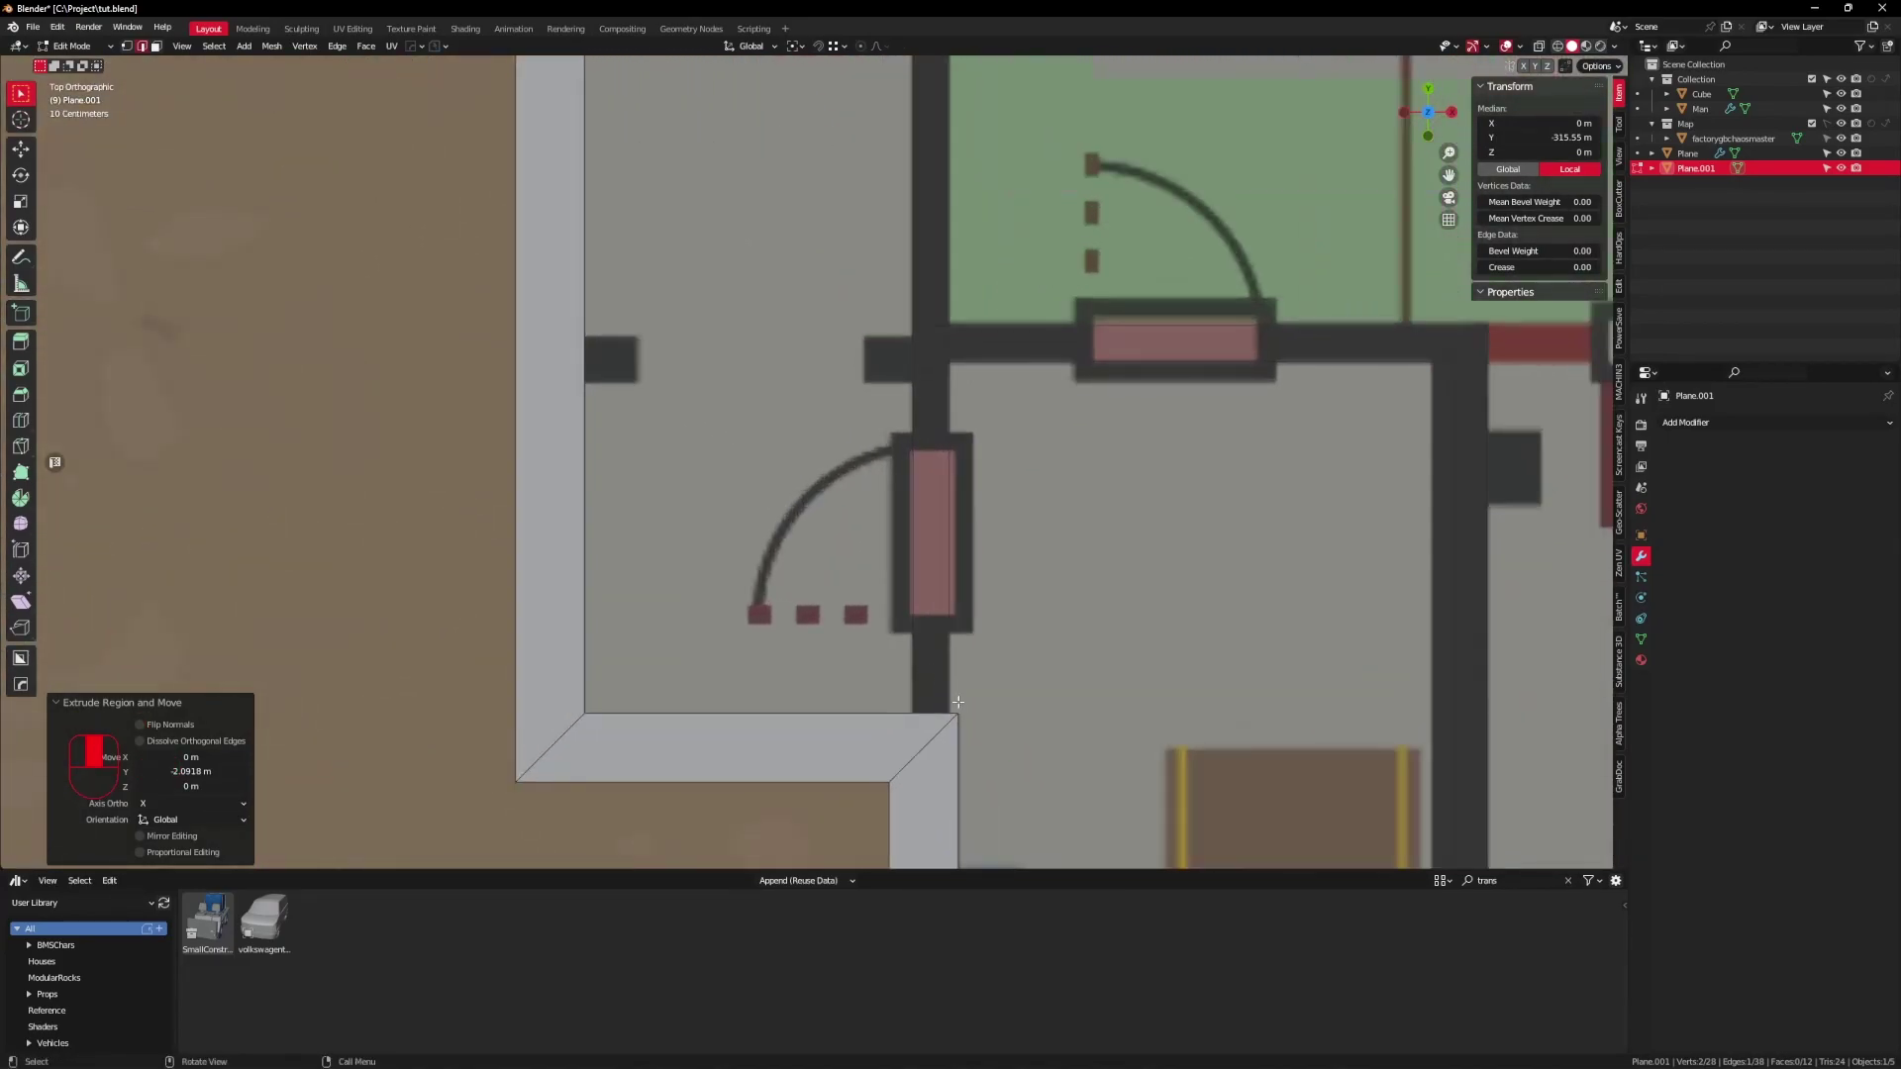
Step: Move the long west interior wall's vertices about 0.053 m along X, snapping the wall to the outer wall's corner
{"action": "scroll", "coordinate": [948, 713], "scroll_direction": "down", "scroll_amount": 10}
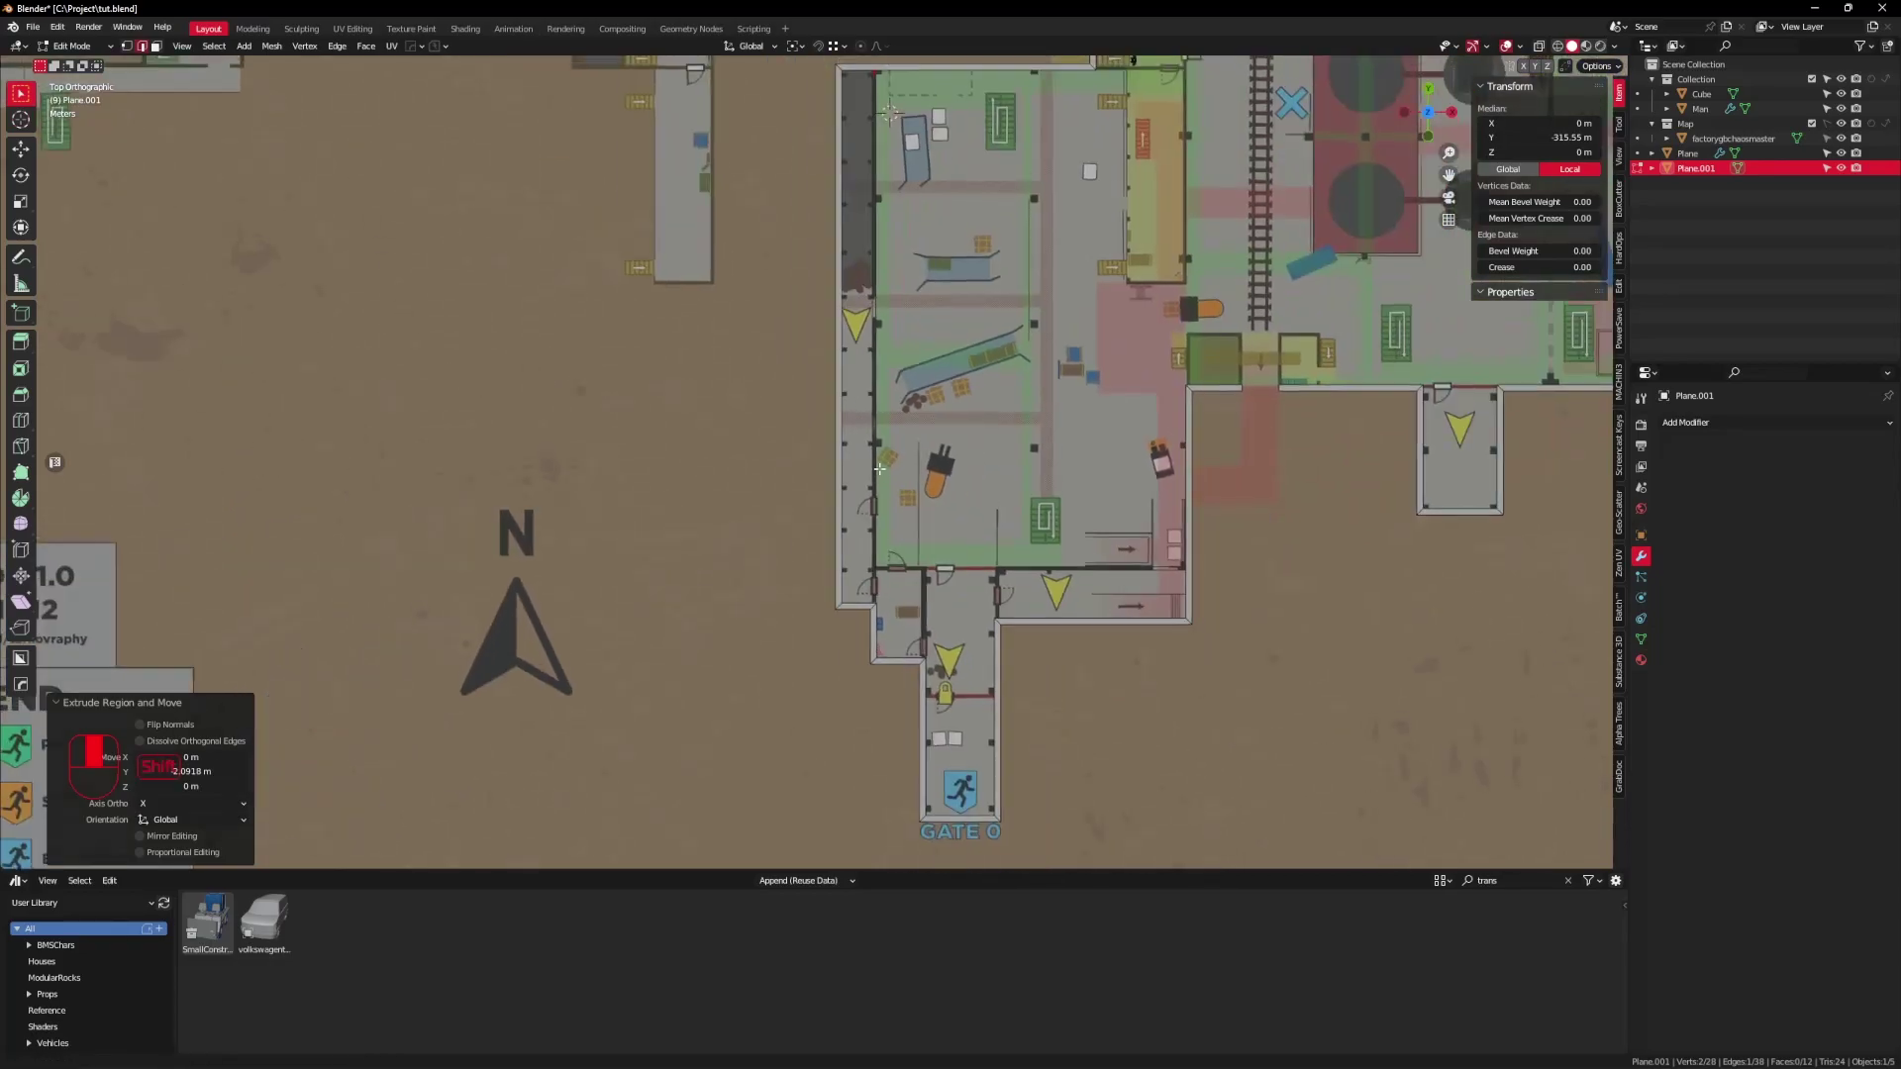
{"action": "middle_click_drag", "start_coordinate": [938, 337], "coordinate": [871, 309], "text": "shift"}
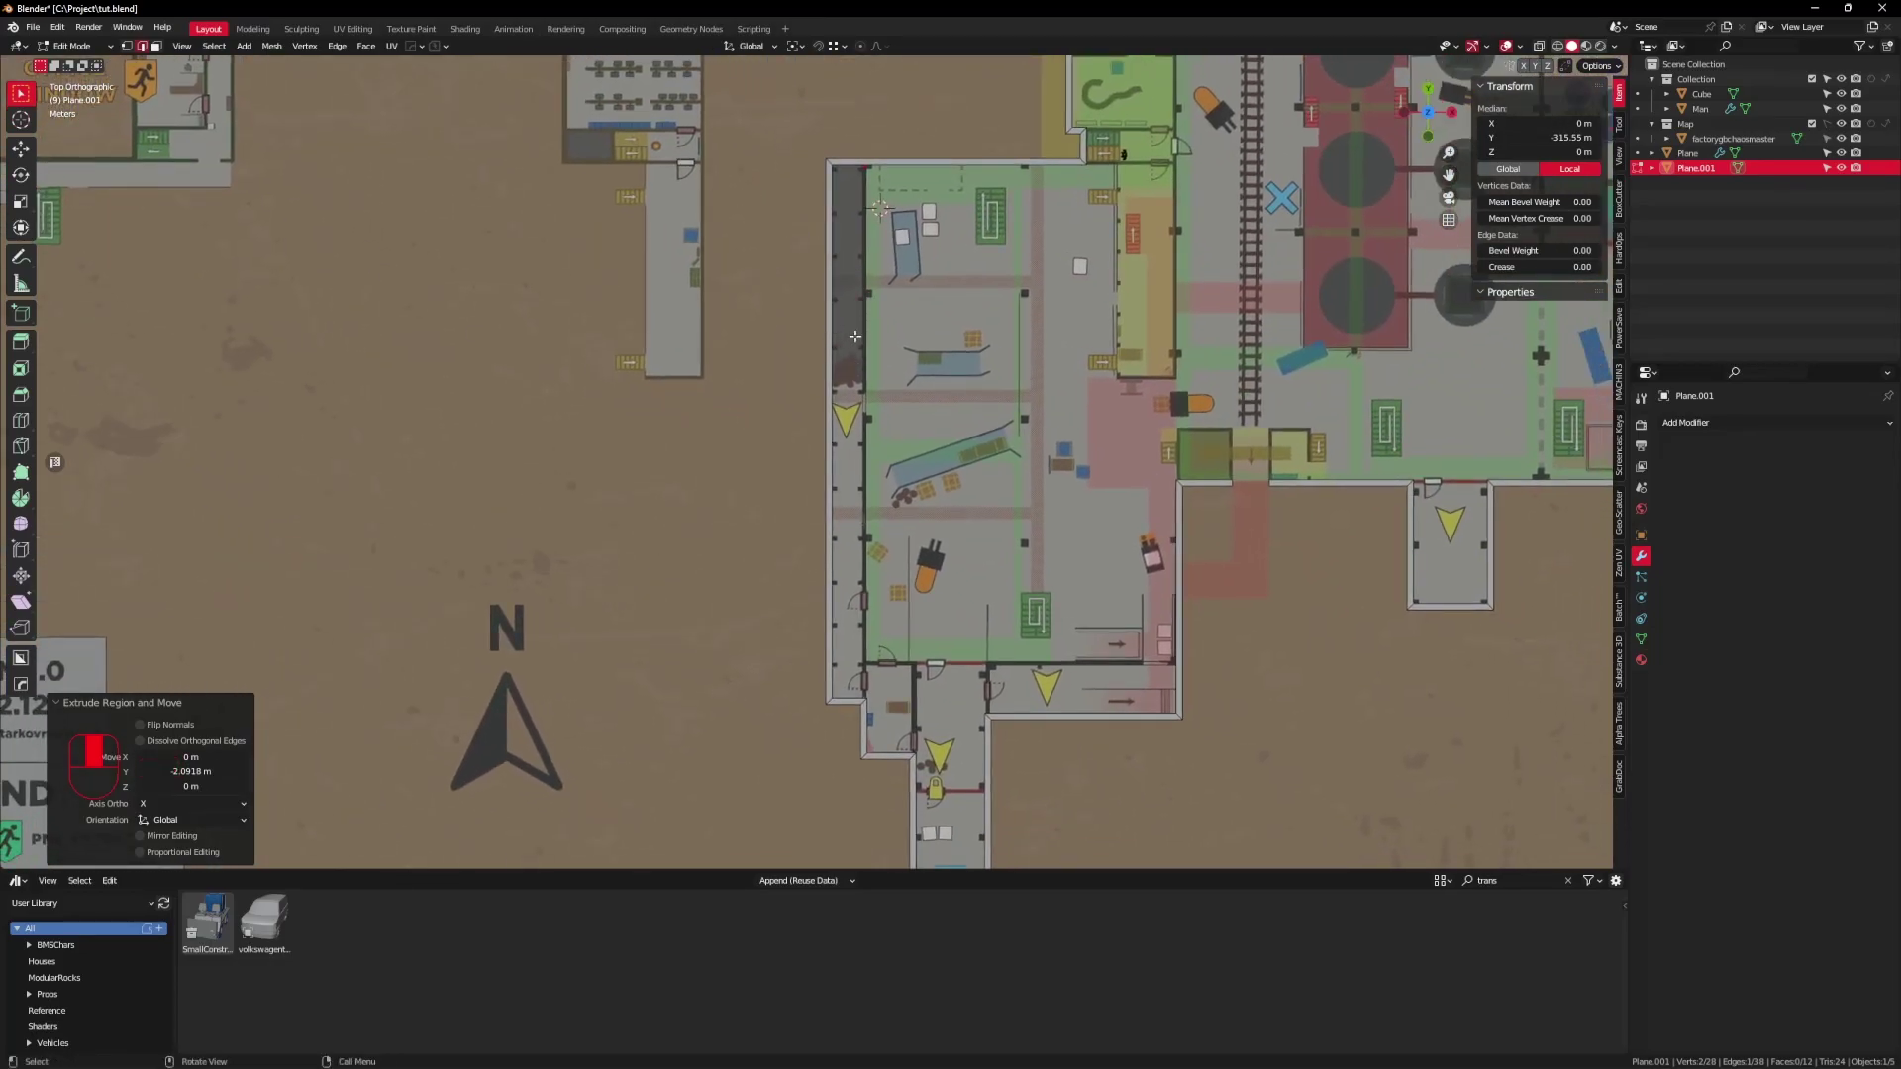
{"action": "left_click", "coordinate": [881, 282]}
{"action": "key", "text": "b"}
{"action": "left_click_drag", "start_coordinate": [886, 139], "coordinate": [840, 732]}
{"action": "middle_click_drag", "start_coordinate": [841, 732], "coordinate": [831, 604], "text": "shift"}
{"action": "scroll", "coordinate": [871, 614], "scroll_direction": "up", "scroll_amount": 6}
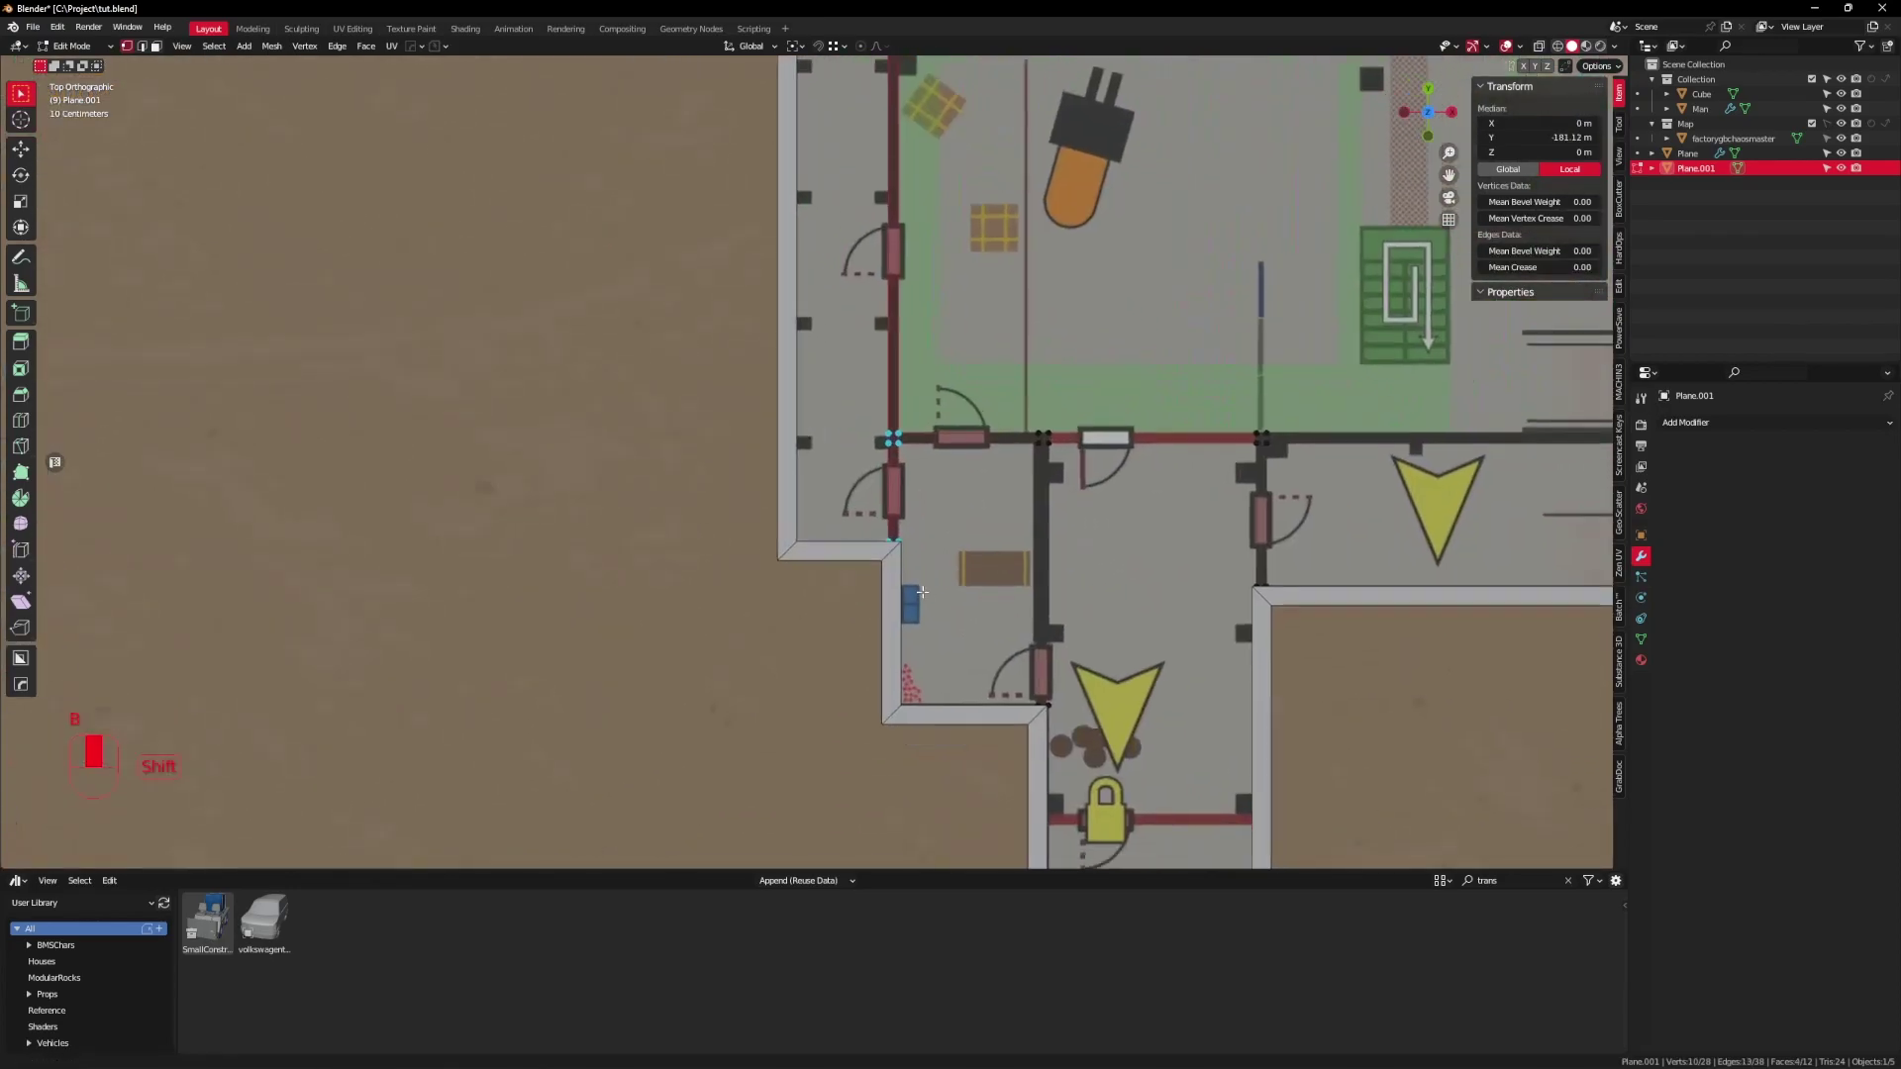
{"action": "middle_click_drag", "start_coordinate": [943, 523], "coordinate": [882, 532], "text": "shift"}
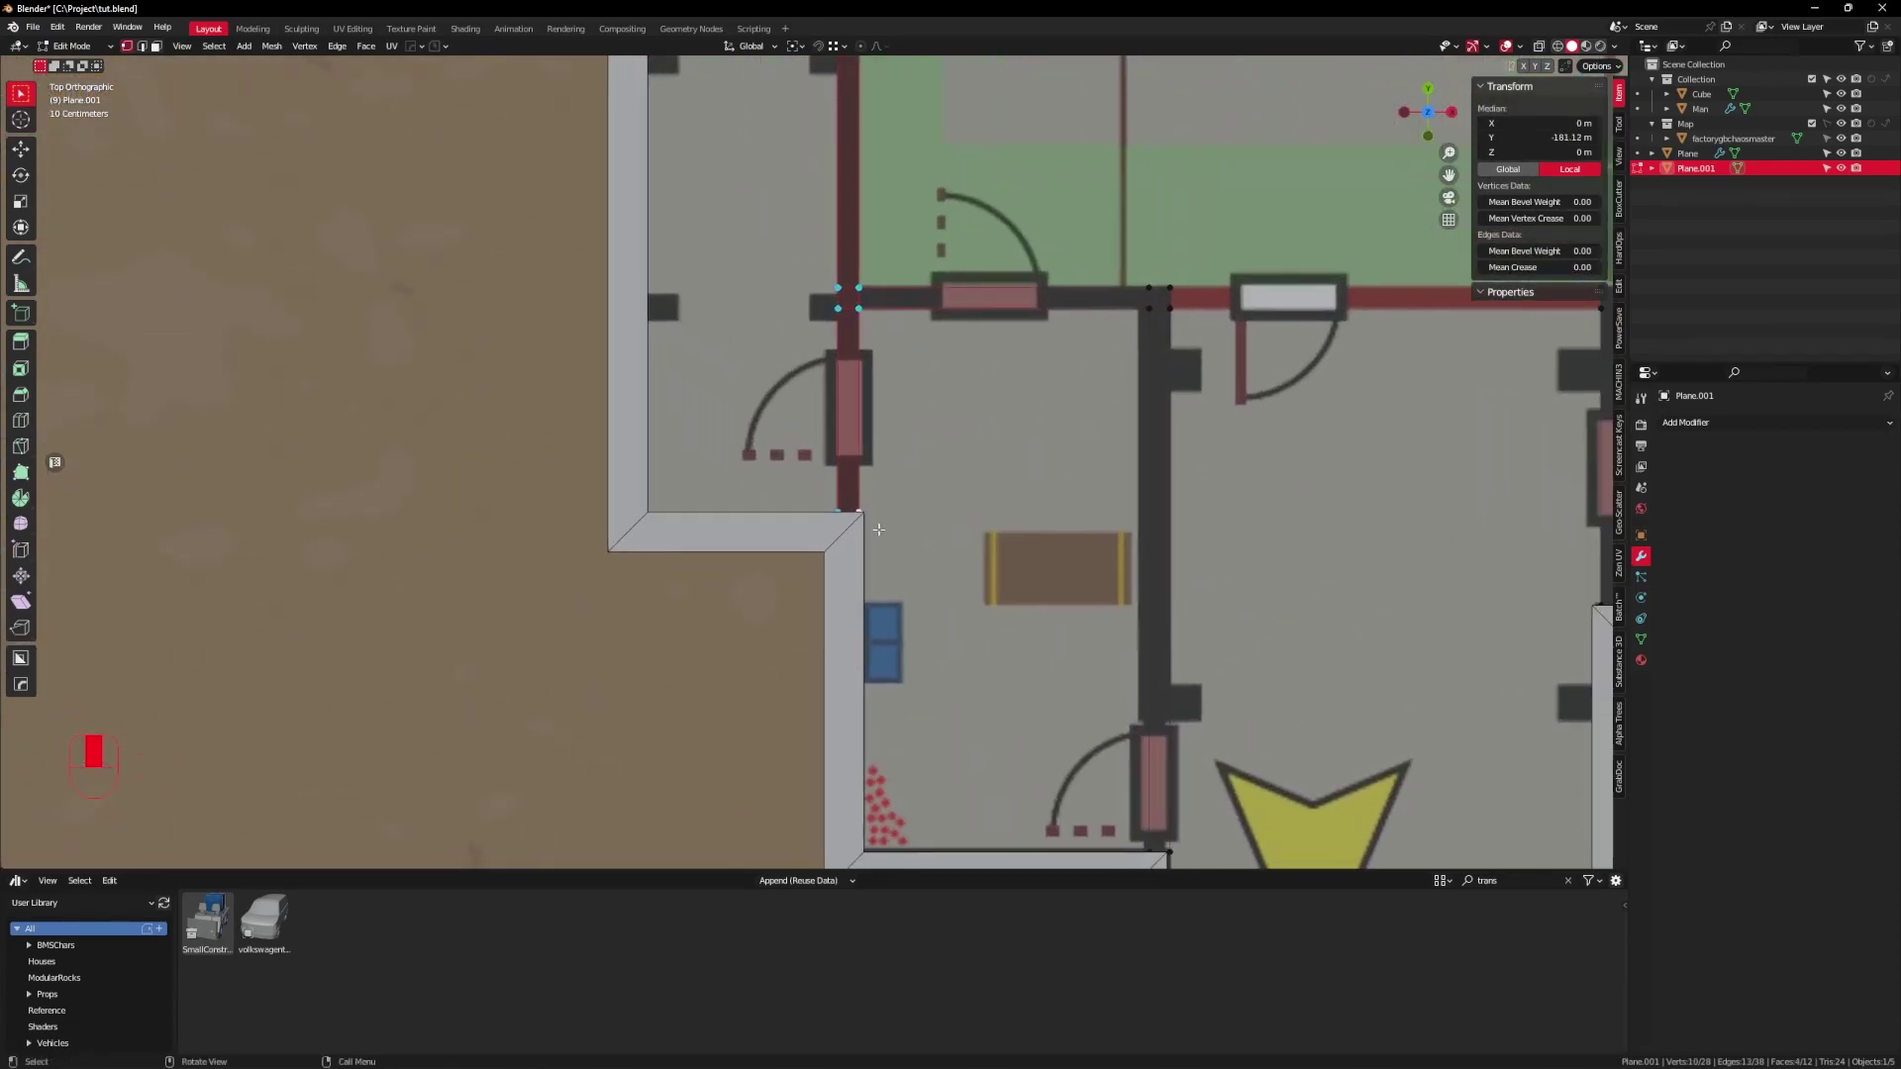
{"action": "key", "text": "g"}
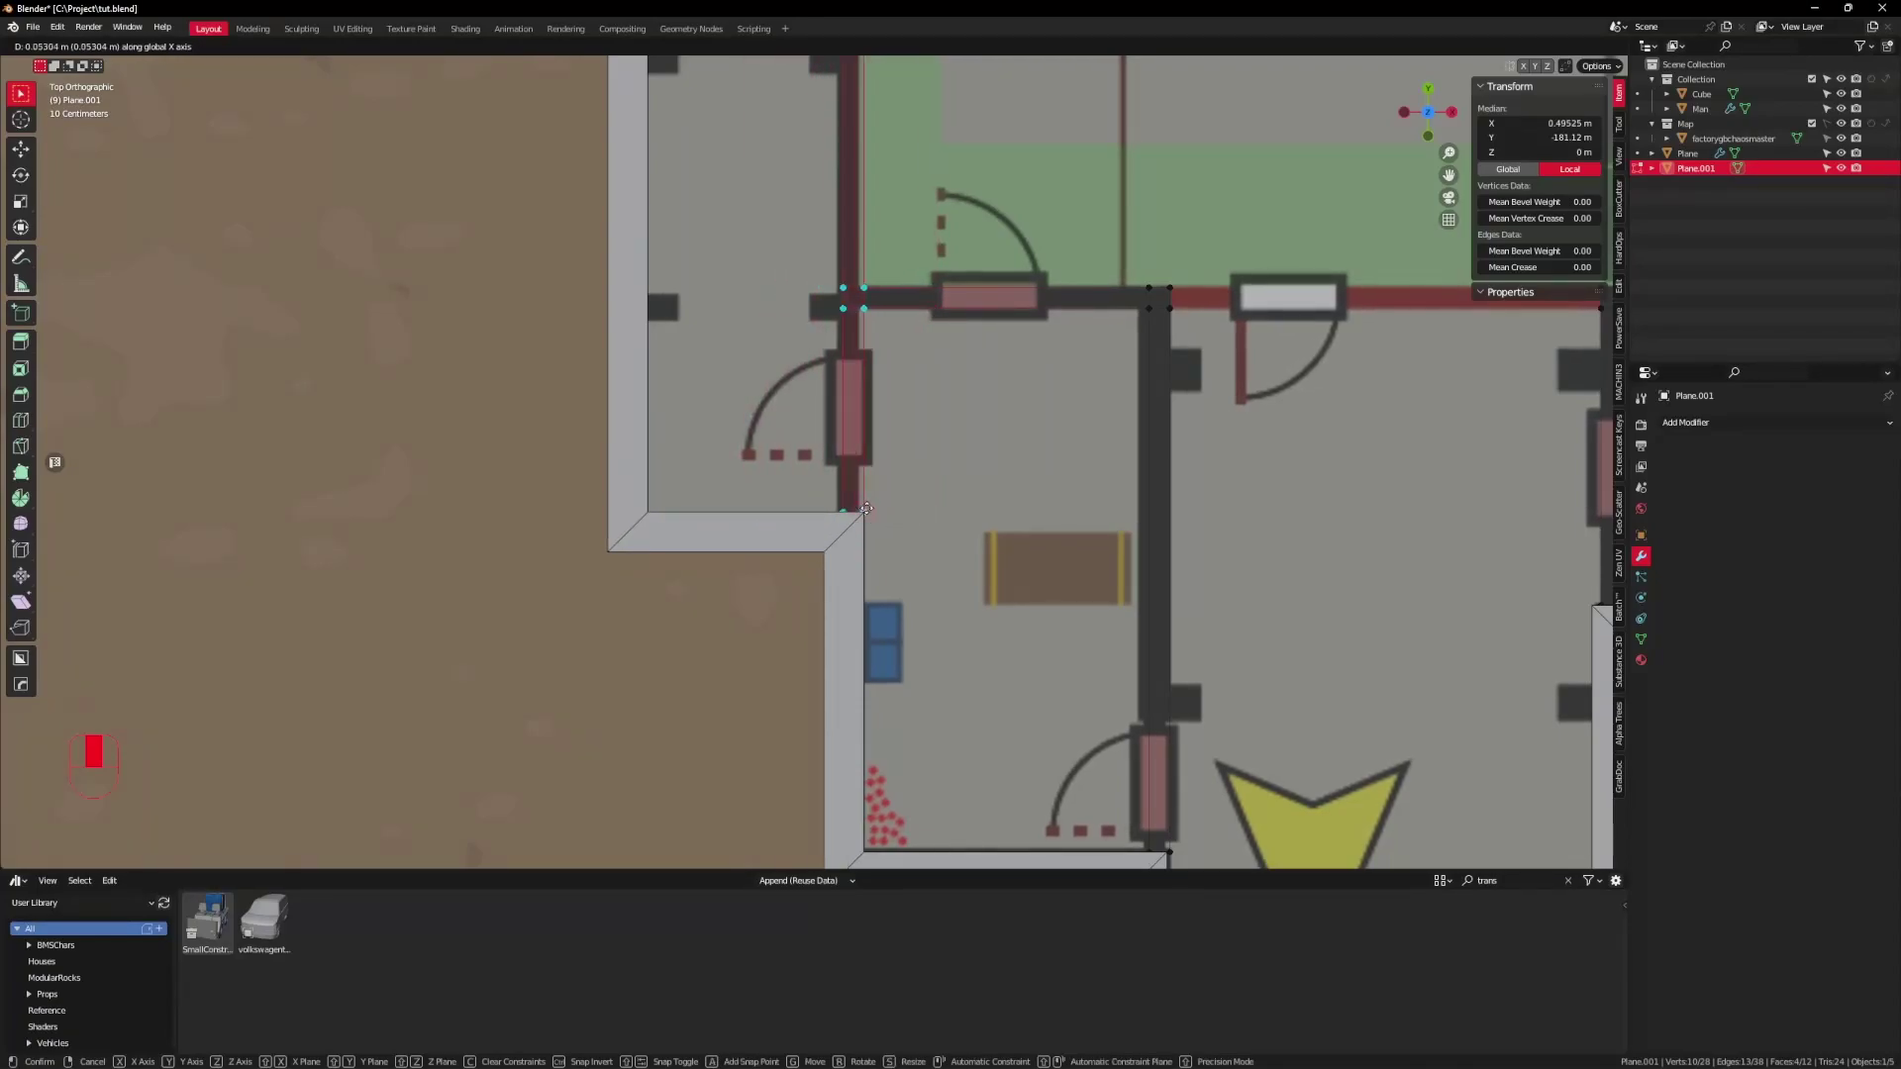
{"action": "left_click", "coordinate": [935, 515], "text": "ctrl"}
Step: Move the second junction wall's vertices along X, snapping the wall to the outer wall's corner below the door
{"action": "scroll", "coordinate": [935, 515], "scroll_direction": "down", "scroll_amount": 4}
{"action": "middle_click_drag", "start_coordinate": [908, 522], "coordinate": [863, 537], "text": "shift"}
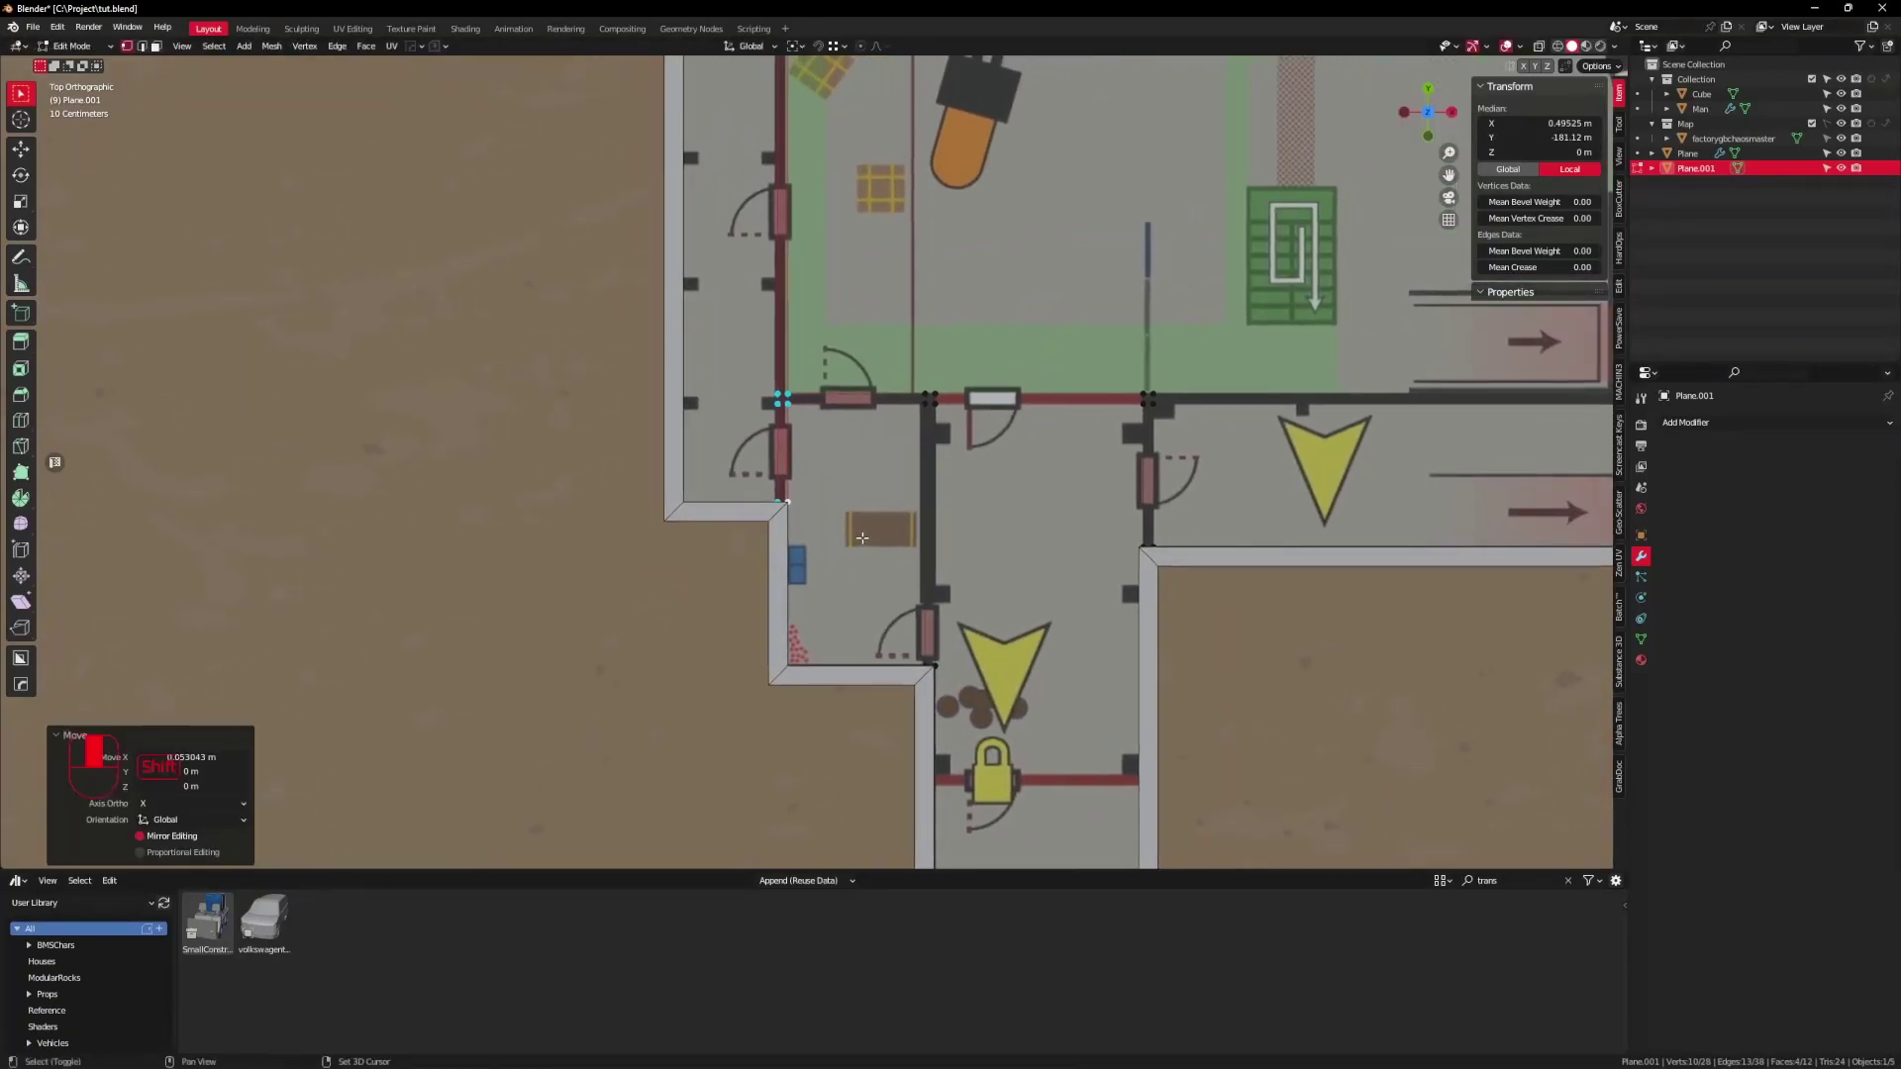
{"action": "mouse_move", "coordinate": [948, 450]}
{"action": "middle_mouse_down", "text": "shift"}
{"action": "mouse_move", "coordinate": [918, 441]}
{"action": "mouse_move", "coordinate": [951, 357]}
{"action": "middle_mouse_up", "text": "shift"}
{"action": "scroll", "coordinate": [921, 442], "scroll_direction": "up", "scroll_amount": 3}
{"action": "left_click", "coordinate": [954, 310]}
{"action": "key", "text": "b"}
{"action": "mouse_move", "coordinate": [1002, 229]}
{"action": "left_mouse_down"}
{"action": "mouse_move", "coordinate": [906, 535]}
{"action": "mouse_move", "coordinate": [906, 792]}
{"action": "left_mouse_up"}
{"action": "middle_click_drag", "start_coordinate": [906, 792], "coordinate": [850, 757], "text": "shift"}
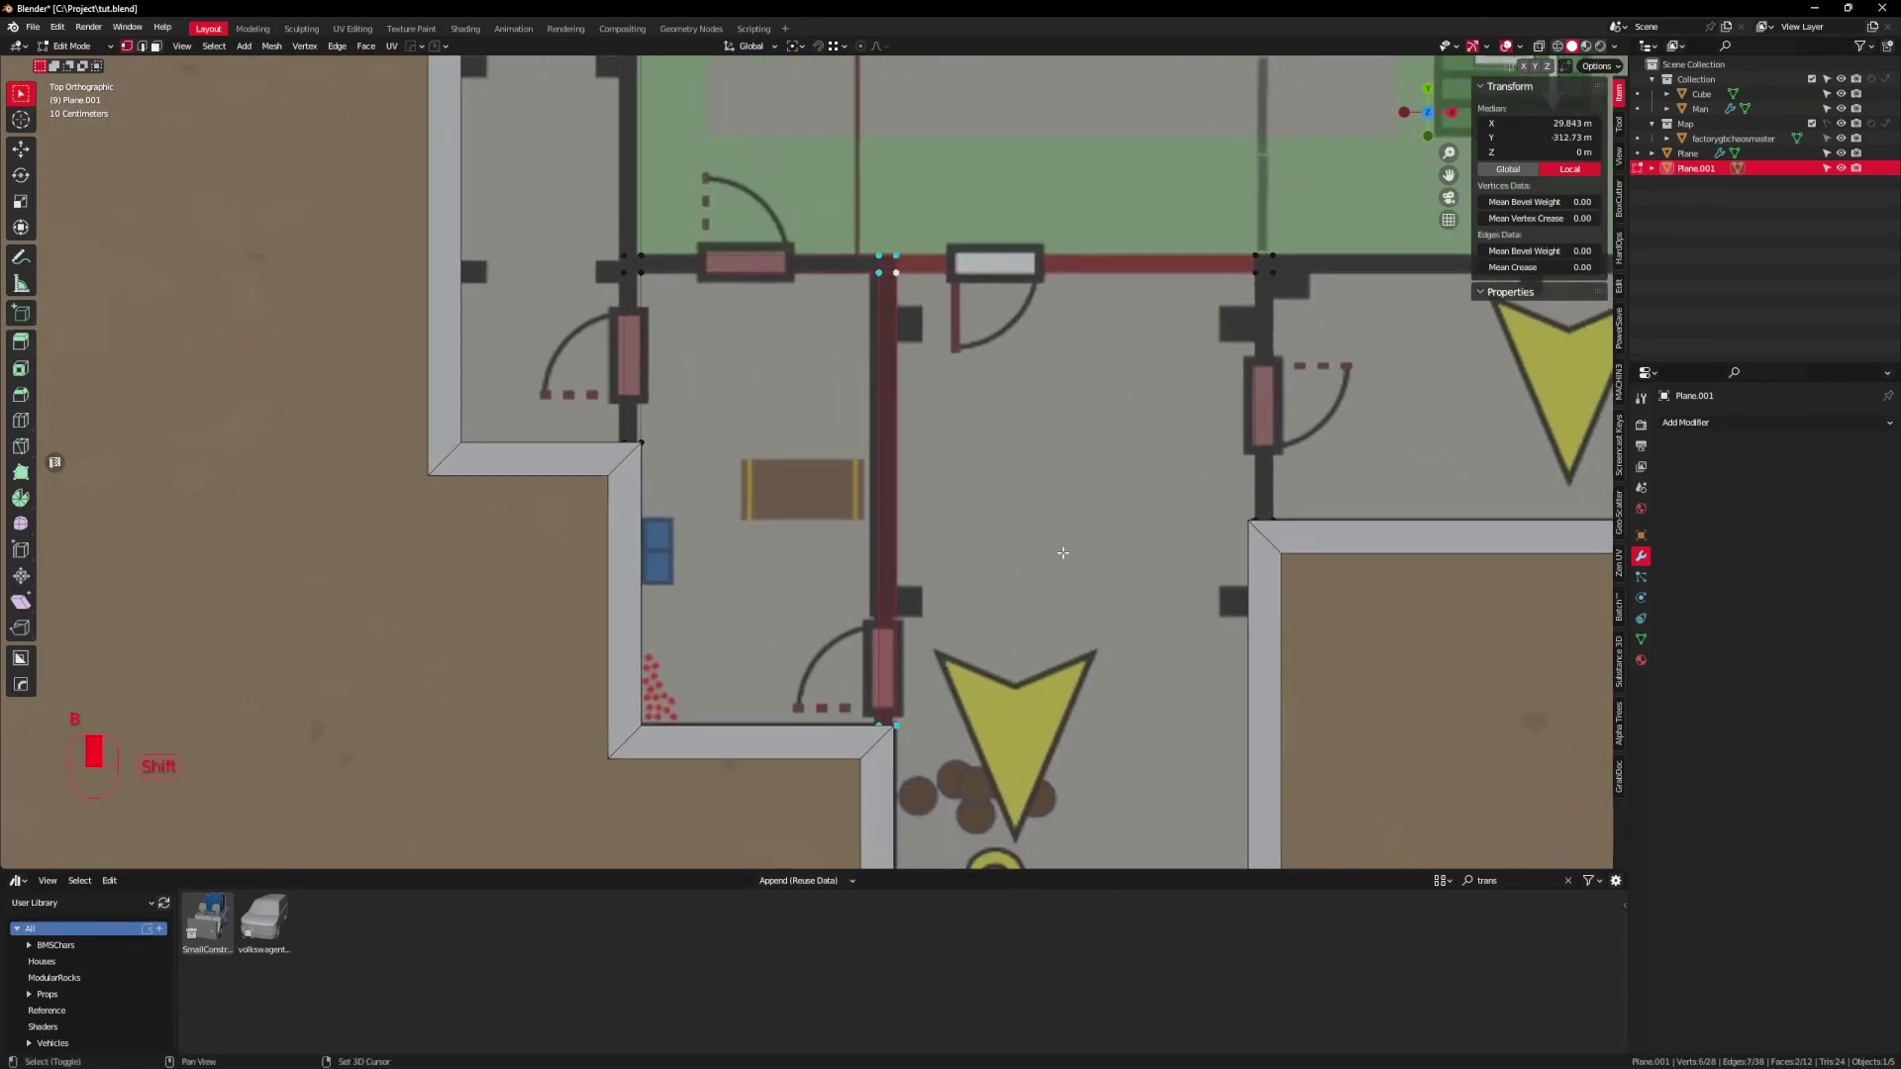
{"action": "key", "text": "g"}
{"action": "key", "text": "x"}
{"action": "left_click", "coordinate": [899, 723]}
Step: Move the third junction wall's vertices about 0.094 m along negative X, snapping the wall to the outer wall's corner
{"action": "middle_click_drag", "start_coordinate": [1375, 288], "coordinate": [1115, 340], "text": "shift"}
{"action": "left_click", "coordinate": [1104, 307]}
{"action": "key", "text": "b"}
{"action": "mouse_move", "coordinate": [1074, 253]}
{"action": "left_mouse_down"}
{"action": "mouse_move", "coordinate": [988, 434]}
{"action": "mouse_move", "coordinate": [968, 584]}
{"action": "left_mouse_up"}
{"action": "key", "text": "g"}
{"action": "key", "text": "x"}
{"action": "left_click", "coordinate": [972, 576]}
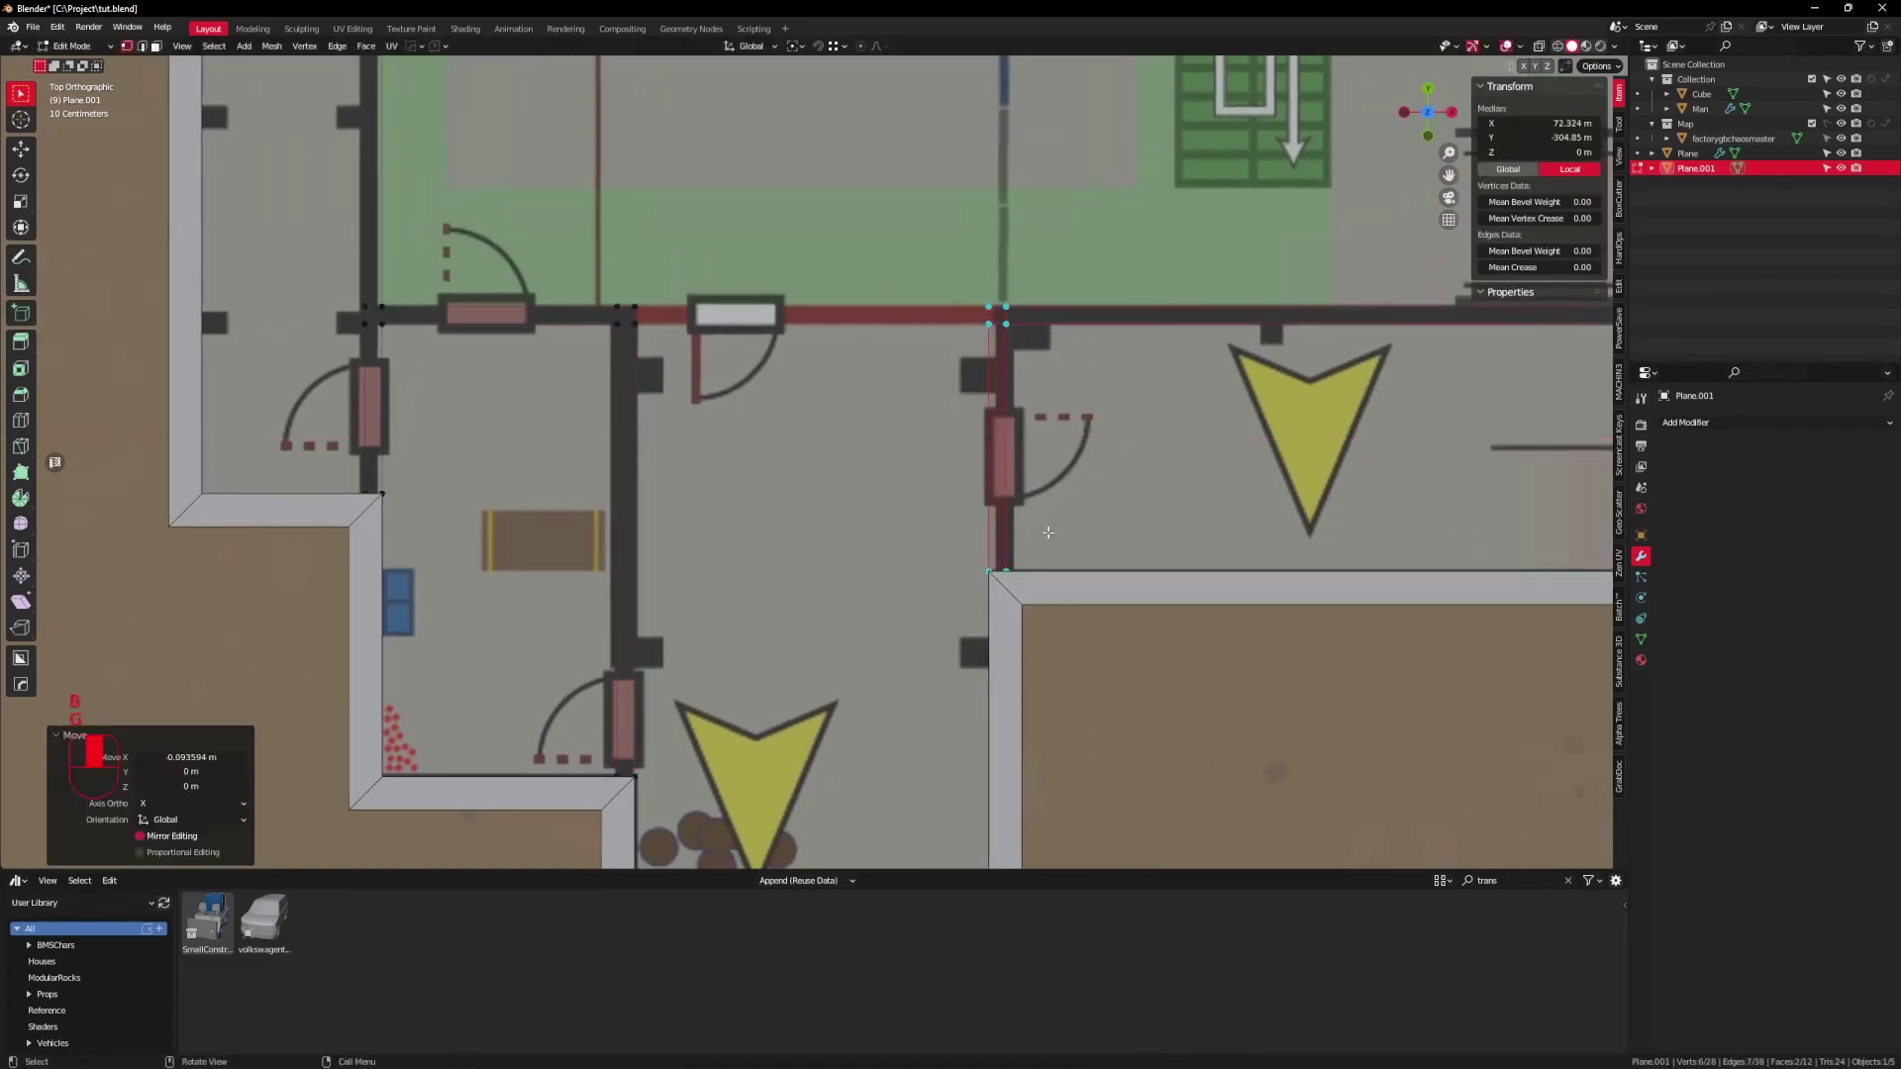
Step: Examine the traced interior walls against the map from above and in perspective, especially around the southeast ramps
{"action": "scroll", "coordinate": [990, 495], "scroll_direction": "down", "scroll_amount": 3}
{"action": "middle_click_drag", "start_coordinate": [961, 474], "coordinate": [967, 546], "text": "shift"}
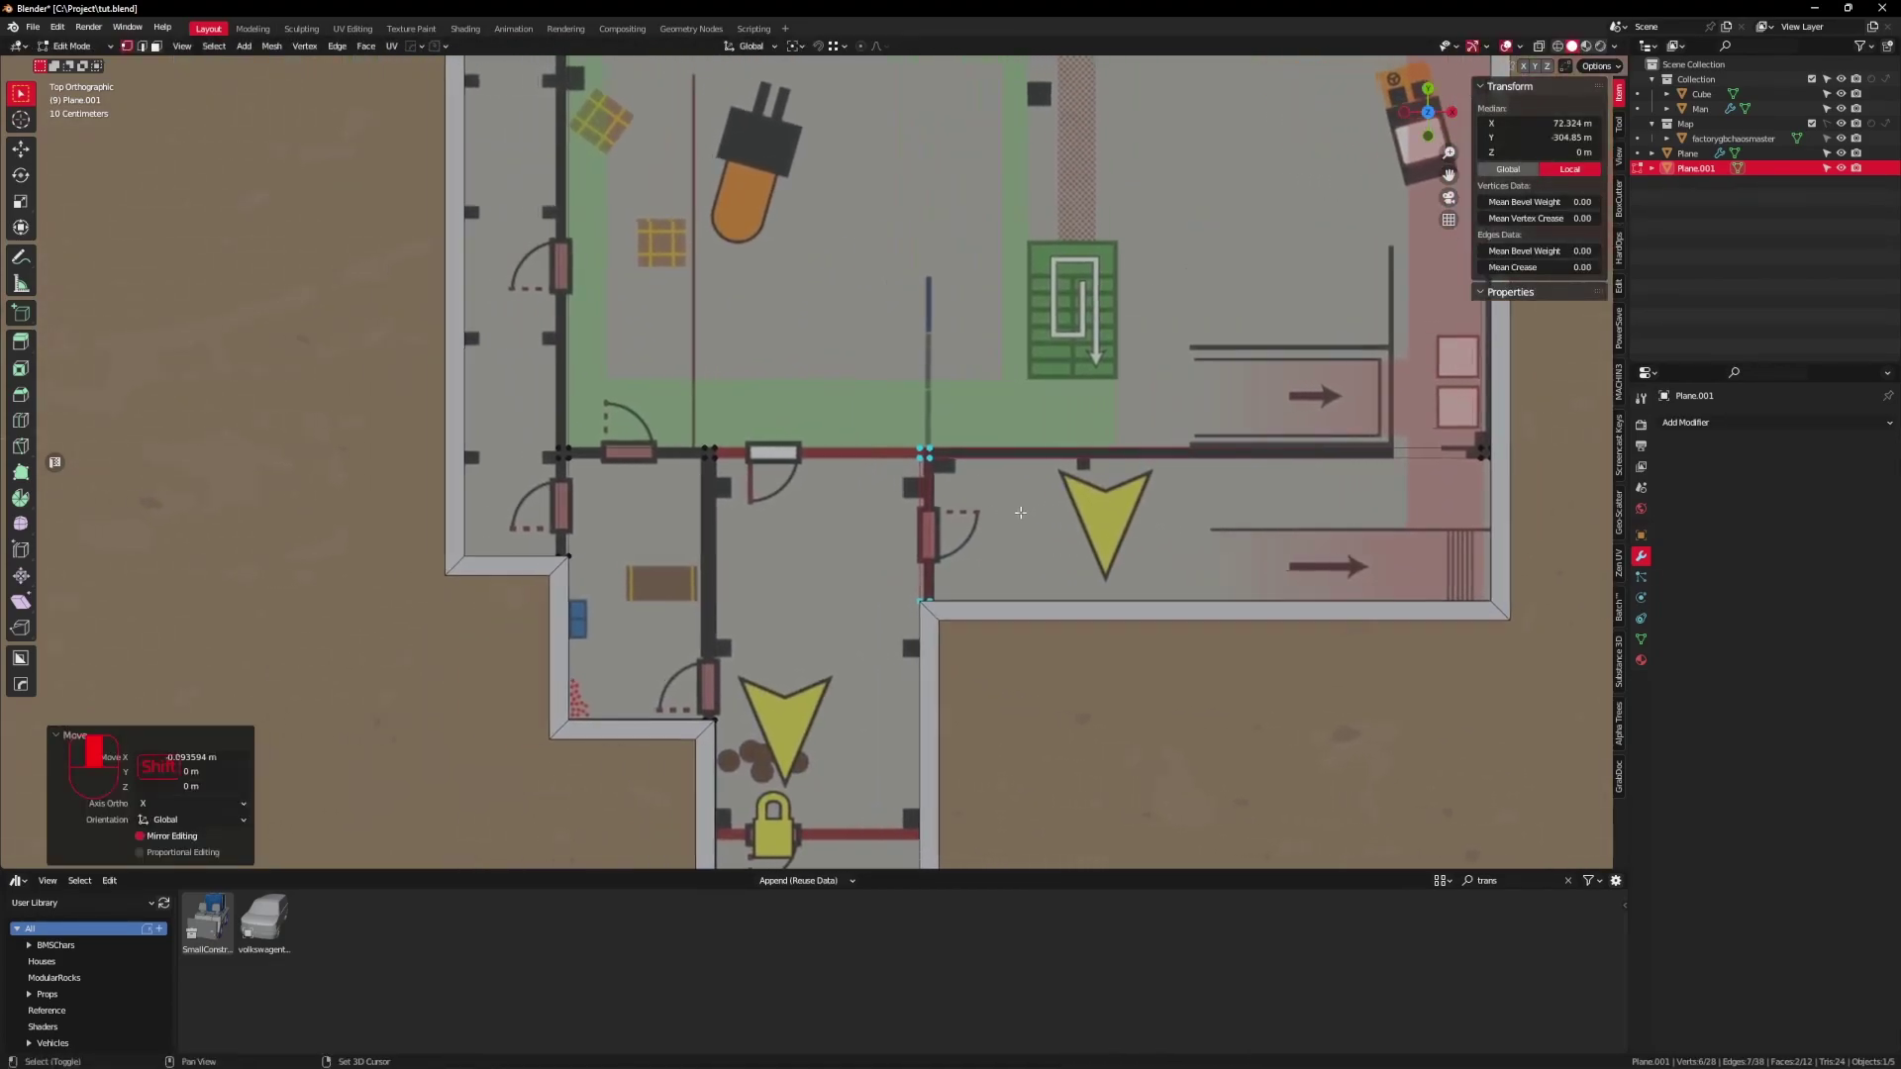
{"action": "scroll", "coordinate": [937, 635], "scroll_direction": "up", "scroll_amount": 3}
{"action": "middle_click_drag", "start_coordinate": [937, 634], "coordinate": [534, 633], "text": "shift"}
{"action": "scroll", "coordinate": [1142, 512], "scroll_direction": "down", "scroll_amount": 3}
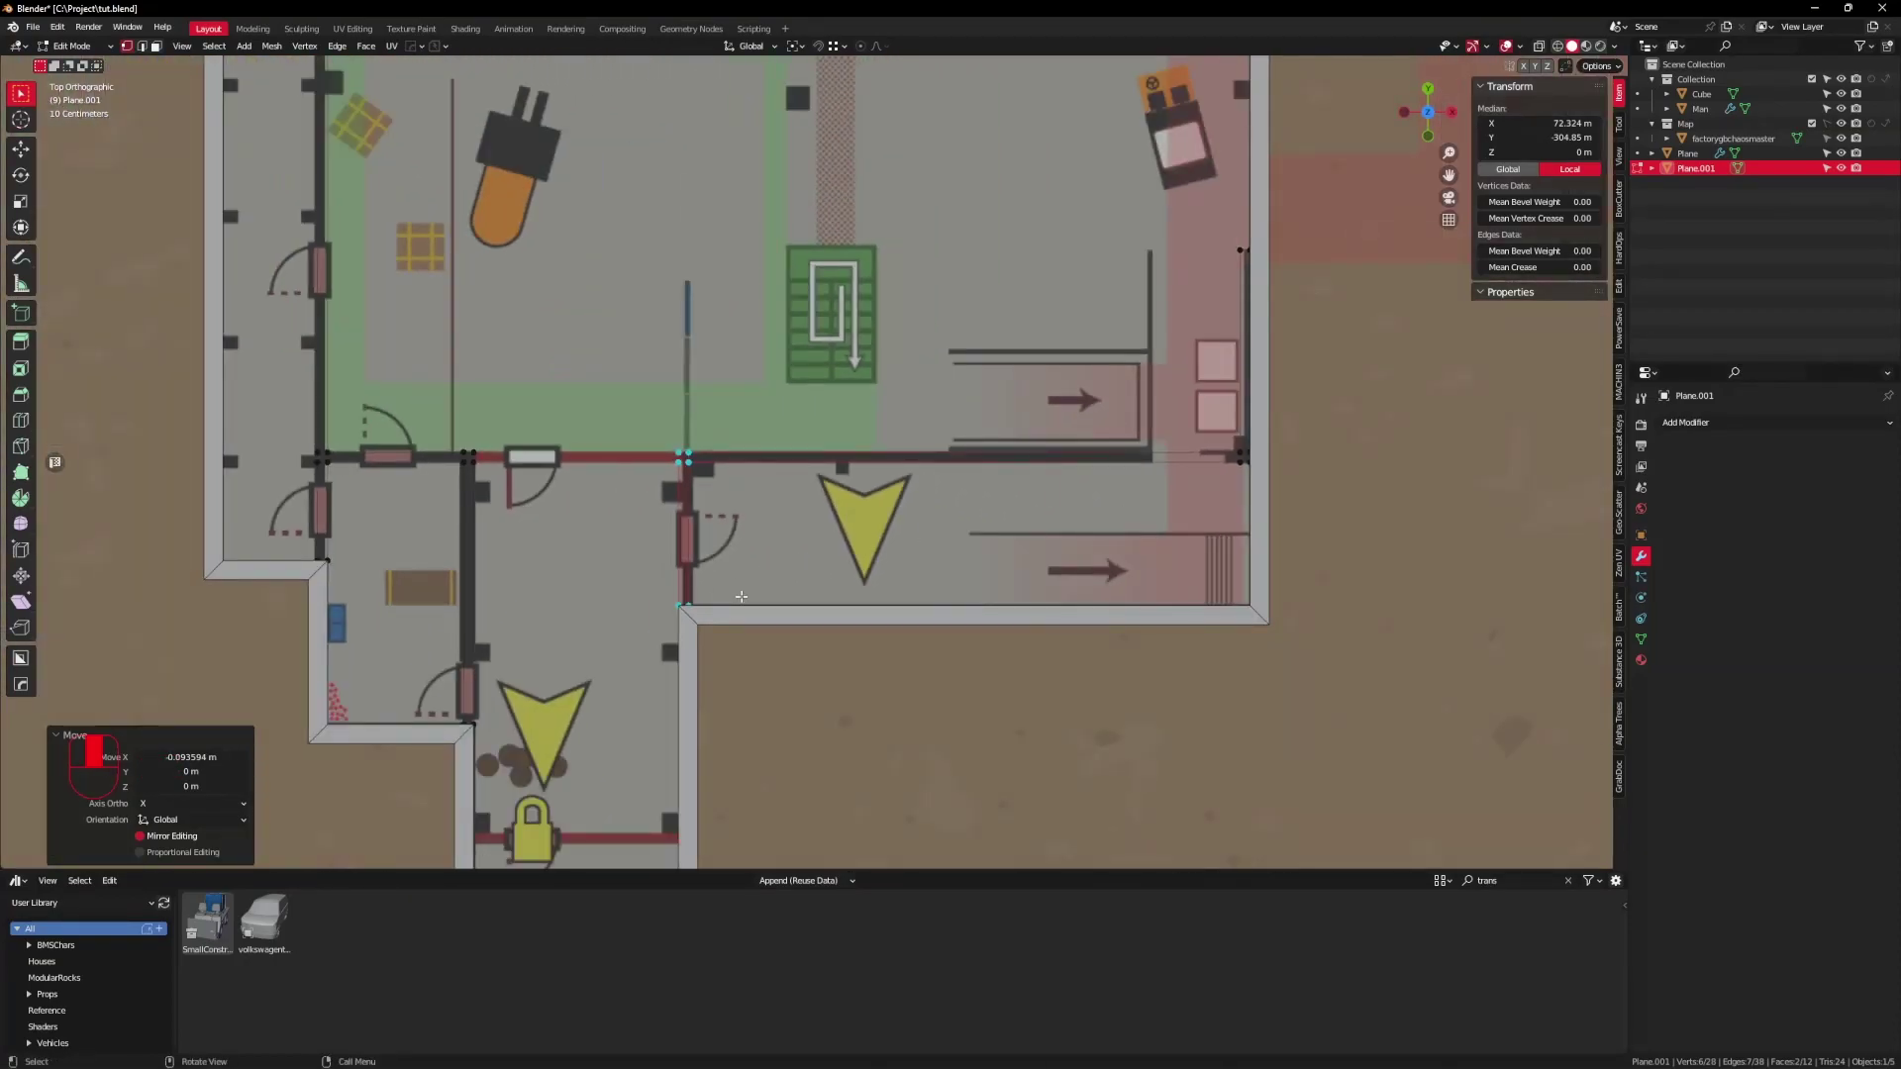
{"action": "middle_click_drag", "start_coordinate": [699, 592], "coordinate": [859, 592], "text": "shift"}
{"action": "scroll", "coordinate": [859, 592], "scroll_direction": "down", "scroll_amount": 2}
{"action": "scroll", "coordinate": [761, 551], "scroll_direction": "down", "scroll_amount": 2}
{"action": "scroll", "coordinate": [762, 551], "scroll_direction": "up", "scroll_amount": 2}
{"action": "scroll", "coordinate": [762, 551], "scroll_direction": "down", "scroll_amount": 4}
{"action": "middle_click_drag", "start_coordinate": [772, 539], "coordinate": [960, 433]}
{"action": "scroll", "coordinate": [960, 432], "scroll_direction": "up", "scroll_amount": 4}
{"action": "key", "text": "Tab"}
{"action": "middle_click_drag", "start_coordinate": [1095, 427], "coordinate": [973, 558]}
{"action": "scroll", "coordinate": [958, 469], "scroll_direction": "down", "scroll_amount": 2}
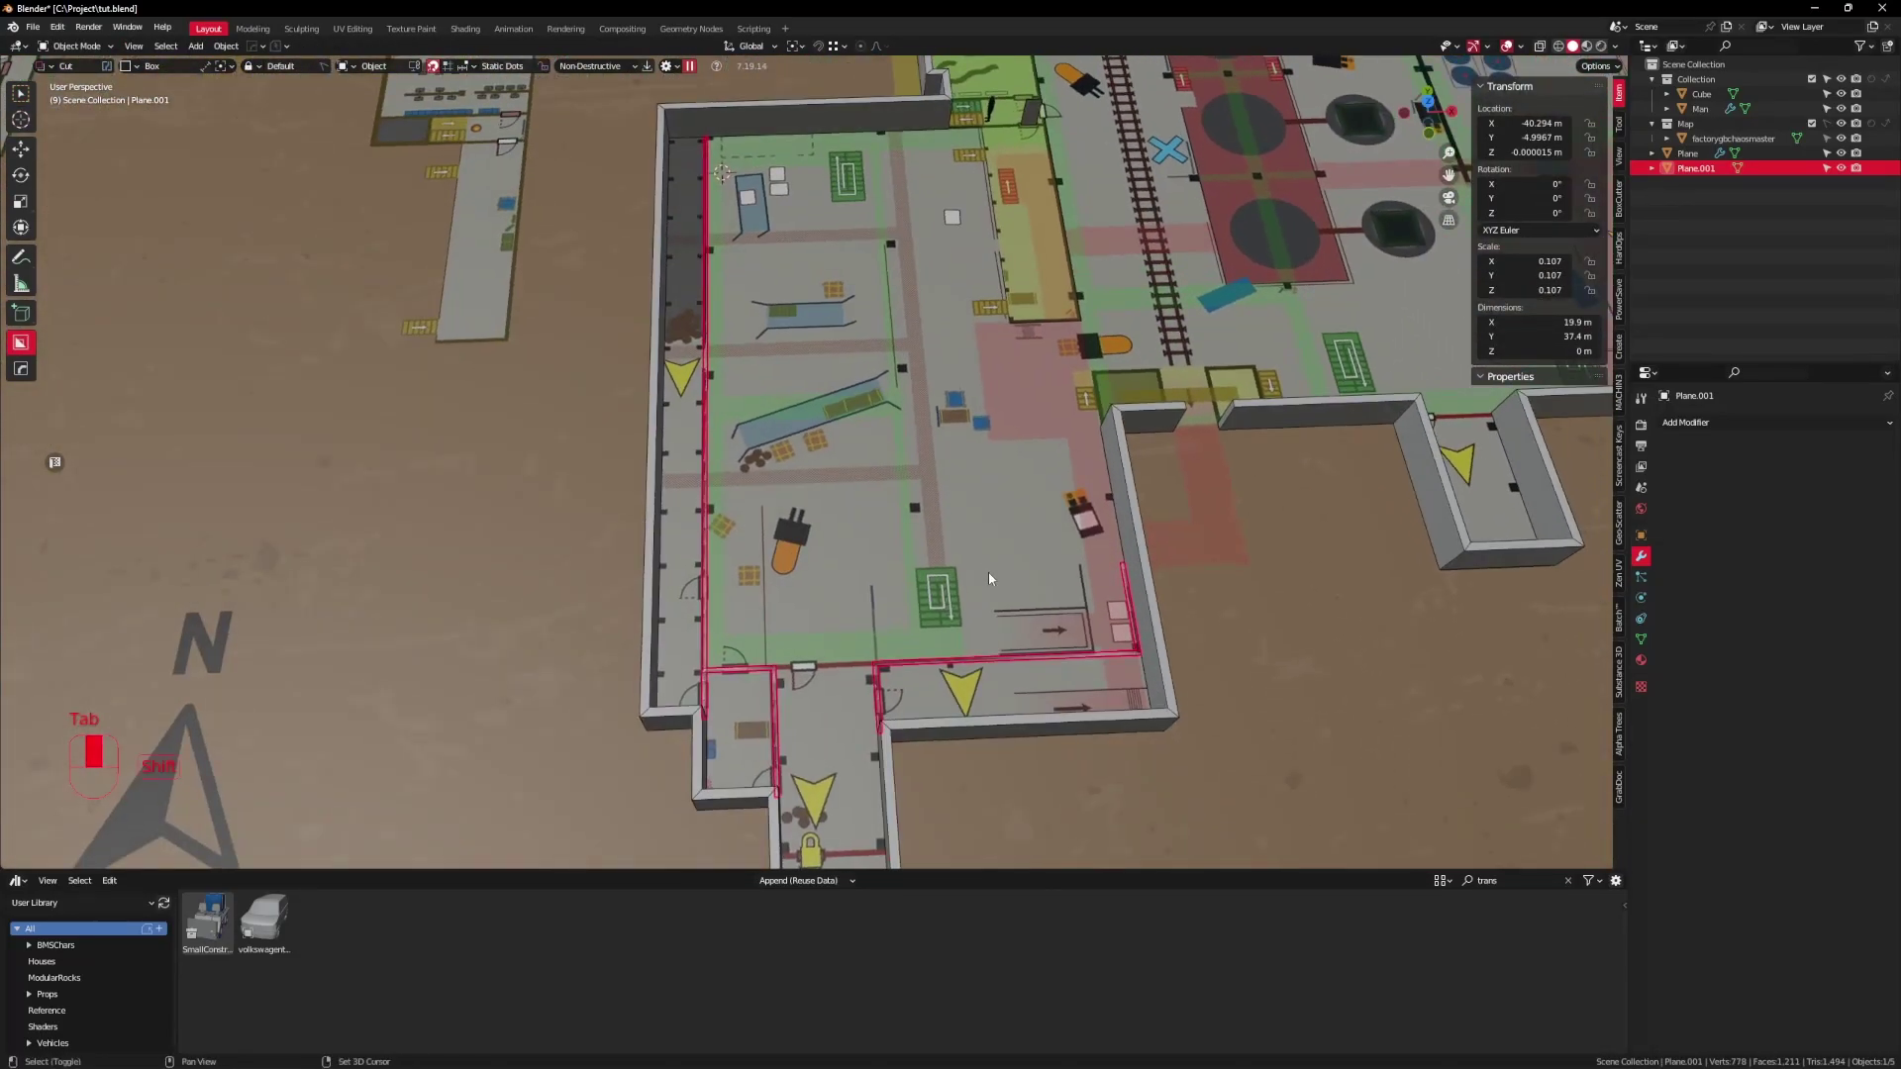
{"action": "scroll", "coordinate": [990, 574], "scroll_direction": "up", "scroll_amount": 2}
{"action": "key", "text": "Tab"}
{"action": "scroll", "coordinate": [871, 542], "scroll_direction": "up", "scroll_amount": 4}
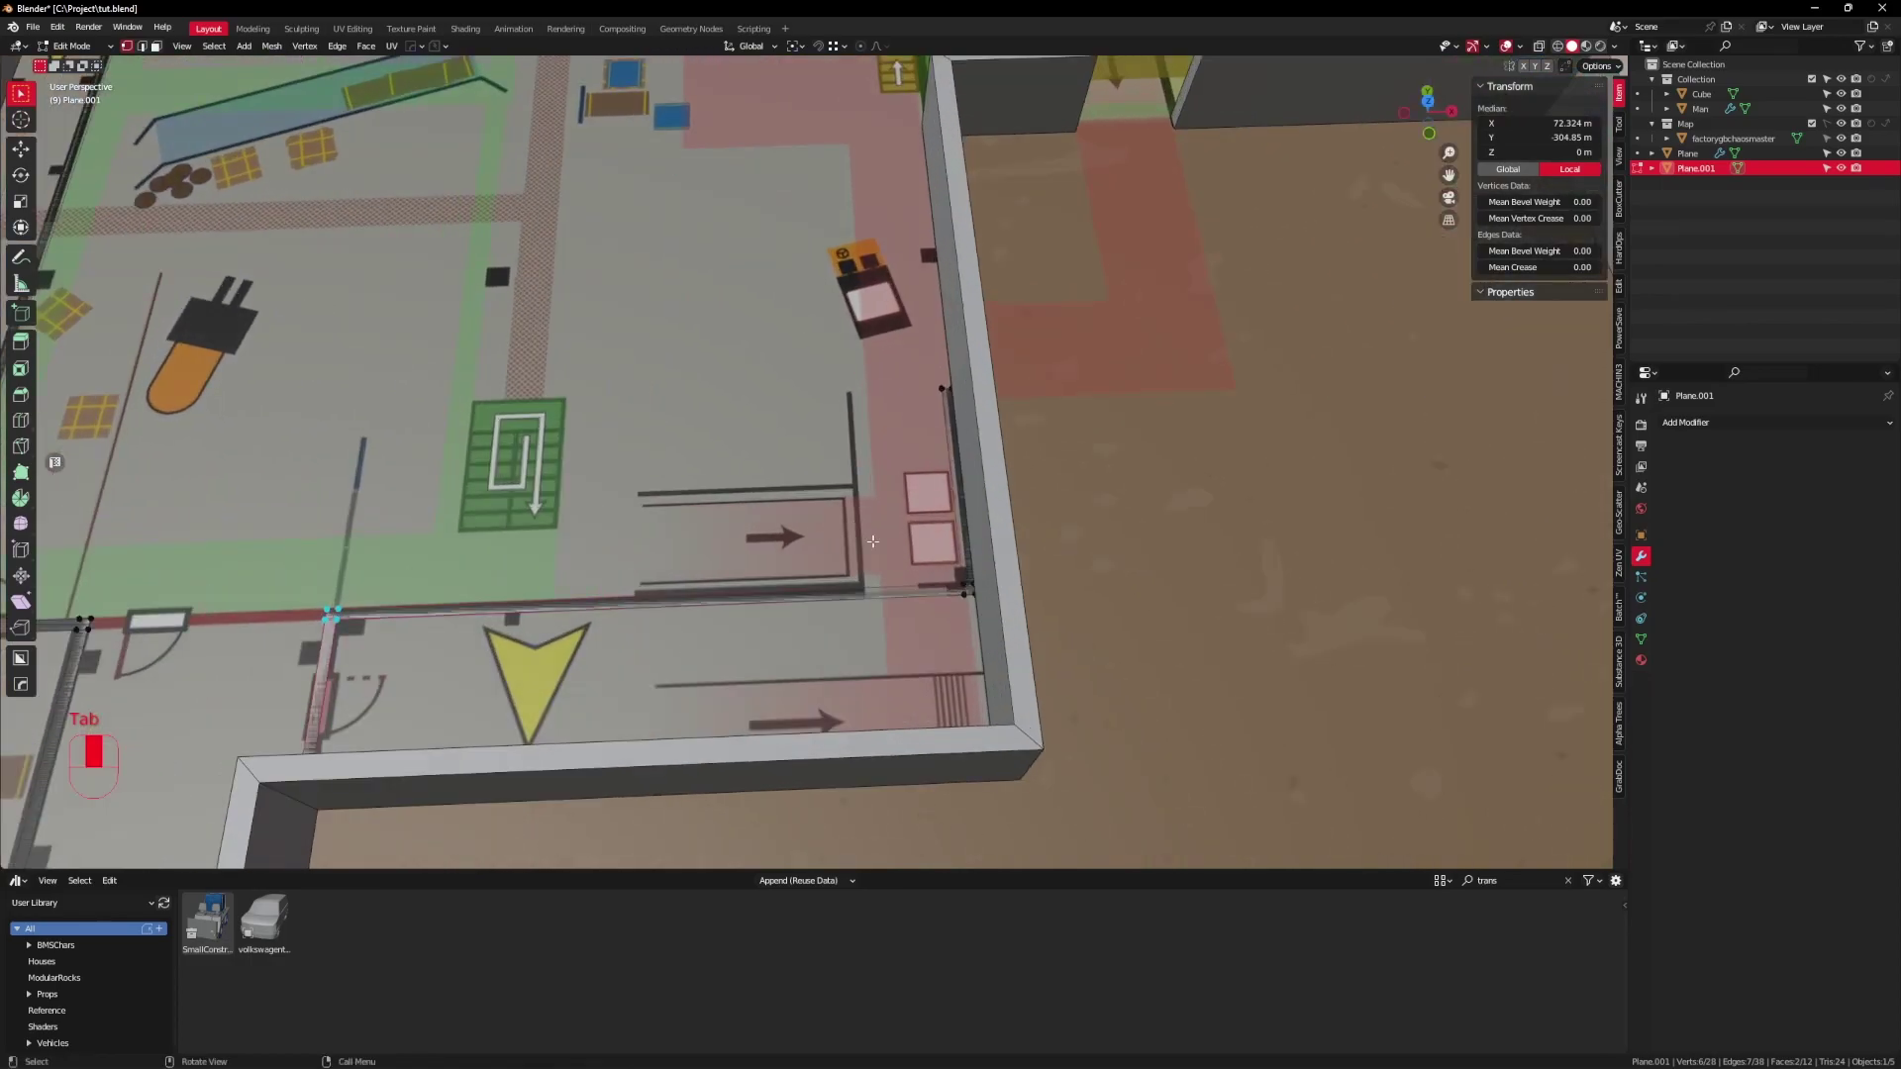
{"action": "key", "text": "KP_7"}
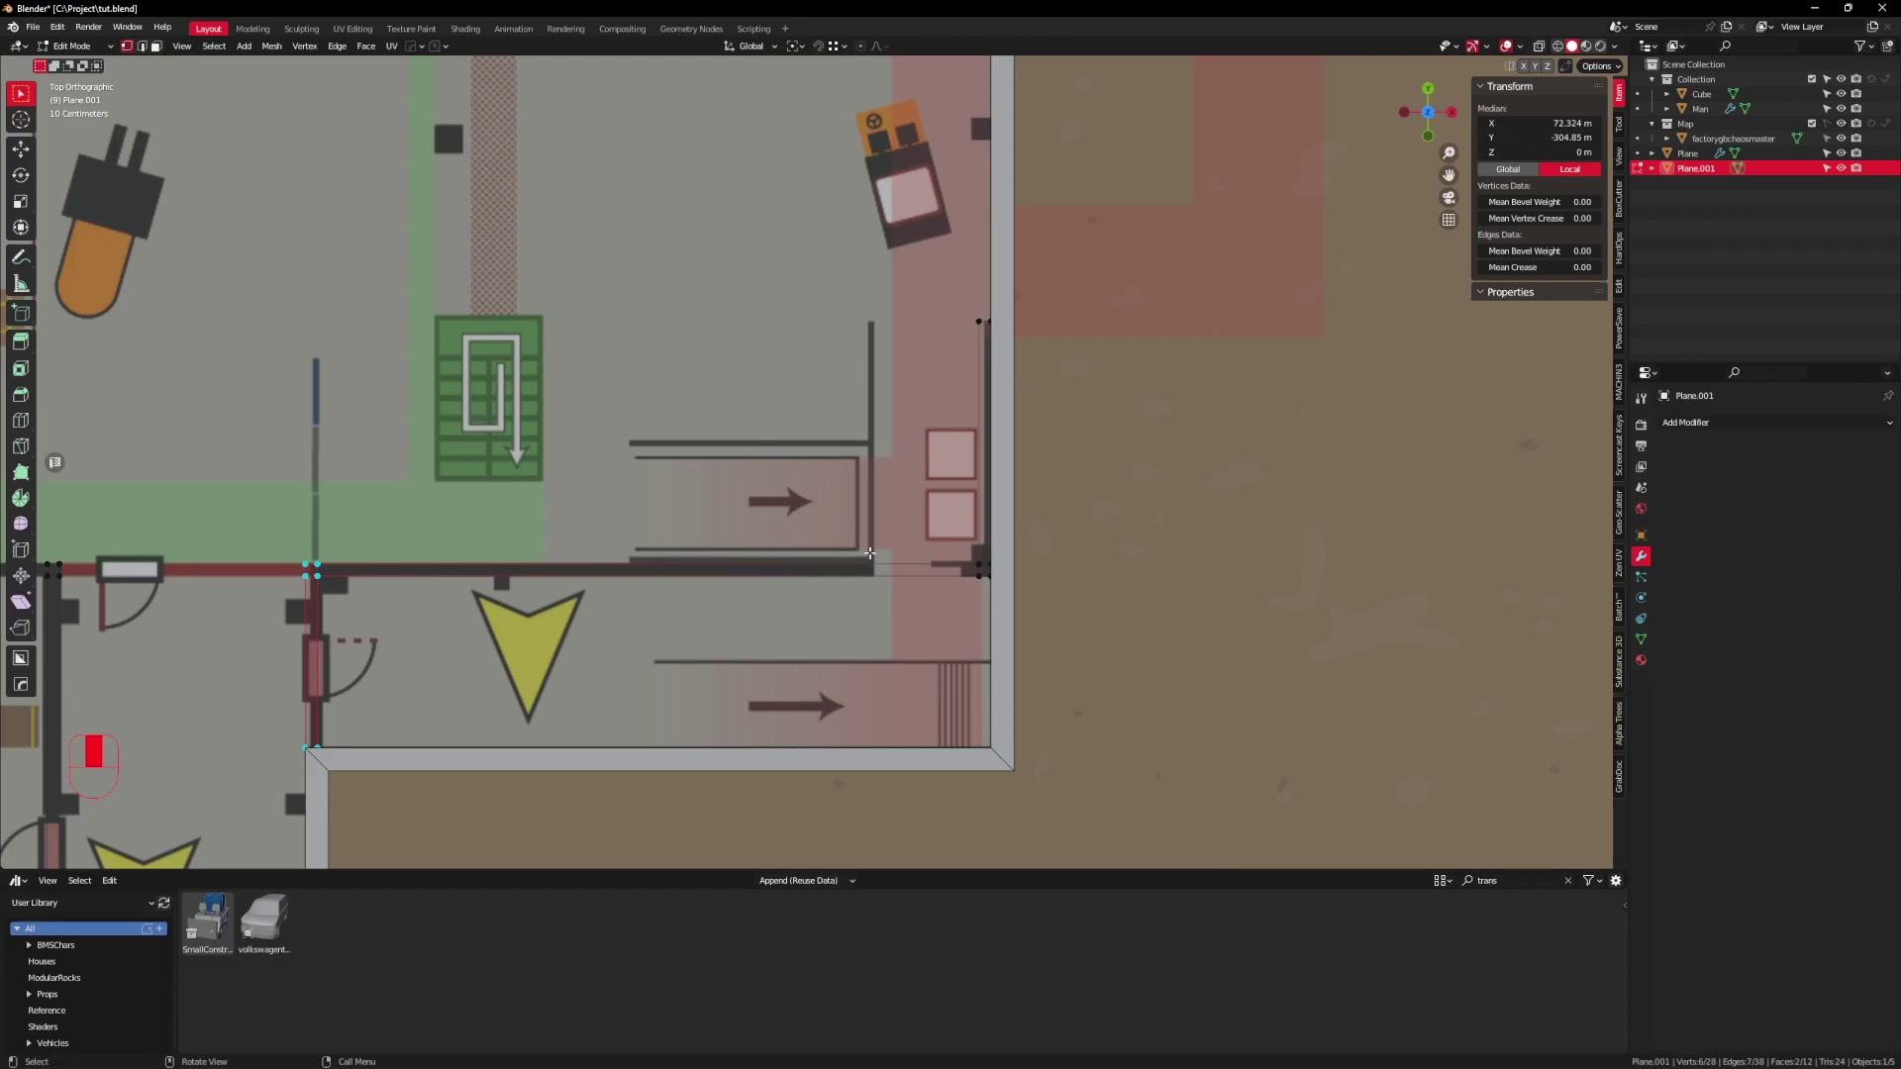
{"action": "scroll", "coordinate": [873, 541], "scroll_direction": "down", "scroll_amount": 5}
{"action": "scroll", "coordinate": [872, 542], "scroll_direction": "up", "scroll_amount": 4}
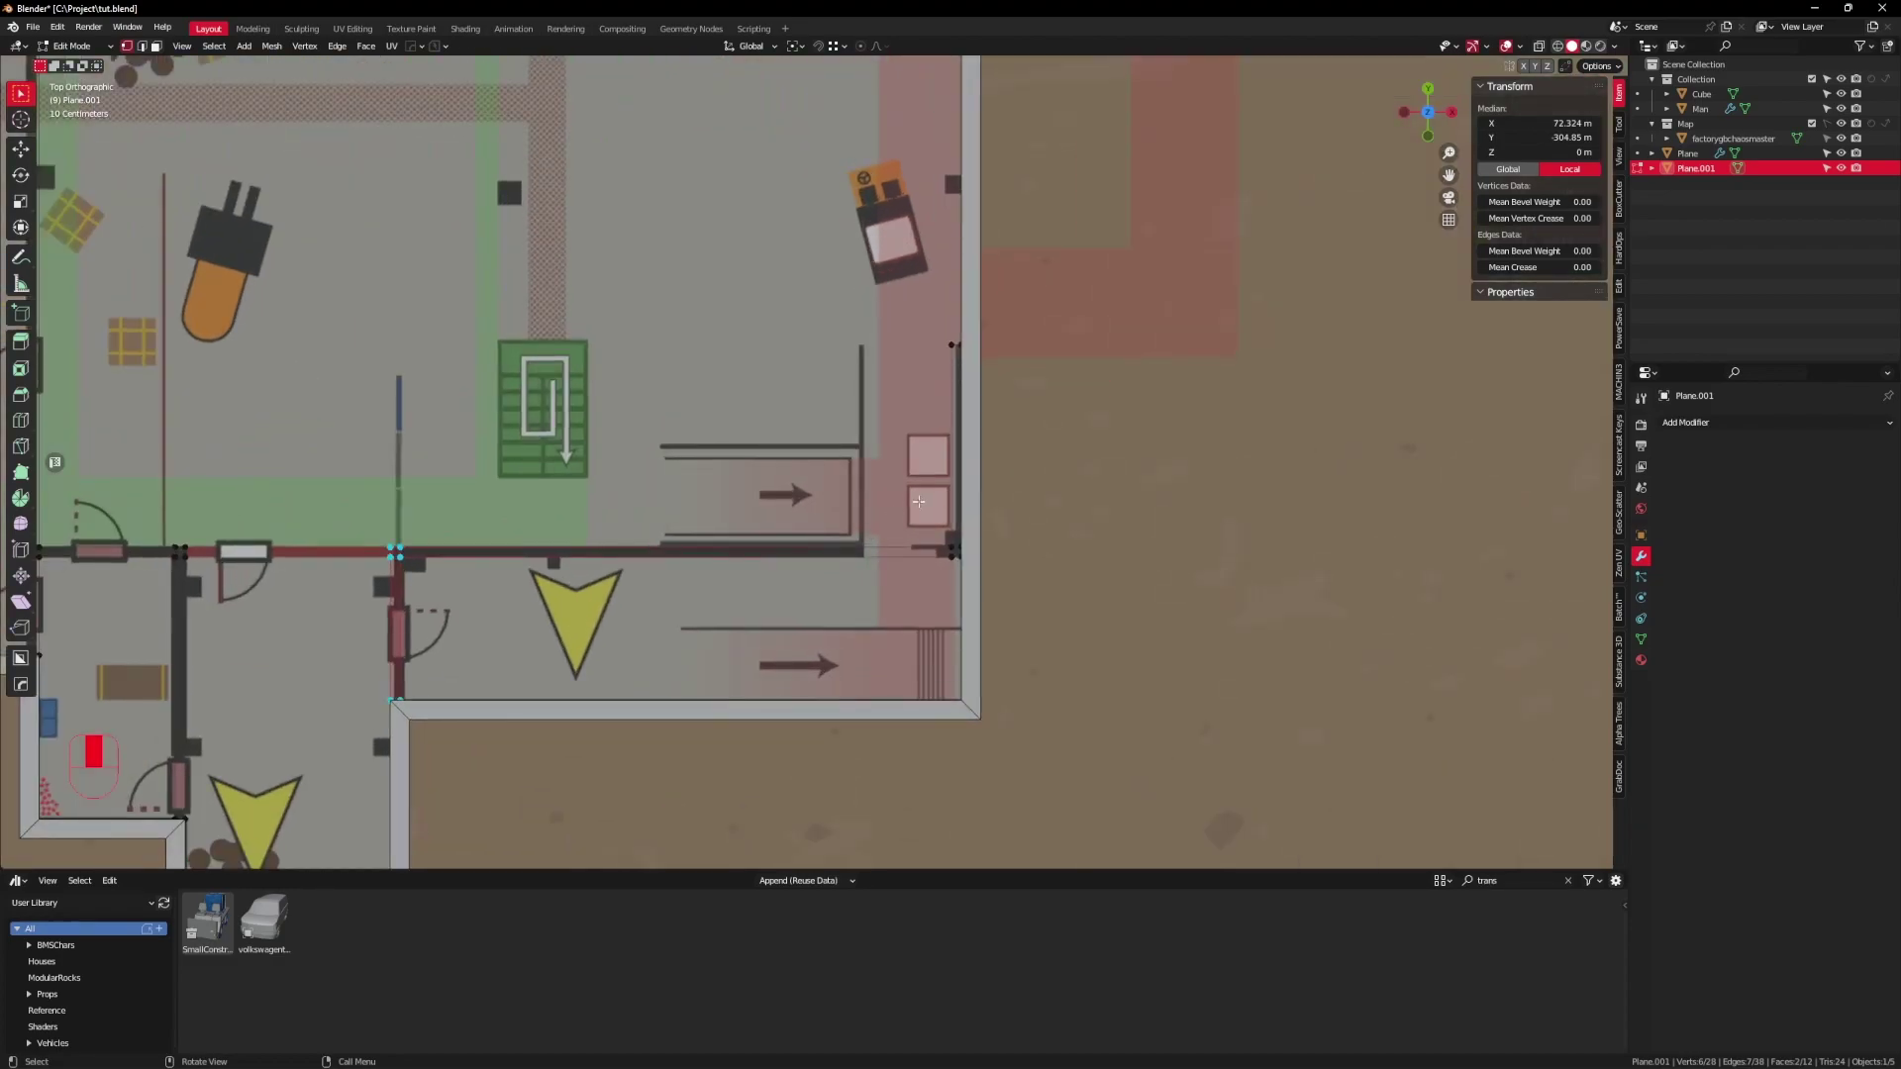
{"action": "left_click", "coordinate": [956, 435]}
Step: Leave edit mode and add a Solidify modifier to the interior walls with a thickness of 3.44 m
{"action": "key", "text": "Tab"}
{"action": "scroll", "coordinate": [1018, 526], "scroll_direction": "down", "scroll_amount": 3}
{"action": "middle_click_drag", "start_coordinate": [1018, 526], "coordinate": [887, 464]}
{"action": "scroll", "coordinate": [875, 568], "scroll_direction": "up", "scroll_amount": 4}
{"action": "scroll", "coordinate": [875, 567], "scroll_direction": "down", "scroll_amount": 5}
{"action": "scroll", "coordinate": [664, 594], "scroll_direction": "up", "scroll_amount": 4}
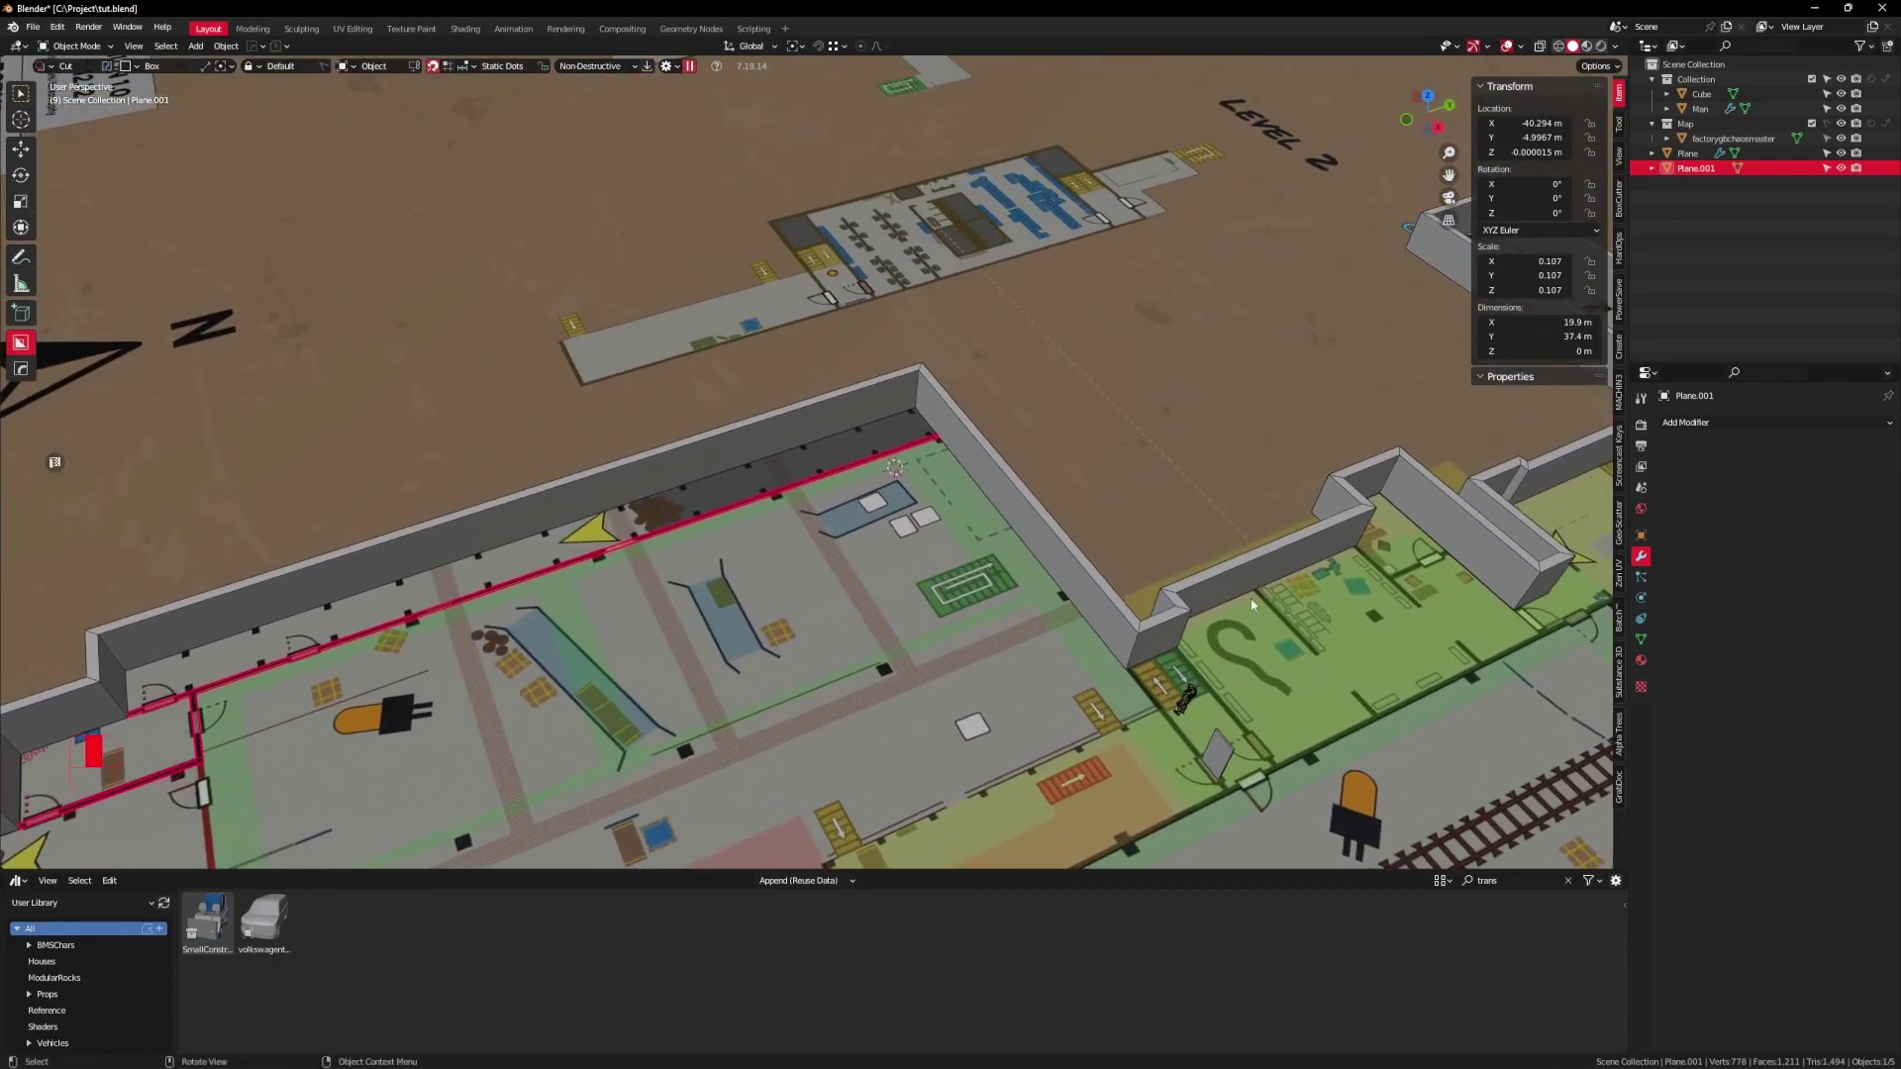
{"action": "left_click", "coordinate": [1736, 419]}
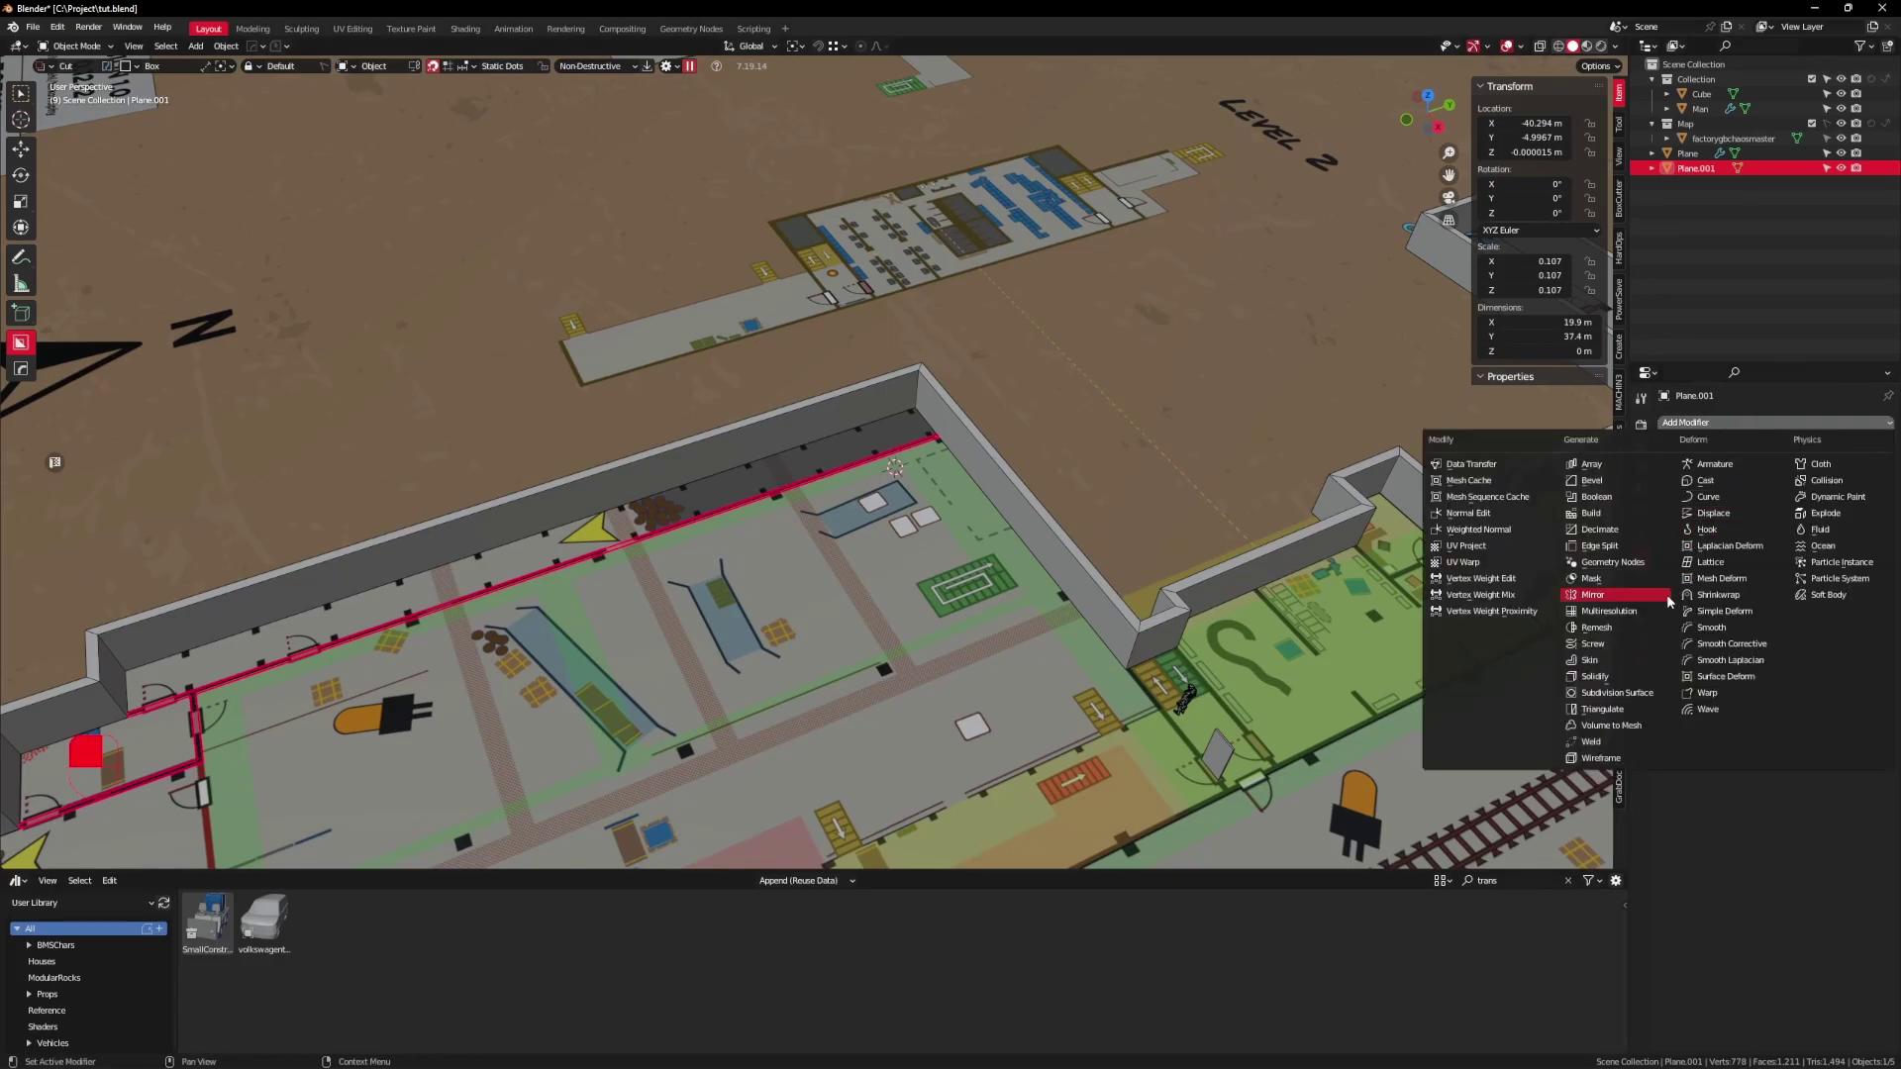
{"action": "left_click", "coordinate": [1625, 677]}
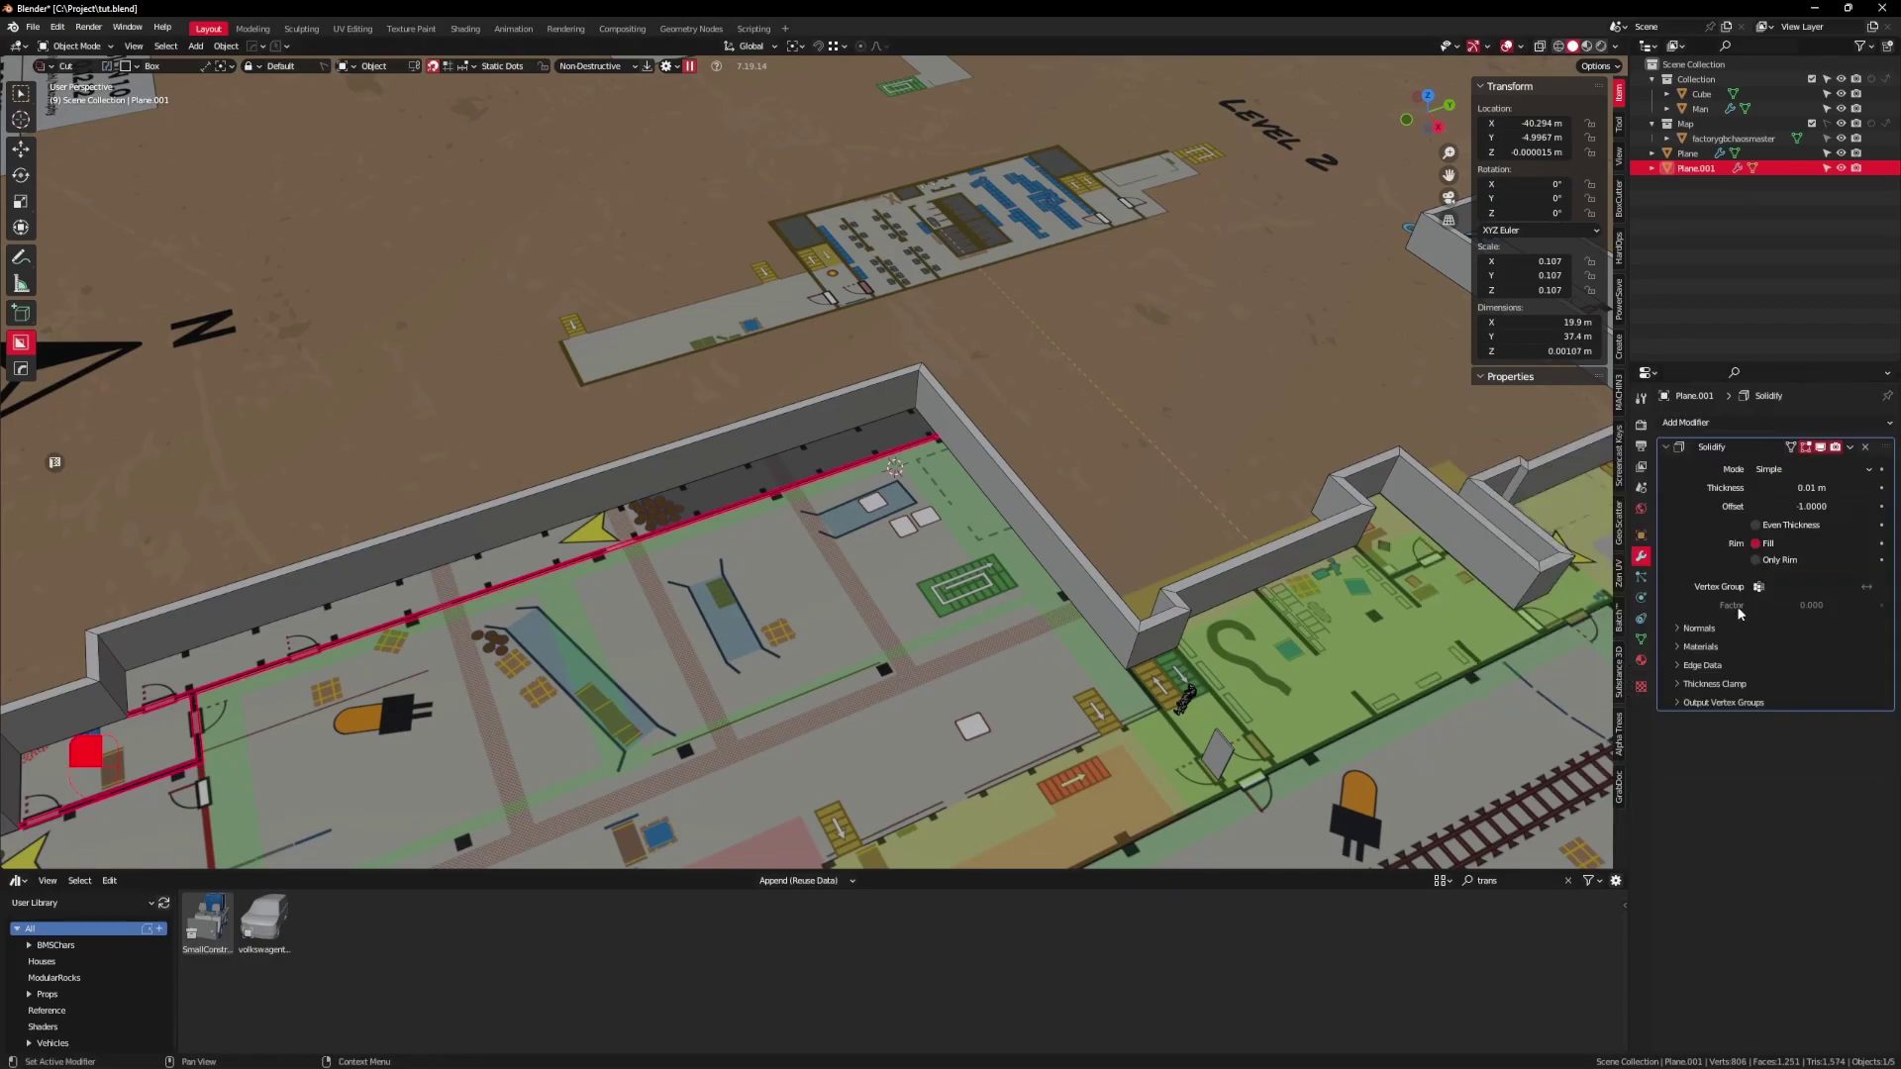
{"action": "mouse_move", "coordinate": [1804, 487]}
{"action": "left_mouse_down"}
{"action": "mouse_move", "coordinate": [1861, 487]}
{"action": "mouse_move", "coordinate": [1832, 487]}
{"action": "left_mouse_up"}
{"action": "scroll", "coordinate": [1148, 522], "scroll_direction": "up", "scroll_amount": 4}
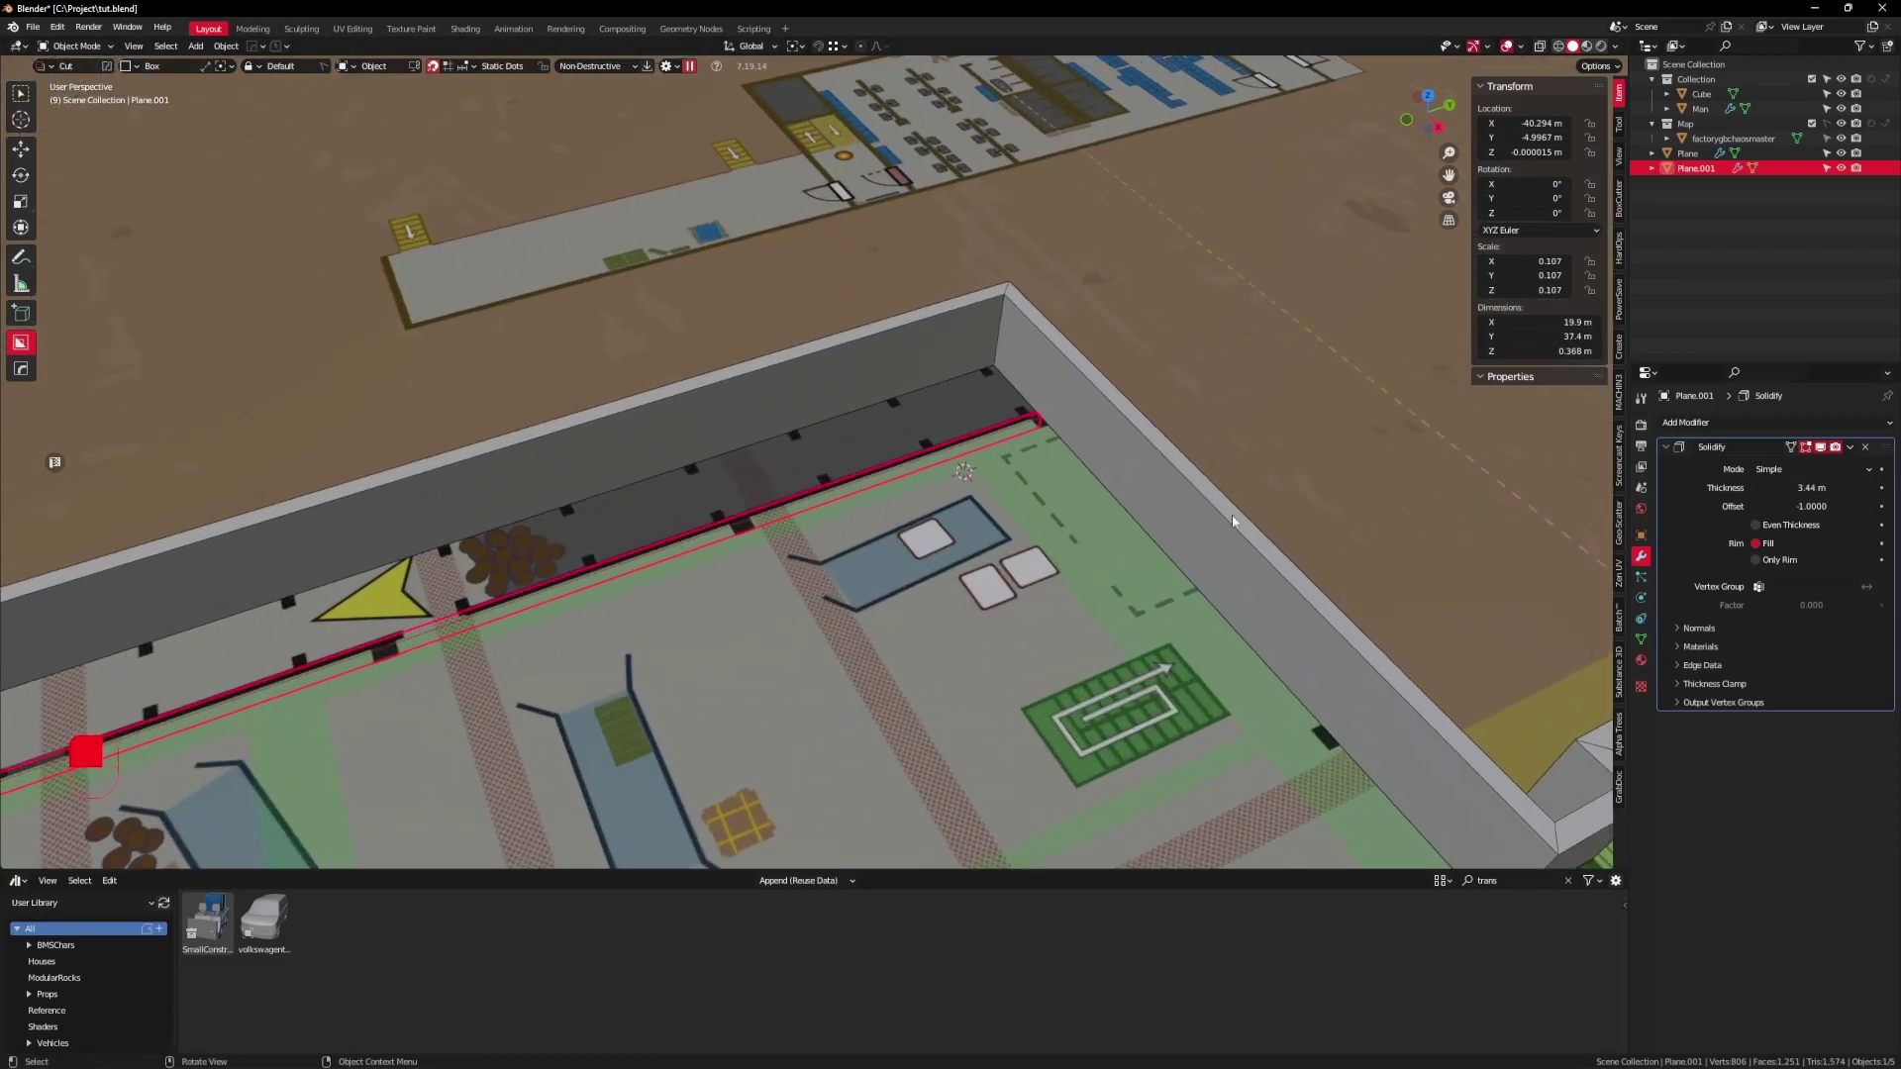
Step: Set the interior walls' Solidify offset to 1 and raise the thickness to 9.96 m
{"action": "left_click", "coordinate": [1799, 507]}
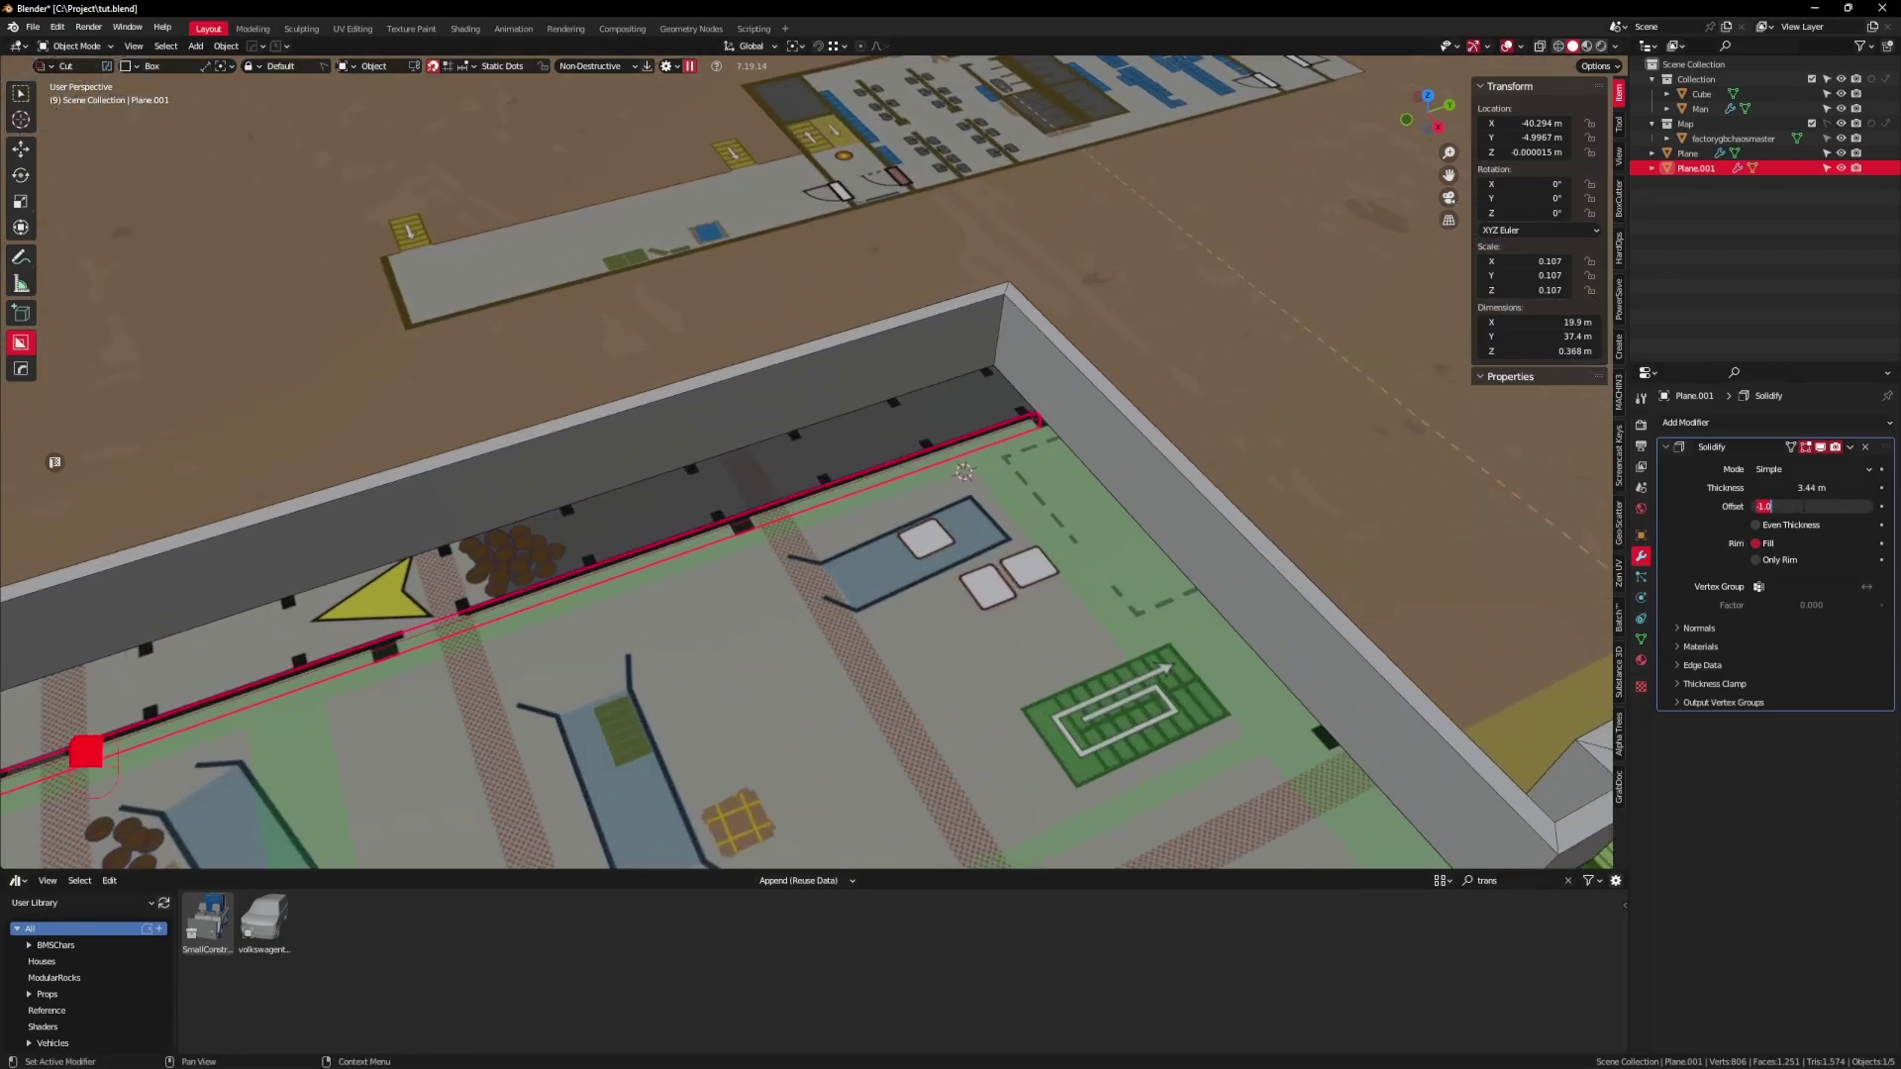
{"action": "type", "text": "1"}
{"action": "key", "text": "Return"}
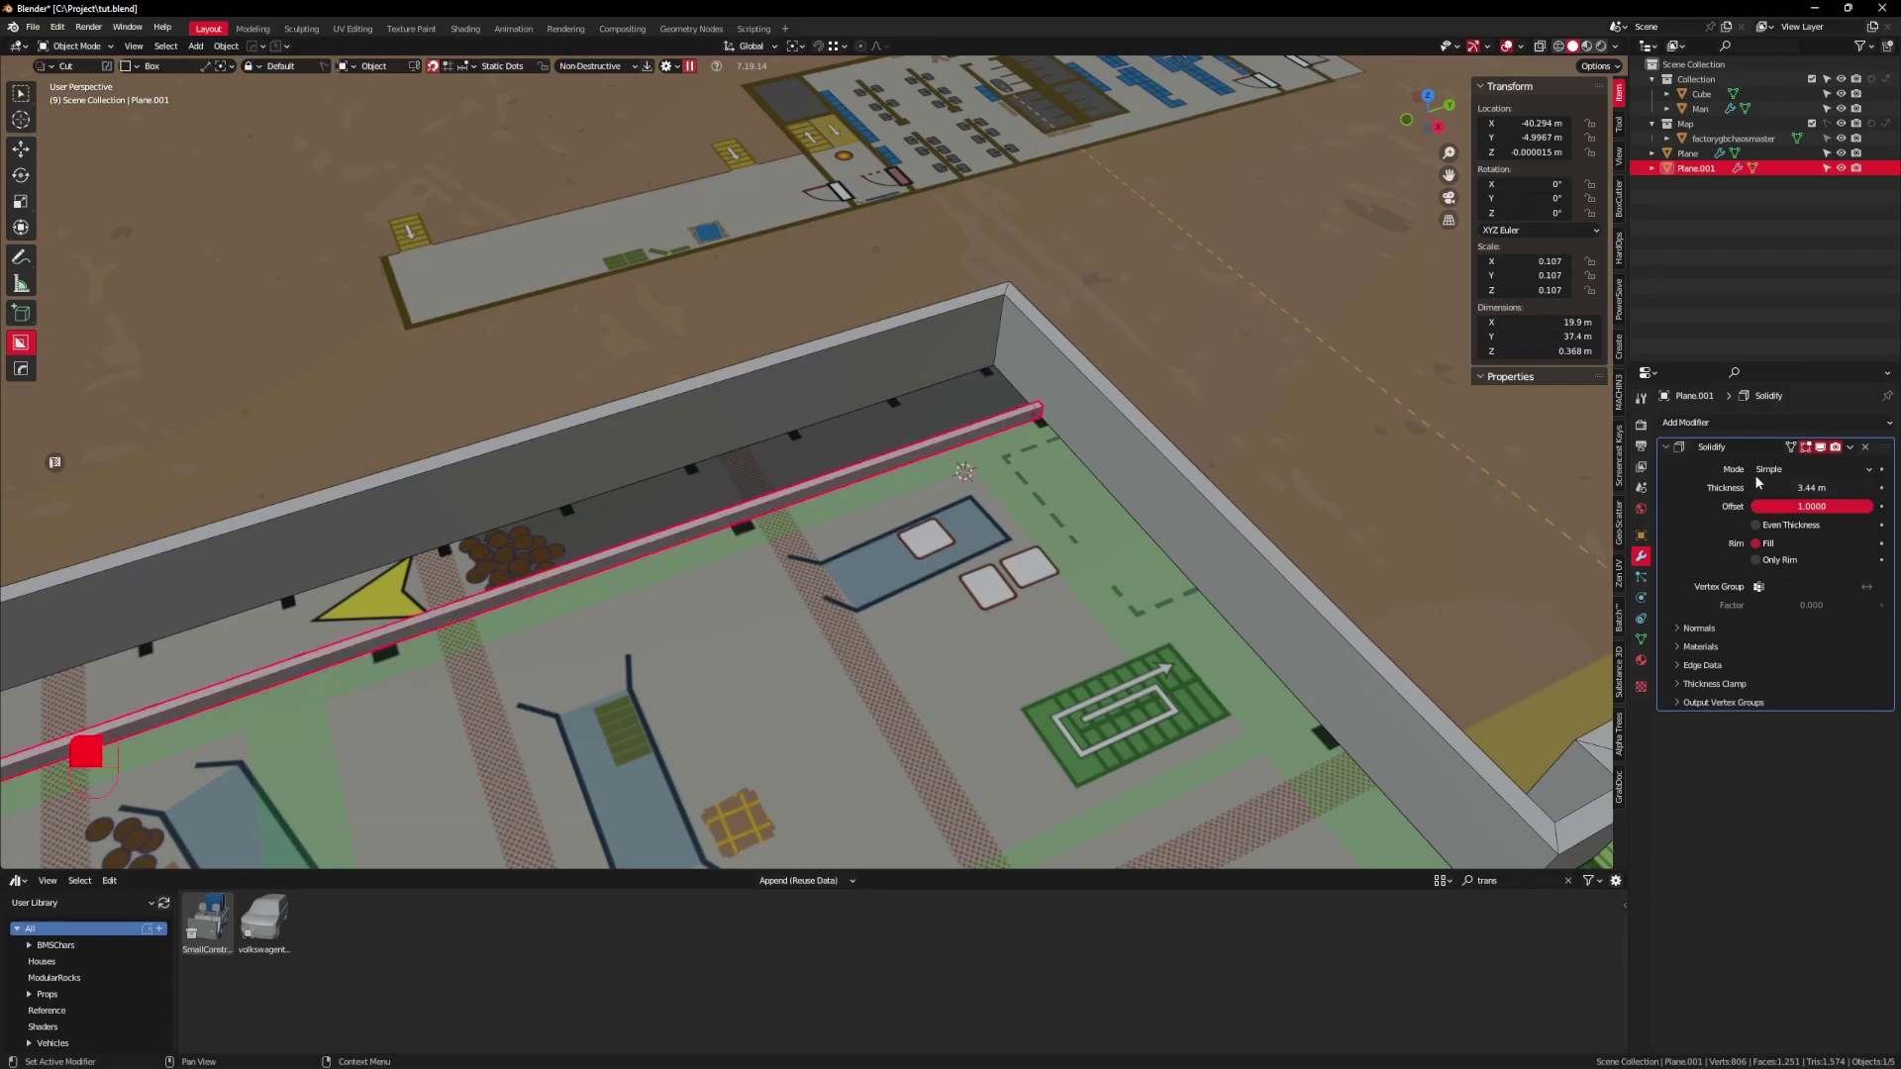
{"action": "left_click_drag", "start_coordinate": [1788, 487], "coordinate": [1886, 487]}
Step: Apply the scale of the interior walls object
{"action": "scroll", "coordinate": [1208, 562], "scroll_direction": "down", "scroll_amount": 3}
{"action": "middle_click_drag", "start_coordinate": [1192, 570], "coordinate": [1158, 544]}
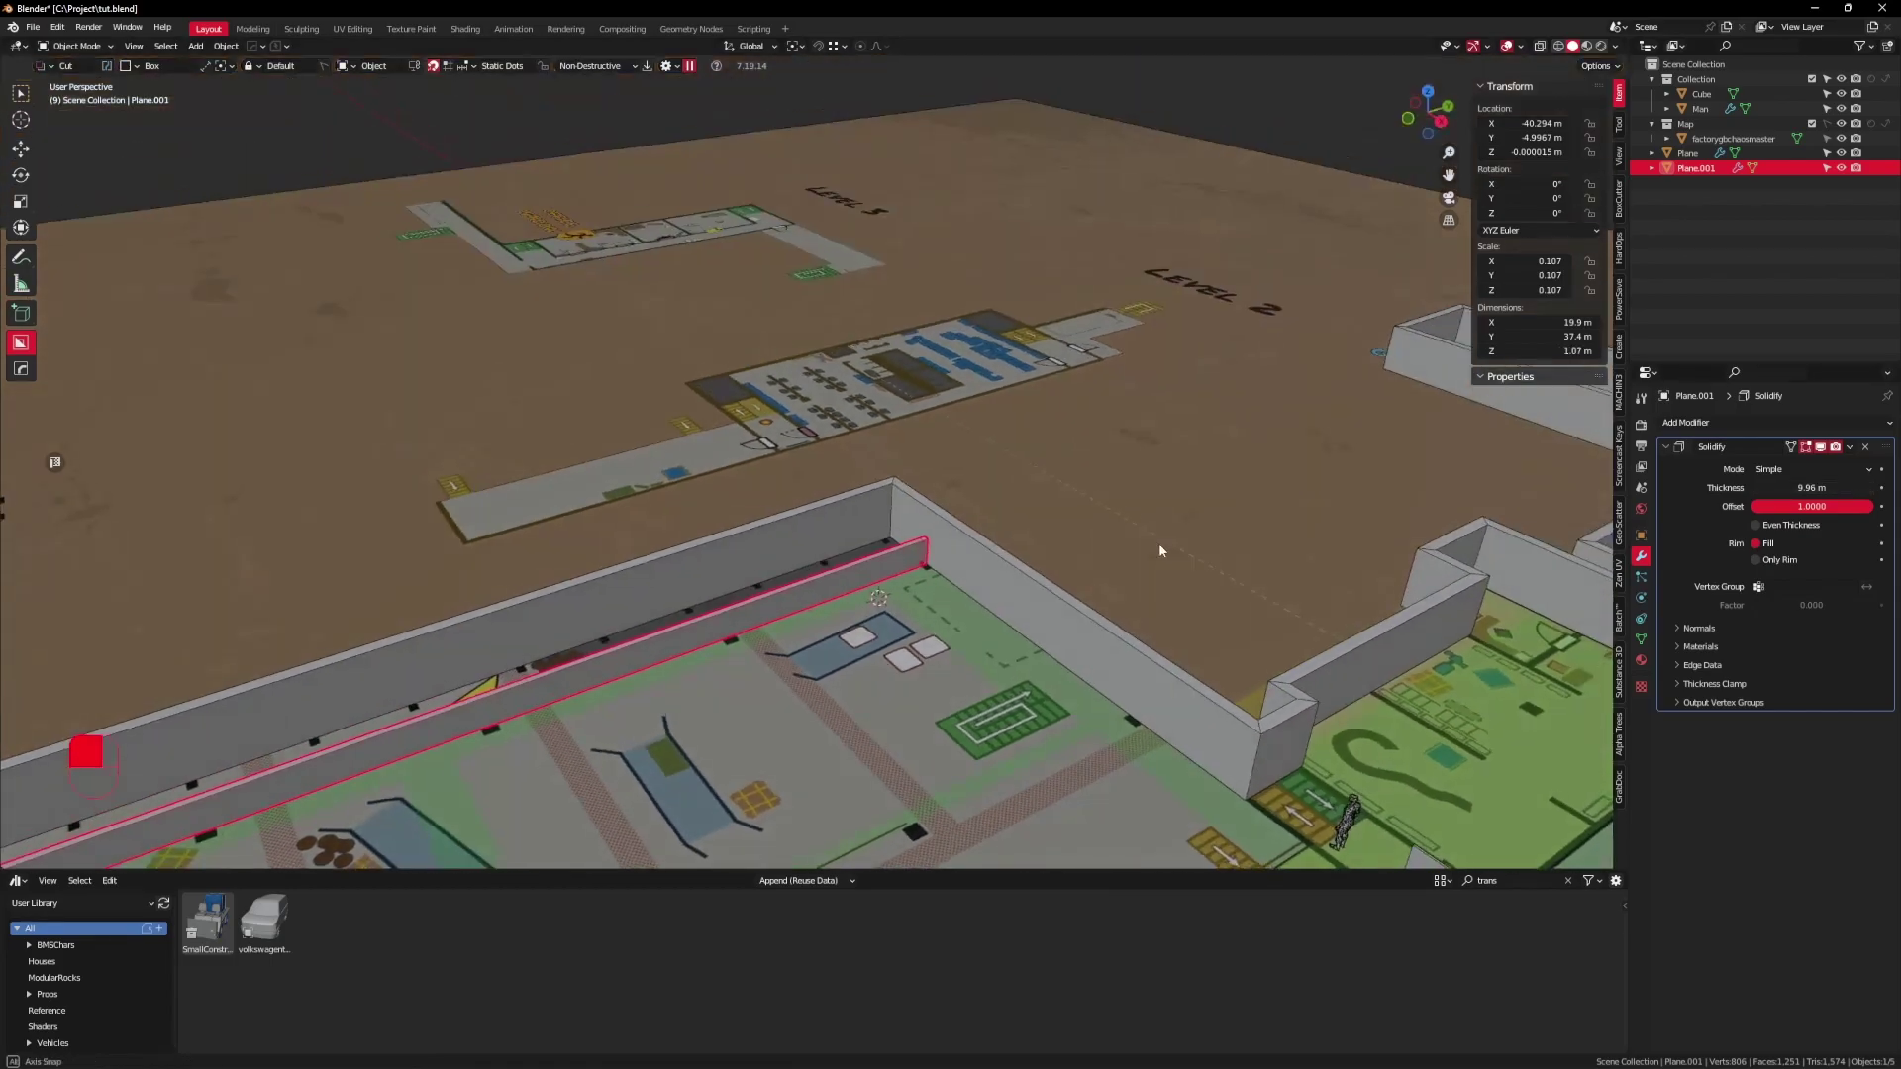
{"action": "scroll", "coordinate": [980, 618], "scroll_direction": "up", "scroll_amount": 3}
{"action": "scroll", "coordinate": [930, 620], "scroll_direction": "up", "scroll_amount": 1}
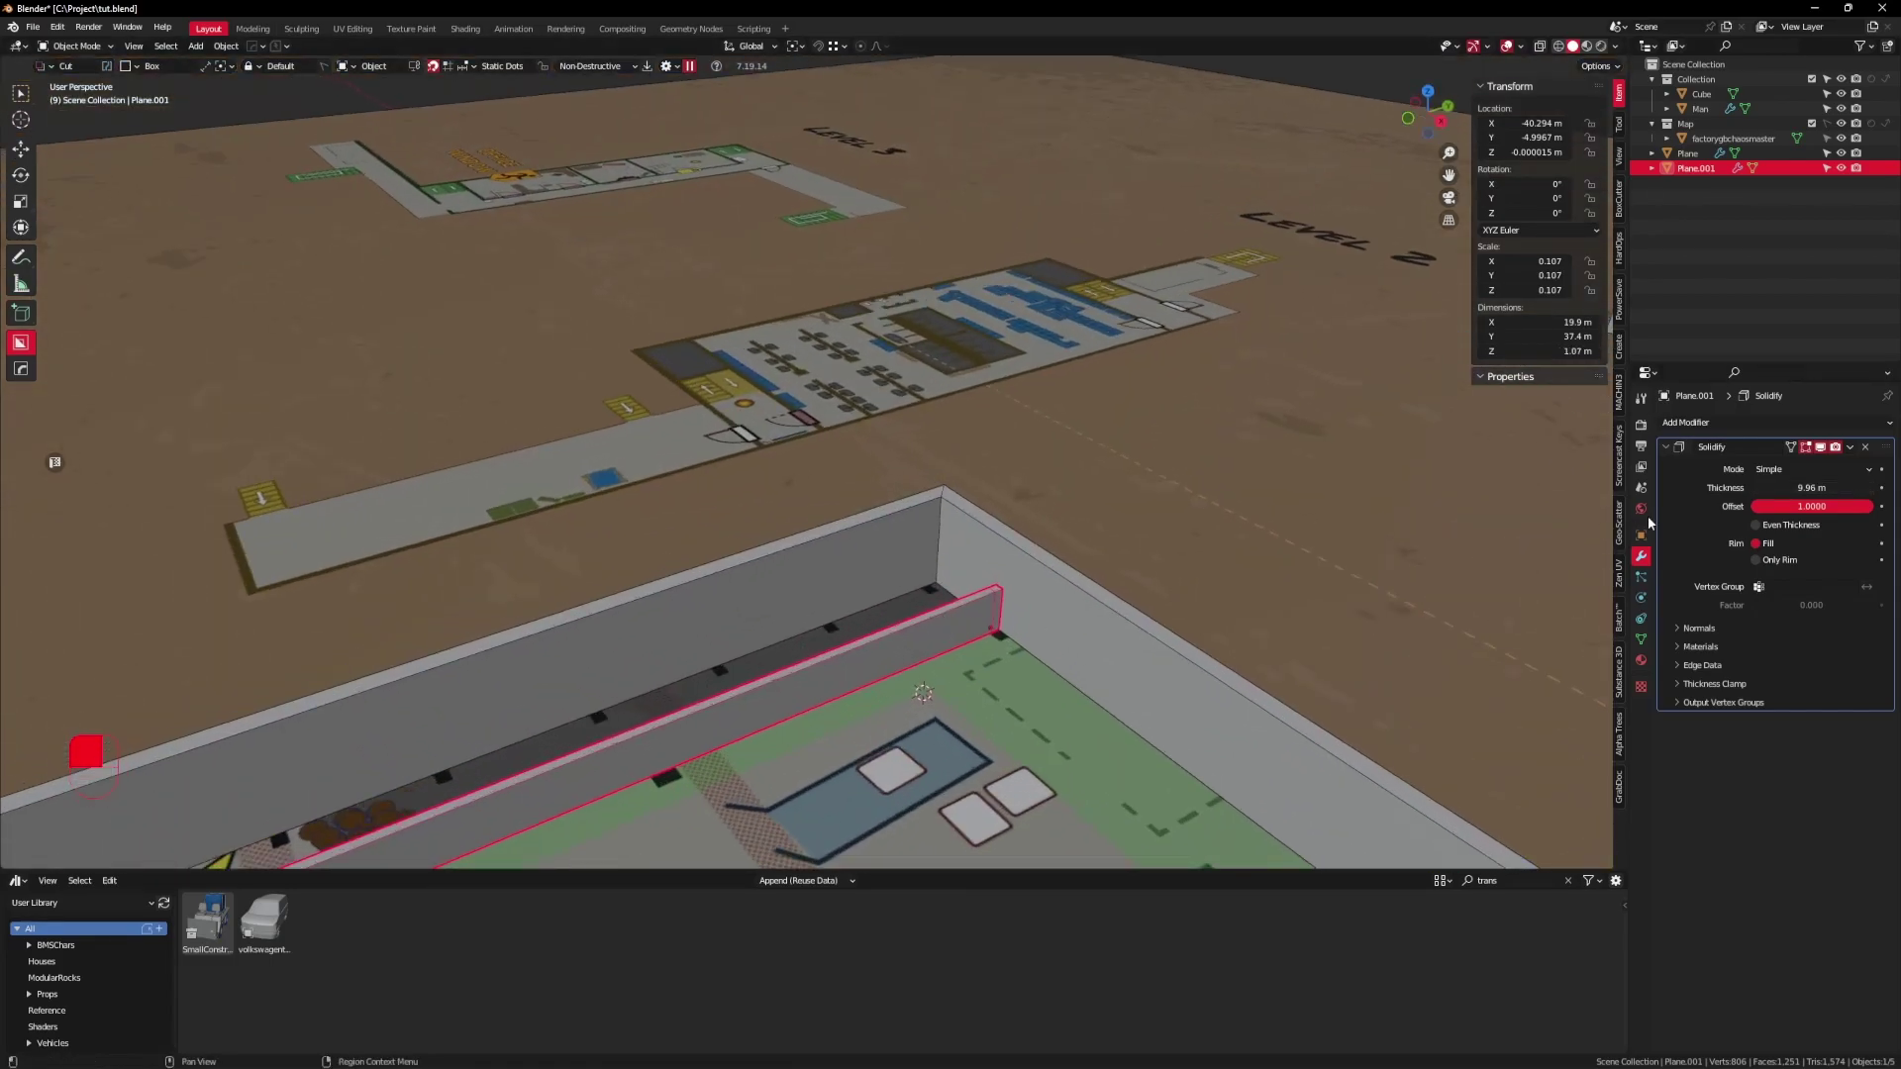
{"action": "scroll", "coordinate": [909, 609], "scroll_direction": "down", "scroll_amount": 4}
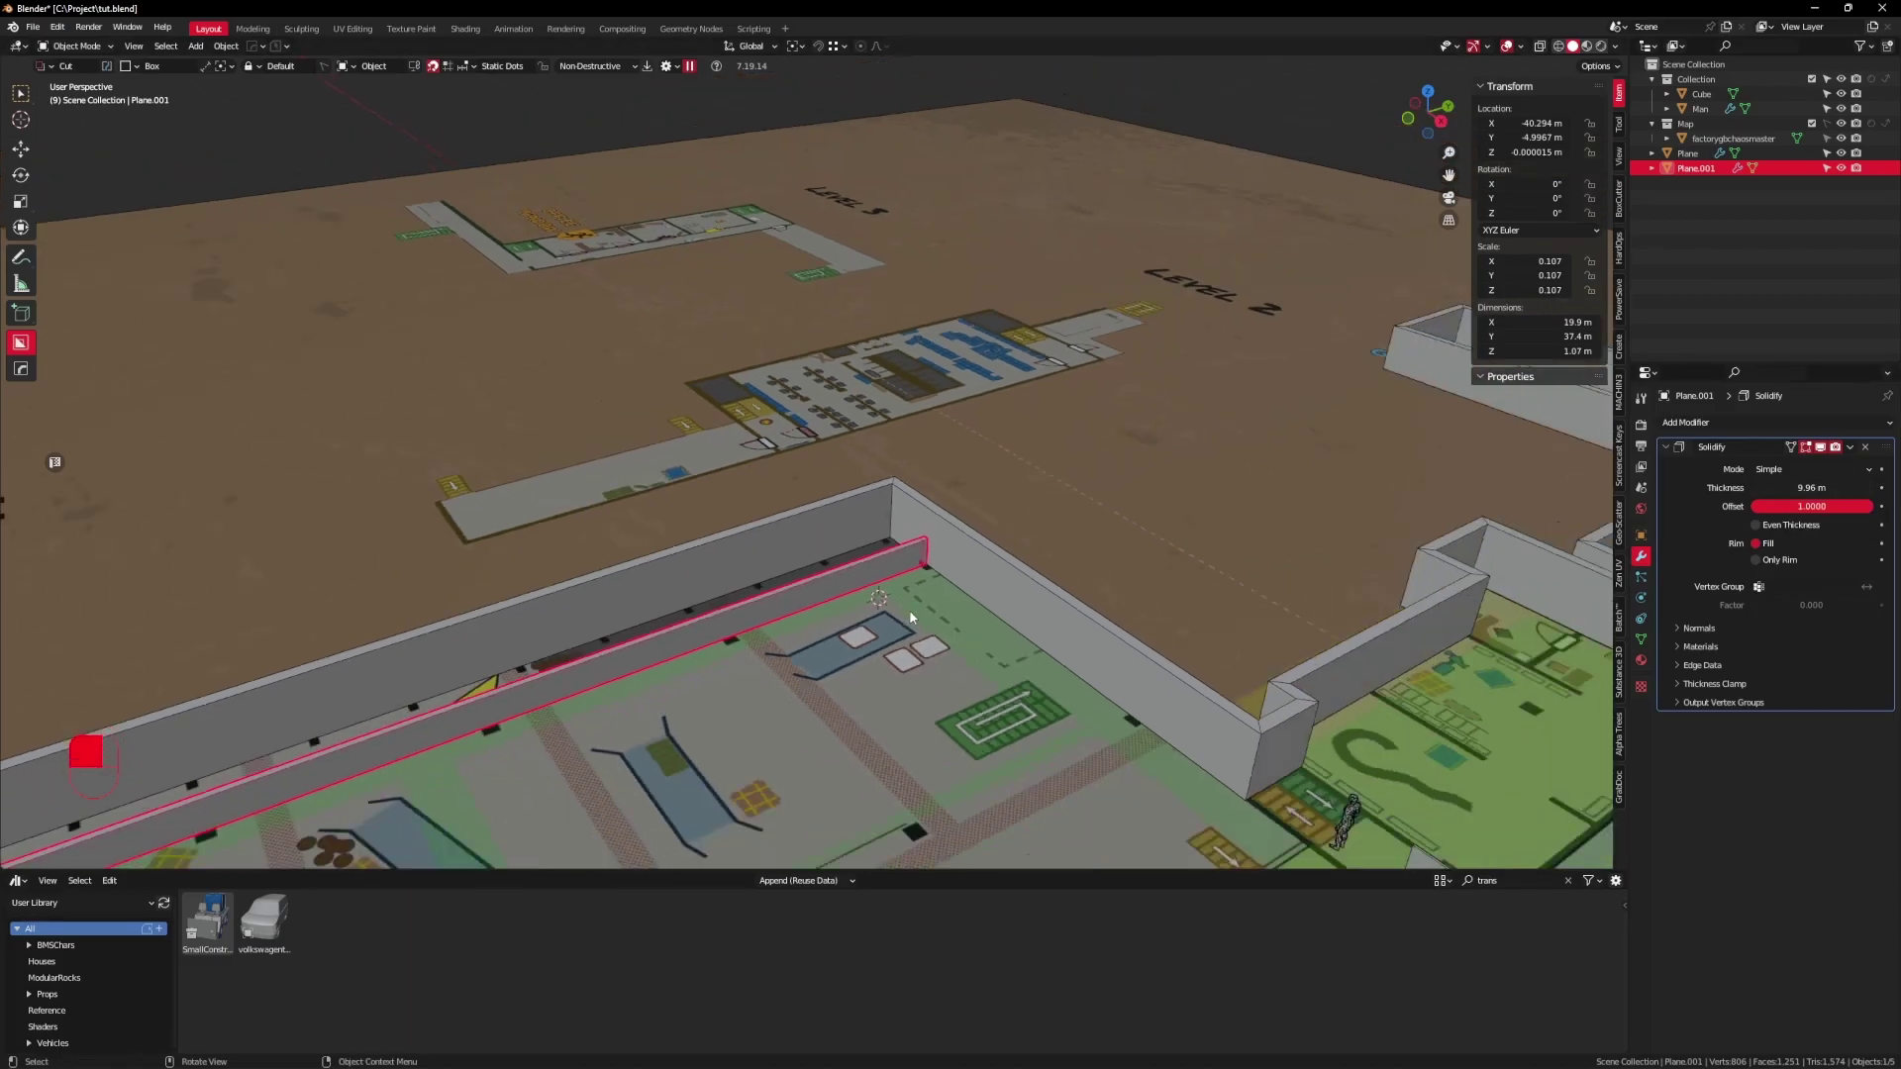
{"action": "scroll", "coordinate": [892, 551], "scroll_direction": "up", "scroll_amount": 3}
{"action": "middle_click_drag", "start_coordinate": [948, 567], "coordinate": [1046, 462]}
{"action": "scroll", "coordinate": [1047, 462], "scroll_direction": "up", "scroll_amount": 1}
{"action": "scroll", "coordinate": [1047, 462], "scroll_direction": "up", "scroll_amount": 2}
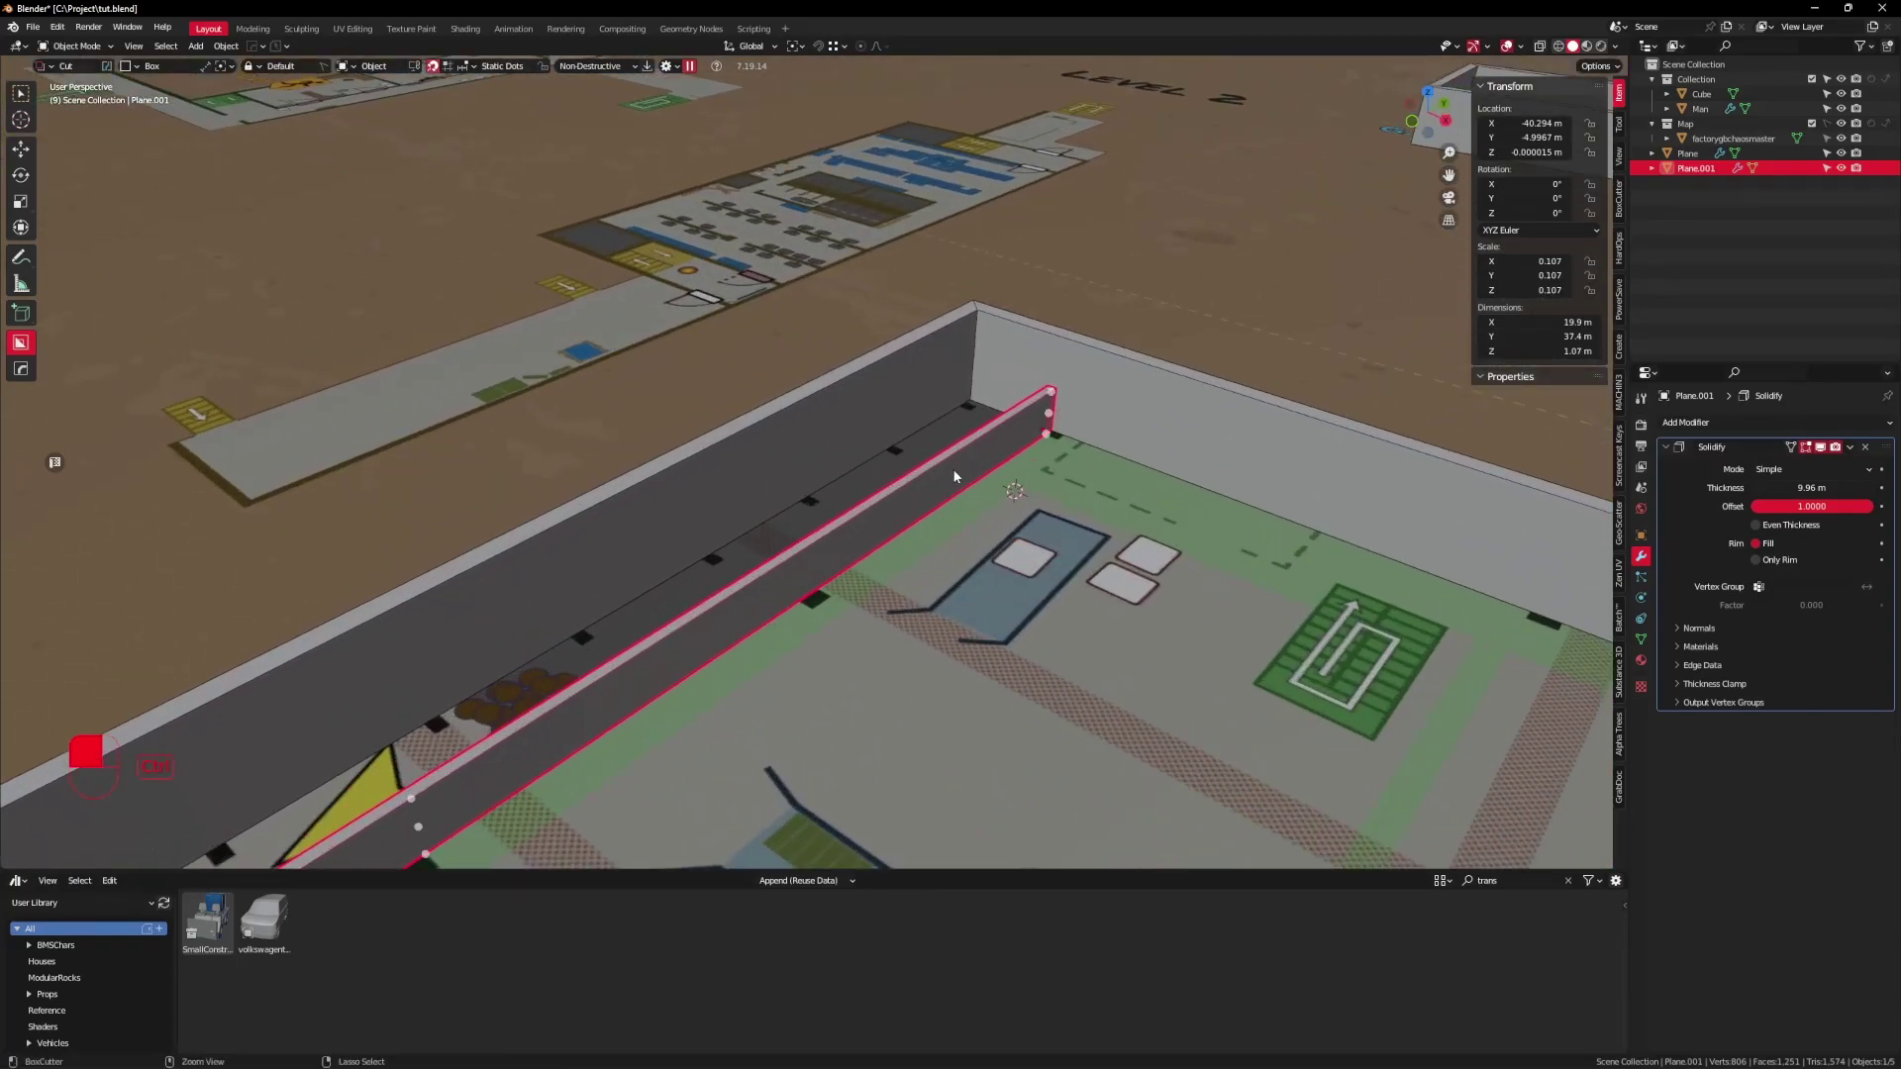
{"action": "key", "text": "ctrl+a"}
{"action": "left_click", "coordinate": [1006, 453]}
Step: Set the interior walls' Solidify thickness to 2.3 m
{"action": "middle_click_drag", "start_coordinate": [1006, 453], "coordinate": [941, 445]}
{"action": "middle_click_drag", "start_coordinate": [1277, 465], "coordinate": [1371, 466]}
{"action": "scroll", "coordinate": [1371, 465], "scroll_direction": "up", "scroll_amount": 2}
{"action": "left_click", "coordinate": [1799, 486]}
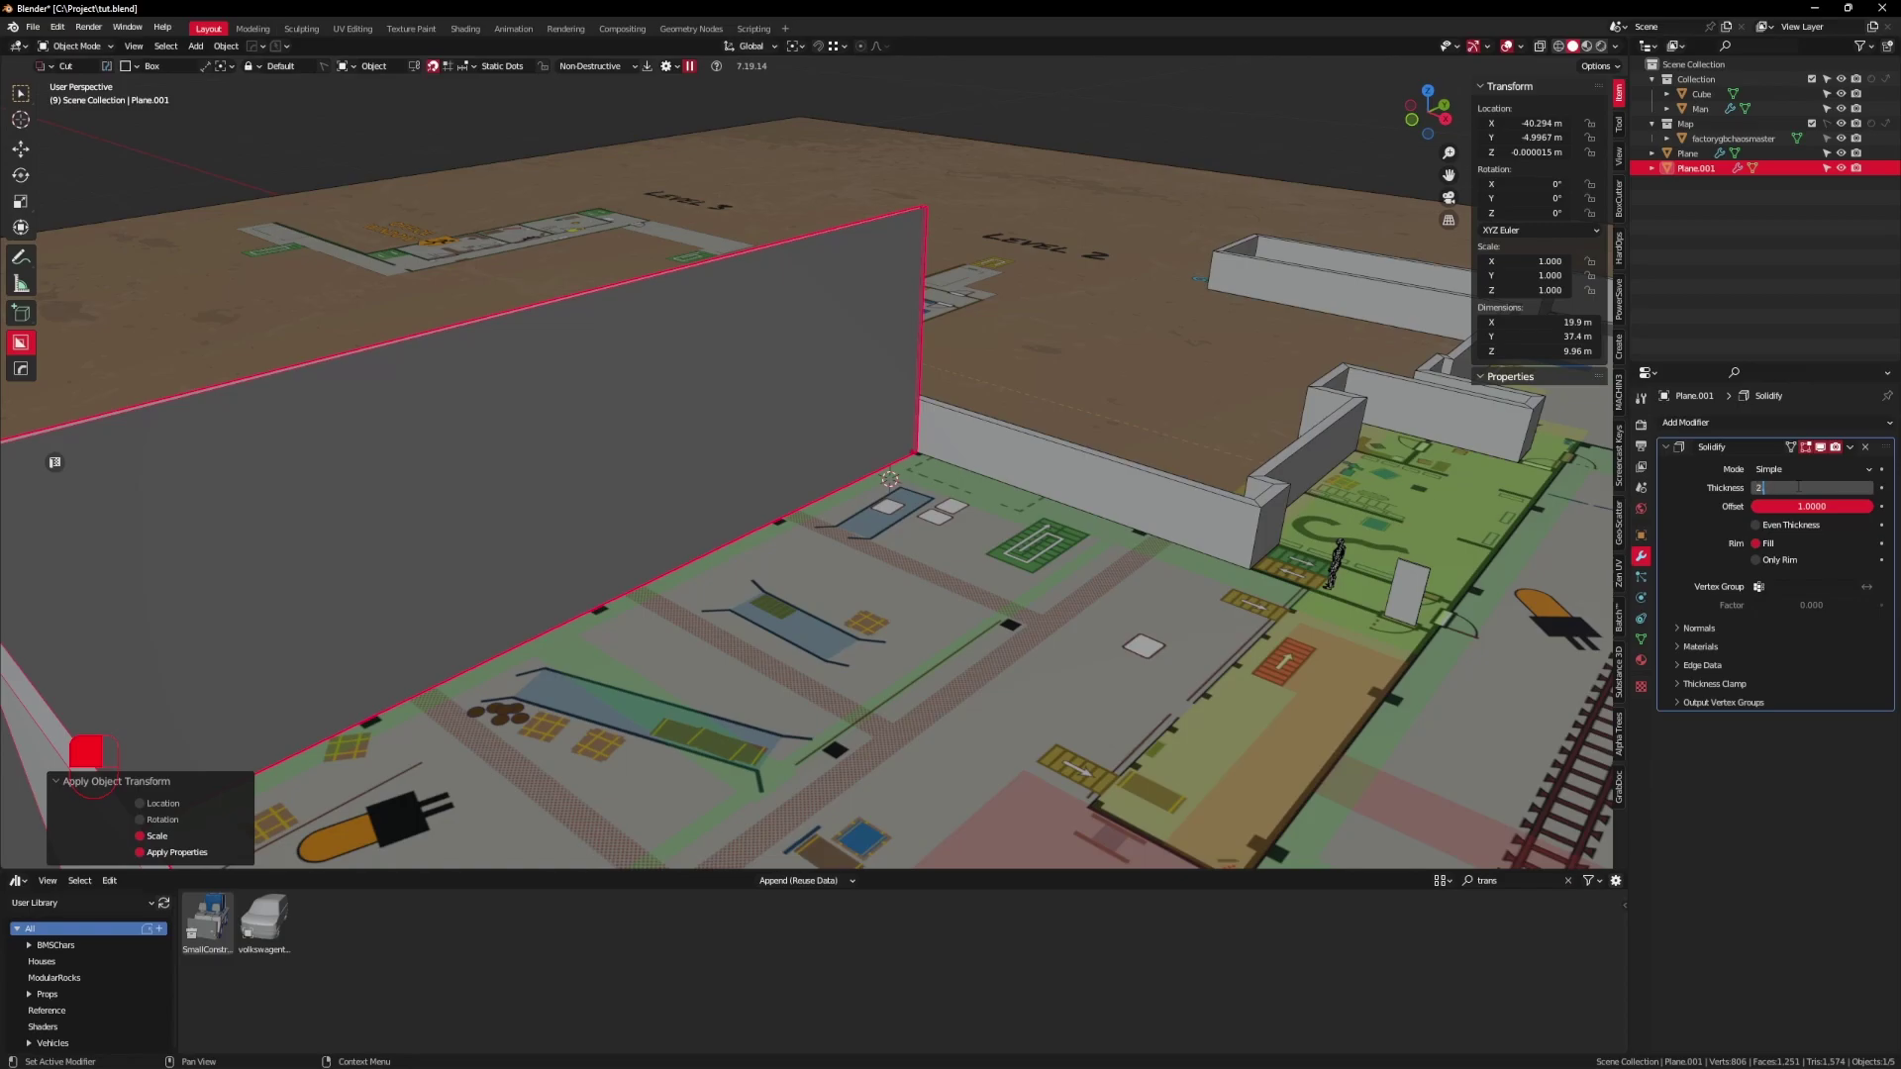
{"action": "type", "text": "2.3"}
{"action": "key", "text": "Return"}
Step: Deselect the interior walls and inspect their height and fit against the outer walls across the factory map
{"action": "middle_click_drag", "start_coordinate": [994, 425], "coordinate": [902, 528]}
{"action": "left_click", "coordinate": [968, 414]}
{"action": "middle_click_drag", "start_coordinate": [968, 414], "coordinate": [781, 492]}
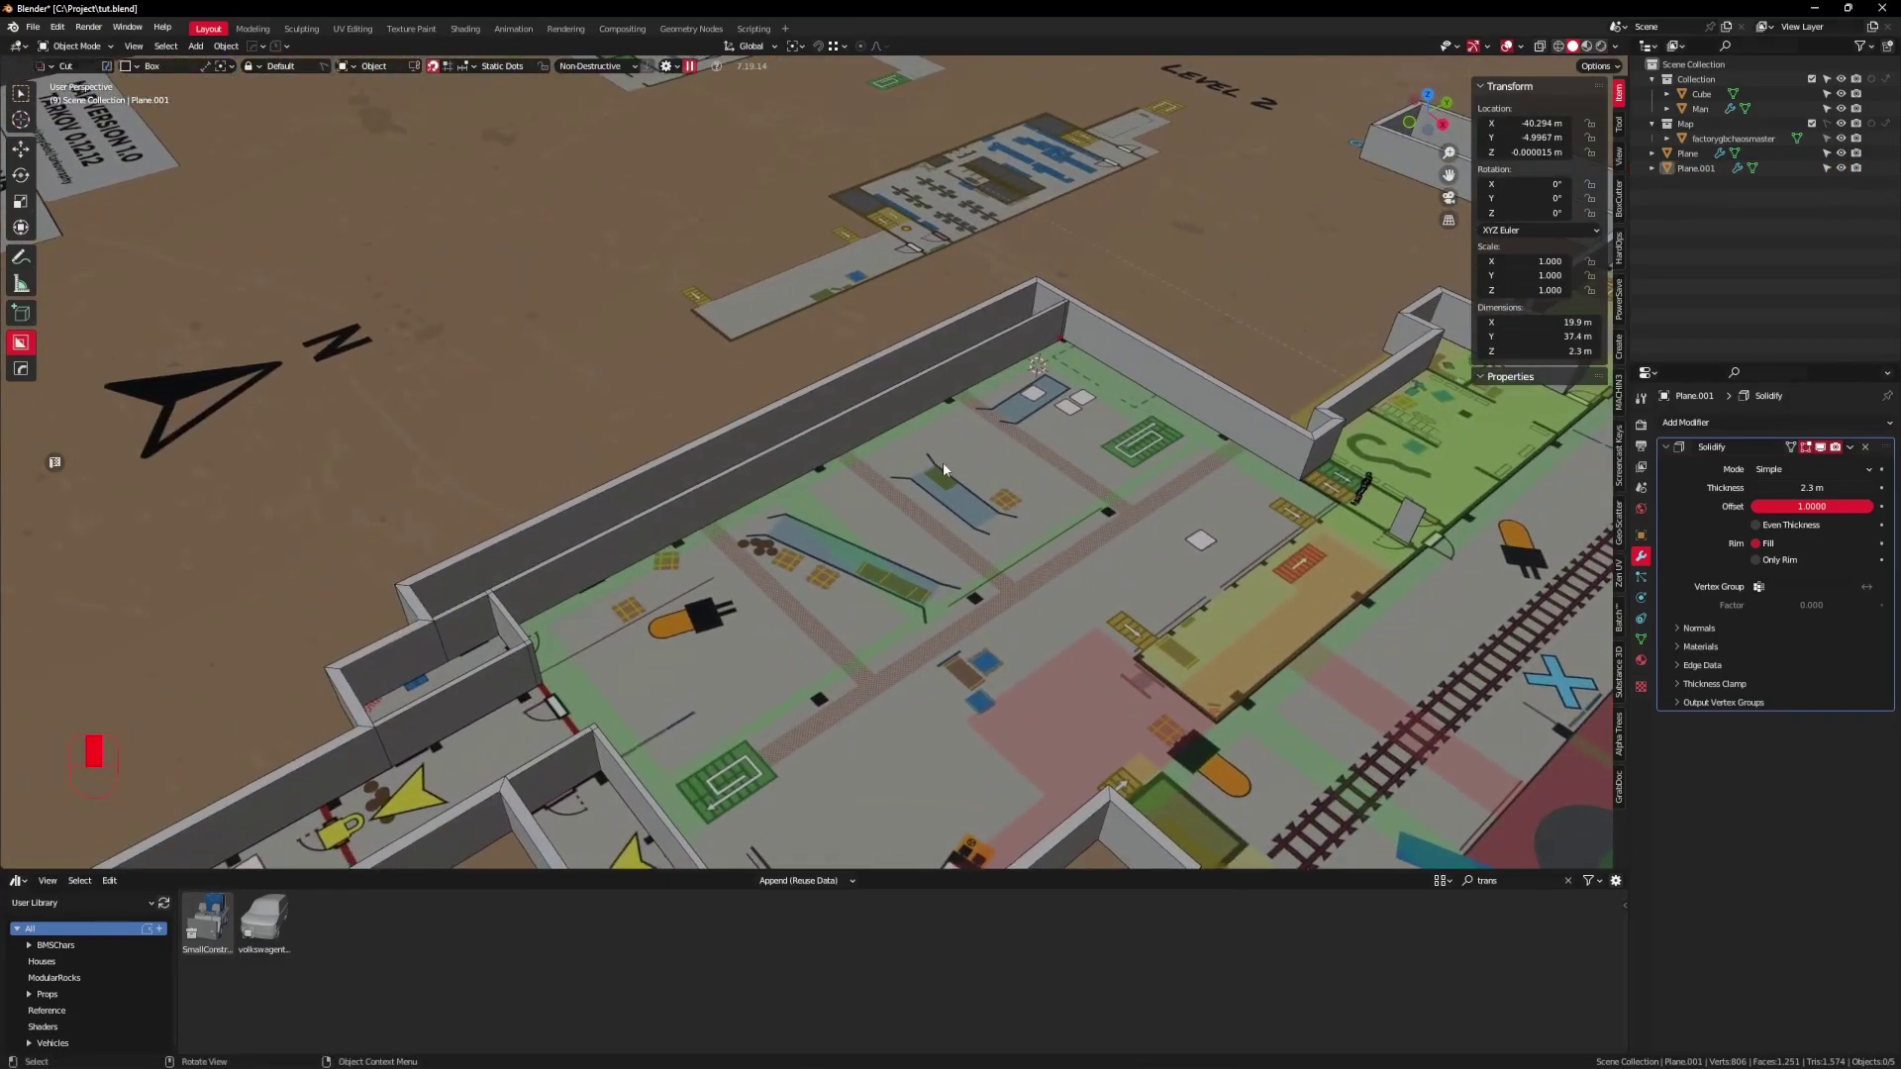
{"action": "middle_click_drag", "start_coordinate": [930, 461], "coordinate": [830, 511], "text": "shift"}
{"action": "left_click", "coordinate": [854, 413]}
{"action": "middle_click_drag", "start_coordinate": [854, 414], "coordinate": [978, 530]}
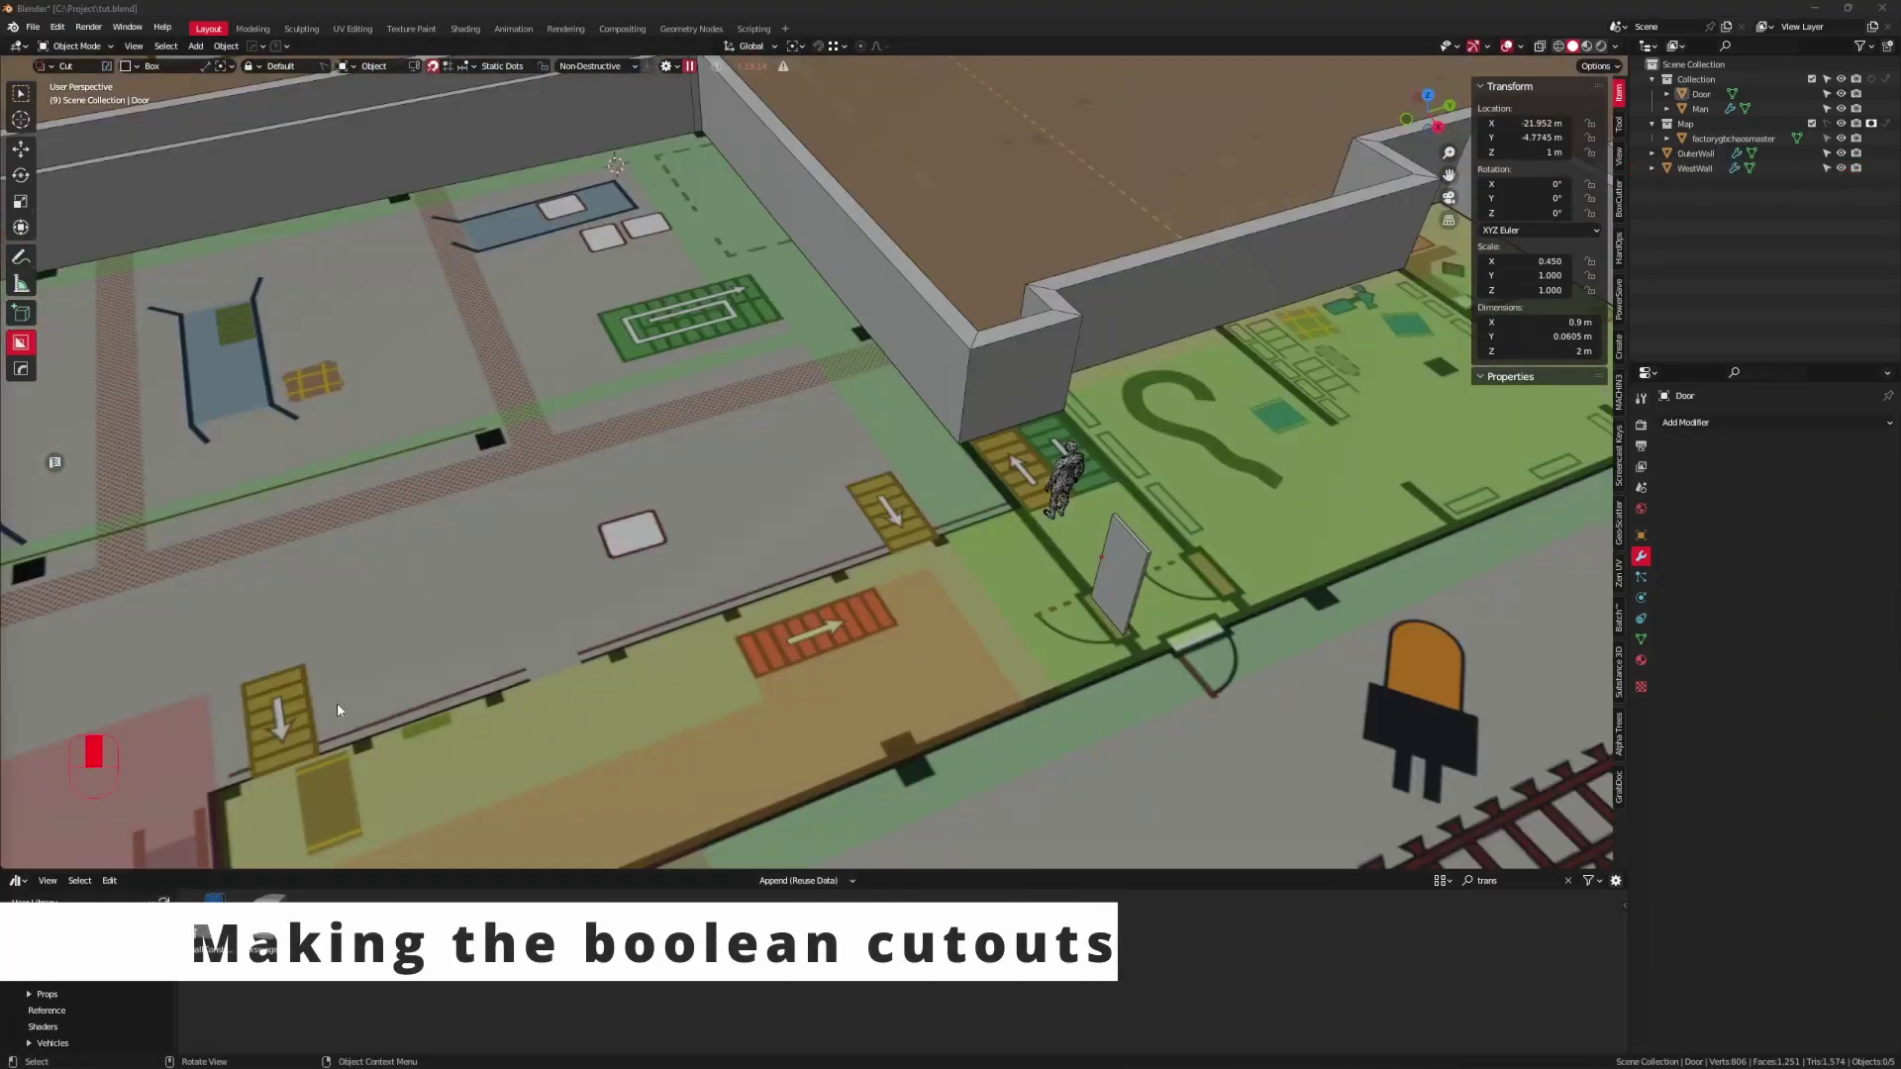
{"action": "middle_click_drag", "start_coordinate": [337, 703], "coordinate": [780, 632], "text": "shift"}
{"action": "scroll", "coordinate": [603, 541], "scroll_direction": "down", "scroll_amount": 3}
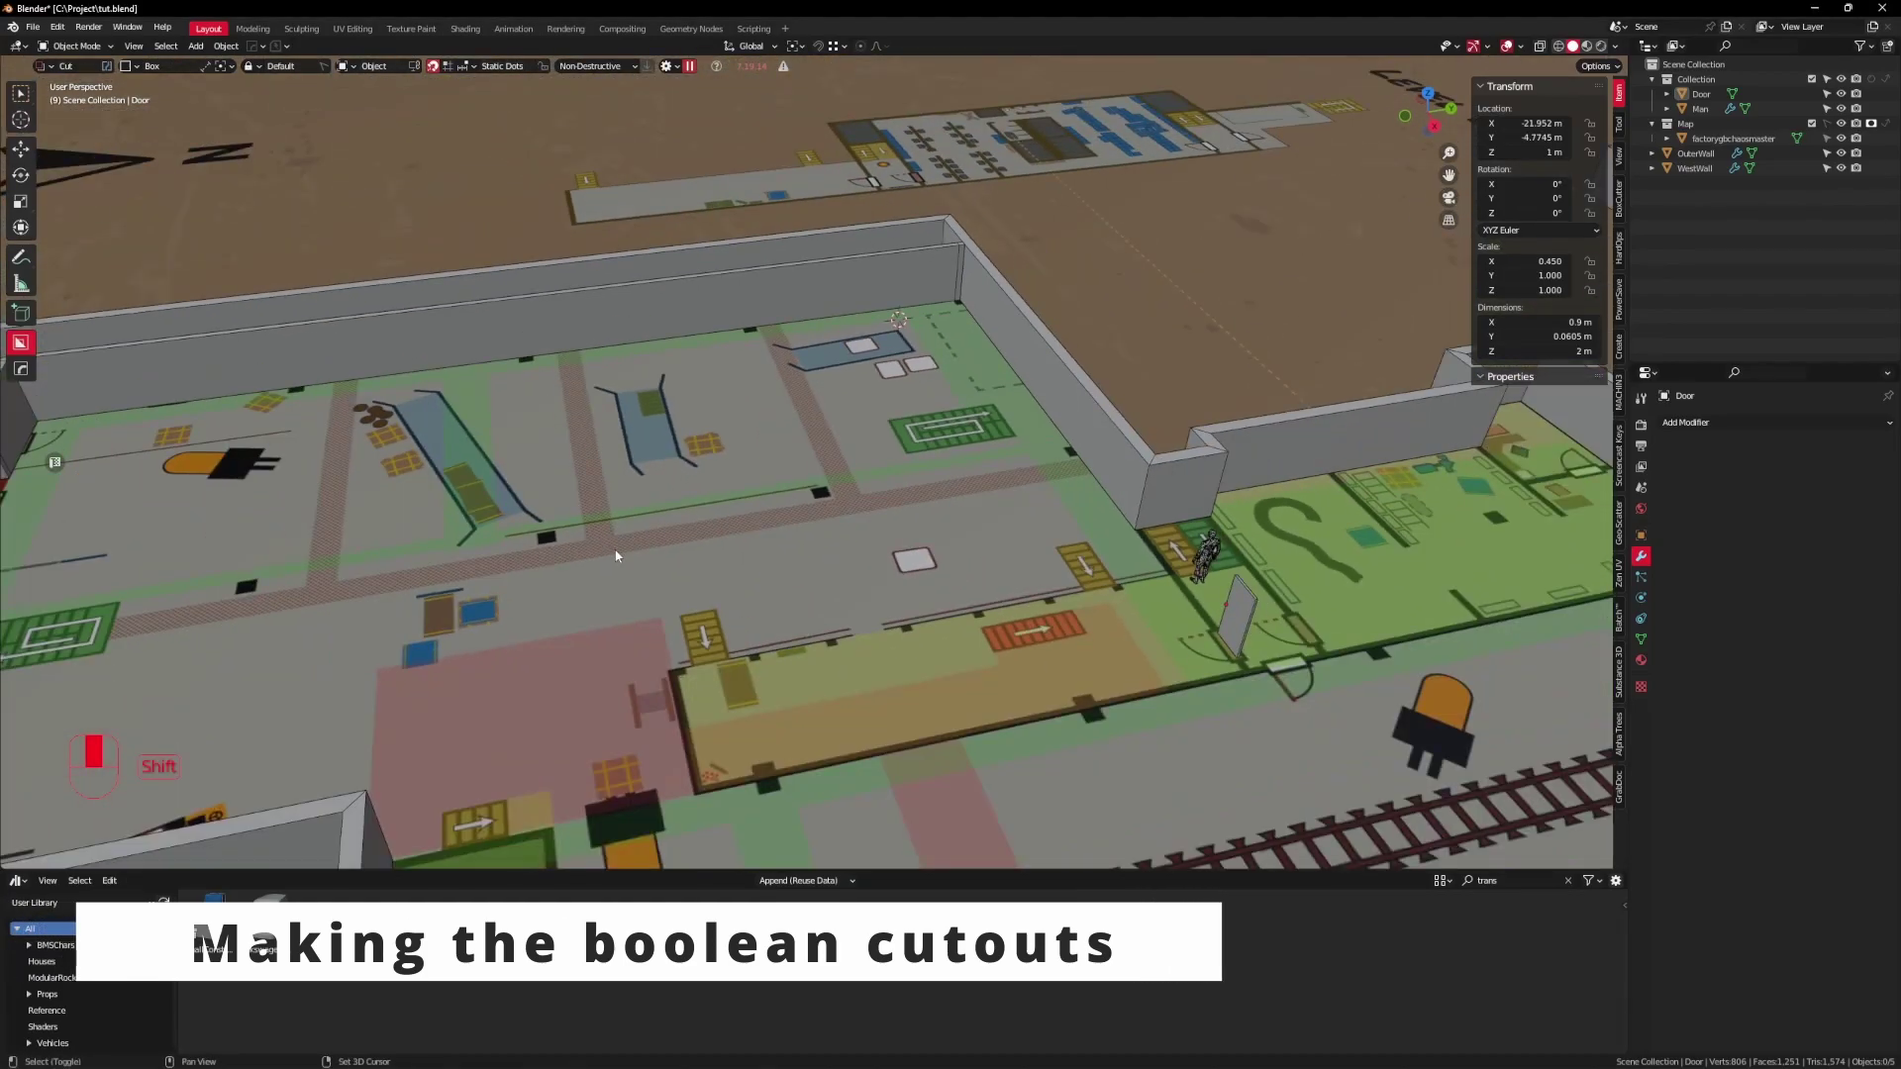
{"action": "middle_click_drag", "start_coordinate": [603, 540], "coordinate": [790, 480]}
{"action": "left_click", "coordinate": [667, 354]}
{"action": "middle_click_drag", "start_coordinate": [666, 355], "coordinate": [674, 543], "text": "shift"}
{"action": "scroll", "coordinate": [712, 446], "scroll_direction": "down", "scroll_amount": 2}
{"action": "scroll", "coordinate": [544, 476], "scroll_direction": "up", "scroll_amount": 4}
{"action": "scroll", "coordinate": [396, 347], "scroll_direction": "down", "scroll_amount": 3}
{"action": "scroll", "coordinate": [882, 546], "scroll_direction": "up", "scroll_amount": 3}
Step: Duplicate the reference door and move the copy about 5.66 m along negative Y
{"action": "left_click", "coordinate": [893, 553]}
{"action": "middle_click_drag", "start_coordinate": [893, 554], "coordinate": [994, 483]}
{"action": "scroll", "coordinate": [906, 559], "scroll_direction": "up", "scroll_amount": 1}
{"action": "scroll", "coordinate": [990, 488], "scroll_direction": "up", "scroll_amount": 1}
{"action": "scroll", "coordinate": [967, 500], "scroll_direction": "down", "scroll_amount": 1}
{"action": "scroll", "coordinate": [967, 502], "scroll_direction": "down", "scroll_amount": 1}
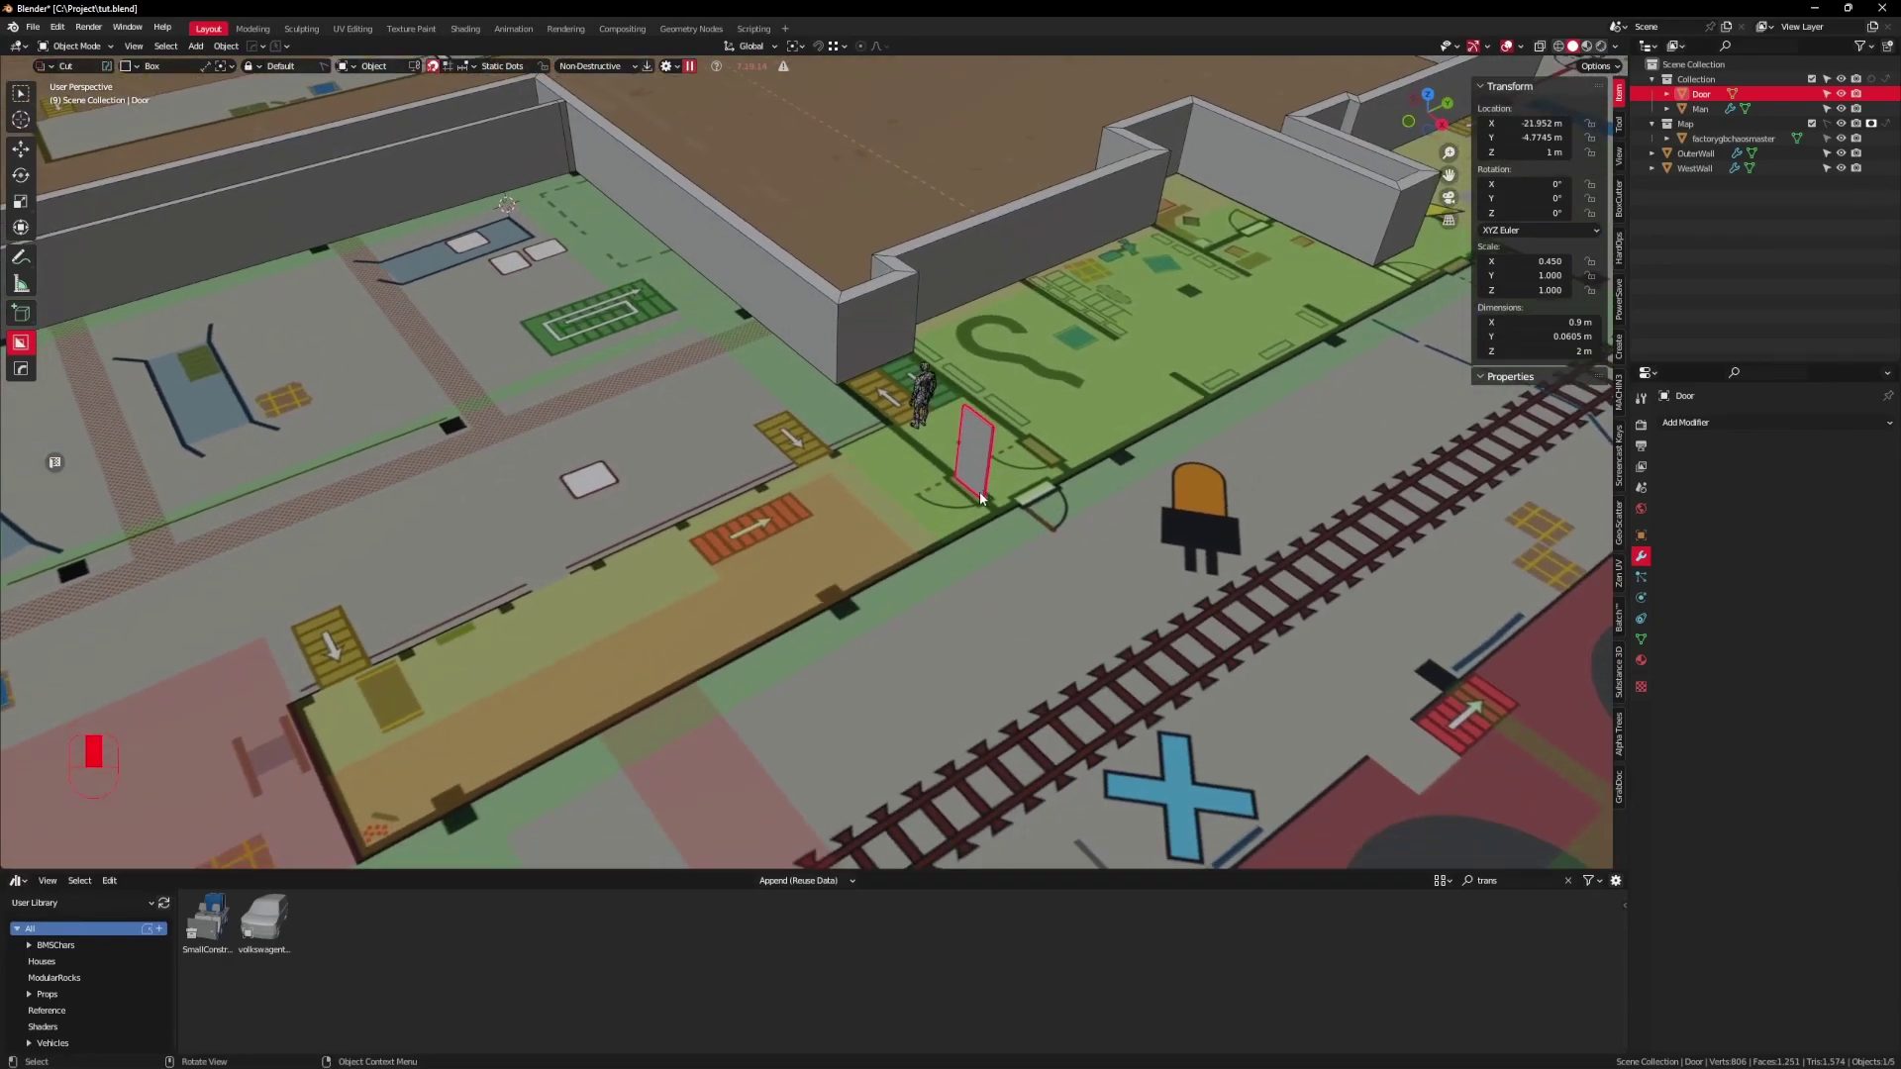
{"action": "key", "text": "shift+d"}
{"action": "right_click", "coordinate": [978, 491]}
{"action": "key", "text": "g"}
{"action": "left_click", "coordinate": [758, 596]}
{"action": "scroll", "coordinate": [792, 593], "scroll_direction": "up", "scroll_amount": 3}
Step: Set the duplicated door's Y dimension to 0.3 m and set its origin to geometry
{"action": "middle_click_drag", "start_coordinate": [758, 596], "coordinate": [909, 528]}
{"action": "left_click", "coordinate": [1549, 336]}
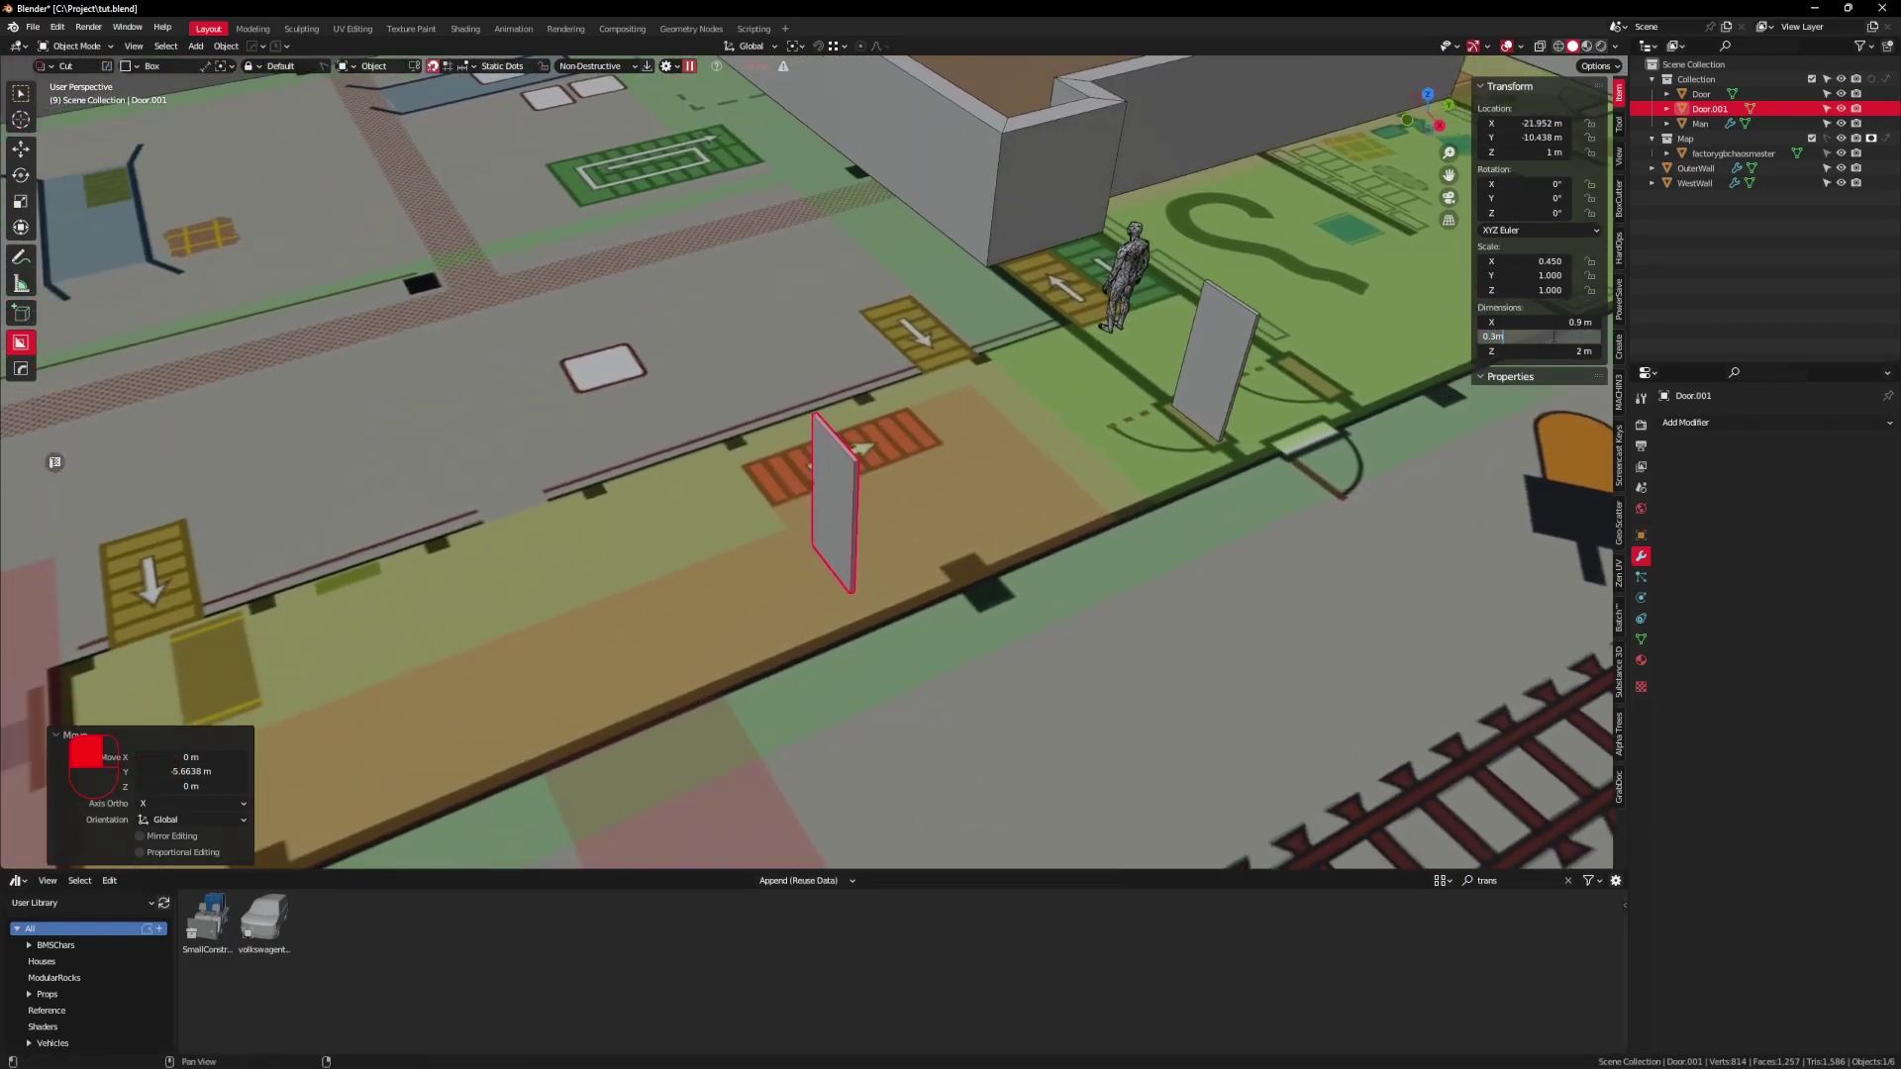
{"action": "key", "text": "Return"}
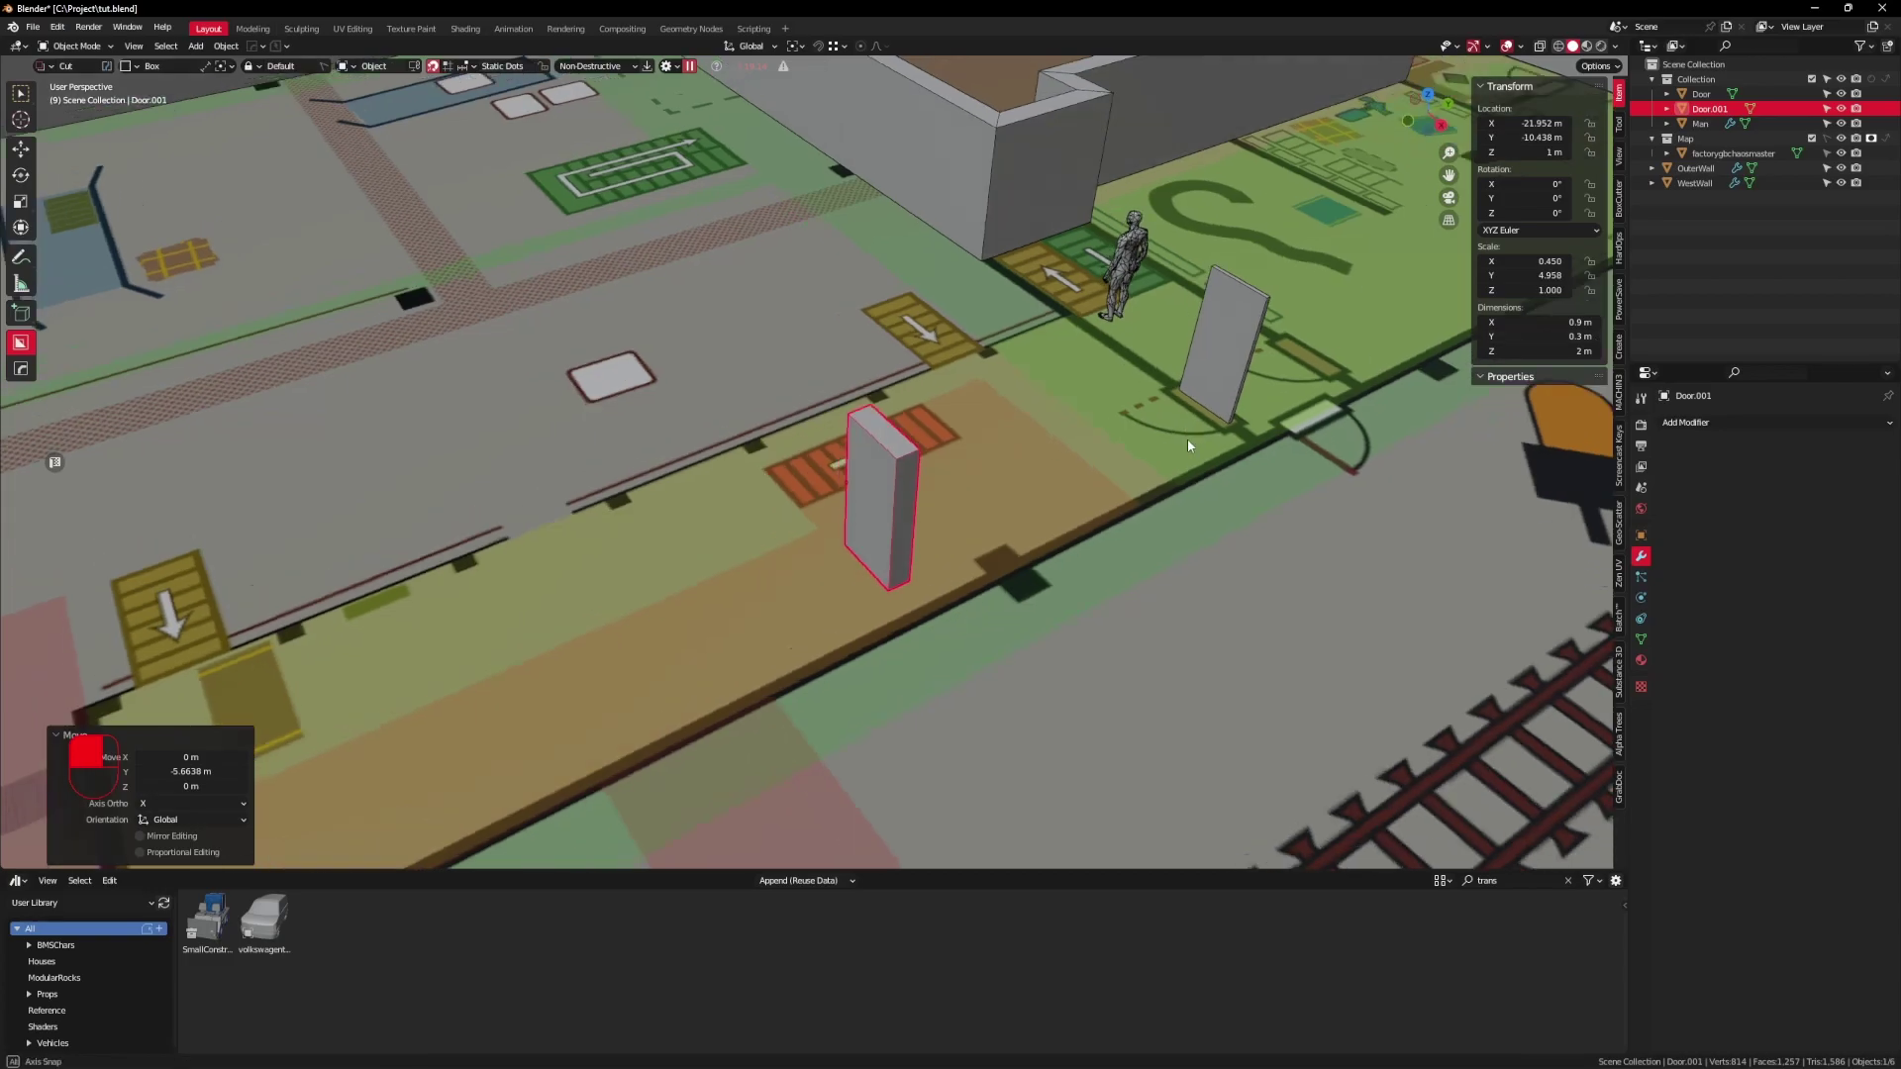
{"action": "middle_click_drag", "start_coordinate": [1184, 438], "coordinate": [1054, 497]}
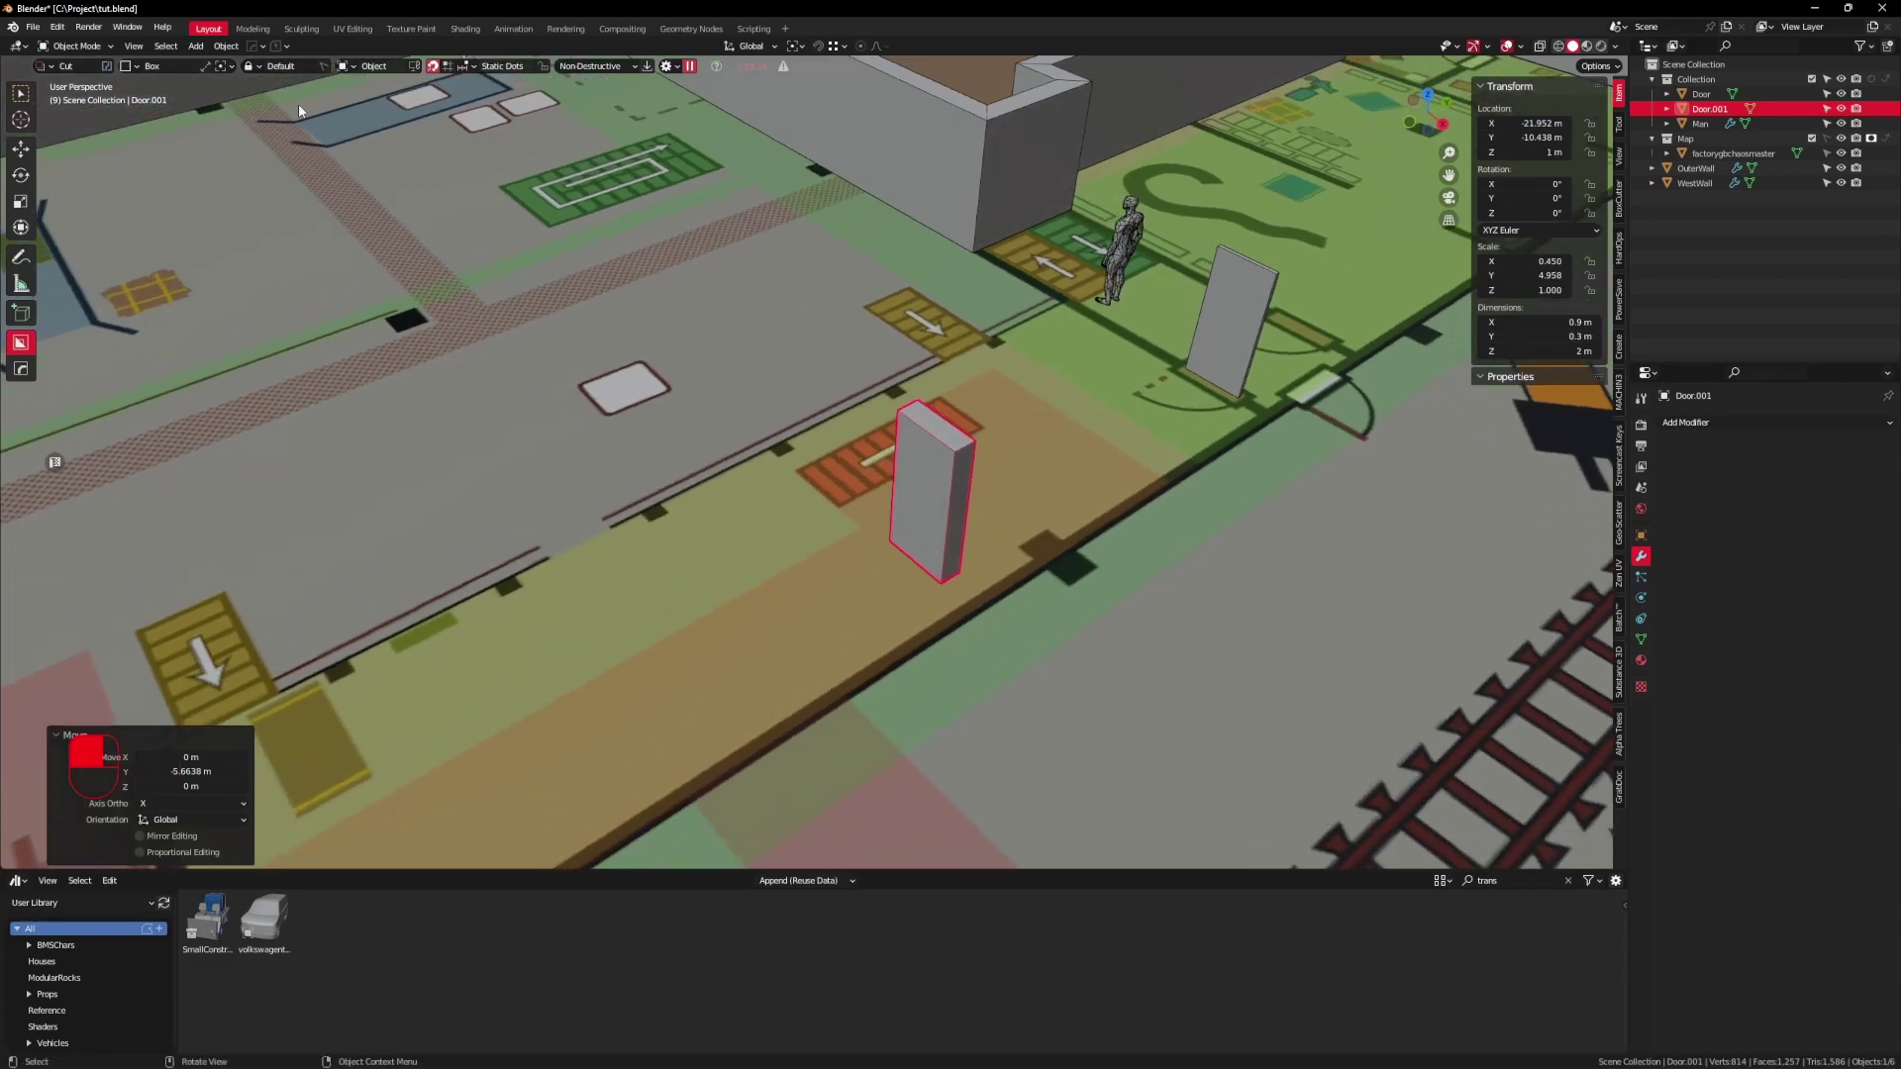
{"action": "left_click", "coordinate": [228, 45]}
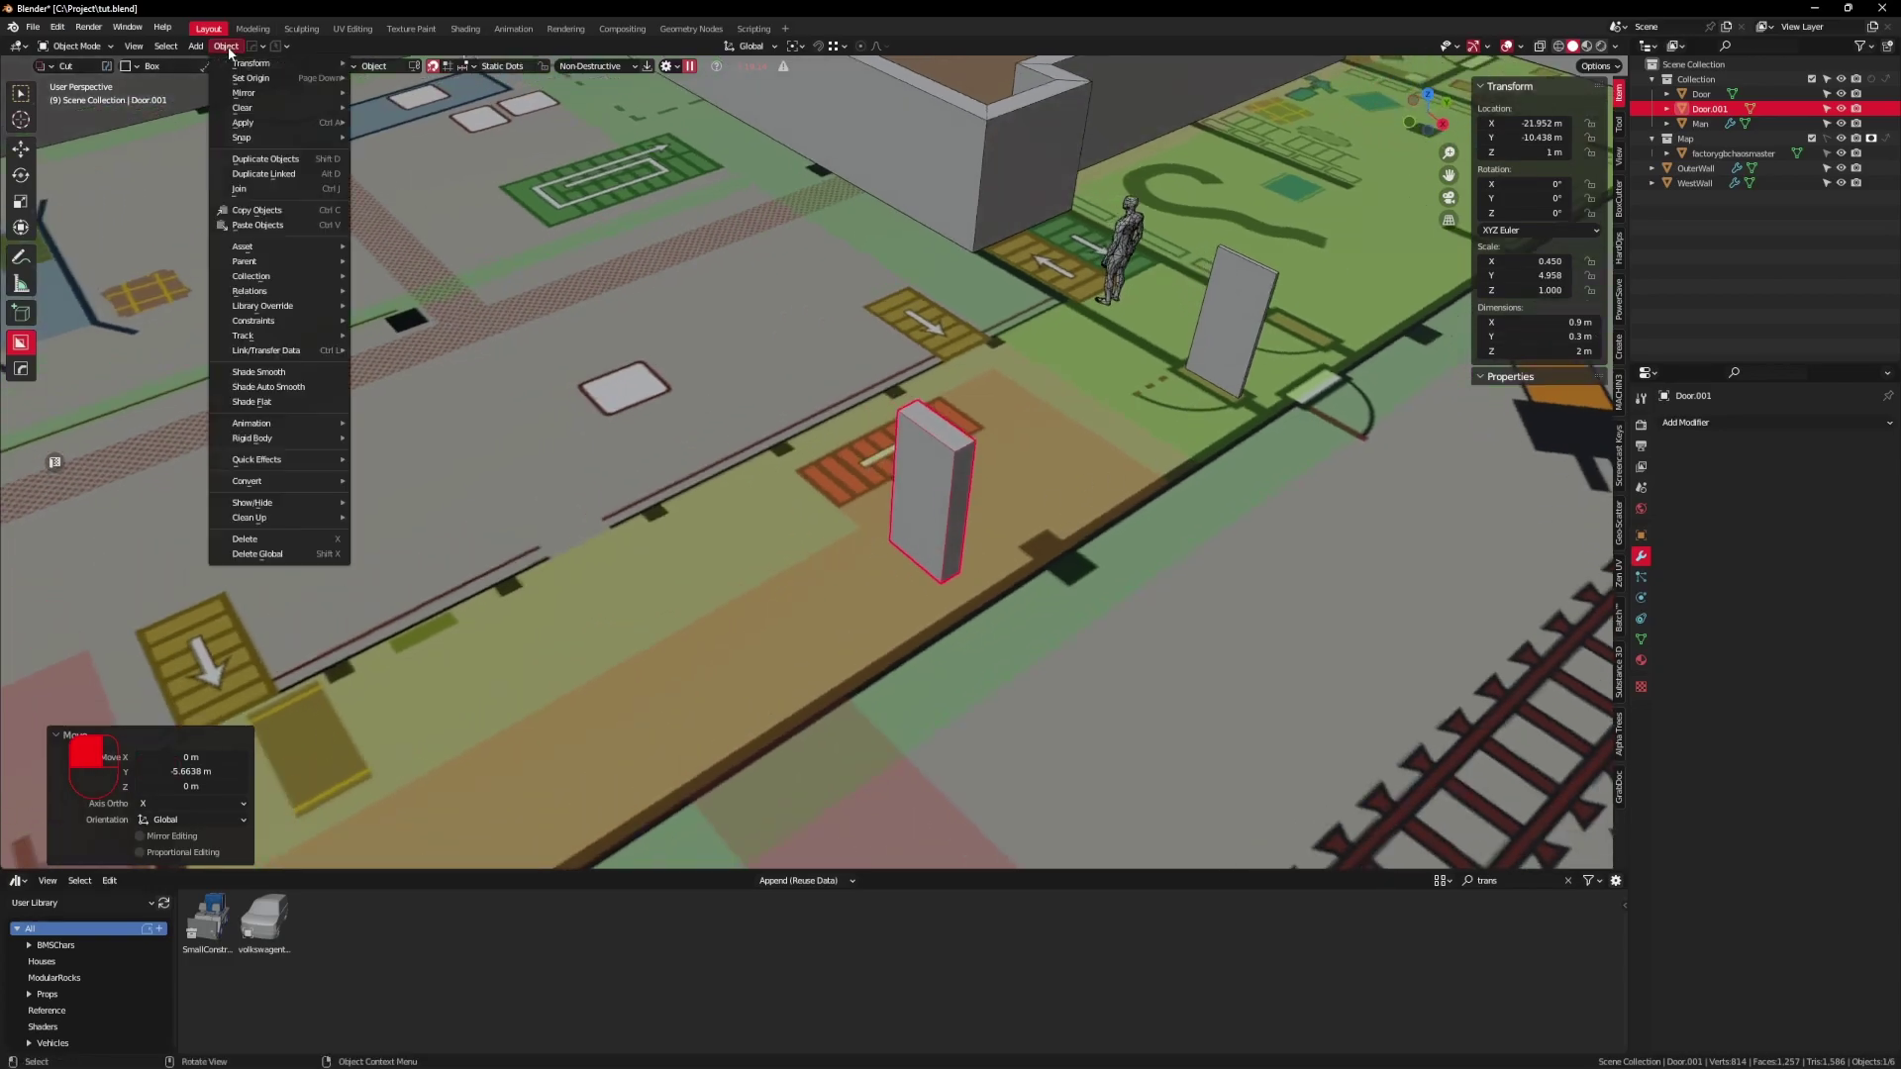
{"action": "mouse_move", "coordinate": [249, 77]}
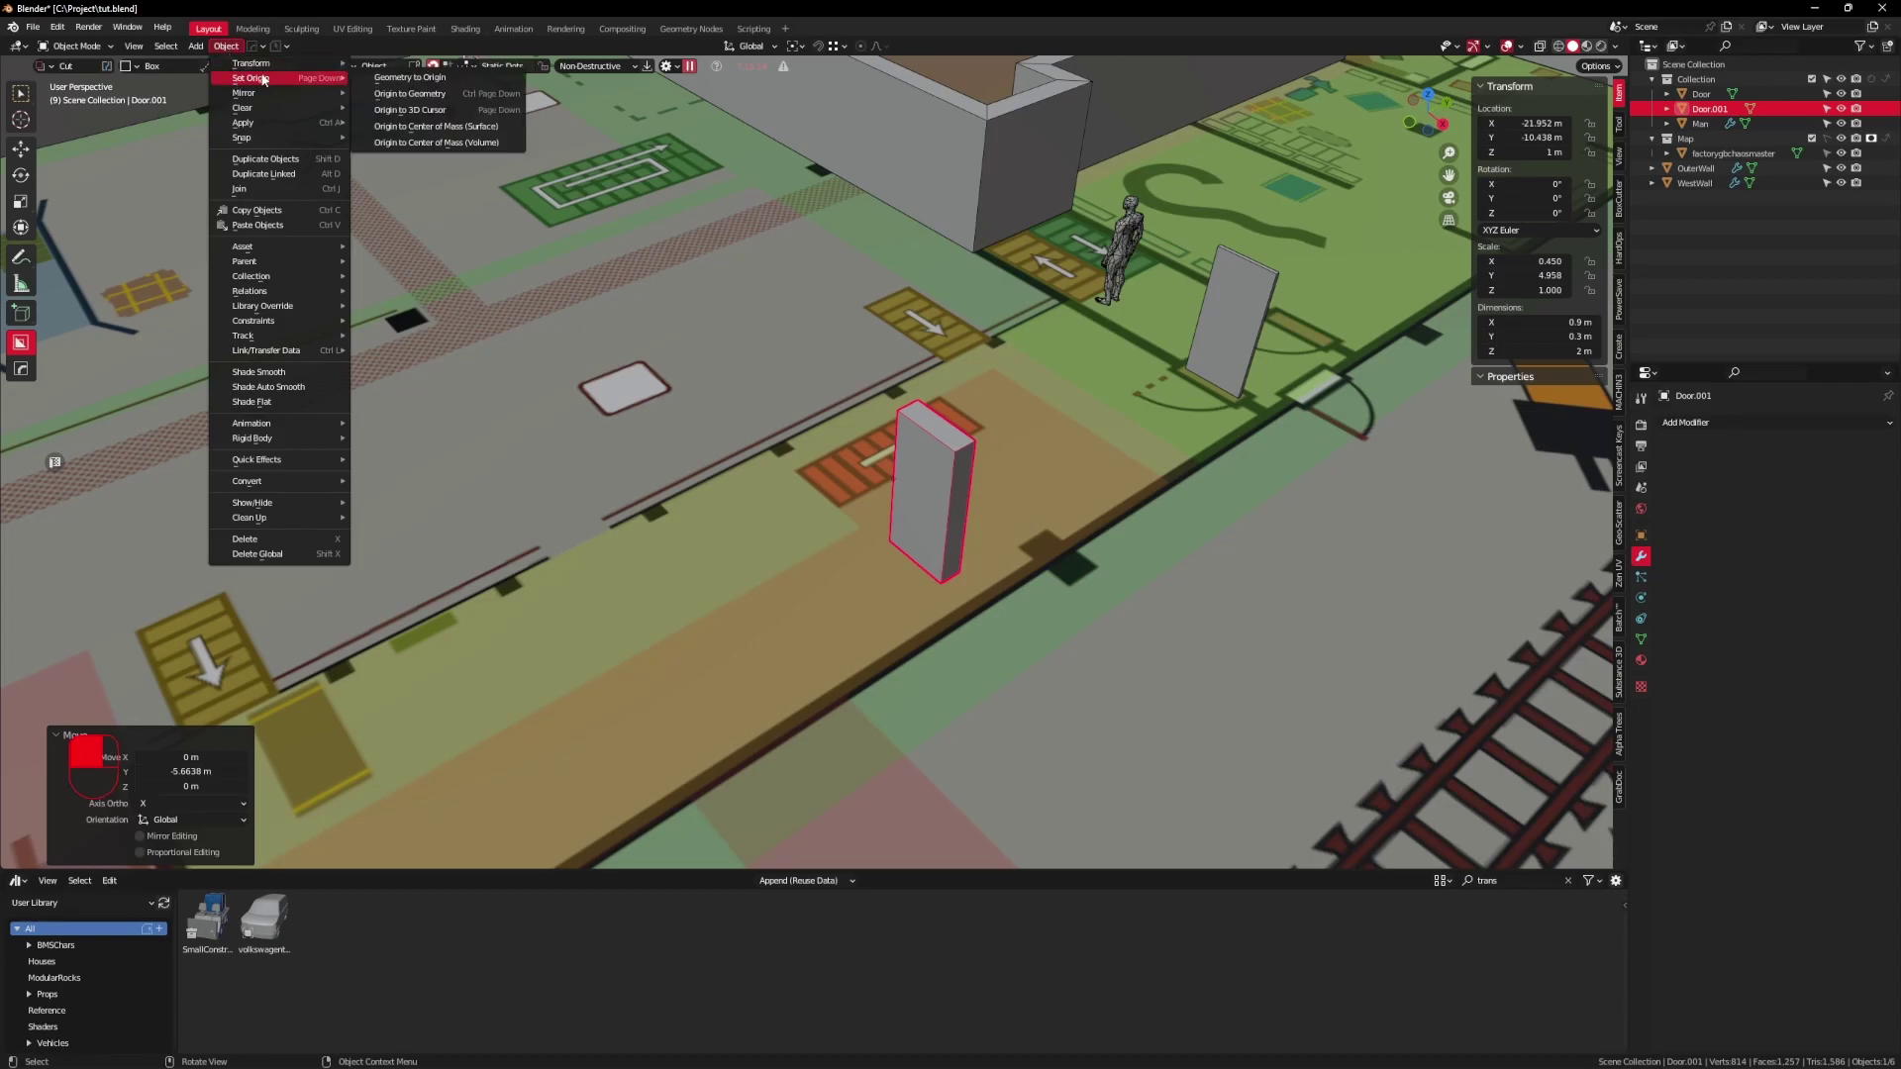
{"action": "left_click", "coordinate": [412, 95]}
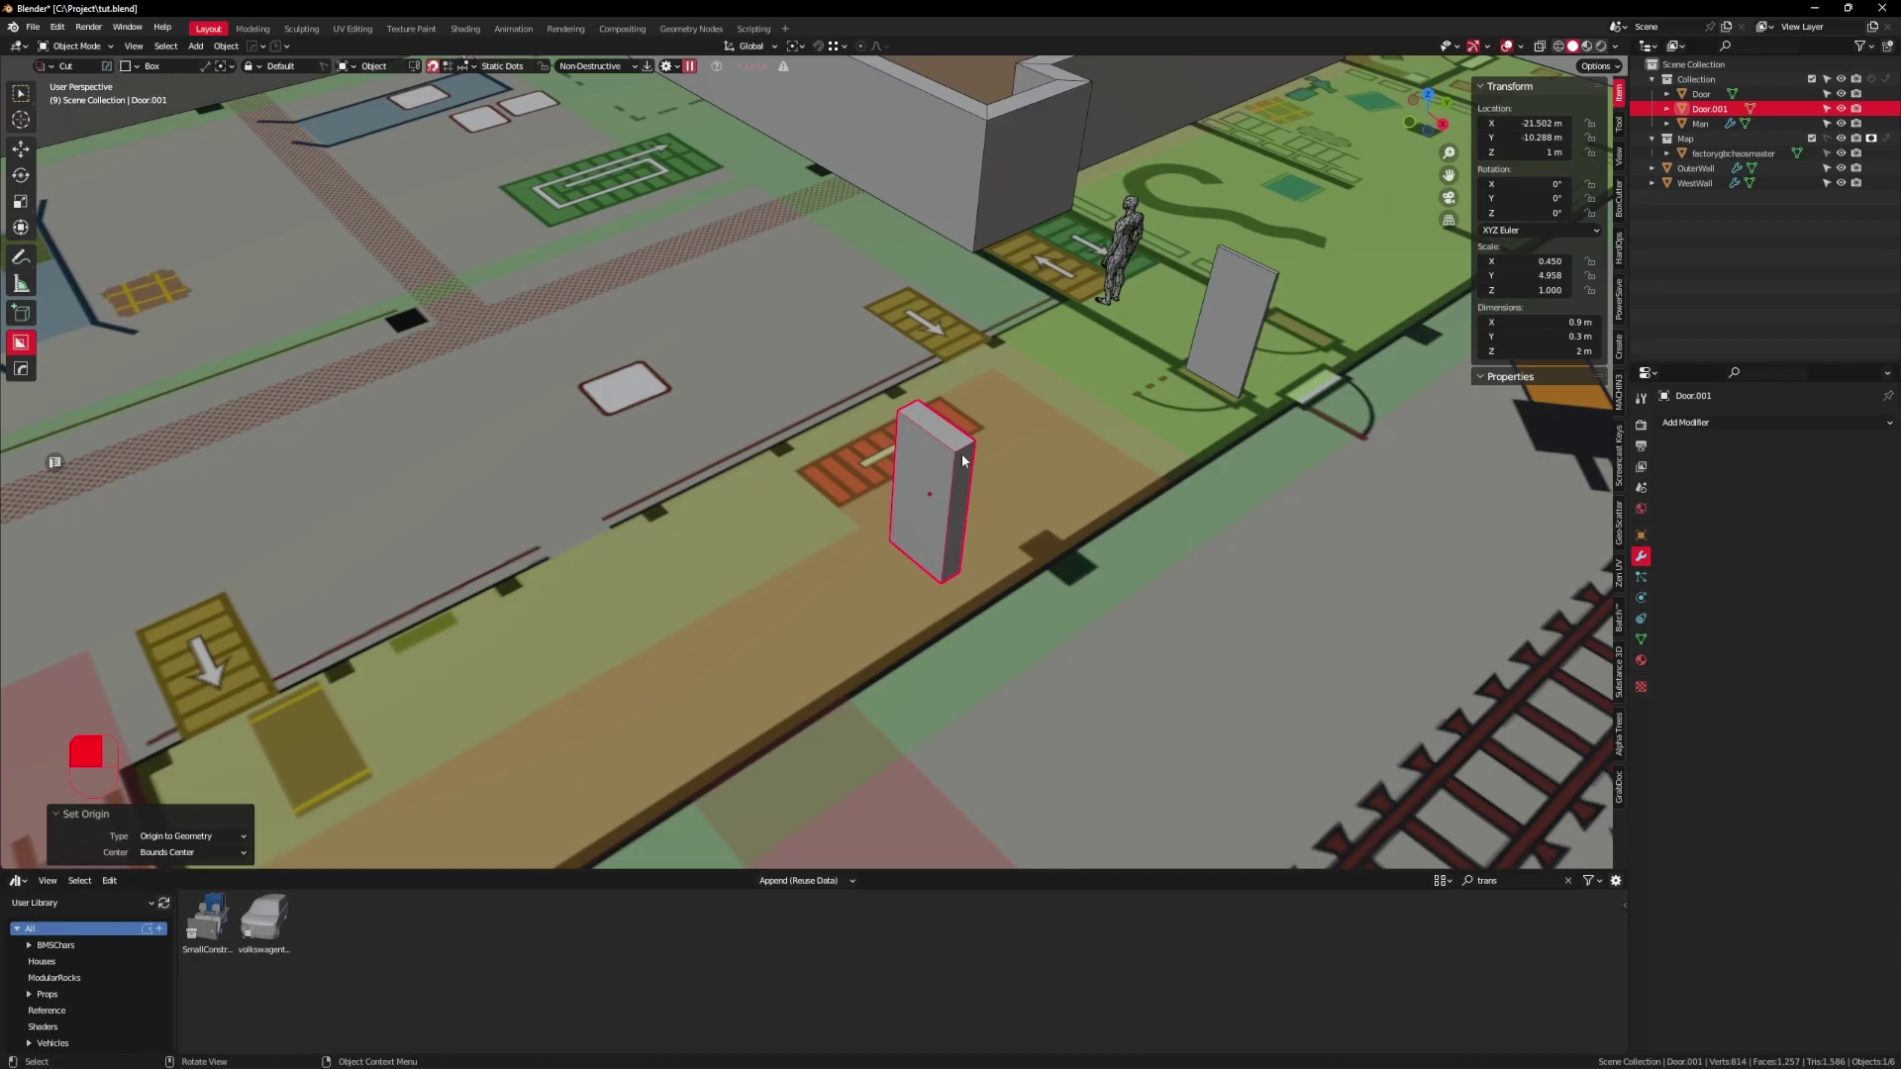
Step: Rename the duplicated door object as DoorCutout
{"action": "key", "text": "F2"}
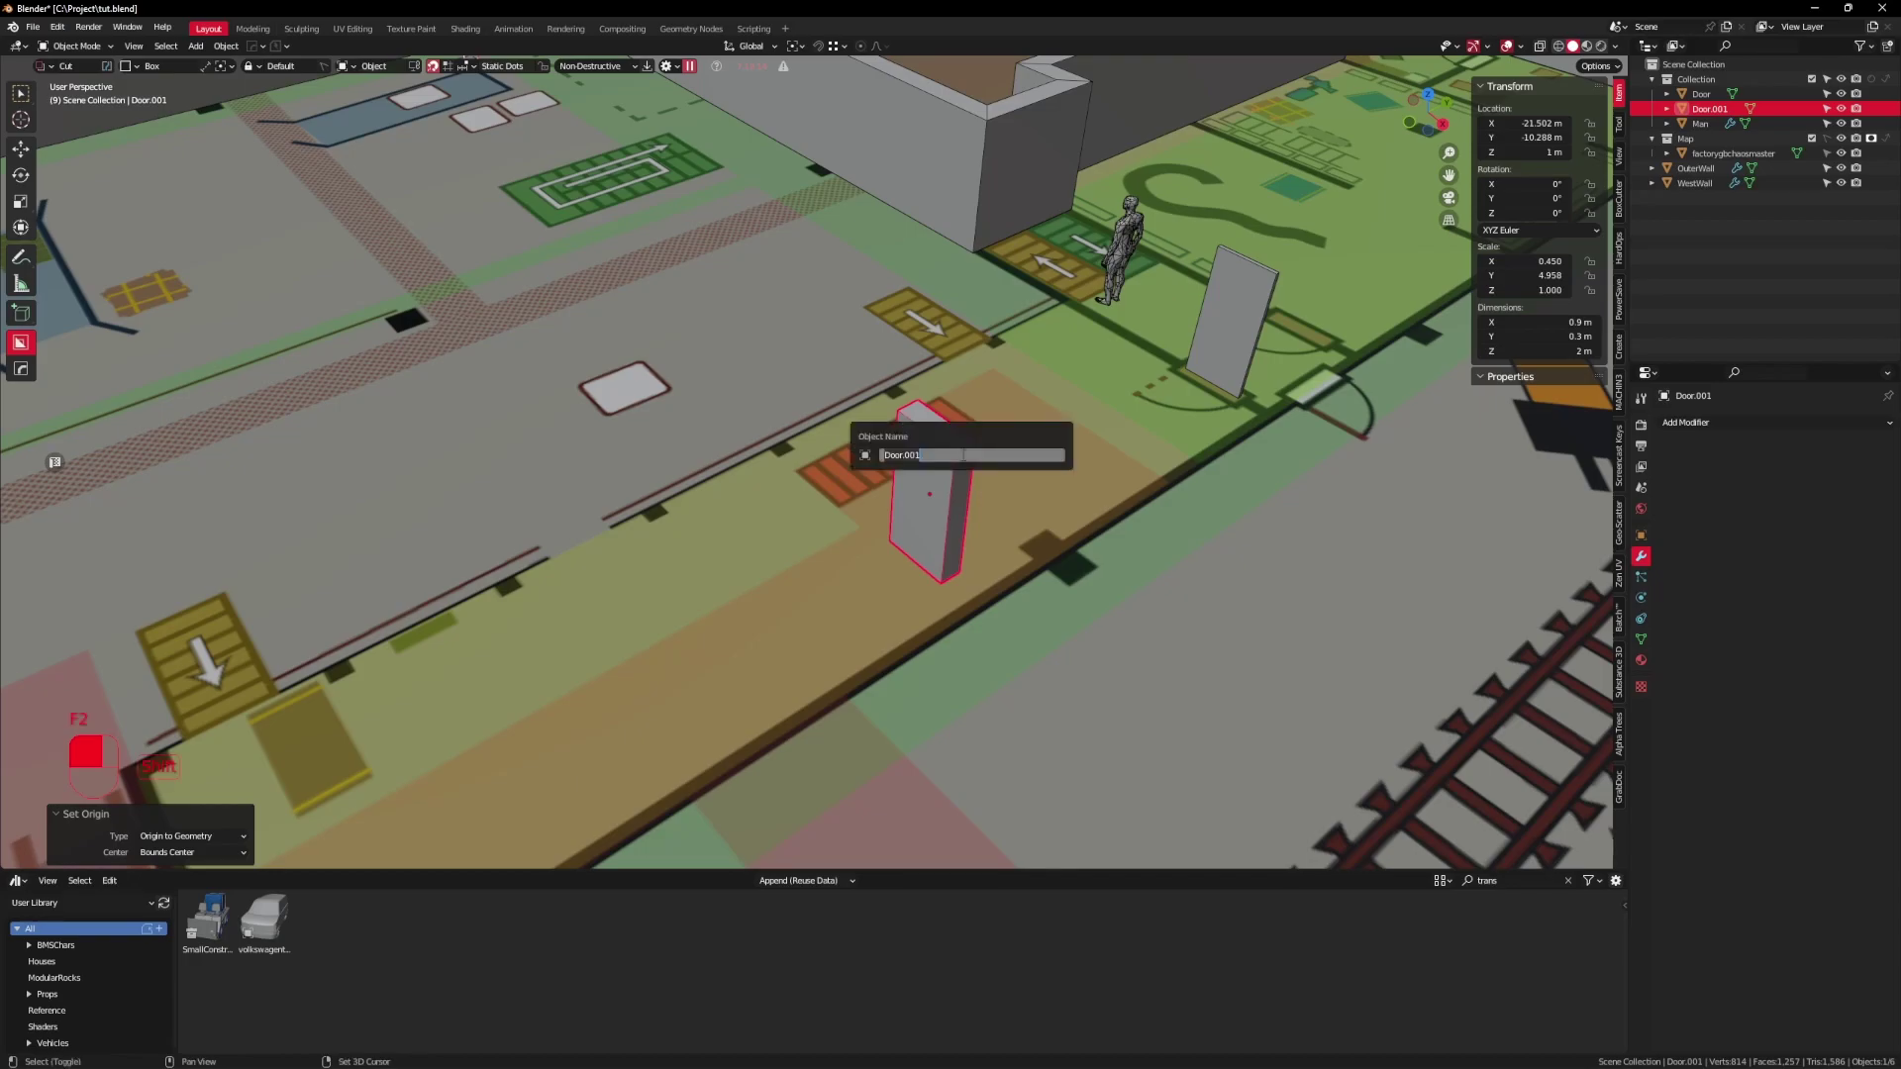
{"action": "type", "text": "DoorCutout"}
{"action": "key", "text": "Return"}
Step: Move DoorCutout into a new collection named Cutouts
{"action": "scroll", "coordinate": [962, 460], "scroll_direction": "down", "scroll_amount": 3}
{"action": "middle_click_drag", "start_coordinate": [962, 461], "coordinate": [901, 493]}
{"action": "middle_click_drag", "start_coordinate": [979, 383], "coordinate": [1021, 458], "text": "shift"}
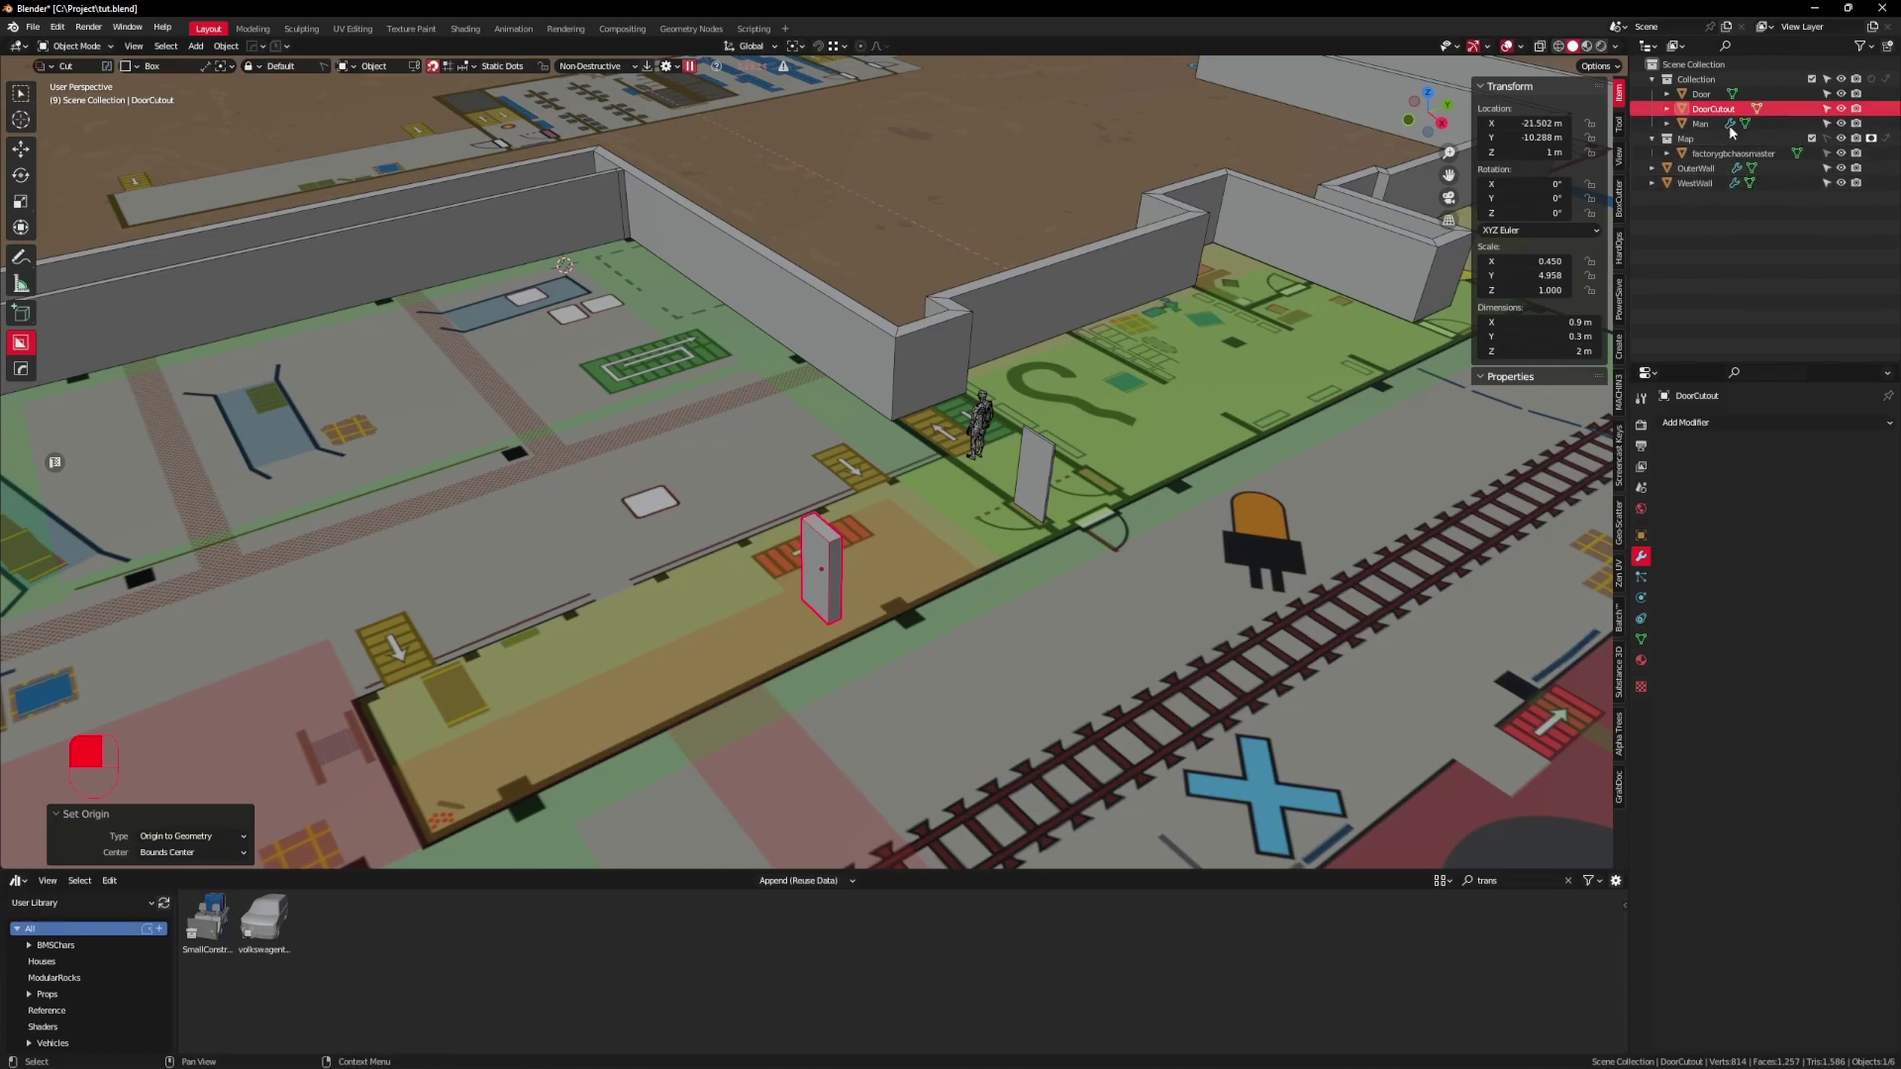
{"action": "middle_click_drag", "start_coordinate": [830, 560], "coordinate": [894, 559]}
{"action": "left_click", "coordinate": [893, 559]}
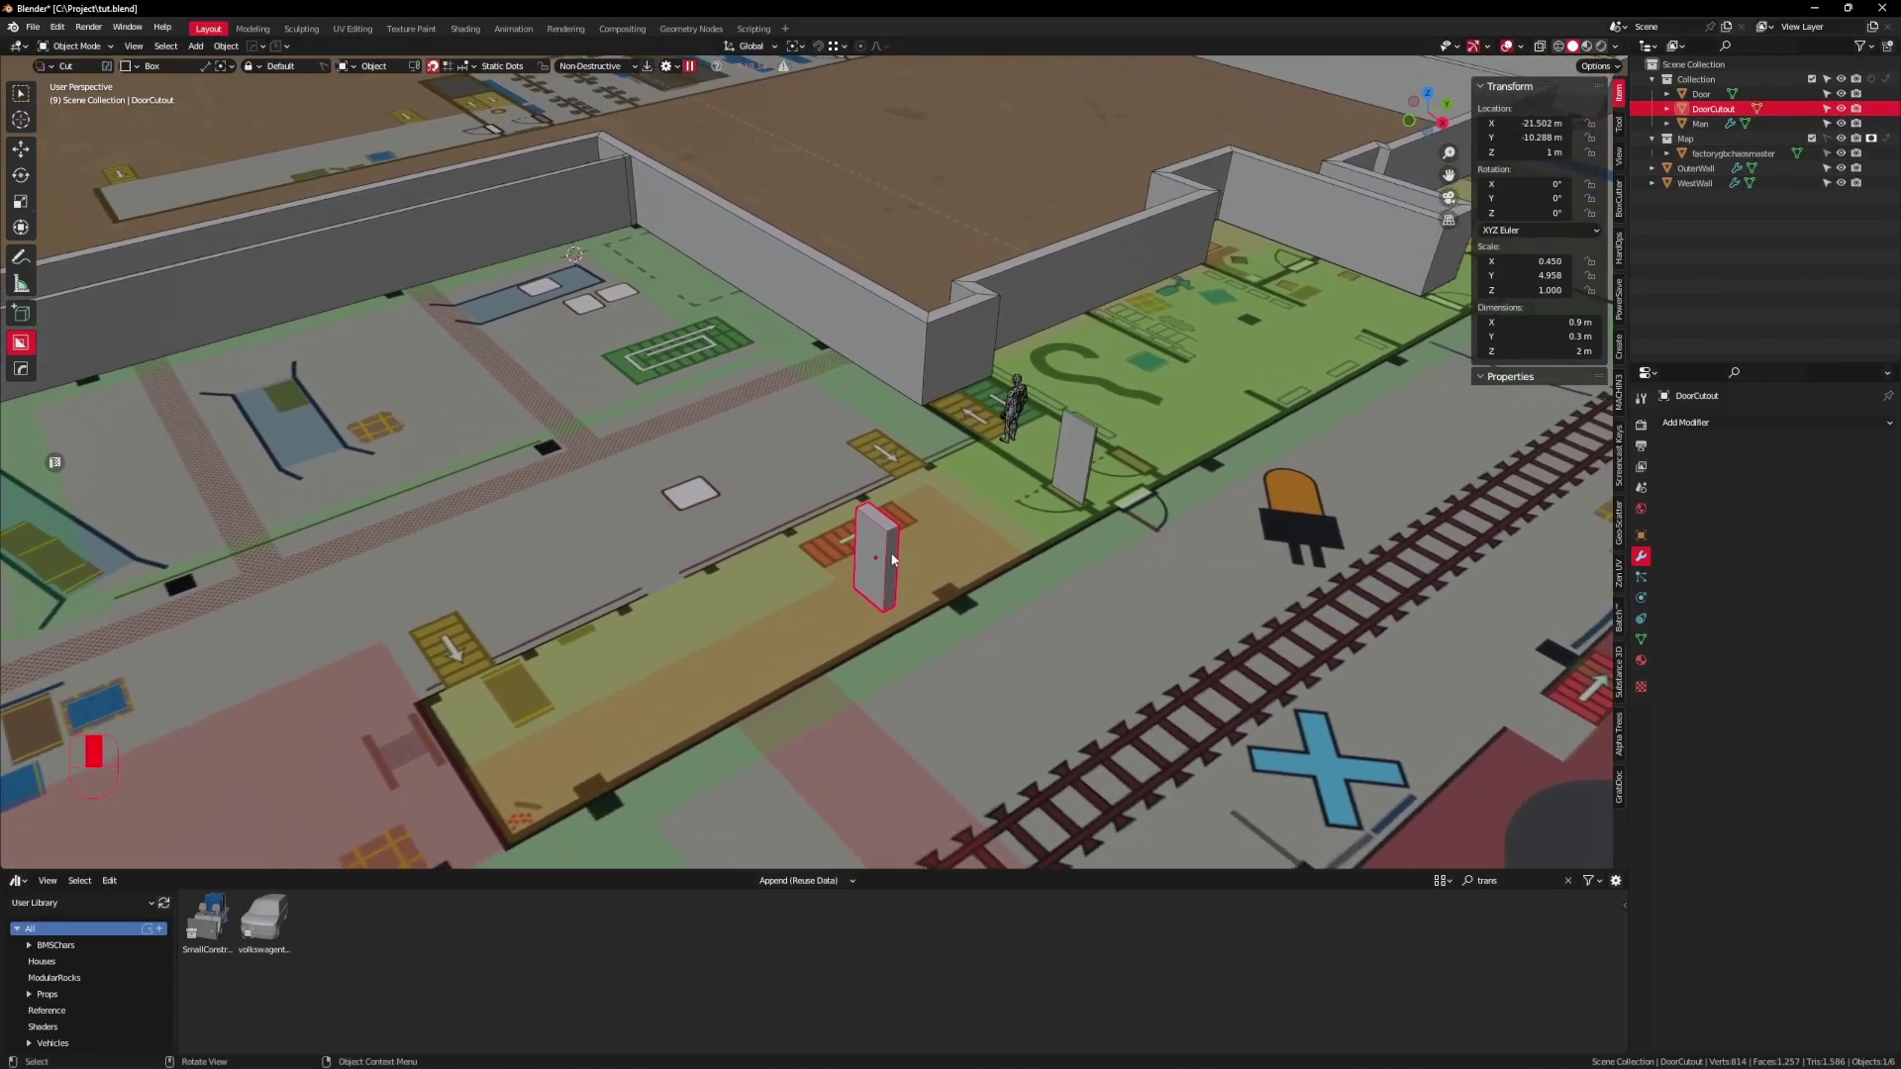
{"action": "key", "text": "m"}
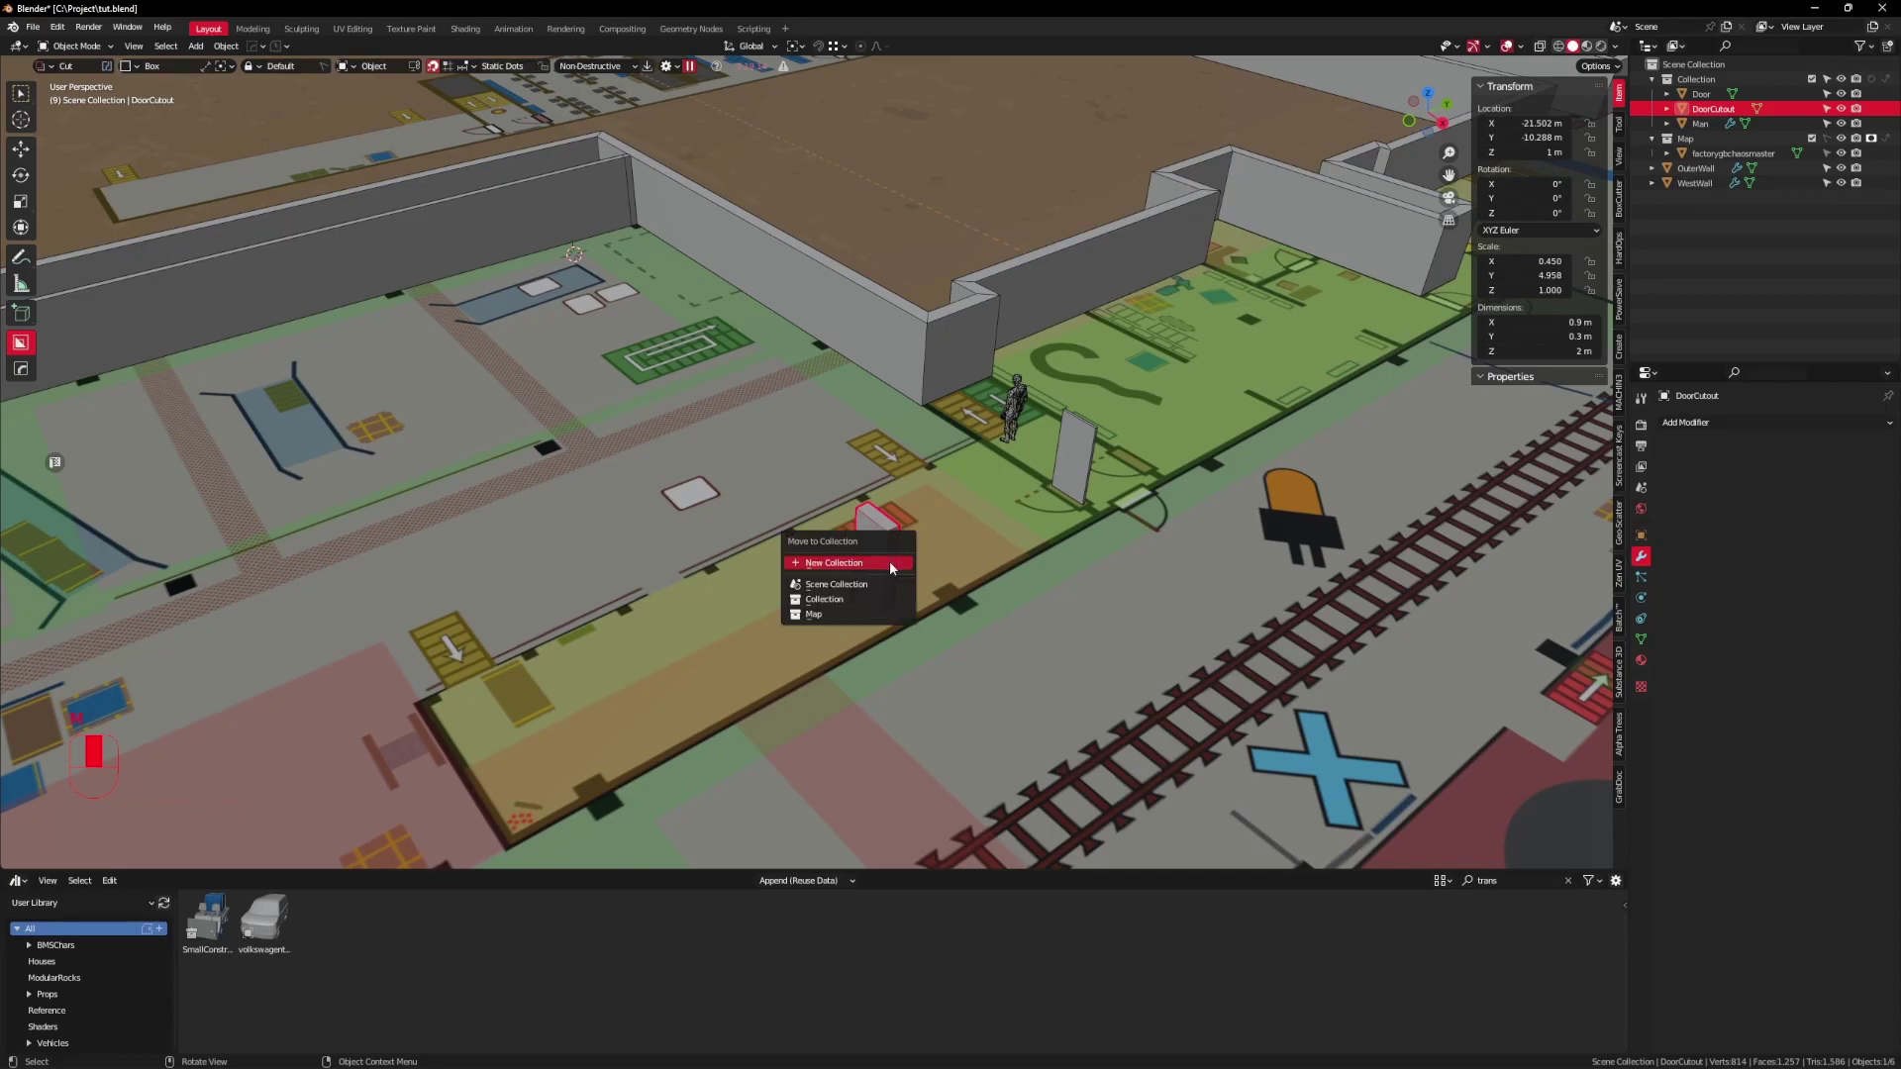
{"action": "left_click", "coordinate": [892, 564]}
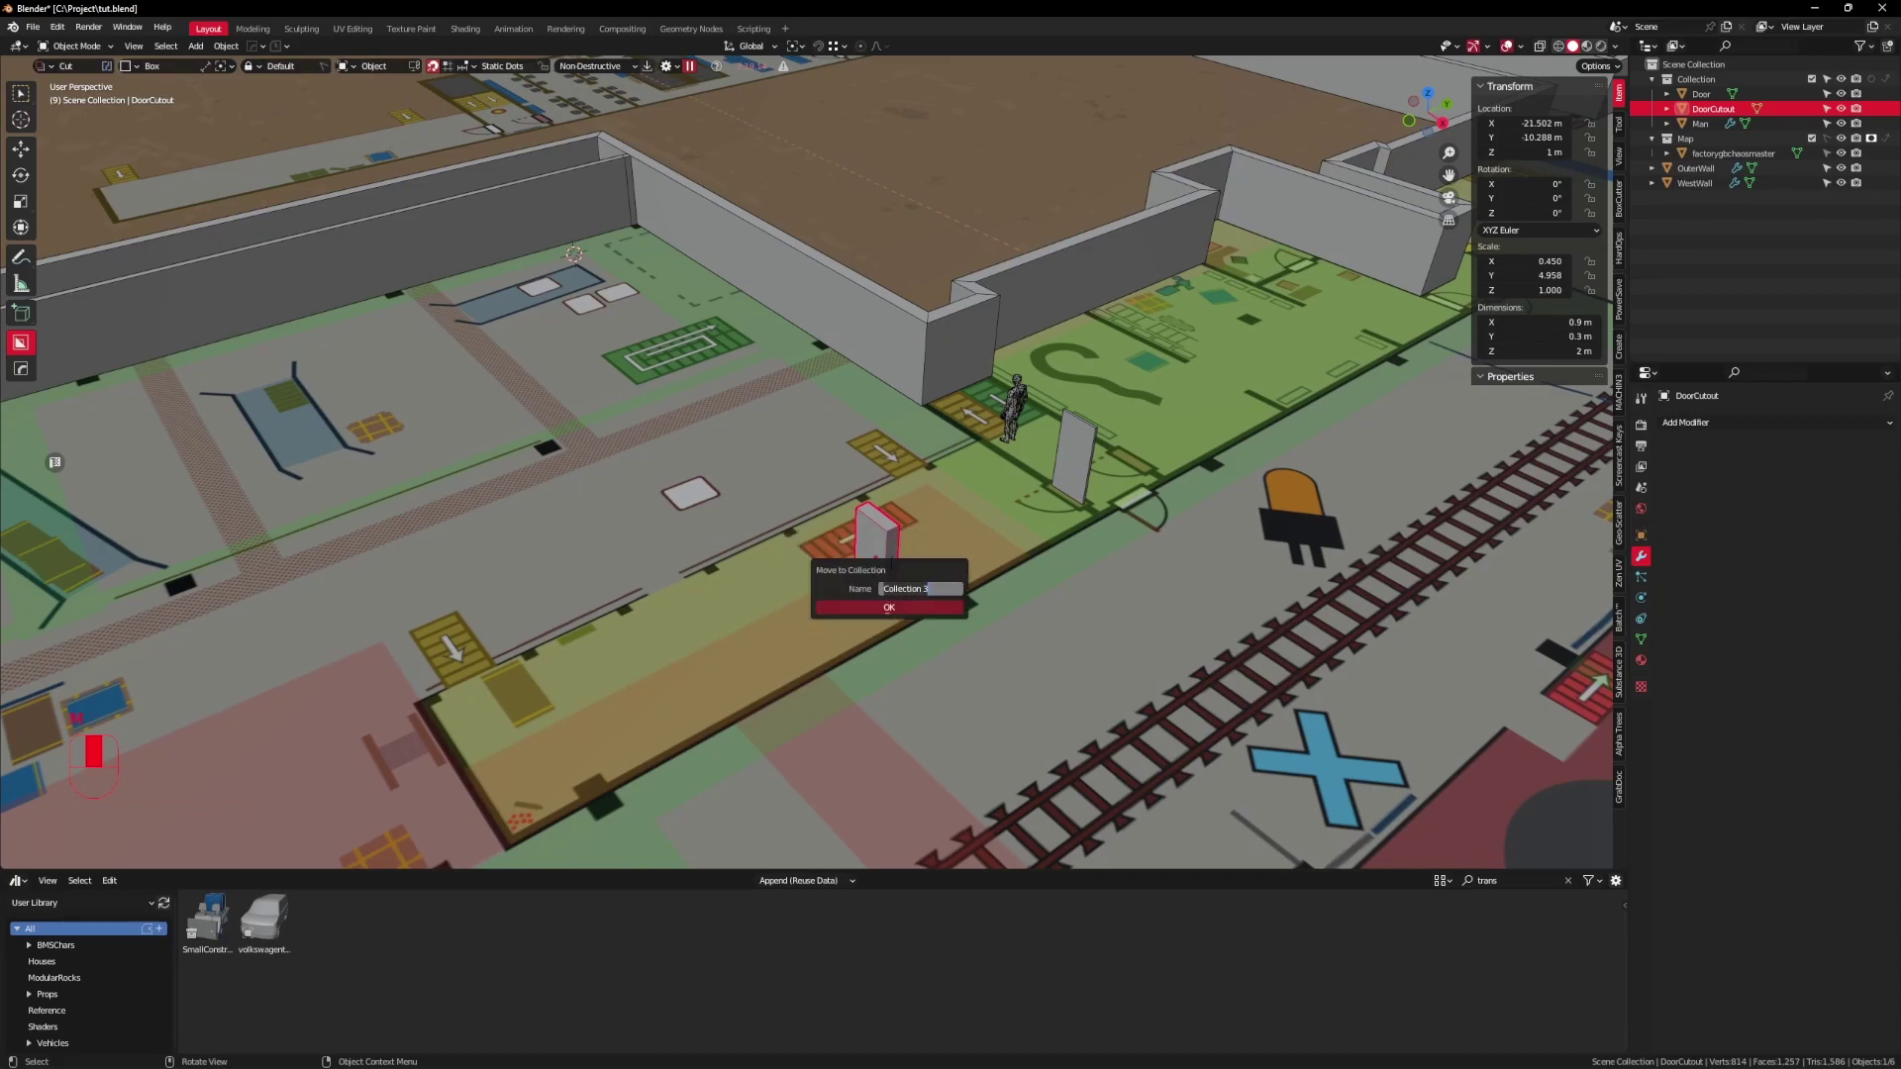
{"action": "type", "text": "Cutouts"}
{"action": "key", "text": "Return"}
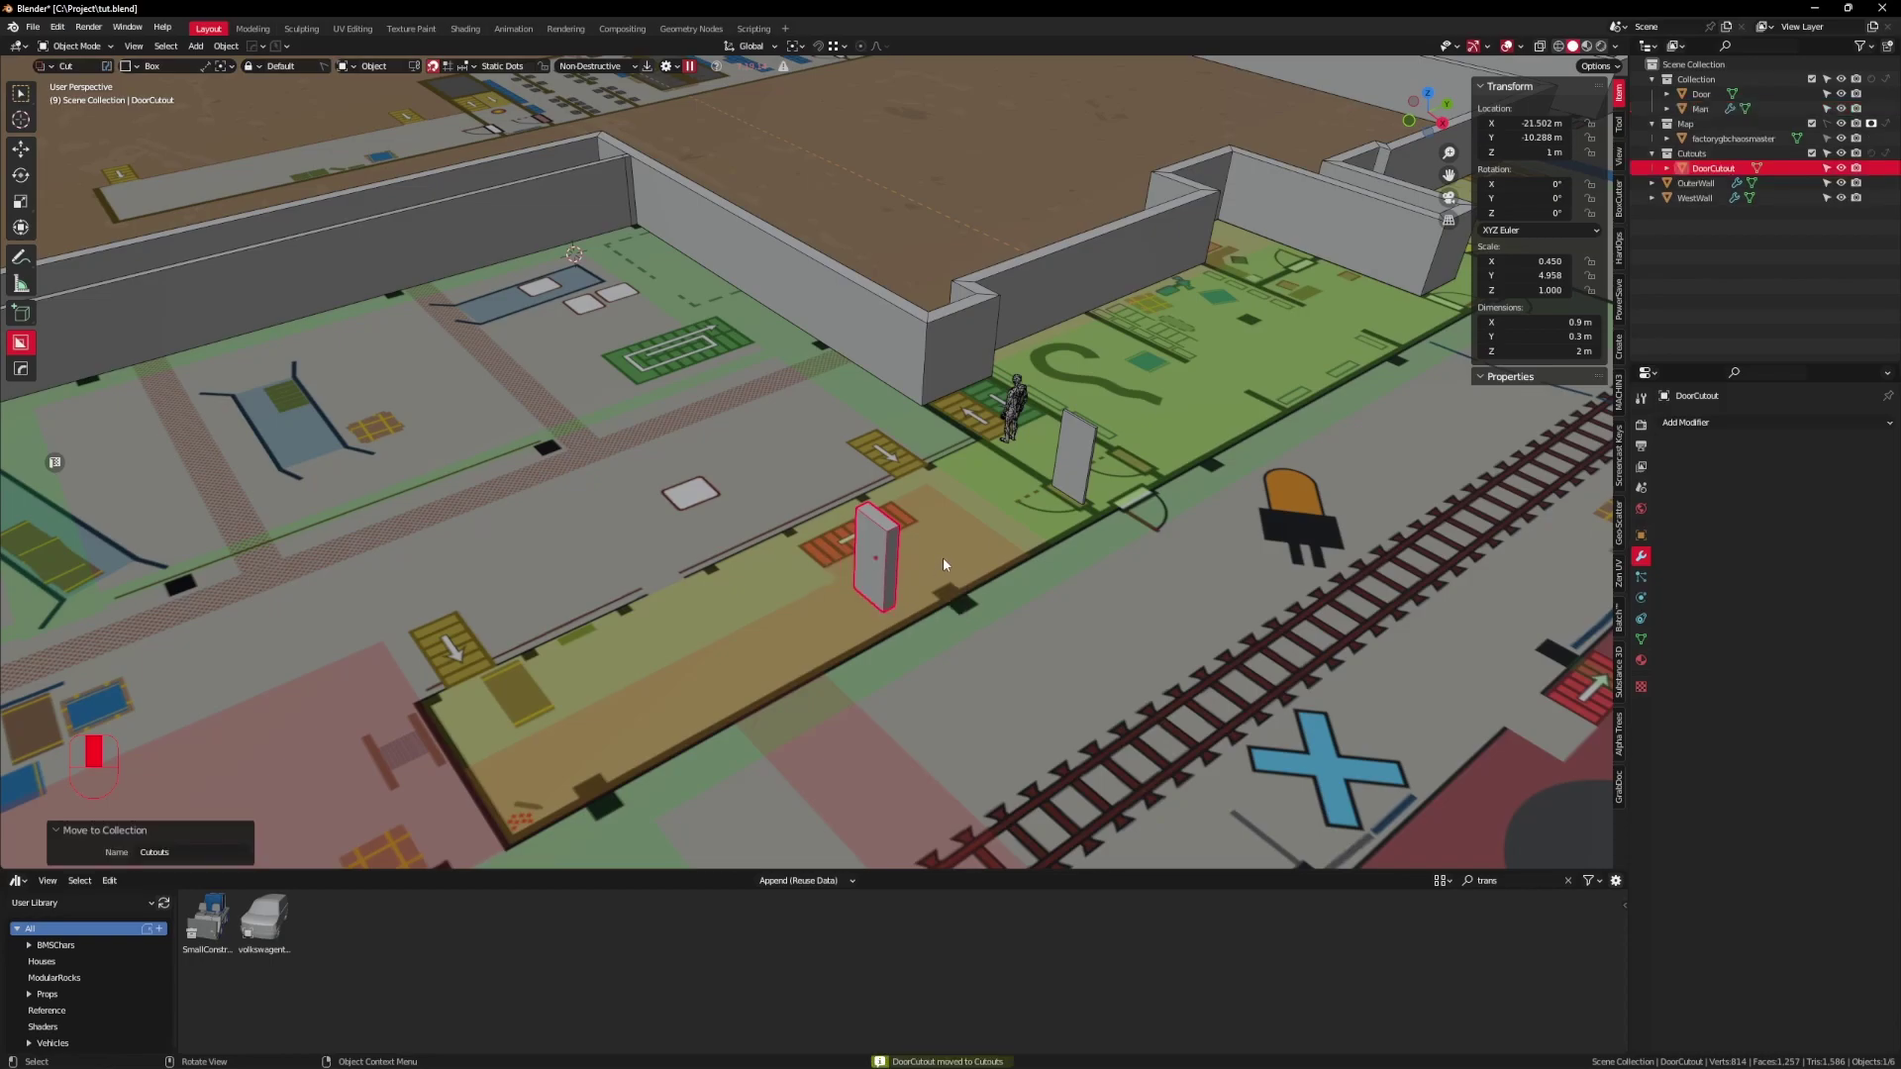
Step: Move DoorCutout to the southwest part of the factory map and rotate it 90° about Z
{"action": "middle_click_drag", "start_coordinate": [943, 559], "coordinate": [939, 506]}
{"action": "key", "text": "KP_7"}
{"action": "scroll", "coordinate": [939, 592], "scroll_direction": "down", "scroll_amount": 2}
{"action": "key", "text": "g"}
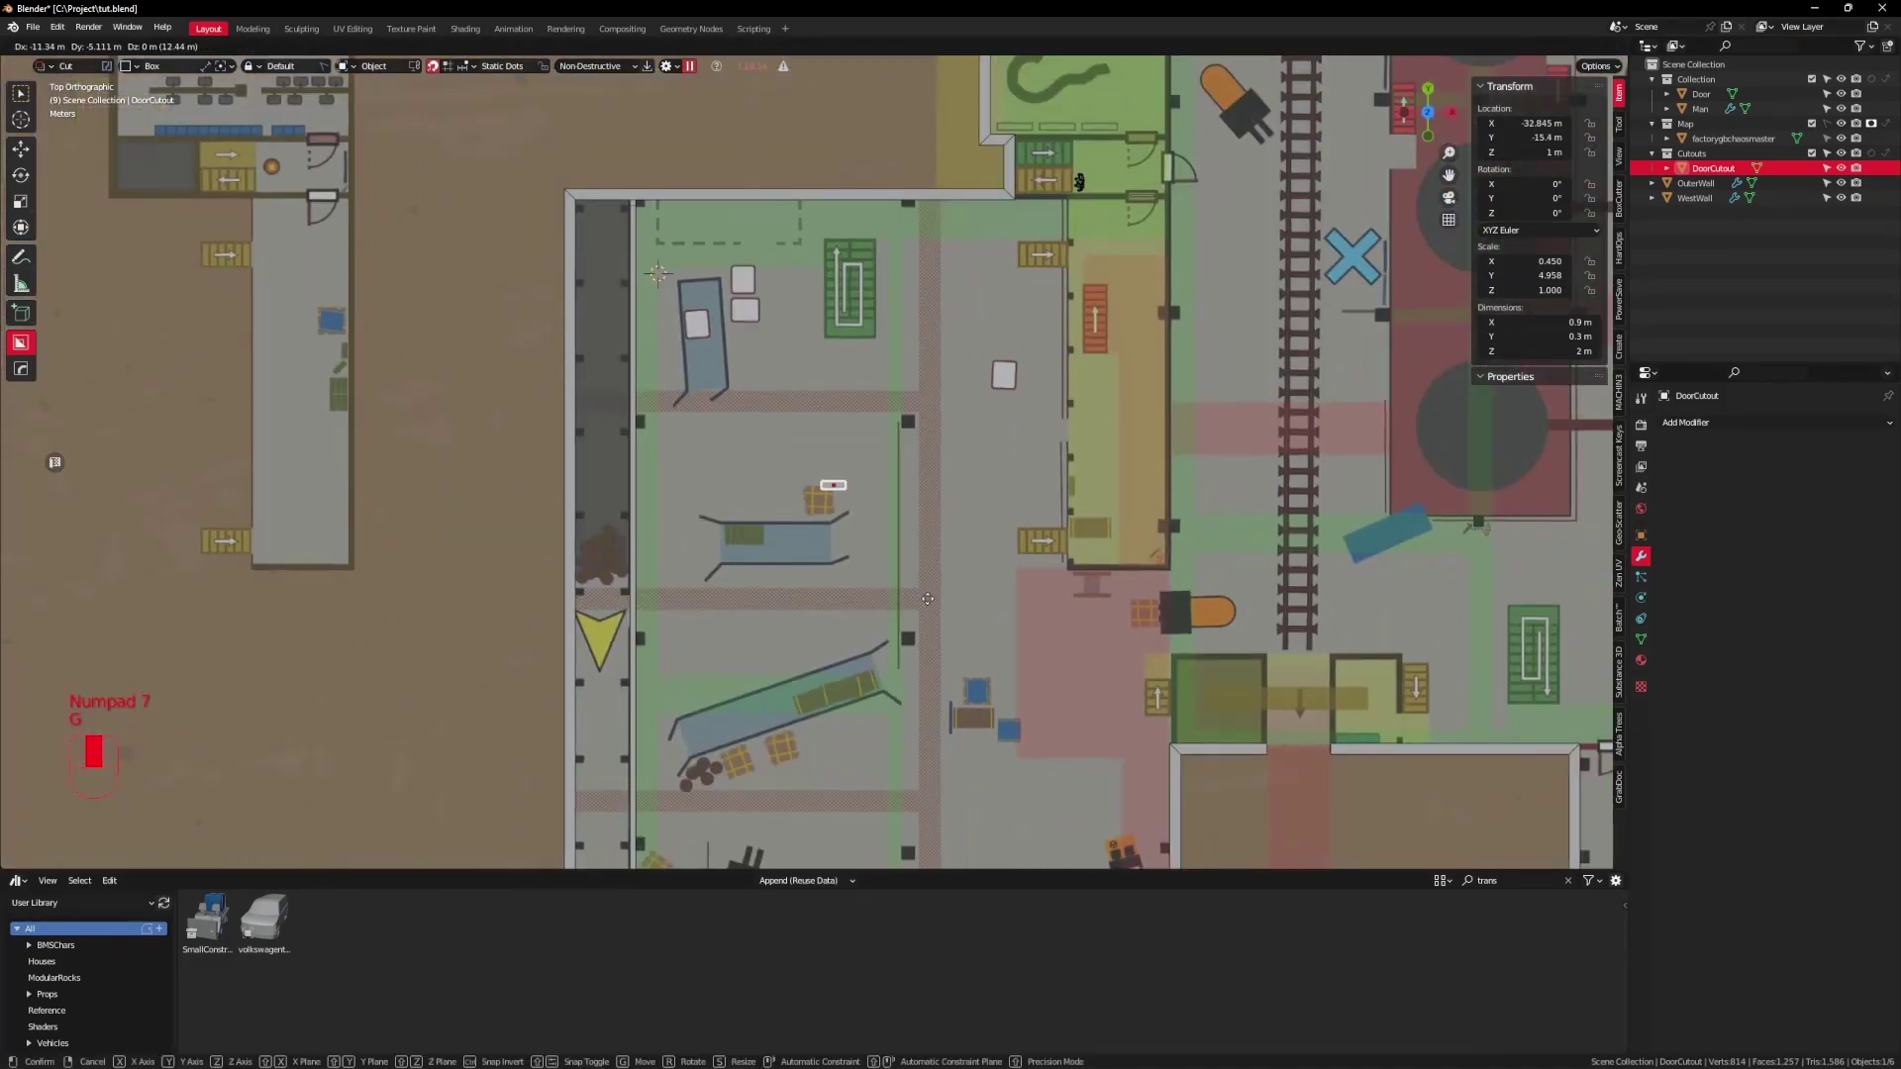
{"action": "left_click", "coordinate": [748, 774]}
{"action": "key", "text": "g"}
{"action": "middle_click_drag", "start_coordinate": [763, 767], "coordinate": [894, 372], "text": "shift"}
{"action": "left_click", "coordinate": [912, 721]}
{"action": "type", "text": "rz"}
{"action": "type", "text": "90"}
{"action": "key", "text": "Return"}
Step: Place DoorCutout on the upper of the two door symbols along the west interior wall
{"action": "scroll", "coordinate": [881, 411], "scroll_direction": "up", "scroll_amount": 4}
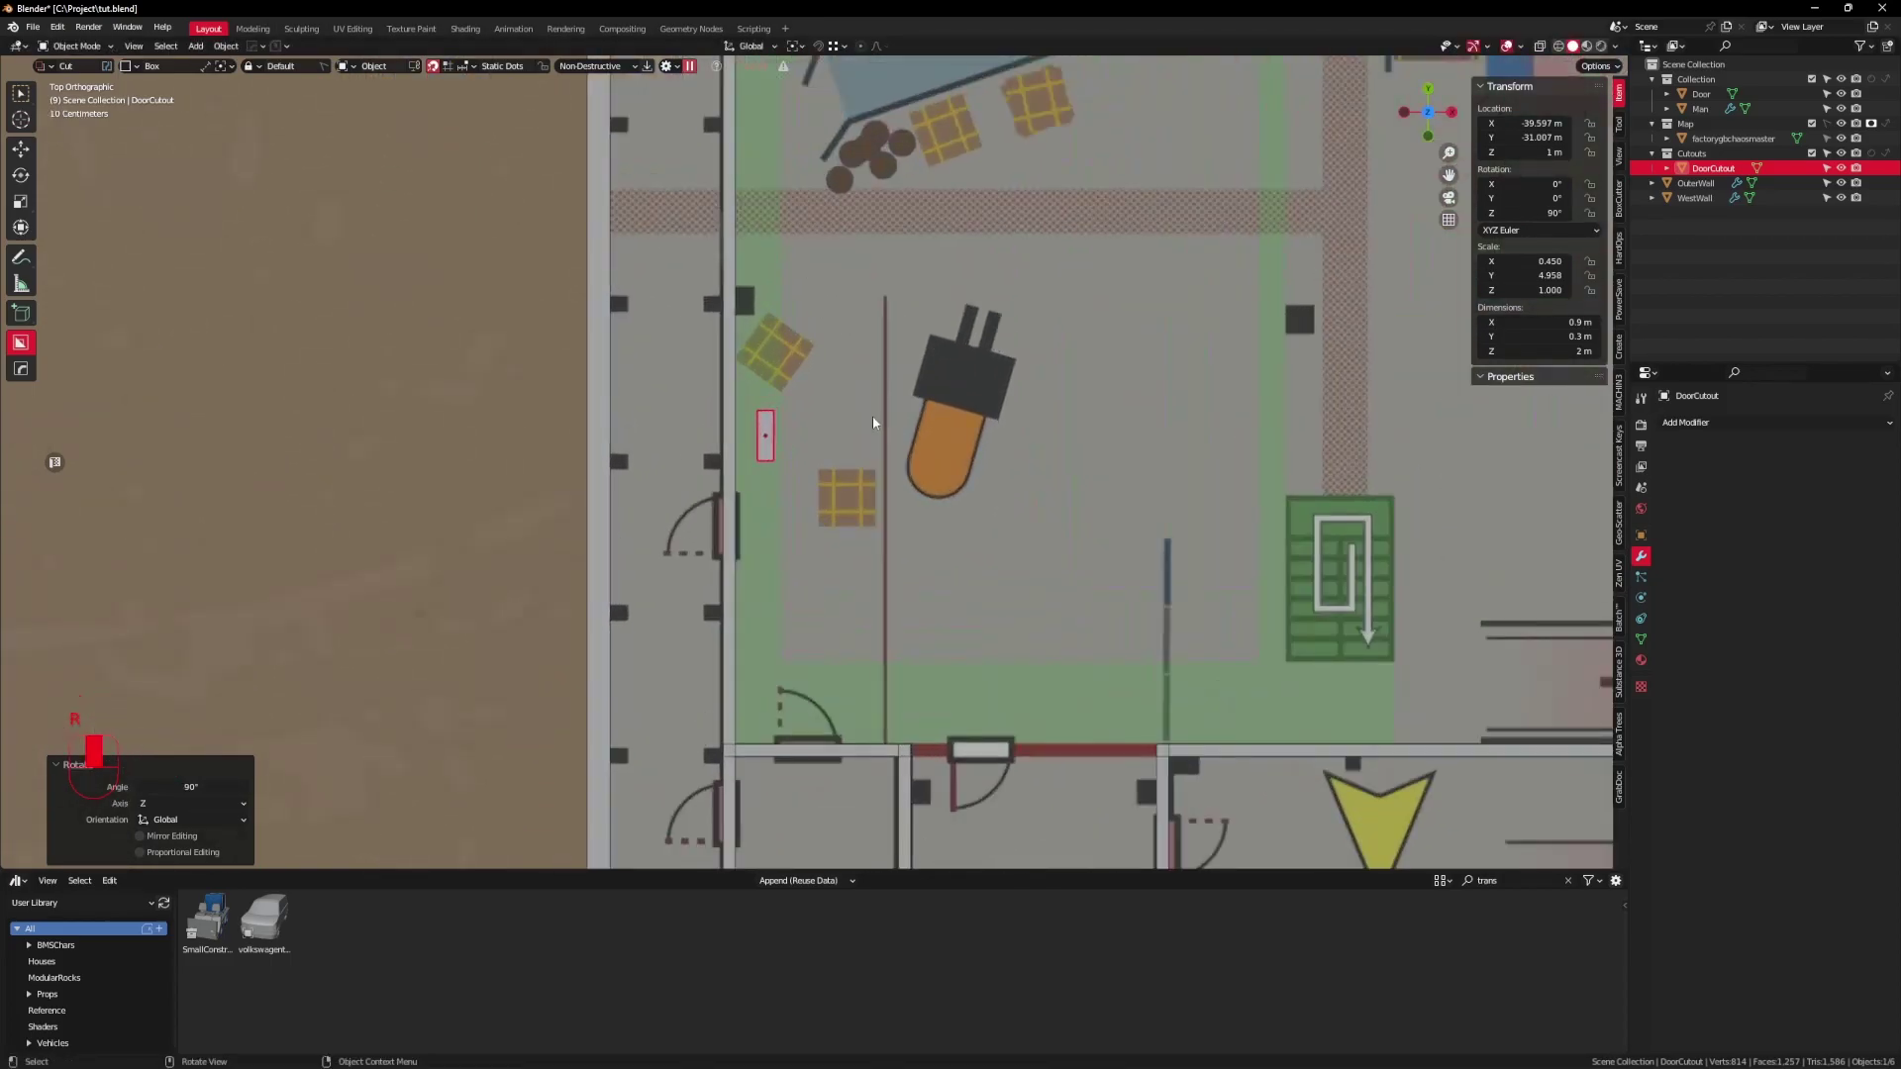
{"action": "key", "text": "g"}
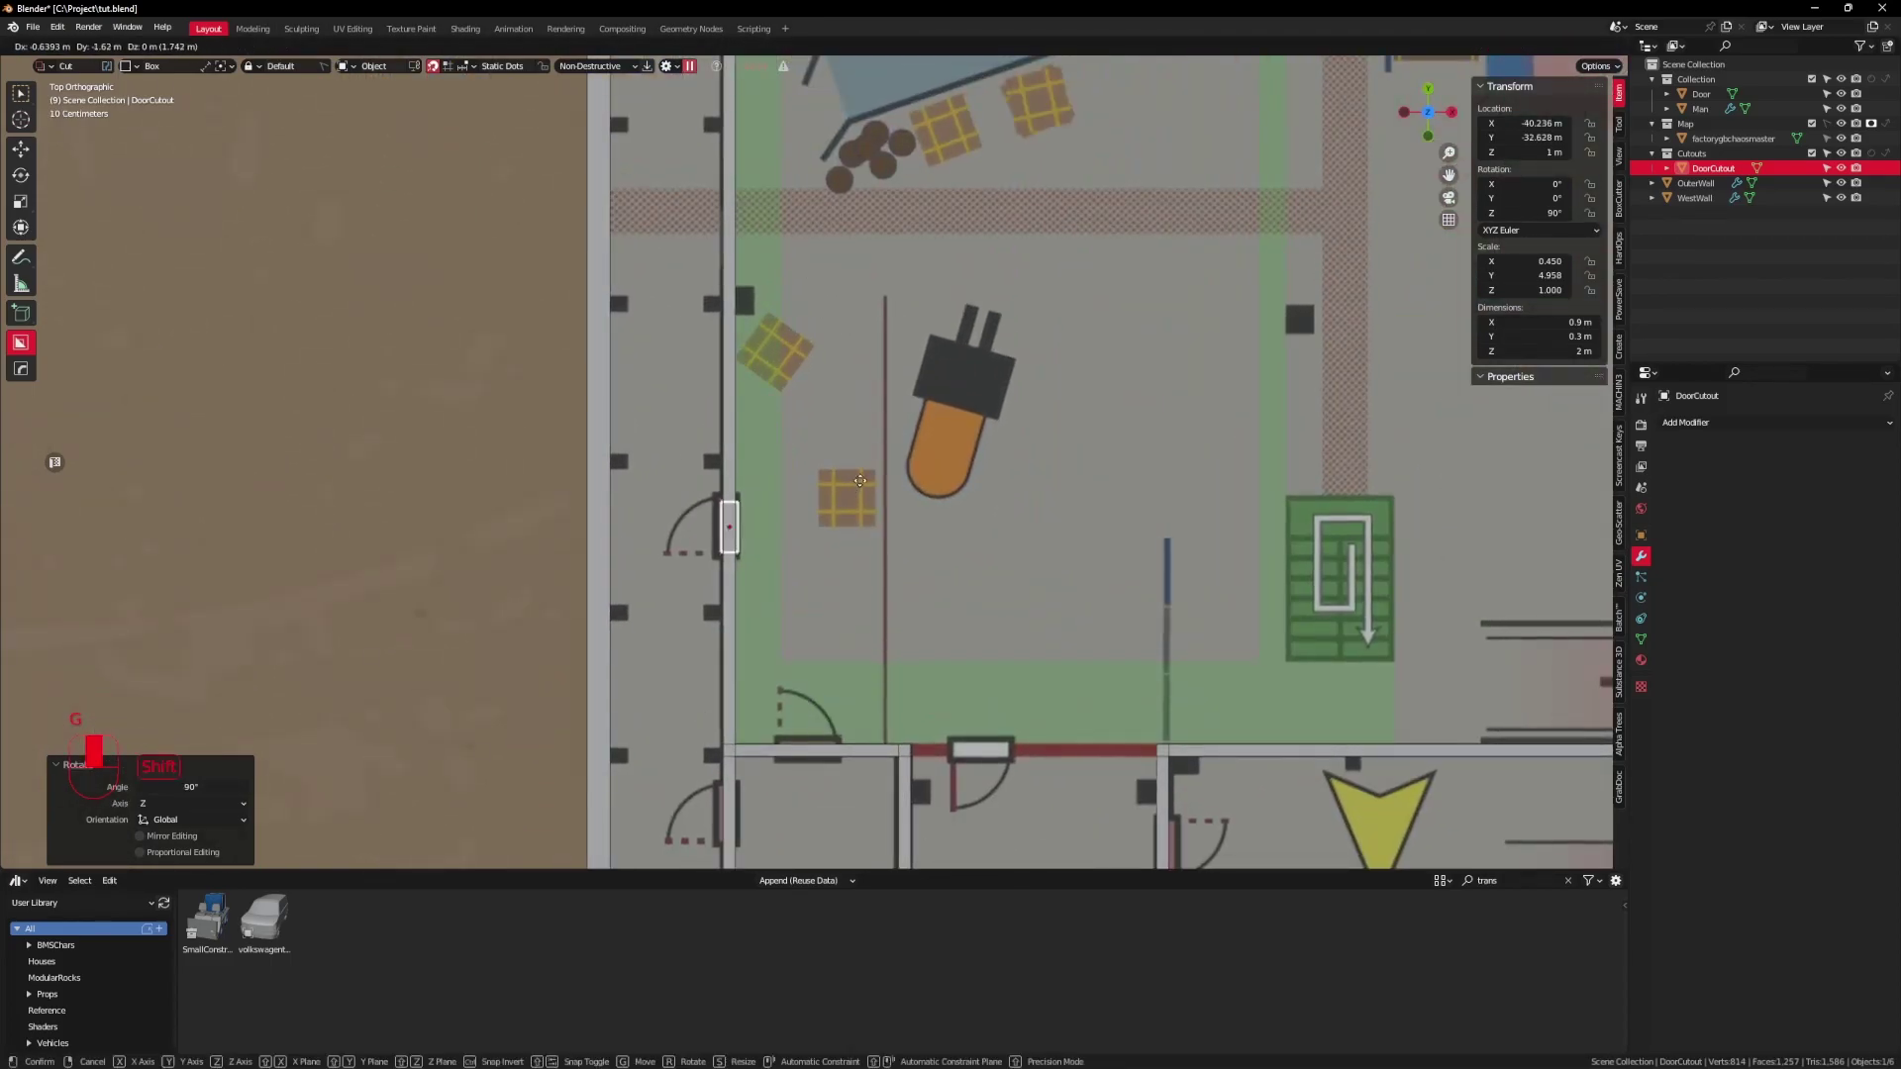
{"action": "left_click", "coordinate": [859, 477]}
Step: Raise DoorCutout about 0.04 m along Z and adjust it along X so it passes through the west wall
{"action": "middle_click_drag", "start_coordinate": [891, 495], "coordinate": [931, 515]}
{"action": "key", "text": "KP_Decimal"}
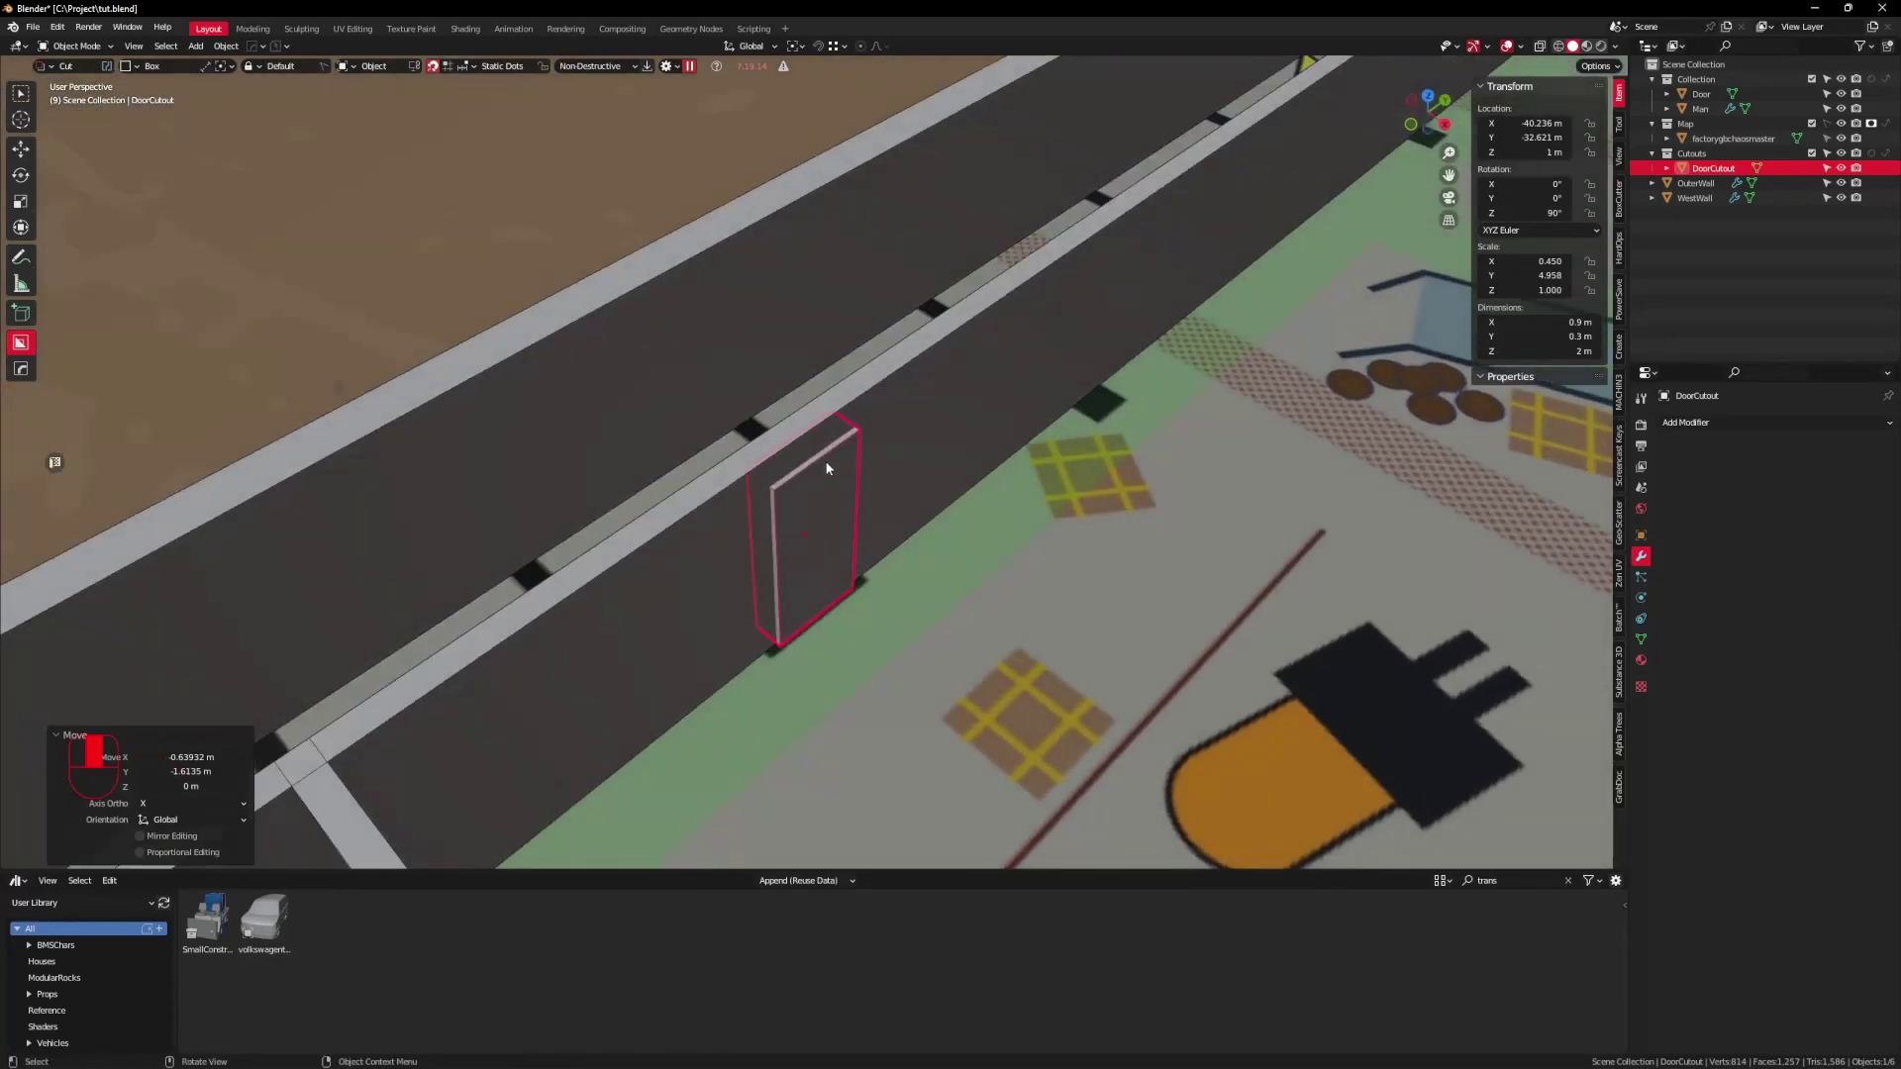
{"action": "scroll", "coordinate": [914, 528], "scroll_direction": "up", "scroll_amount": 3}
{"action": "middle_click_drag", "start_coordinate": [824, 456], "coordinate": [940, 587]}
{"action": "key", "text": "g"}
{"action": "key", "text": "z"}
{"action": "left_click", "coordinate": [900, 407]}
{"action": "key", "text": "g"}
{"action": "key", "text": "x"}
{"action": "left_click", "coordinate": [706, 537]}
{"action": "key", "text": "g"}
{"action": "key", "text": "x"}
{"action": "left_click", "coordinate": [884, 497]}
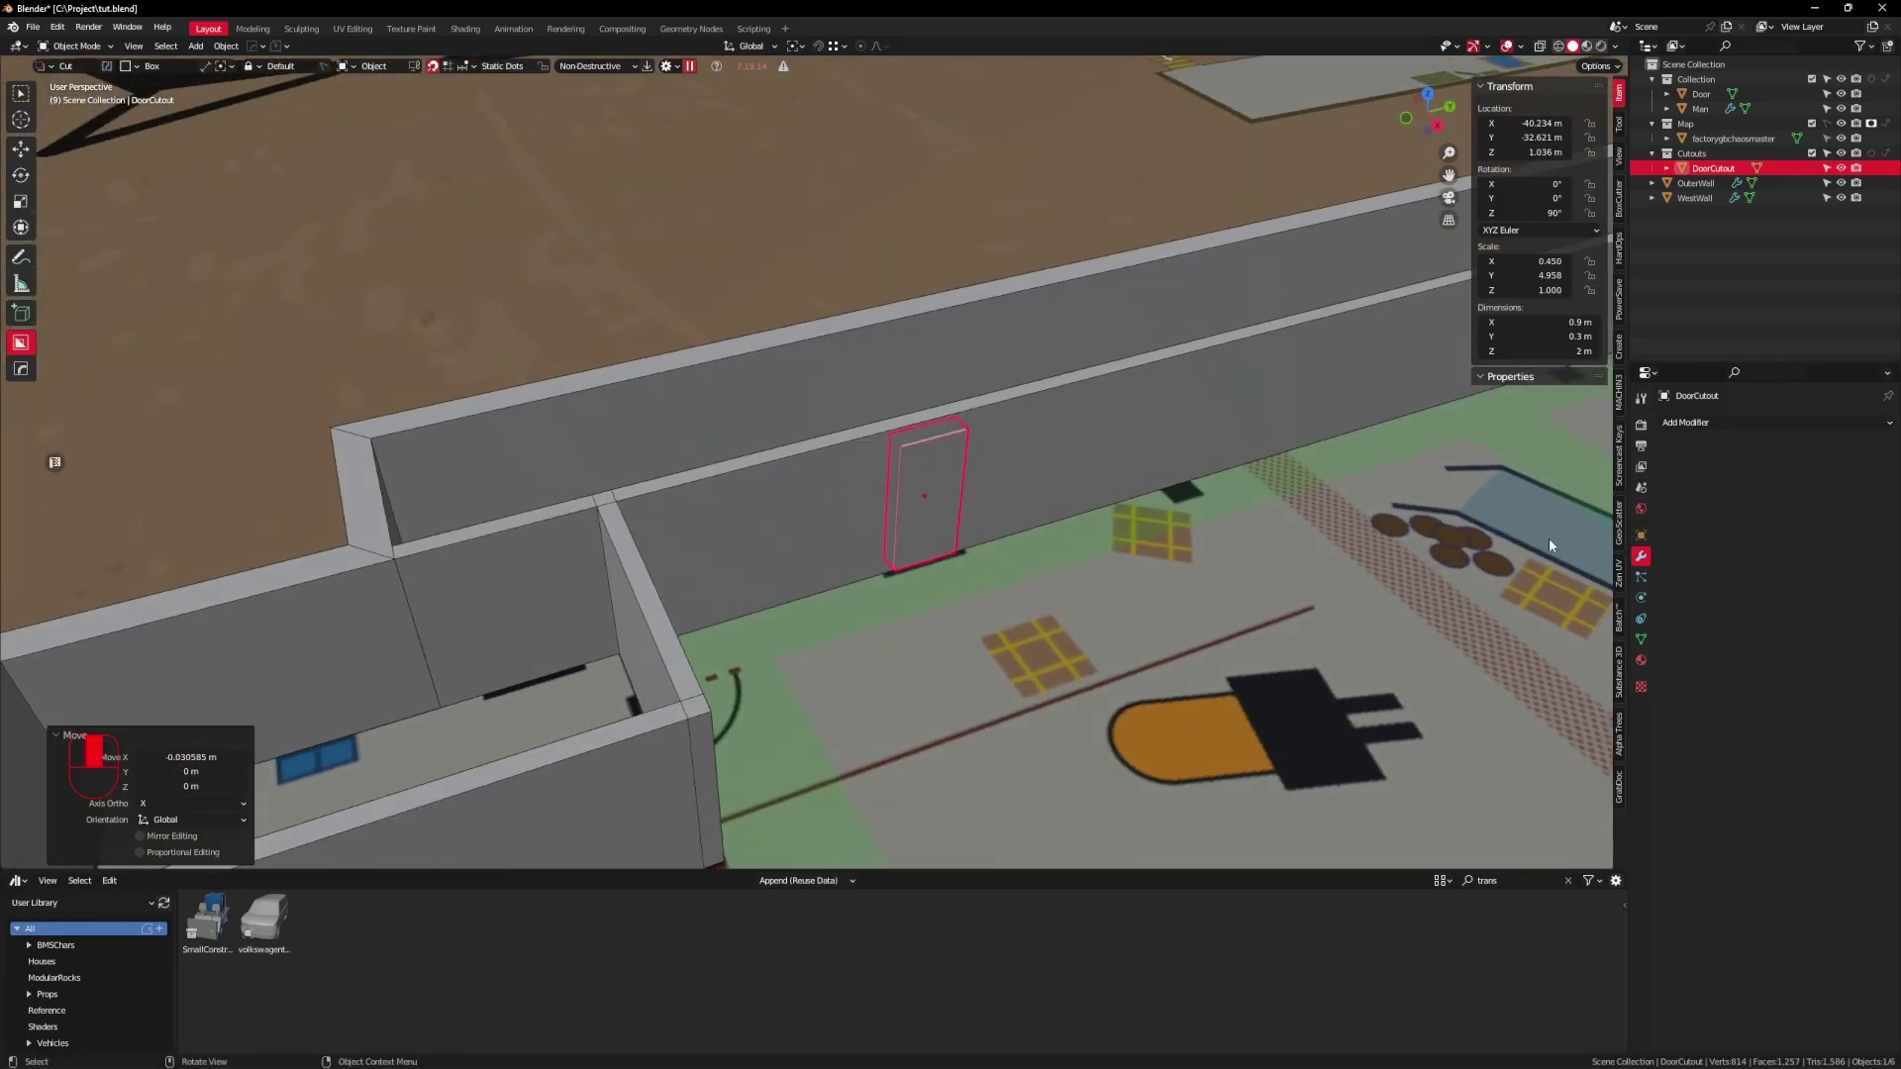
Step: Add a Boolean Difference modifier to WestWall that uses the Cutouts collection as its operand
{"action": "left_click", "coordinate": [1035, 421]}
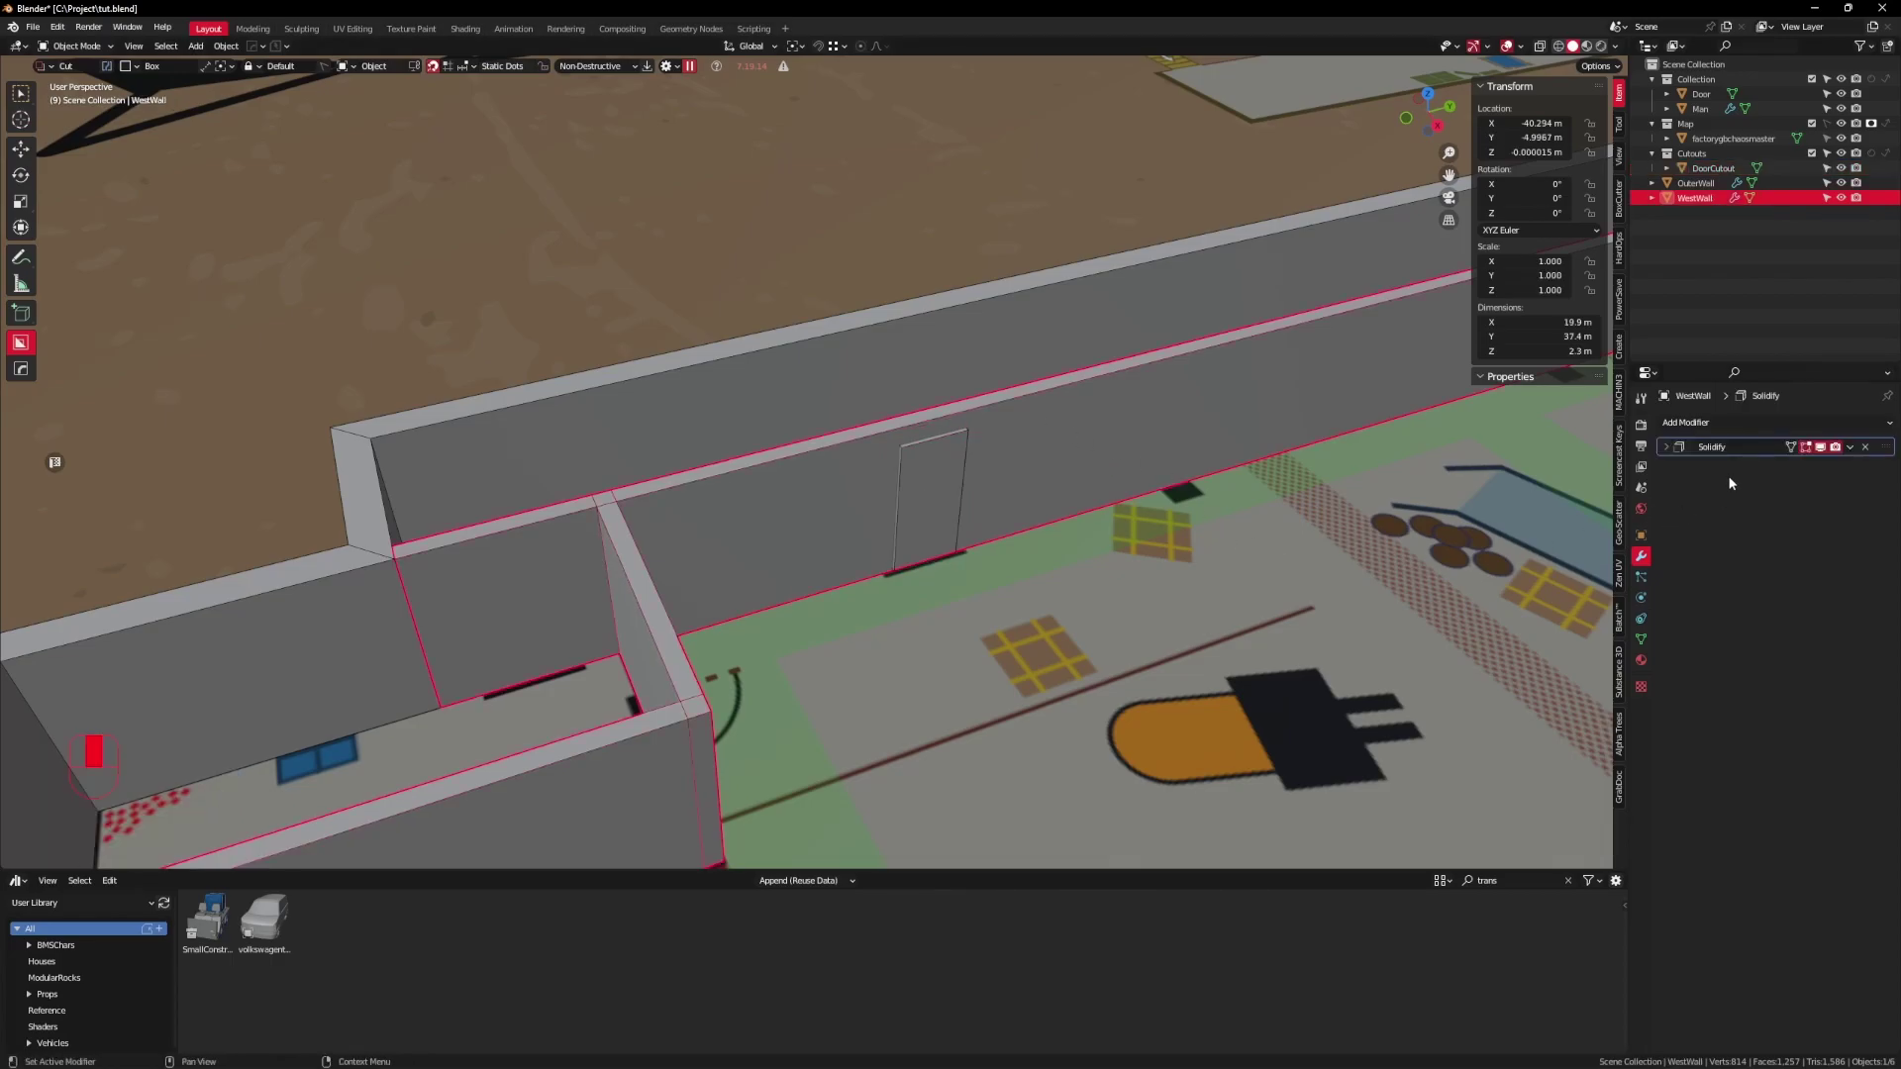
{"action": "left_click", "coordinate": [1733, 423]}
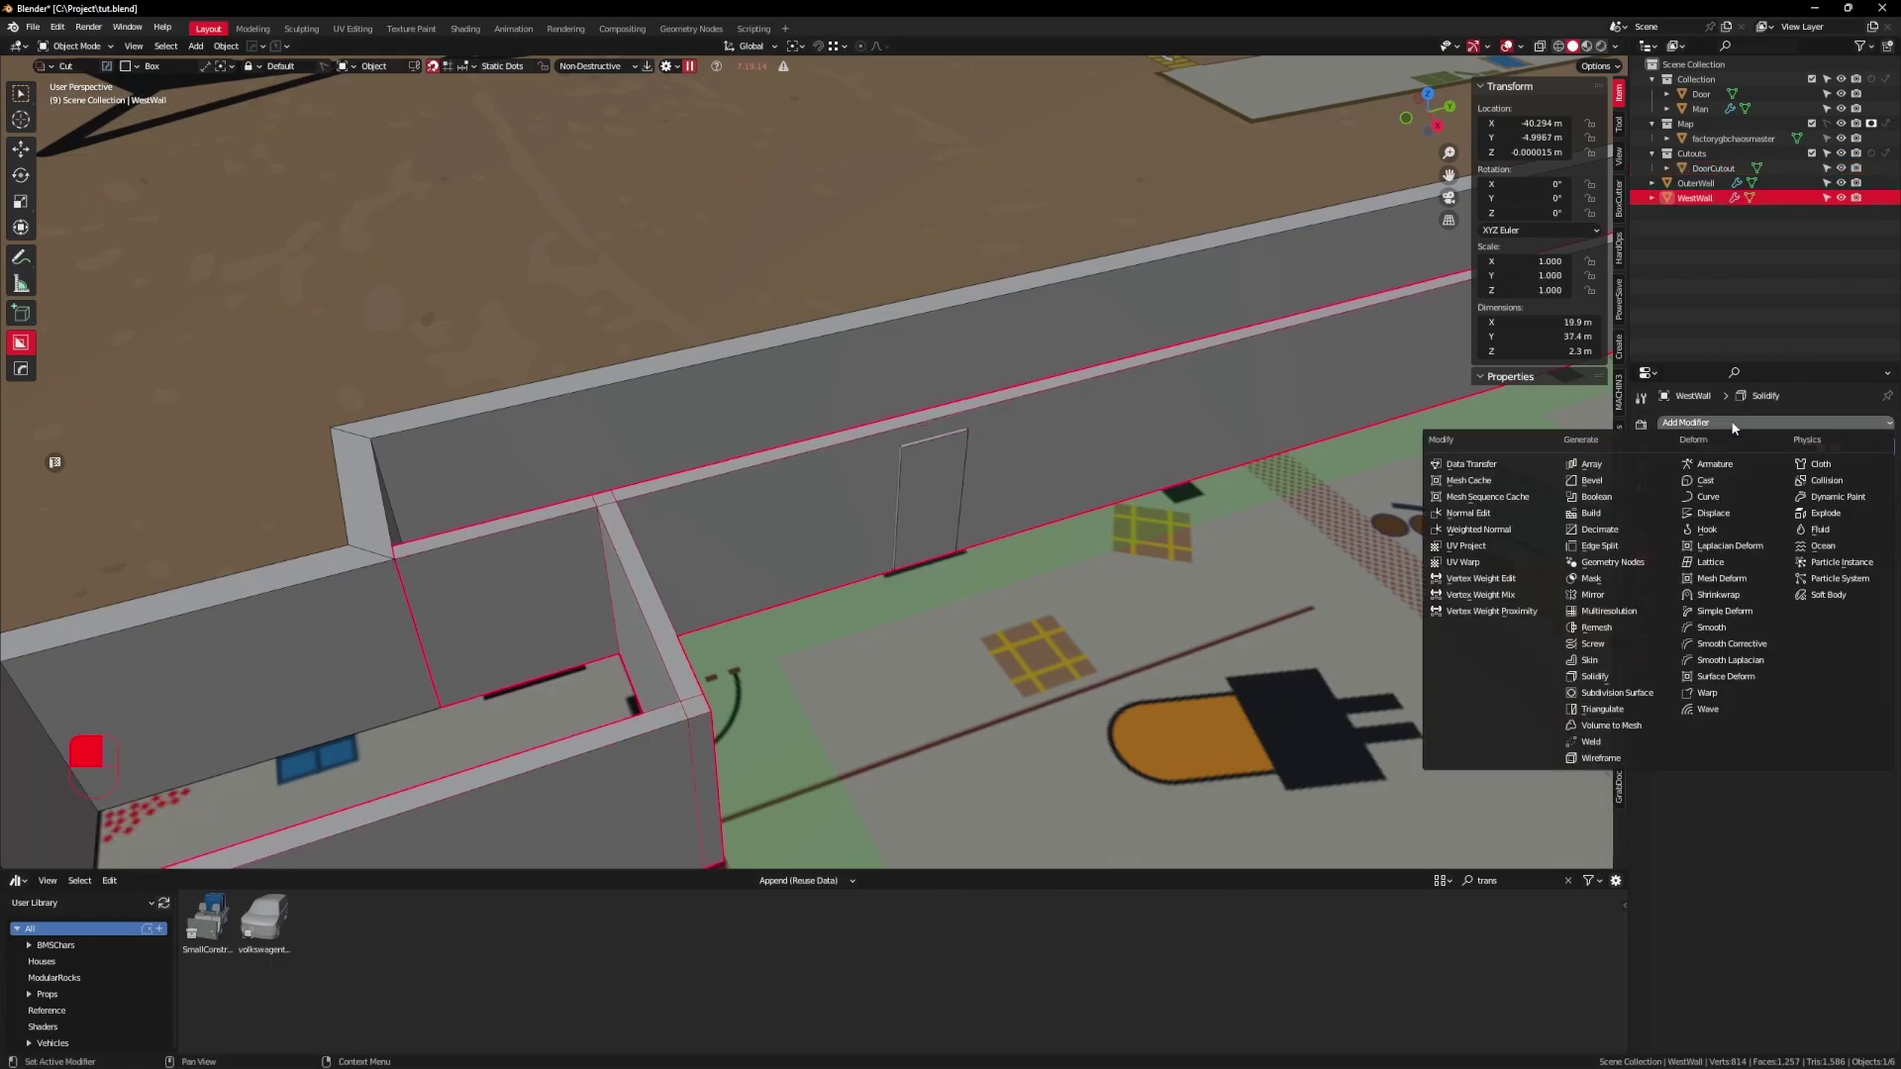
{"action": "left_click", "coordinate": [1621, 491]}
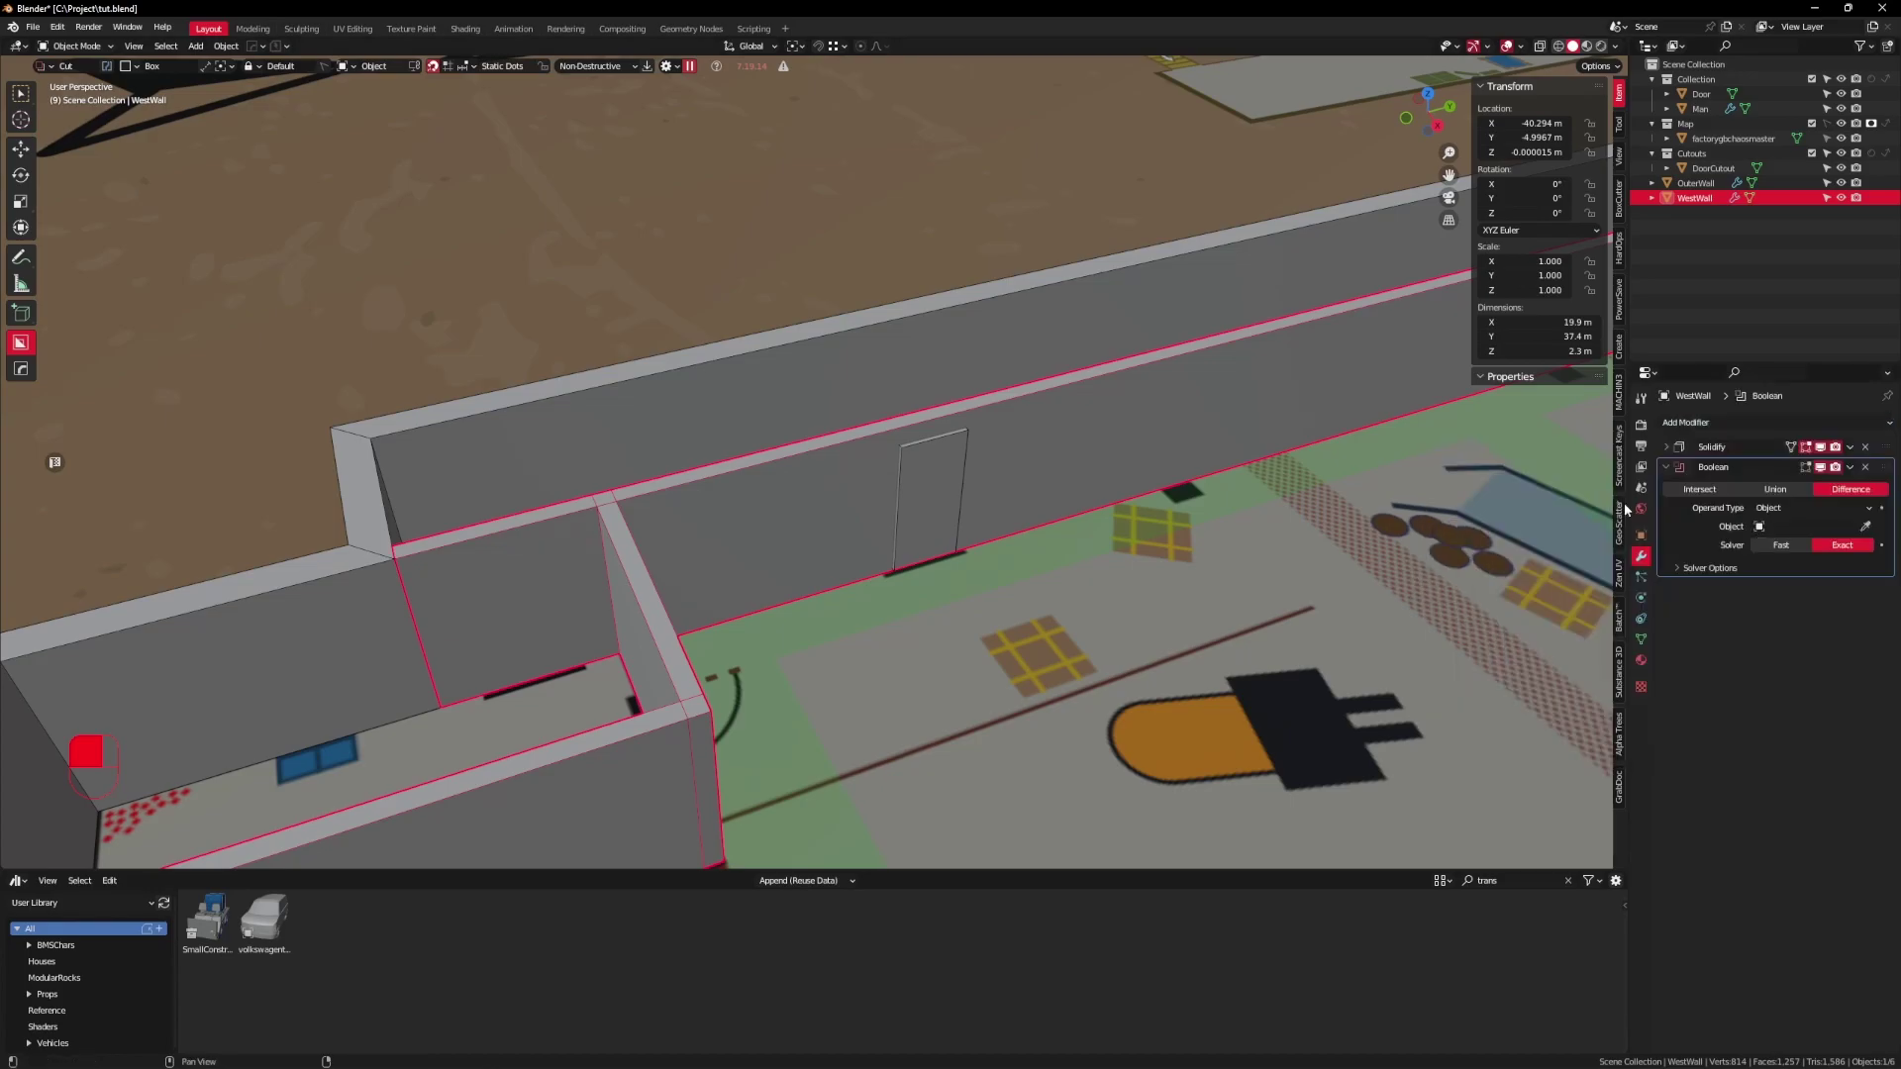
{"action": "left_click", "coordinate": [1795, 508]}
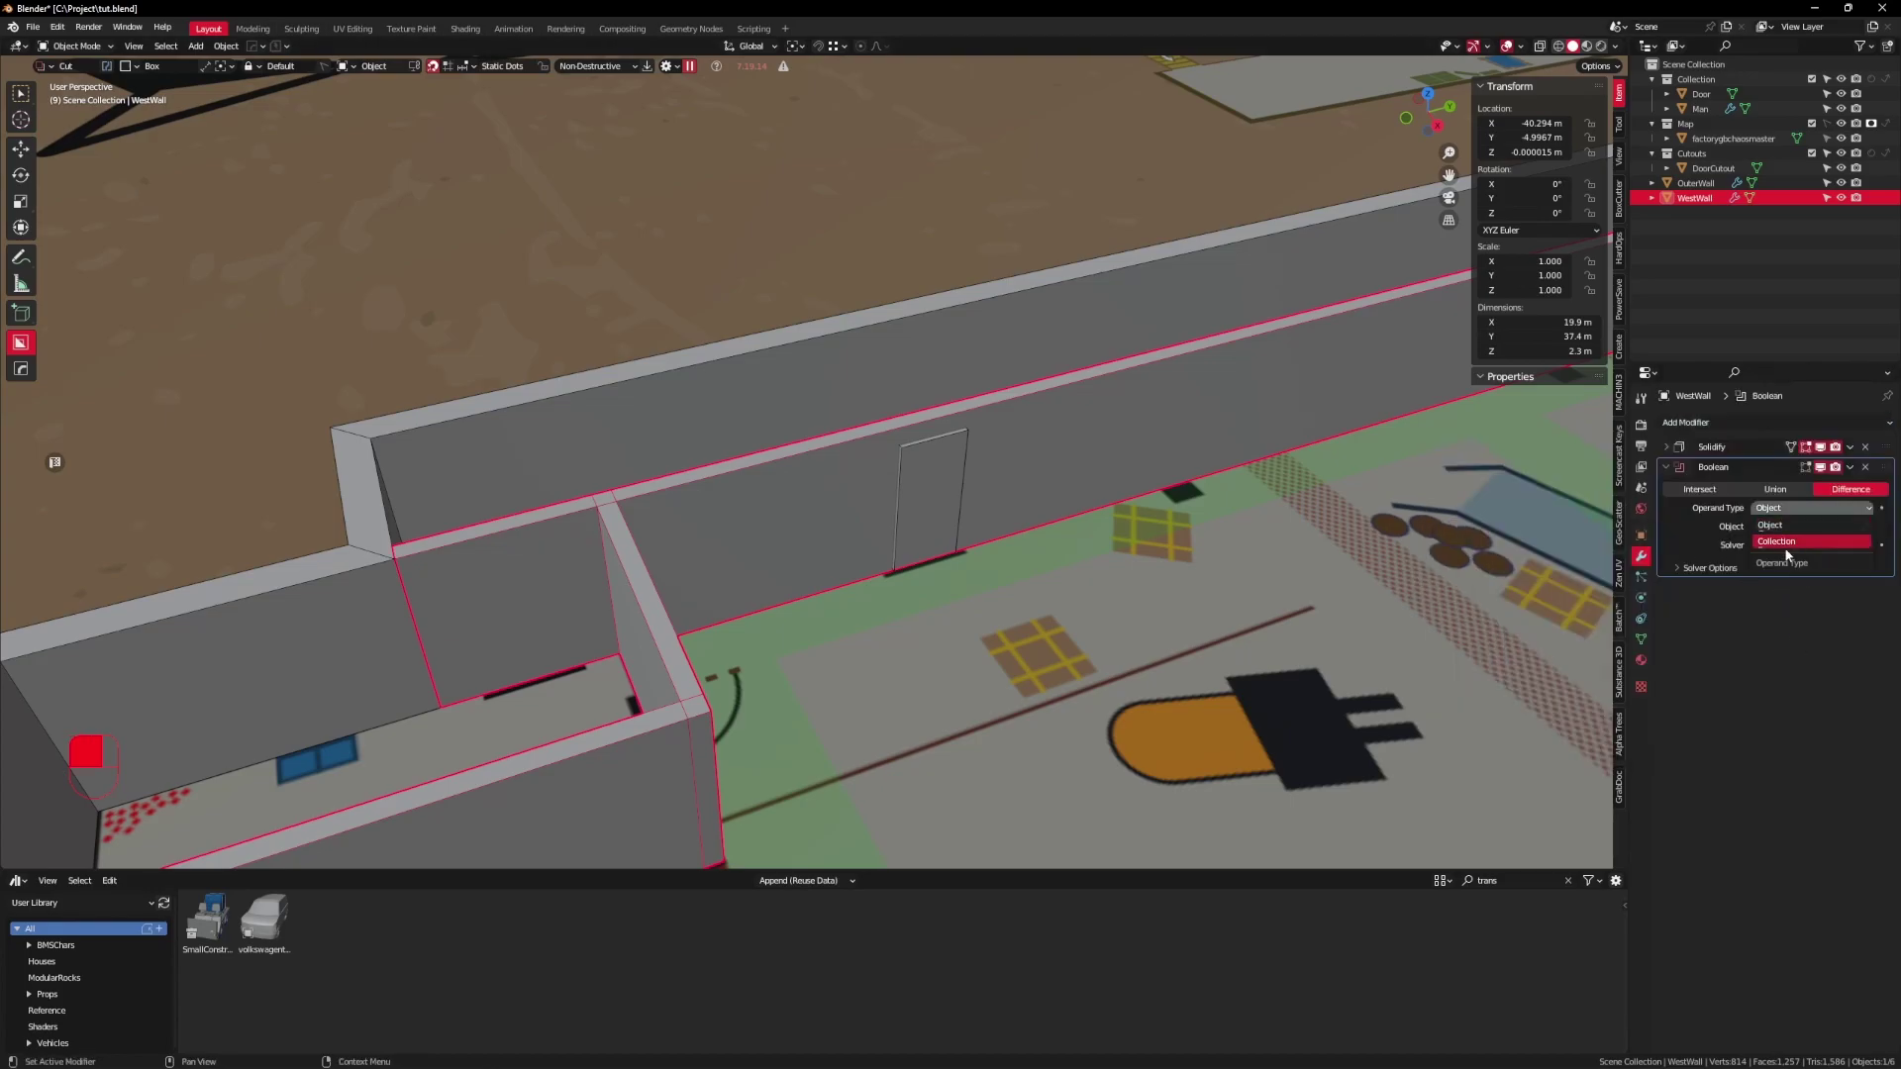
{"action": "left_click", "coordinate": [1788, 542]}
{"action": "left_click", "coordinate": [1788, 527]}
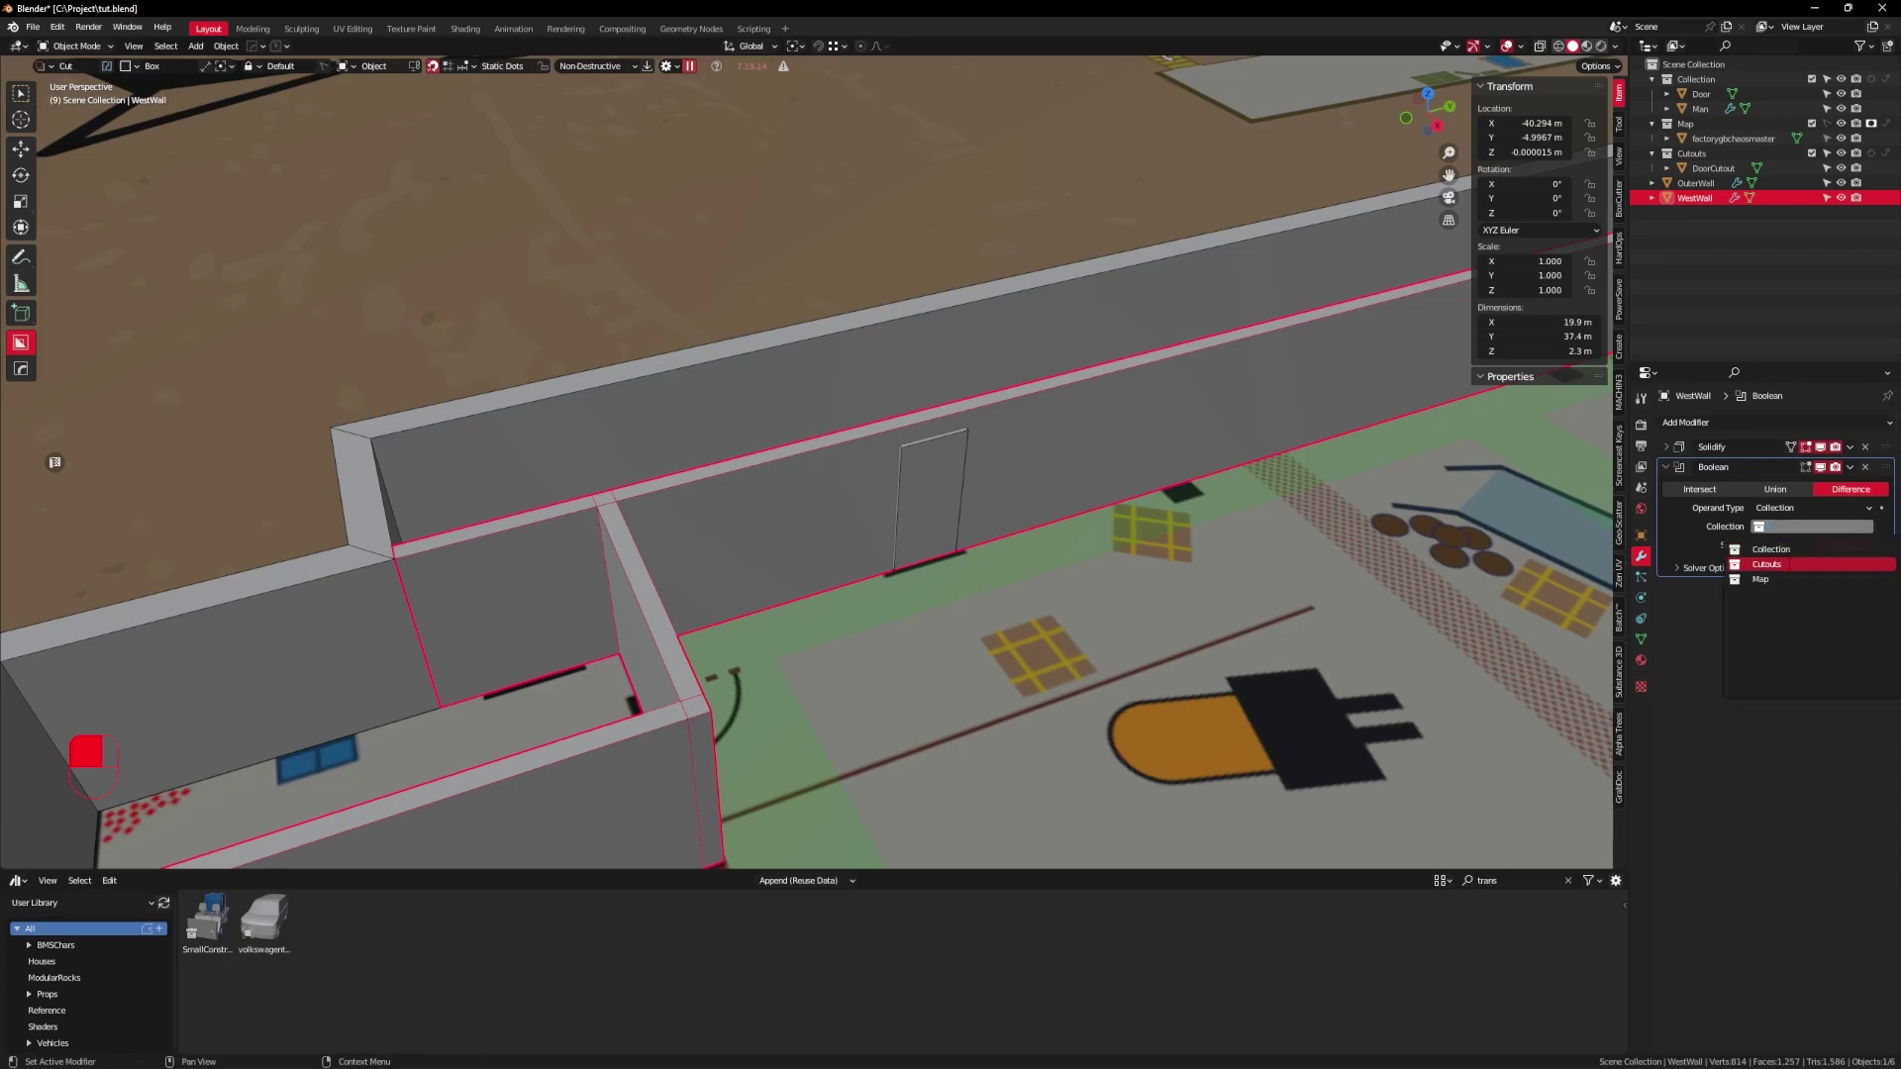
{"action": "left_click", "coordinate": [1788, 566]}
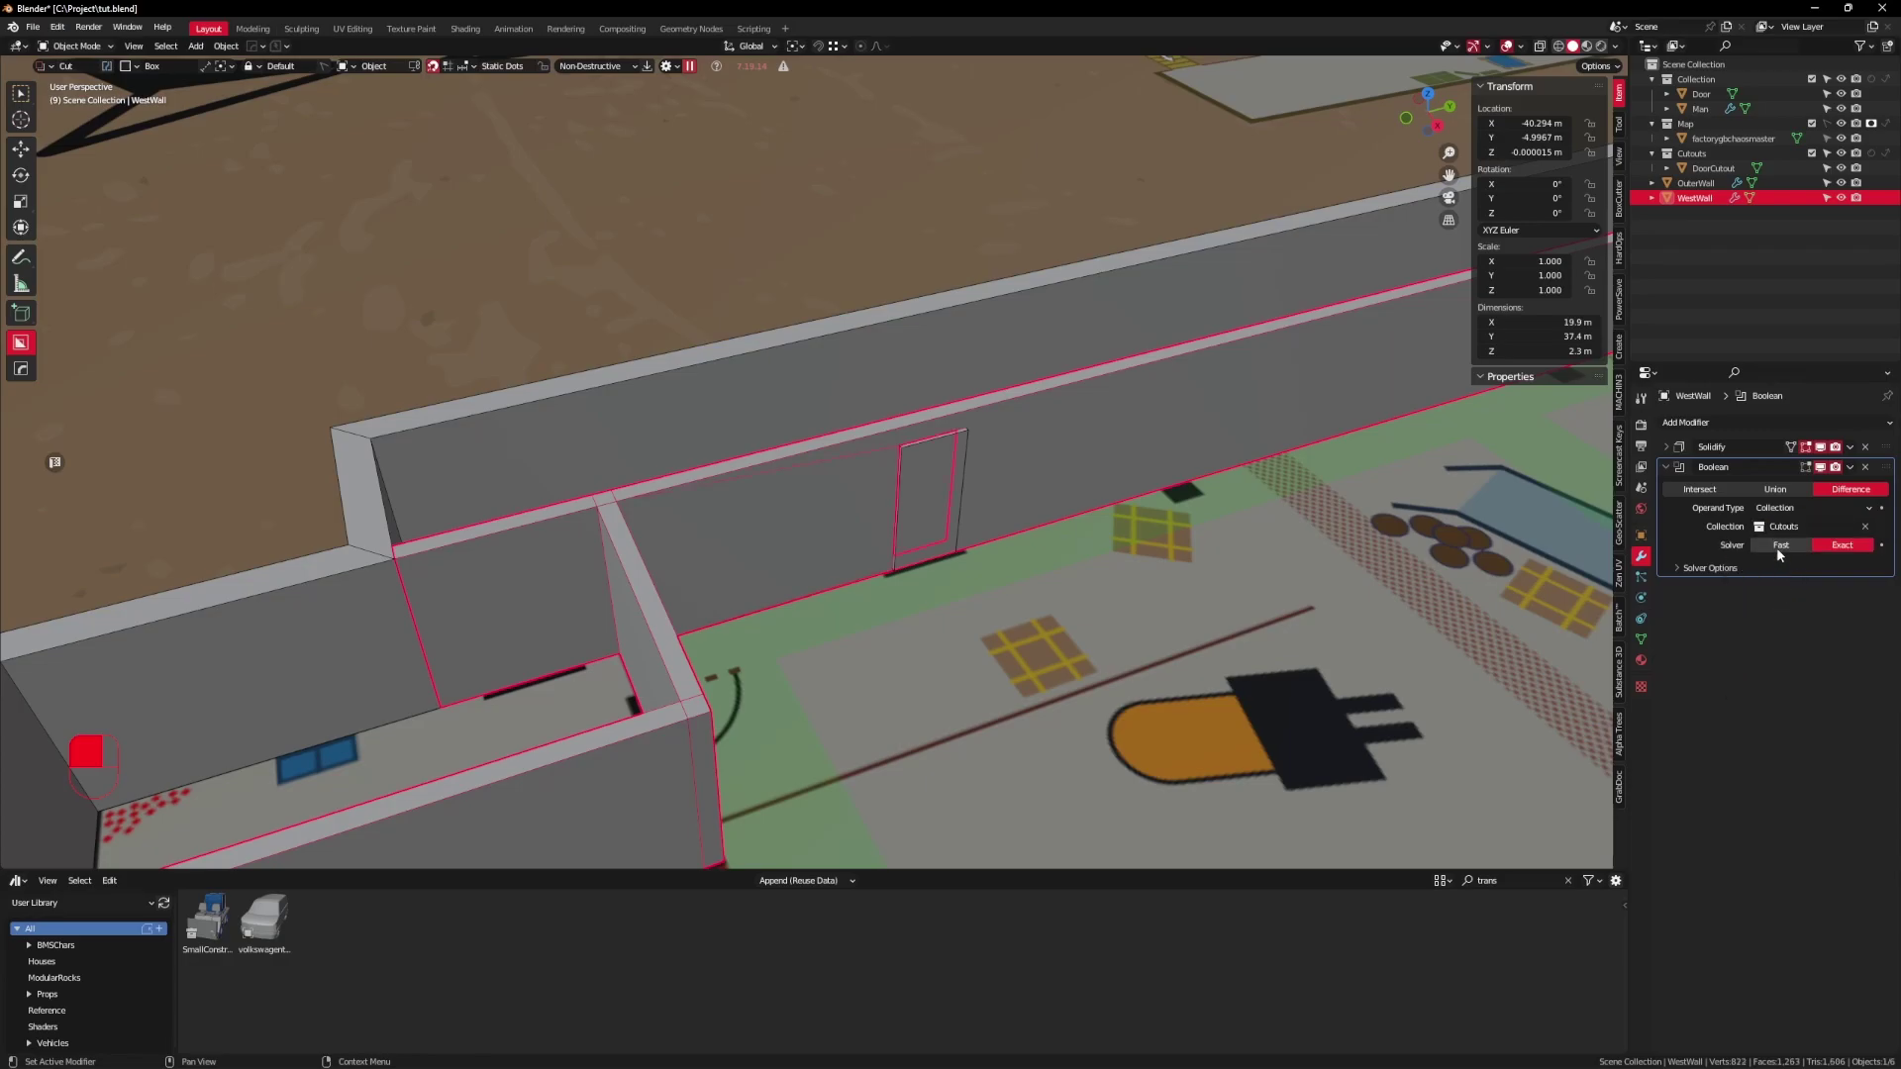
Step: Set the WestWall Boolean solver to Fast and collapse the modifier's settings
{"action": "left_click", "coordinate": [1778, 547]}
{"action": "key", "text": "ctrl+s"}
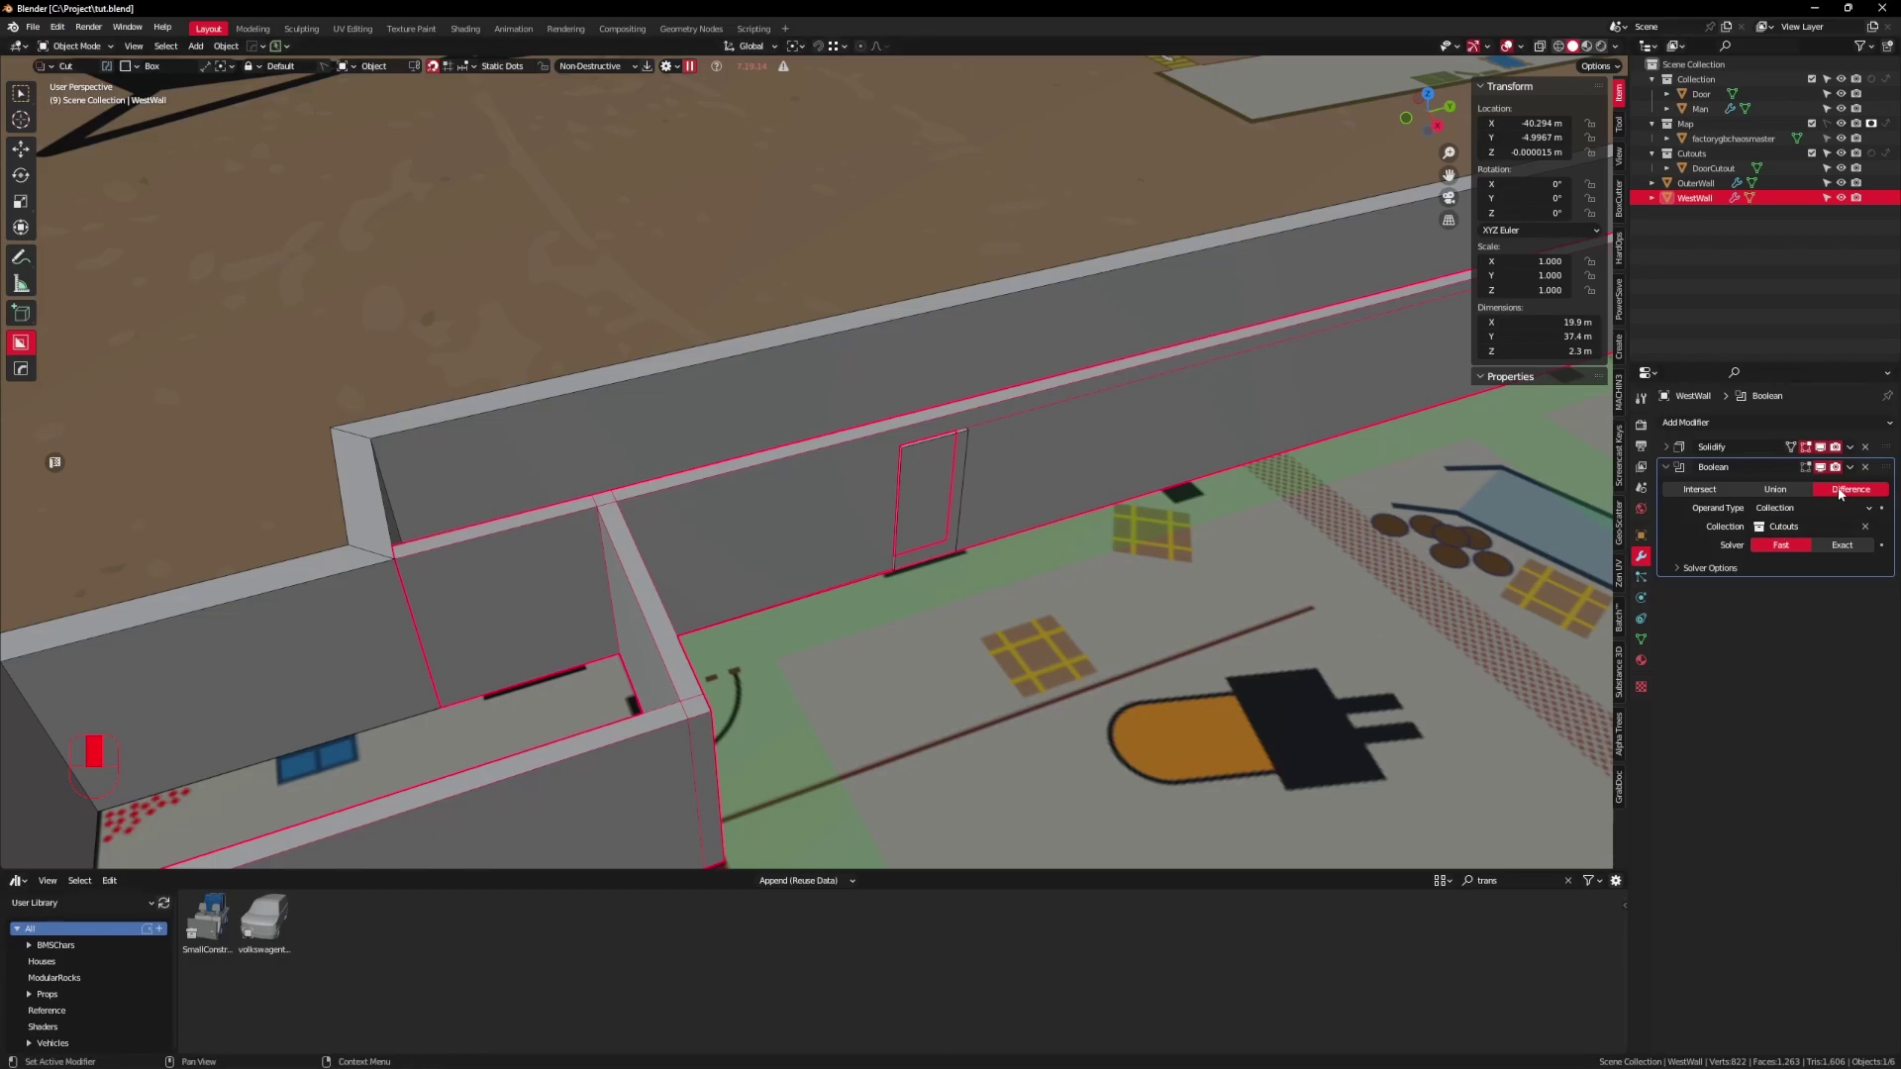
{"action": "left_click", "coordinate": [1666, 466]}
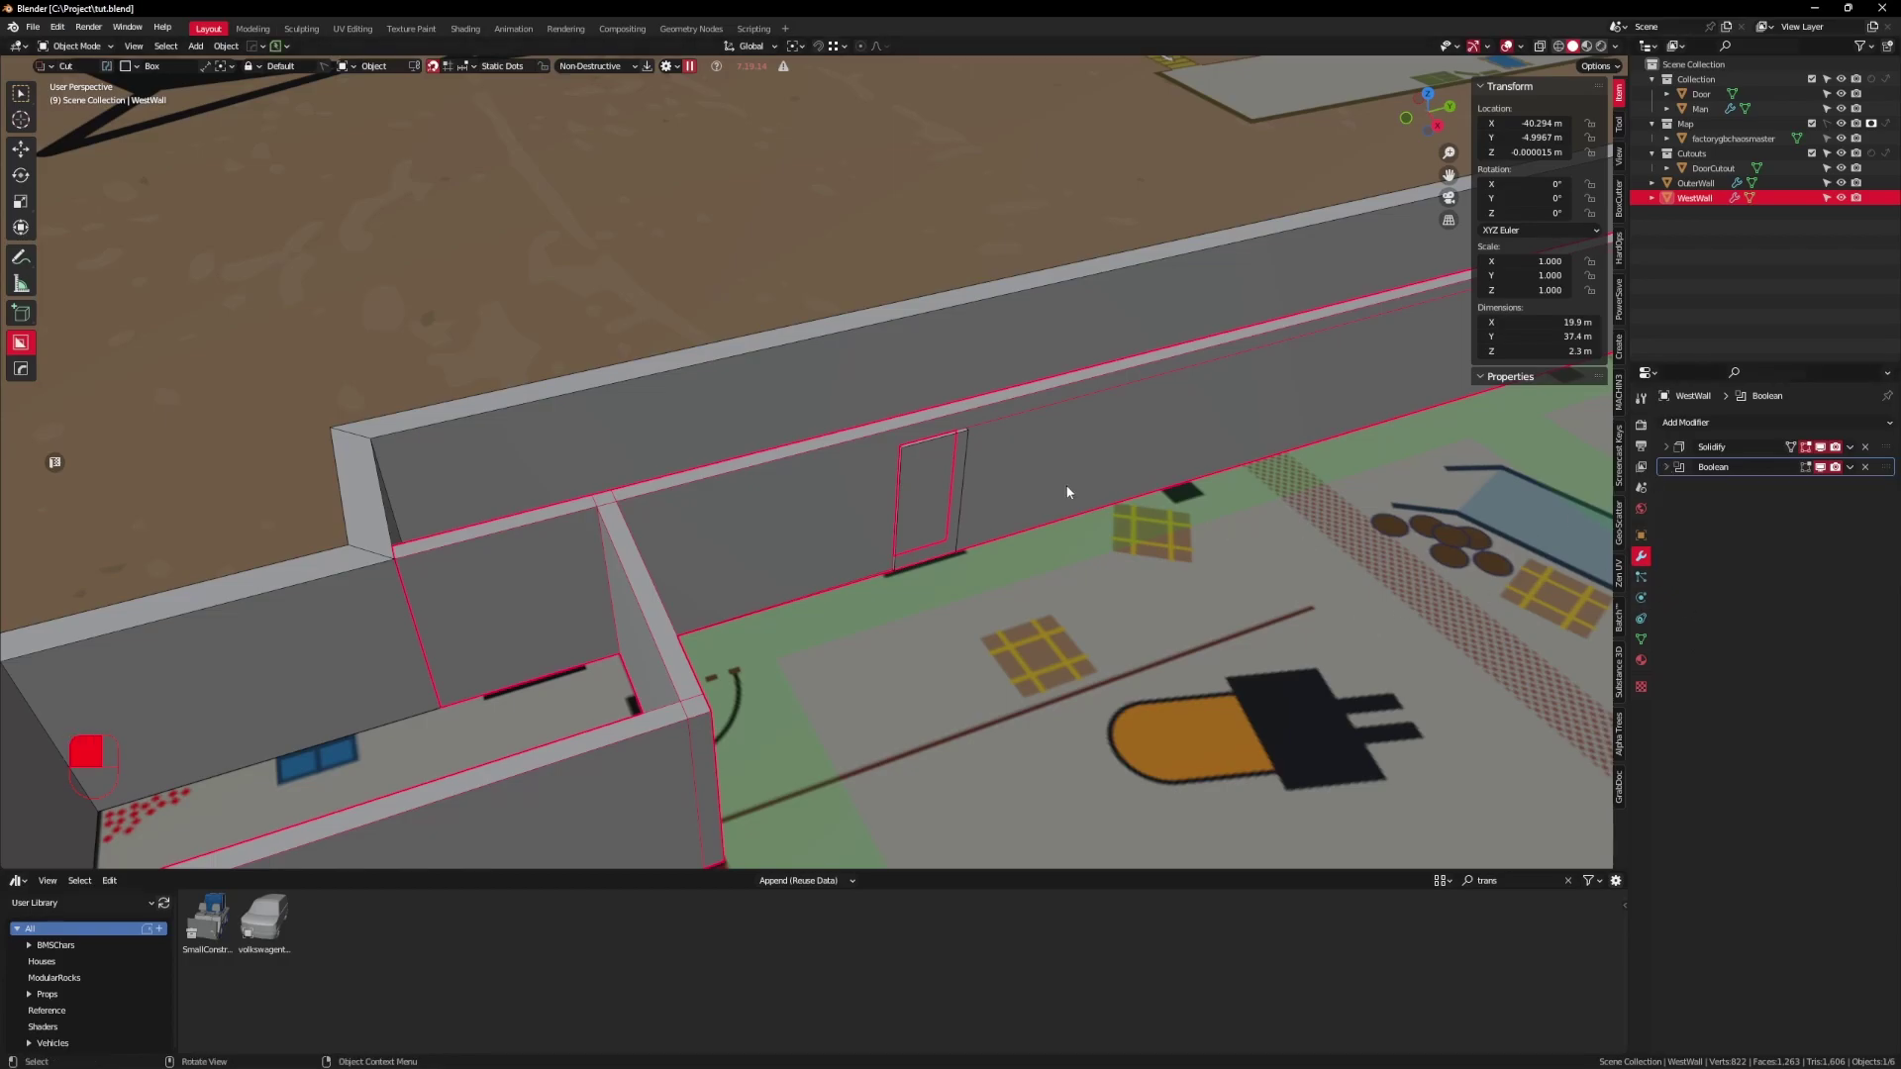
Step: Exclude DoorCutout from renders and disable all of its ray visibility options, from Camera to Shadow
{"action": "middle_click_drag", "start_coordinate": [1073, 489], "coordinate": [949, 461]}
{"action": "left_click", "coordinate": [955, 436]}
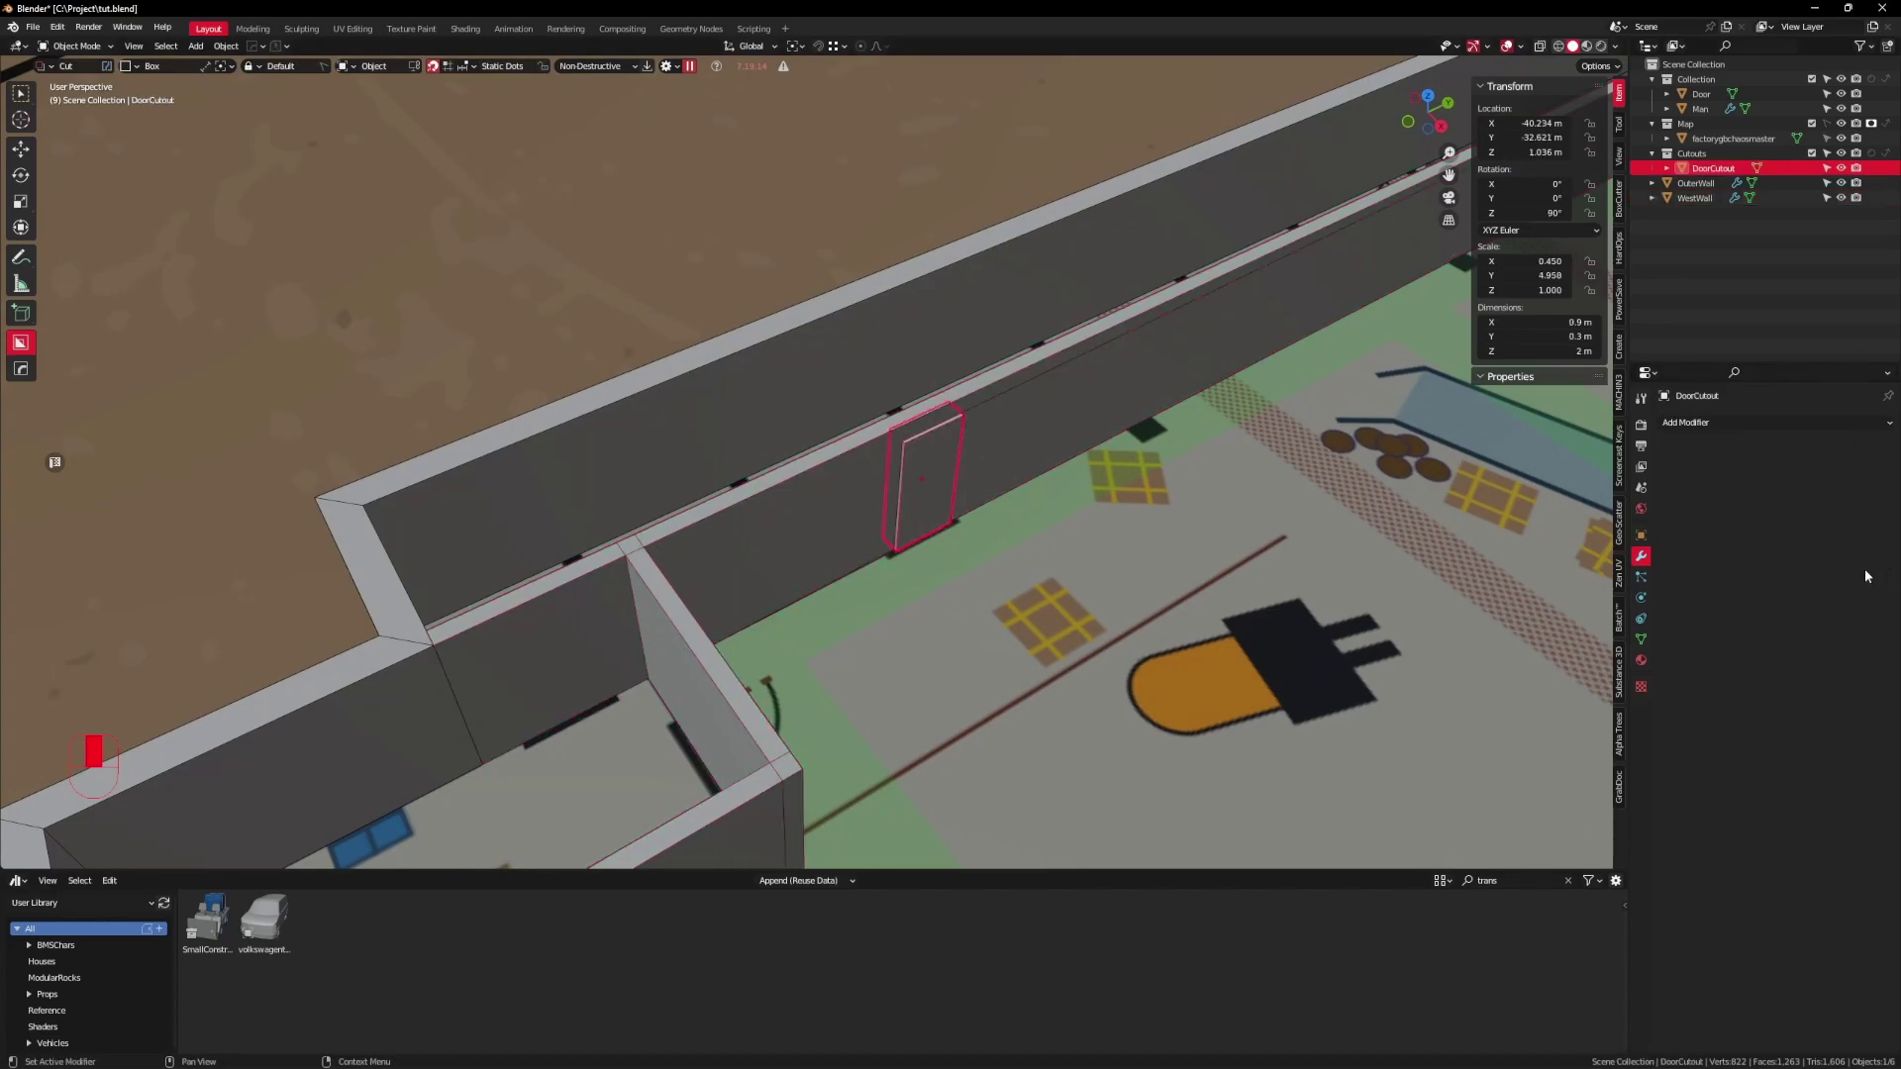
{"action": "left_click", "coordinate": [1640, 535]}
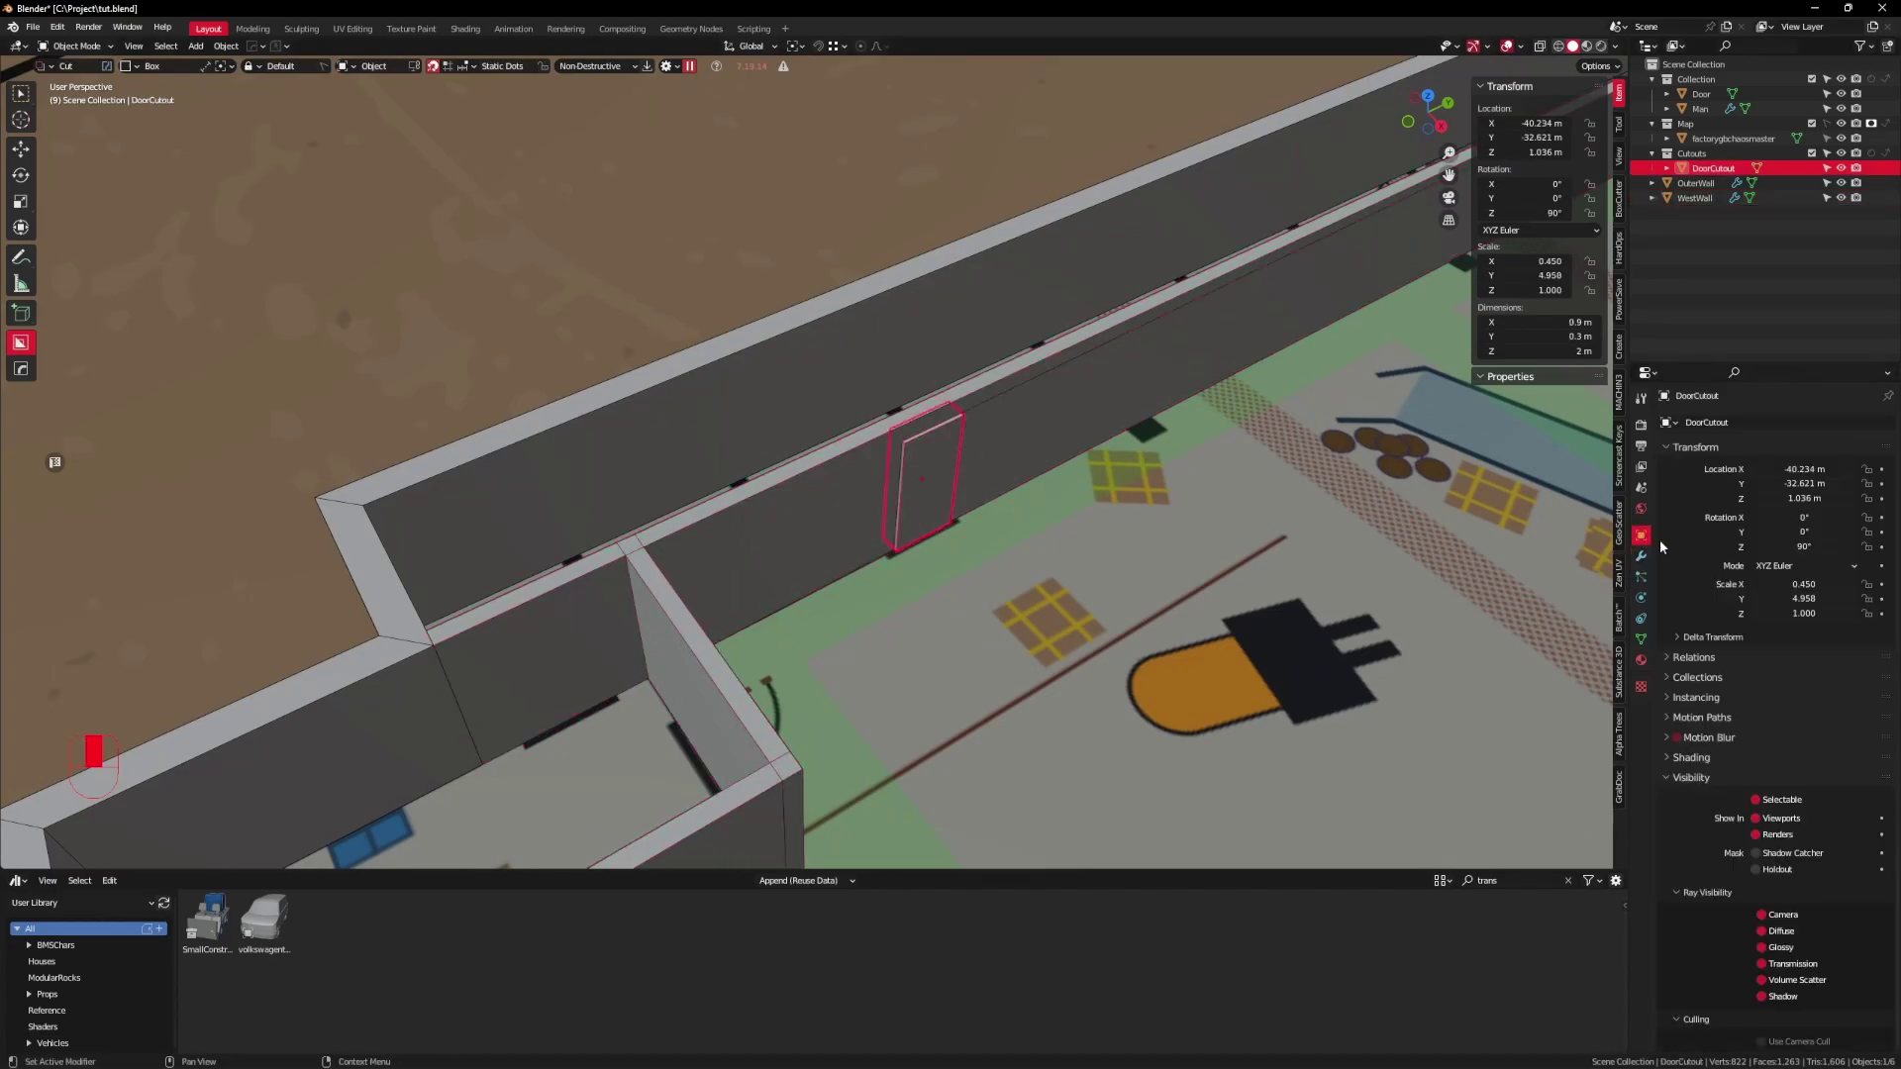
{"action": "scroll", "coordinate": [1706, 609], "scroll_direction": "down", "scroll_amount": 4}
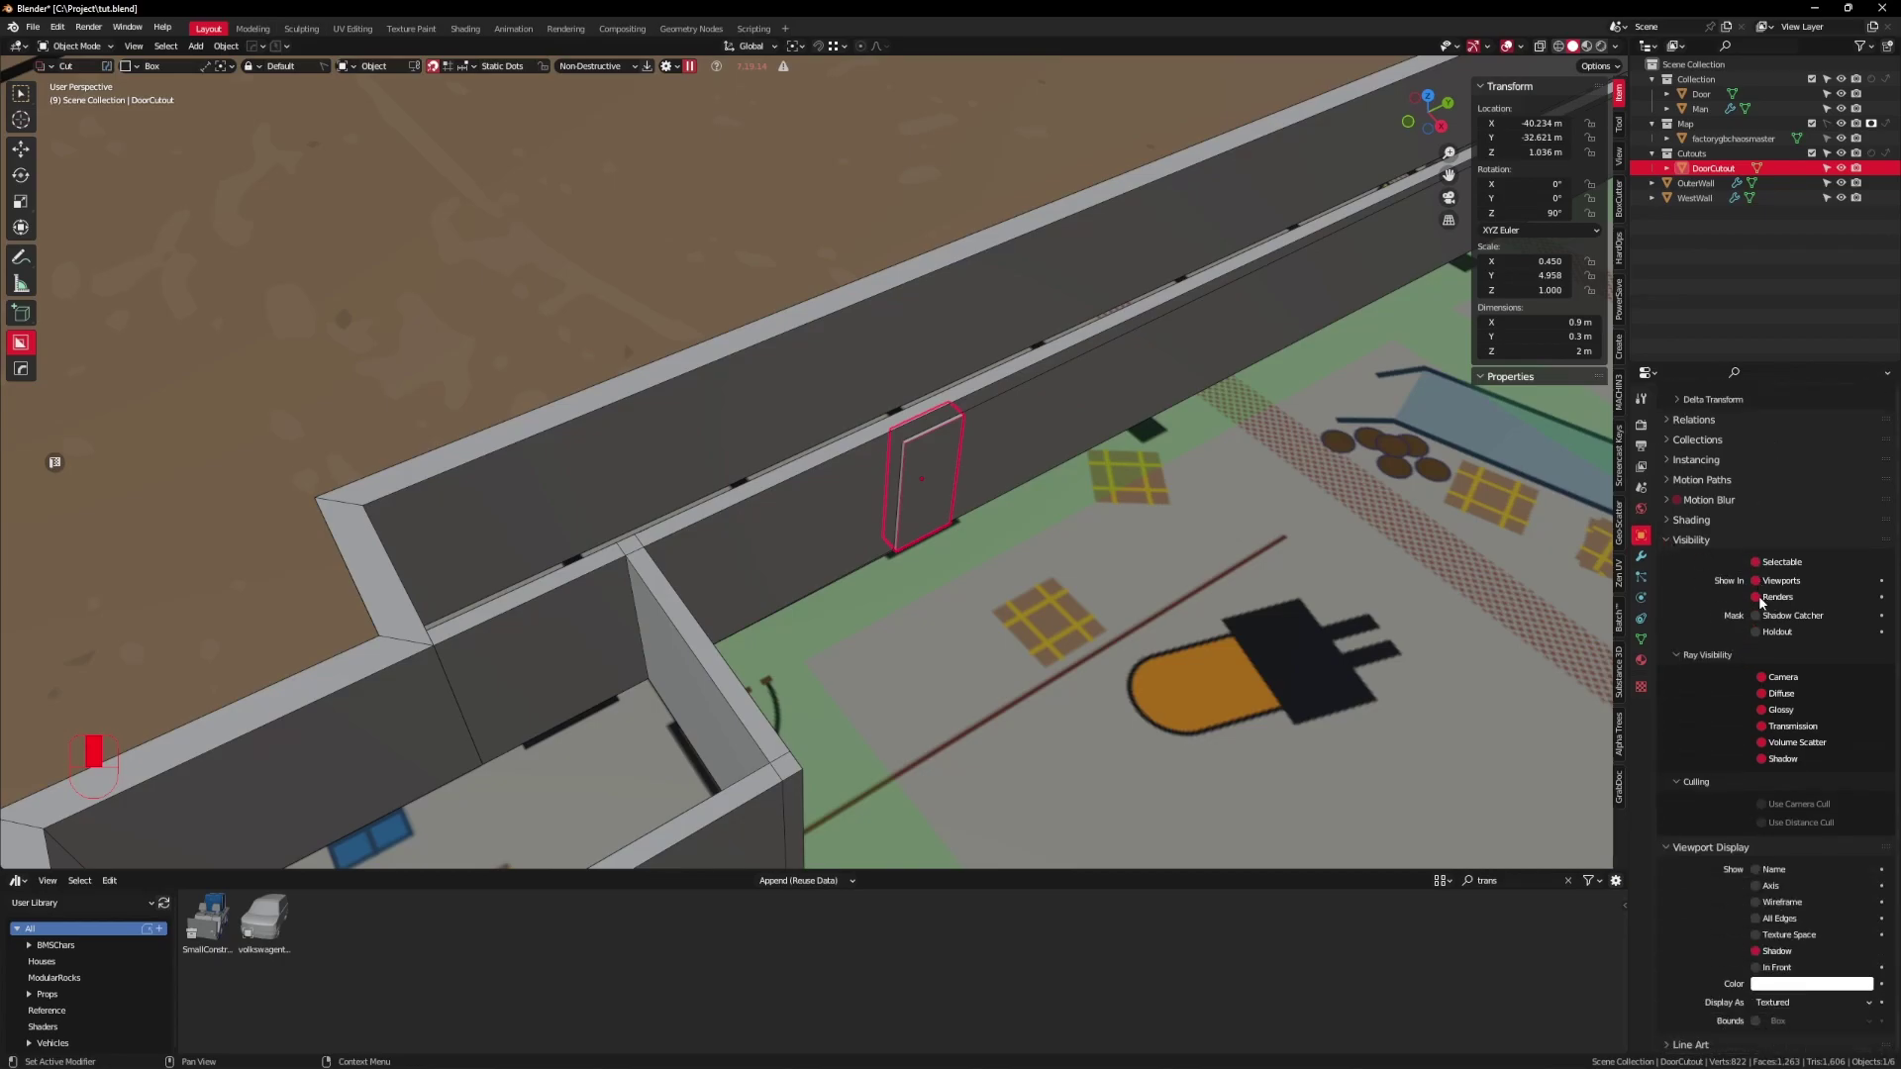
{"action": "left_click_drag", "start_coordinate": [1762, 676], "coordinate": [1764, 757]}
Step: Set DoorCutout to display as Wire in the viewport and check the door opening in the wall
{"action": "scroll", "coordinate": [1739, 743], "scroll_direction": "down", "scroll_amount": 1}
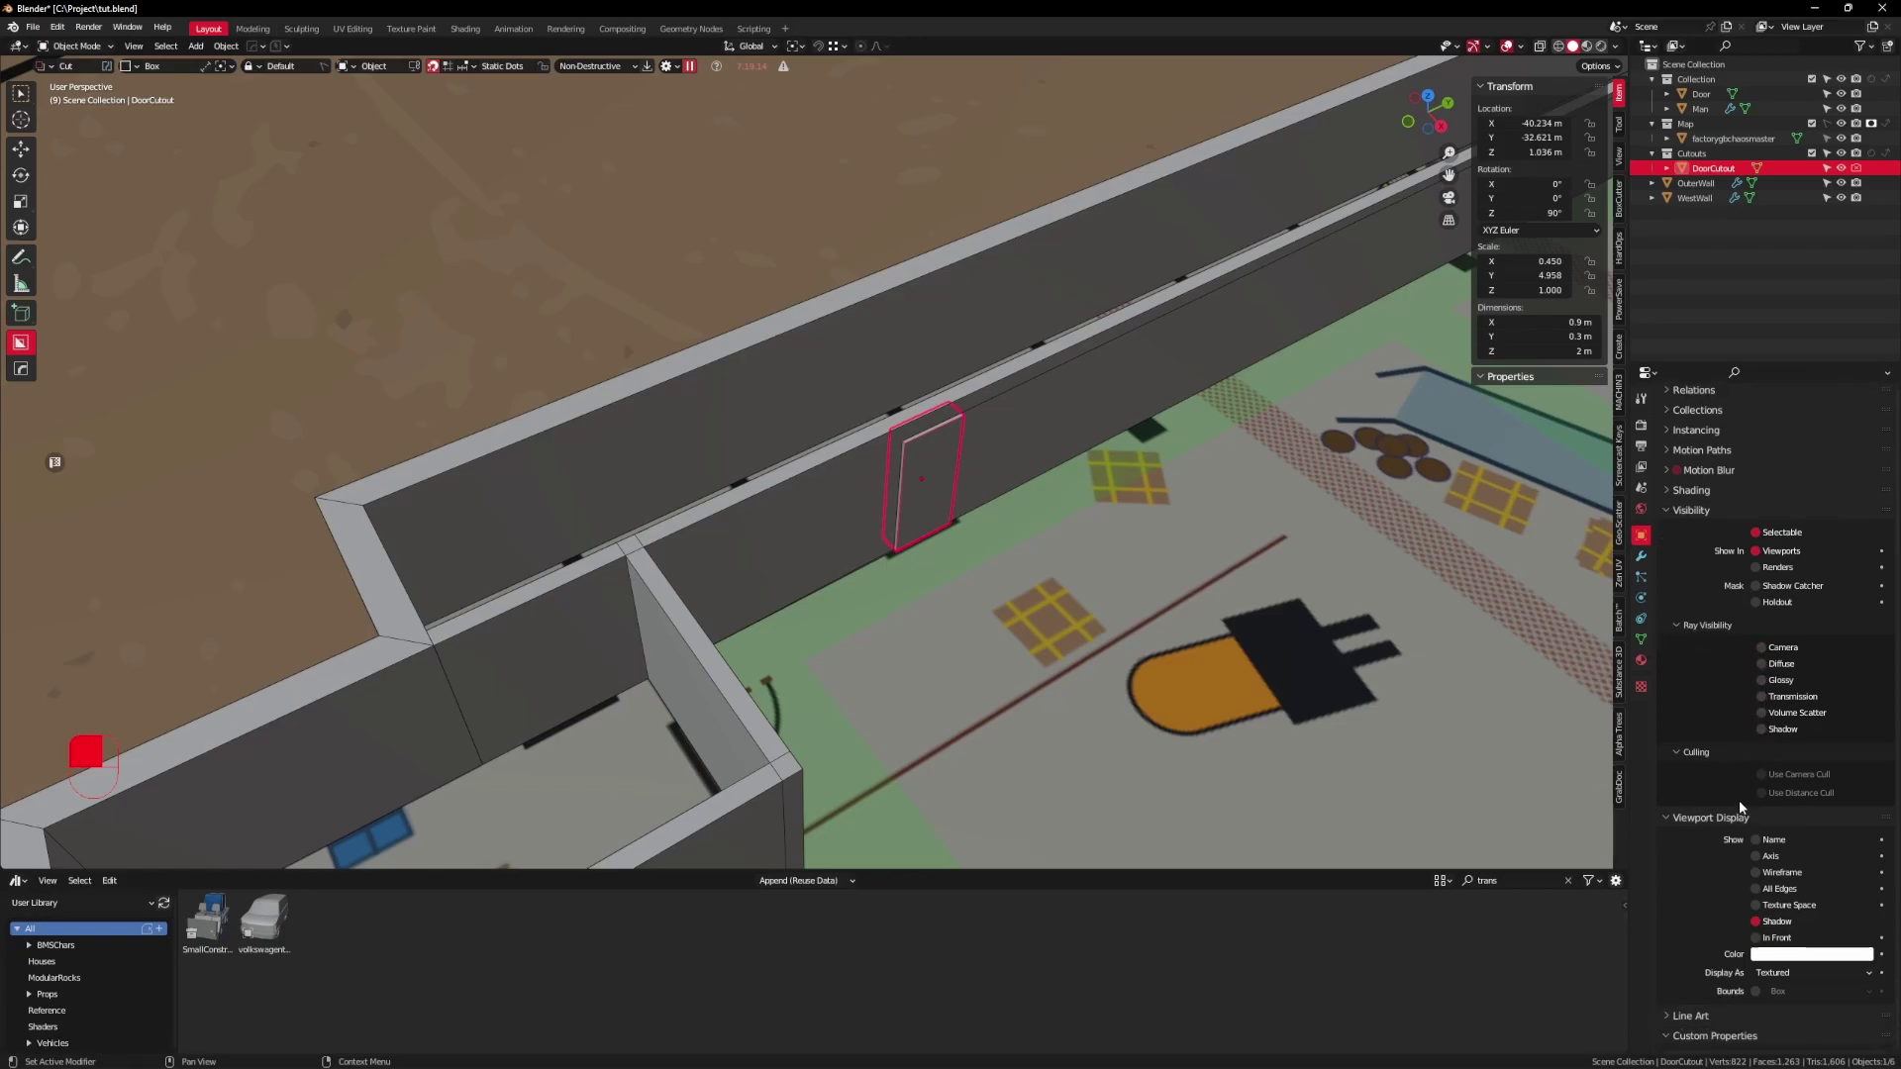
{"action": "scroll", "coordinate": [1783, 913], "scroll_direction": "down", "scroll_amount": 1}
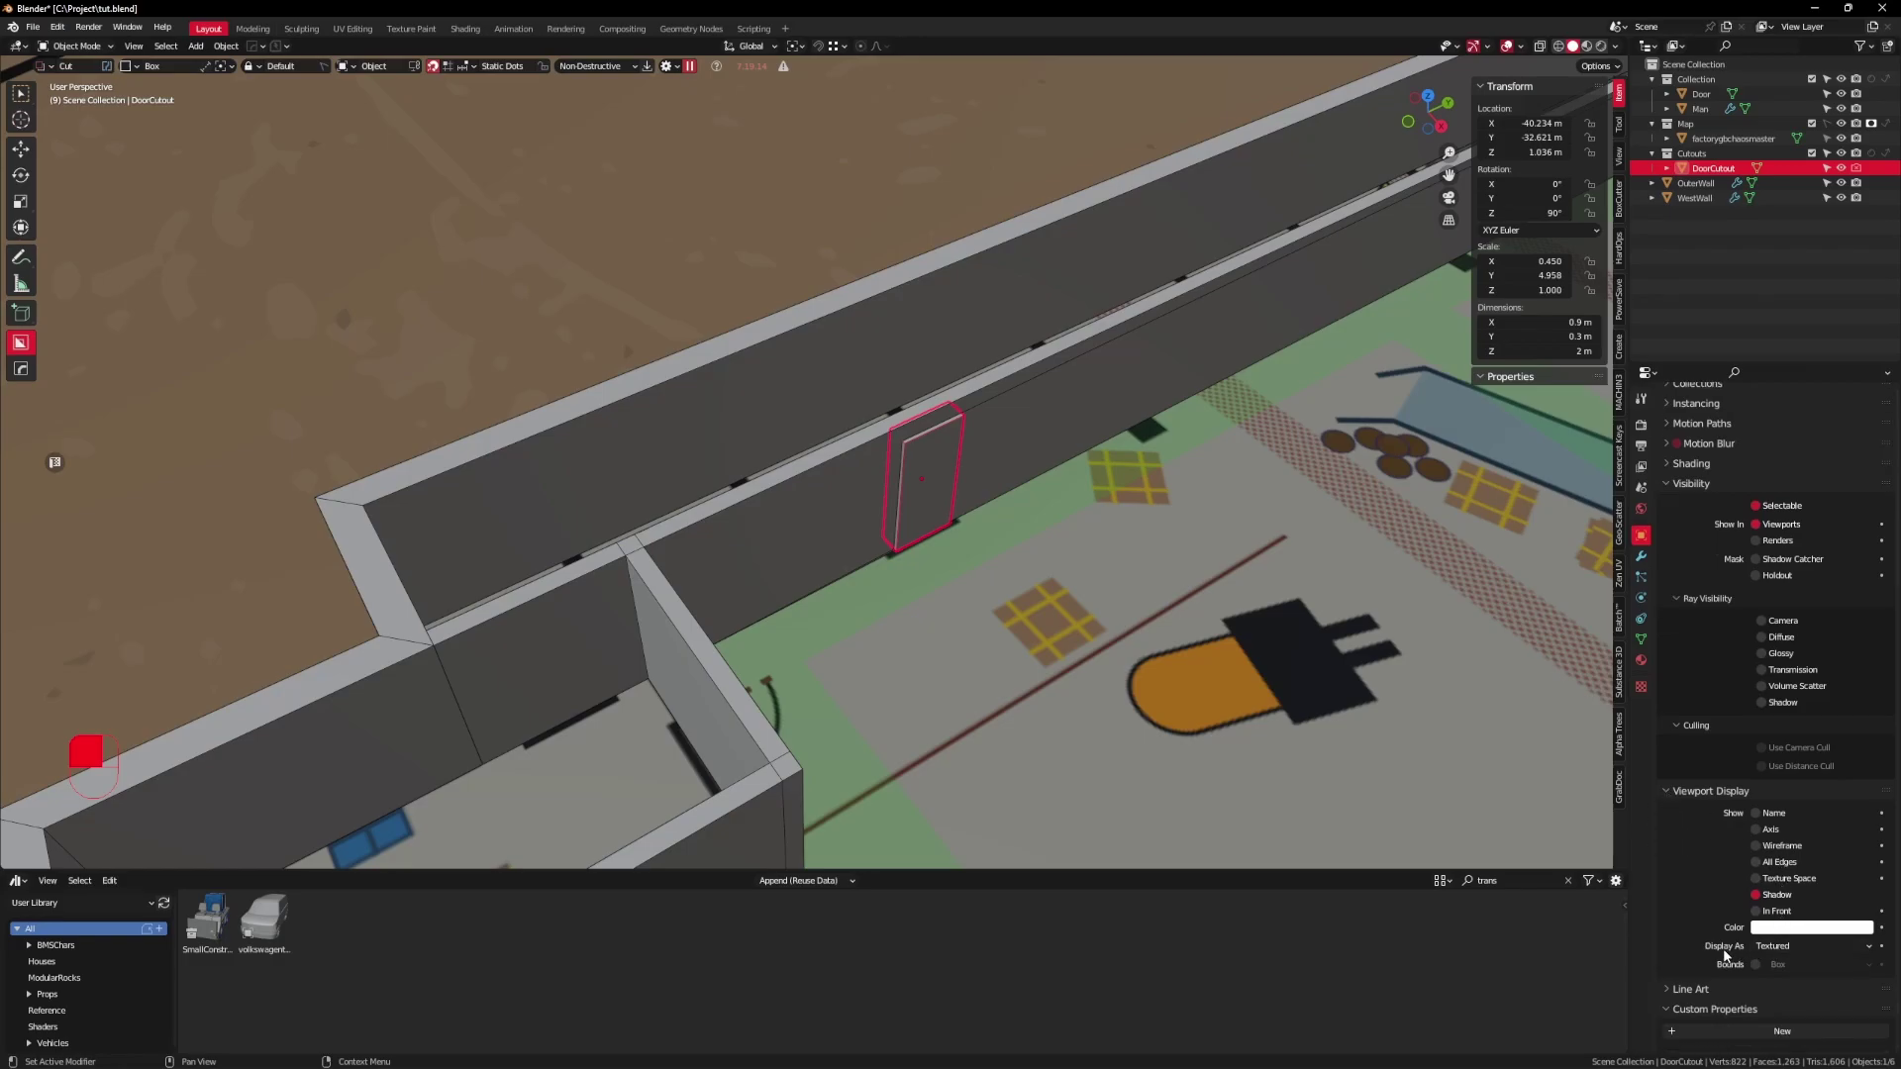
{"action": "left_click", "coordinate": [1757, 954]}
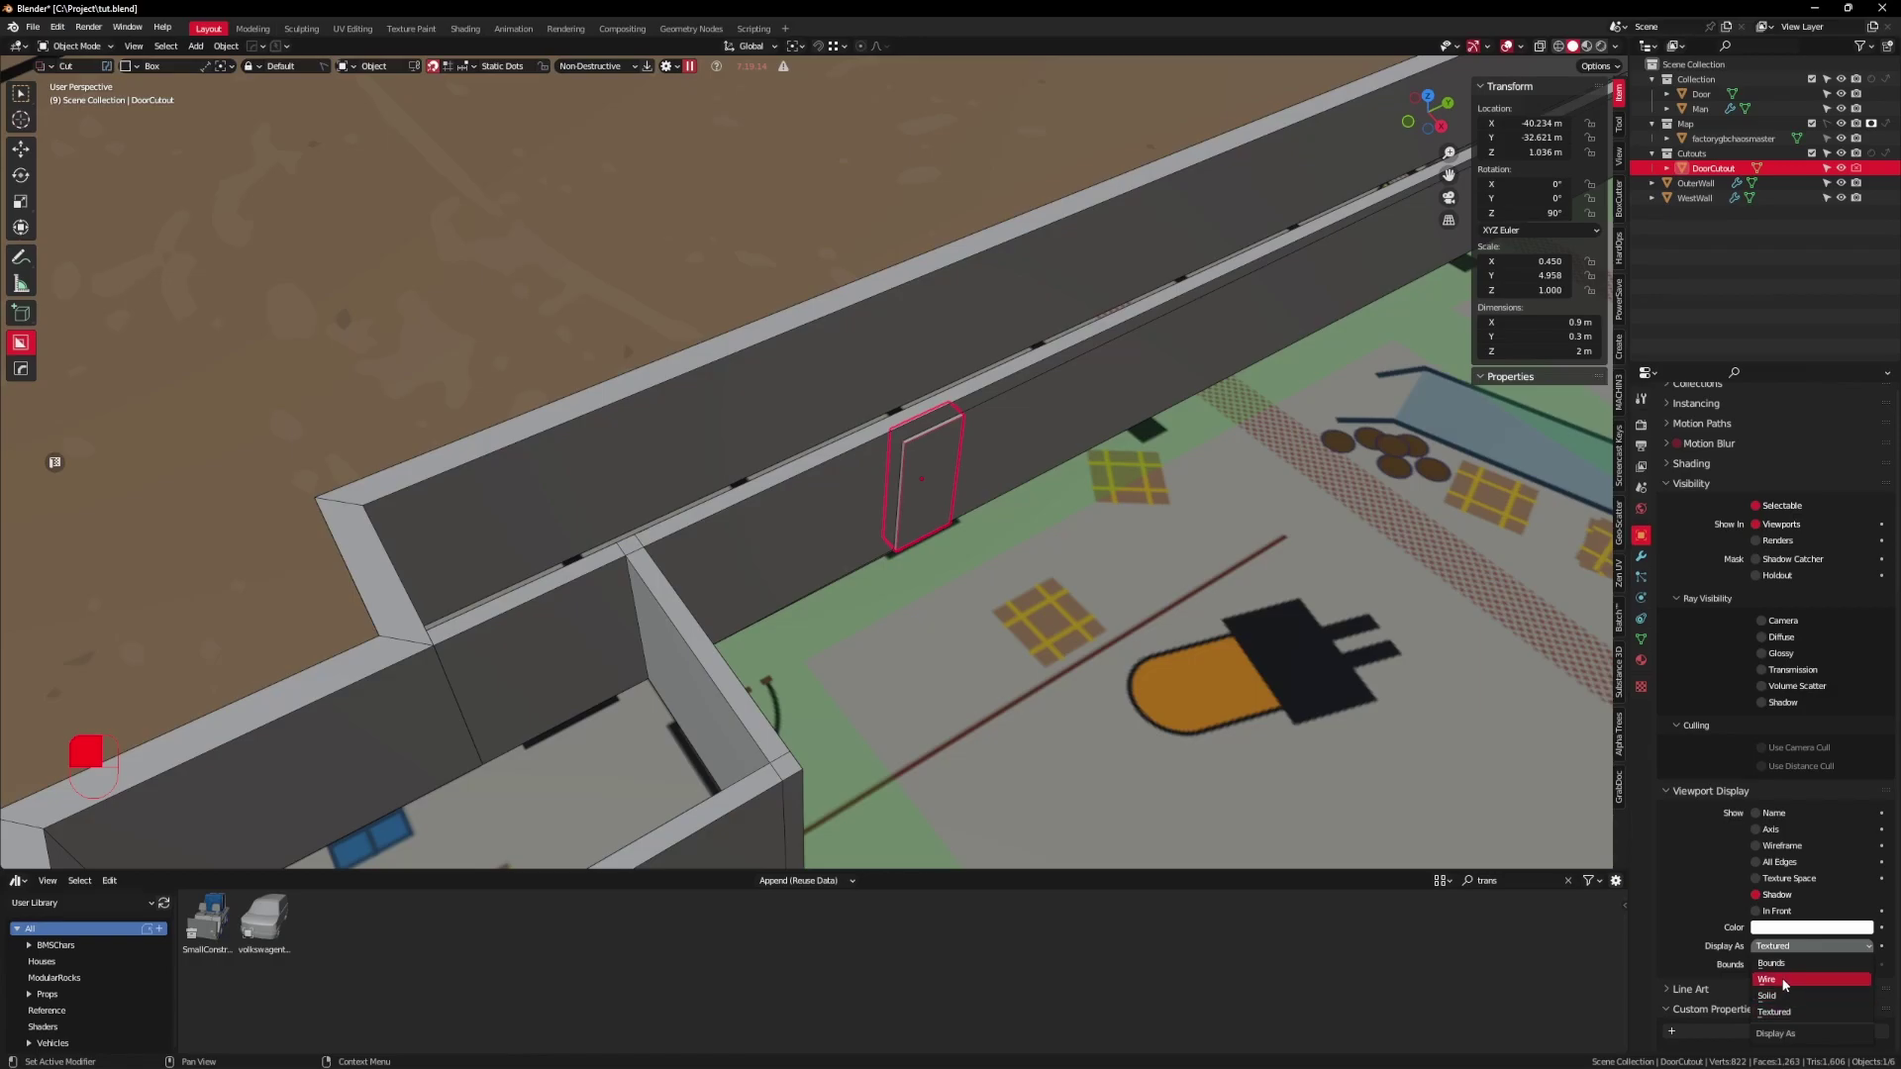
{"action": "left_click", "coordinate": [1757, 983]}
{"action": "middle_click_drag", "start_coordinate": [1127, 669], "coordinate": [884, 419]}
{"action": "left_click", "coordinate": [1018, 395]}
{"action": "scroll", "coordinate": [965, 669], "scroll_direction": "down", "scroll_amount": 2}
Step: Make a linked duplicate of DoorCutout, rotate it 90°, and align it with the door symbol on the small room's upper wall
{"action": "left_click", "coordinate": [826, 551]}
{"action": "key", "text": "KP_7"}
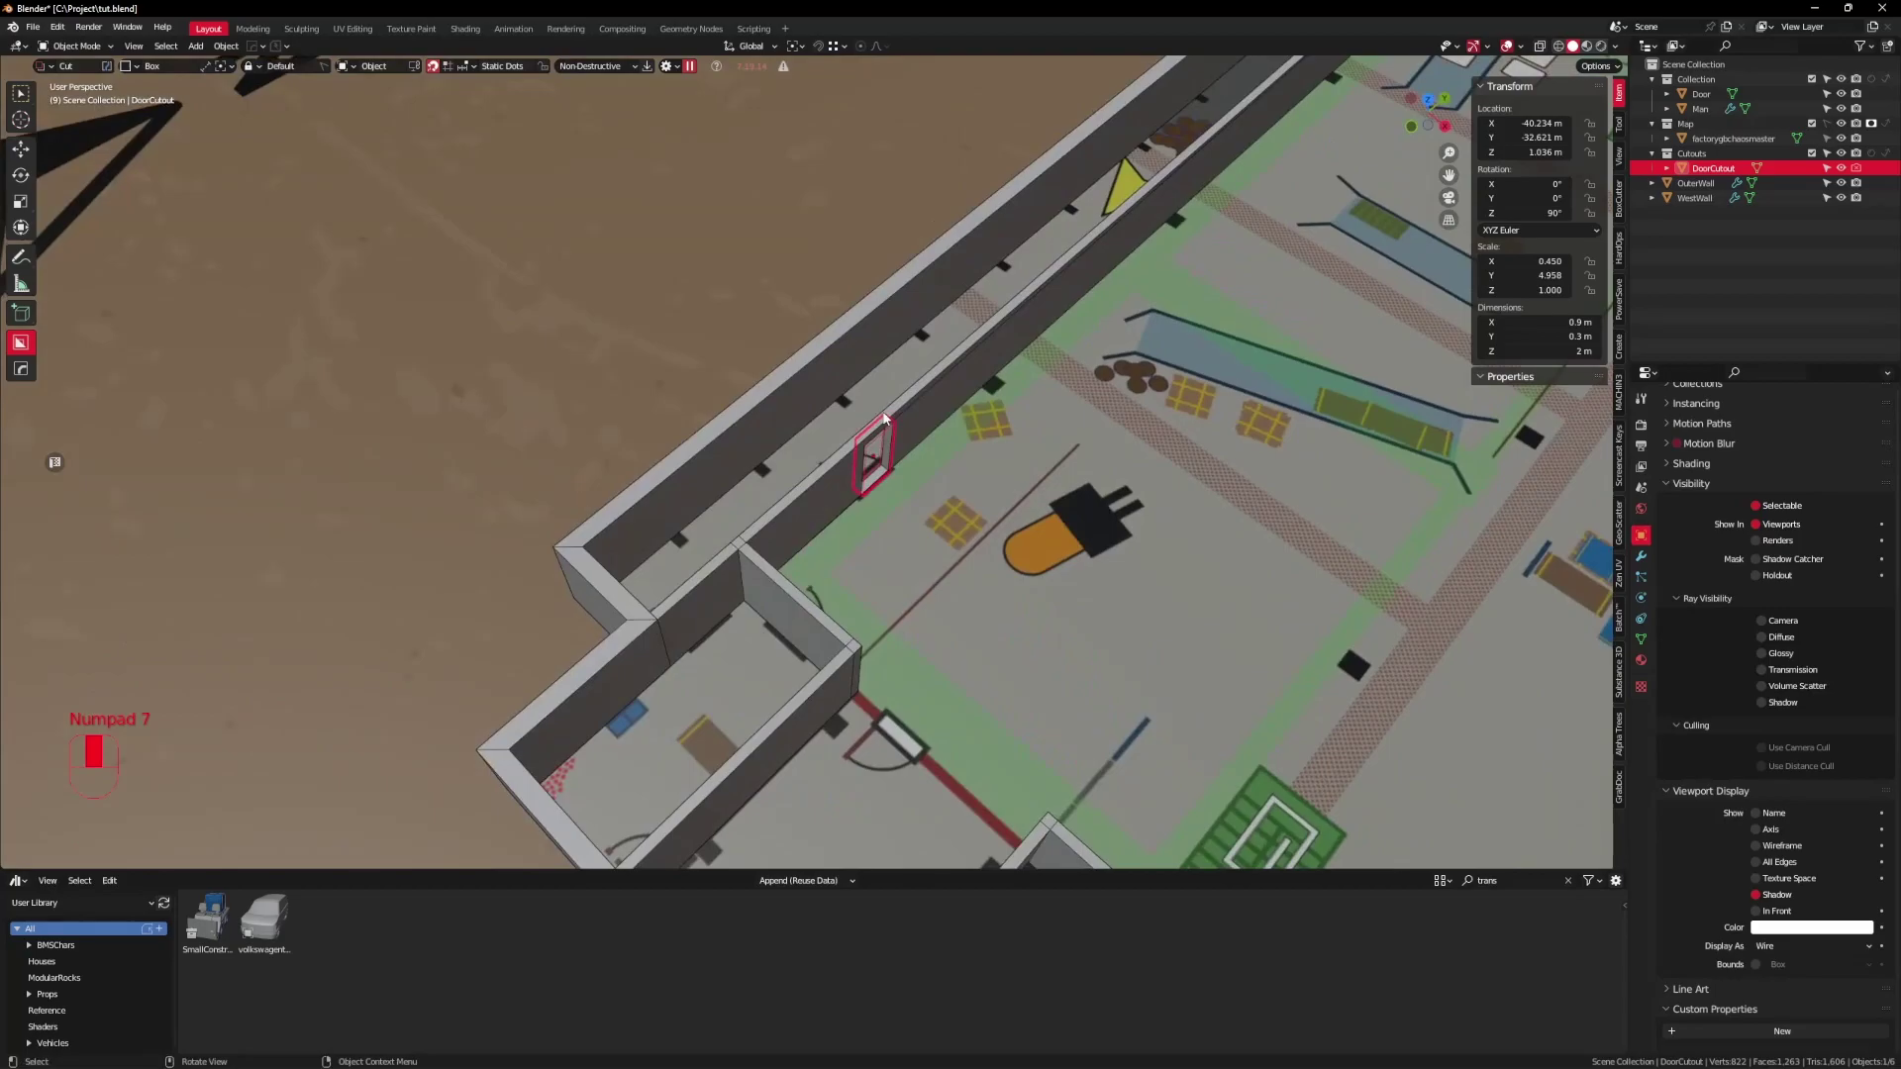
{"action": "key", "text": "KP_7"}
{"action": "key", "text": "alt+d"}
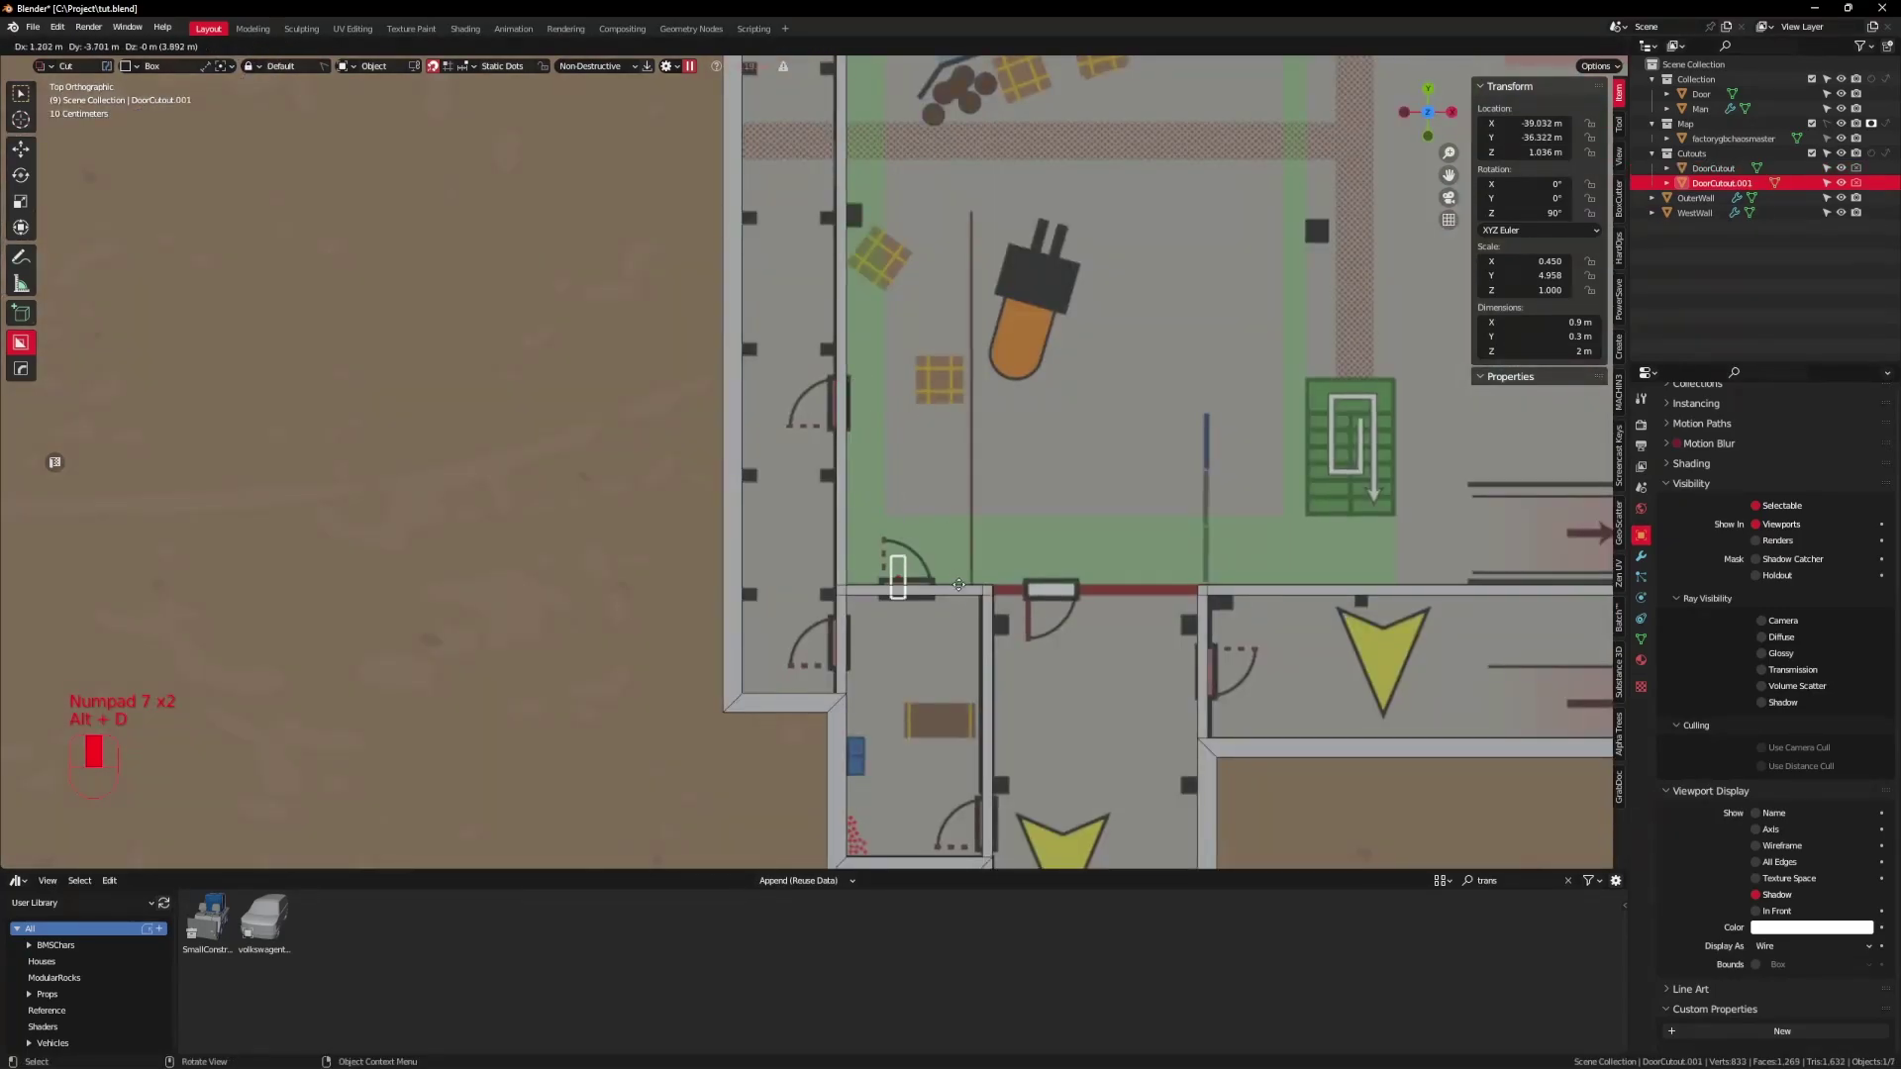
{"action": "left_click", "coordinate": [945, 602]}
{"action": "key", "text": "r"}
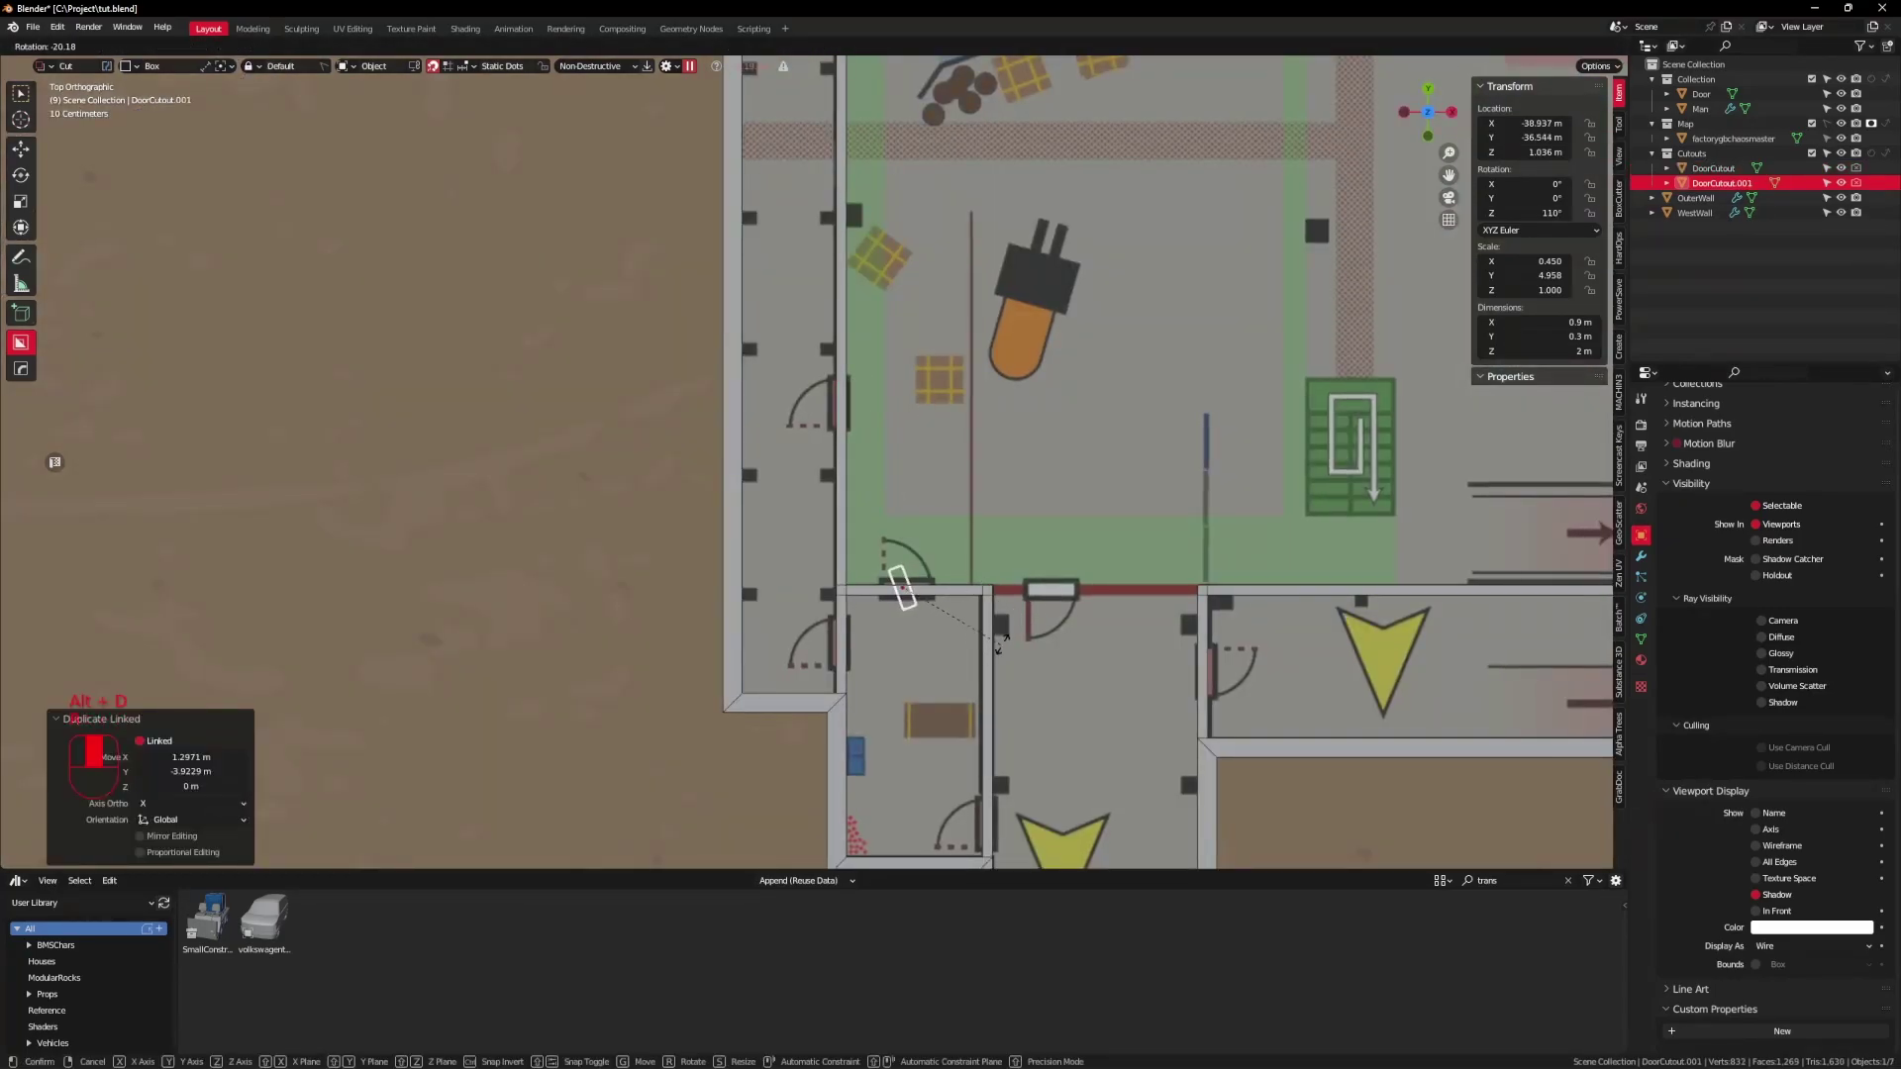
{"action": "left_click", "coordinate": [1004, 507]}
{"action": "key", "text": "g"}
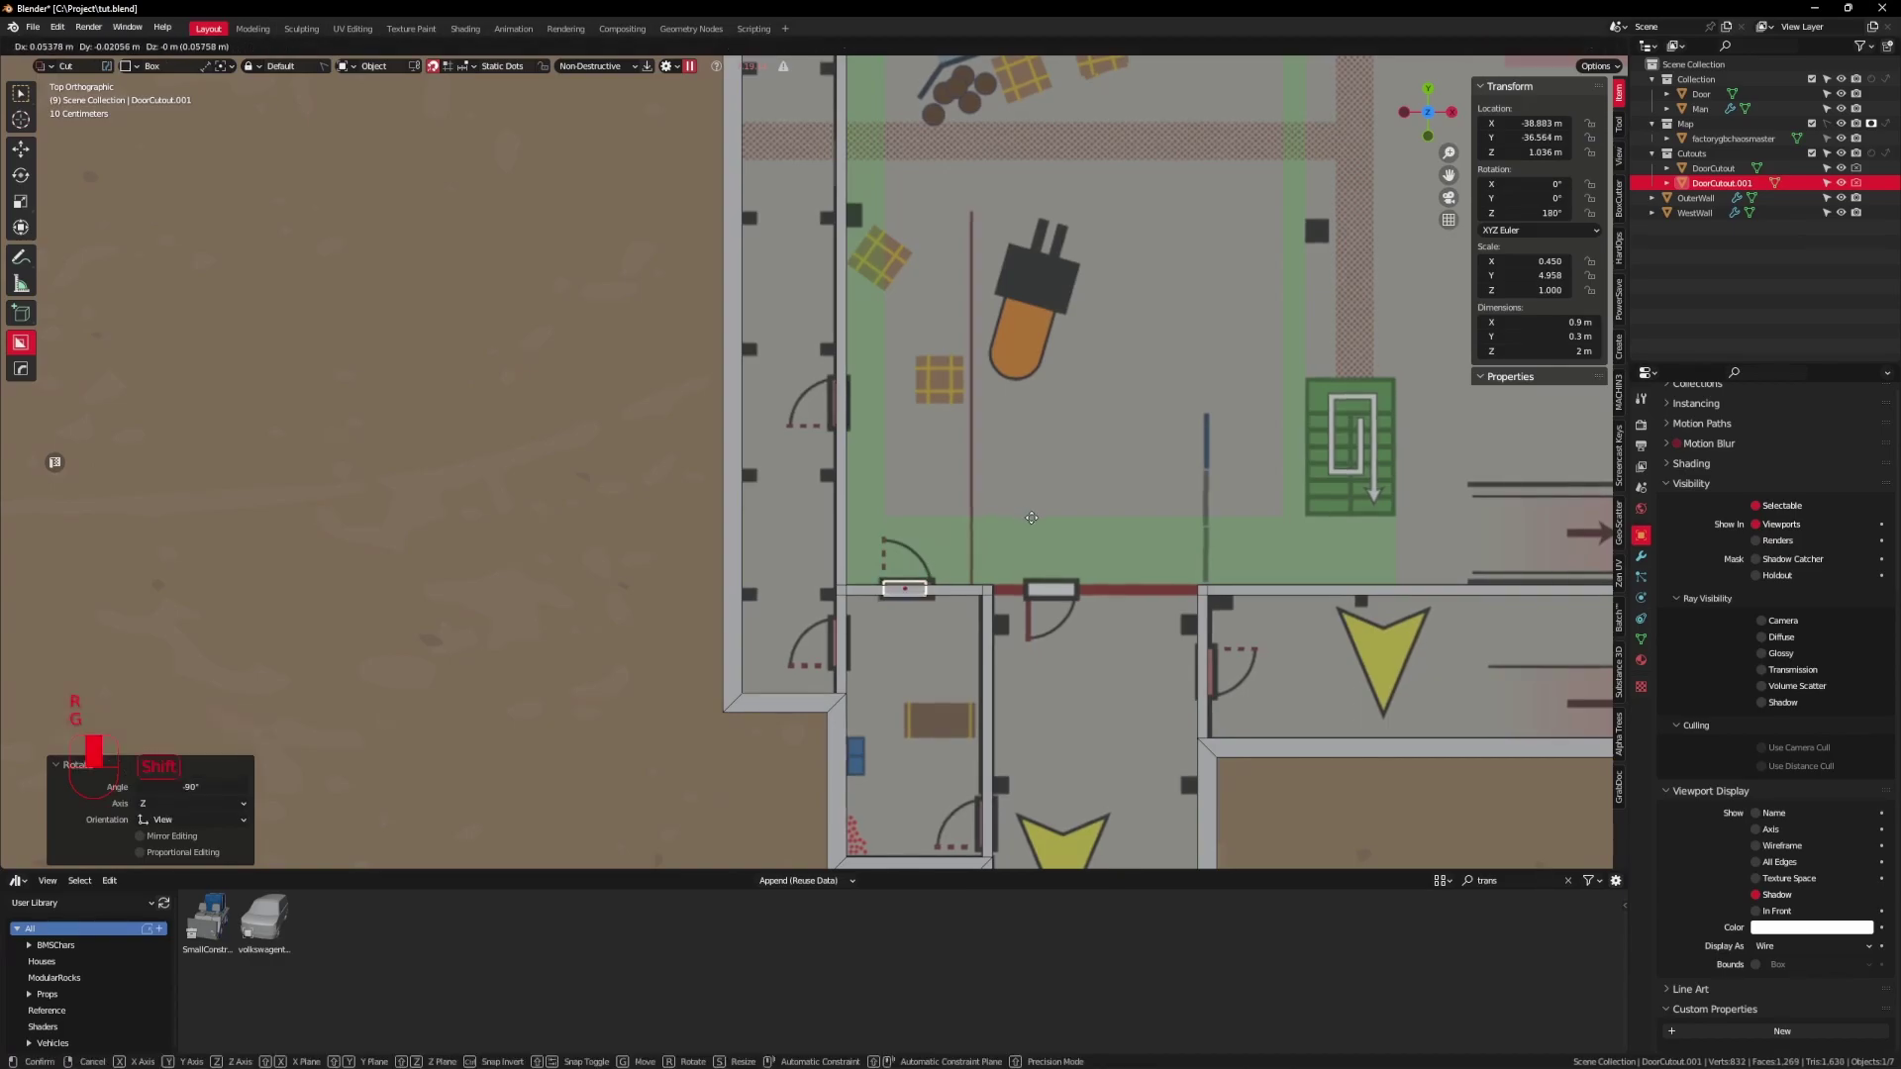
{"action": "left_click", "coordinate": [1046, 526]}
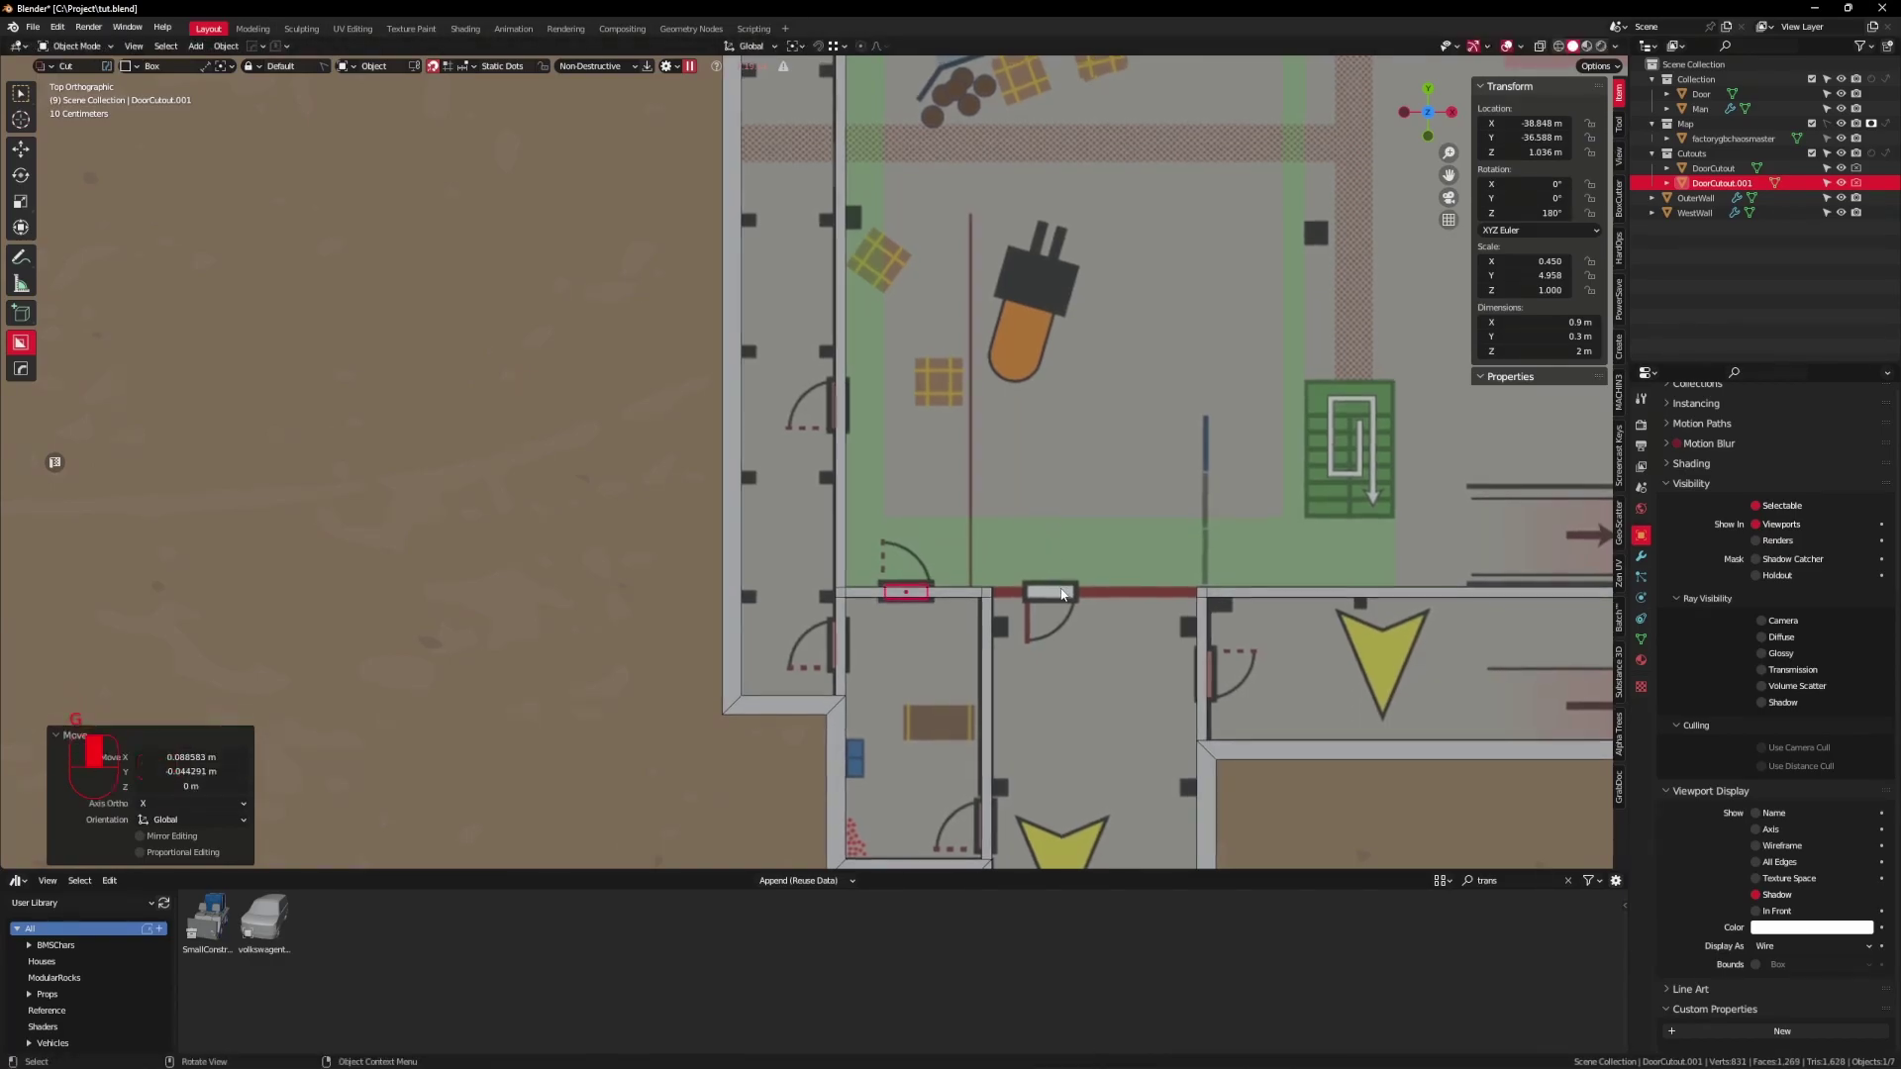
Step: Expand DoorCutout and DoorCutout.001 in the scene hierarchy and compare the mesh data each one uses
{"action": "scroll", "coordinate": [976, 620], "scroll_direction": "up", "scroll_amount": 3}
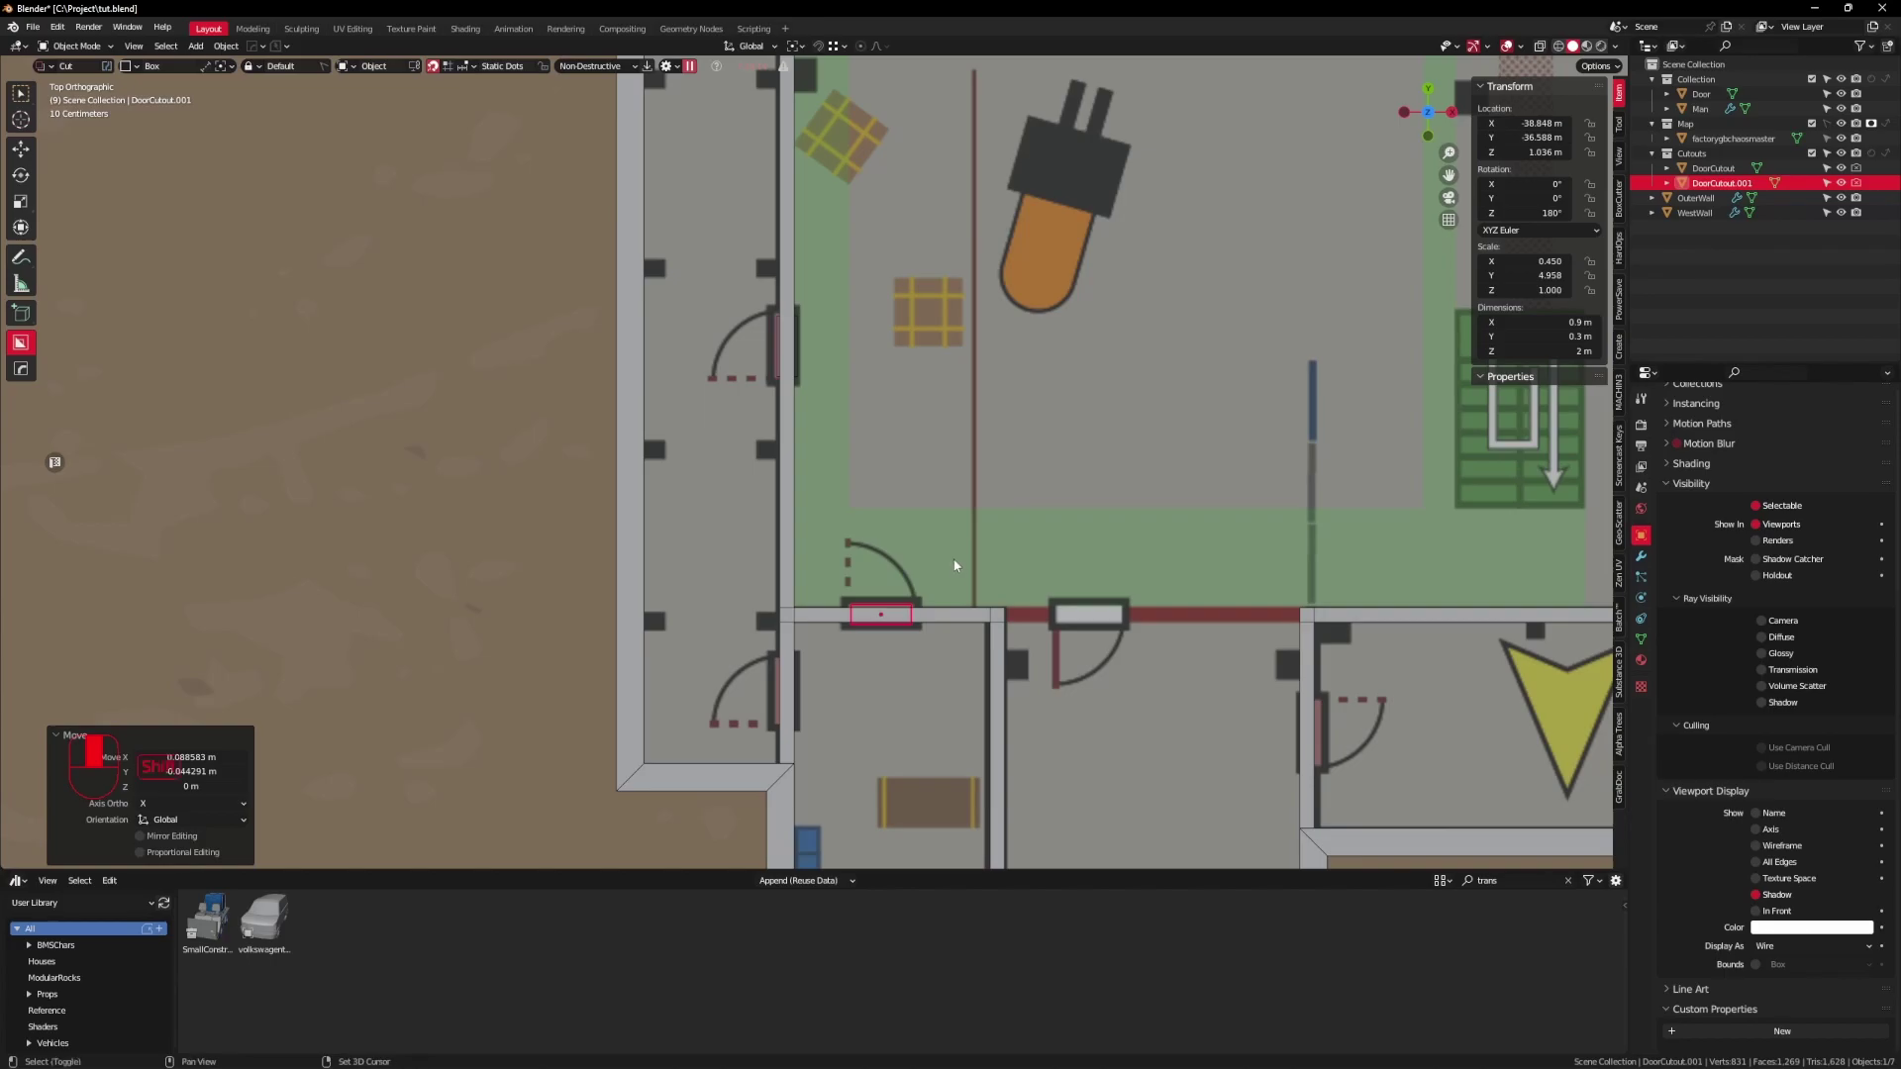
{"action": "middle_click_drag", "start_coordinate": [952, 557], "coordinate": [942, 547], "text": "shift"}
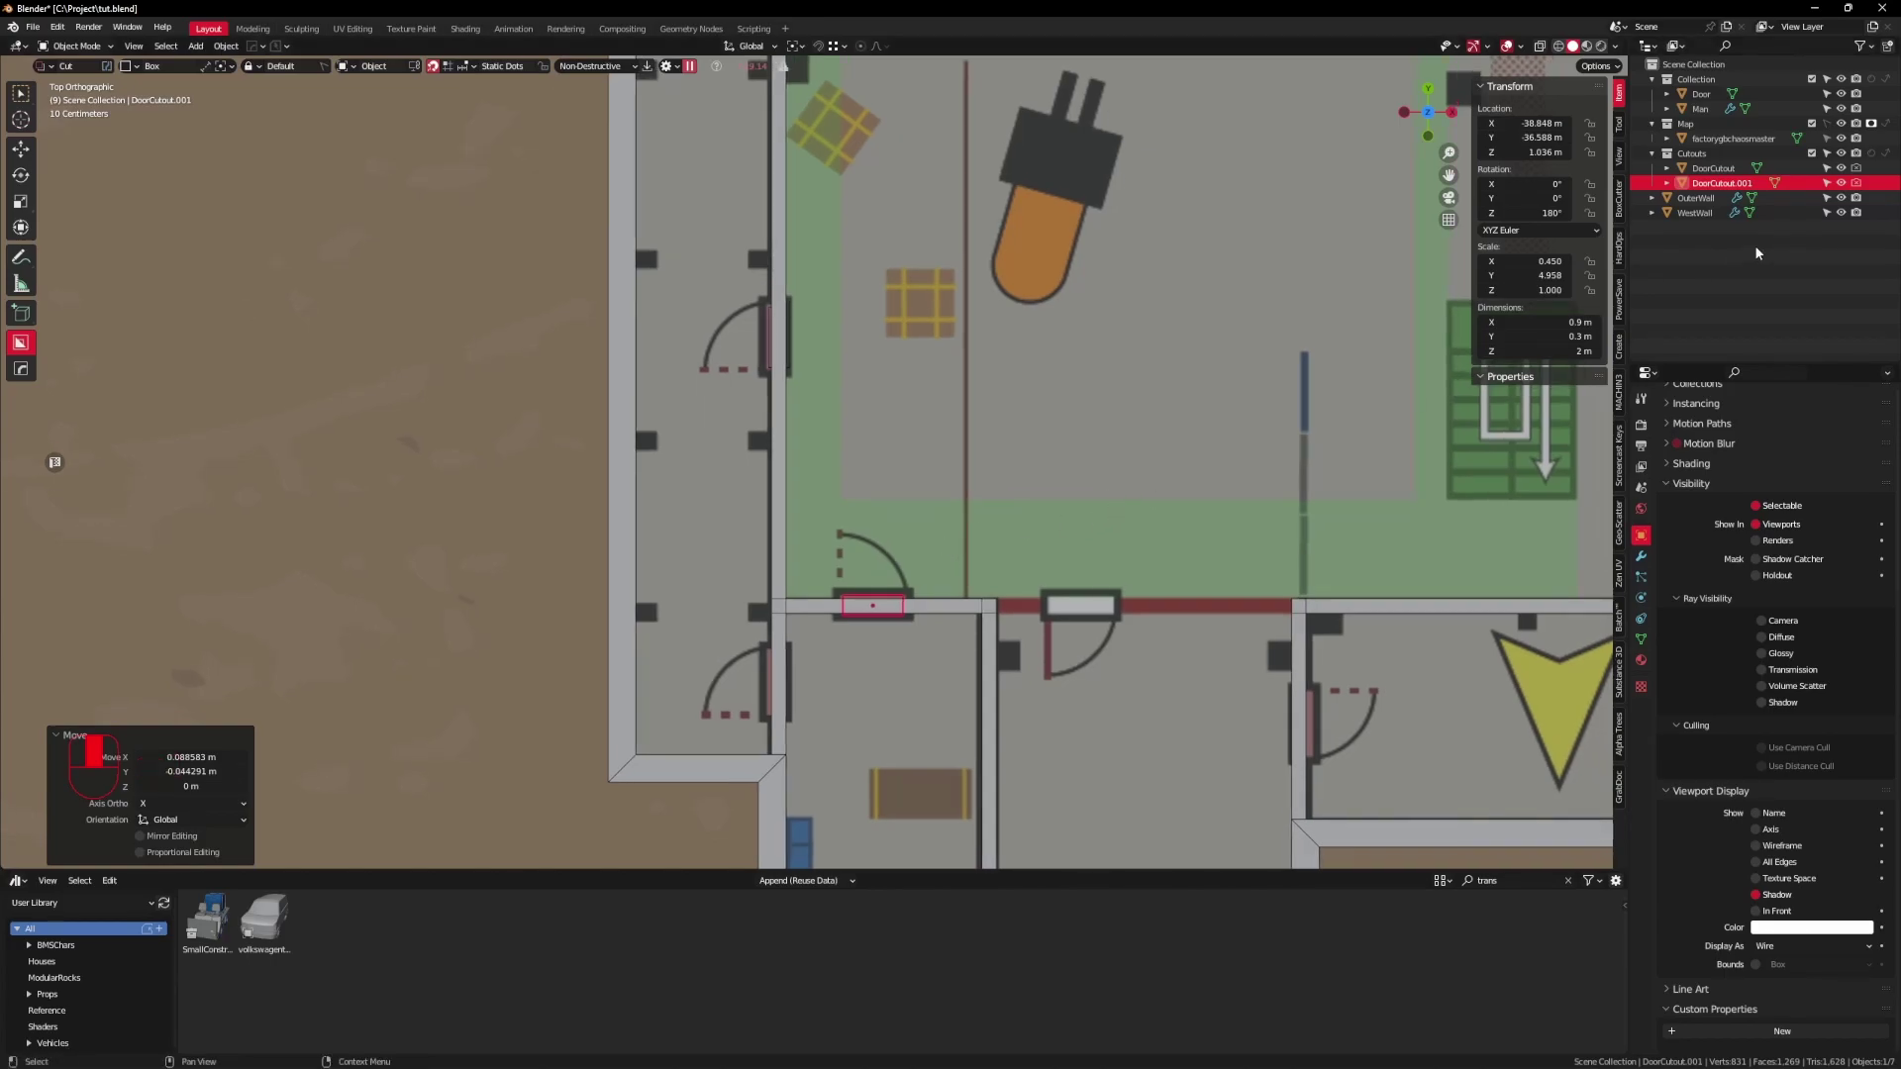
{"action": "left_click", "coordinate": [1666, 185]}
{"action": "left_click", "coordinate": [1668, 169]}
{"action": "left_click", "coordinate": [1724, 212]}
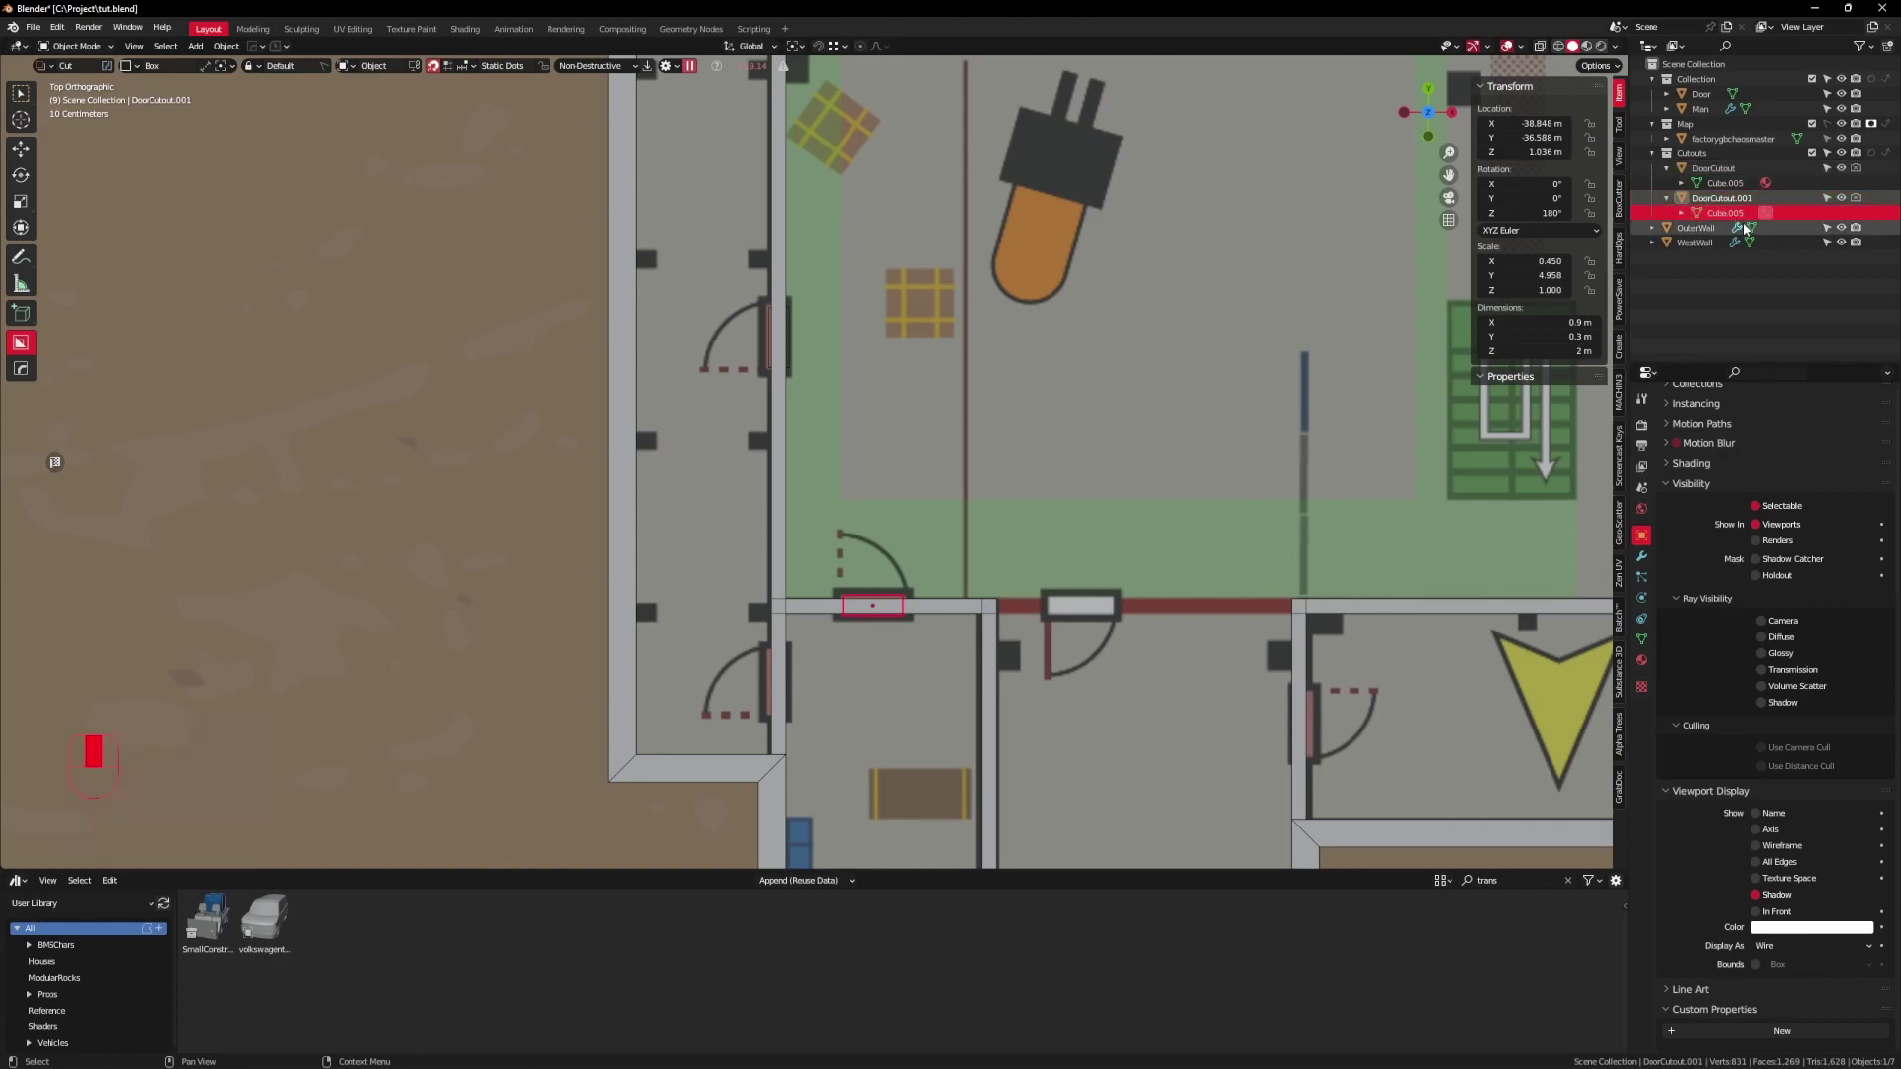
{"action": "left_click", "coordinate": [1731, 183]}
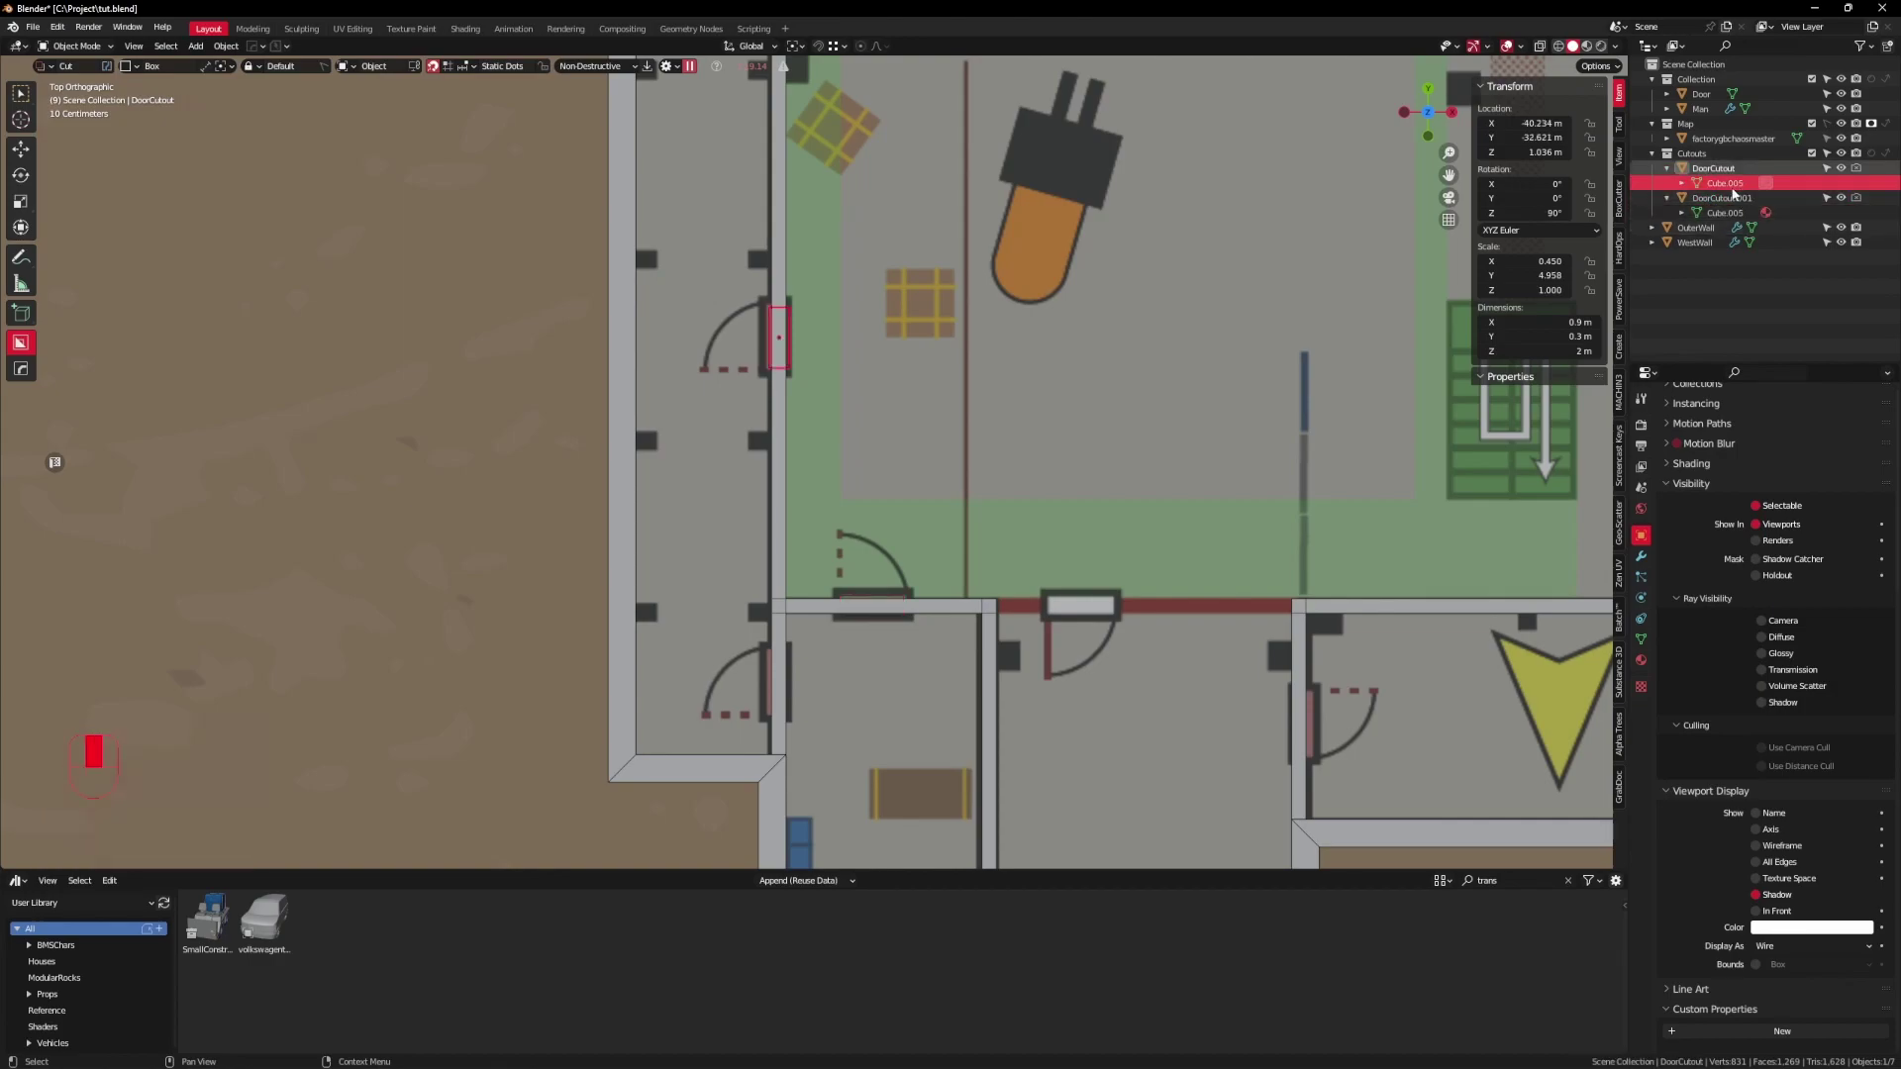
{"action": "scroll", "coordinate": [994, 522], "scroll_direction": "down", "scroll_amount": 2}
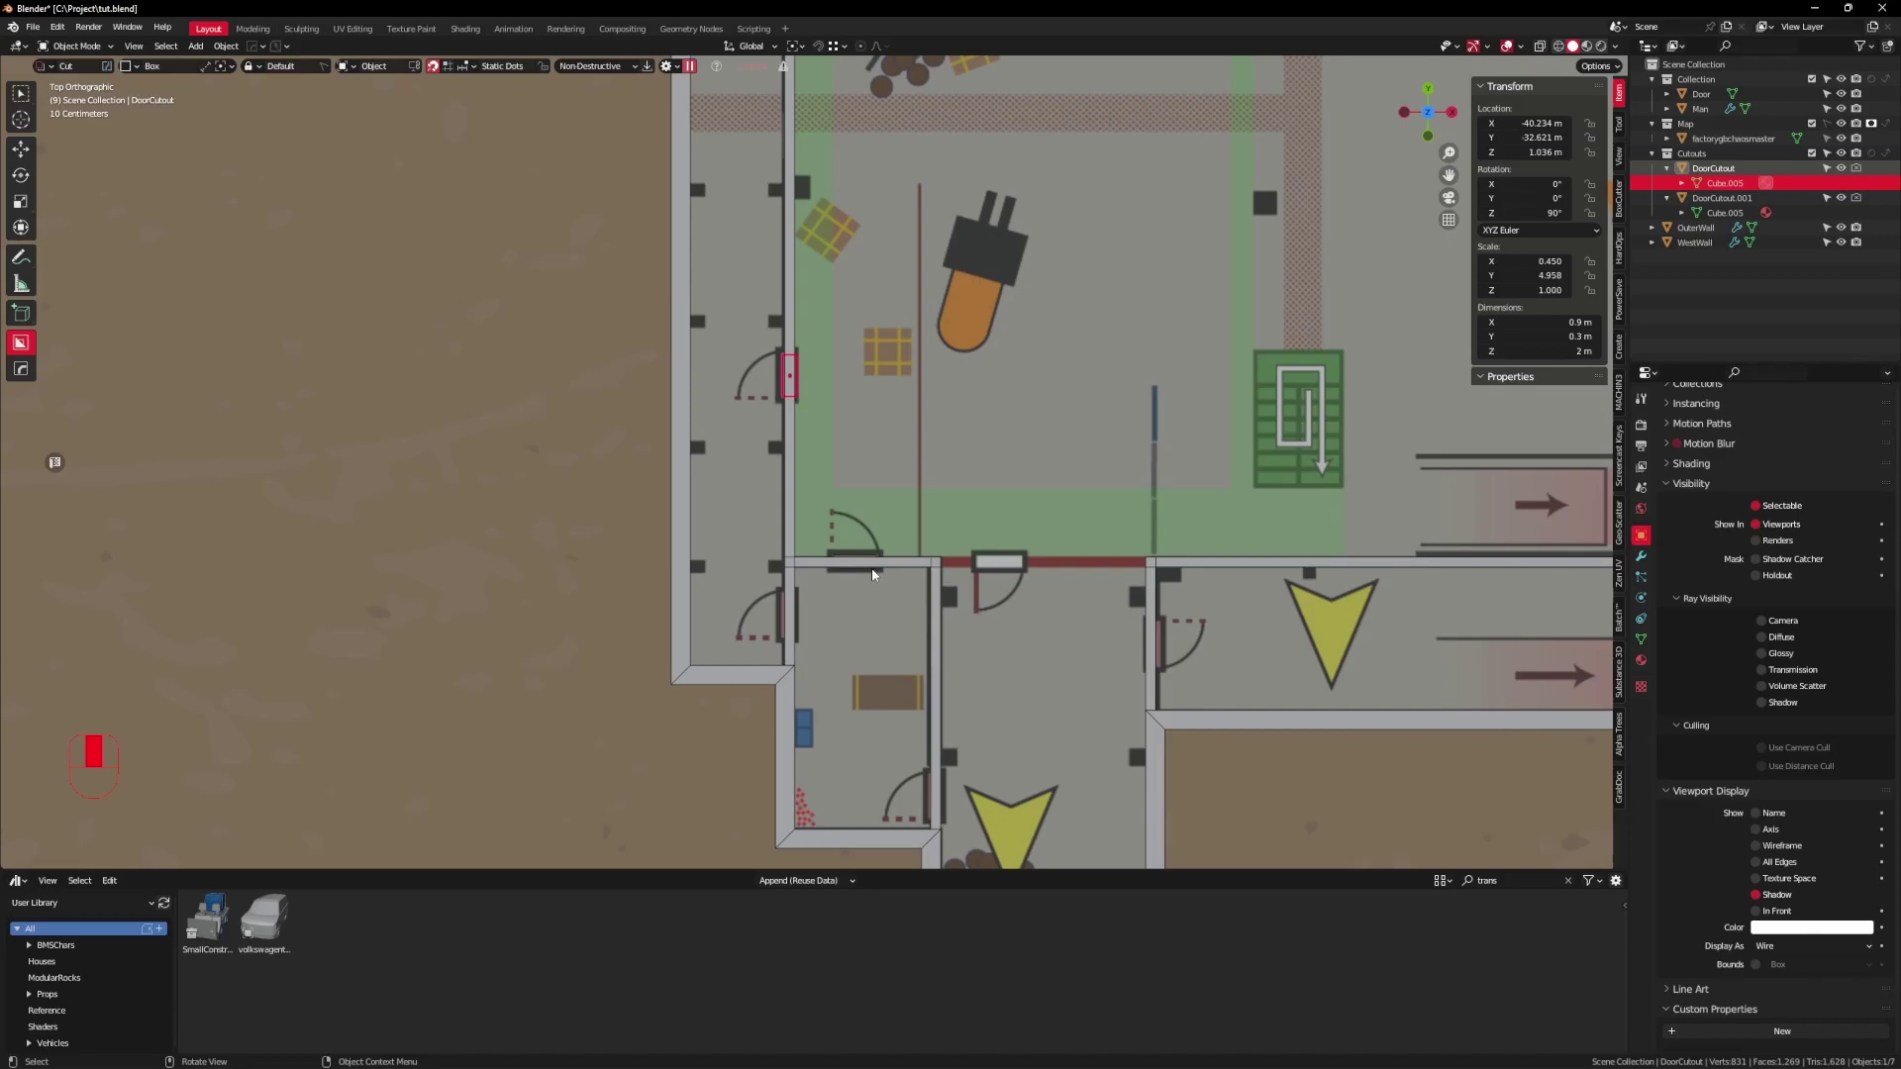
Step: Try moving the top face of DoorCutout.001 vertically in Edit Mode to see how the linked door openings respond
{"action": "left_click", "coordinate": [922, 596]}
{"action": "left_click", "coordinate": [865, 574]}
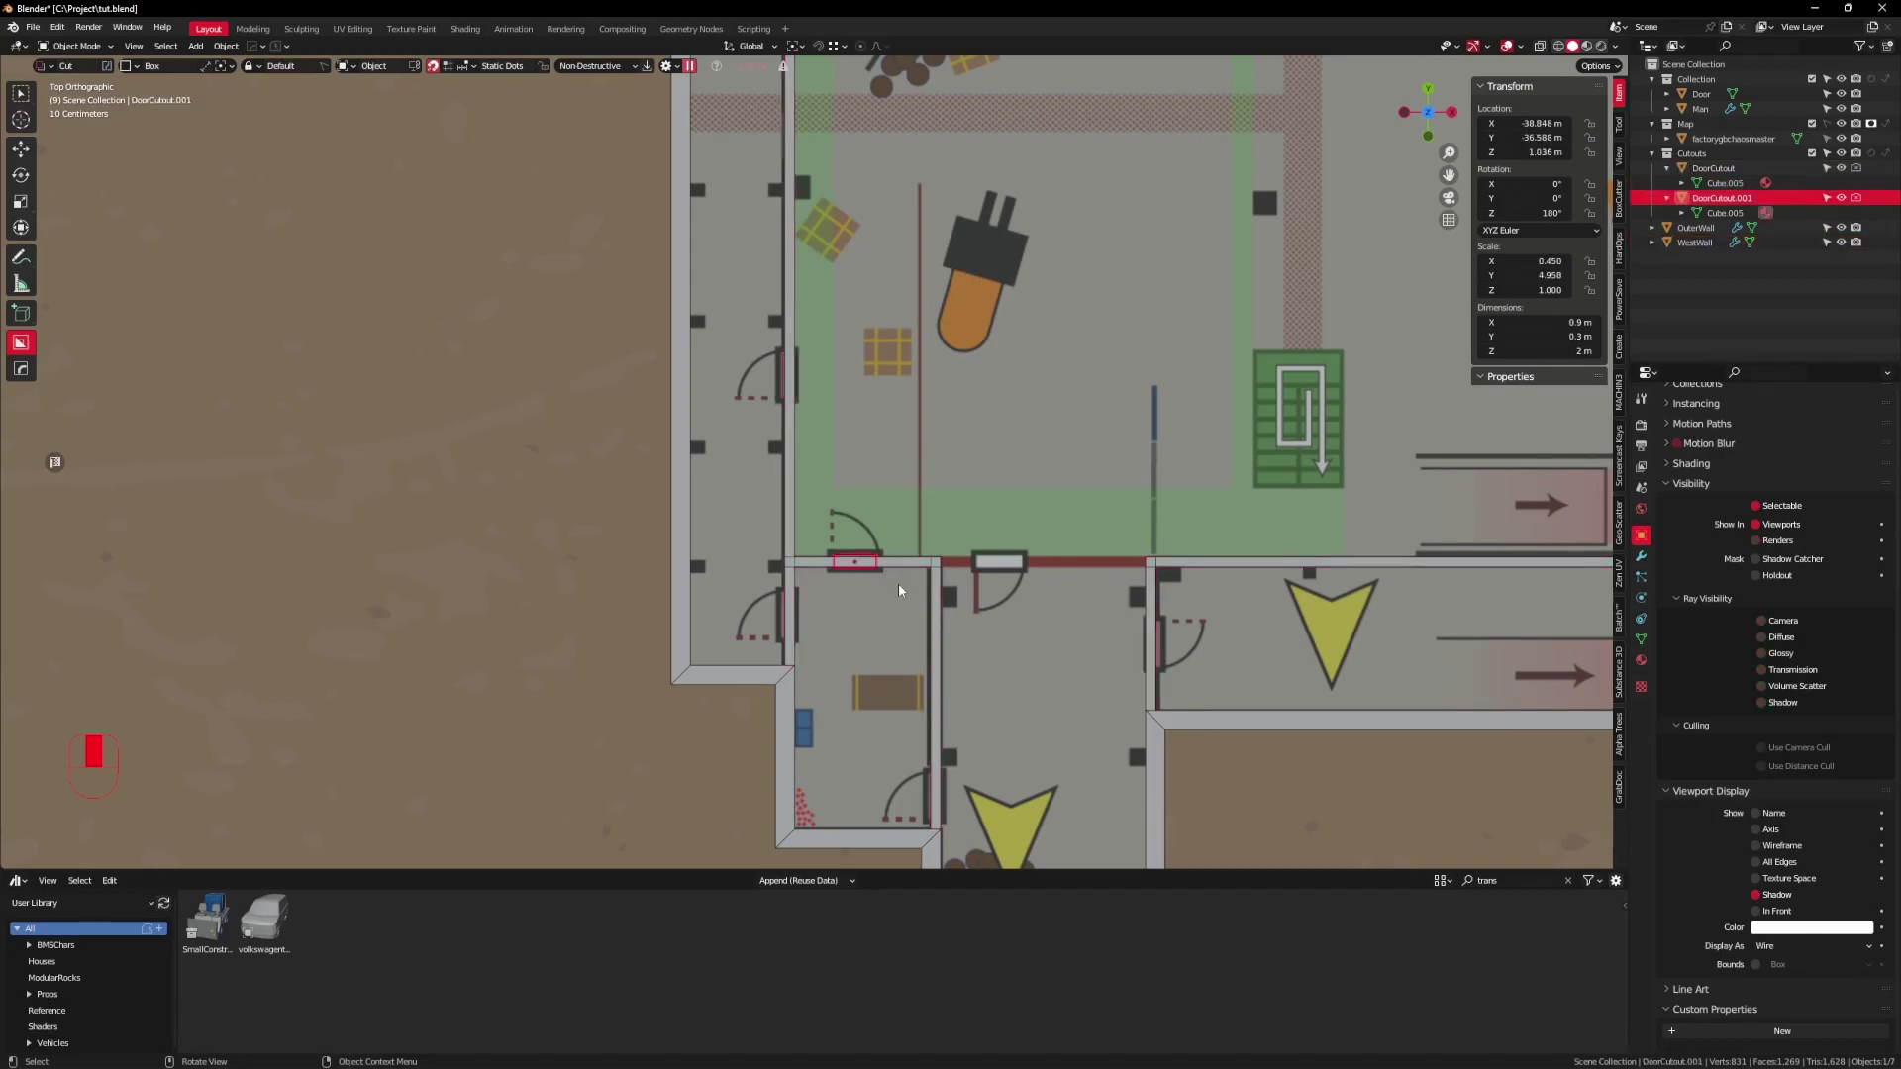
{"action": "scroll", "coordinate": [898, 589], "scroll_direction": "up", "scroll_amount": 3}
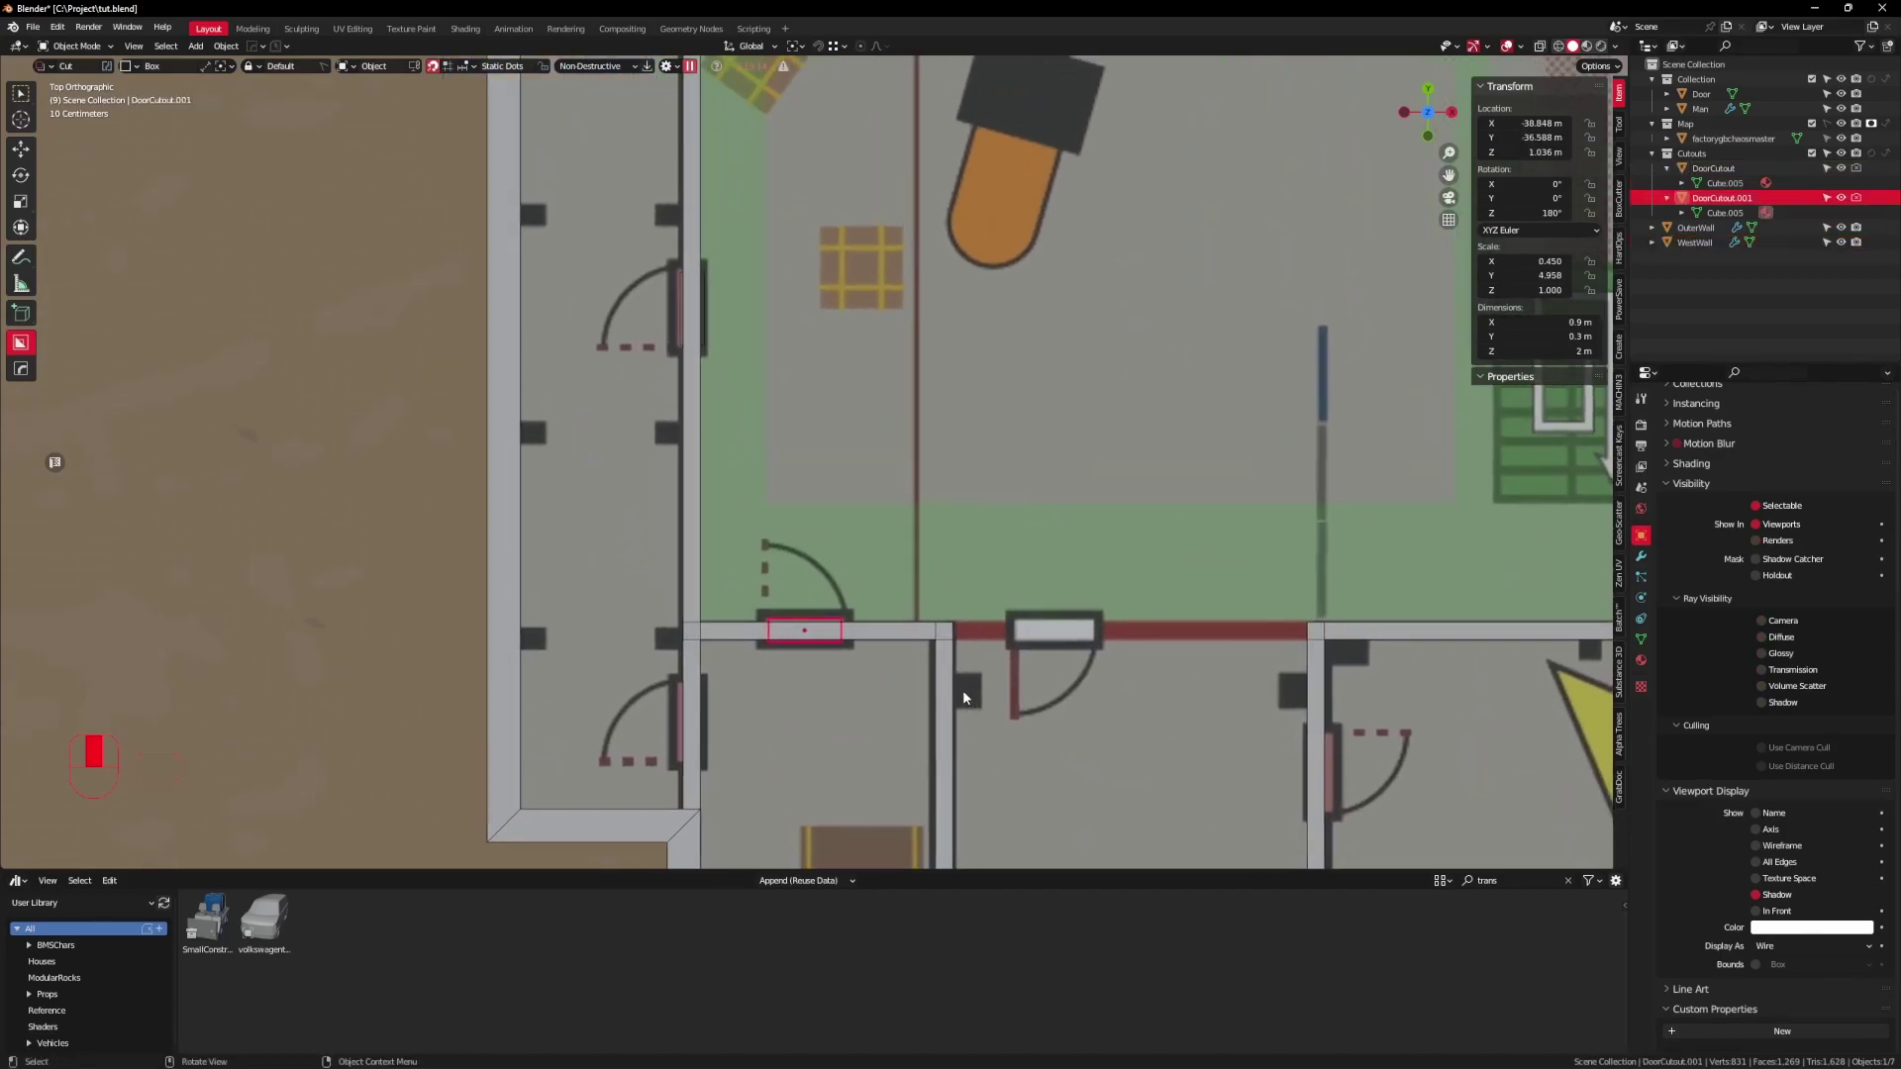
{"action": "scroll", "coordinate": [968, 698], "scroll_direction": "down", "scroll_amount": 2}
{"action": "middle_click_drag", "start_coordinate": [927, 610], "coordinate": [825, 480]}
{"action": "middle_click_drag", "start_coordinate": [893, 532], "coordinate": [789, 487]}
{"action": "key", "text": "Tab"}
{"action": "key", "text": "3"}
{"action": "left_click", "coordinate": [713, 505]}
{"action": "key", "text": "g"}
{"action": "key", "text": "z"}
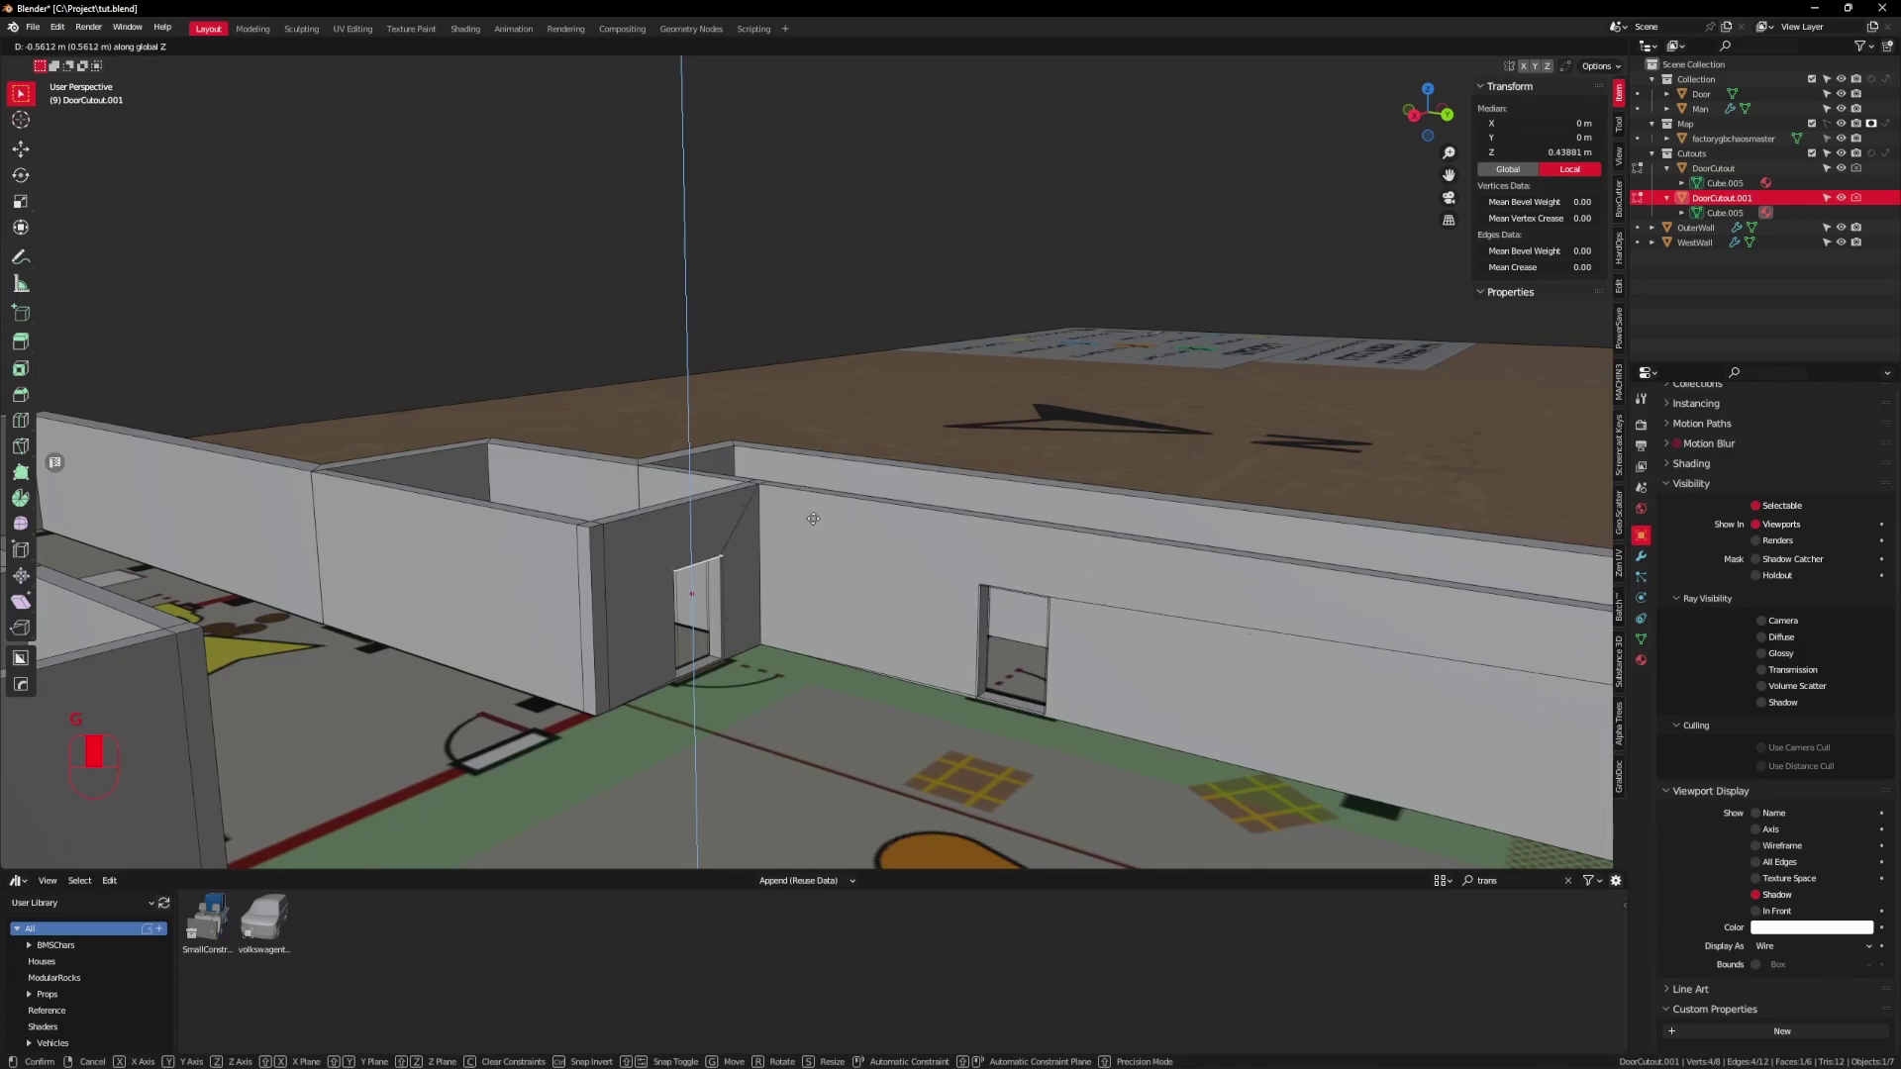
{"action": "left_click", "coordinate": [807, 478]}
{"action": "middle_click_drag", "start_coordinate": [808, 477], "coordinate": [1015, 586]}
{"action": "key", "text": "Tab"}
Step: Make a linked duplicate of DoorCutout.001, rotate it 90°, and align it with the lower door symbol on the west corridor's inner wall
{"action": "key", "text": "KP_7"}
{"action": "scroll", "coordinate": [1014, 586], "scroll_direction": "up", "scroll_amount": 2}
{"action": "key", "text": "alt+d"}
{"action": "right_click", "coordinate": [1039, 655]}
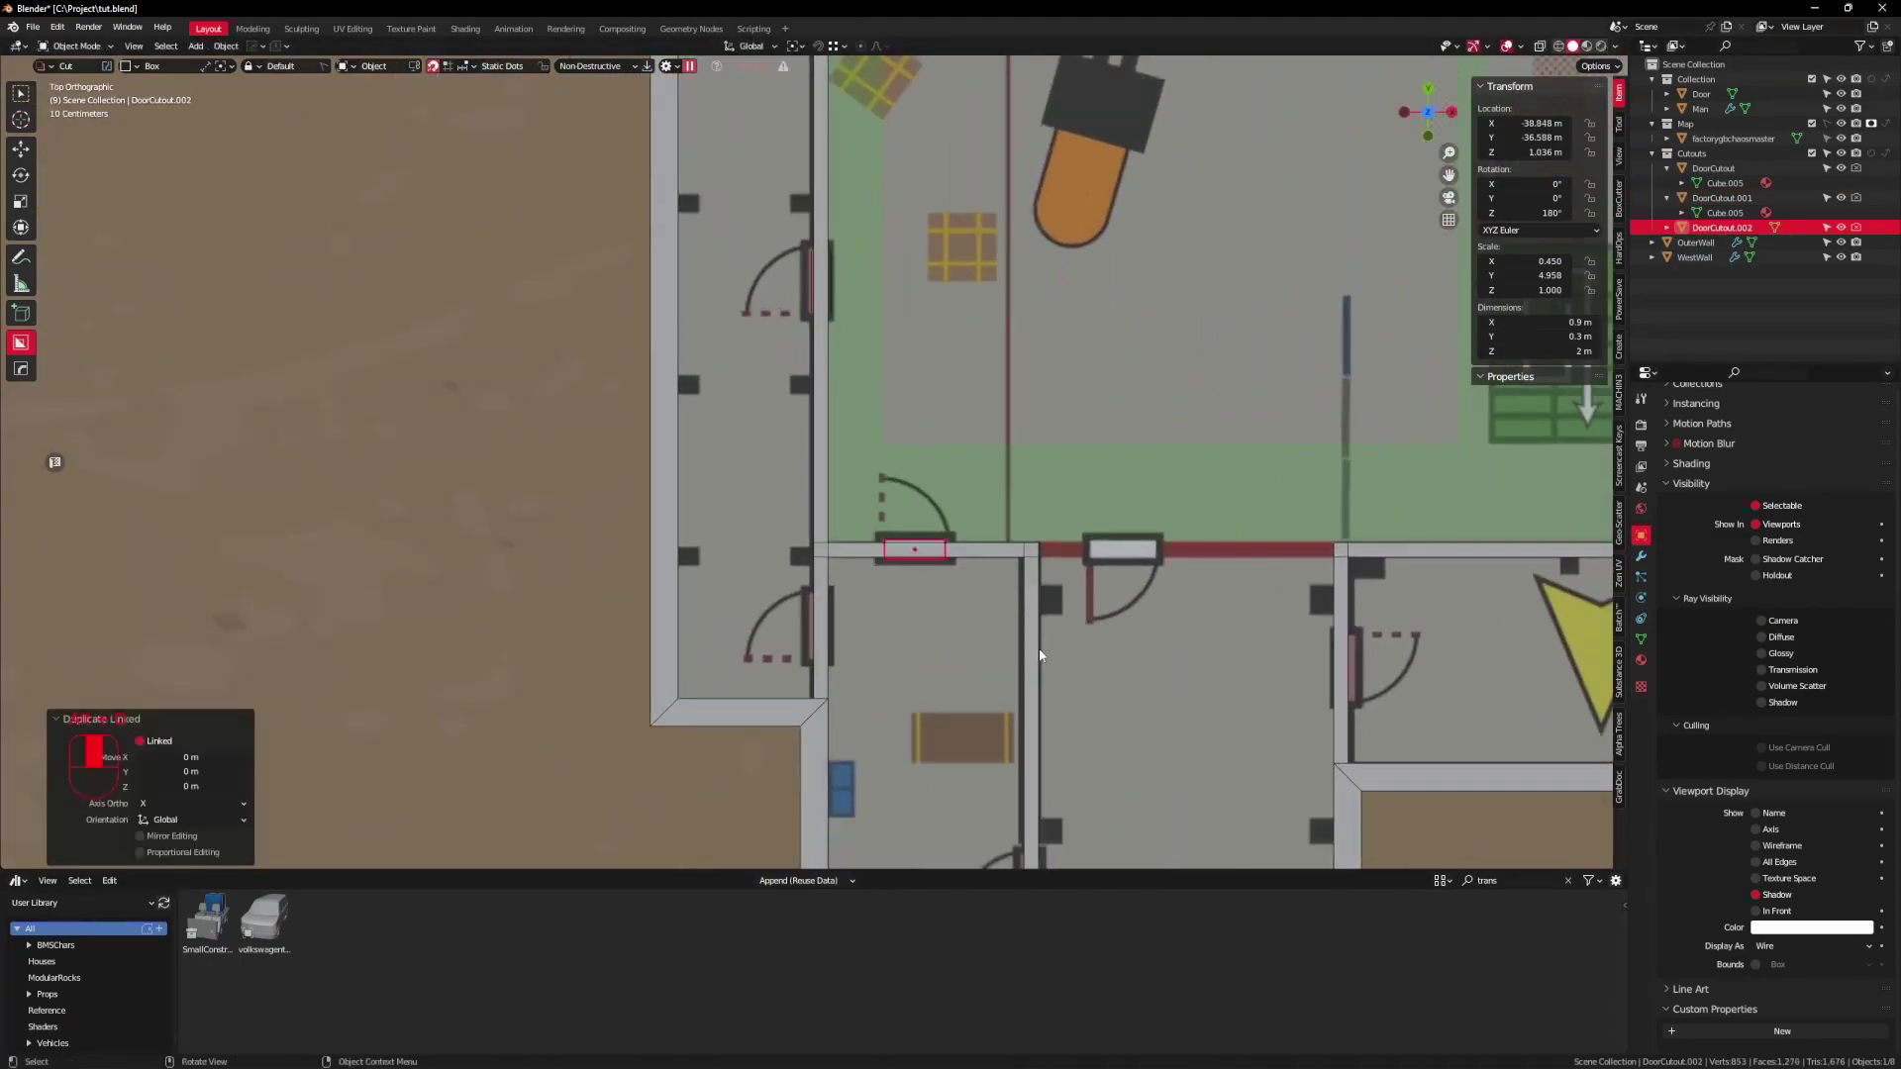
{"action": "key", "text": "r"}
{"action": "left_click", "coordinate": [975, 477]}
{"action": "key", "text": "g"}
{"action": "left_click", "coordinate": [820, 597]}
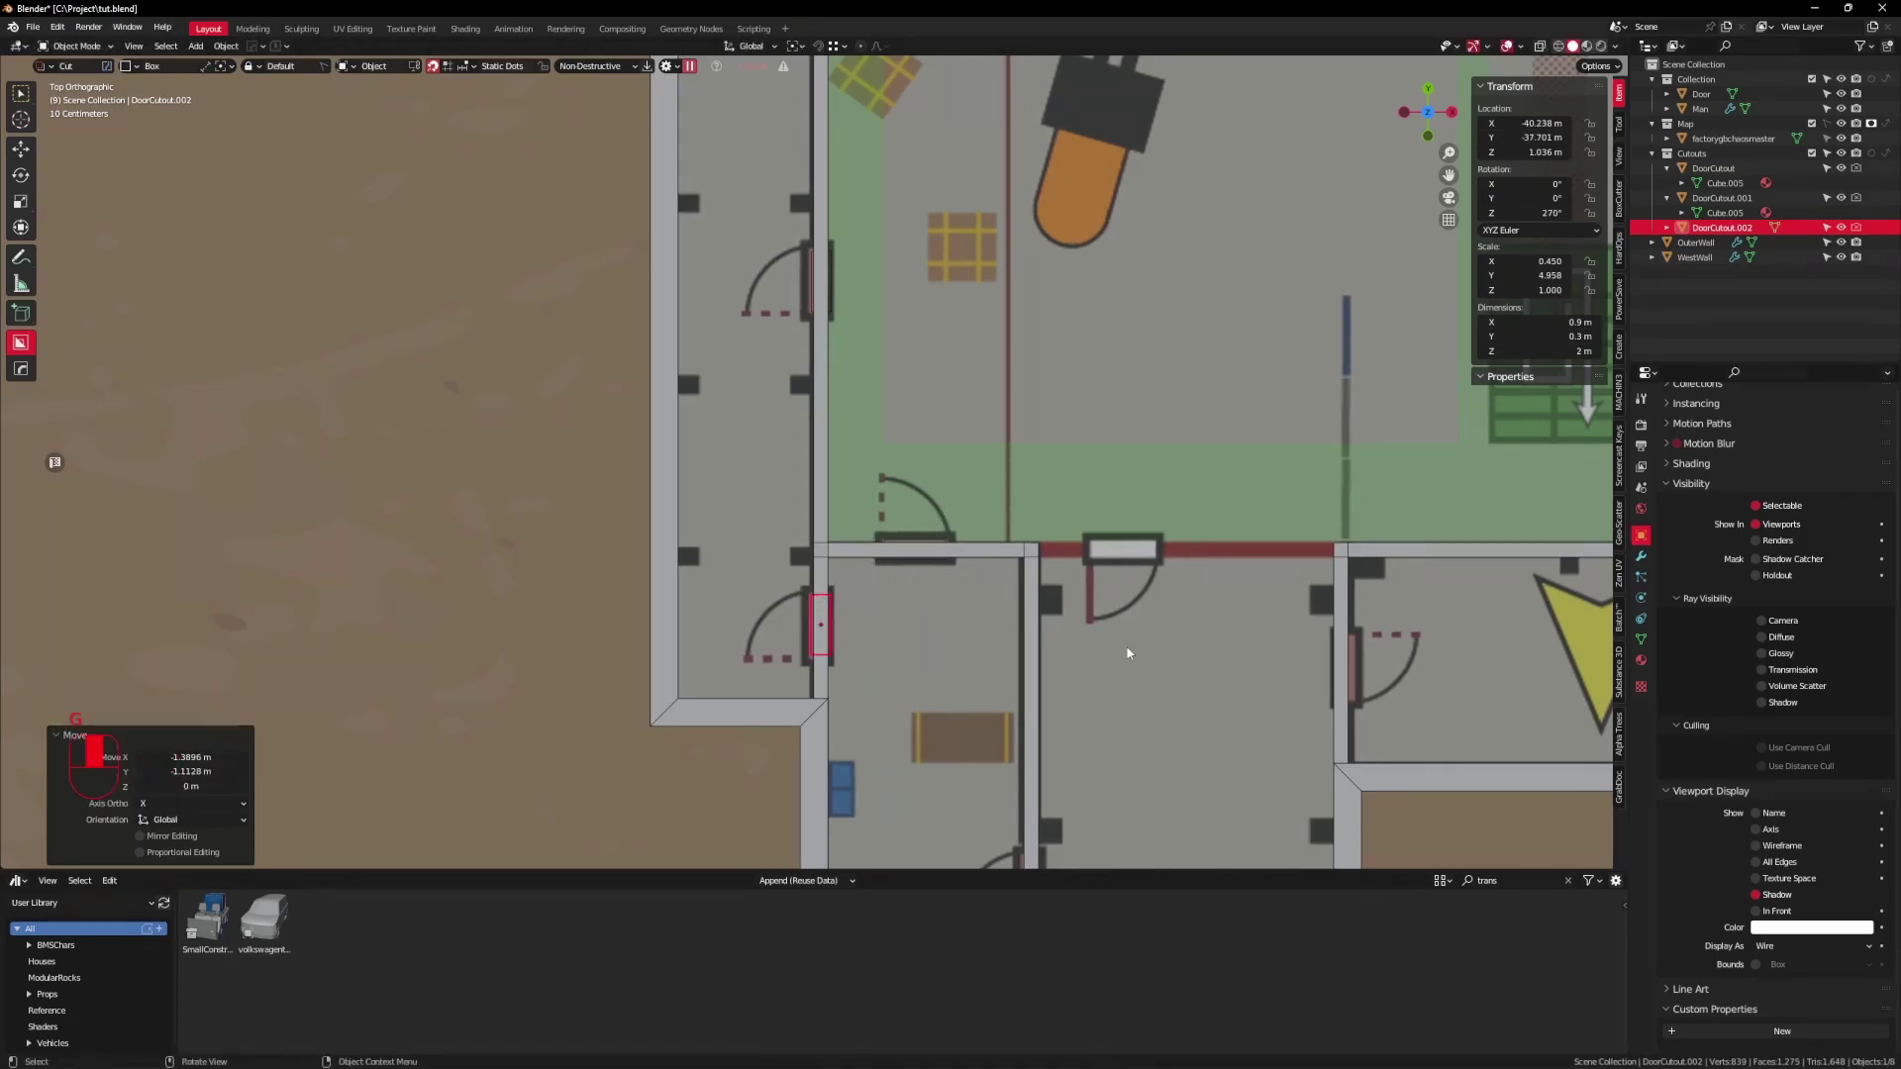
Step: Make a linked duplicate of the cutter along X and align it with the door symbol on the entrance corridor's east wall
{"action": "middle_click_drag", "start_coordinate": [1129, 649], "coordinate": [882, 645], "text": "shift"}
{"action": "key", "text": "alt+d"}
{"action": "key", "text": "x"}
{"action": "left_click", "coordinate": [1639, 678]}
{"action": "middle_click_drag", "start_coordinate": [1524, 615], "coordinate": [1460, 597], "text": "shift"}
{"action": "key", "text": "g"}
{"action": "left_click", "coordinate": [1461, 597]}
{"action": "key", "text": "g"}
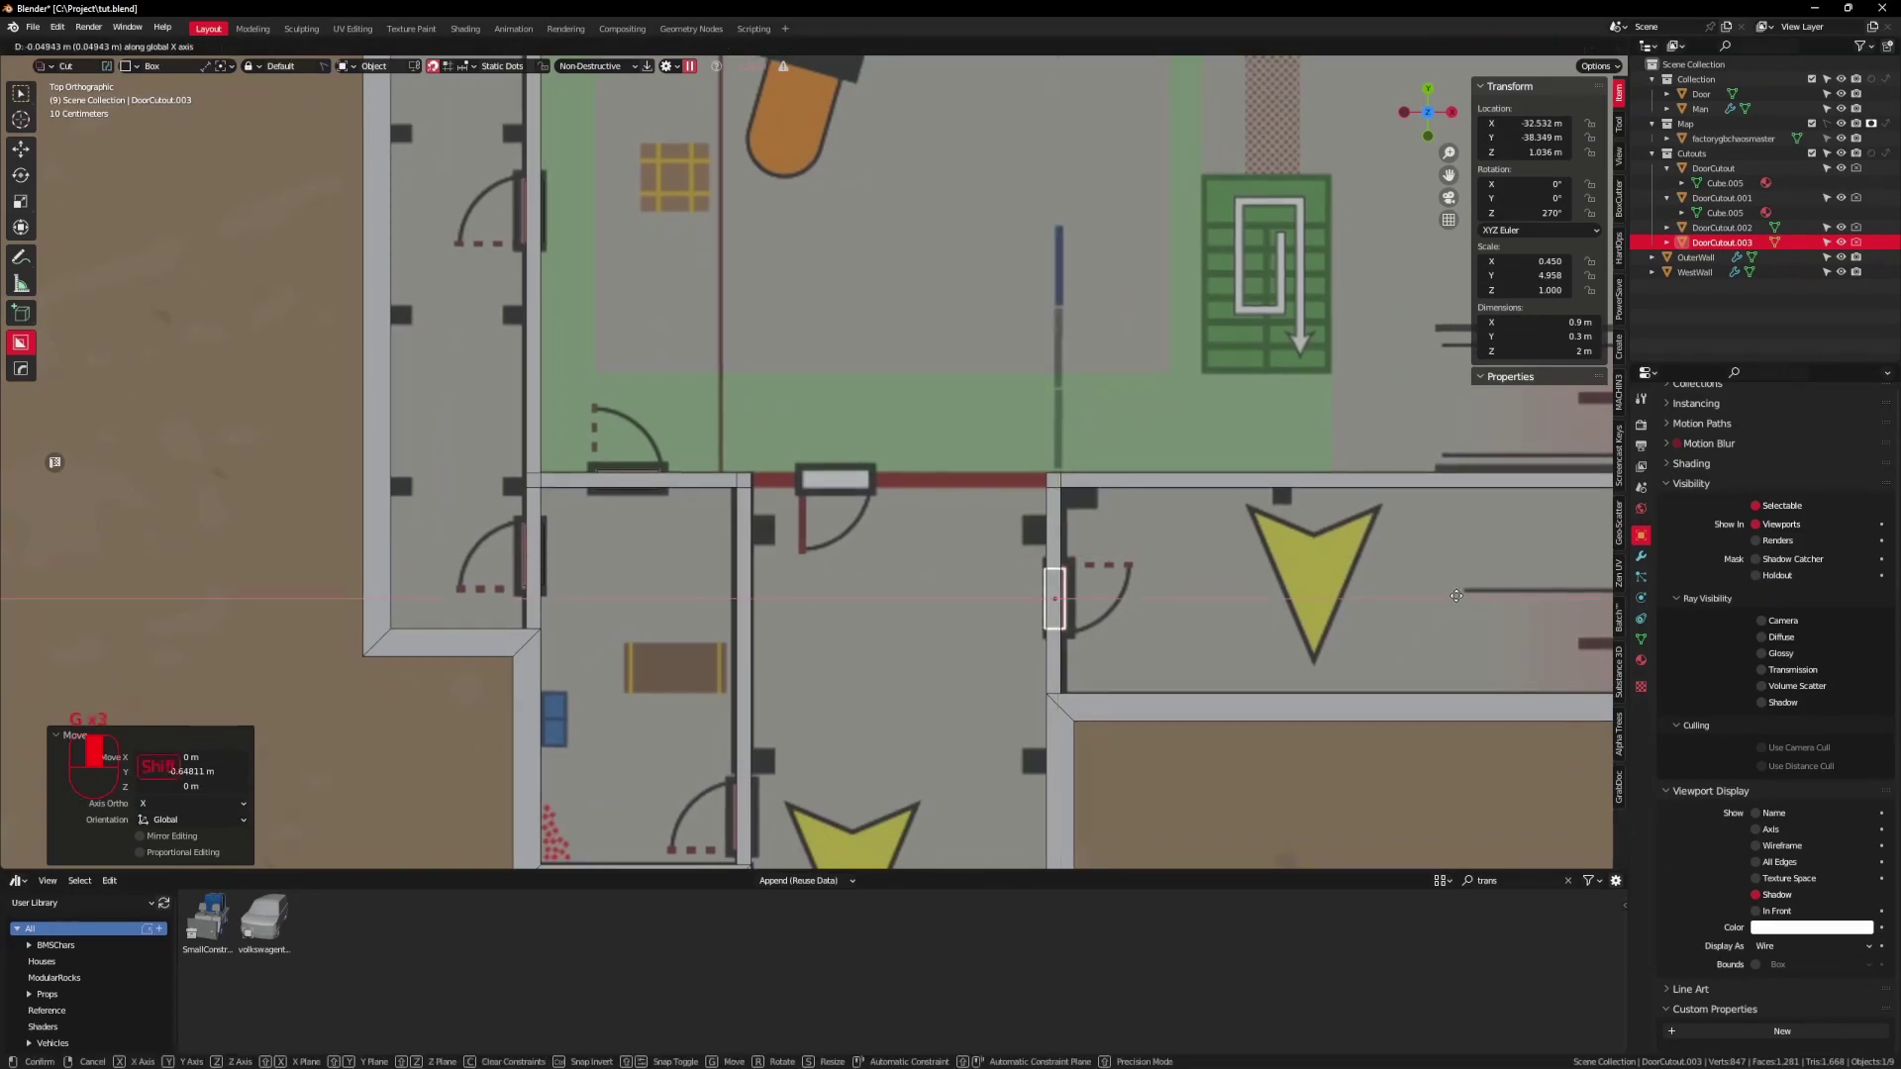
{"action": "left_click", "coordinate": [1455, 595]}
Step: Make another linked duplicate and align it with the door symbol on the small room's east wall
{"action": "key", "text": "alt+d"}
{"action": "scroll", "coordinate": [1451, 592], "scroll_direction": "down", "scroll_amount": 3}
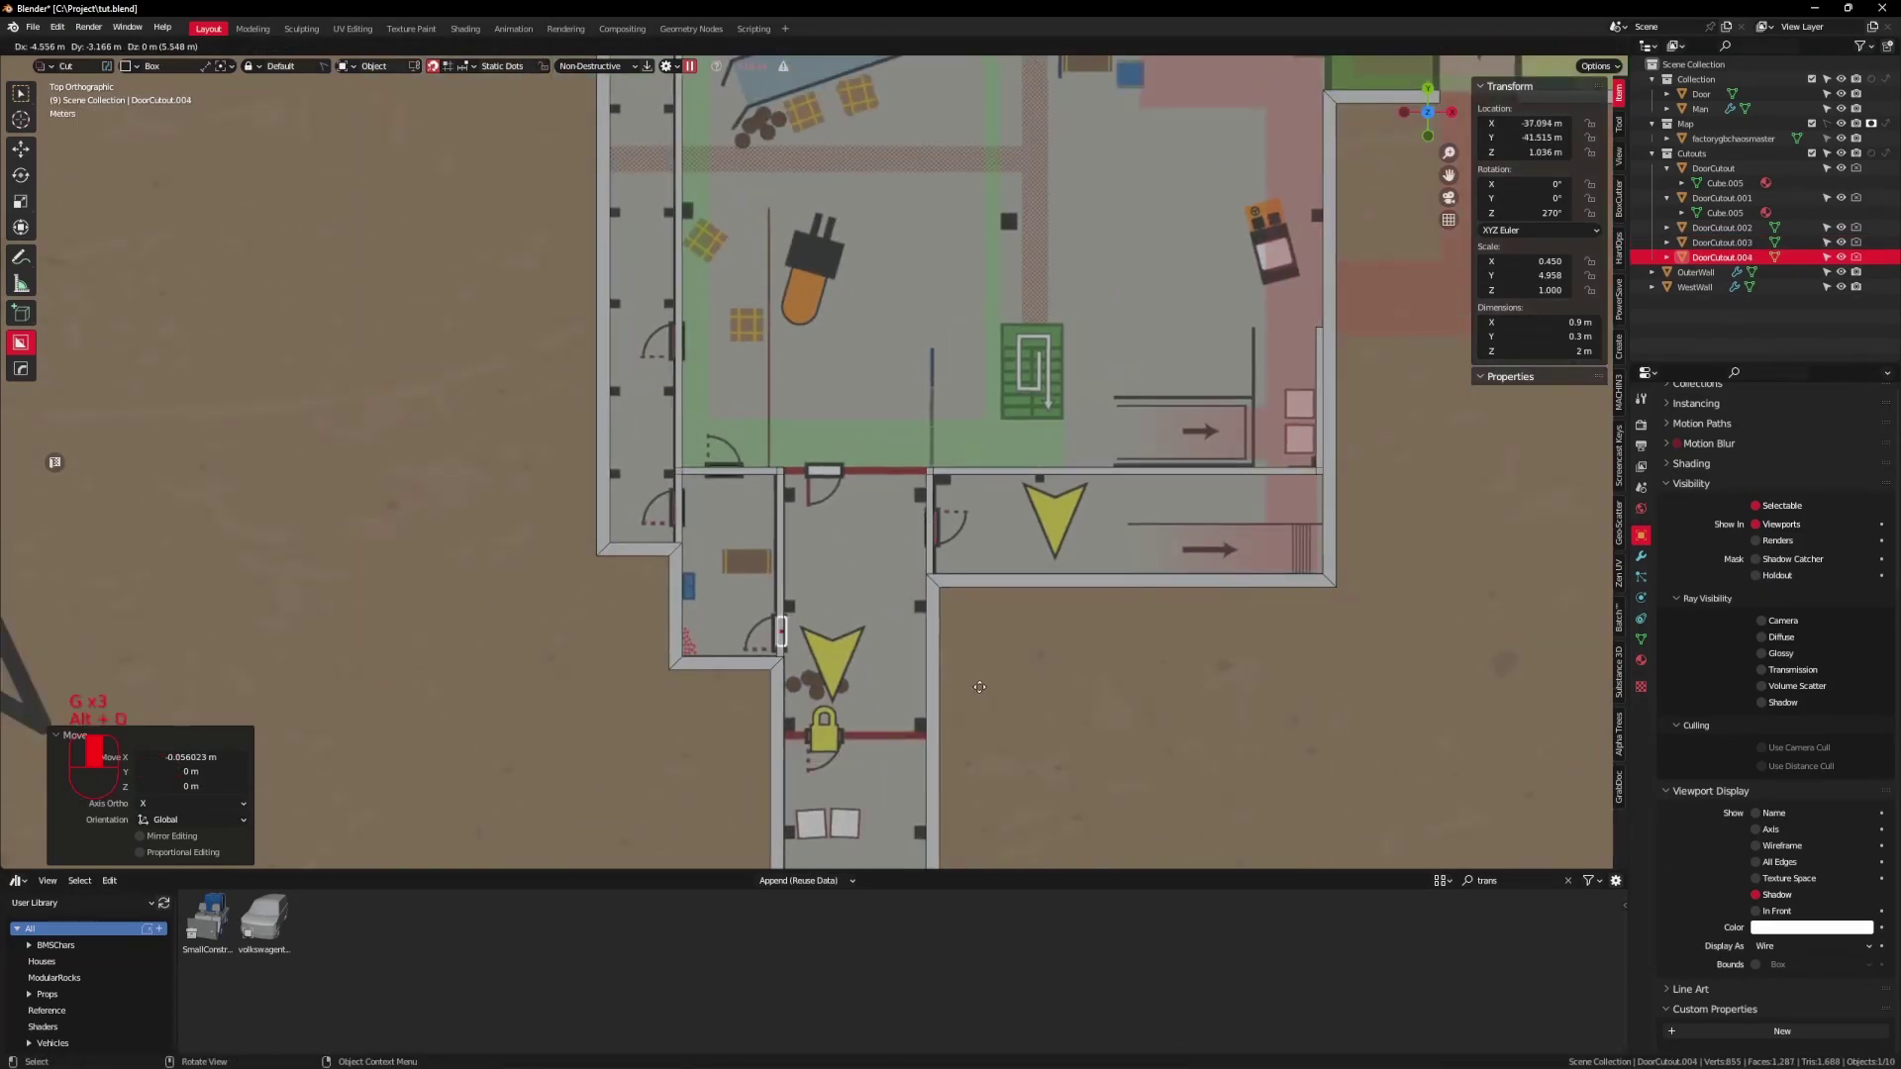
{"action": "left_click", "coordinate": [979, 686]}
{"action": "scroll", "coordinate": [980, 445], "scroll_direction": "up", "scroll_amount": 5}
{"action": "key", "text": "alt+d"}
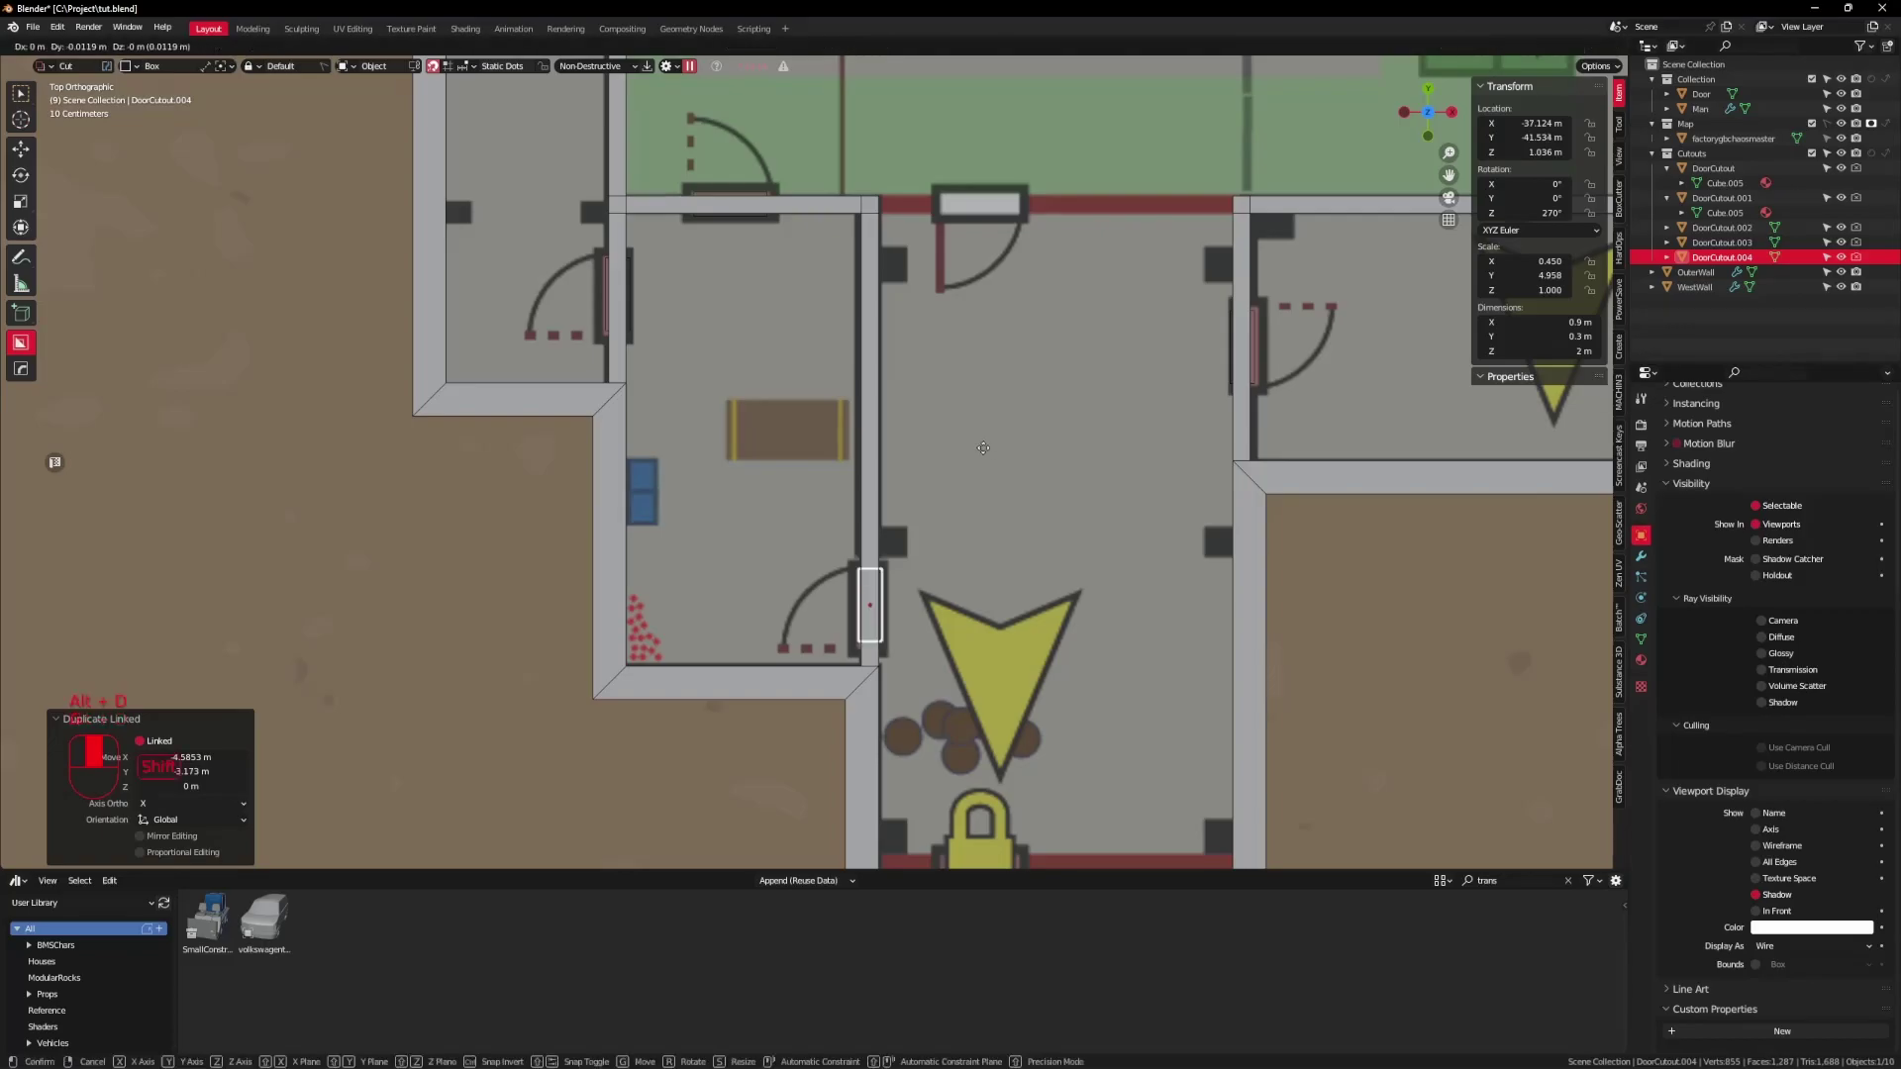
{"action": "left_click", "coordinate": [976, 460]}
Step: Make a linked duplicate, rotate it 90°, and fit it into the east room's upper wall where the red zone crosses it
{"action": "scroll", "coordinate": [1238, 480], "scroll_direction": "down", "scroll_amount": 5}
{"action": "middle_click_drag", "start_coordinate": [1128, 488], "coordinate": [872, 640], "text": "shift"}
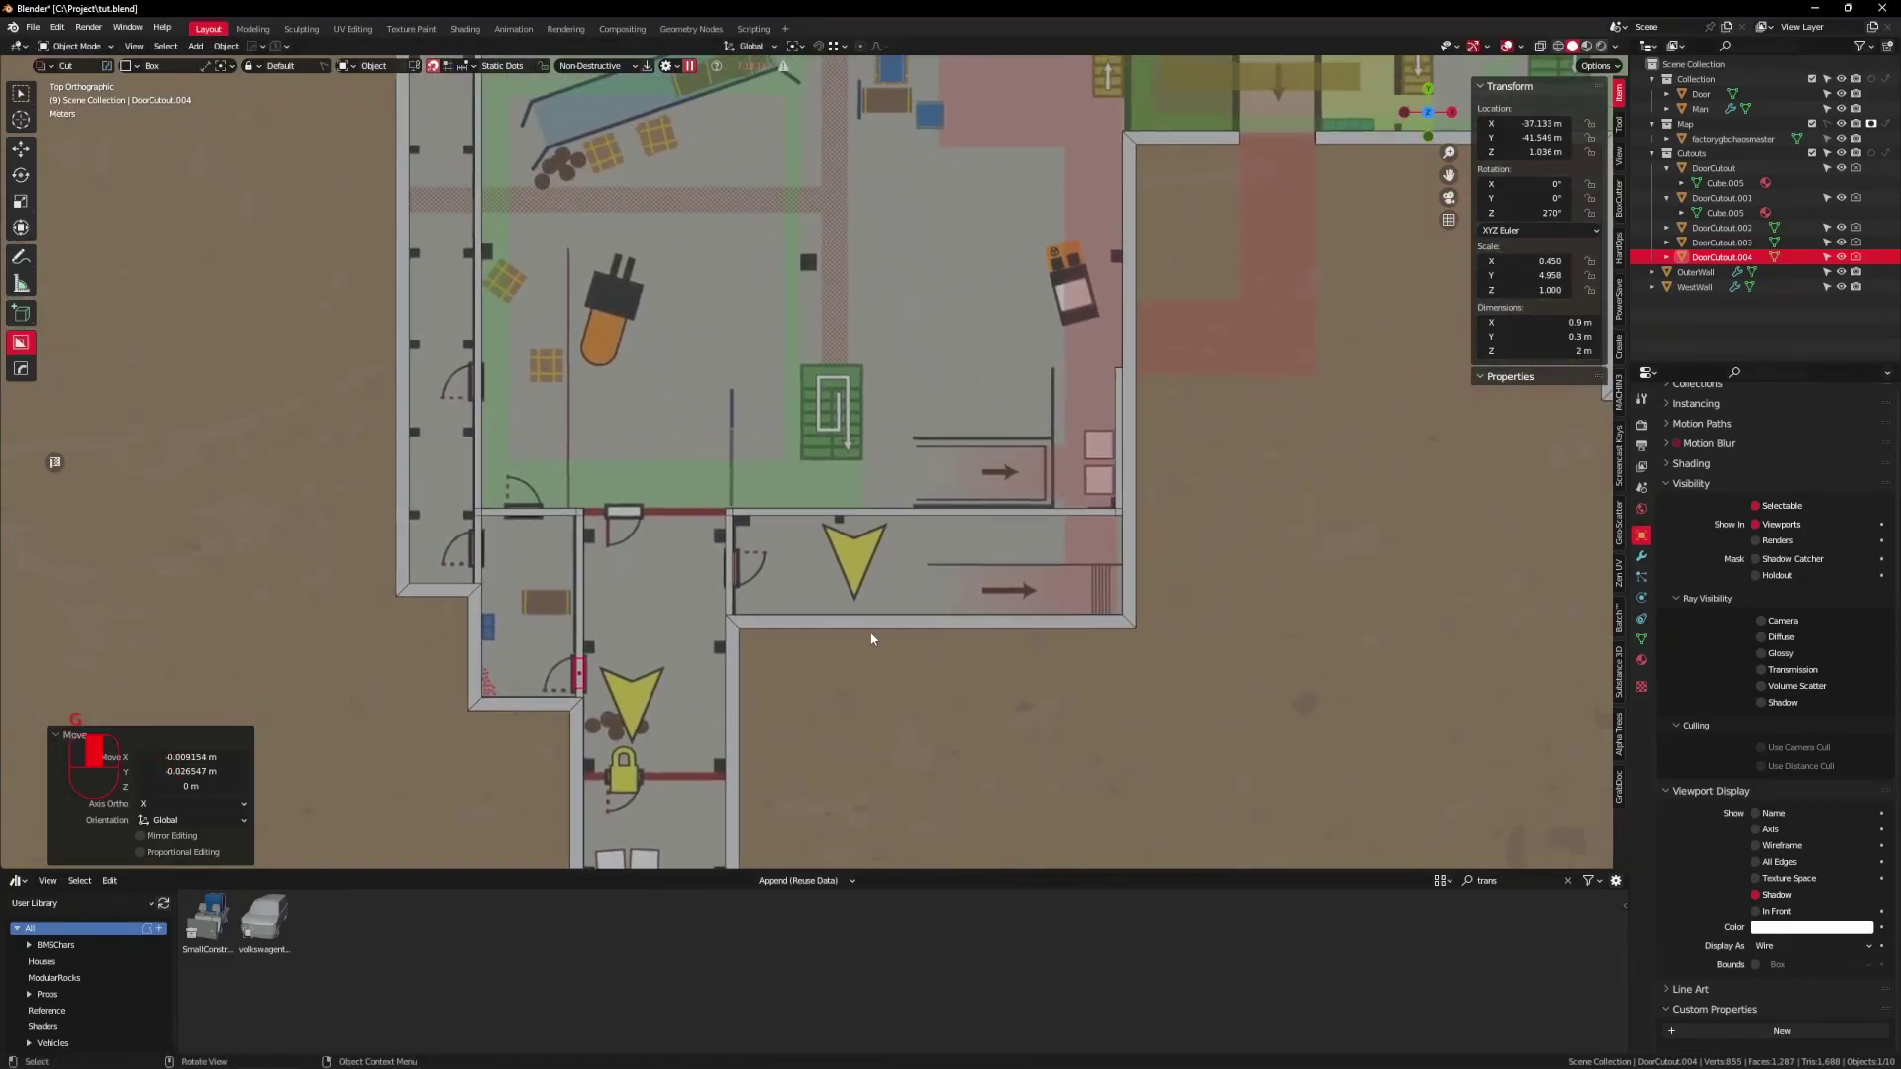
{"action": "scroll", "coordinate": [1059, 525], "scroll_direction": "up", "scroll_amount": 1}
{"action": "key", "text": "alt+d"}
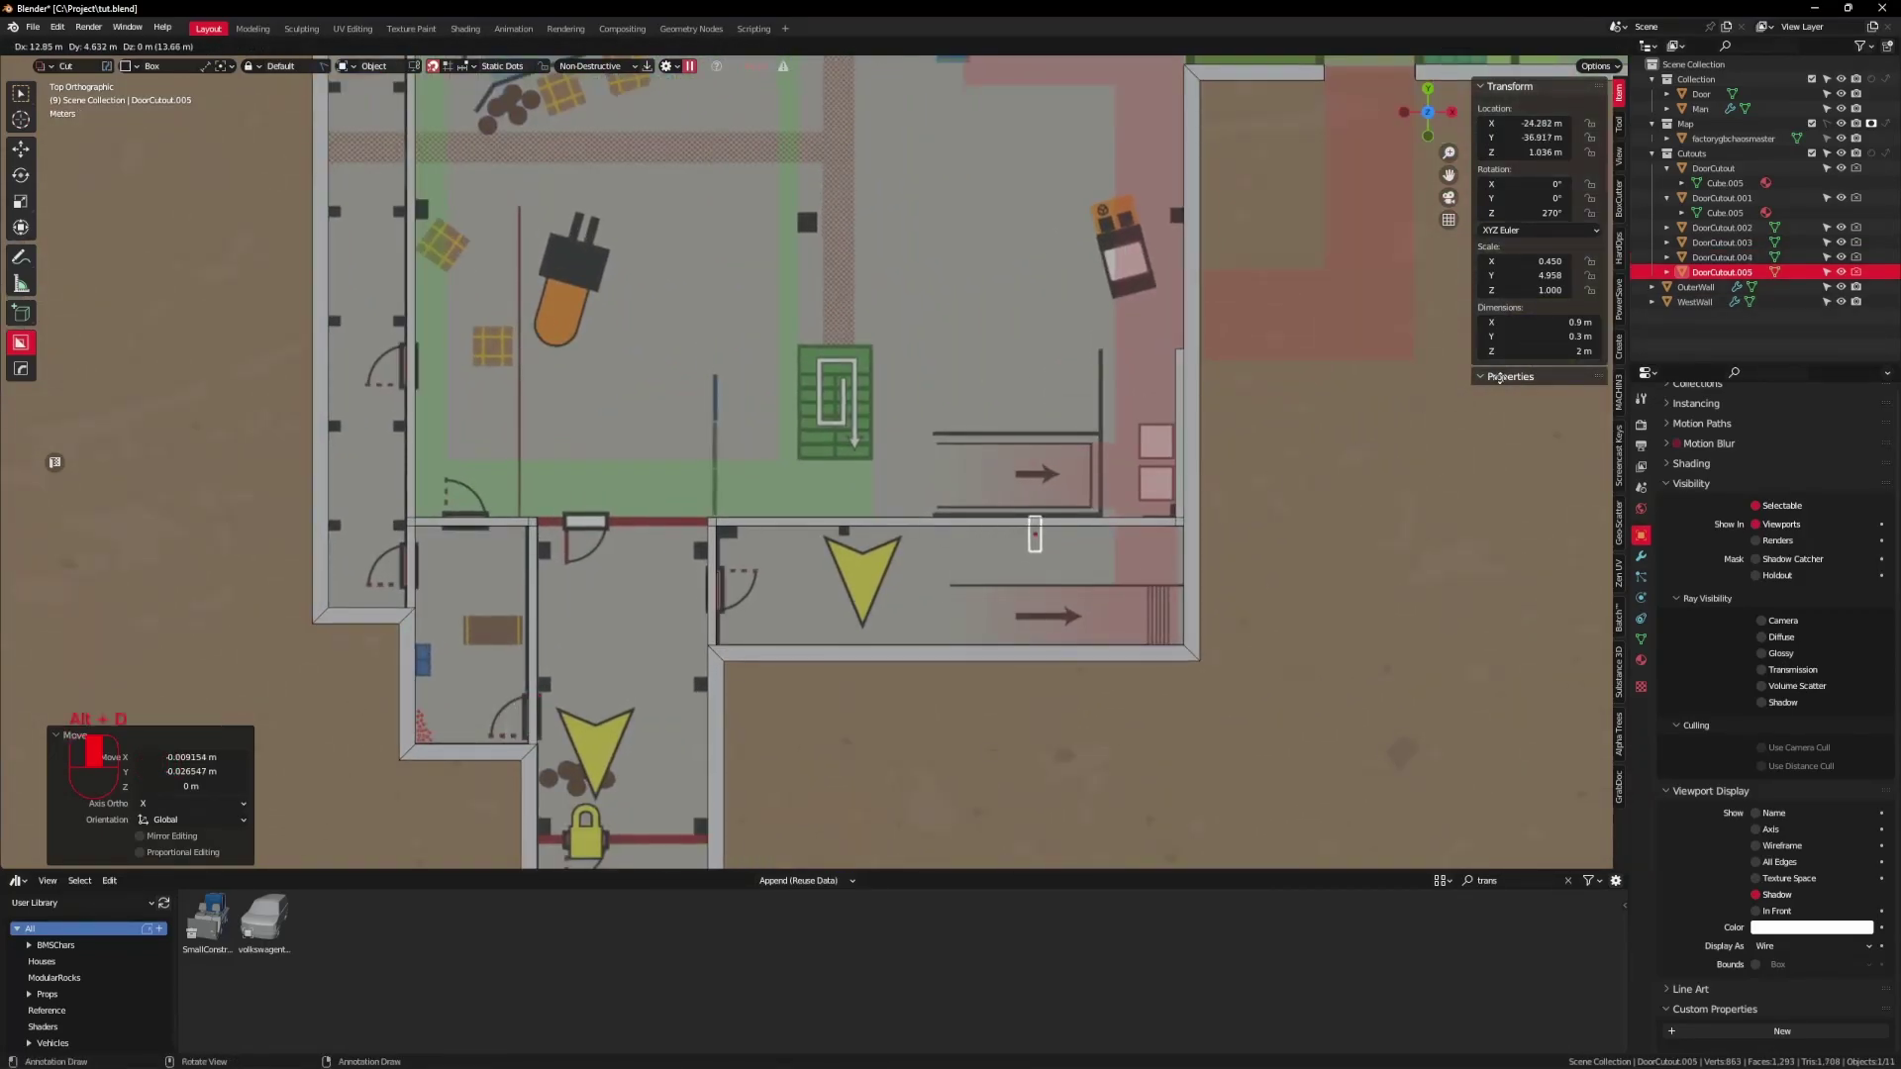
{"action": "left_click", "coordinate": [1549, 367]}
{"action": "key", "text": "r"}
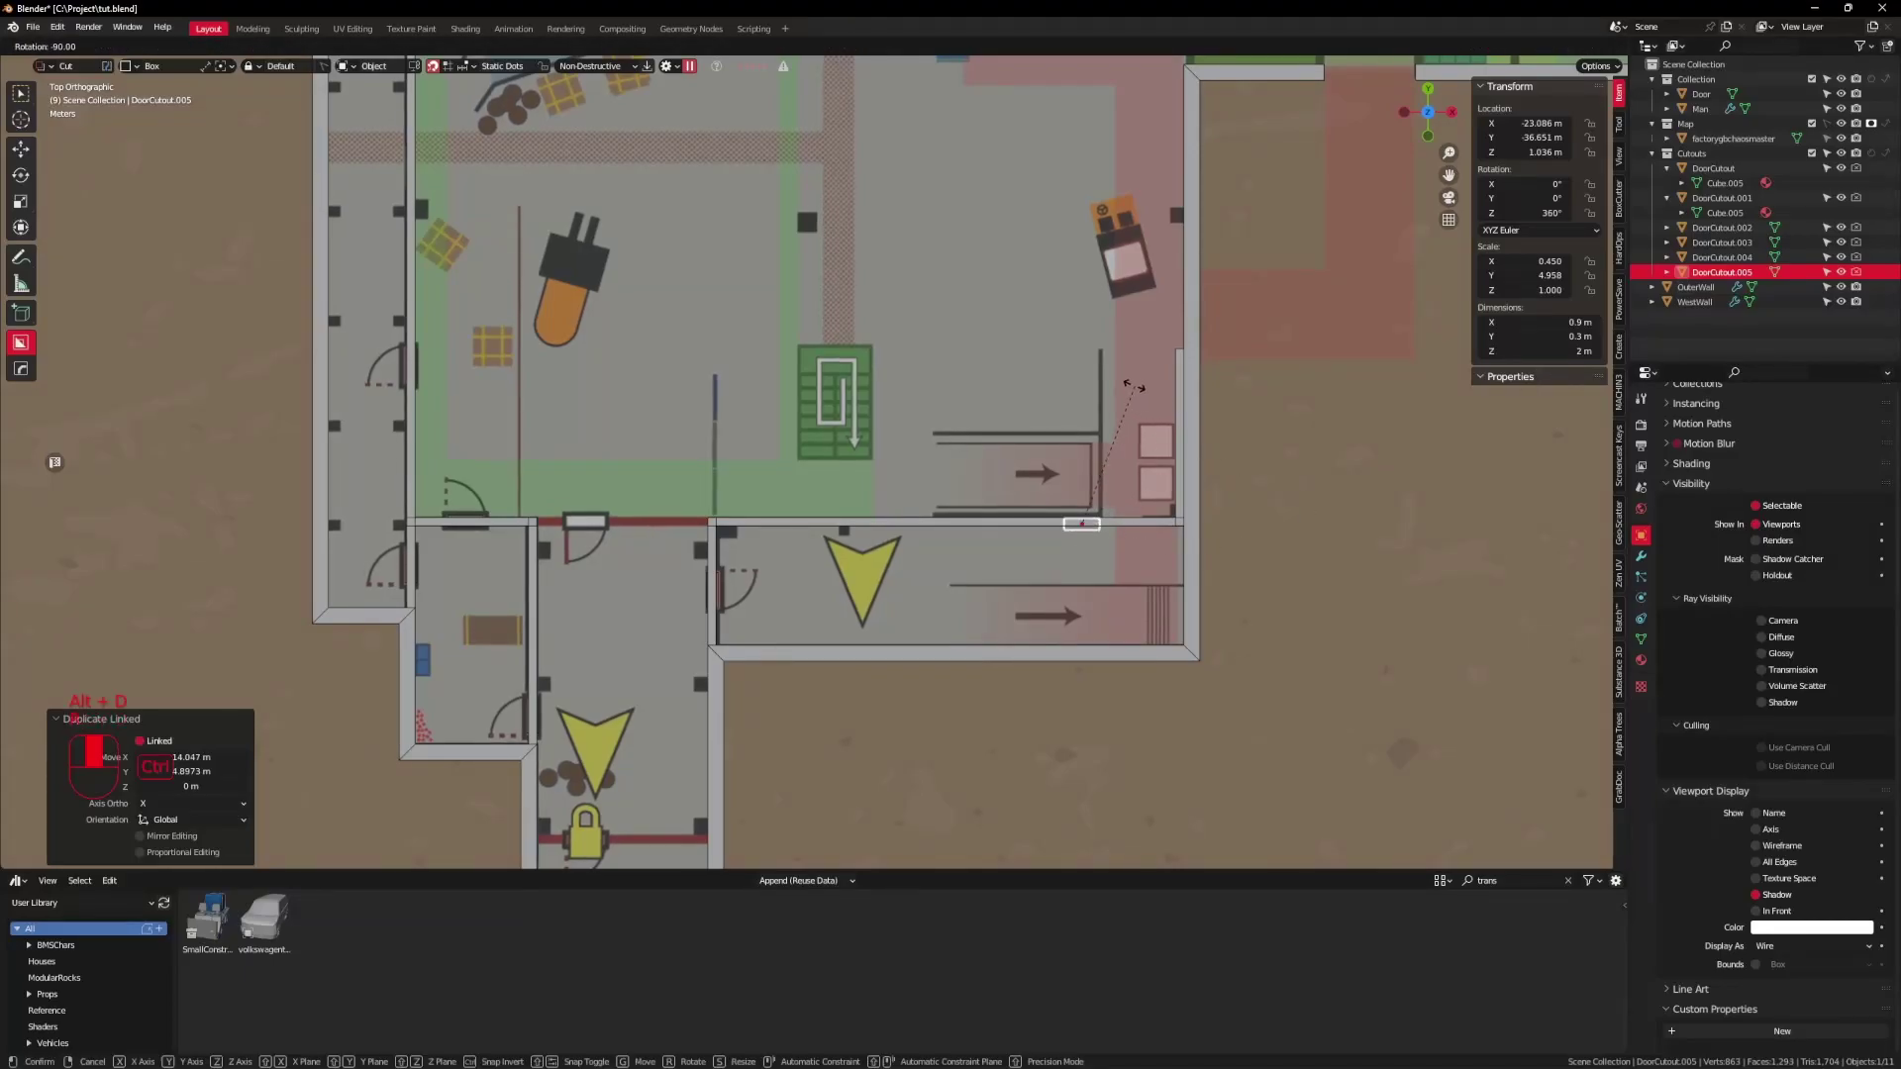
{"action": "left_click", "coordinate": [1133, 386]}
{"action": "key", "text": "g"}
{"action": "scroll", "coordinate": [1055, 580], "scroll_direction": "up", "scroll_amount": 4}
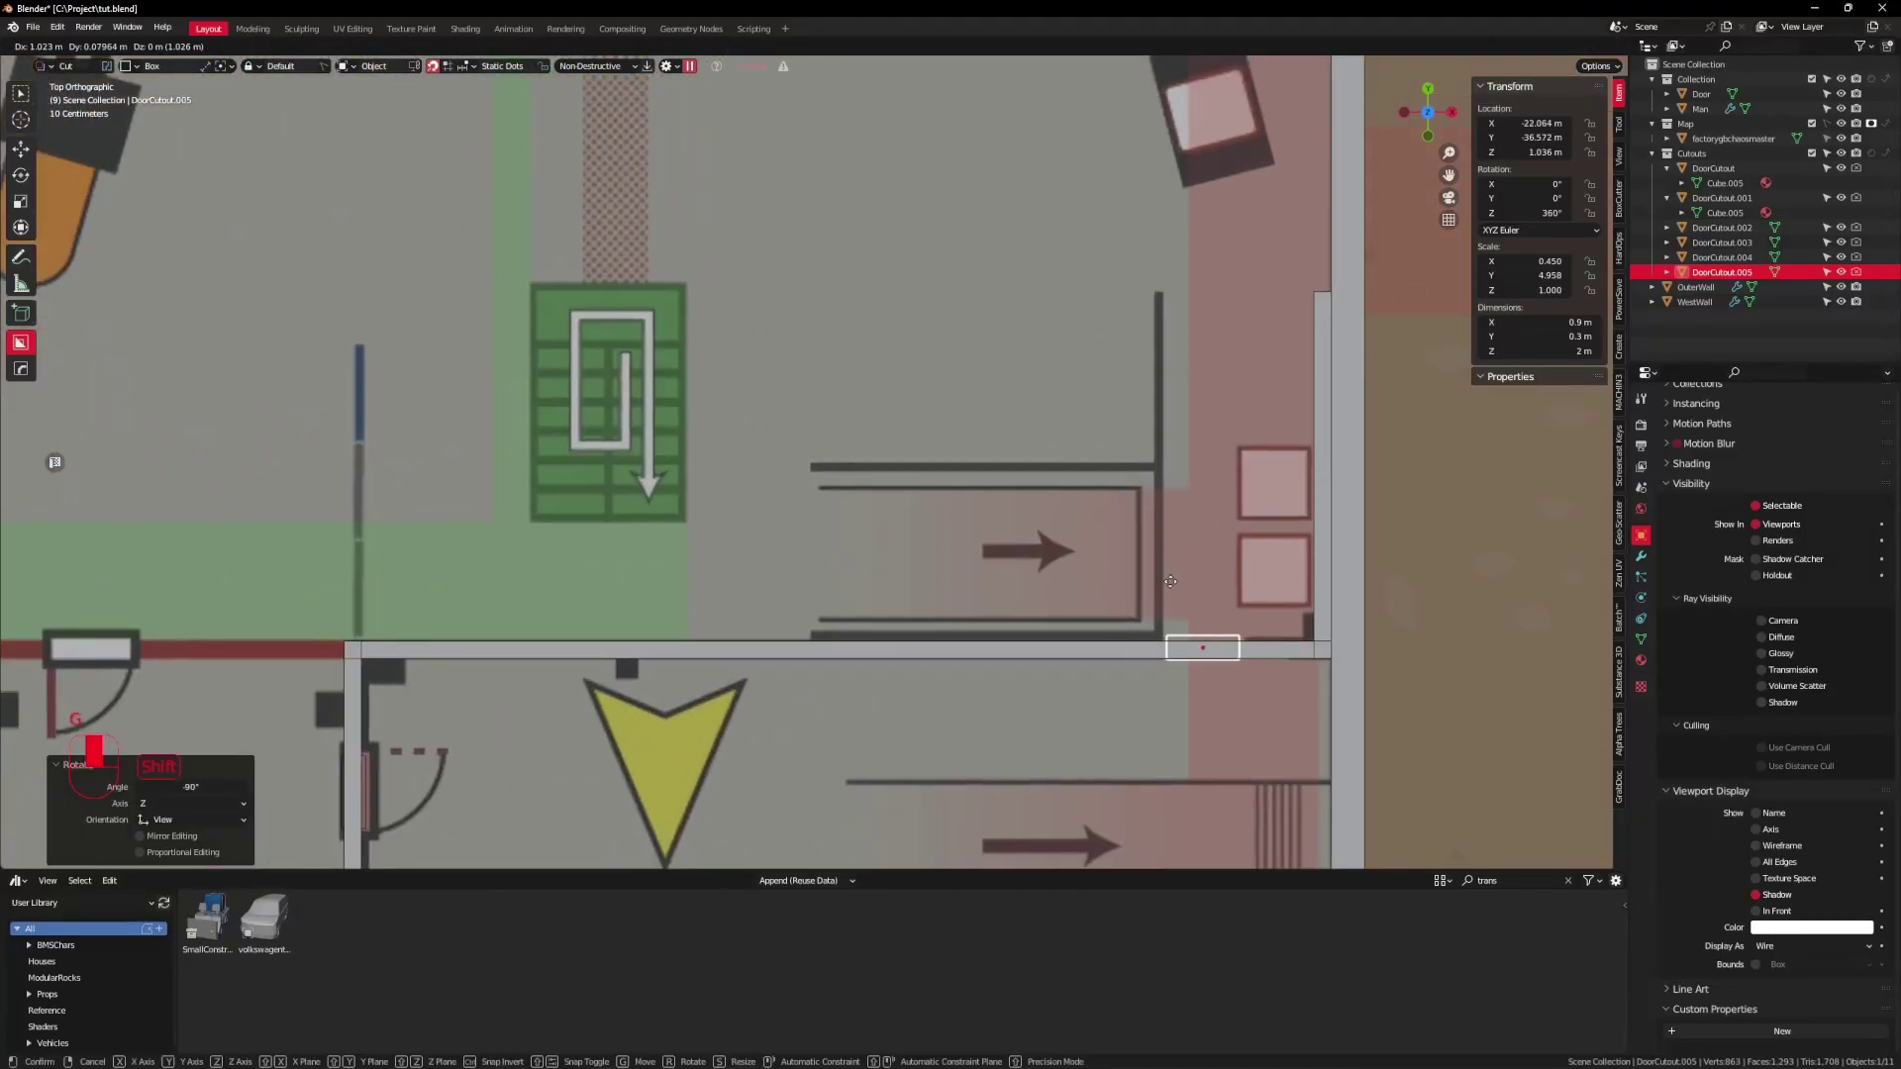
{"action": "left_click", "coordinate": [1179, 603]}
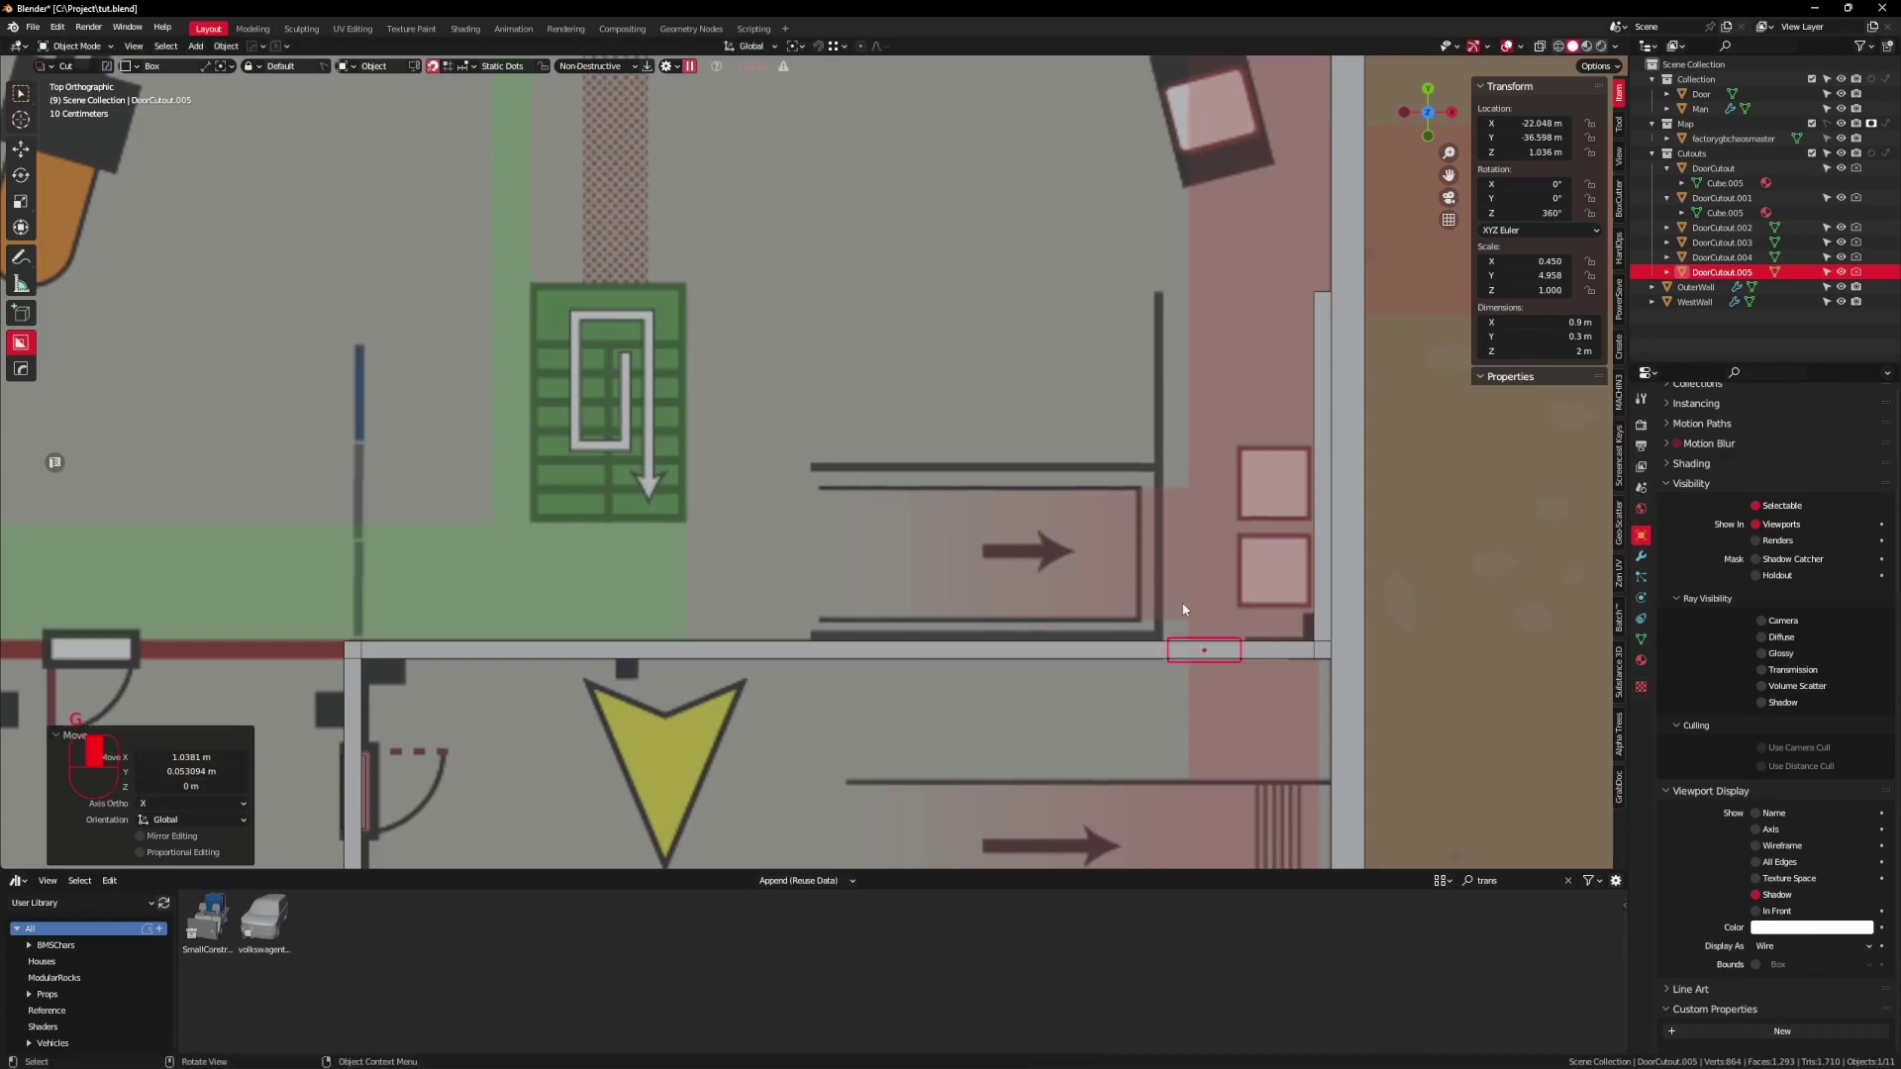
Step: Examine the cut door openings in perspective and the west corridor's plan markings in an X-ray top view
{"action": "scroll", "coordinate": [1175, 634], "scroll_direction": "down", "scroll_amount": 5}
{"action": "middle_click_drag", "start_coordinate": [1175, 633], "coordinate": [971, 673]}
{"action": "scroll", "coordinate": [755, 576], "scroll_direction": "up", "scroll_amount": 3}
{"action": "key", "text": "KP_7"}
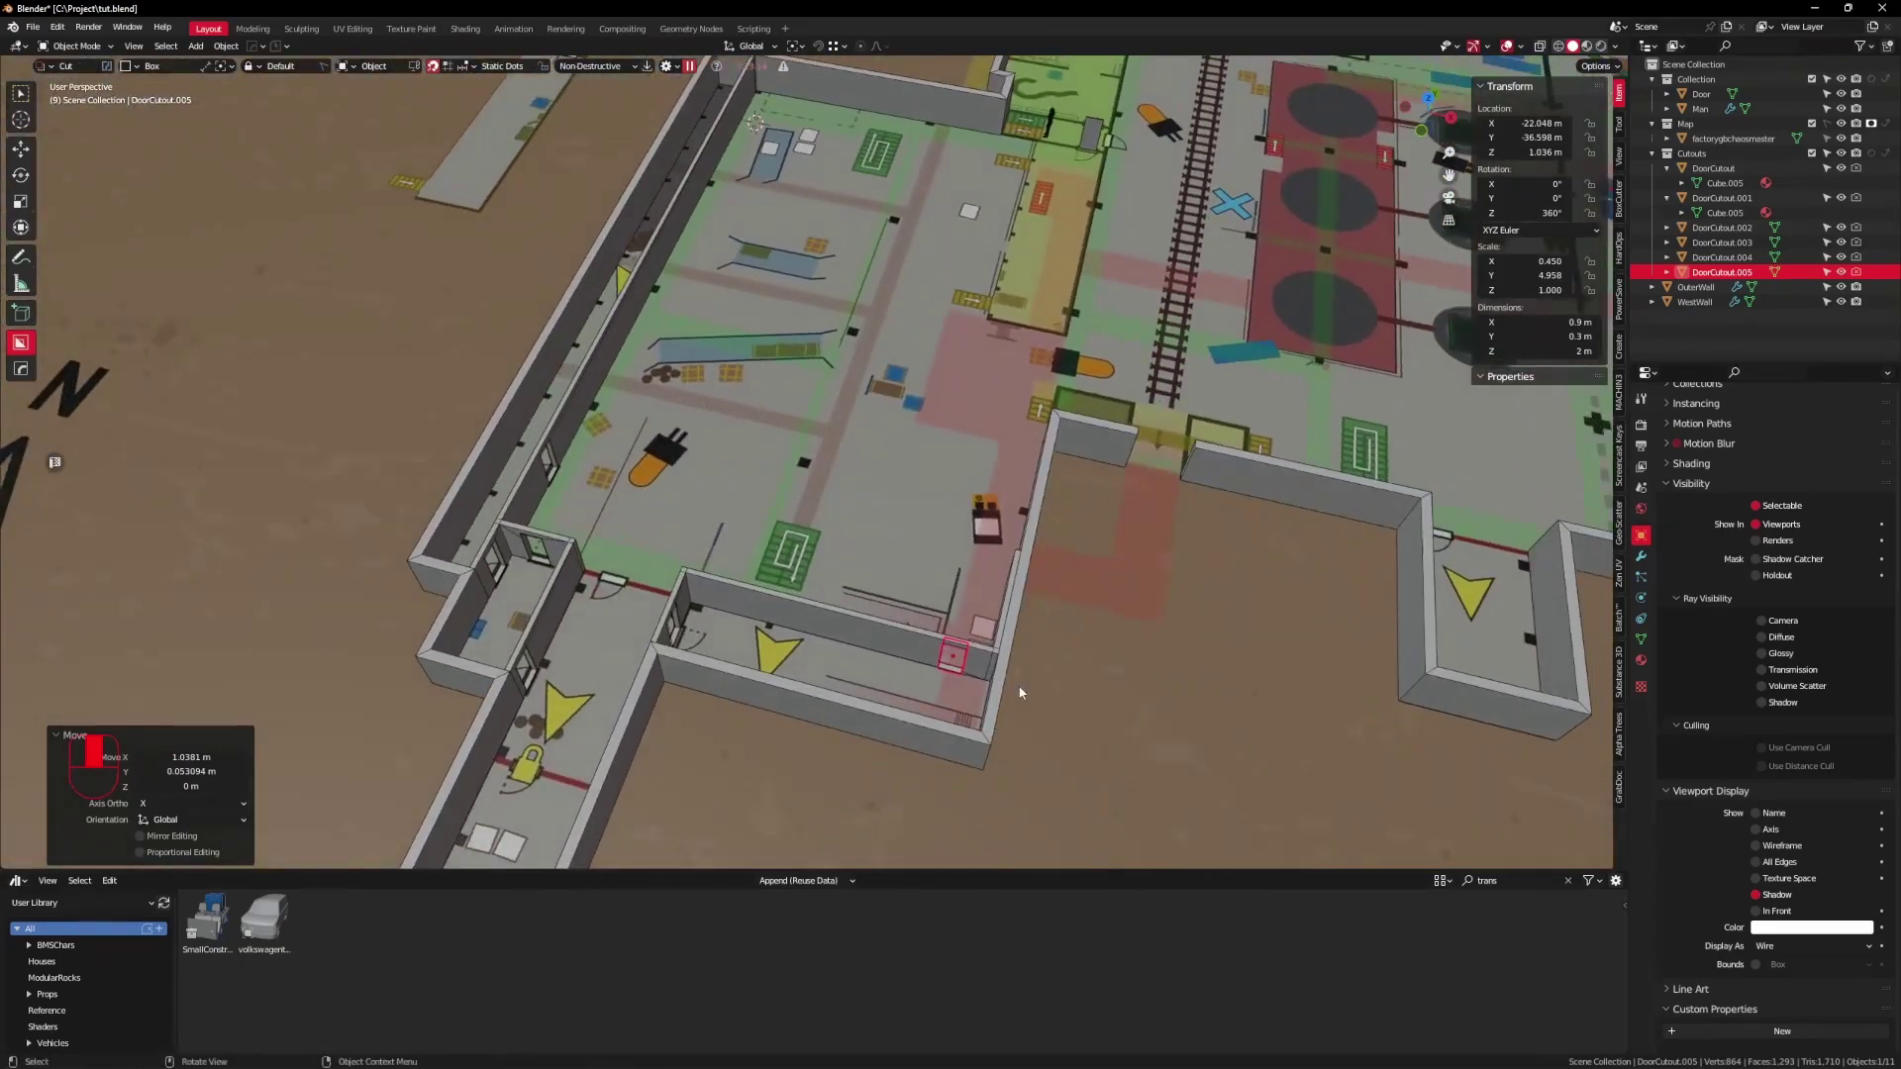
{"action": "key", "text": "alt+z"}
{"action": "middle_click_drag", "start_coordinate": [865, 450], "coordinate": [990, 502], "text": "shift"}
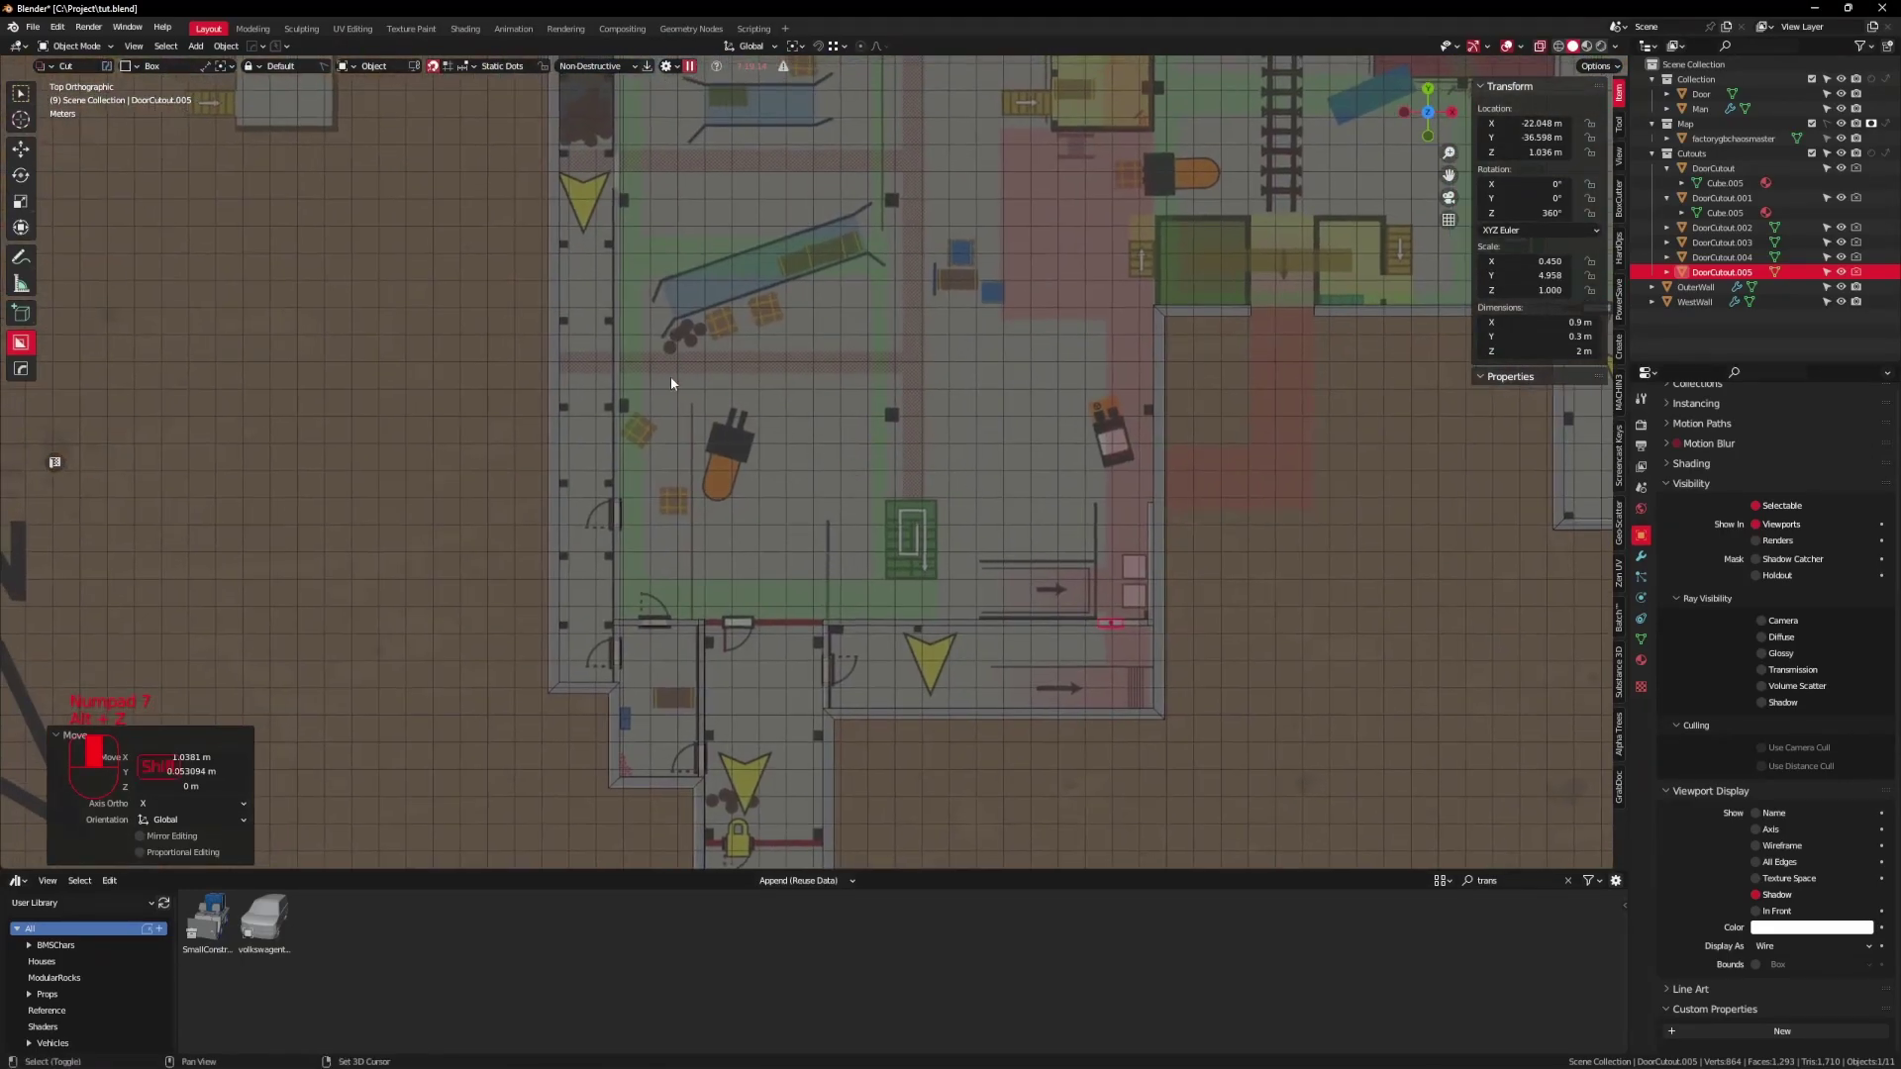
{"action": "middle_click_drag", "start_coordinate": [663, 375], "coordinate": [710, 419], "text": "shift"}
{"action": "middle_click_drag", "start_coordinate": [677, 289], "coordinate": [721, 485], "text": "shift"}
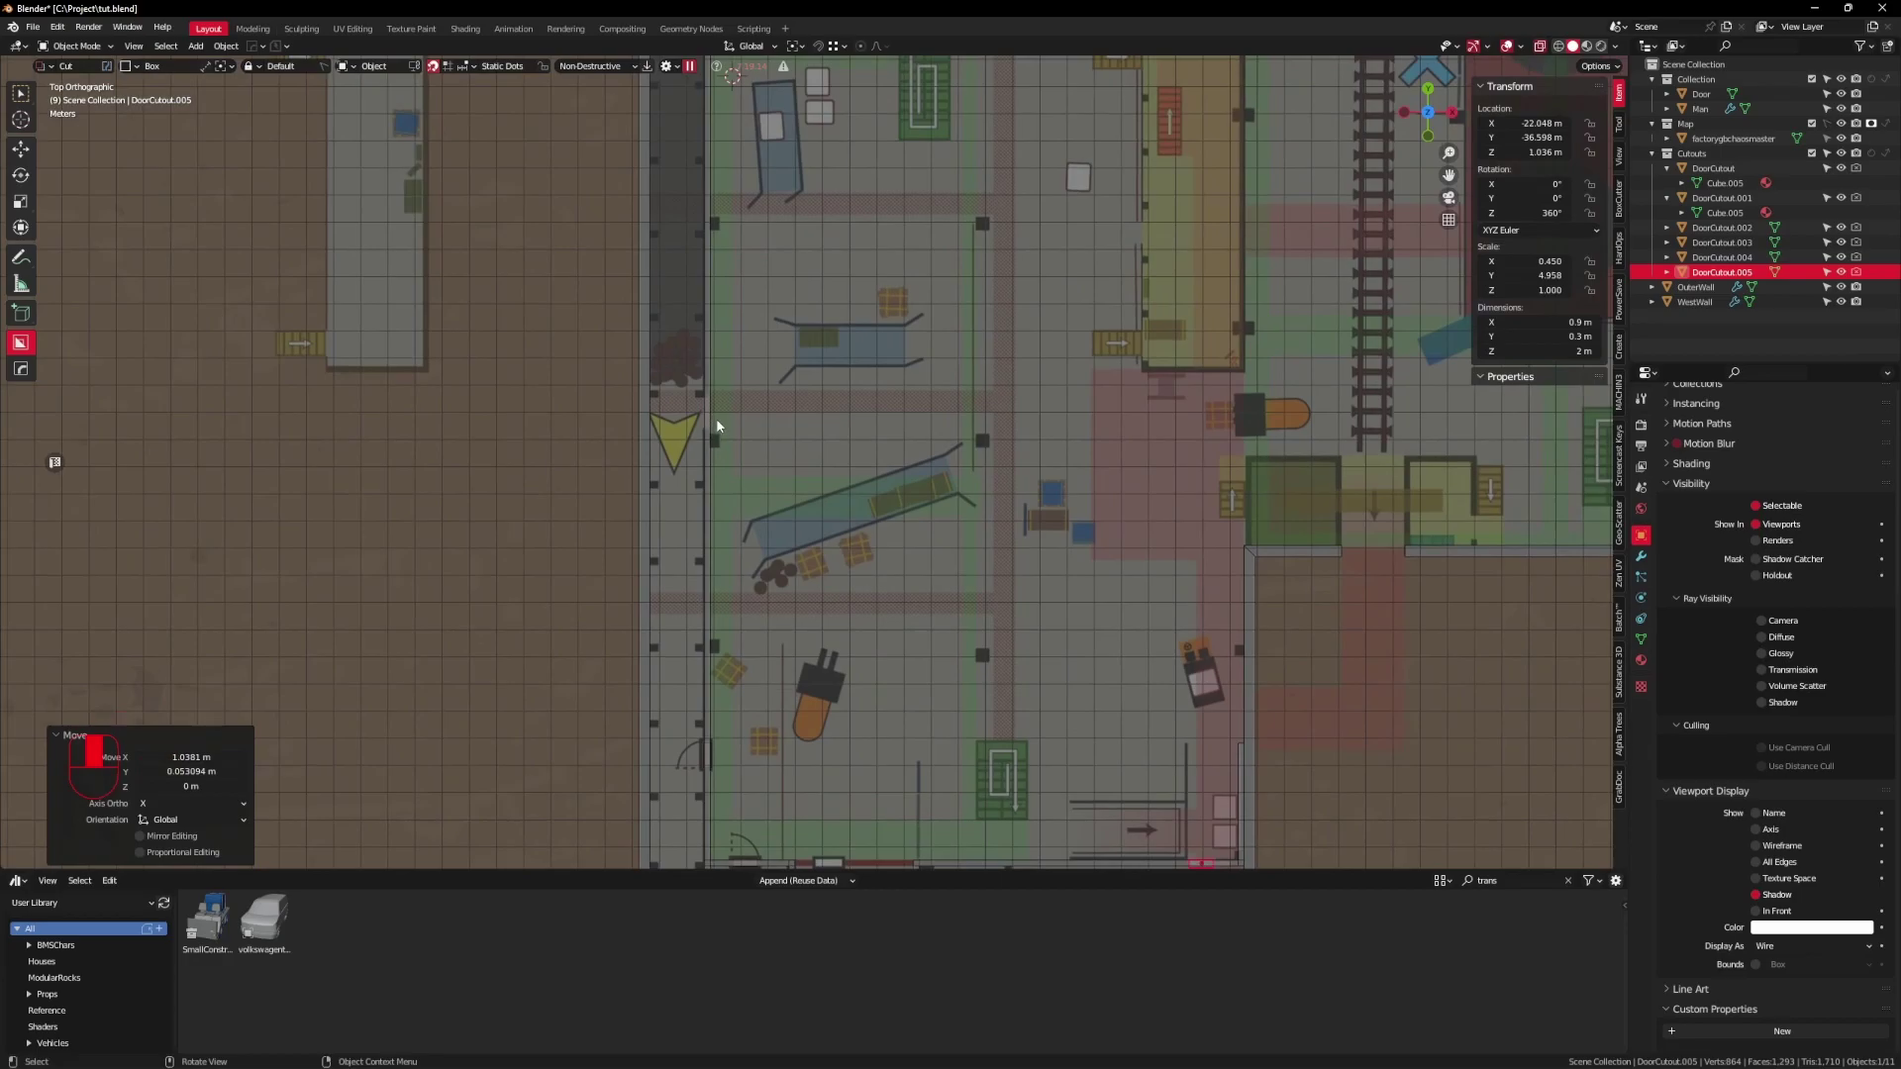
{"action": "middle_click_drag", "start_coordinate": [957, 486], "coordinate": [913, 303], "text": "shift"}
Step: Make a linked duplicate of the cutter, rotate it 90°, and align it with the gap in the west corridor's inner wall beside the yellow arrow
{"action": "key", "text": "alt+d"}
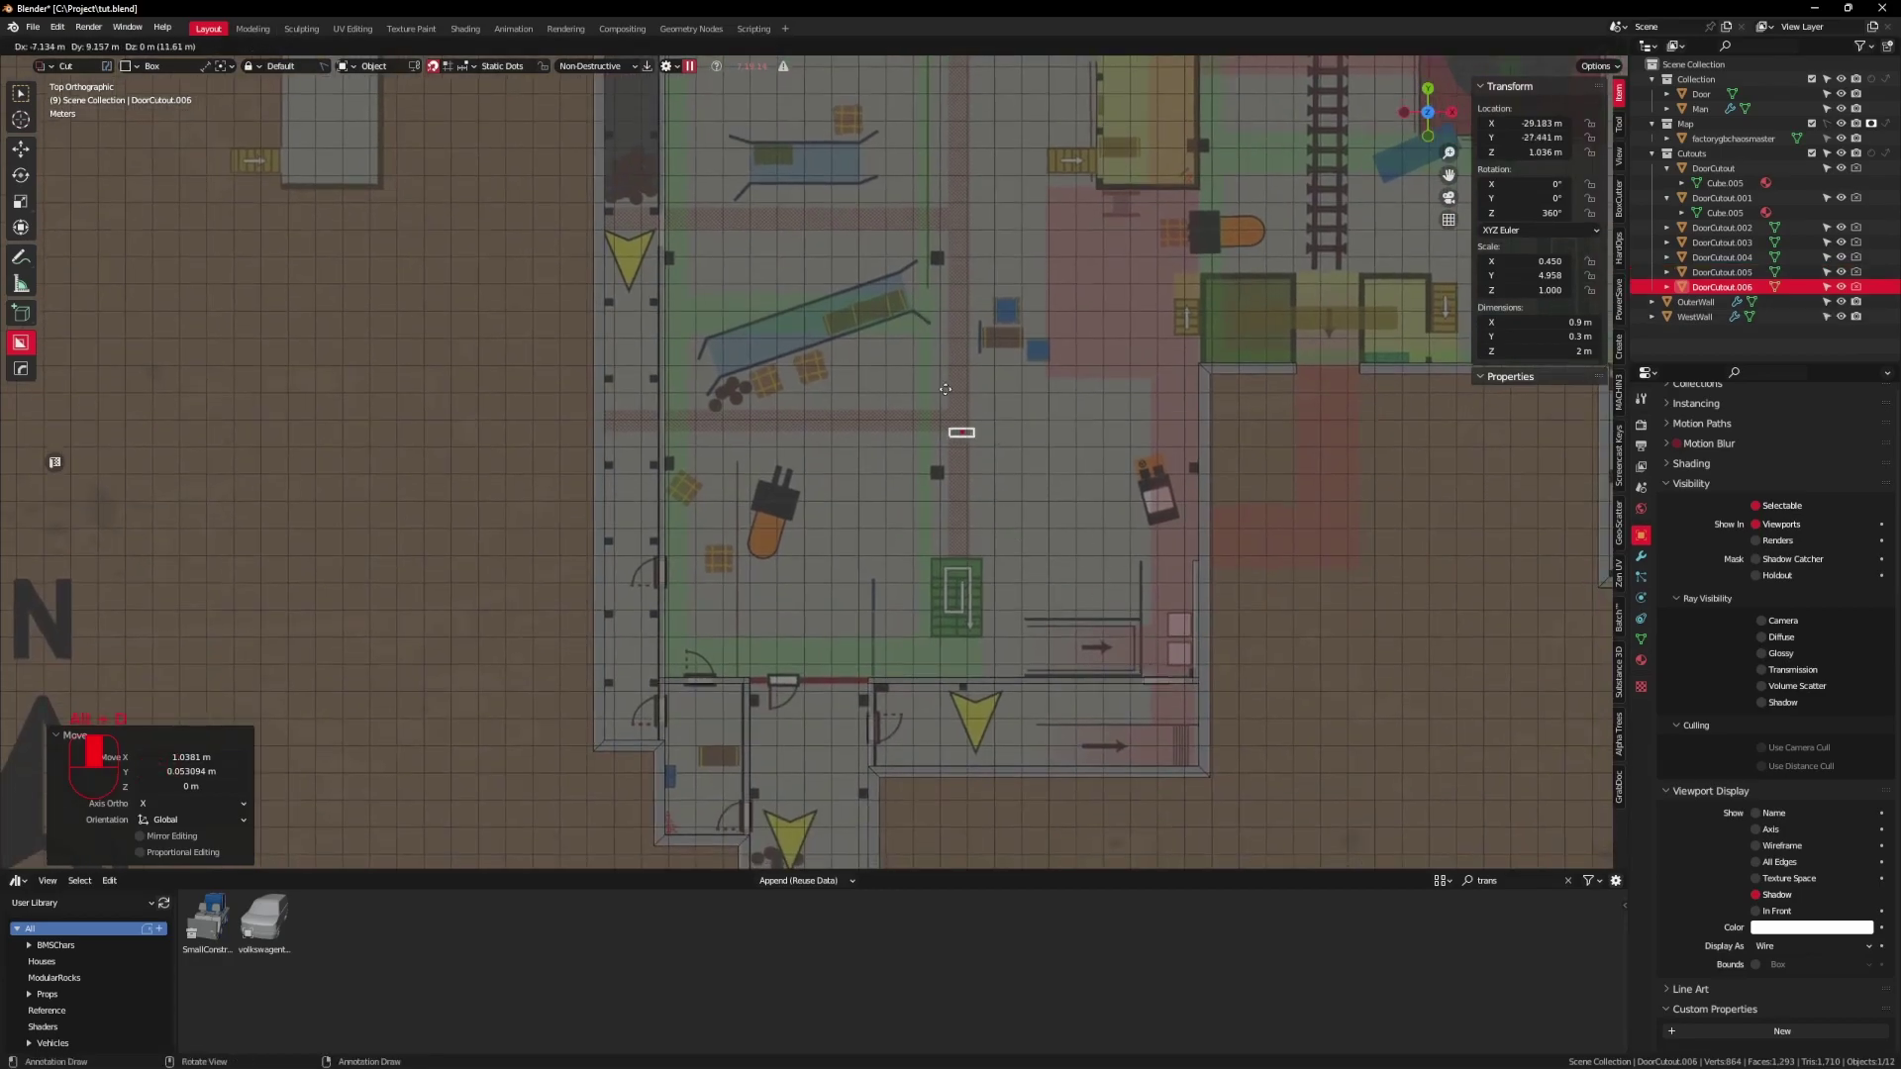
{"action": "left_click", "coordinate": [675, 262]}
{"action": "middle_click_drag", "start_coordinate": [804, 361], "coordinate": [938, 624], "text": "shift"}
{"action": "key", "text": "r"}
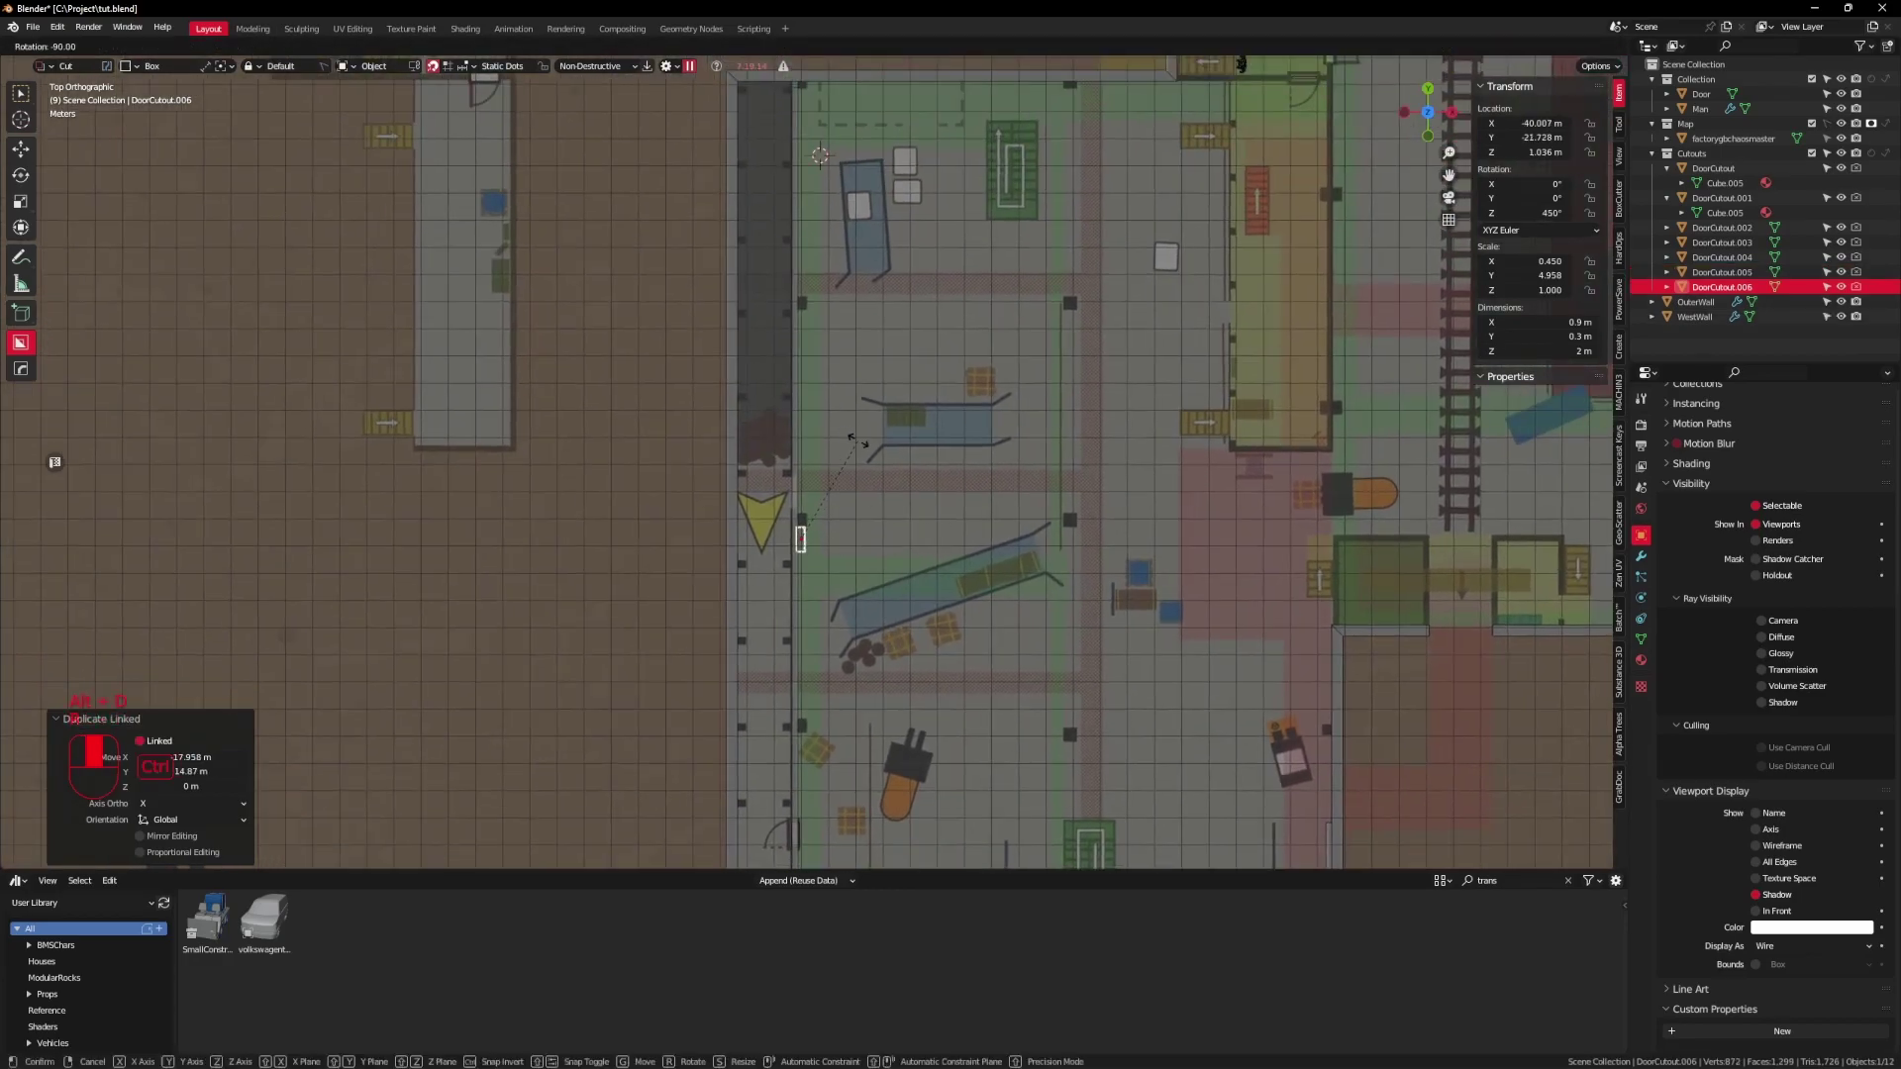
{"action": "left_click", "coordinate": [852, 436]}
{"action": "key", "text": "g"}
{"action": "left_click", "coordinate": [812, 497]}
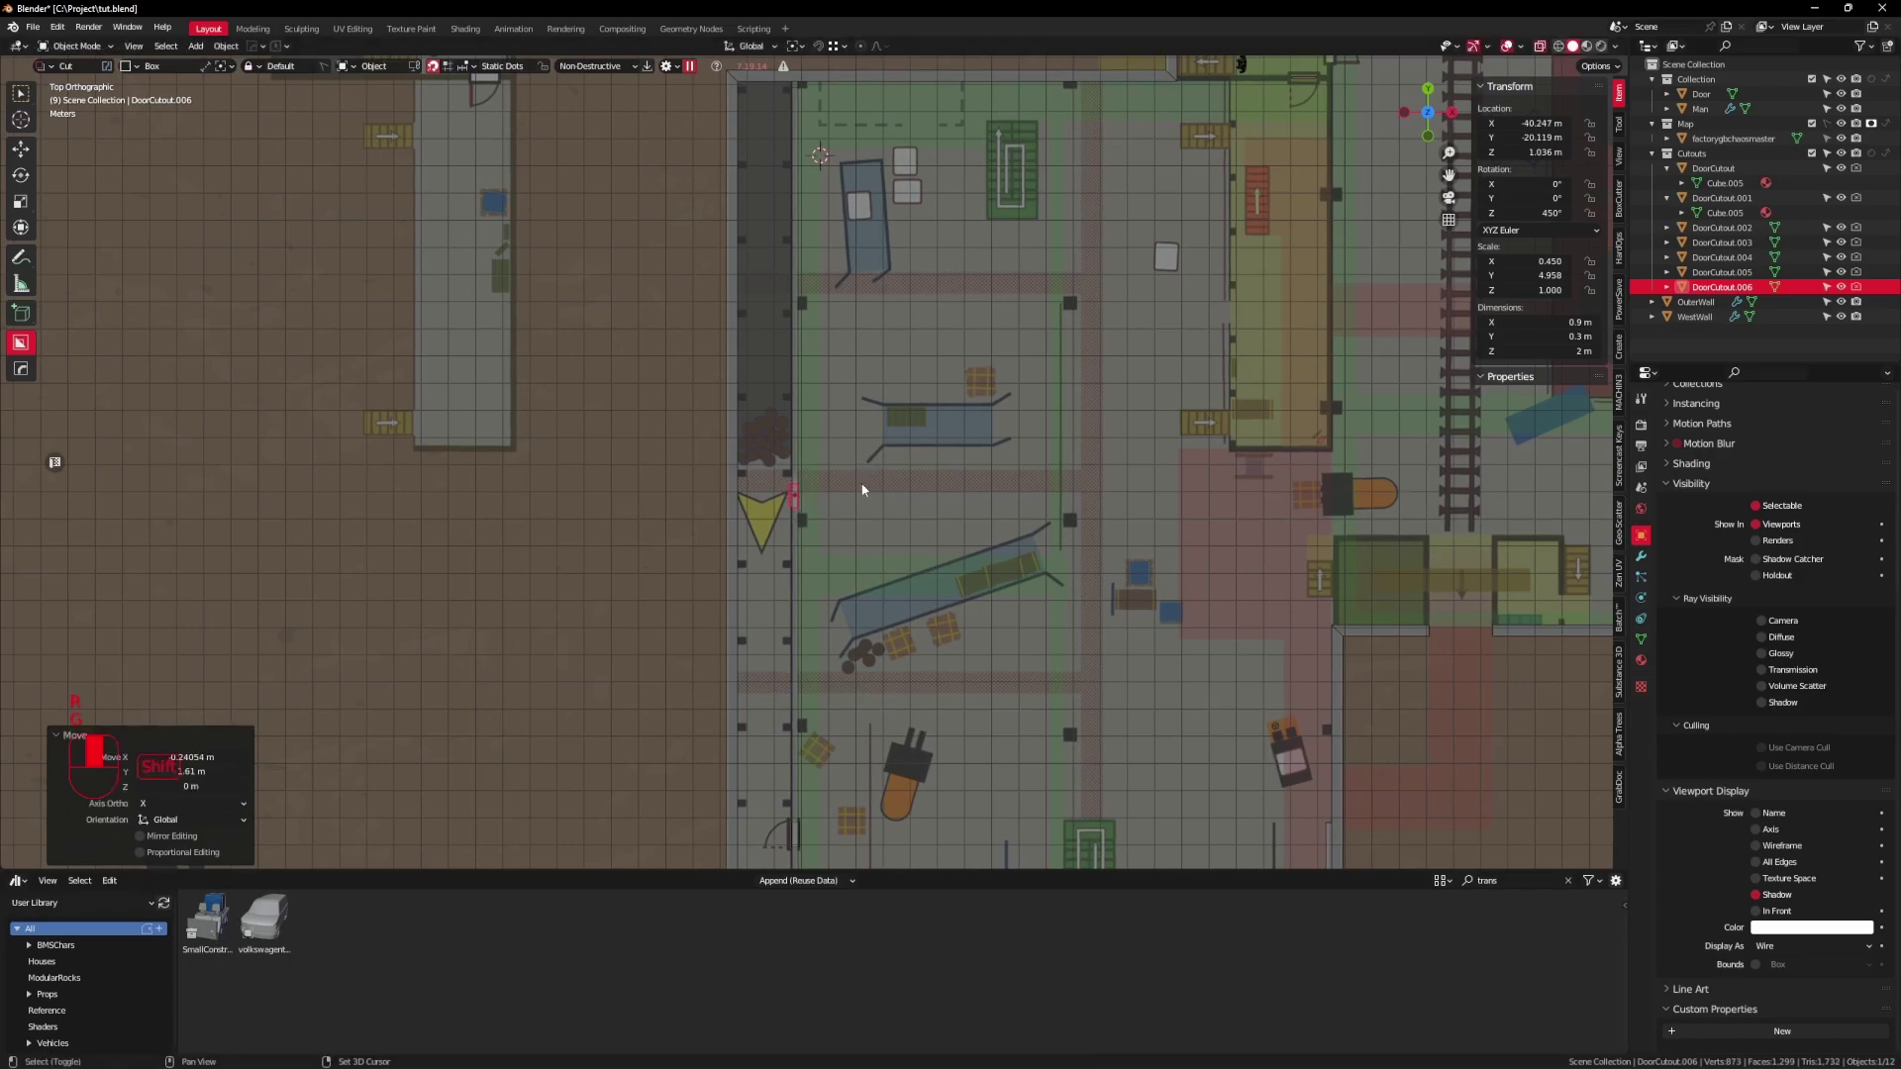
{"action": "scroll", "coordinate": [811, 496], "scroll_direction": "up", "scroll_amount": 9}
{"action": "key", "text": "g"}
{"action": "left_click", "coordinate": [793, 539]}
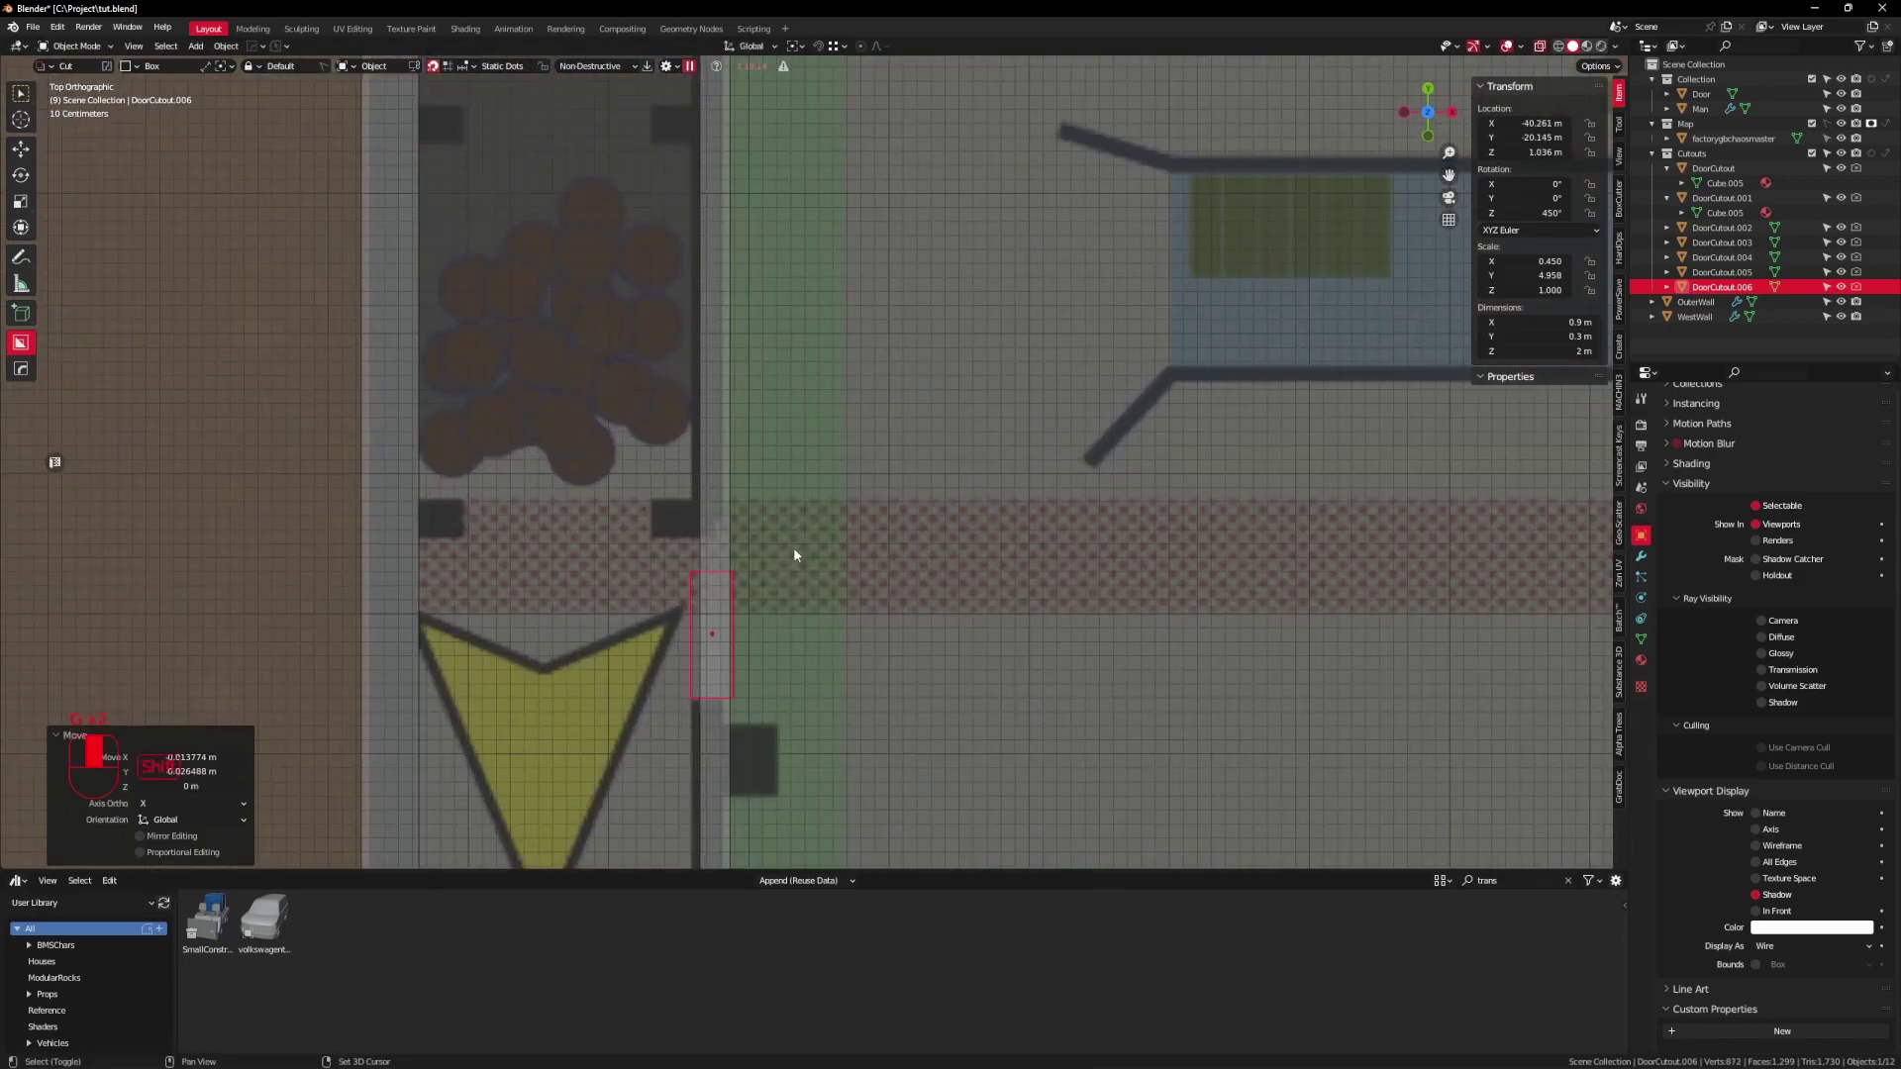
Step: Check the new opening in perspective and delete the linked cutter beside the yellow arrow
{"action": "scroll", "coordinate": [831, 564], "scroll_direction": "down", "scroll_amount": 5}
{"action": "middle_click_drag", "start_coordinate": [867, 579], "coordinate": [822, 685]}
{"action": "scroll", "coordinate": [782, 693], "scroll_direction": "down", "scroll_amount": 4}
{"action": "key", "text": "alt+z"}
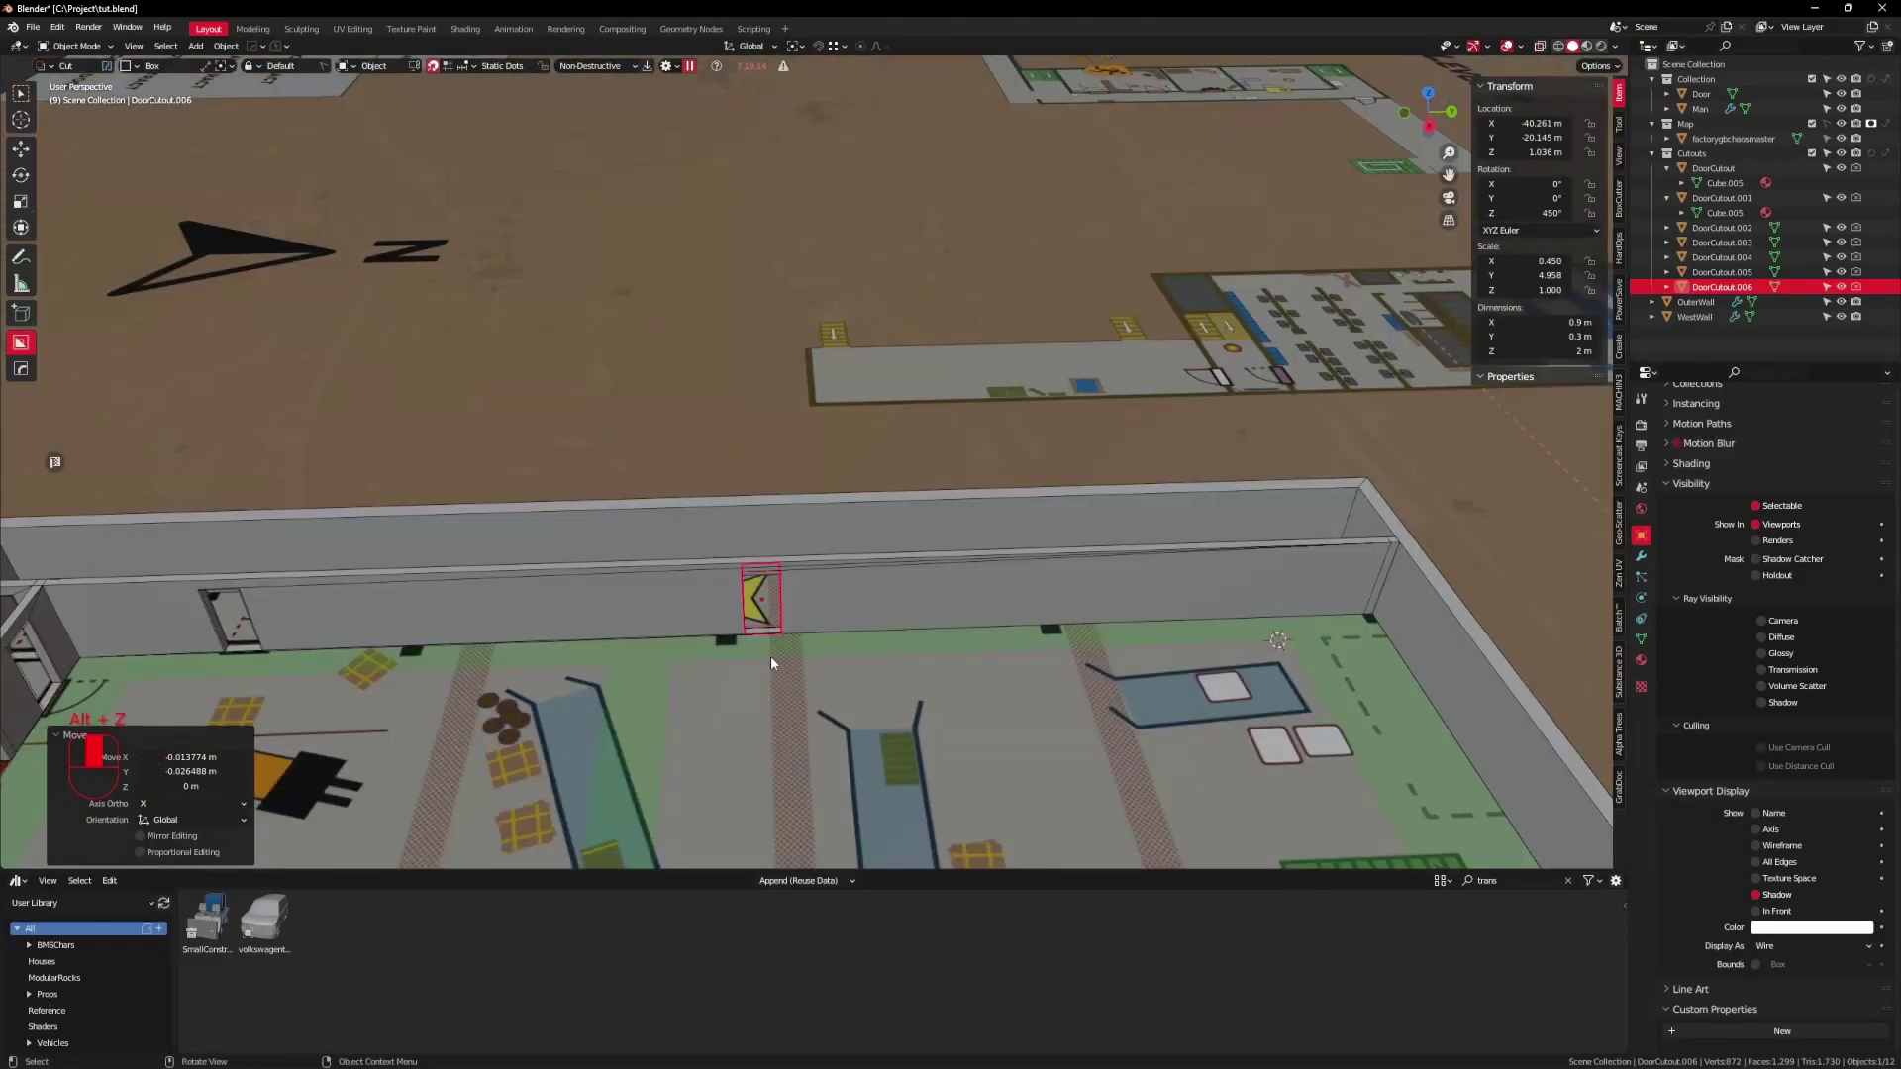
{"action": "scroll", "coordinate": [864, 526], "scroll_direction": "up", "scroll_amount": 3}
{"action": "key", "text": "x"}
{"action": "left_click", "coordinate": [796, 526]}
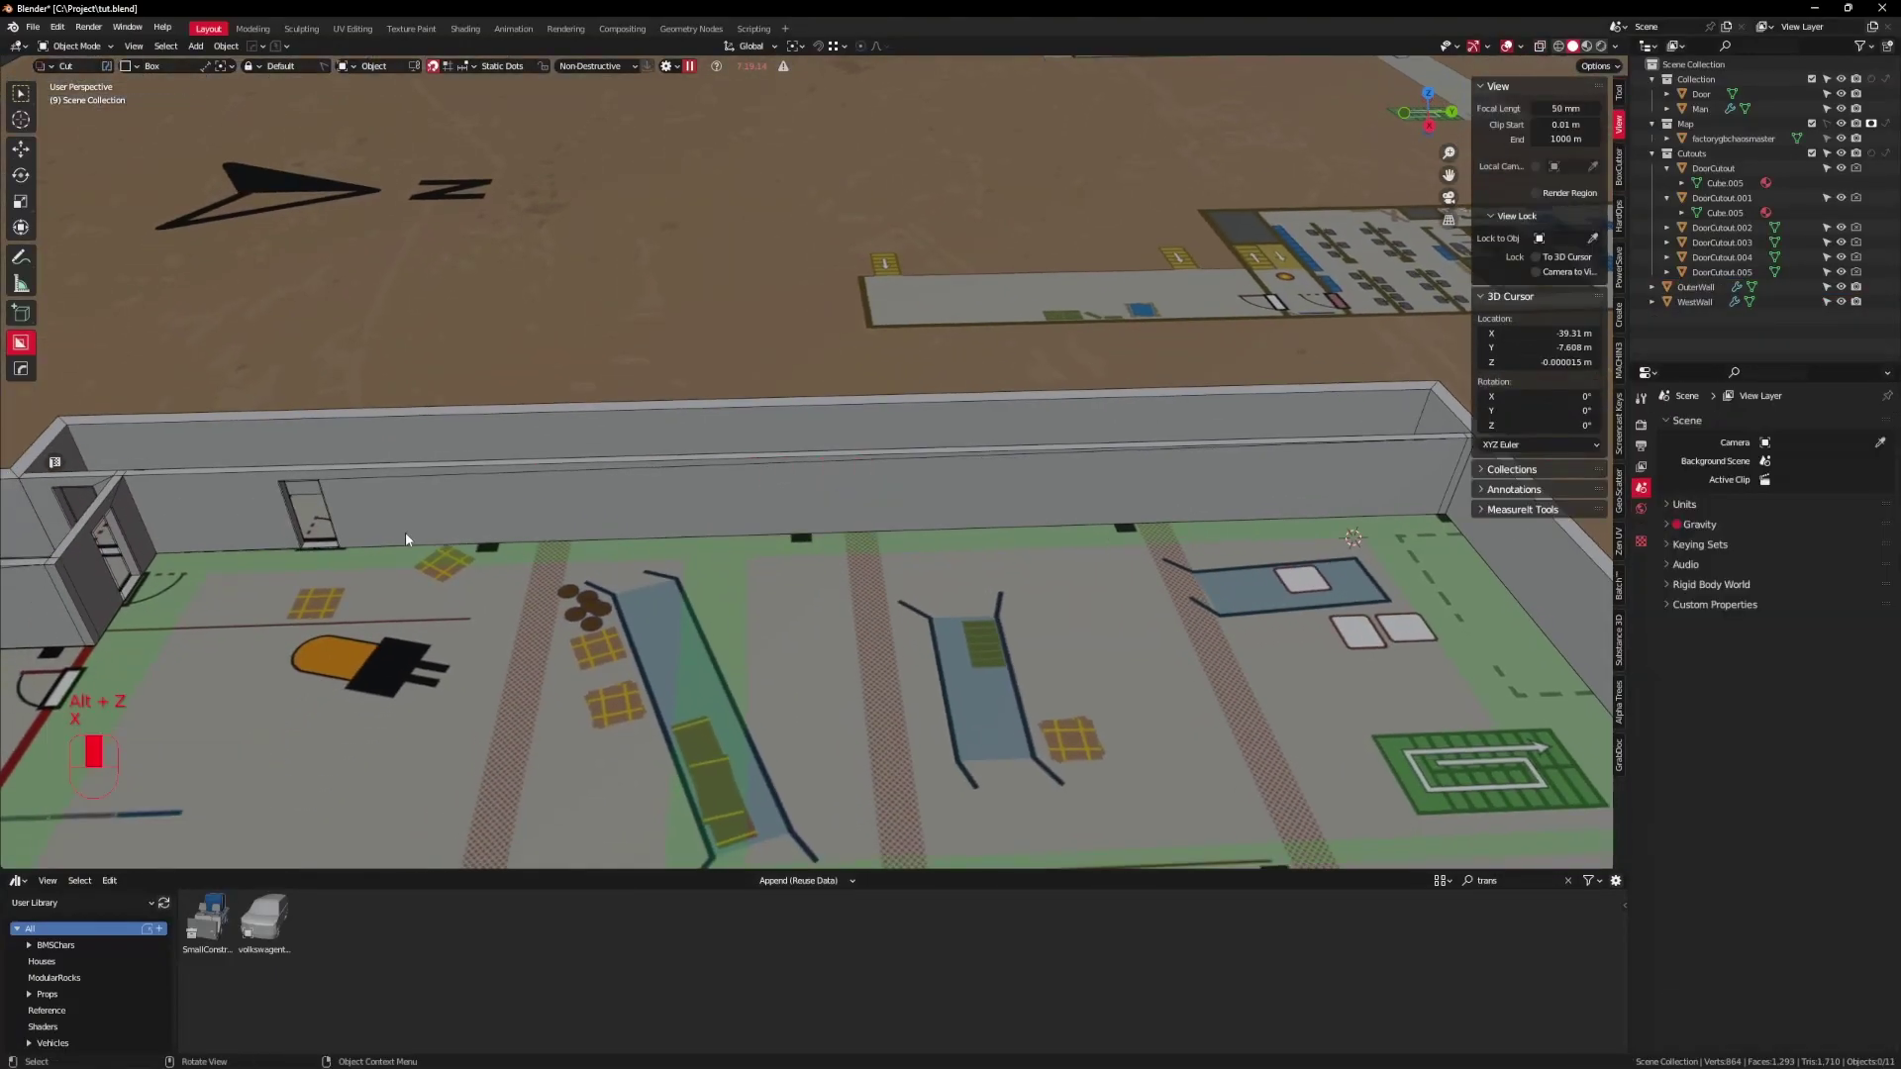
Step: Make an unlinked duplicate of DoorCutout and move it about 12.6 m along Y toward the wall gap beside the yellow arrow
{"action": "left_click", "coordinate": [329, 546]}
{"action": "middle_click_drag", "start_coordinate": [328, 547], "coordinate": [646, 542], "text": "shift"}
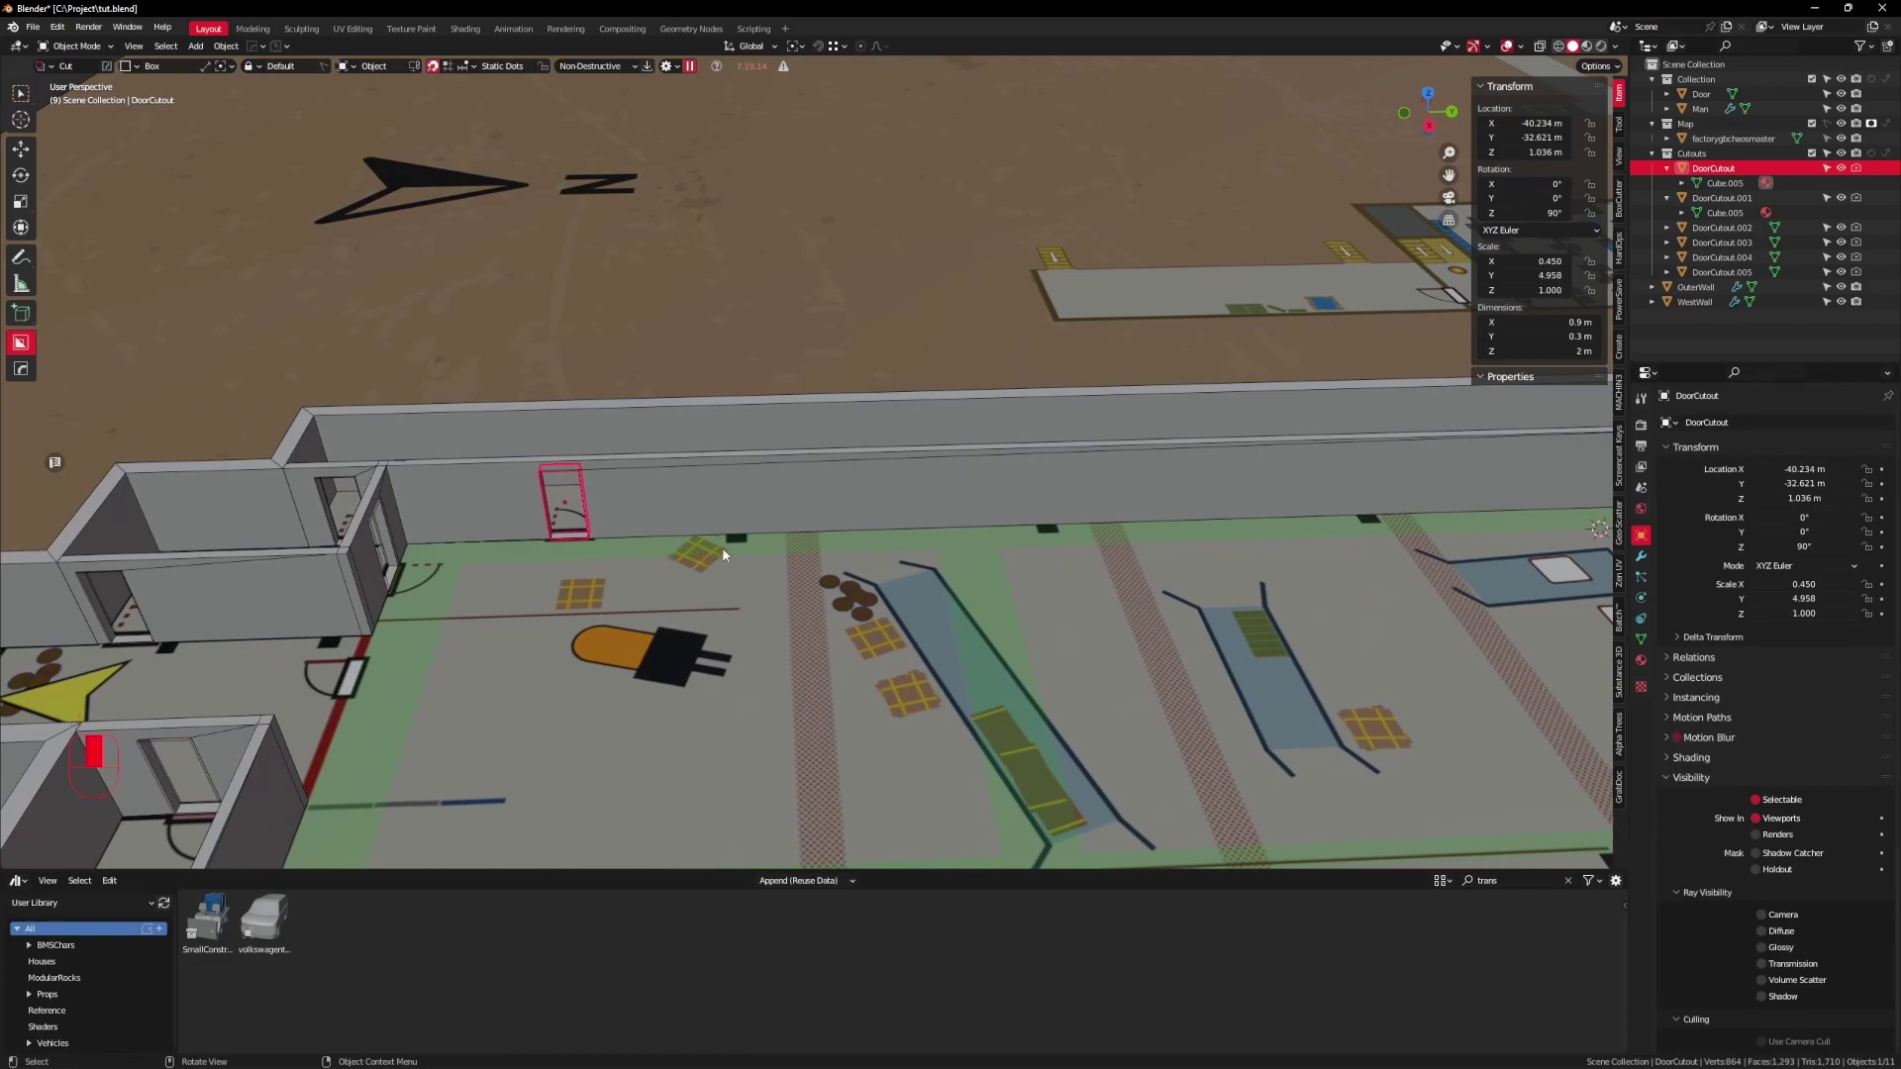
{"action": "middle_click_drag", "start_coordinate": [735, 544], "coordinate": [796, 549]}
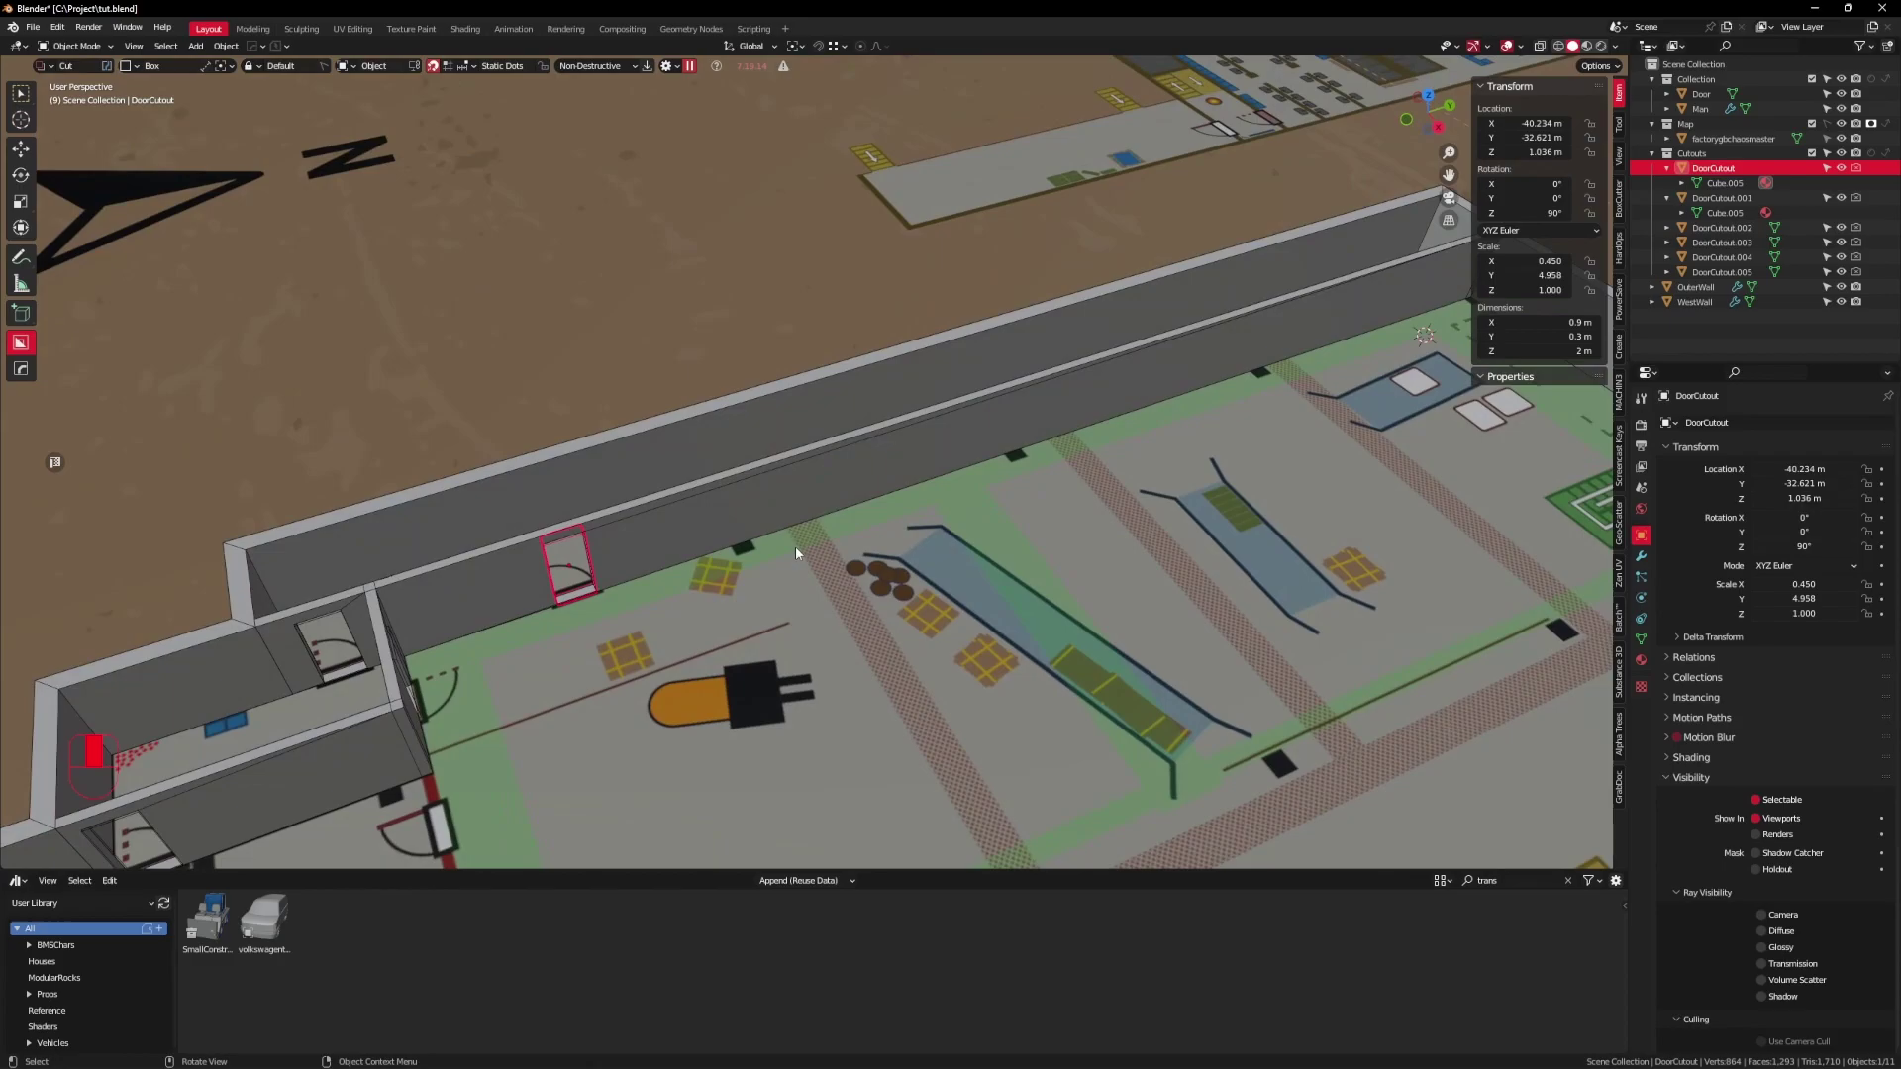
{"action": "key", "text": "shift+d"}
{"action": "key", "text": "y"}
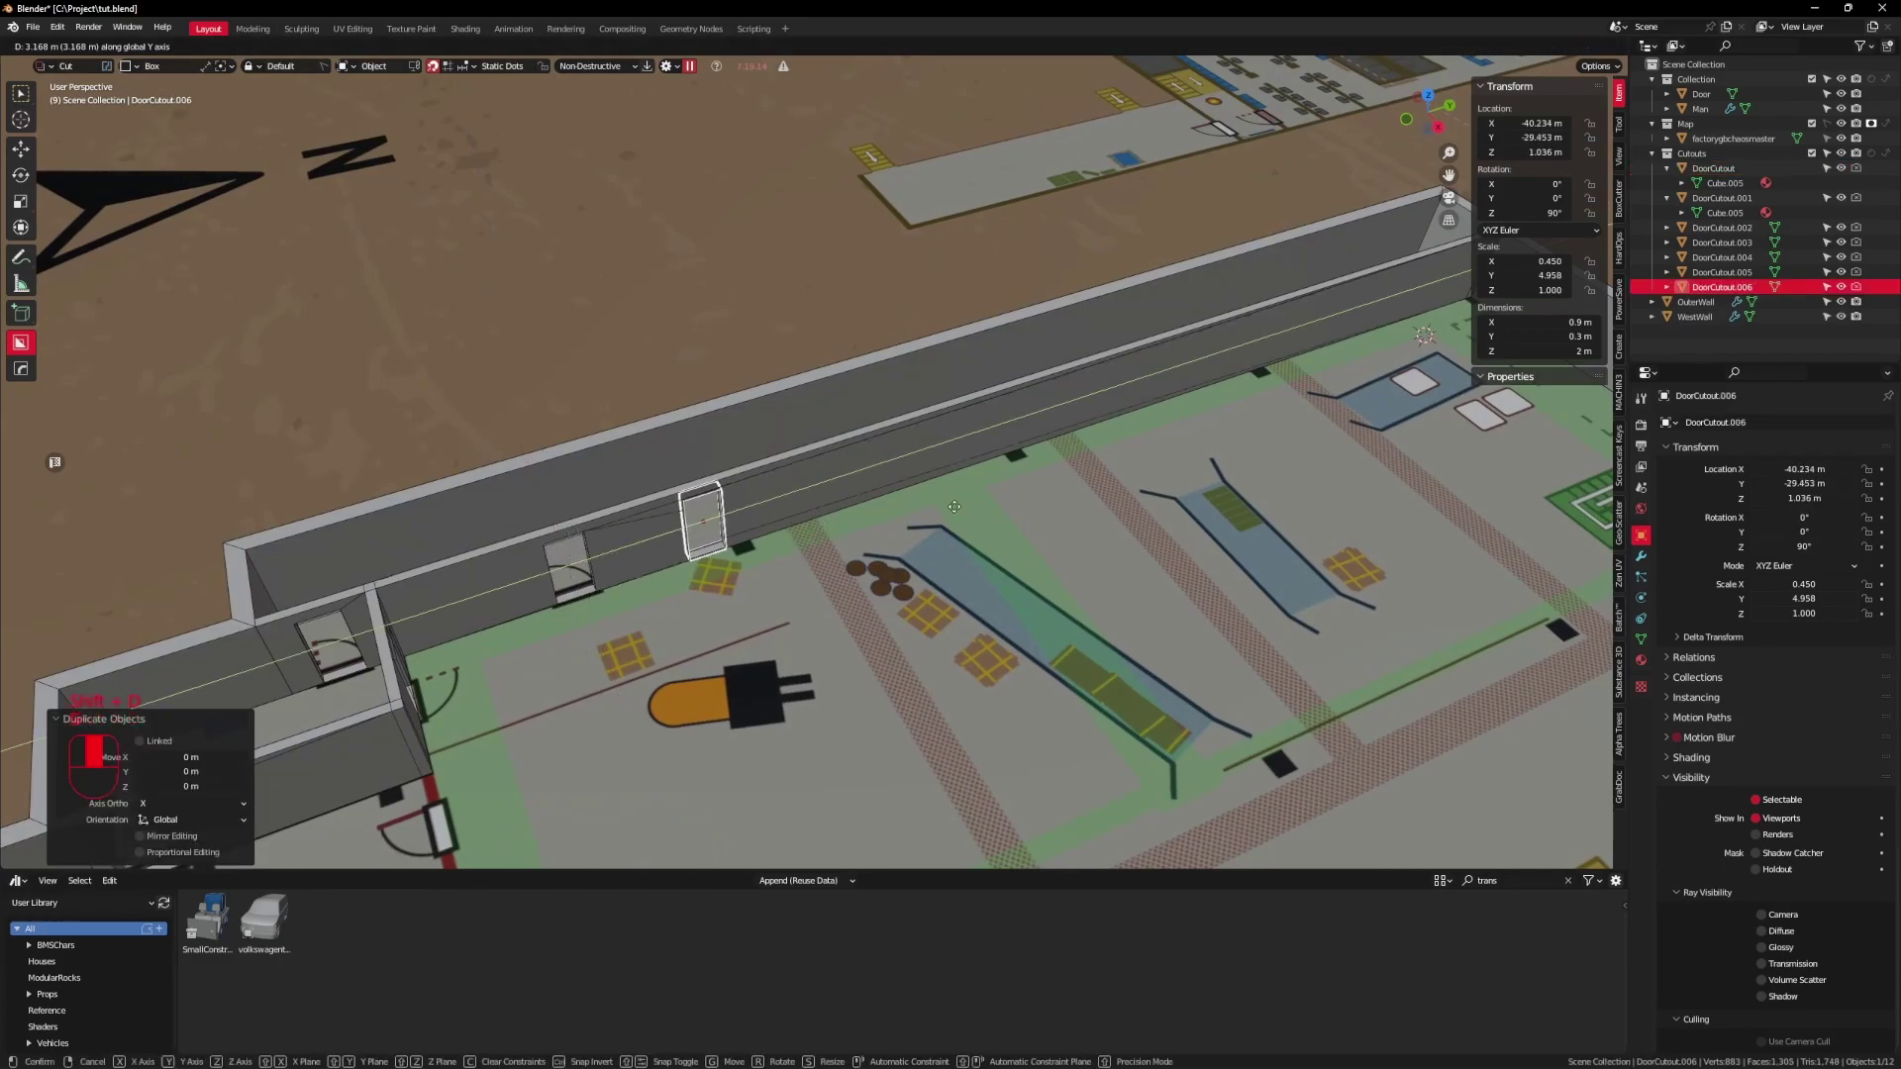
{"action": "left_click", "coordinate": [1326, 487]}
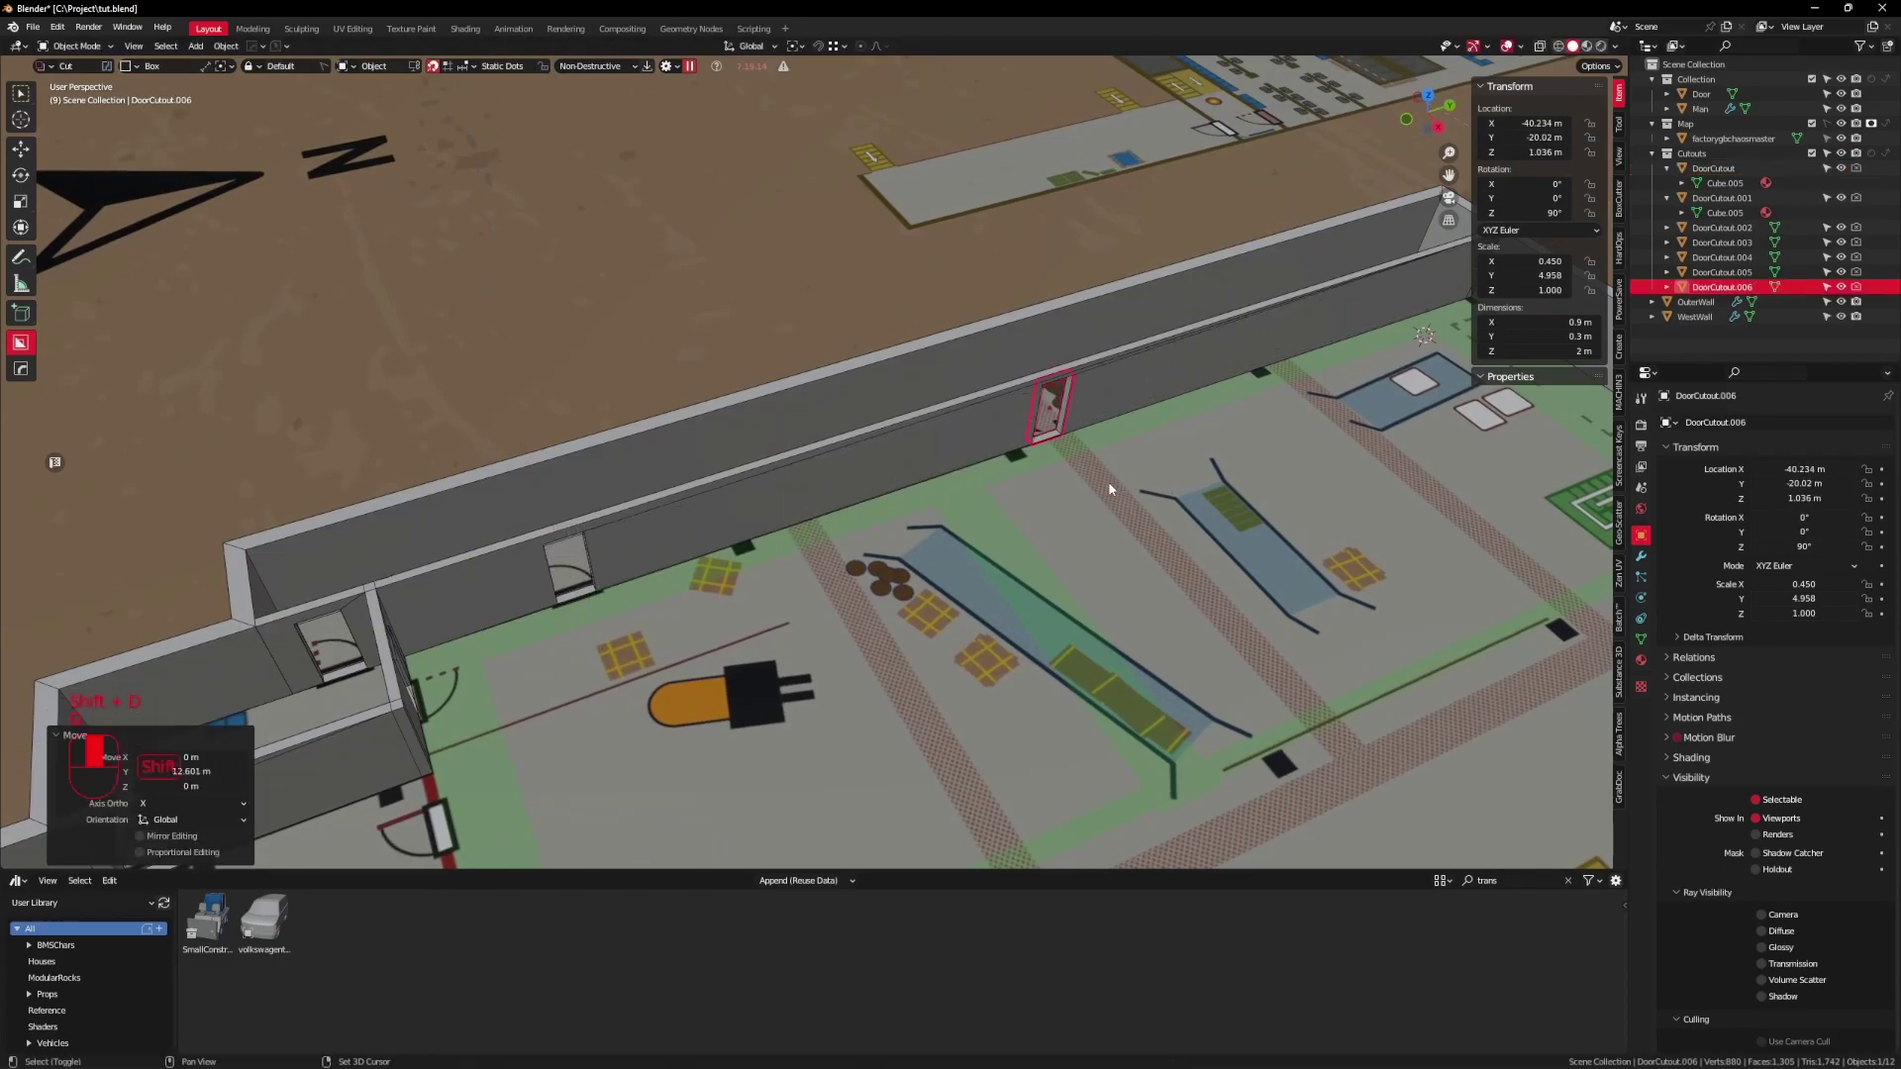
Step: Fine-tune the unlinked cutter's position along Y to match the wall gap on the plan
{"action": "scroll", "coordinate": [1110, 487], "scroll_direction": "up", "scroll_amount": 3}
{"action": "key", "text": "g"}
{"action": "key", "text": "y"}
{"action": "left_click", "coordinate": [894, 600]}
{"action": "middle_click_drag", "start_coordinate": [894, 600], "coordinate": [982, 642]}
{"action": "key", "text": "KP_7"}
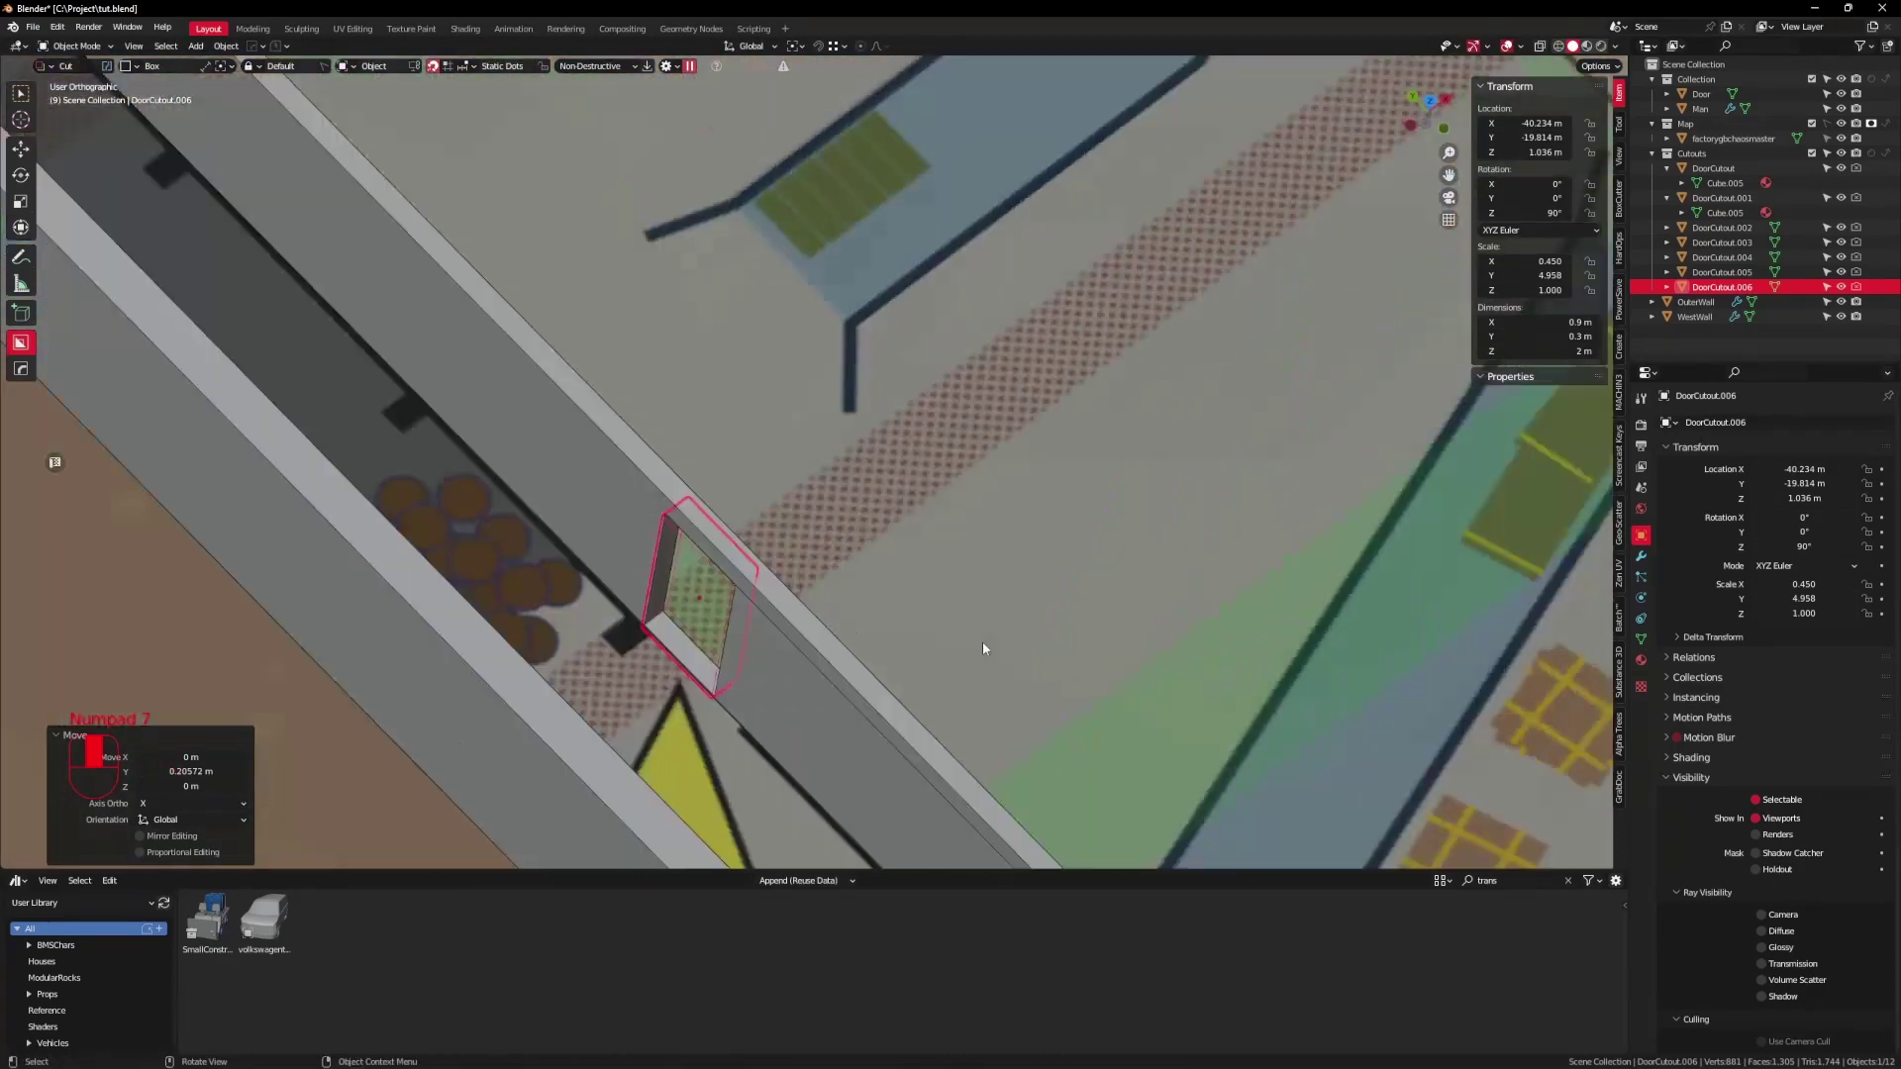
{"action": "key", "text": "g"}
{"action": "key", "text": "y"}
{"action": "left_click", "coordinate": [824, 568]}
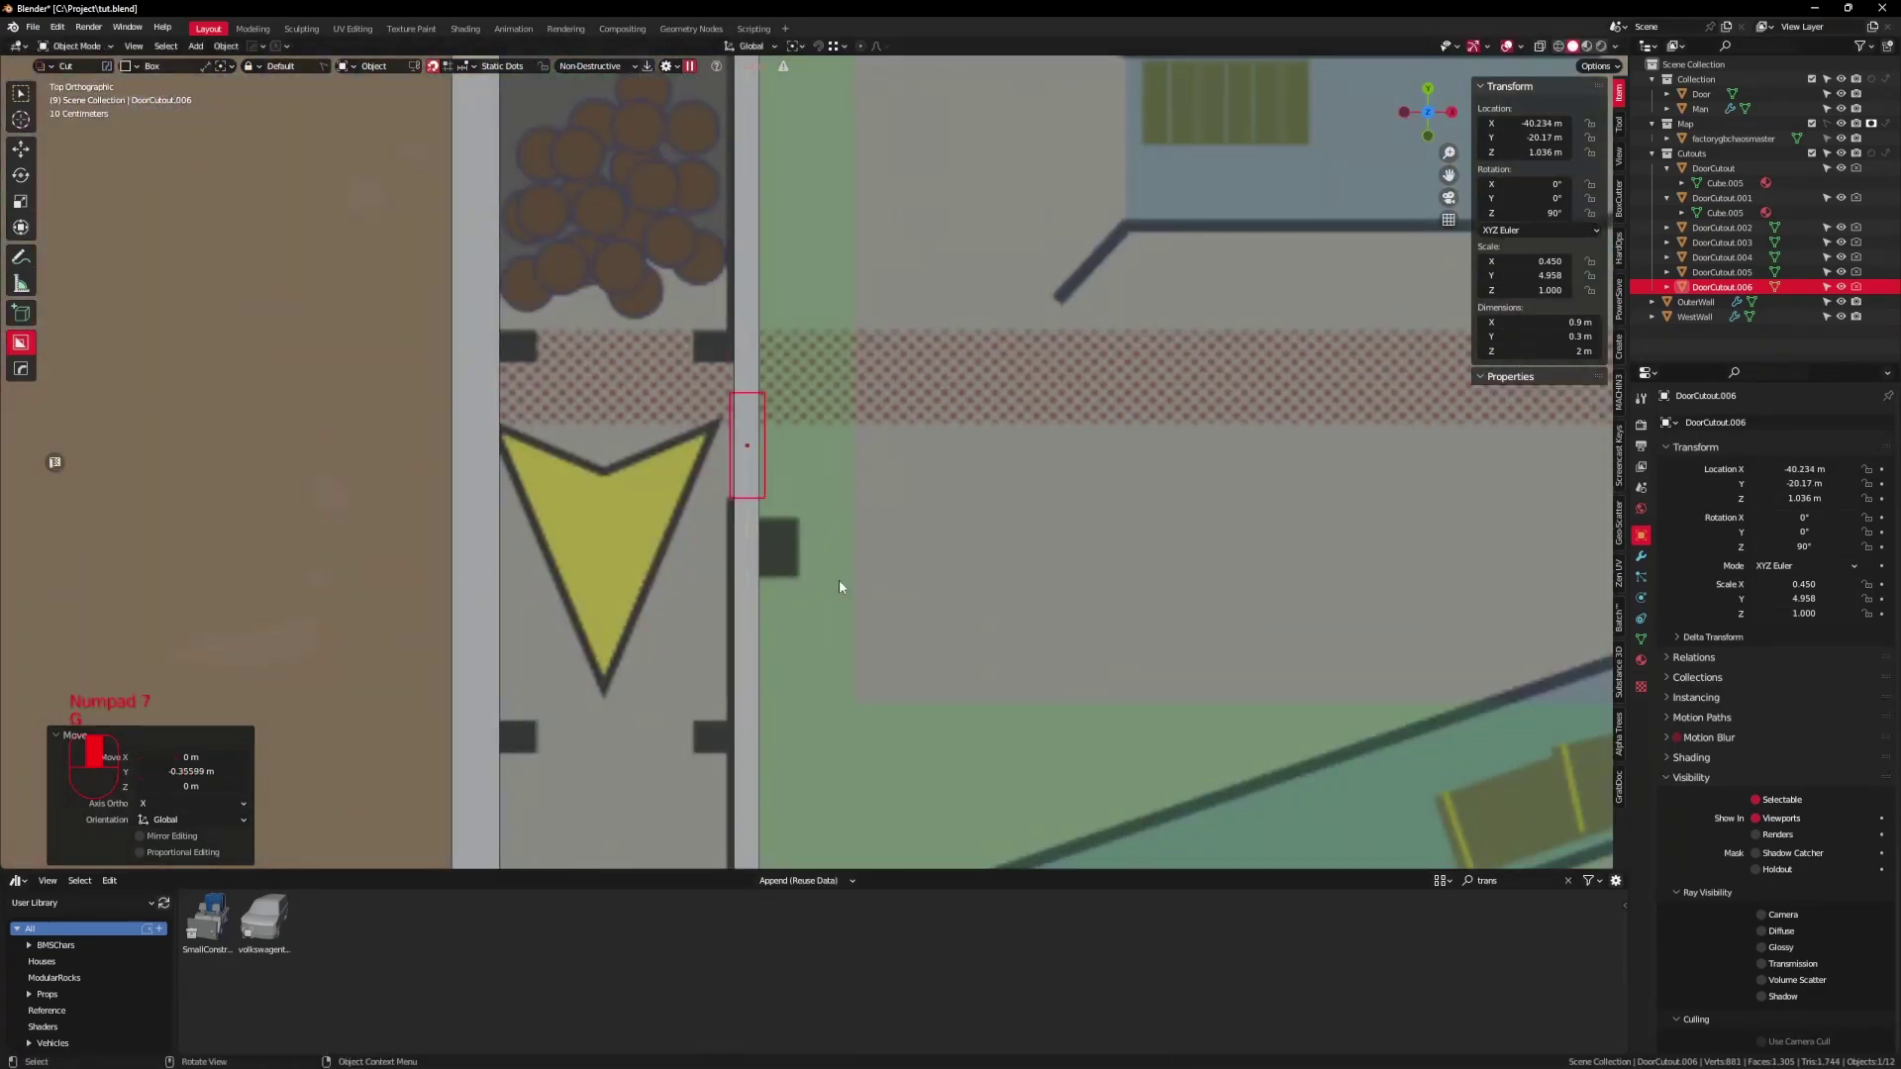
Step: Widen the unlinked cutter to 1.17 m by moving its side face along the wall in Edit Mode
{"action": "key", "text": "Tab"}
{"action": "mouse_move", "coordinate": [934, 522]}
{"action": "middle_mouse_down"}
{"action": "mouse_move", "coordinate": [776, 428]}
{"action": "mouse_move", "coordinate": [904, 589]}
{"action": "mouse_move", "coordinate": [867, 609]}
{"action": "mouse_move", "coordinate": [1031, 663]}
{"action": "mouse_move", "coordinate": [1000, 635]}
{"action": "mouse_move", "coordinate": [814, 592]}
{"action": "mouse_move", "coordinate": [797, 568]}
{"action": "mouse_move", "coordinate": [823, 503]}
{"action": "middle_mouse_up"}
{"action": "key", "text": "3"}
{"action": "key", "text": "g"}
{"action": "left_click", "coordinate": [886, 614]}
{"action": "key", "text": "alt+z"}
{"action": "key", "text": "g"}
{"action": "middle_click", "coordinate": [820, 591]}
{"action": "left_click", "coordinate": [827, 588]}
{"action": "scroll", "coordinate": [831, 599], "scroll_direction": "down", "scroll_amount": 3}
{"action": "key", "text": "alt+z"}
{"action": "key", "text": "alt+z"}
{"action": "key", "text": "alt+z"}
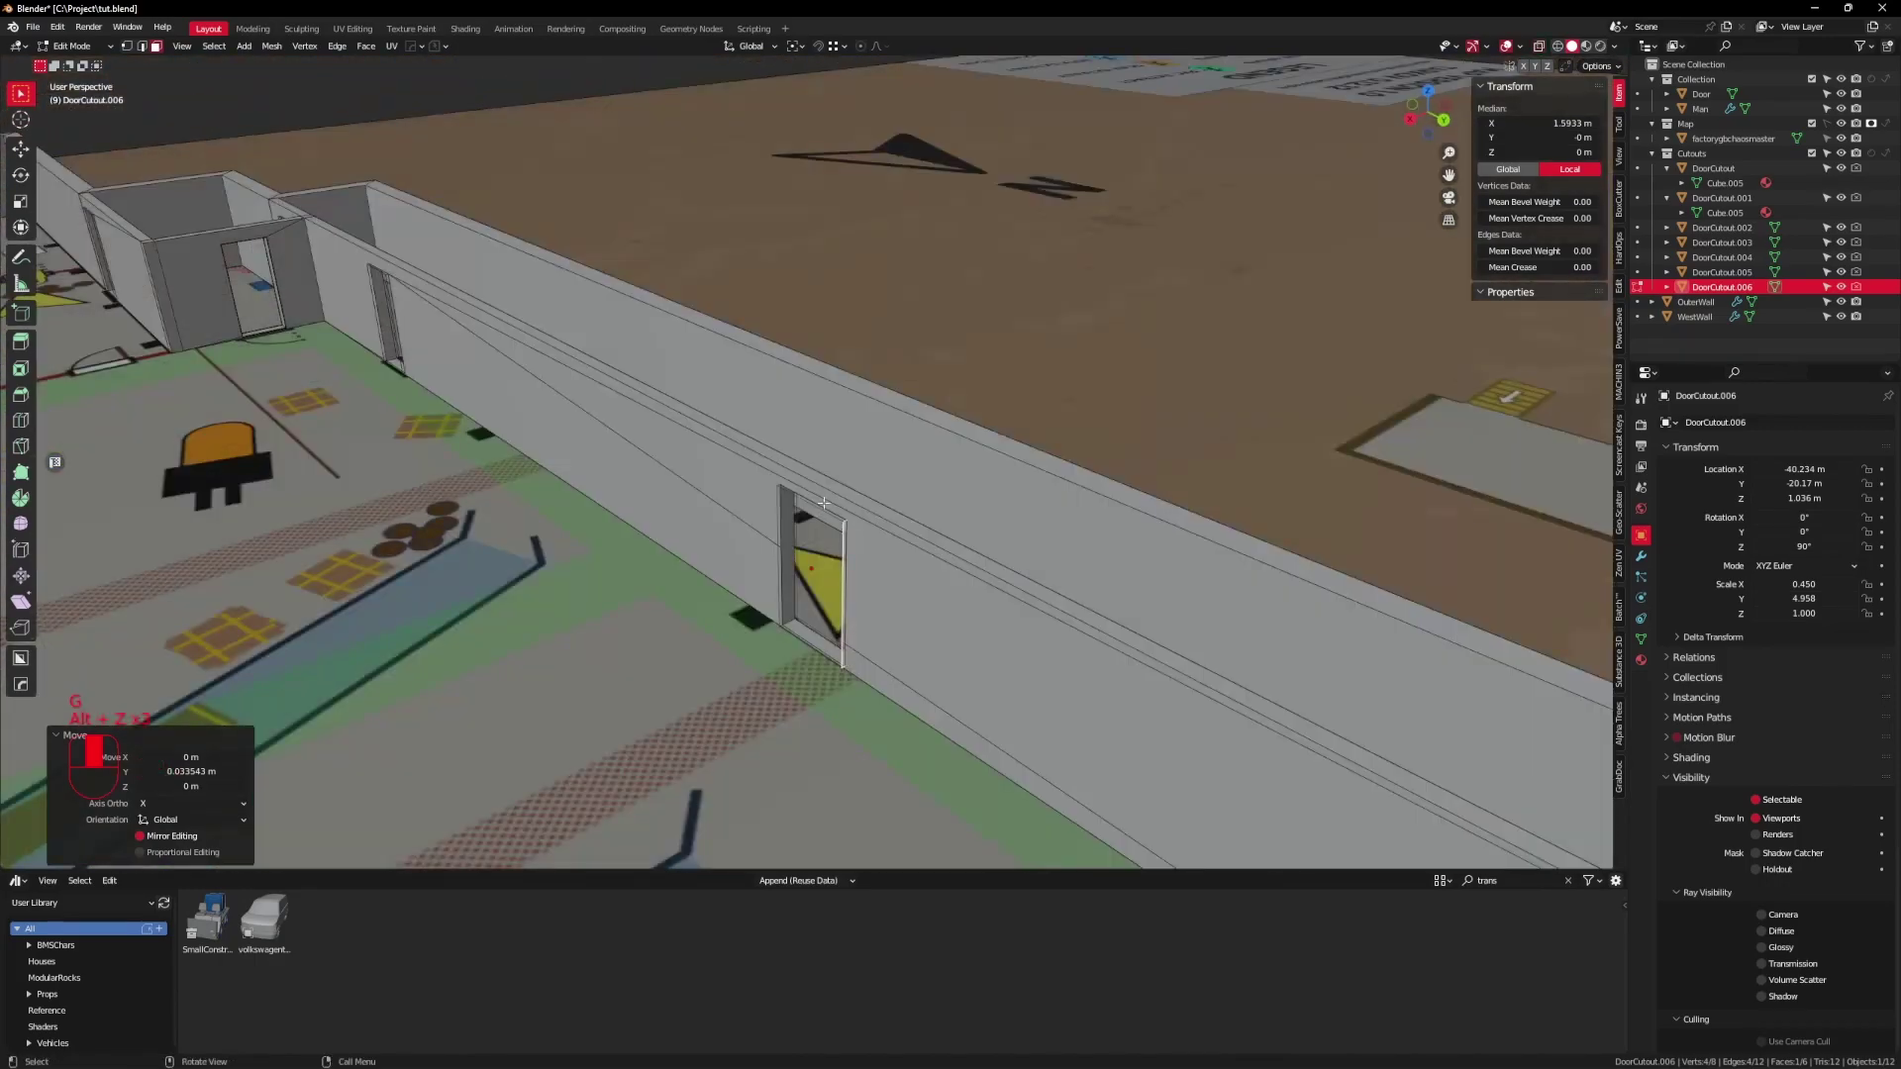
{"action": "key", "text": "alt+z"}
{"action": "key", "text": "alt+z"}
Step: Extend the unlinked cutter's top and bottom faces to a height of 3.67 m so it cuts through the full wall height
{"action": "key", "text": "g"}
{"action": "middle_click", "coordinate": [806, 634]}
{"action": "left_click", "coordinate": [752, 594]}
{"action": "middle_click_drag", "start_coordinate": [740, 613], "coordinate": [939, 615]}
{"action": "key", "text": "alt+z"}
{"action": "left_click", "coordinate": [790, 616]}
{"action": "key", "text": "g"}
{"action": "middle_click", "coordinate": [792, 638]}
{"action": "left_click", "coordinate": [797, 661]}
Step: Finish editing the full-height cutter's mesh and hide the cutter in the viewport
{"action": "key", "text": "alt+z"}
{"action": "key", "text": "Tab"}
{"action": "key", "text": "h"}
{"action": "scroll", "coordinate": [911, 622], "scroll_direction": "down", "scroll_amount": 8}
{"action": "scroll", "coordinate": [913, 584], "scroll_direction": "down", "scroll_amount": 4}
{"action": "scroll", "coordinate": [817, 611], "scroll_direction": "up", "scroll_amount": 5}
{"action": "scroll", "coordinate": [938, 616], "scroll_direction": "up", "scroll_amount": 2}
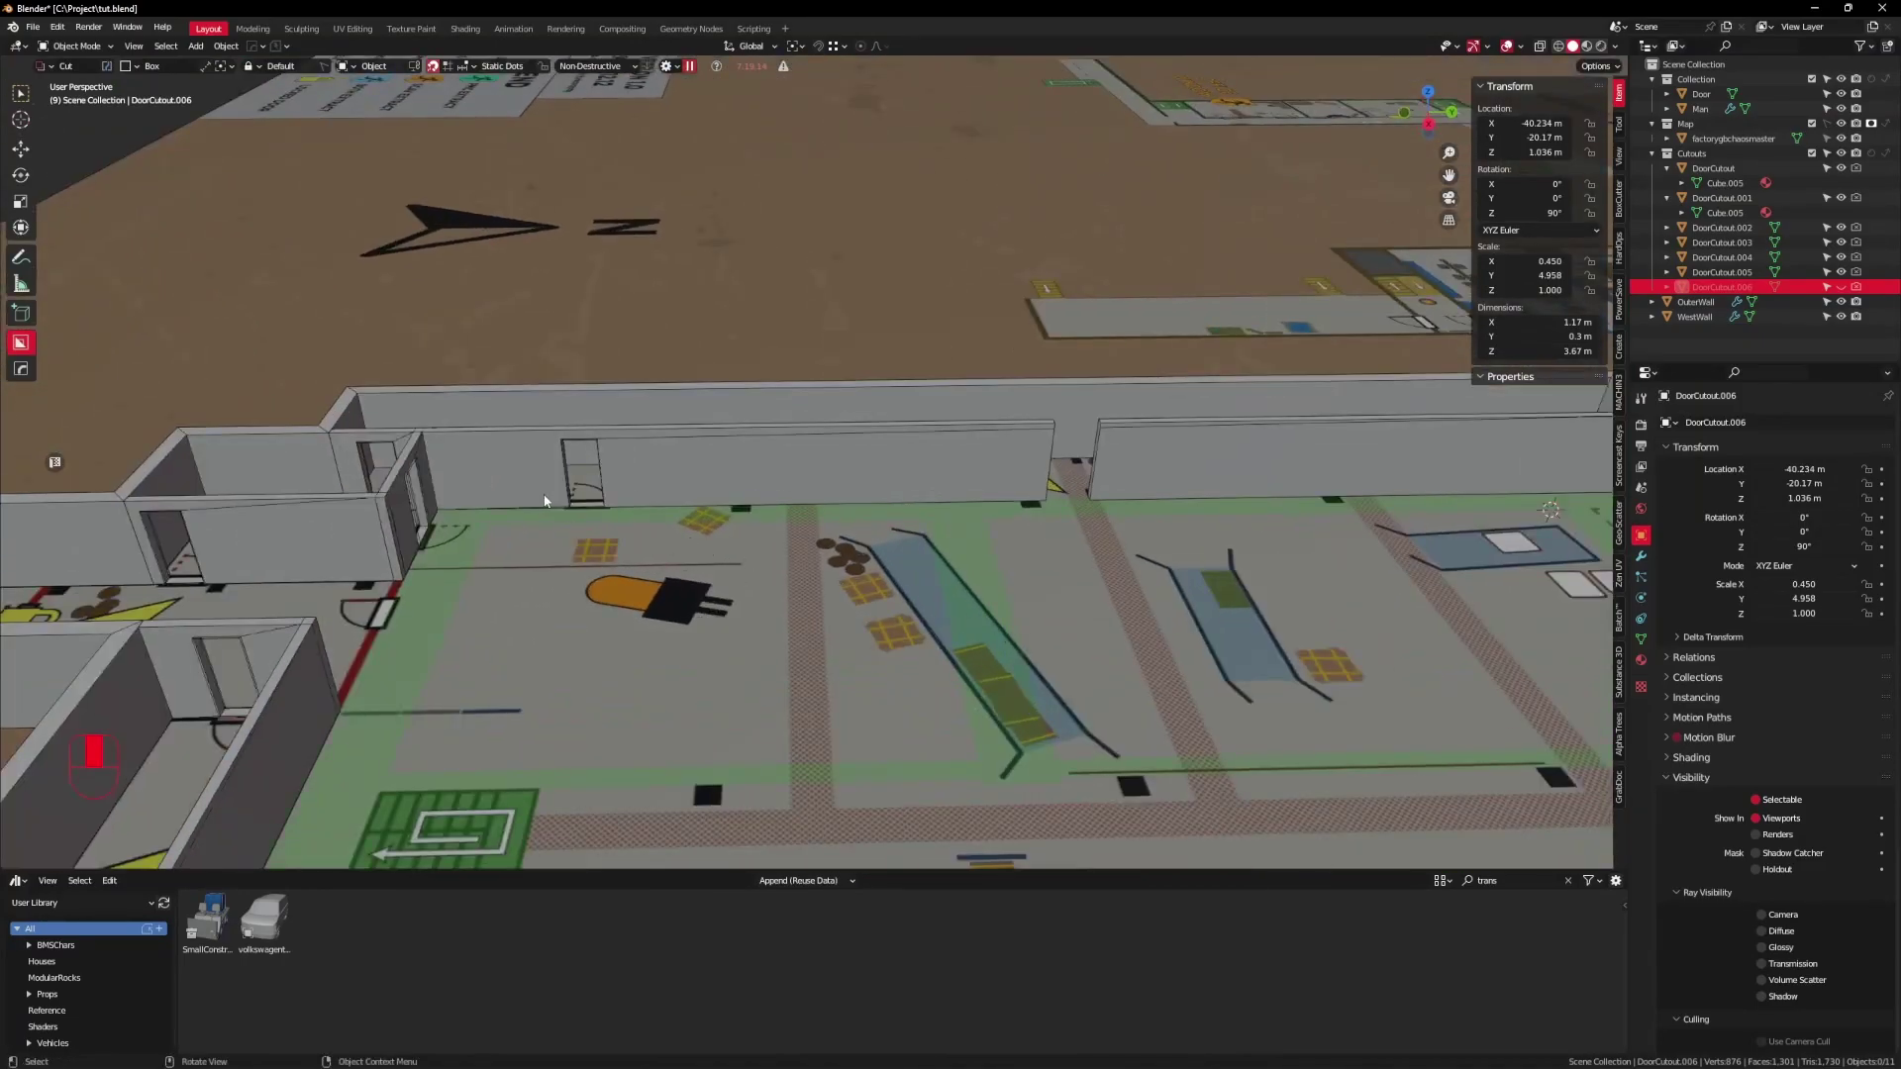
Step: Make an unlinked duplicate of DoorCutout and move it about 2.4 m along Y beside the original door opening
{"action": "left_click", "coordinate": [584, 505]}
{"action": "middle_click_drag", "start_coordinate": [584, 503], "coordinate": [644, 560]}
{"action": "scroll", "coordinate": [649, 596], "scroll_direction": "up", "scroll_amount": 2}
{"action": "scroll", "coordinate": [643, 555], "scroll_direction": "up", "scroll_amount": 2}
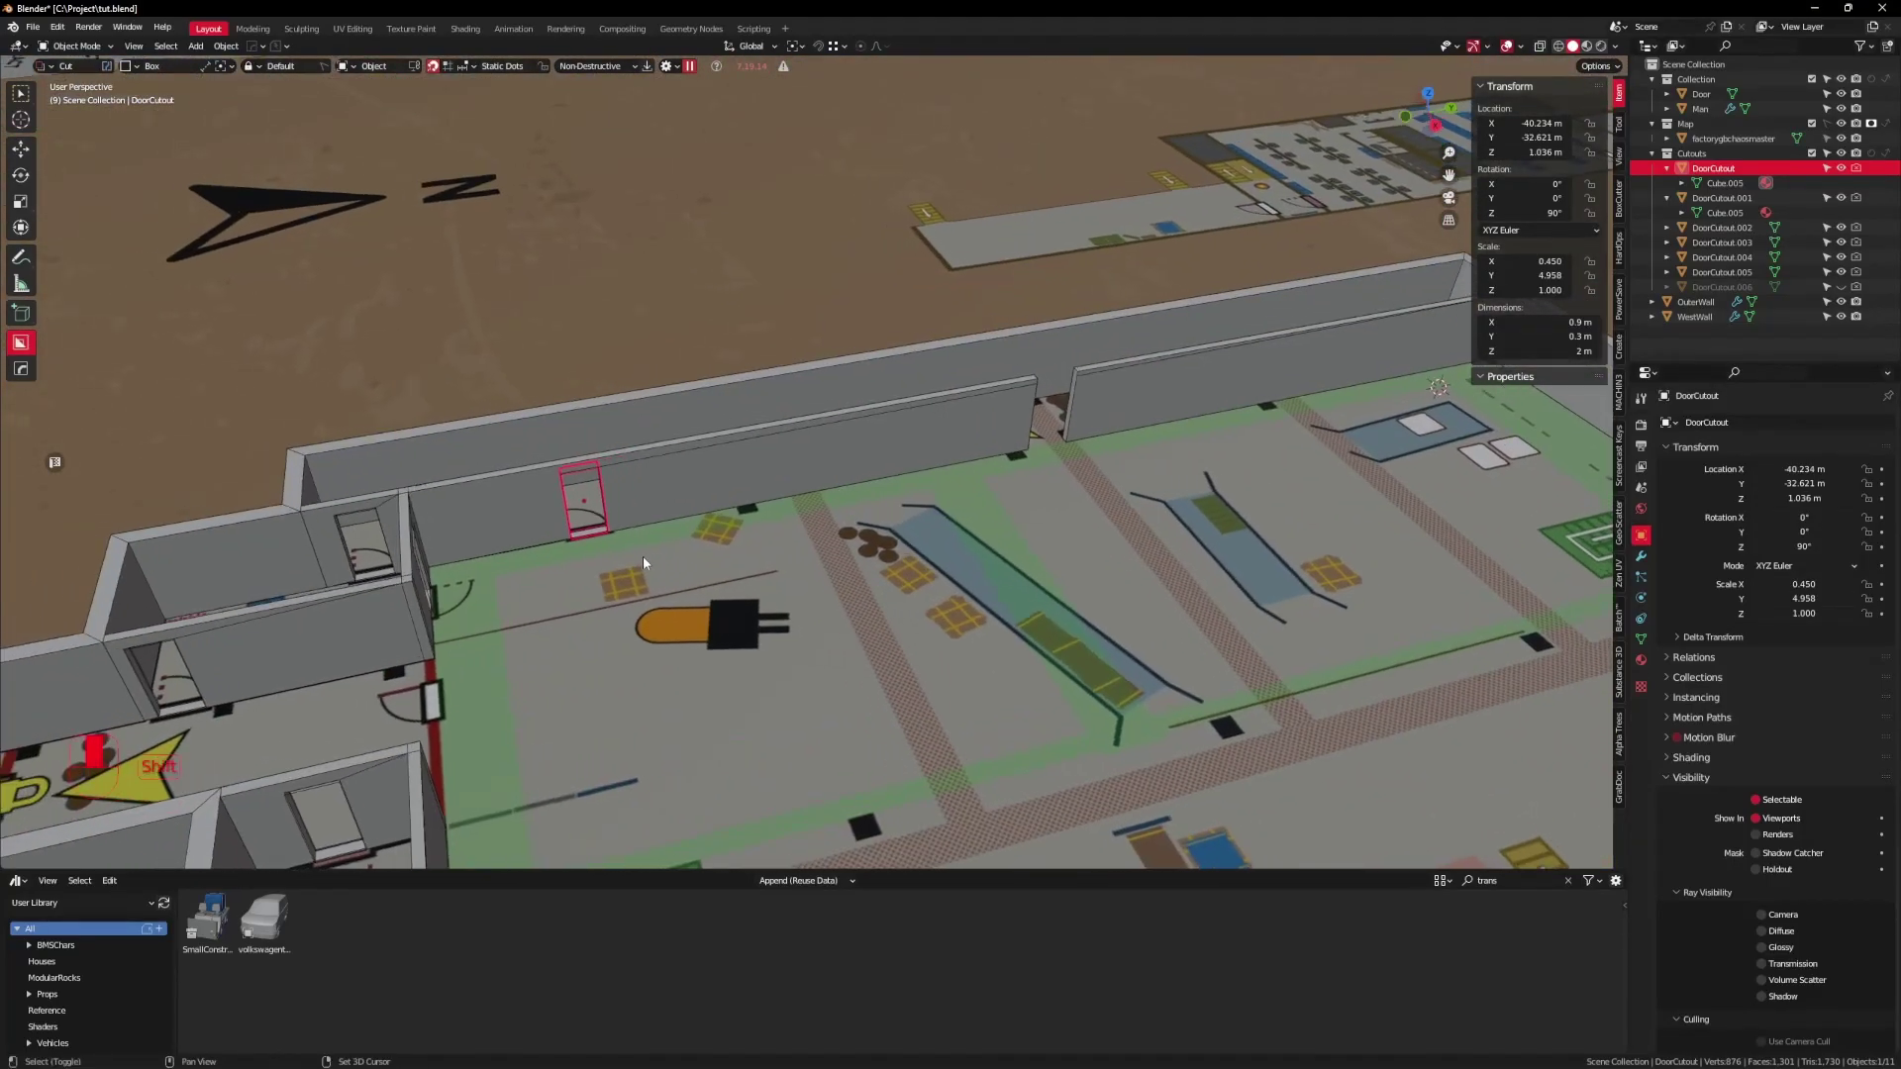
{"action": "key", "text": "shift+d"}
{"action": "key", "text": "Escape"}
{"action": "key", "text": "g"}
{"action": "key", "text": "y"}
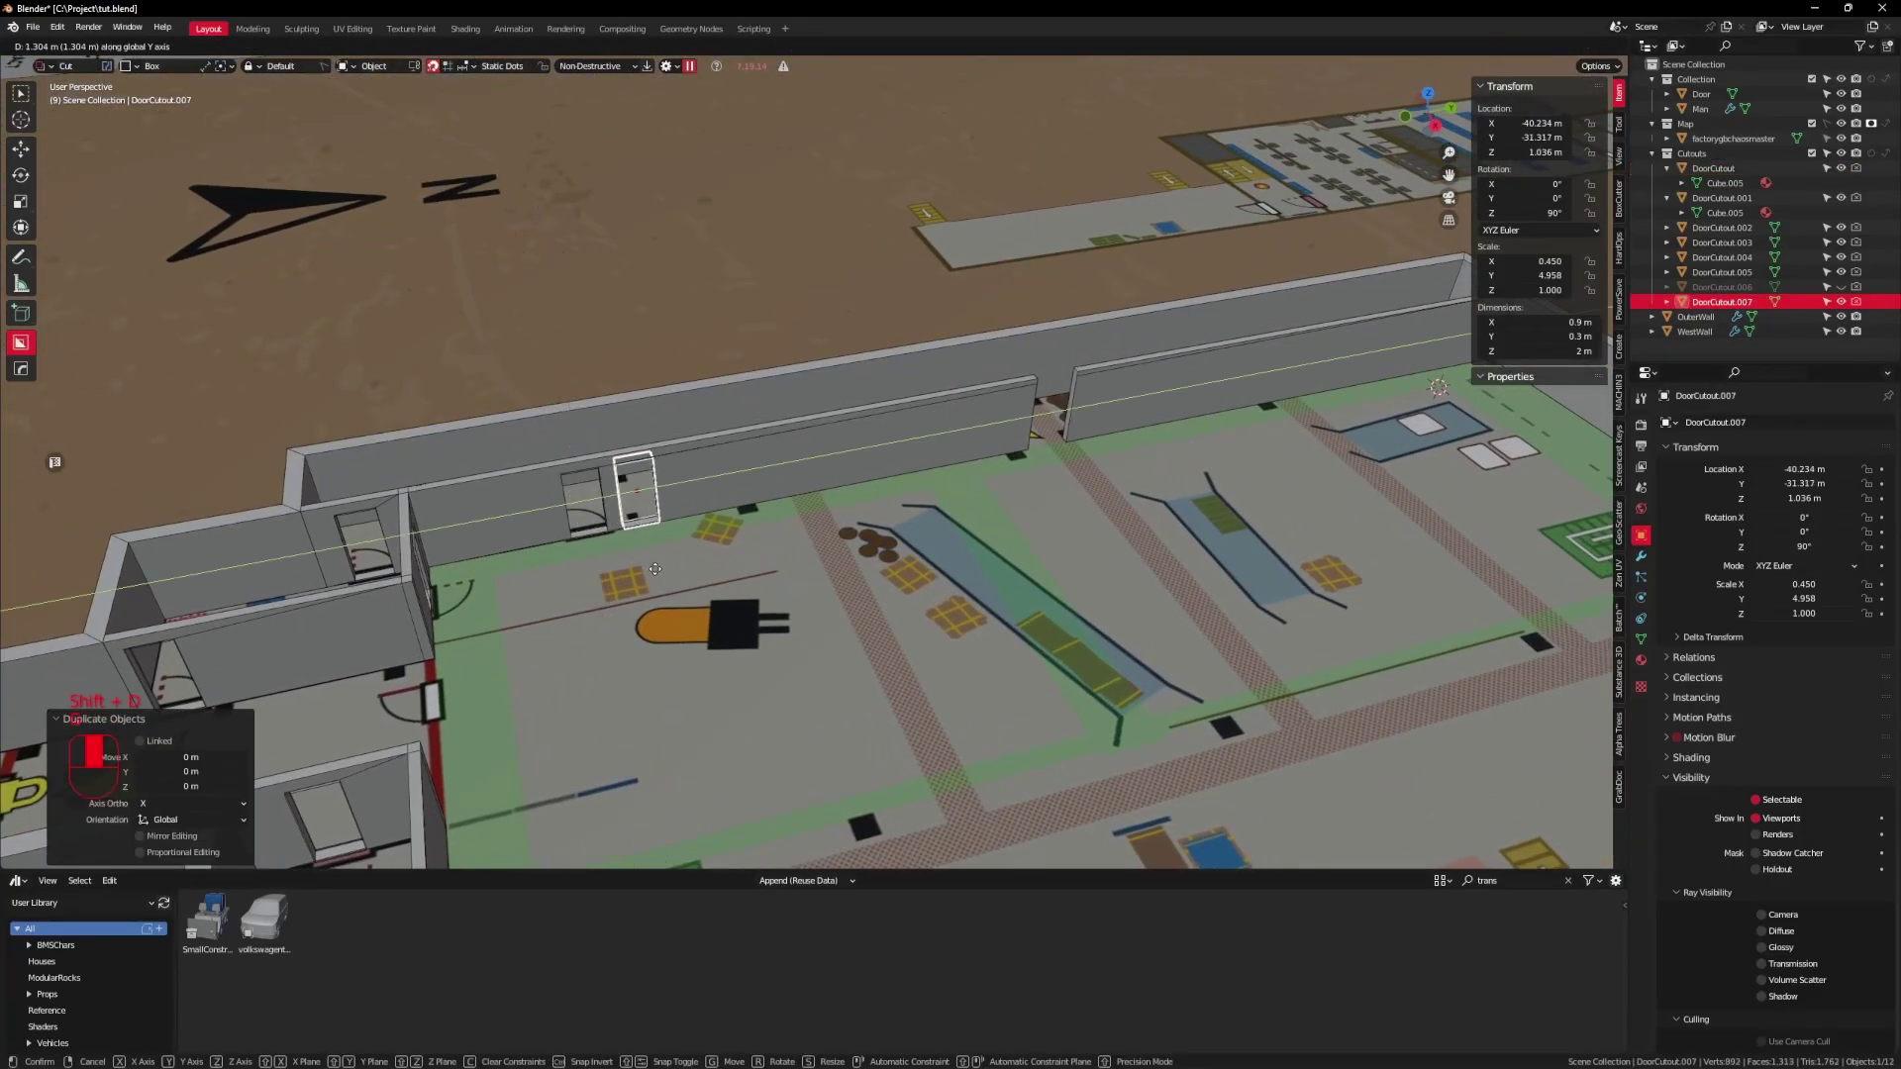
{"action": "left_click", "coordinate": [685, 573]}
Step: Scale the new cutter to 0.405 along Z and raise it about 0.35 m to form a window opening
{"action": "scroll", "coordinate": [816, 544], "scroll_direction": "up", "scroll_amount": 4}
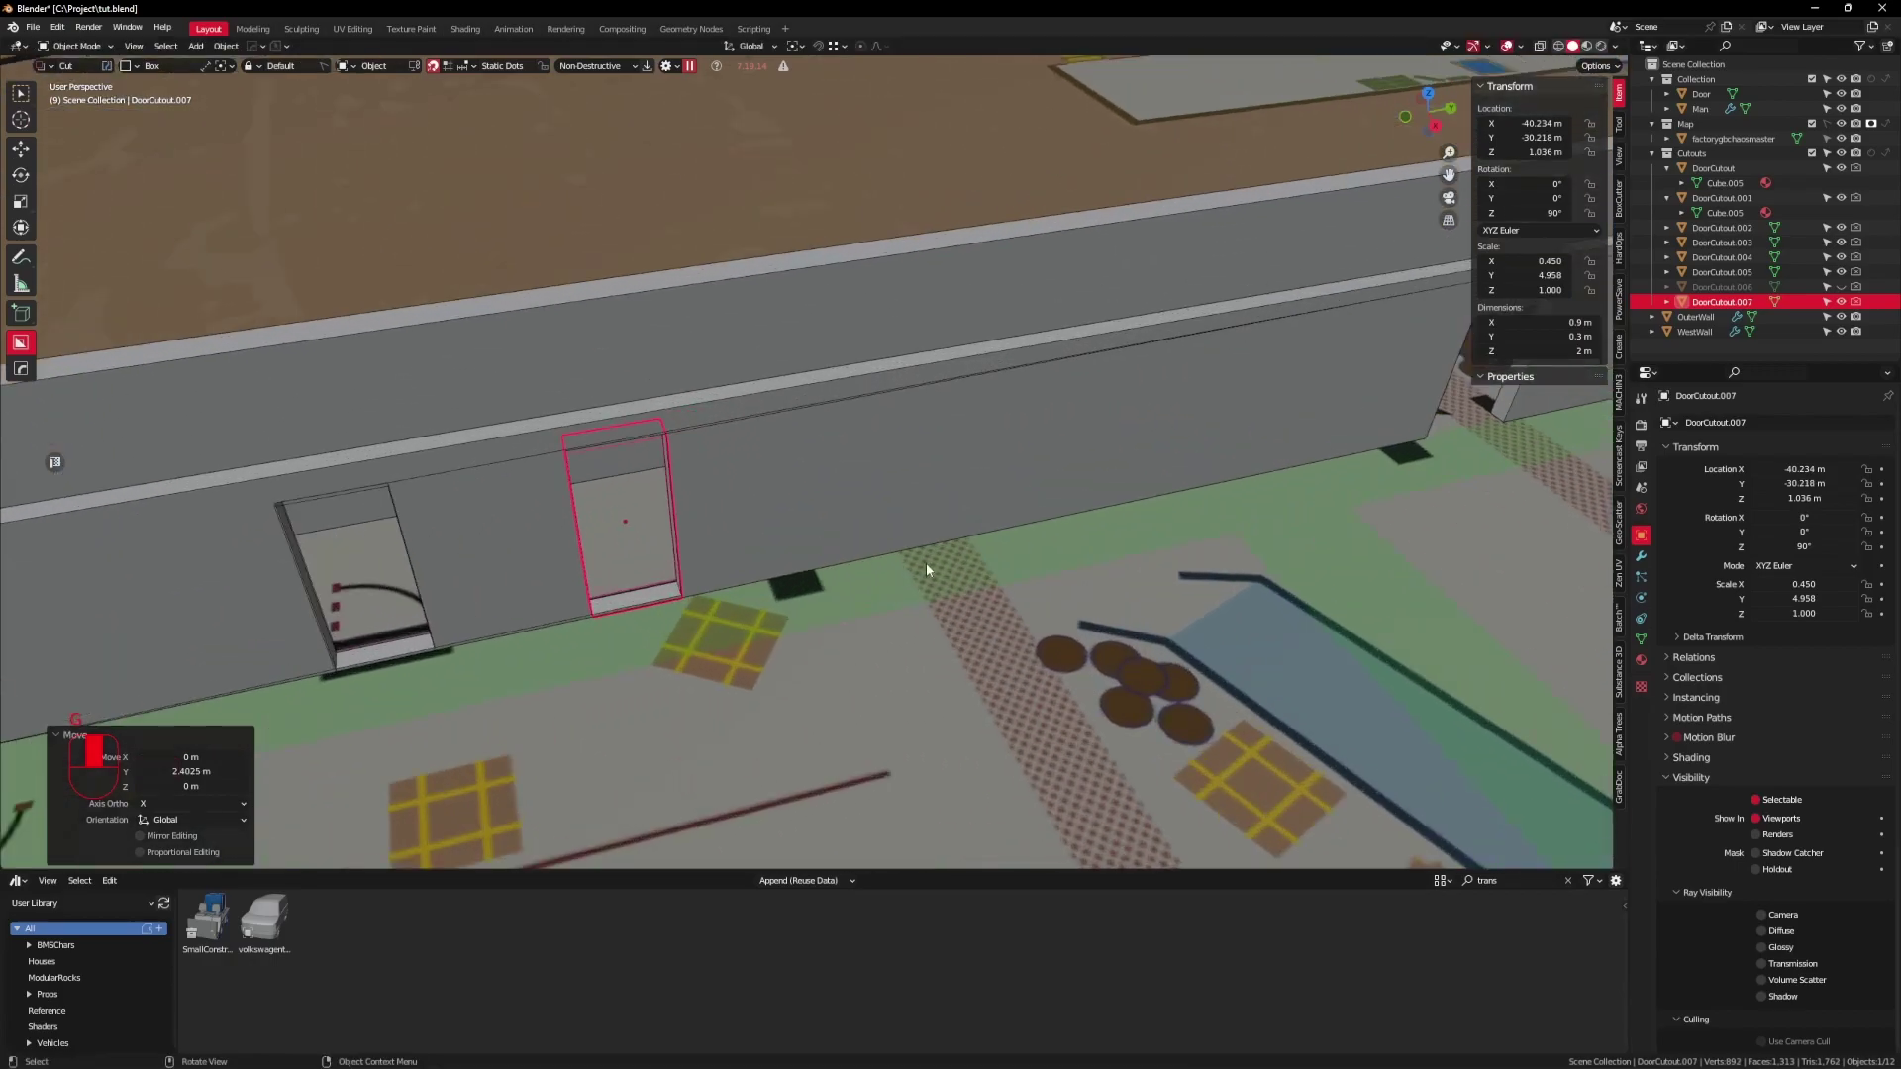
{"action": "key", "text": "s"}
{"action": "key", "text": "z"}
{"action": "left_click", "coordinate": [761, 548]}
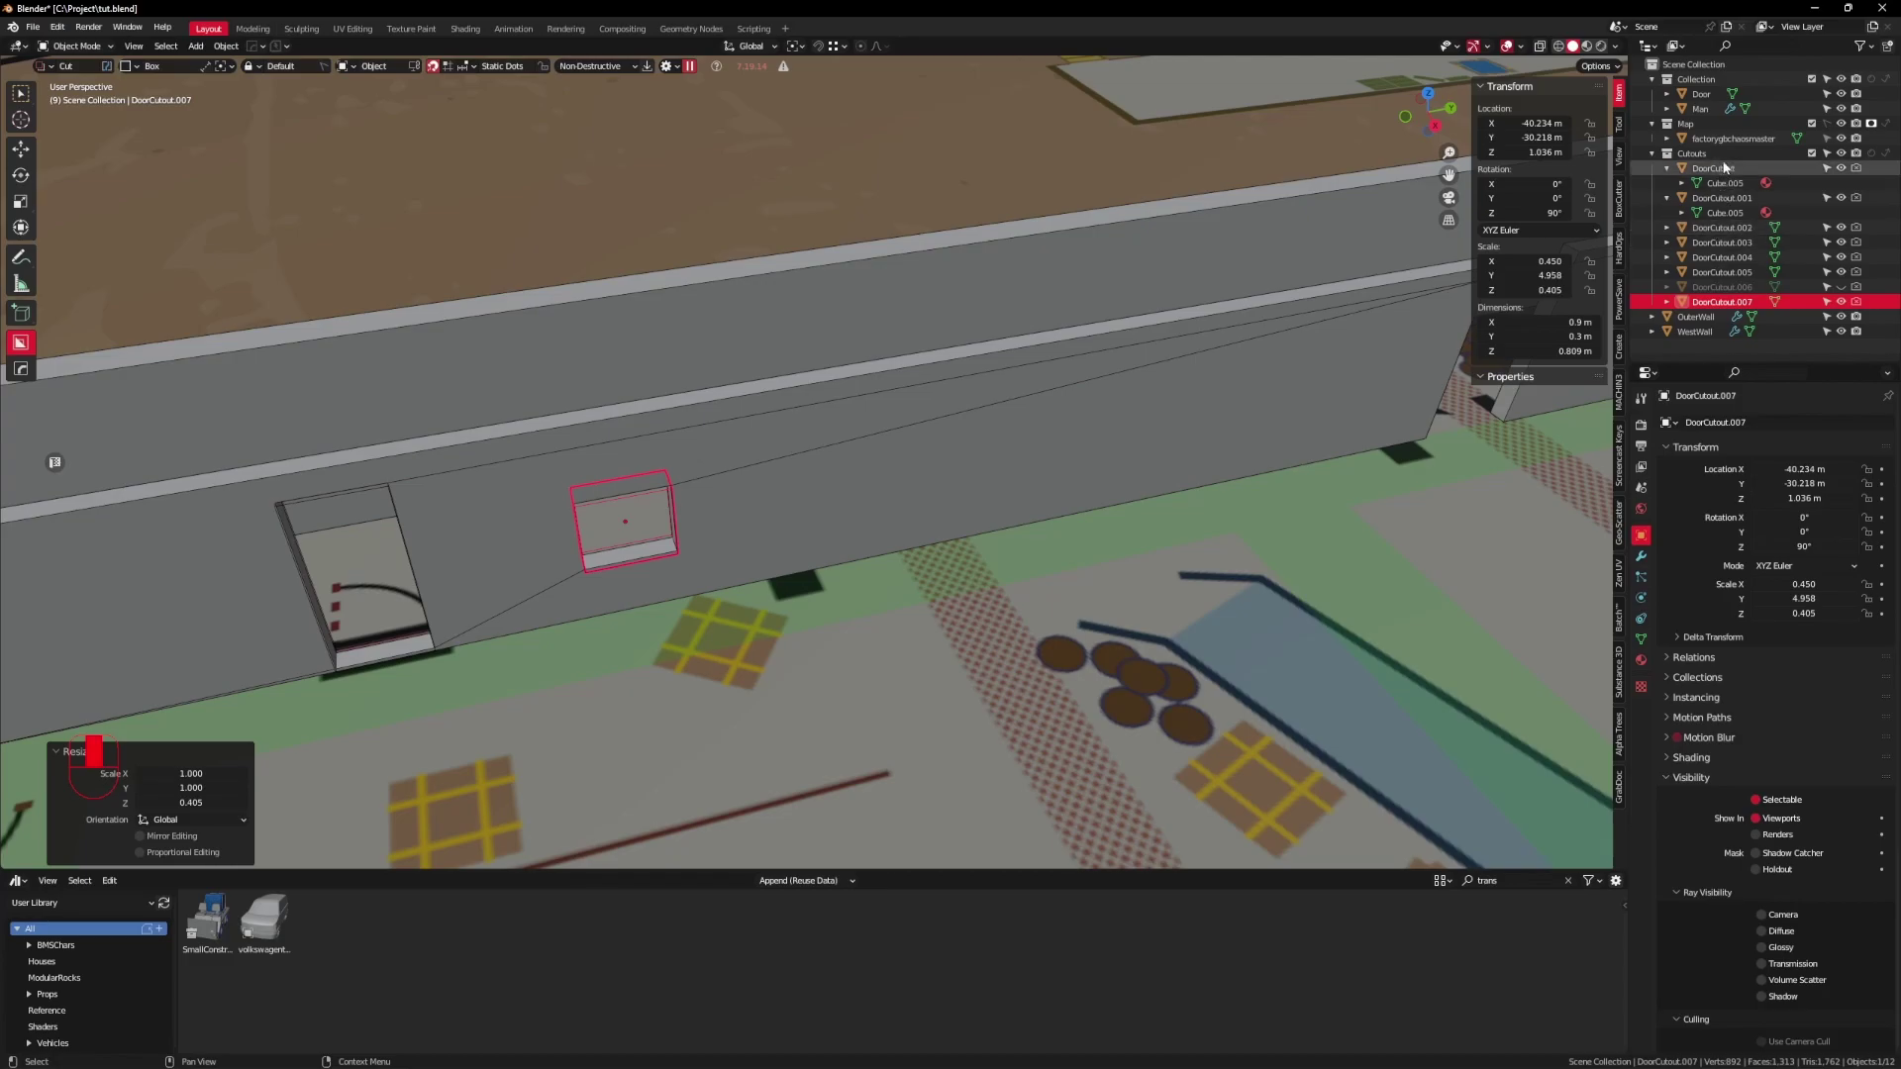
{"action": "middle_click_drag", "start_coordinate": [821, 475], "coordinate": [866, 505]}
{"action": "key", "text": "g"}
{"action": "key", "text": "z"}
{"action": "left_click", "coordinate": [680, 585]}
{"action": "scroll", "coordinate": [680, 585], "scroll_direction": "up", "scroll_amount": 3}
{"action": "scroll", "coordinate": [663, 658], "scroll_direction": "down", "scroll_amount": 4}
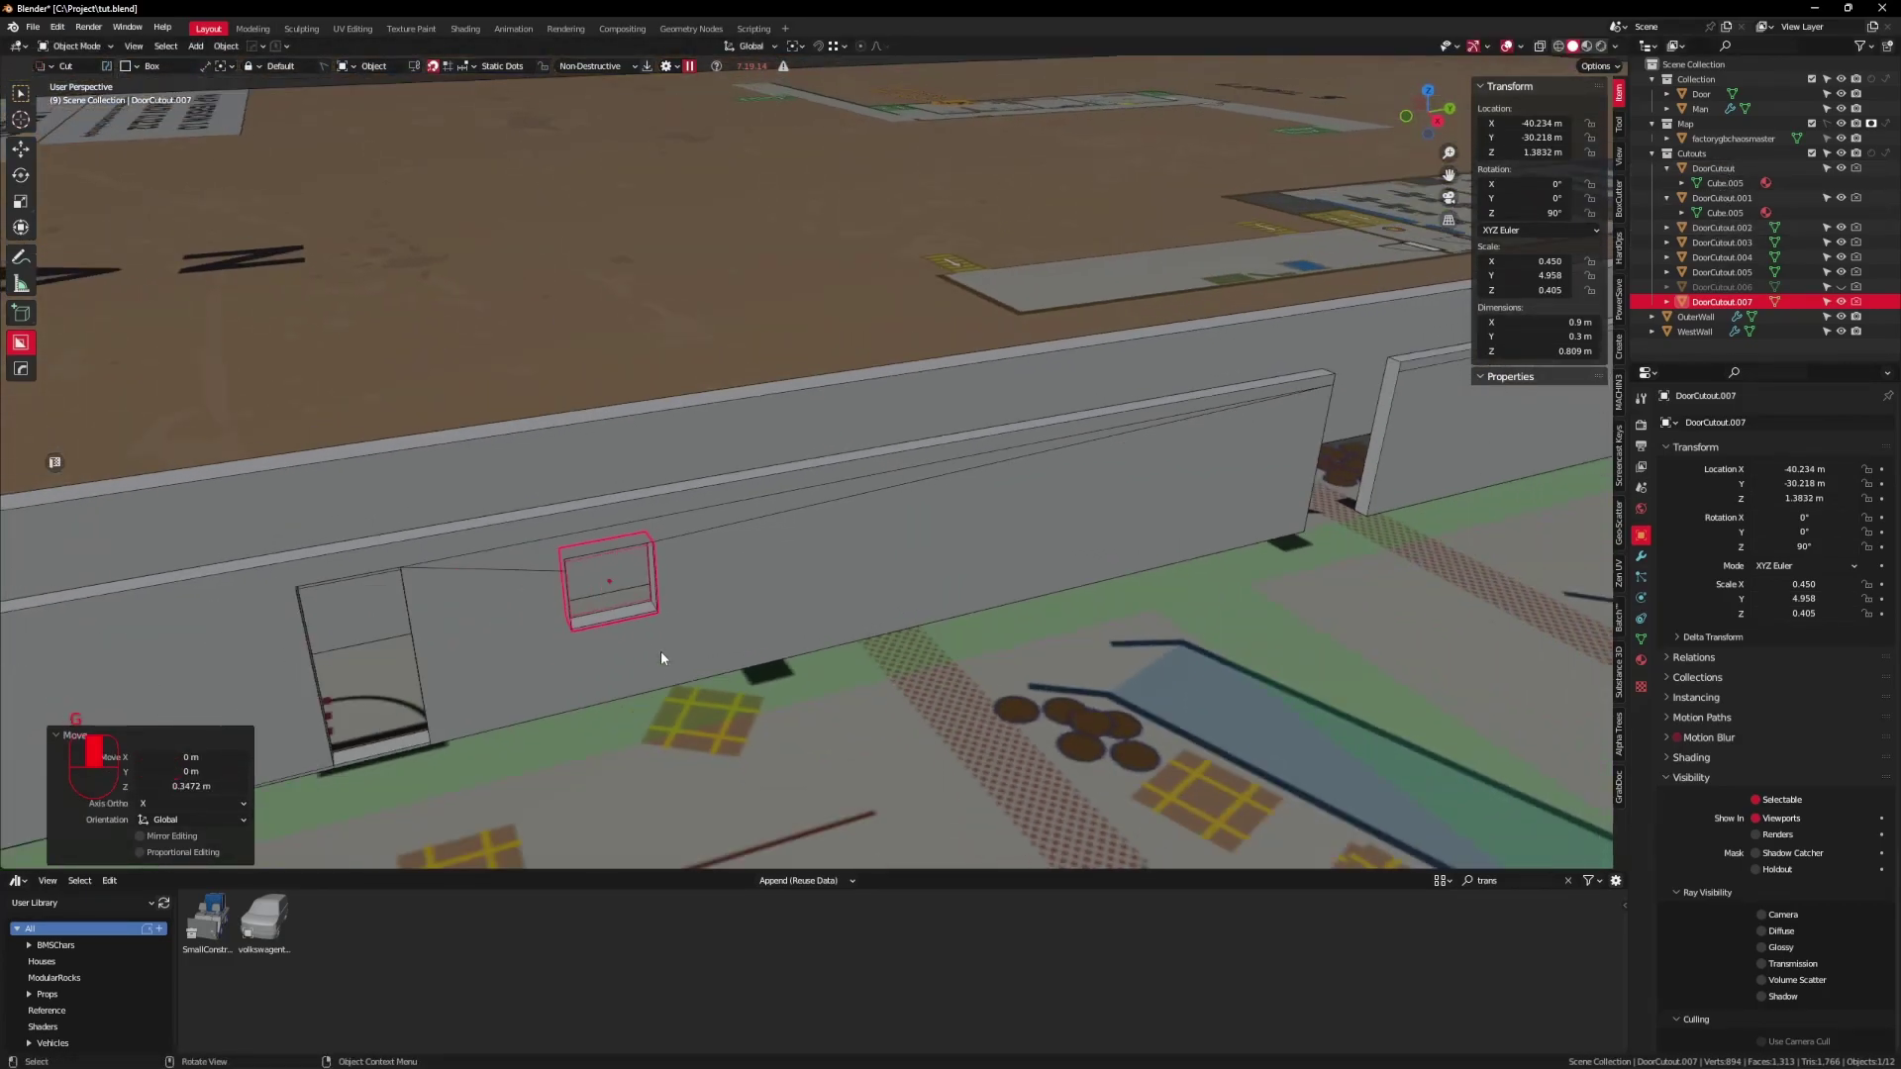
Step: Rename the window opening's cutter object to WindowCutout
{"action": "key", "text": "F2"}
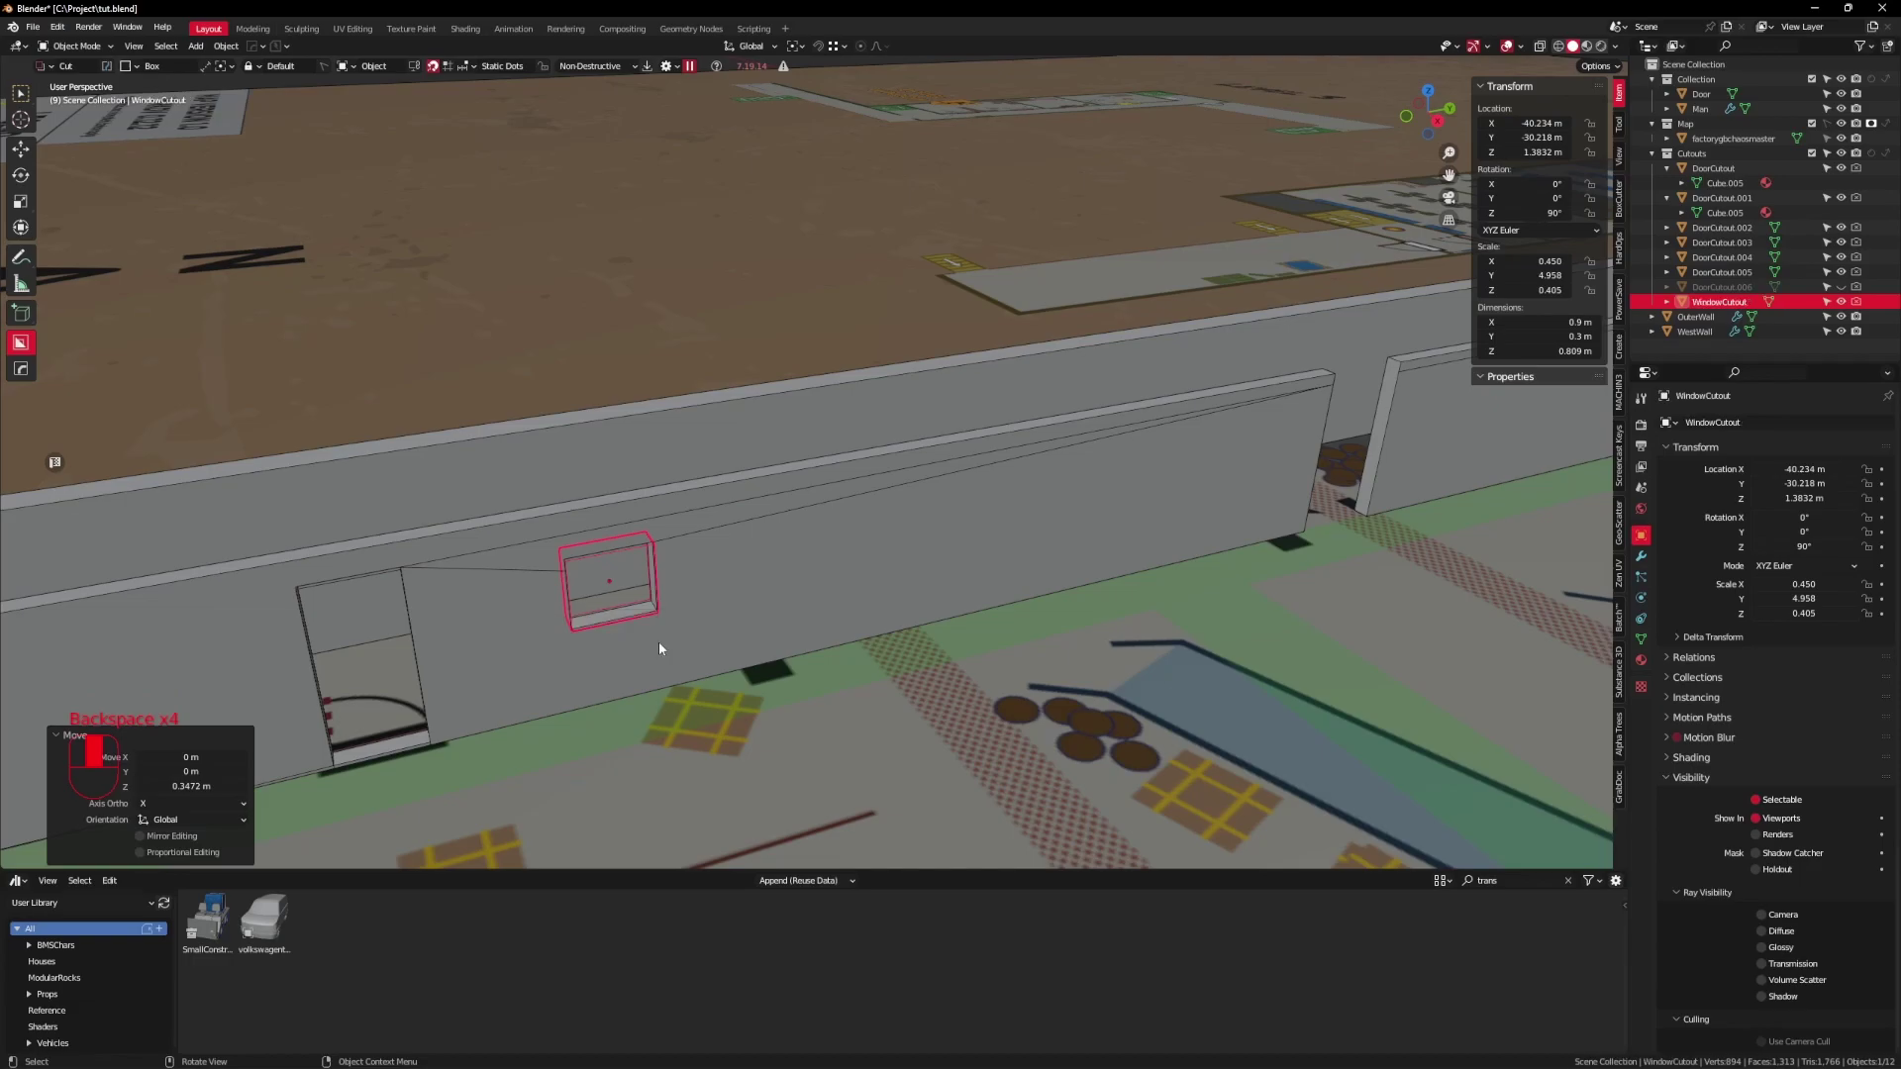
{"action": "scroll", "coordinate": [659, 648], "scroll_direction": "down", "scroll_amount": 8}
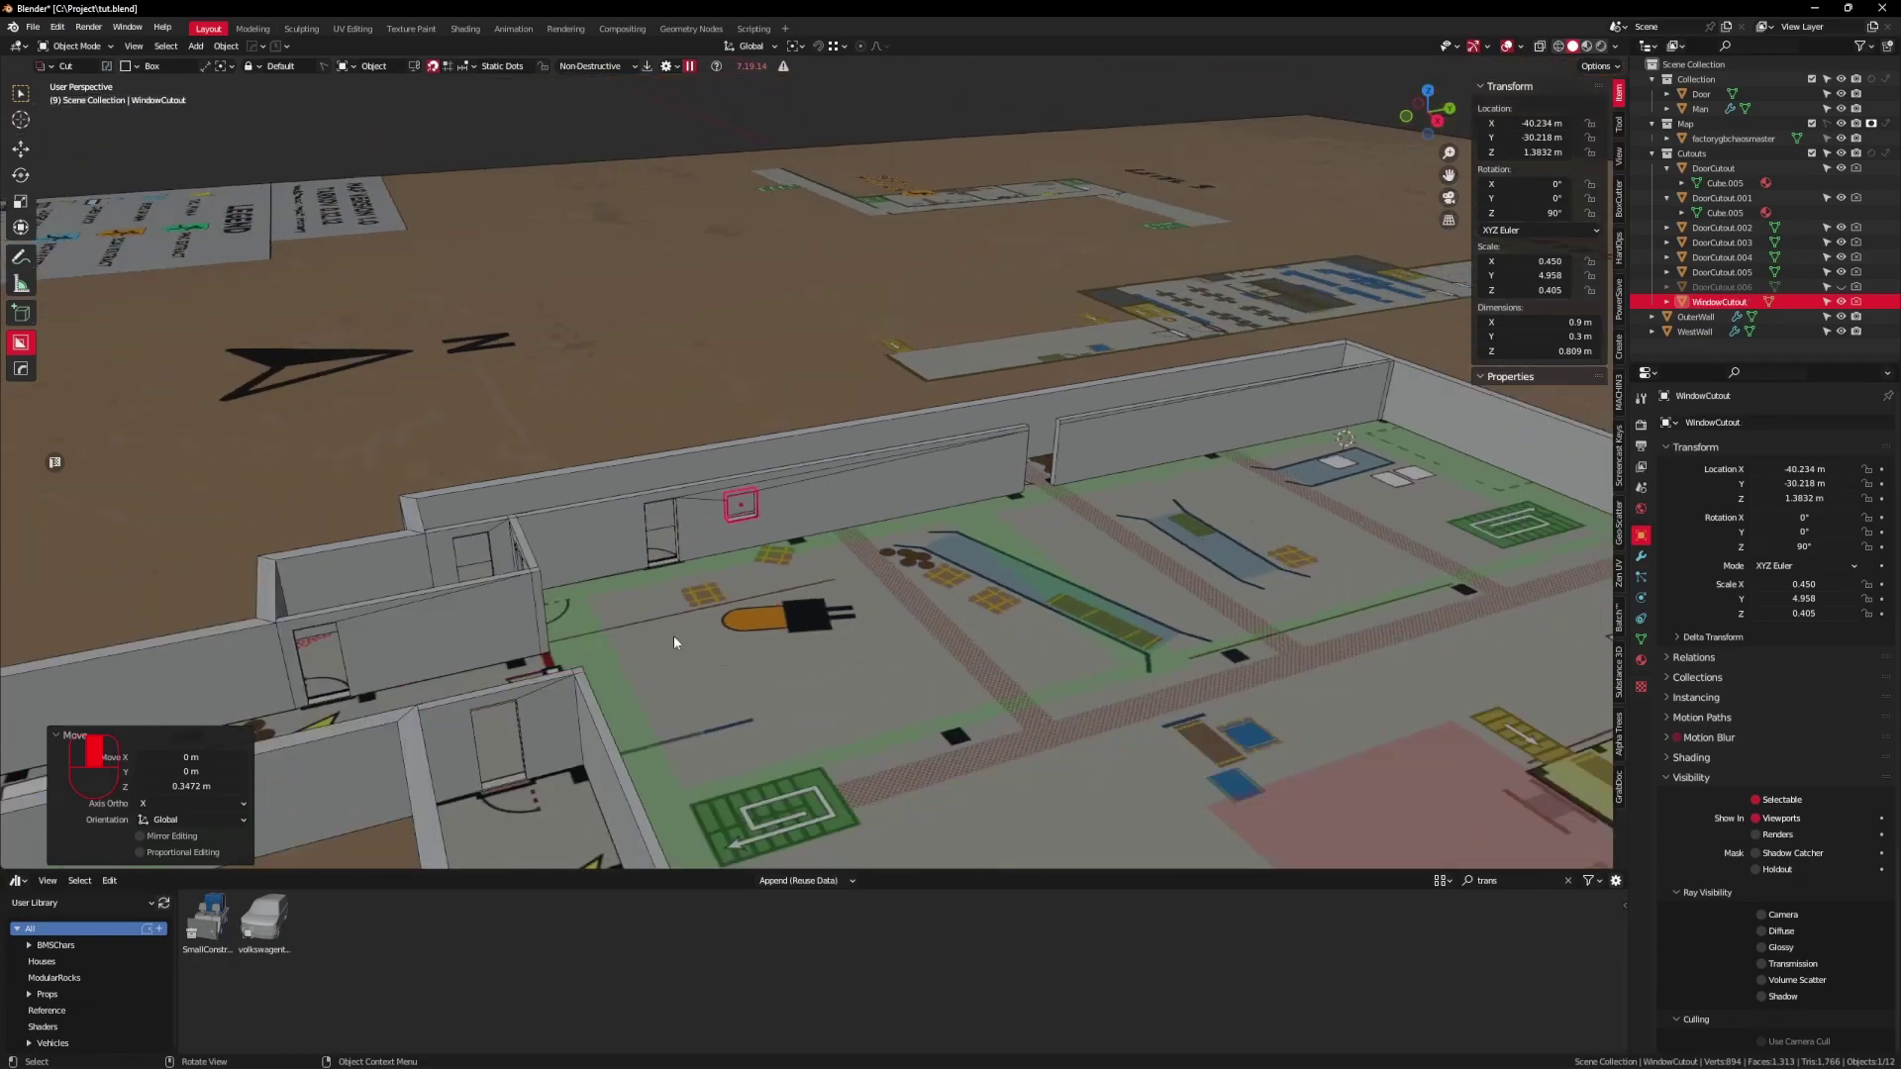
{"action": "scroll", "coordinate": [794, 569], "scroll_direction": "down", "scroll_amount": 1}
{"action": "middle_click_drag", "start_coordinate": [794, 569], "coordinate": [848, 609], "text": "shift"}
{"action": "scroll", "coordinate": [814, 622], "scroll_direction": "up", "scroll_amount": 5}
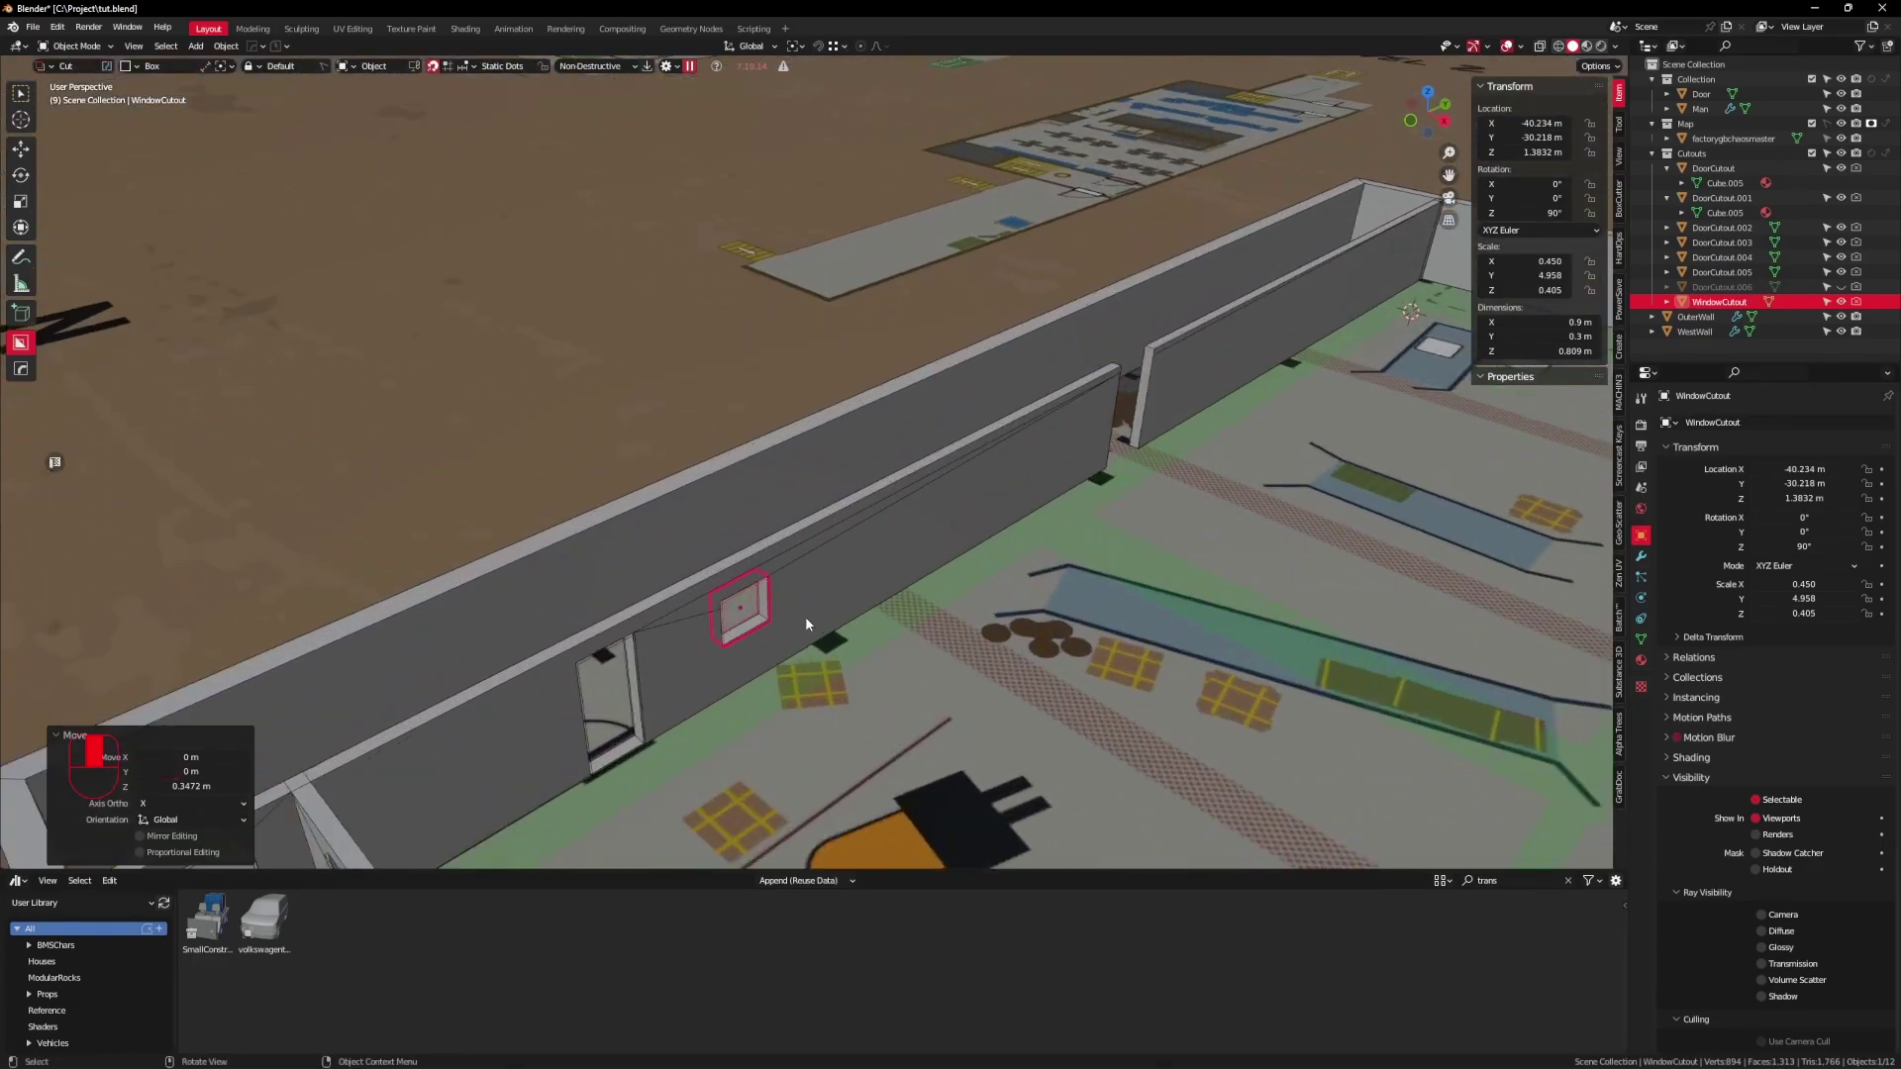
Step: Deselect the window cutter and hide the viewport overlays to show the walls without outlines and guides
{"action": "scroll", "coordinate": [801, 608], "scroll_direction": "down", "scroll_amount": 5}
{"action": "left_click", "coordinate": [796, 482]}
{"action": "scroll", "coordinate": [804, 504], "scroll_direction": "down", "scroll_amount": 6}
{"action": "scroll", "coordinate": [871, 561], "scroll_direction": "up", "scroll_amount": 4}
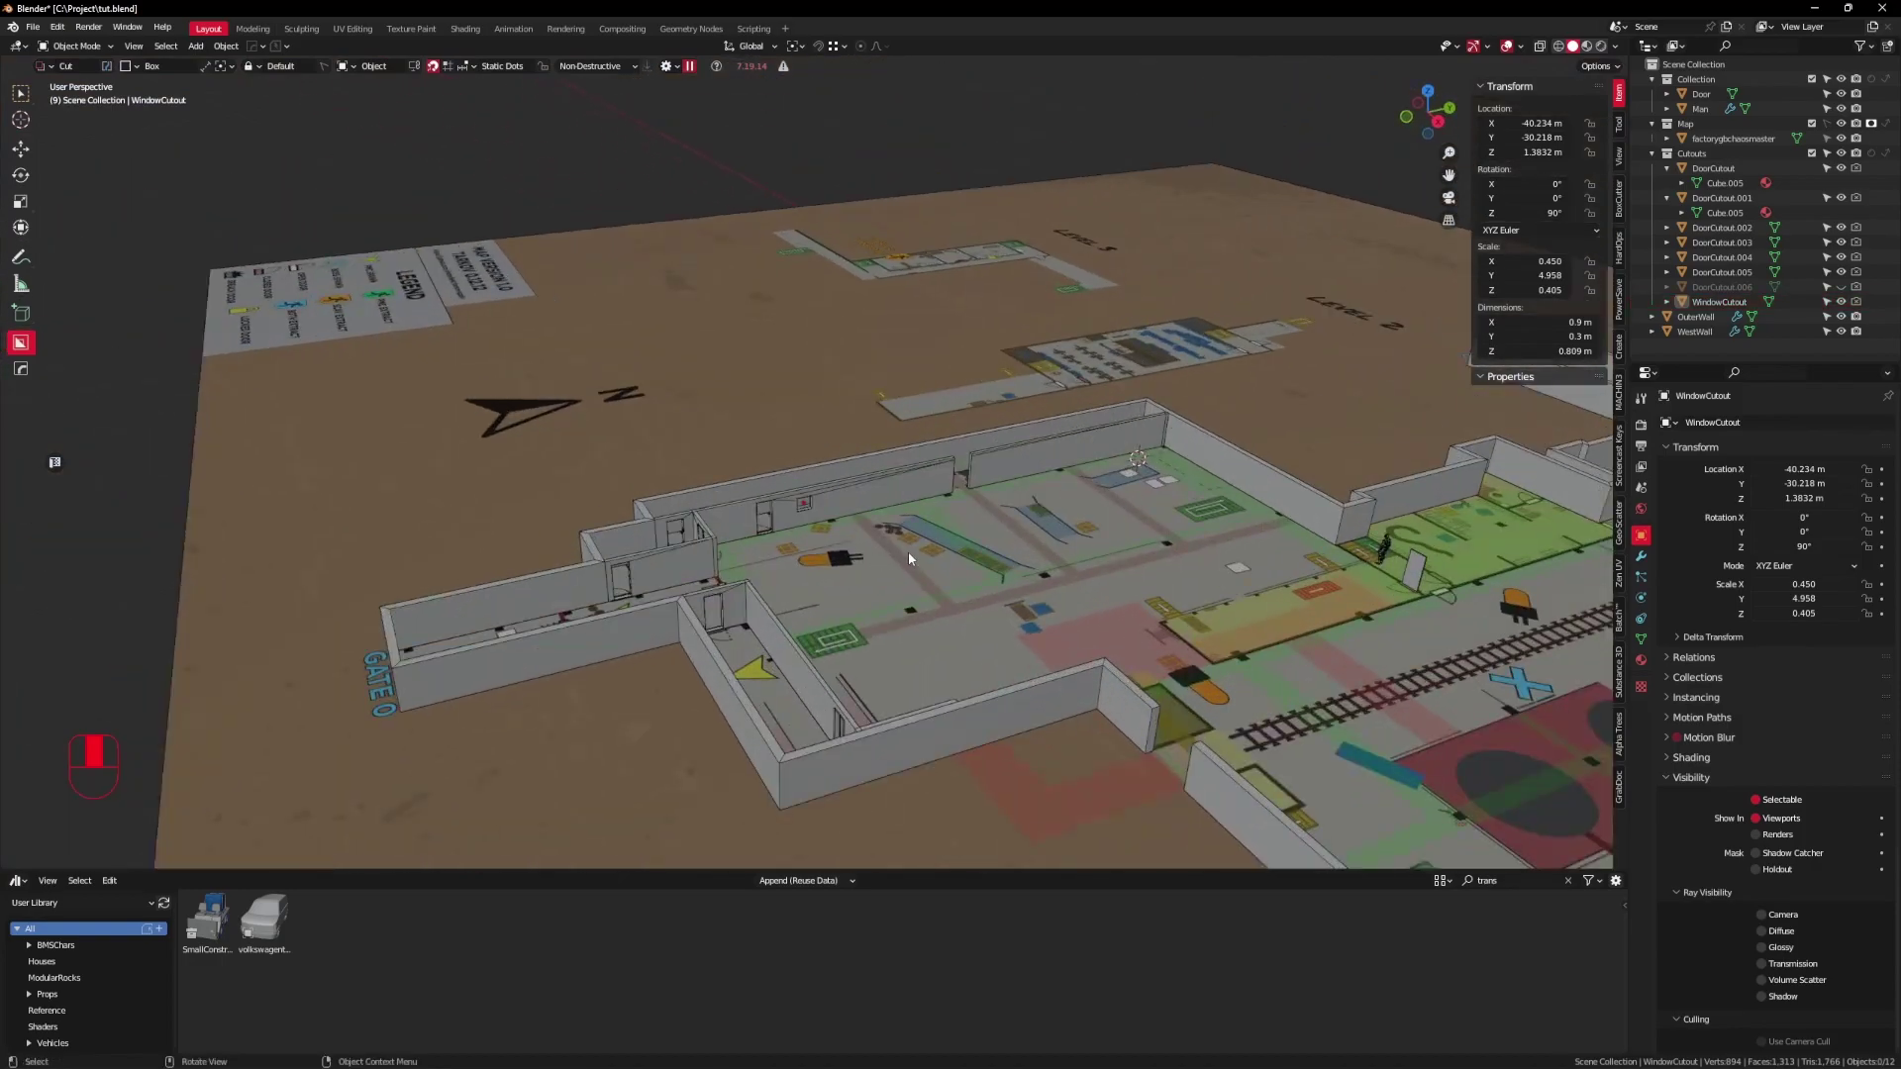
{"action": "middle_click_drag", "start_coordinate": [907, 554], "coordinate": [836, 584]}
{"action": "left_click", "coordinate": [1506, 47]}
{"action": "mouse_move", "coordinate": [1193, 428]}
{"action": "middle_mouse_down"}
{"action": "mouse_move", "coordinate": [1136, 445]}
{"action": "mouse_move", "coordinate": [1060, 309]}
{"action": "mouse_move", "coordinate": [1167, 437]}
{"action": "middle_mouse_up"}
{"action": "scroll", "coordinate": [1060, 309], "scroll_direction": "up", "scroll_amount": 3}
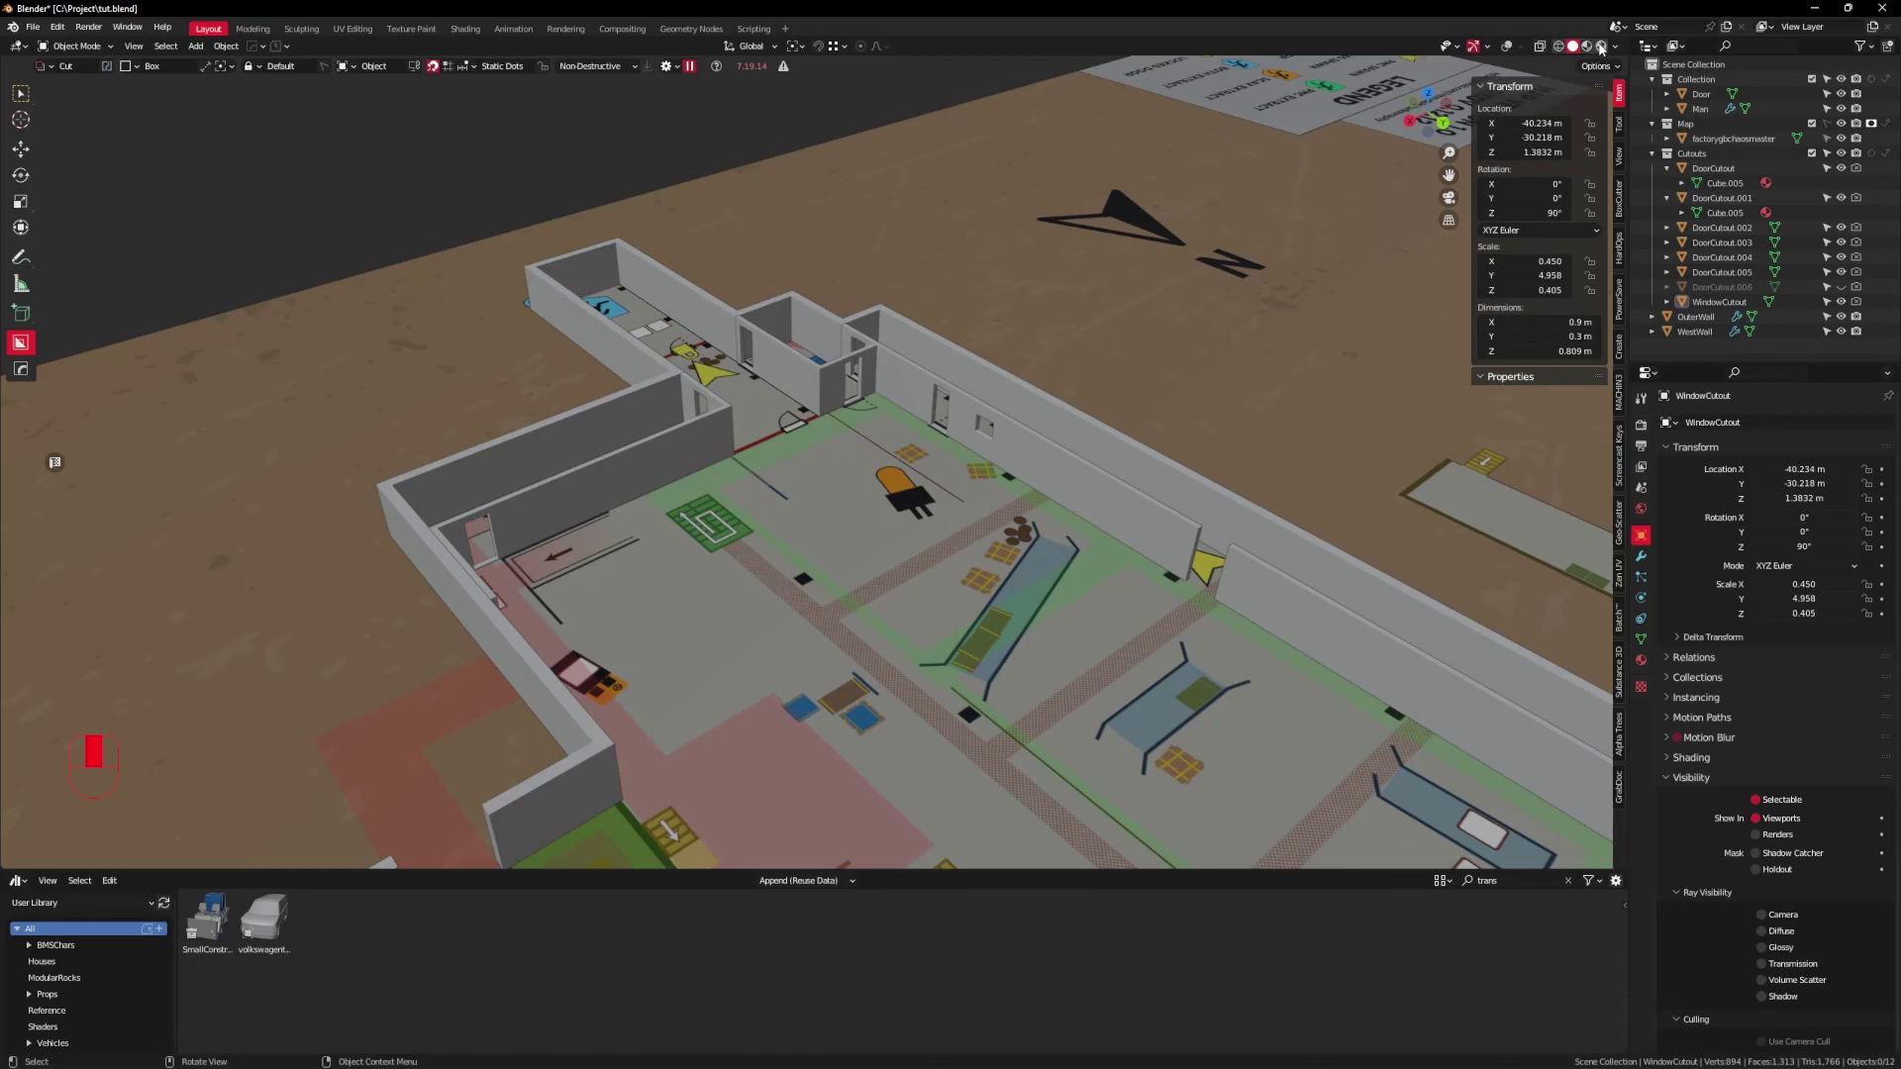
Step: Switch the viewport to Rendered shading and inspect the door, full-height and window openings in the walls
{"action": "left_click", "coordinate": [1601, 47]}
{"action": "scroll", "coordinate": [998, 582], "scroll_direction": "down", "scroll_amount": 4}
{"action": "scroll", "coordinate": [965, 574], "scroll_direction": "up", "scroll_amount": 3}
{"action": "scroll", "coordinate": [950, 575], "scroll_direction": "down", "scroll_amount": 2}
{"action": "middle_click_drag", "start_coordinate": [946, 572], "coordinate": [966, 532]}
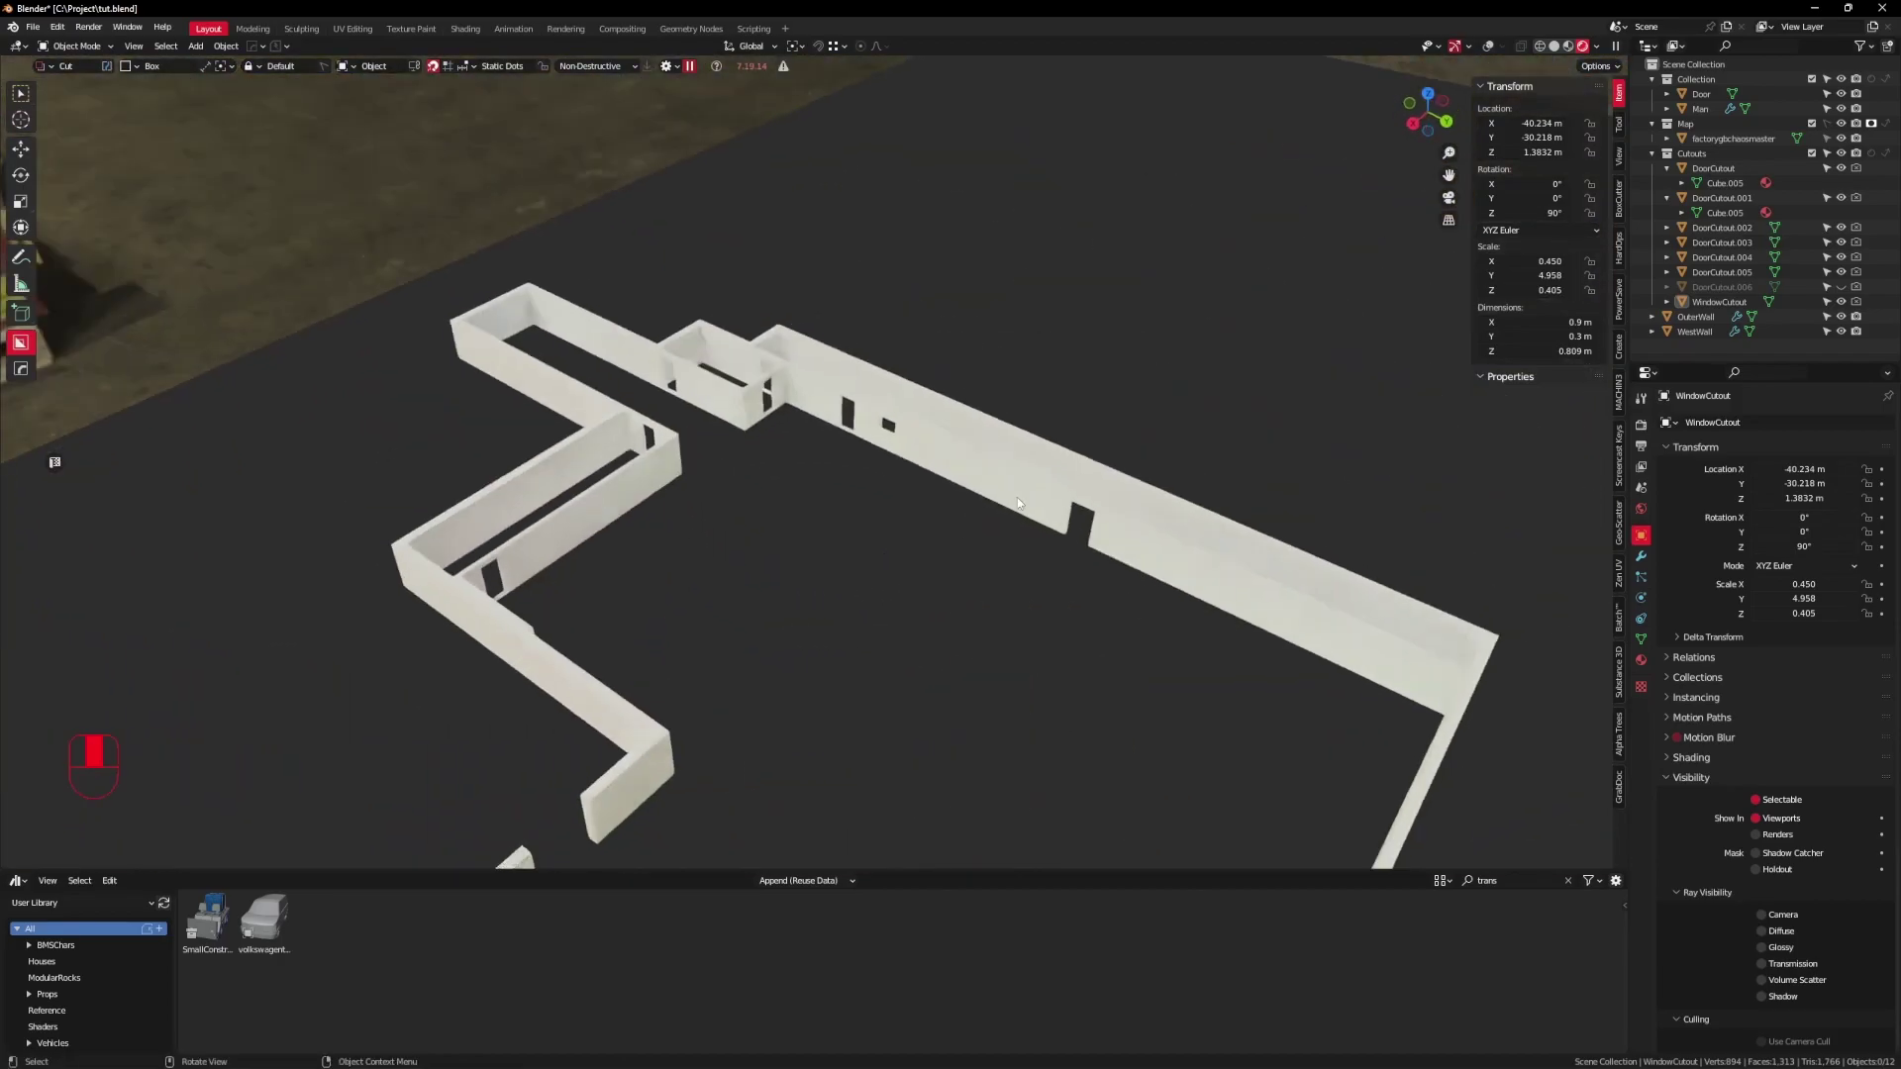